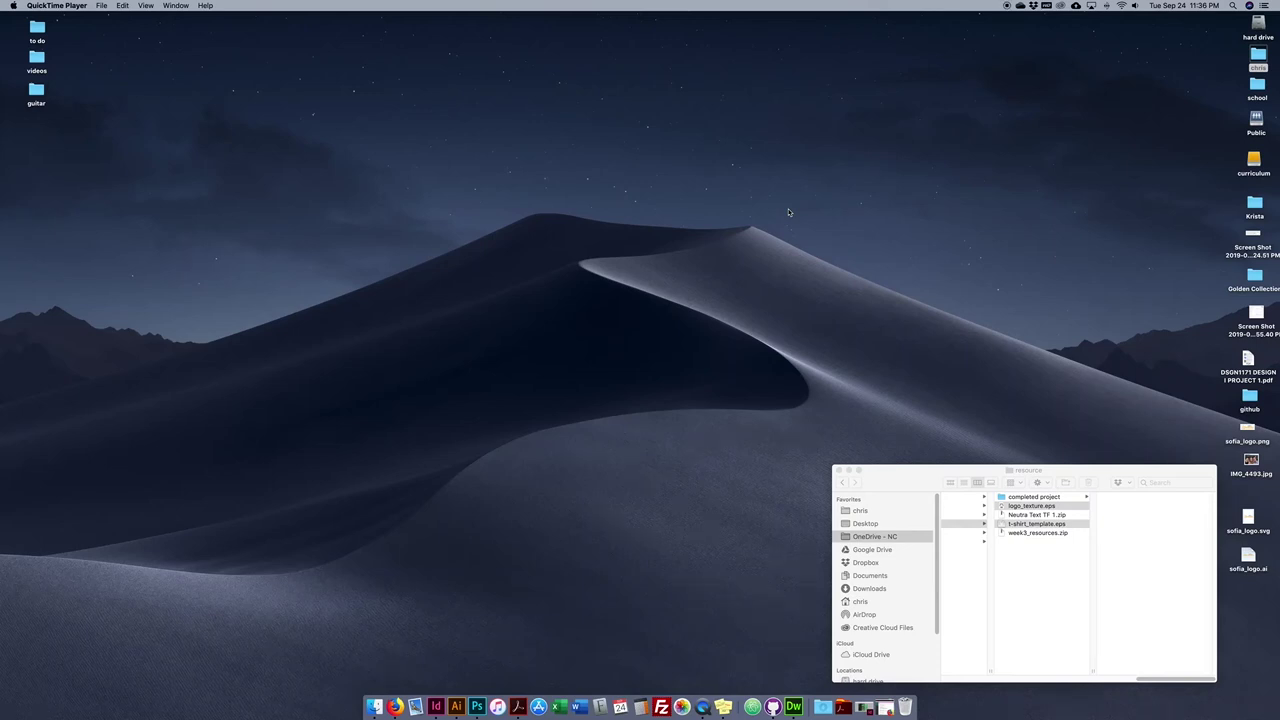
- Create a new folder named "badge logo" on the desktop
right_click(961, 236)
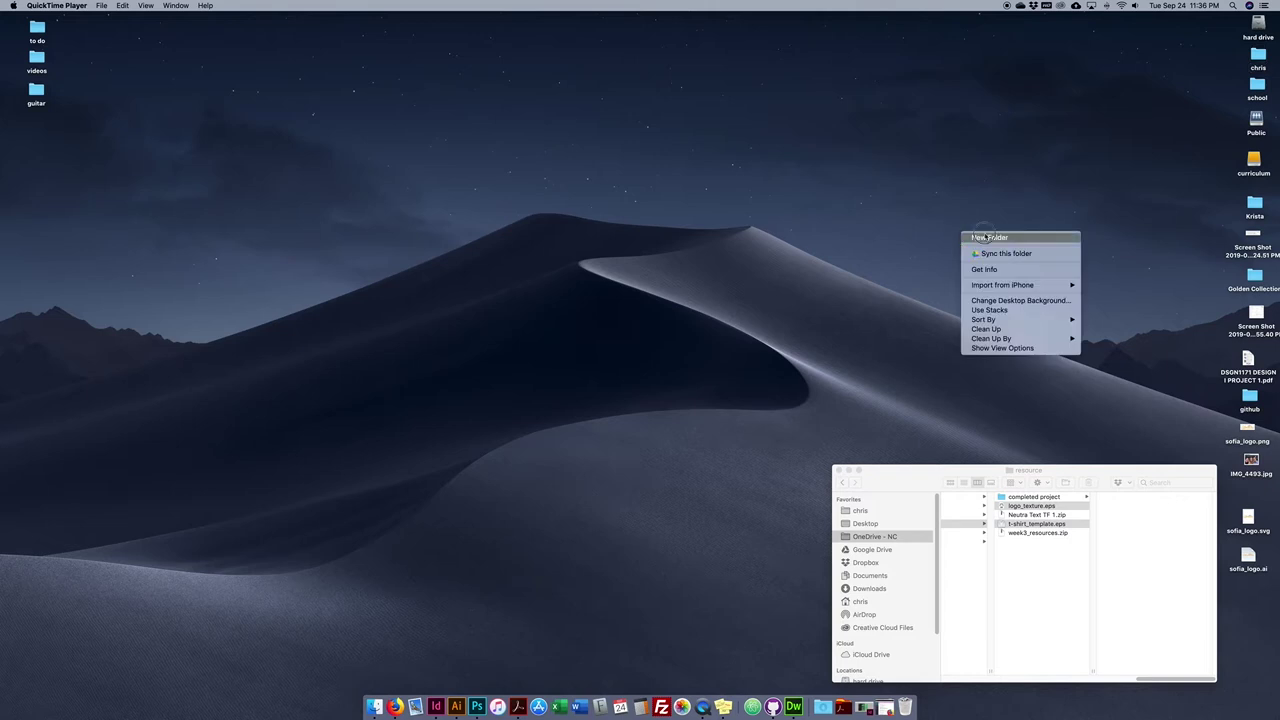
left_click(985, 238)
left_click(967, 248)
left_click(966, 248)
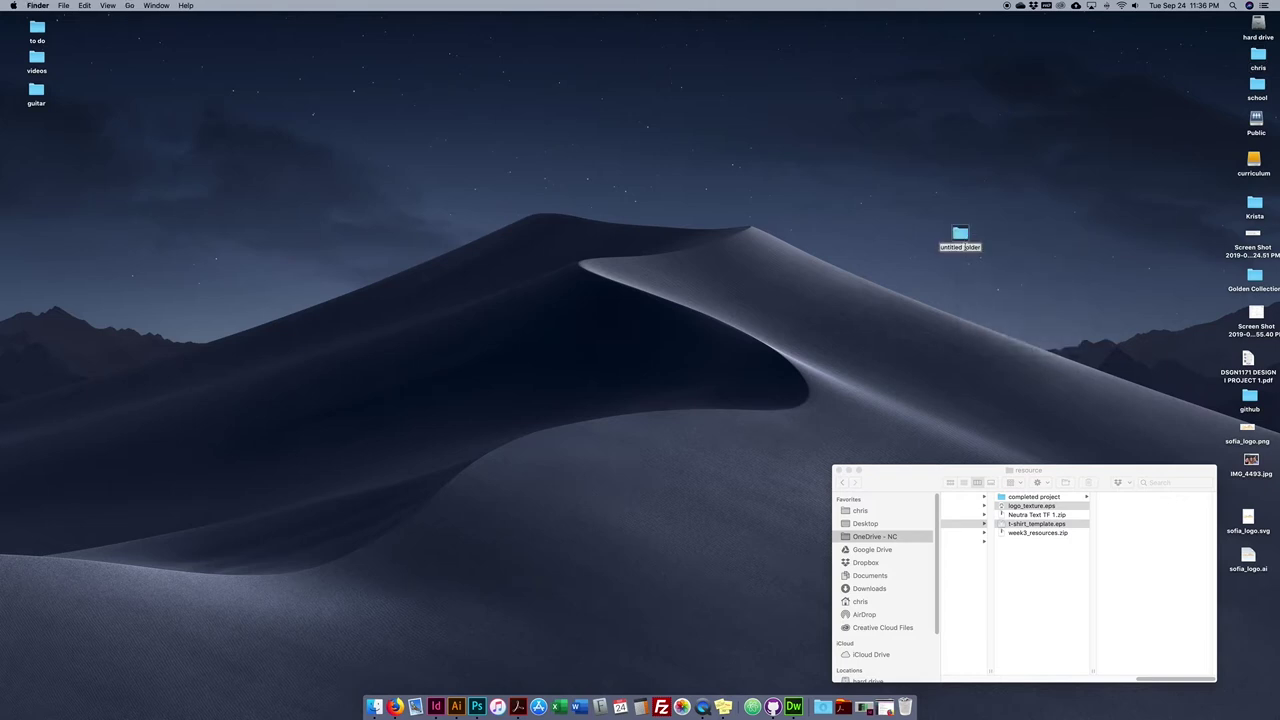
type("badge logo")
key("Return")
- Open the badge logo folder and create a subfolder named "ai" in it
double_click(966, 230)
left_click_drag(958, 474, 522, 109)
right_click(630, 142)
left_click(662, 149)
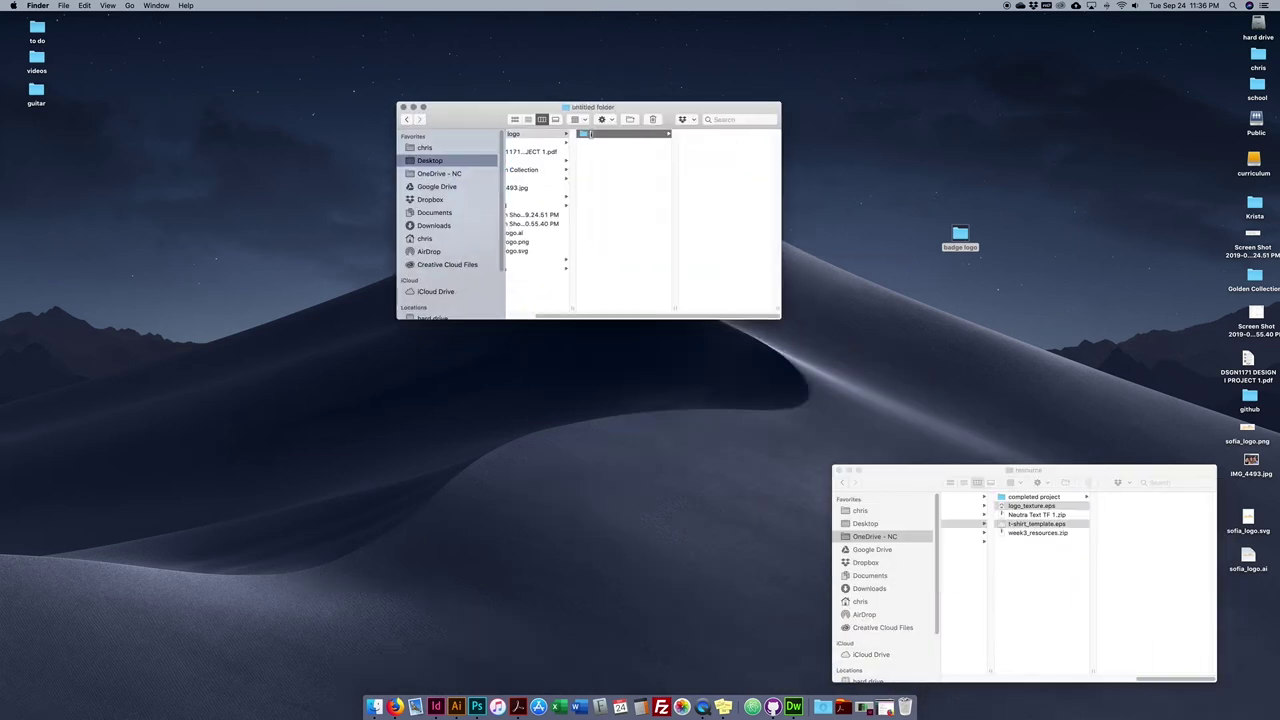
type("ai")
key("Return")
- Add two more subfolders named "resources" and "final" inside the badge logo folder
right_click(606, 146)
left_click(628, 154)
type("resources")
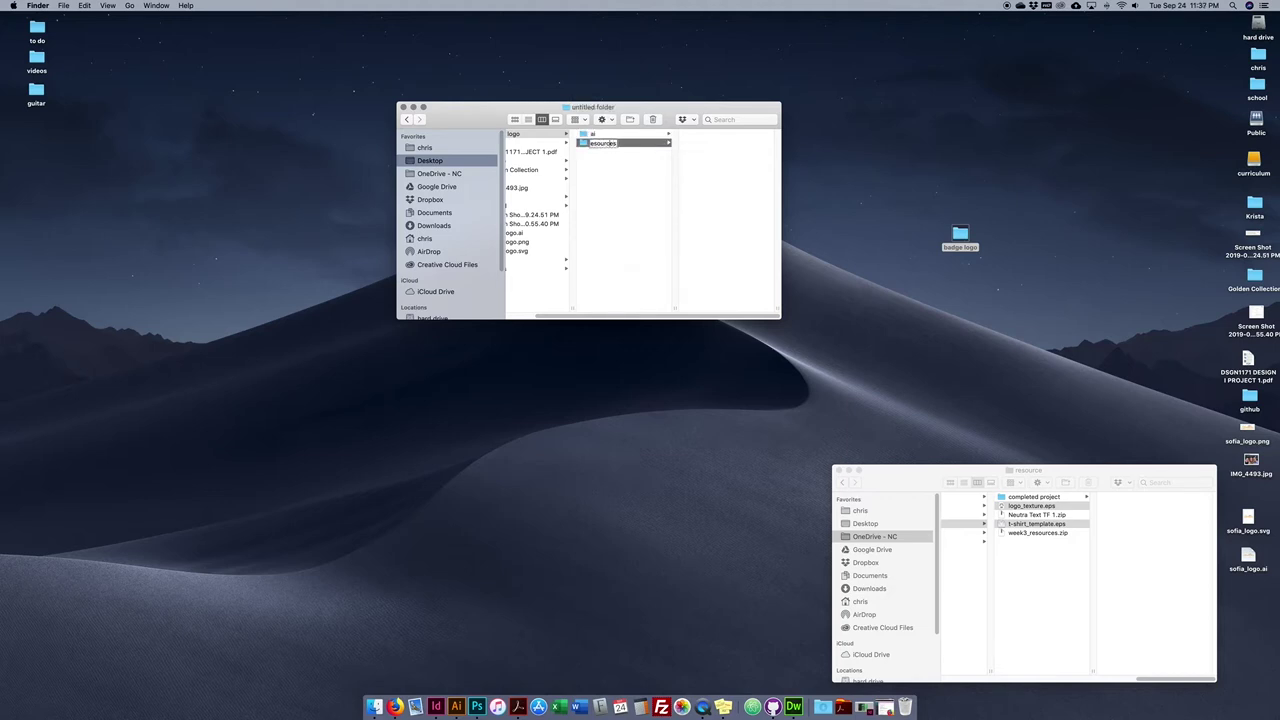
key("Return")
right_click(627, 168)
left_click(636, 172)
type("final")
key("Return")
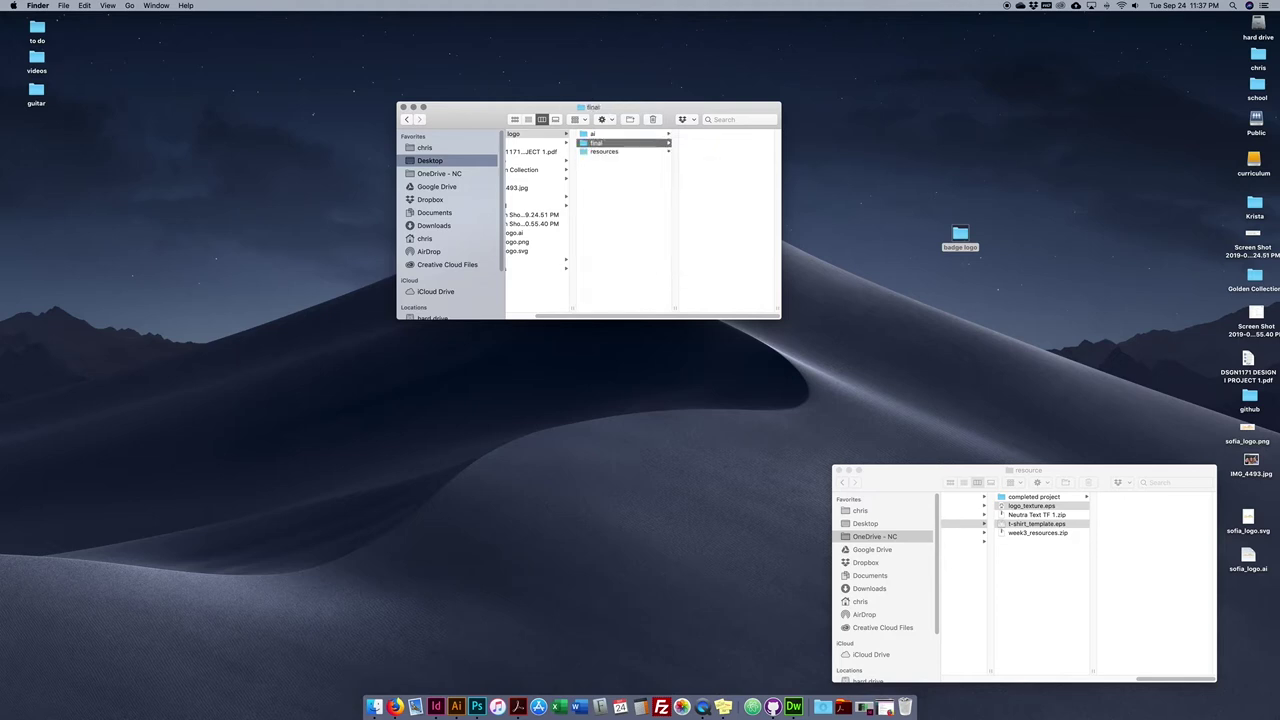
- Transfer logo_texture.eps and t-shirt_template.eps into the resources subfolder and close both folder windows
left_click_drag(932, 473, 884, 455)
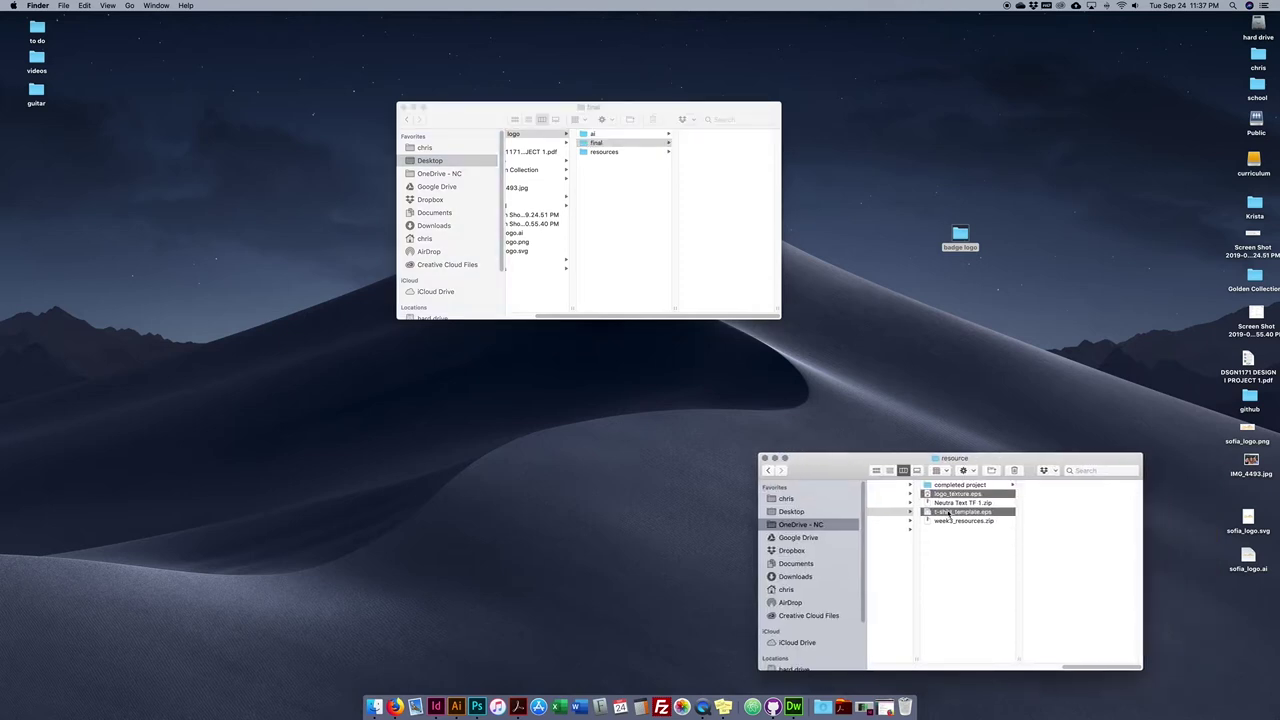
left_click_drag(953, 496, 614, 150)
left_click(765, 458)
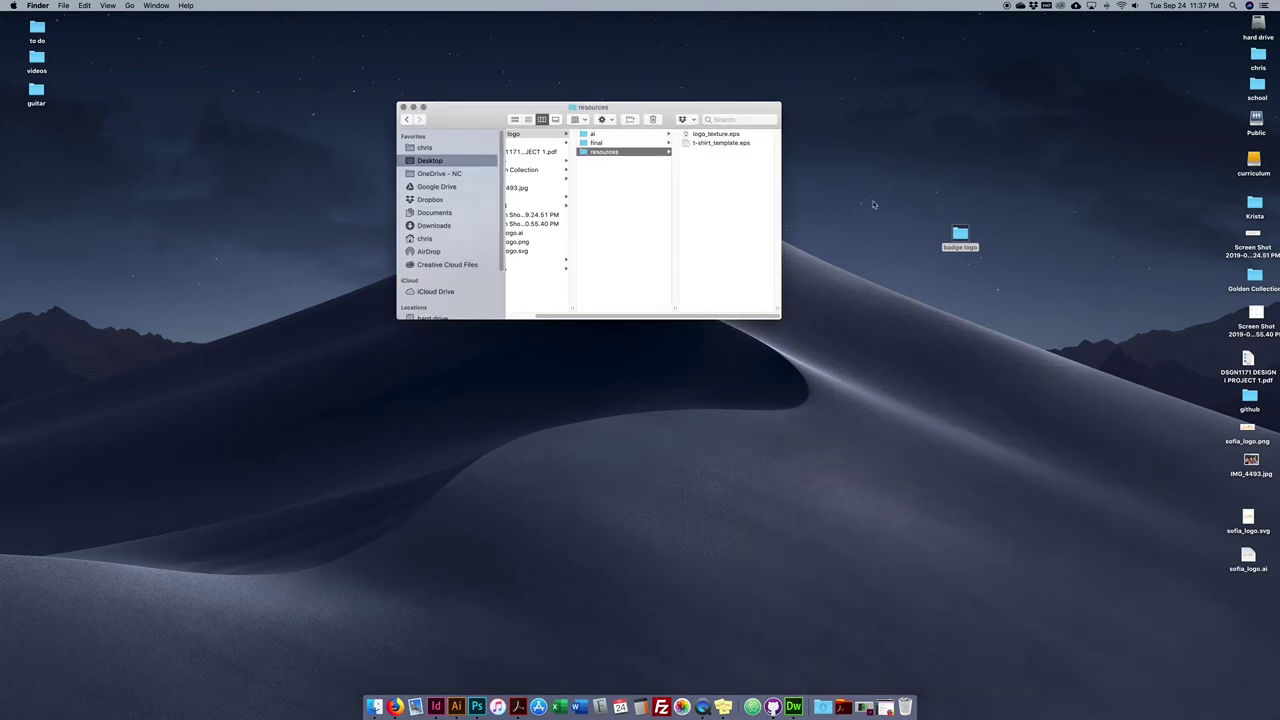
left_click(403, 107)
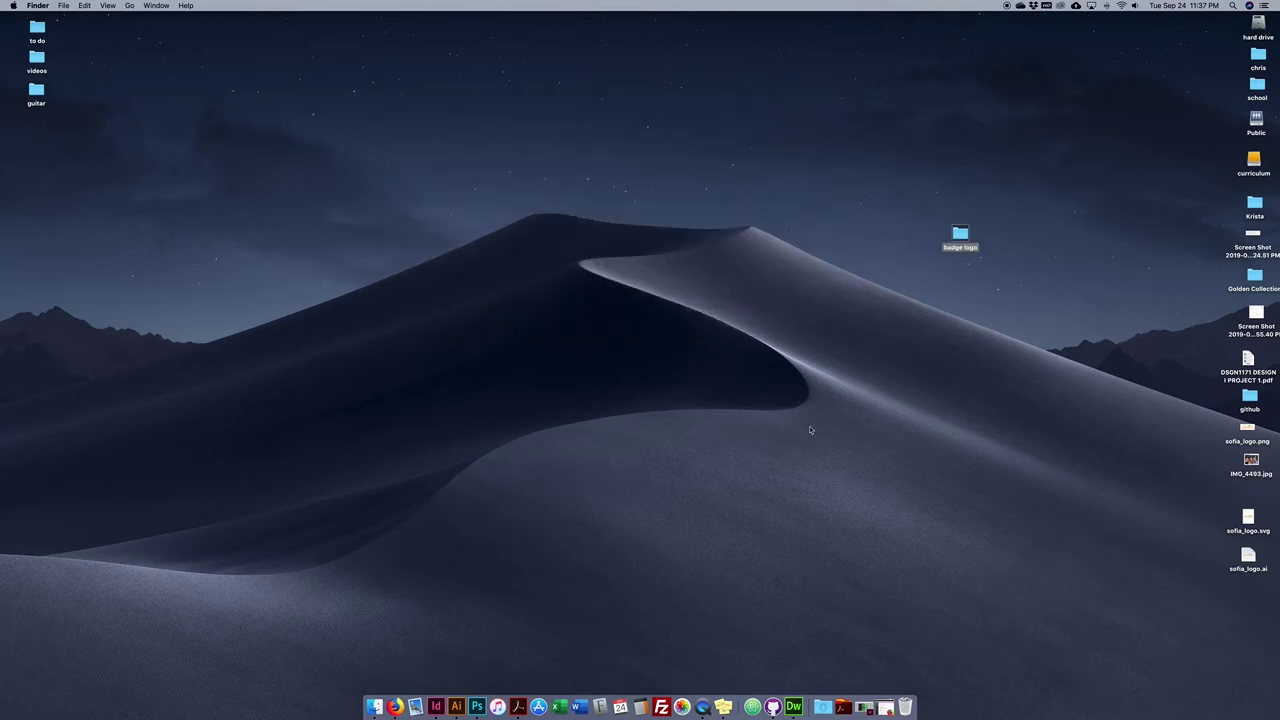
- Switch to Illustrator and start a new document from the Print presets with inches as the unit
left_click(456, 707)
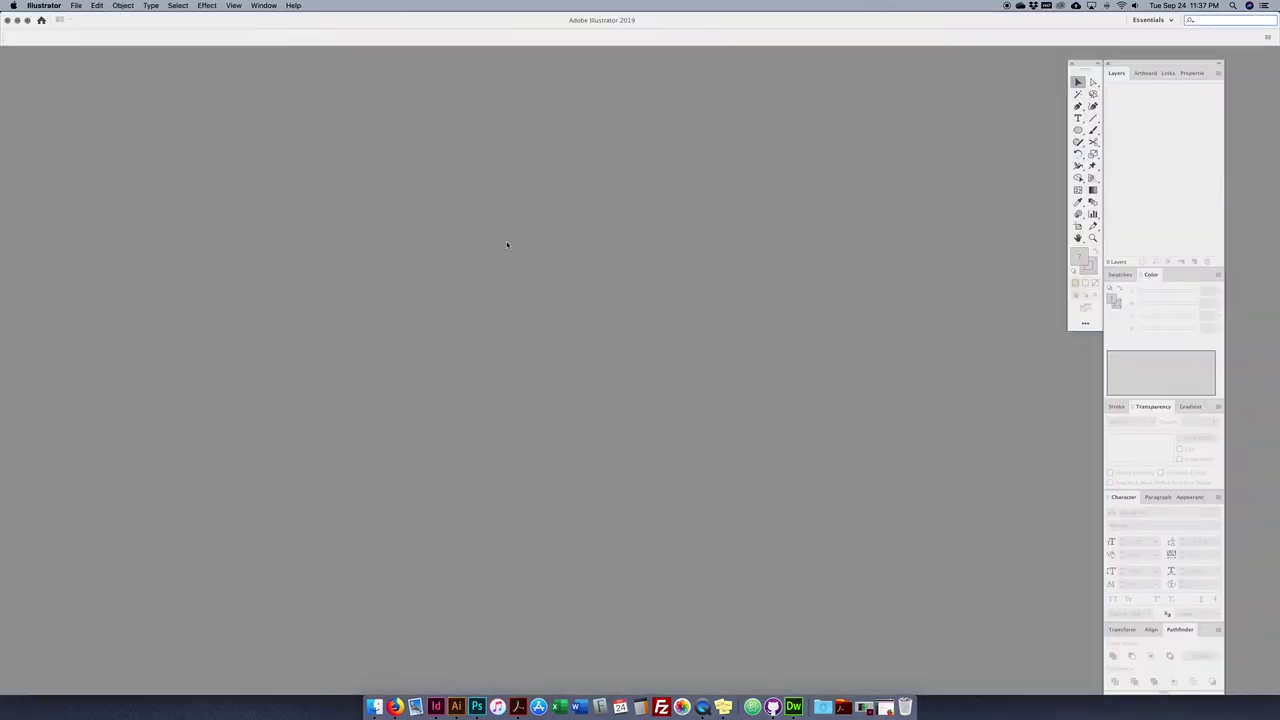
key("super+n")
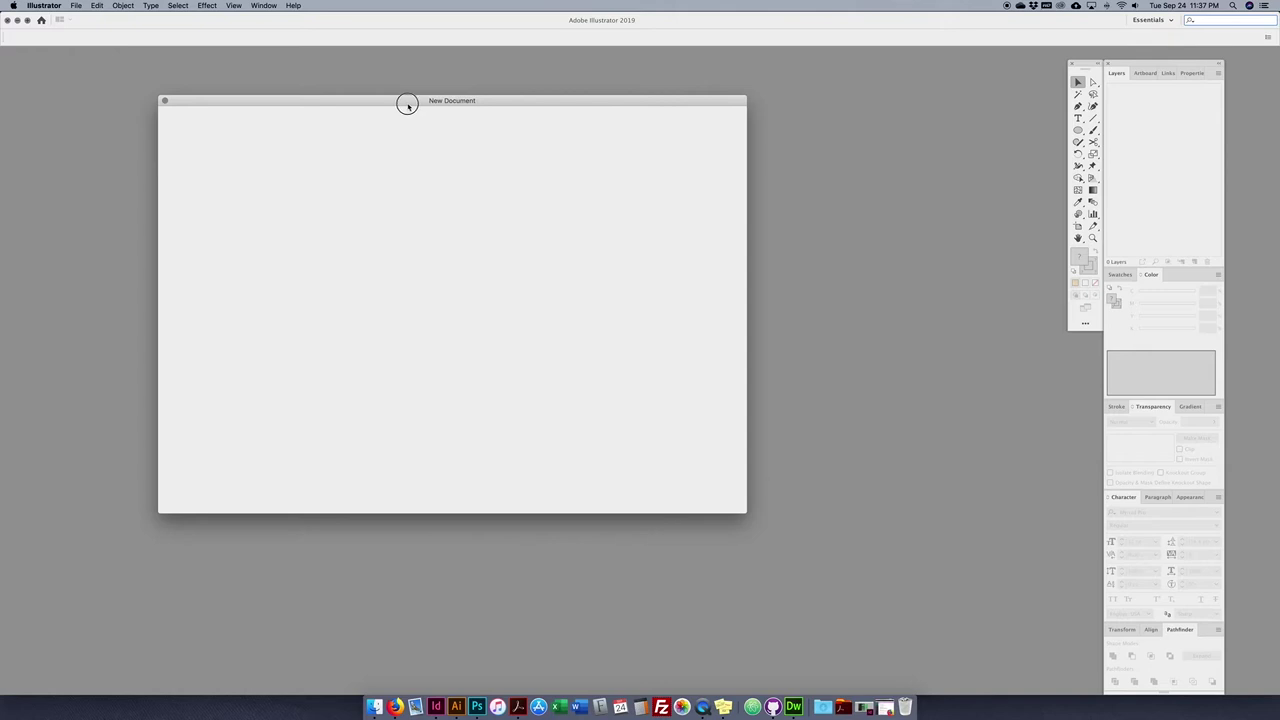
left_click_drag(406, 103, 503, 130)
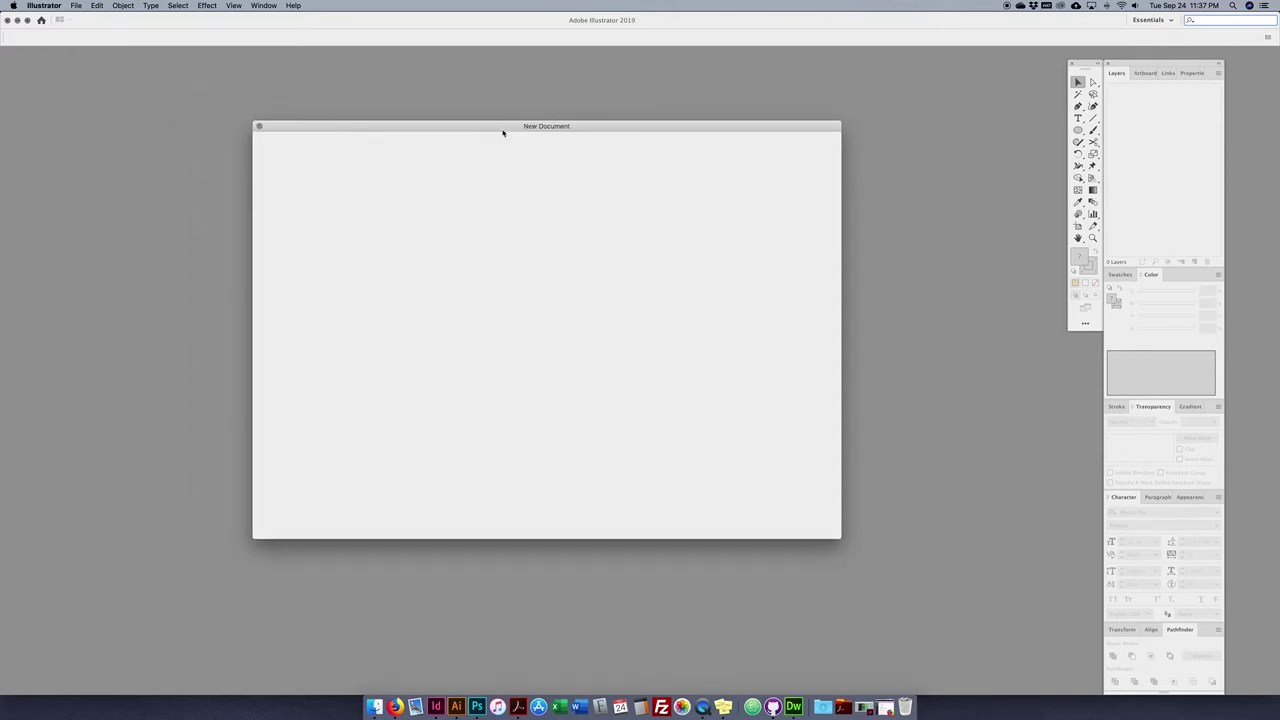
left_click_drag(648, 138, 585, 141)
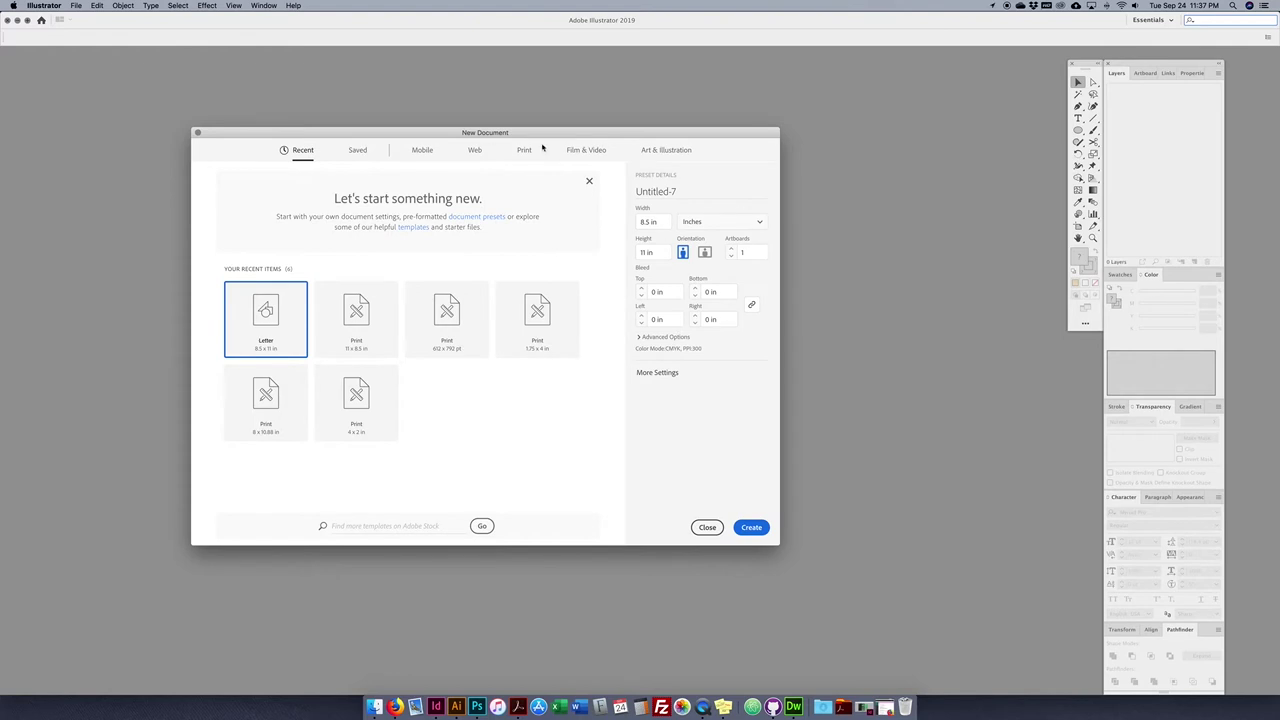
left_click(526, 150)
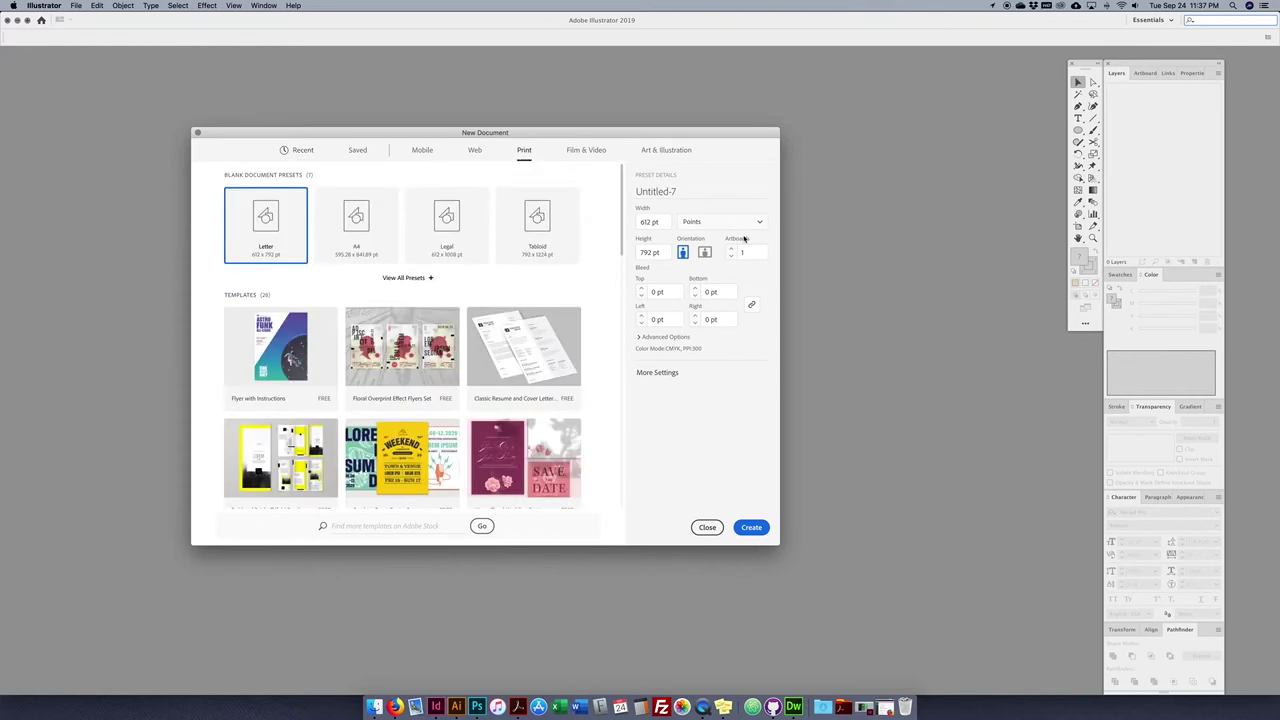
left_click(705, 224)
left_click(700, 271)
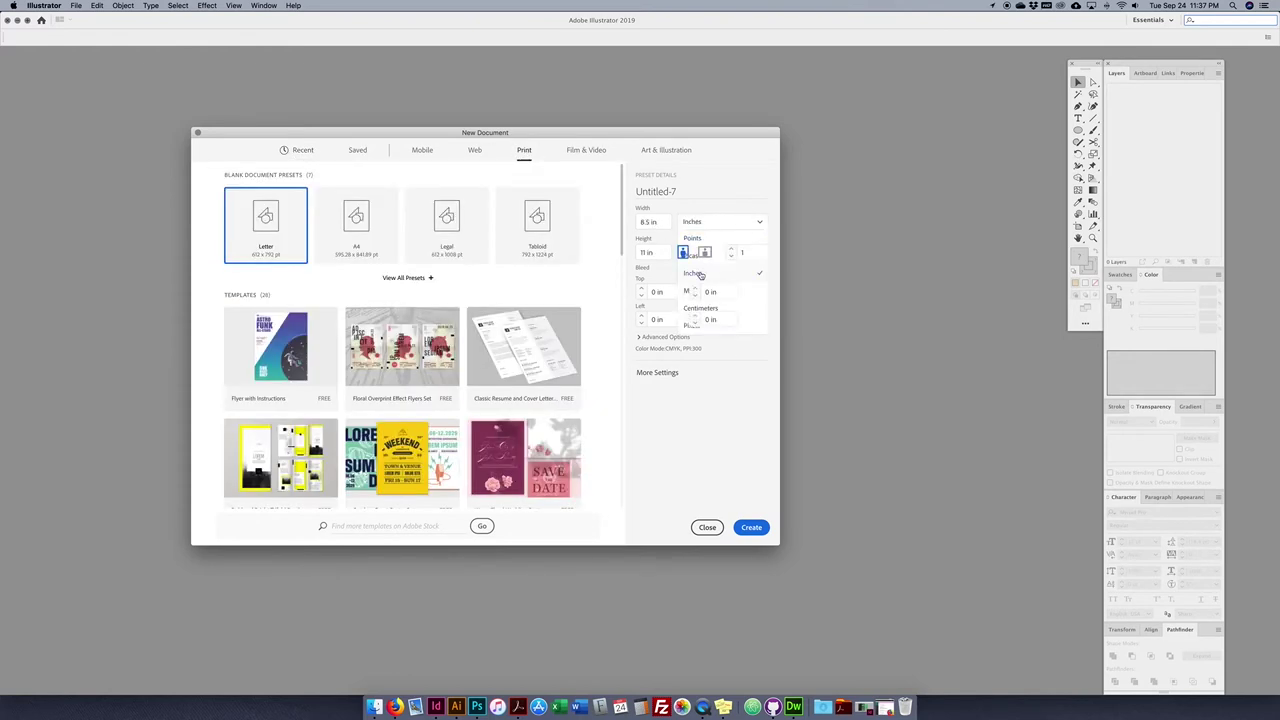
- Set the new document's width and height to 8.5 in and its number of artboards to 4
left_click(655, 222)
type("8.5")
left_click(654, 252)
type("8.5")
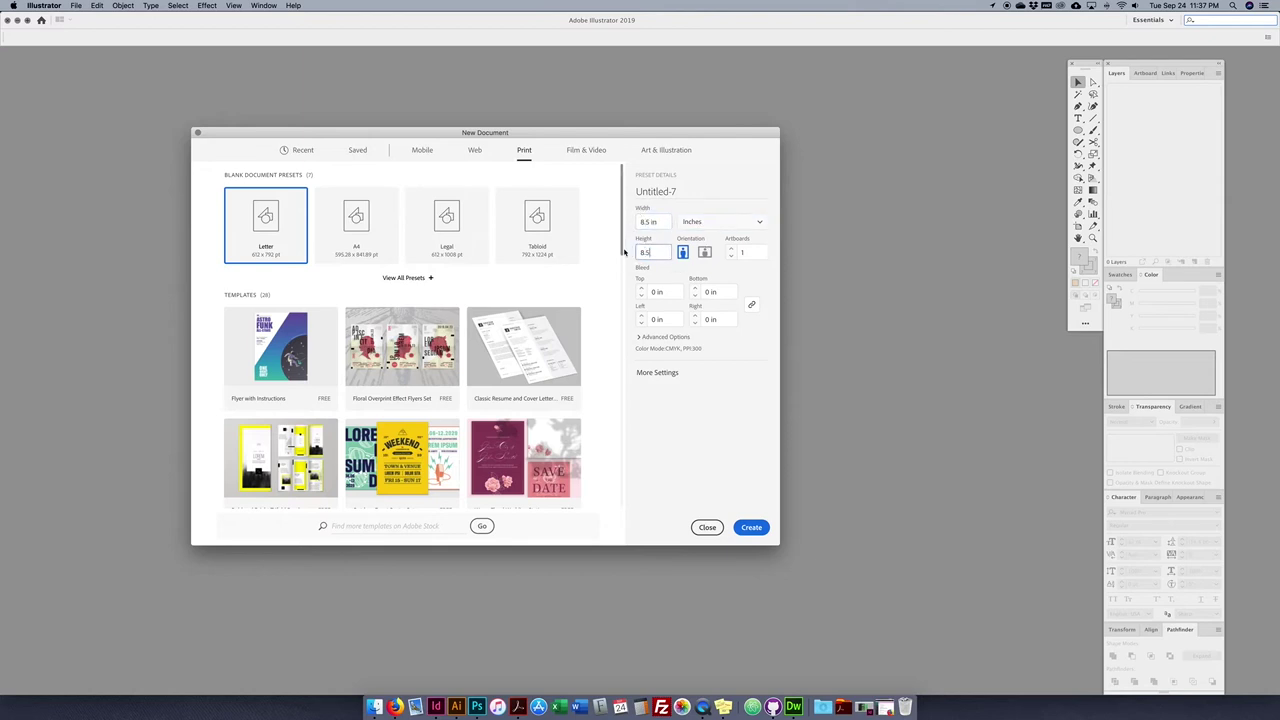
left_click(740, 253)
type("4")
left_click_drag(750, 252, 732, 253)
type("4")
- Set the bleed to 0.125 in on all four sides of the new document
left_click(665, 292)
type("125")
key("Tab")
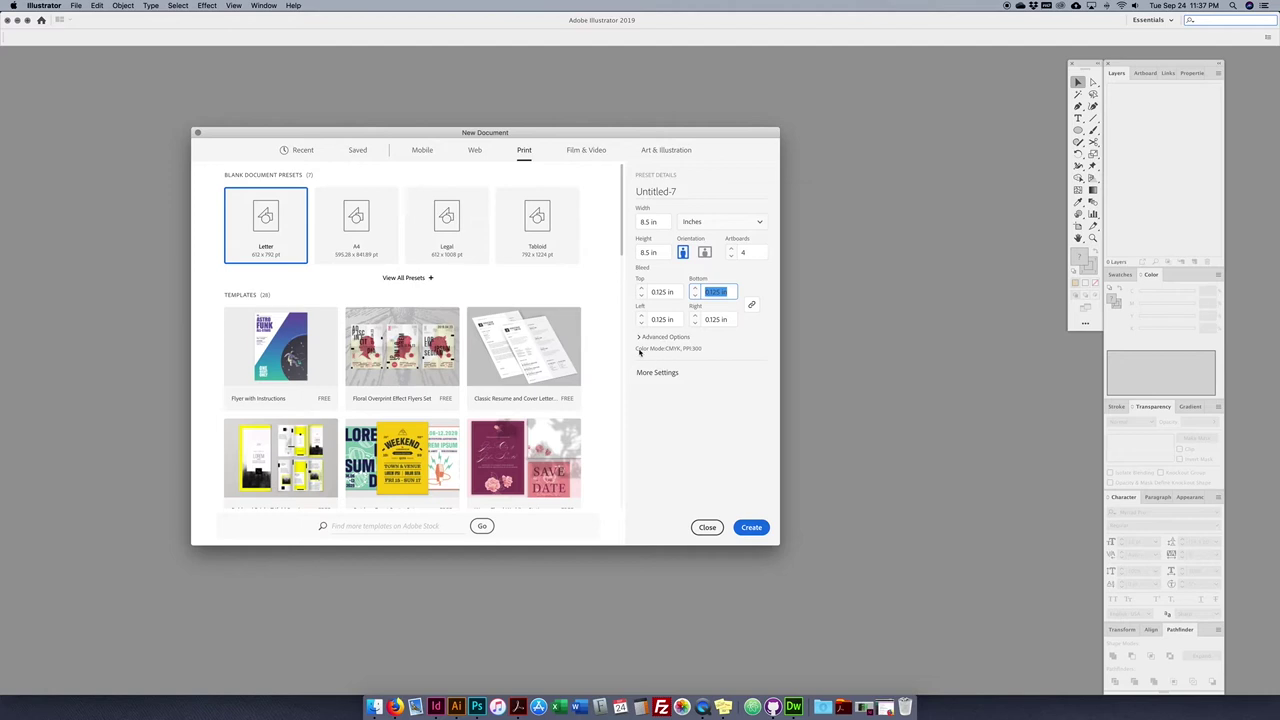
- Name the document with the username followed by "_badge logo_sep19", arrange the artboards by column, and create it
left_click(639, 339)
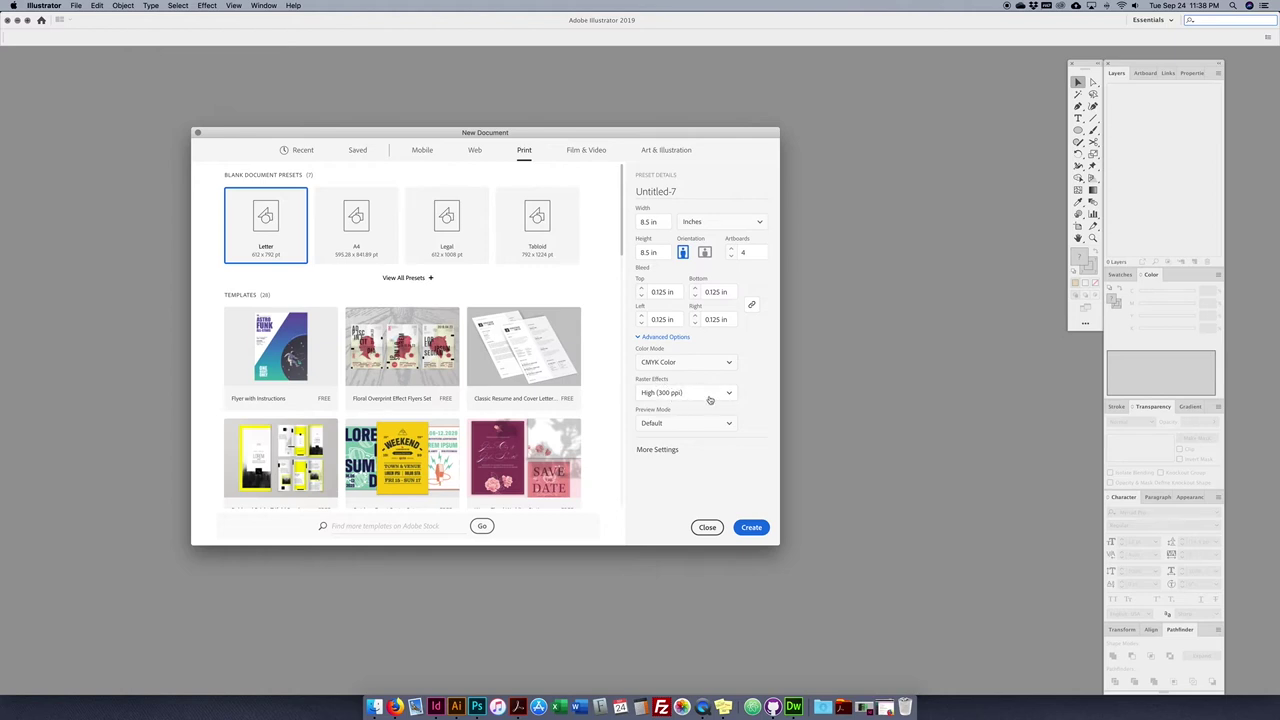
left_click(663, 449)
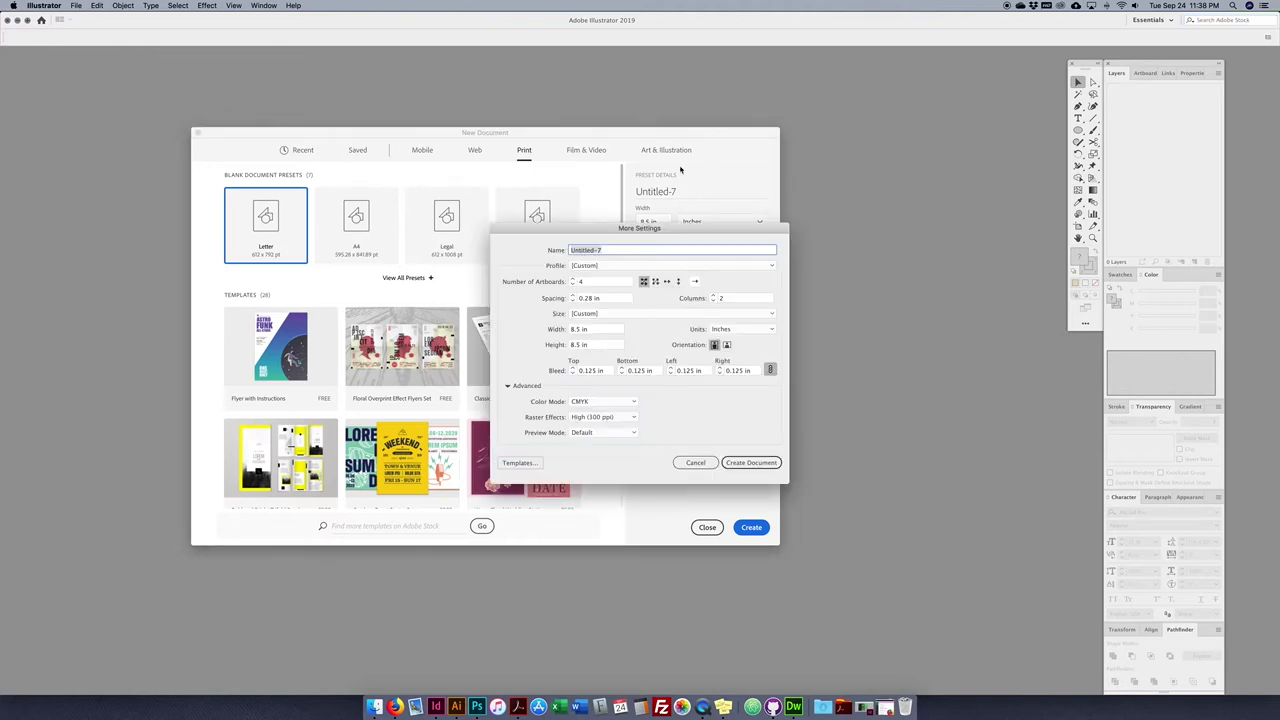
type("cicclinoc1_badge logo_sep19")
left_click_drag(687, 228, 991, 228)
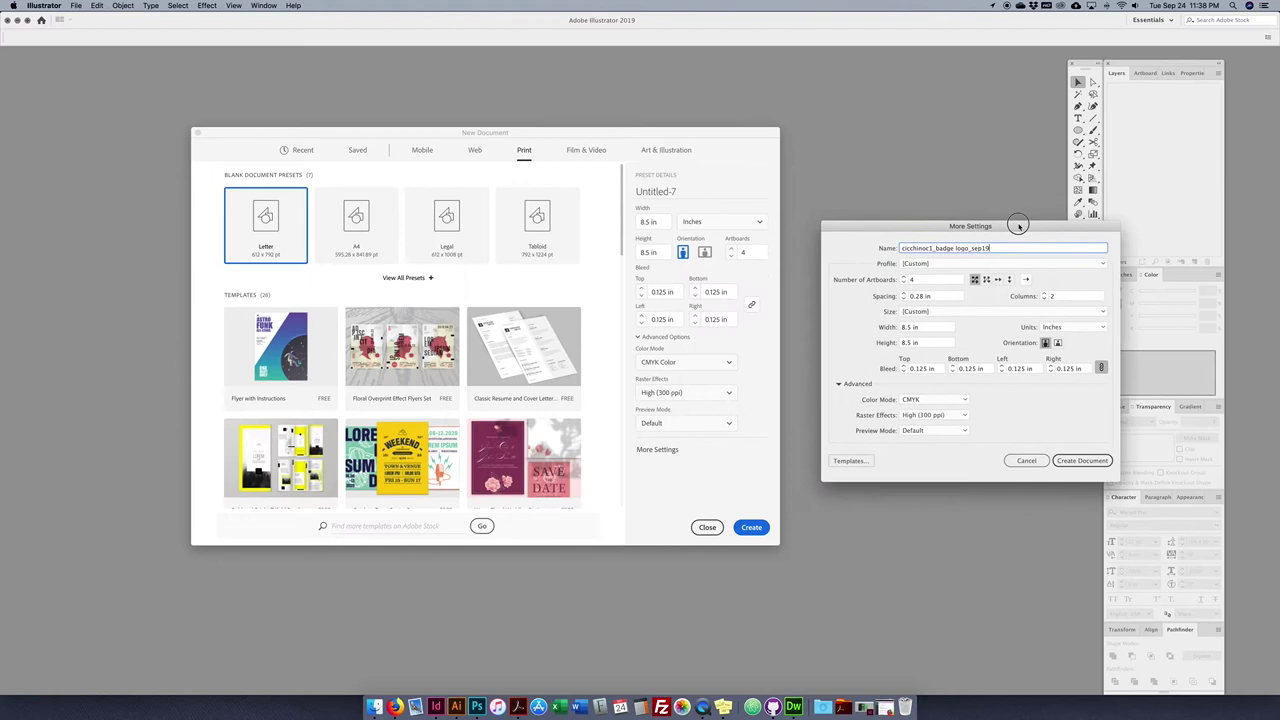
left_click(983, 282)
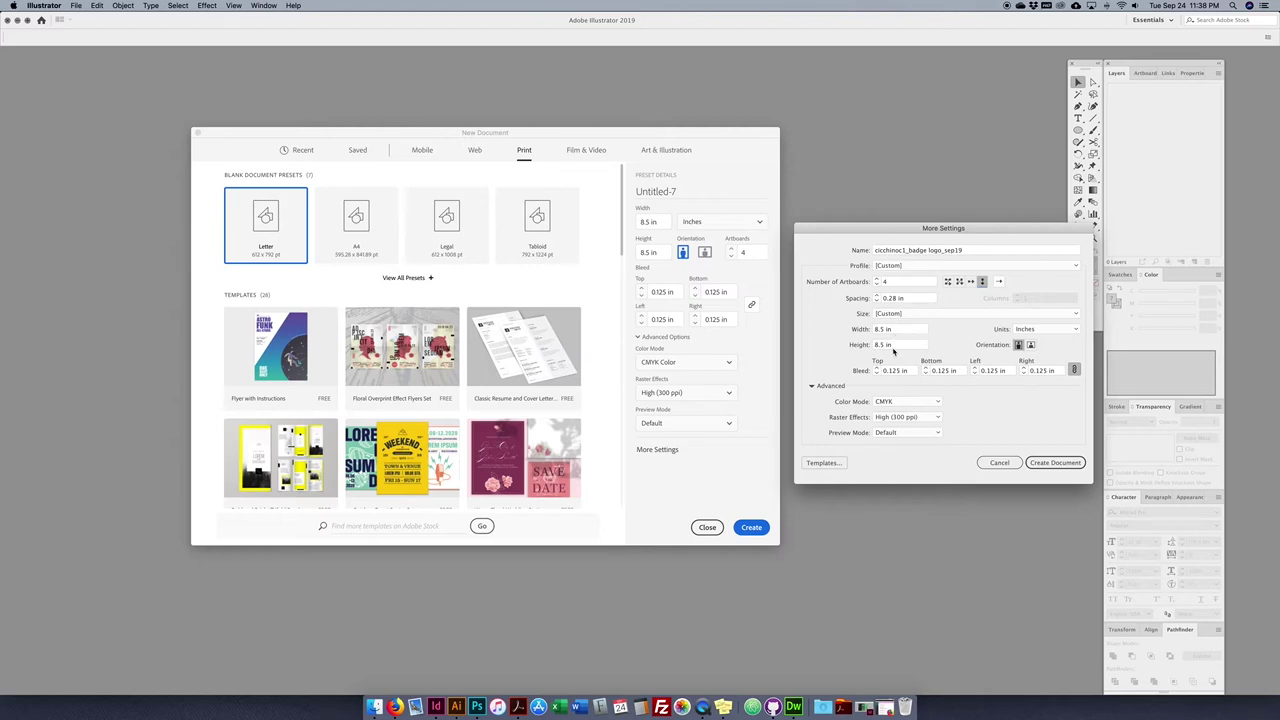
left_click(1056, 463)
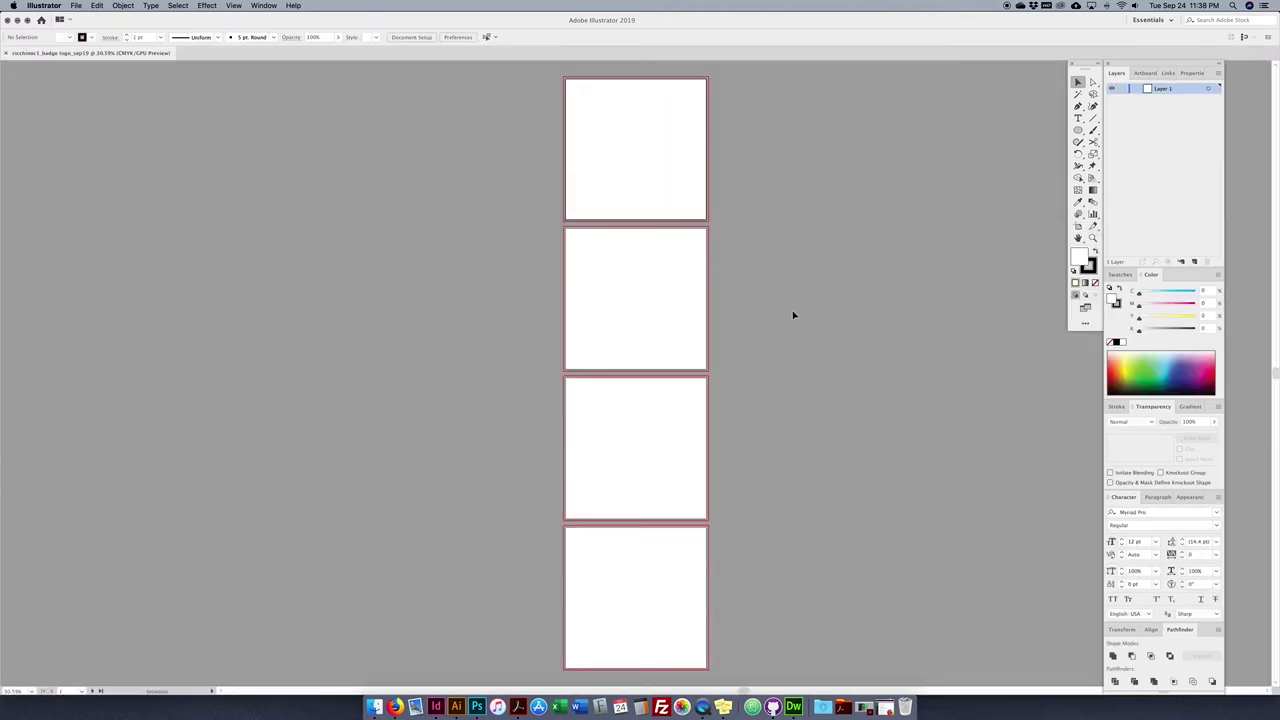
- Set the height of Artboard 3 to 11 in in its artboard options
key("super+minus")
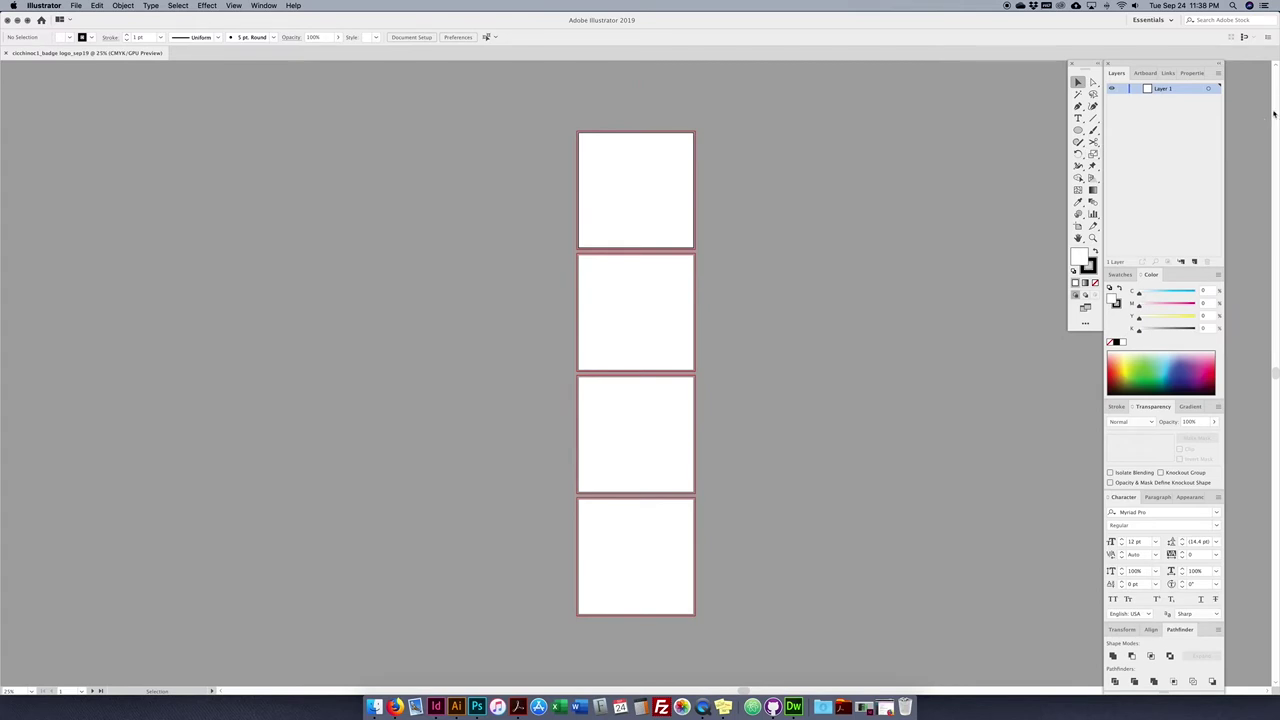
left_click(1144, 73)
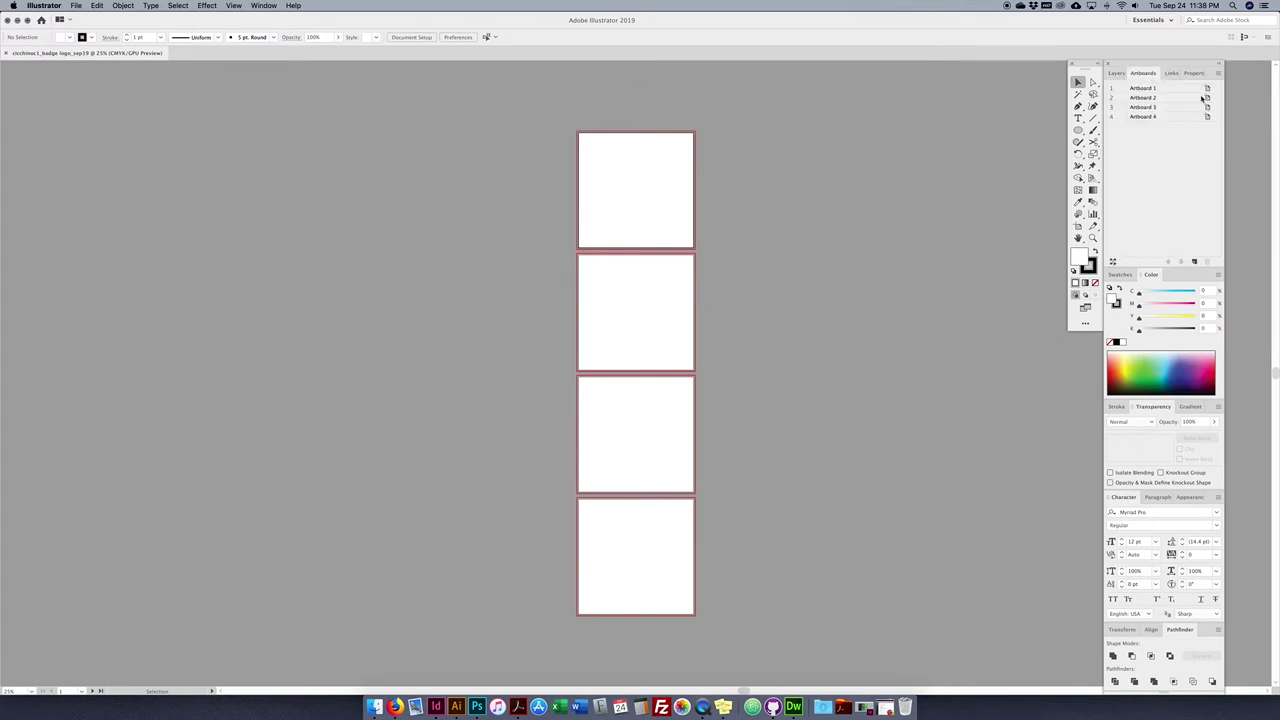
double_click(1204, 108)
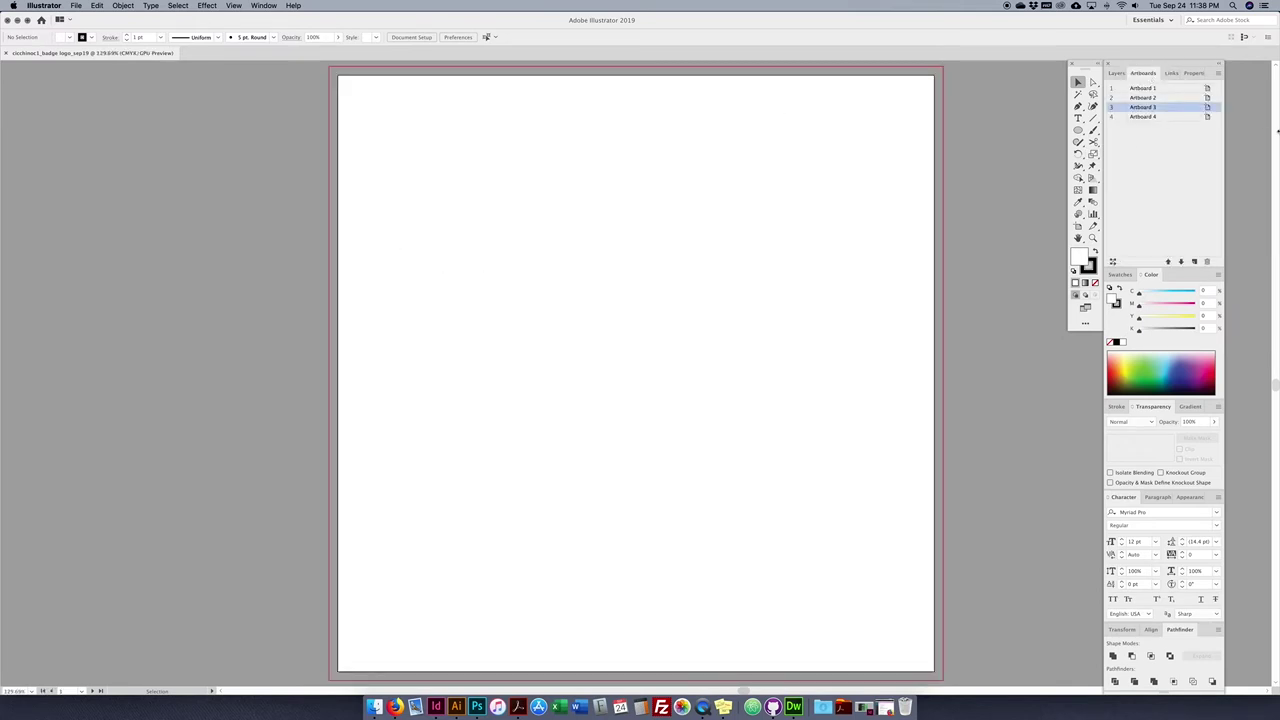
left_click(1207, 107)
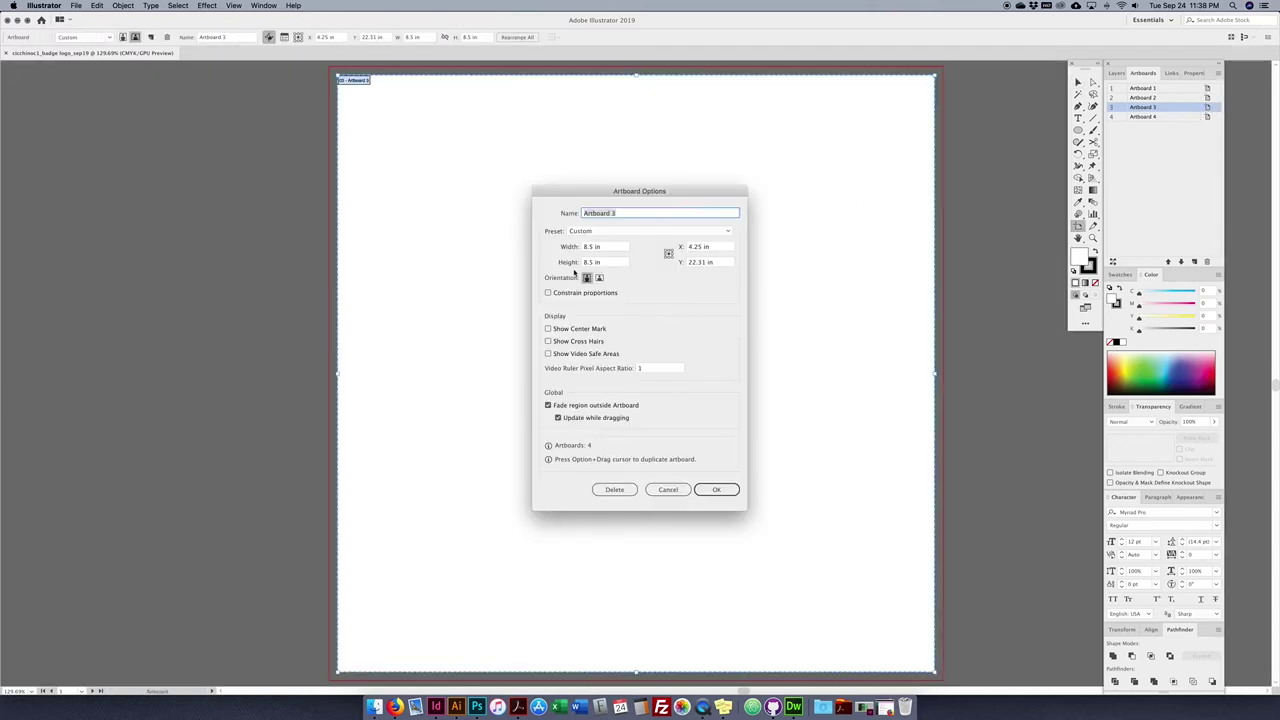
left_click_drag(605, 262, 574, 262)
type("11")
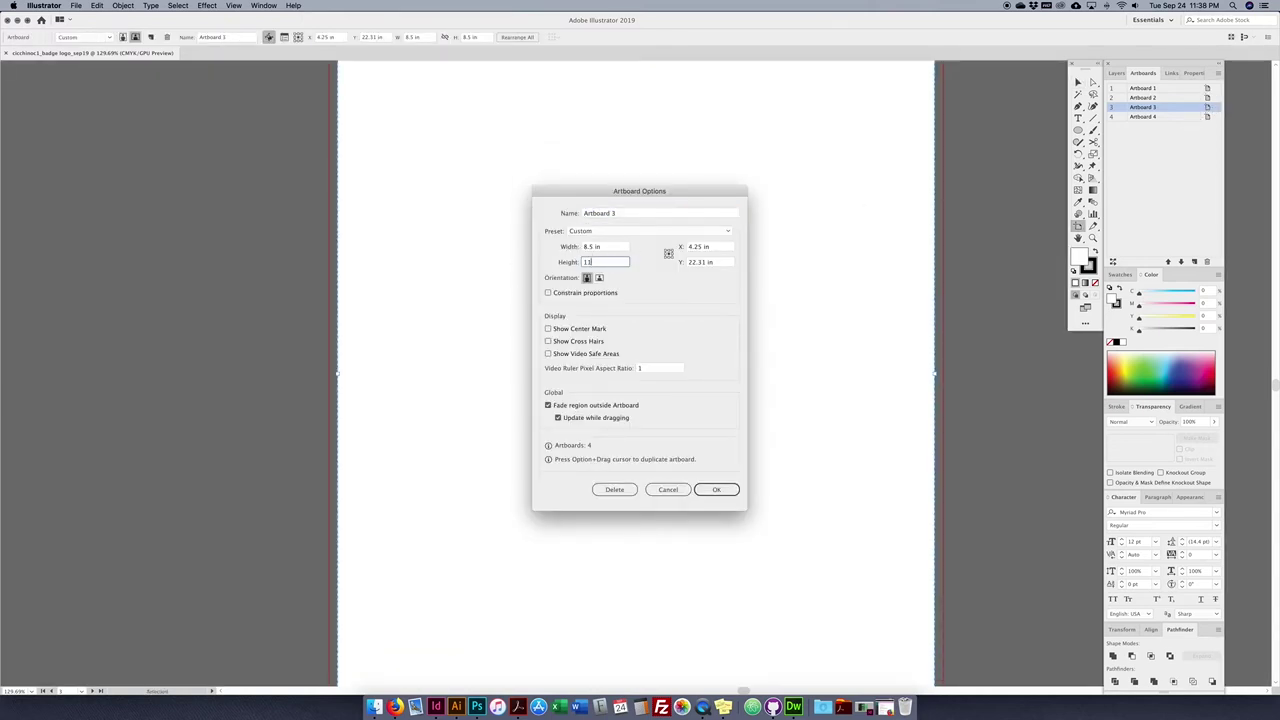
key("Return")
- Set the width and height of Artboard 4 to 1 in
left_click(1207, 117)
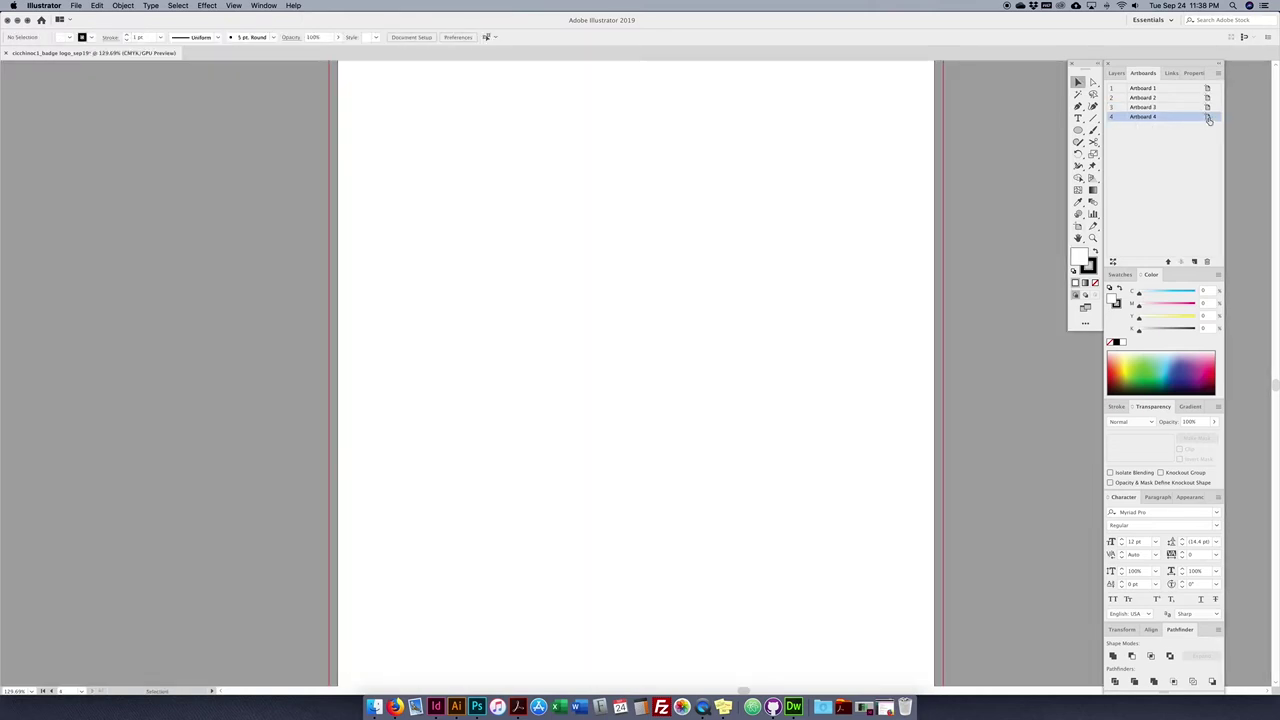
left_click(1208, 118)
left_click(591, 247)
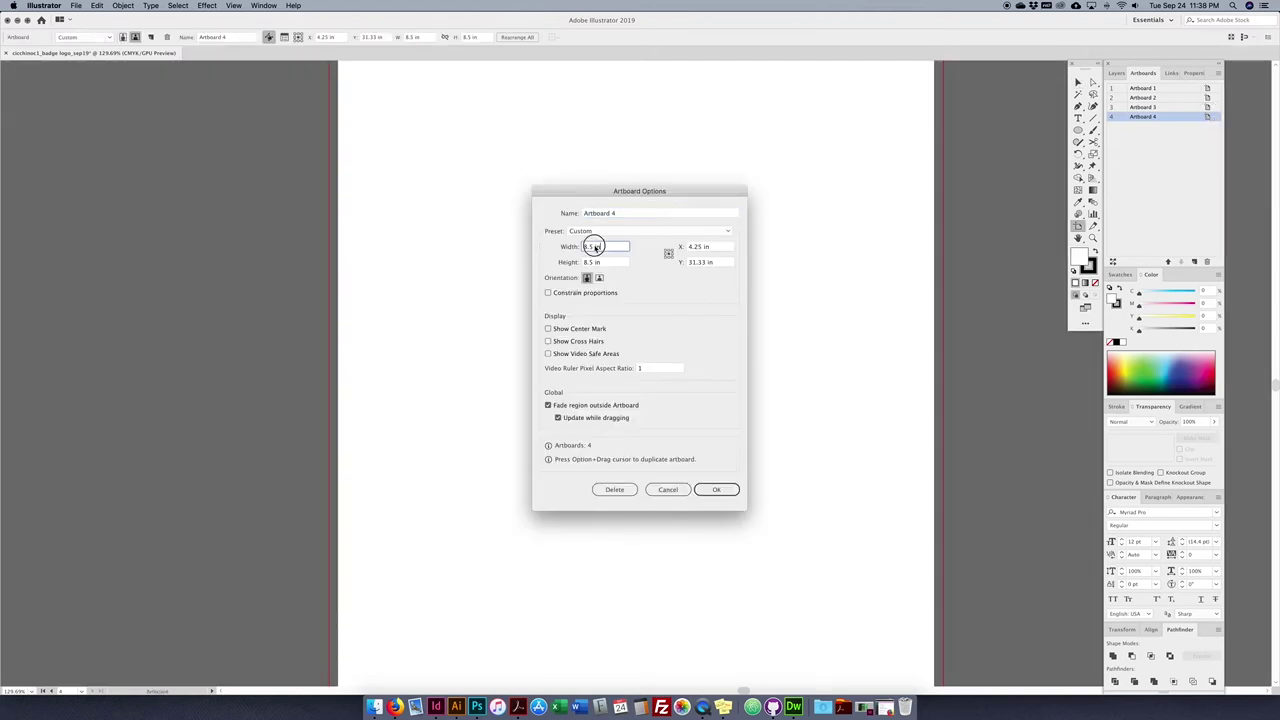
type("1")
left_click_drag(613, 265, 568, 262)
type("1")
key("Return")
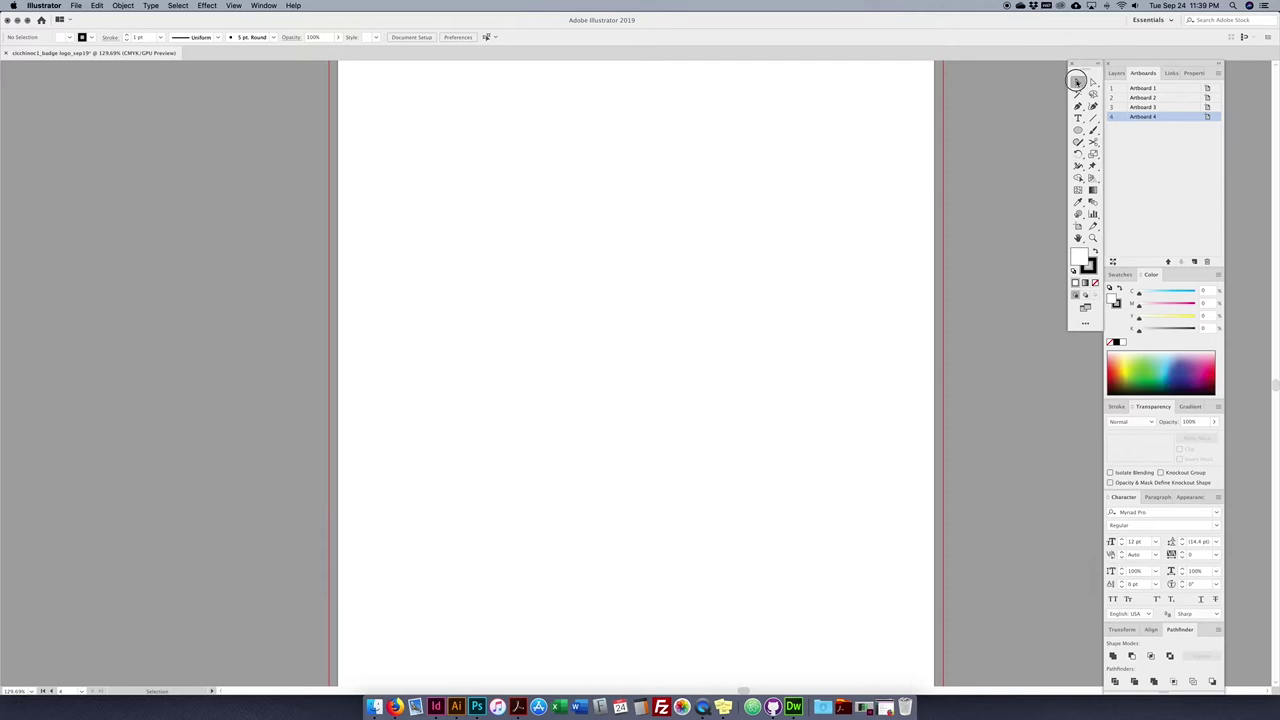
- Move Artboard 3 down with the Artboard tool so it sits clear between Artboard 2 and Artboard 4
key("super+minus")
key("super+minus")
key("super+minus")
key("super+minus")
key("super+minus")
left_click_drag(718, 257, 710, 293)
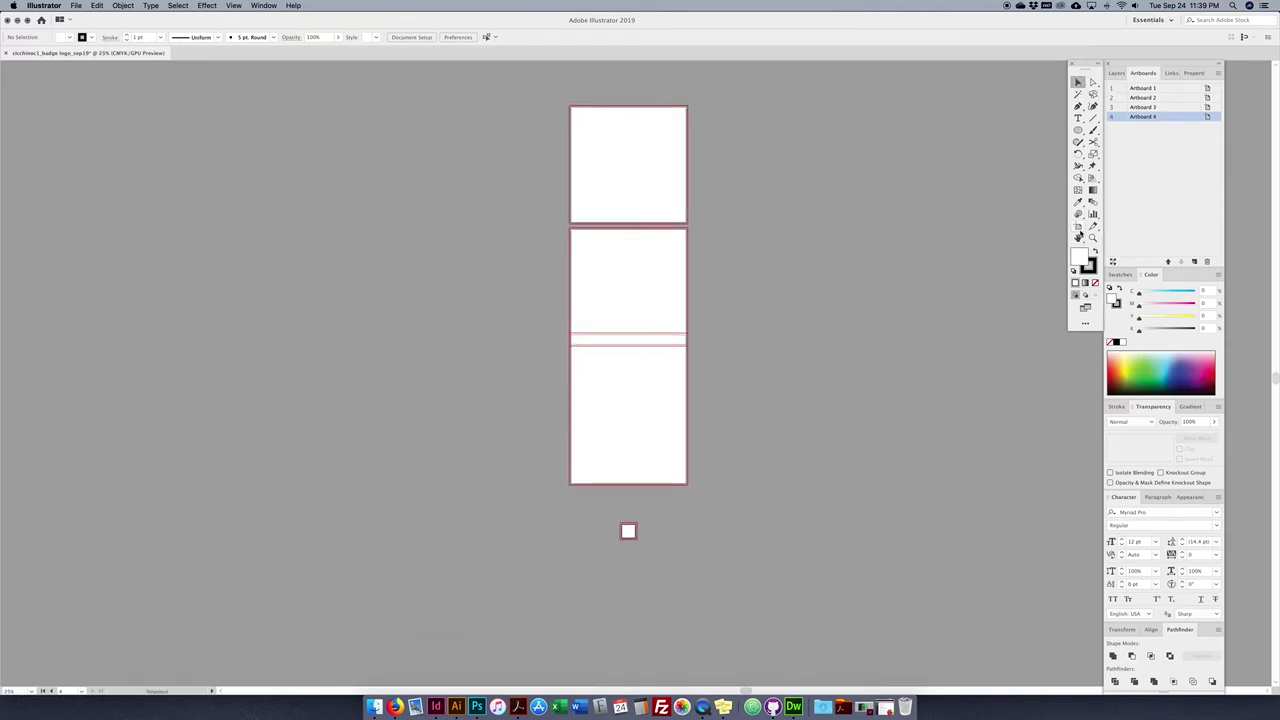
left_click(1078, 228)
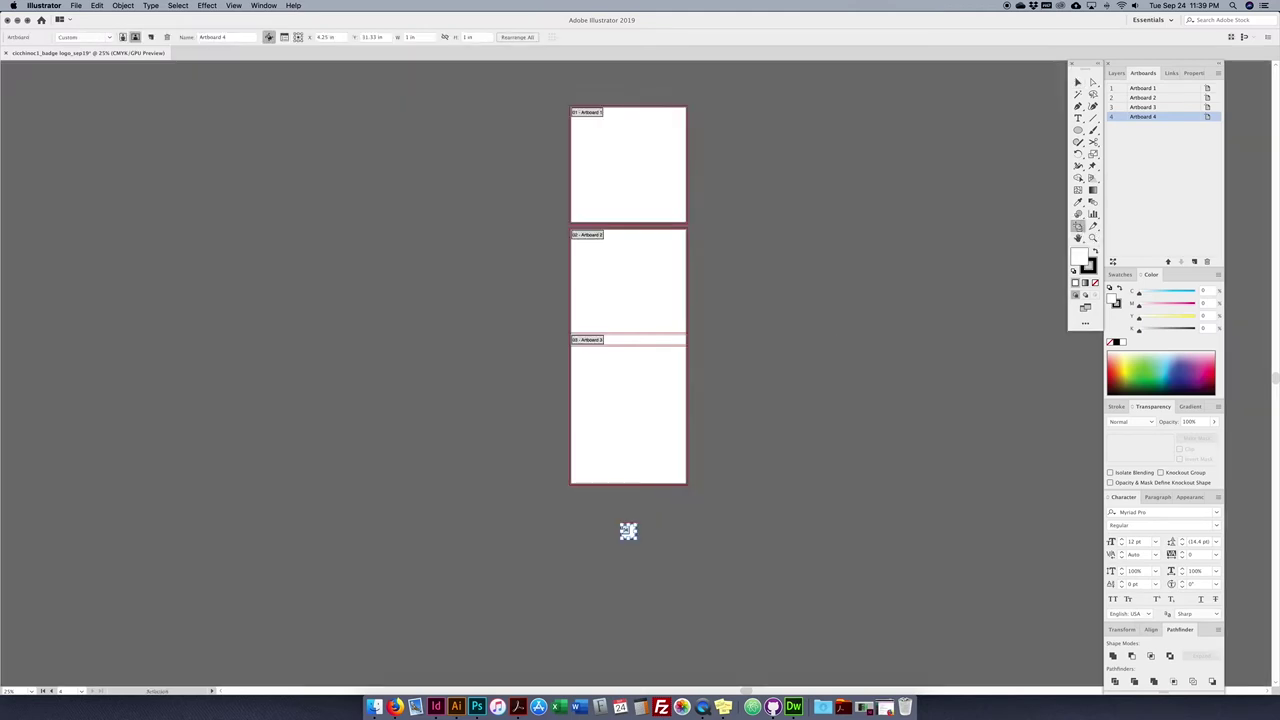
left_click_drag(622, 414, 629, 429)
left_click(1079, 82)
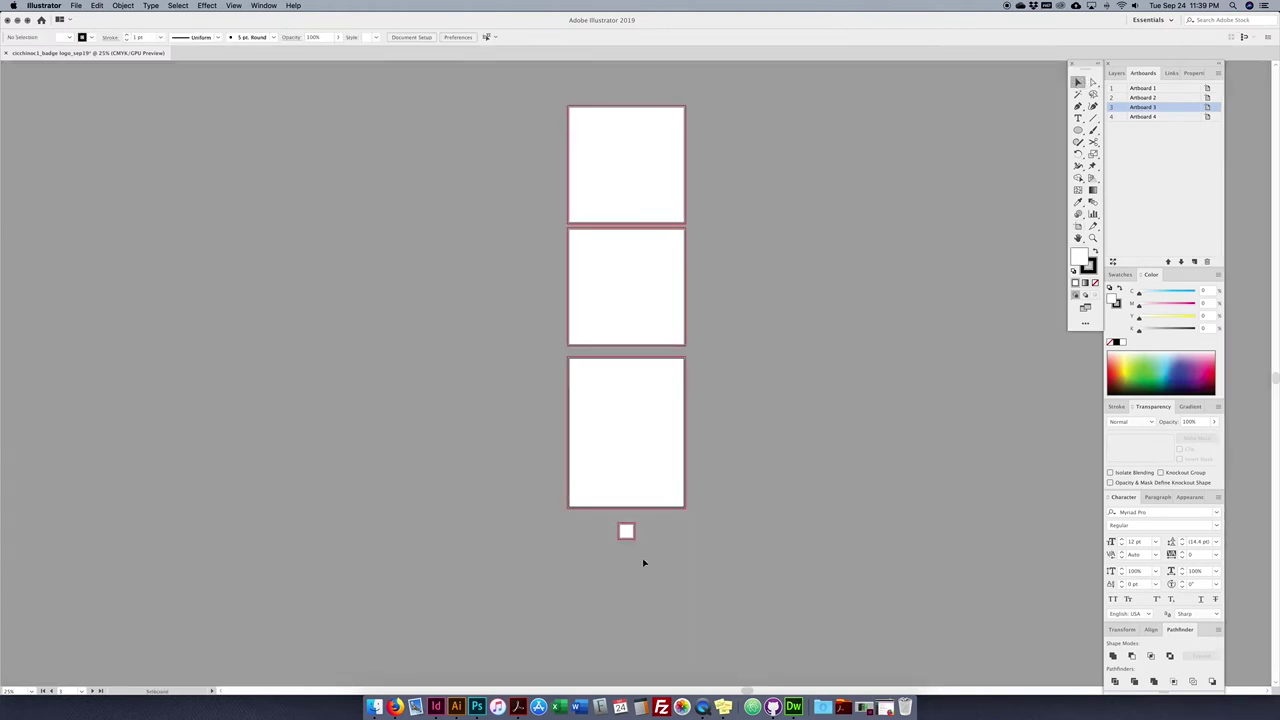
- Rearrange all the artboards into a single evenly spaced column and fit them in view
left_click(1112, 261)
left_click(688, 396)
key("super+alt+0")
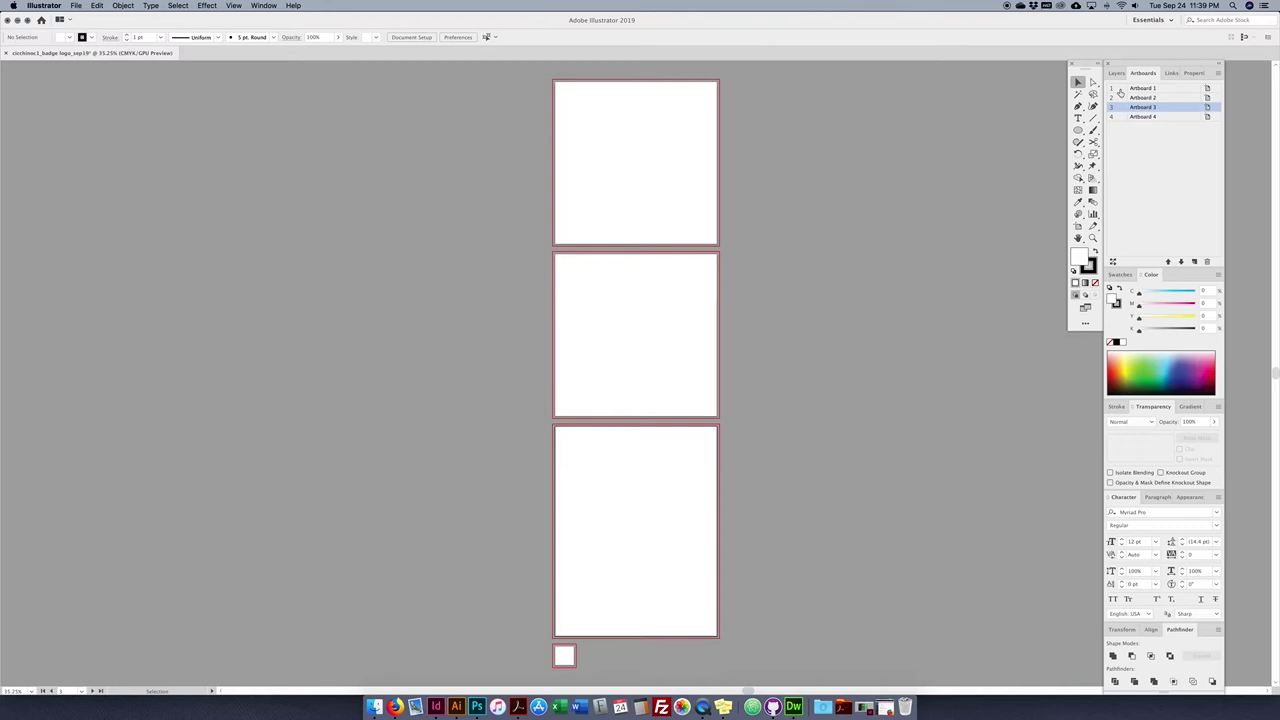
- Select all four artboards with the Artboard tool and align them by their horizontal centers
left_click(1078, 227)
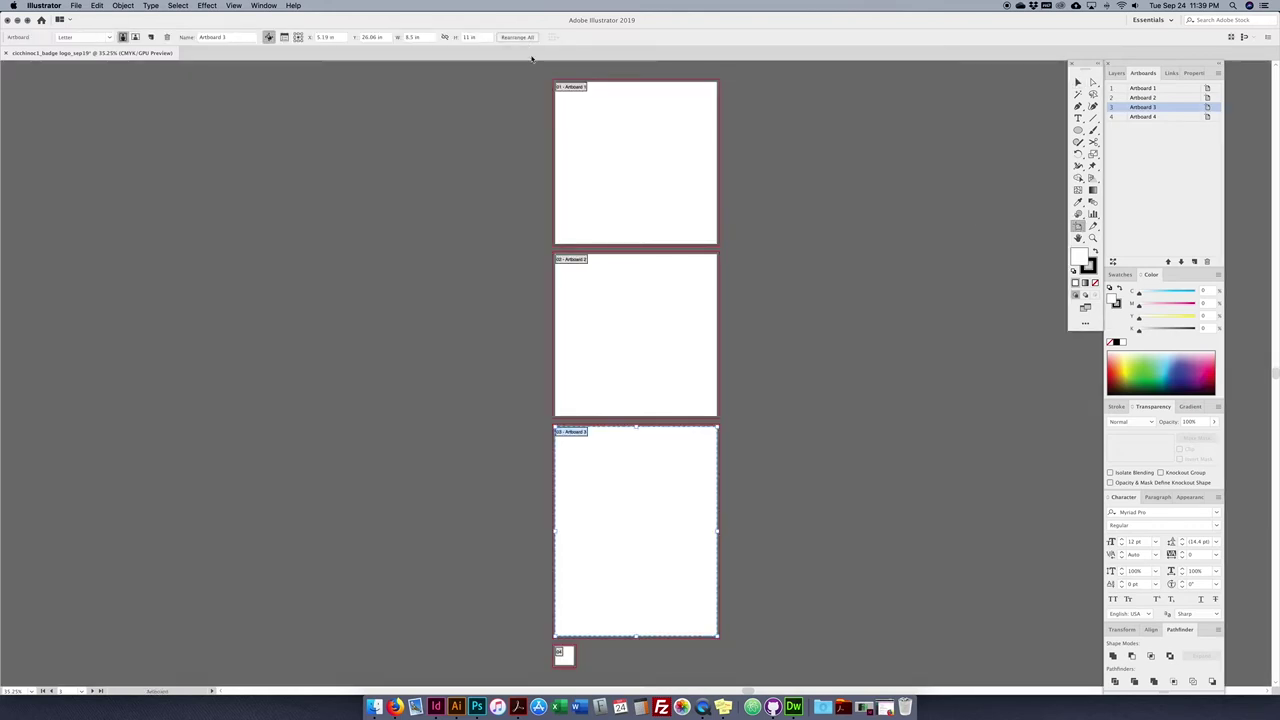
key("super+a")
scroll(577, 111, "left", 1)
scroll(577, 111, "right", 1)
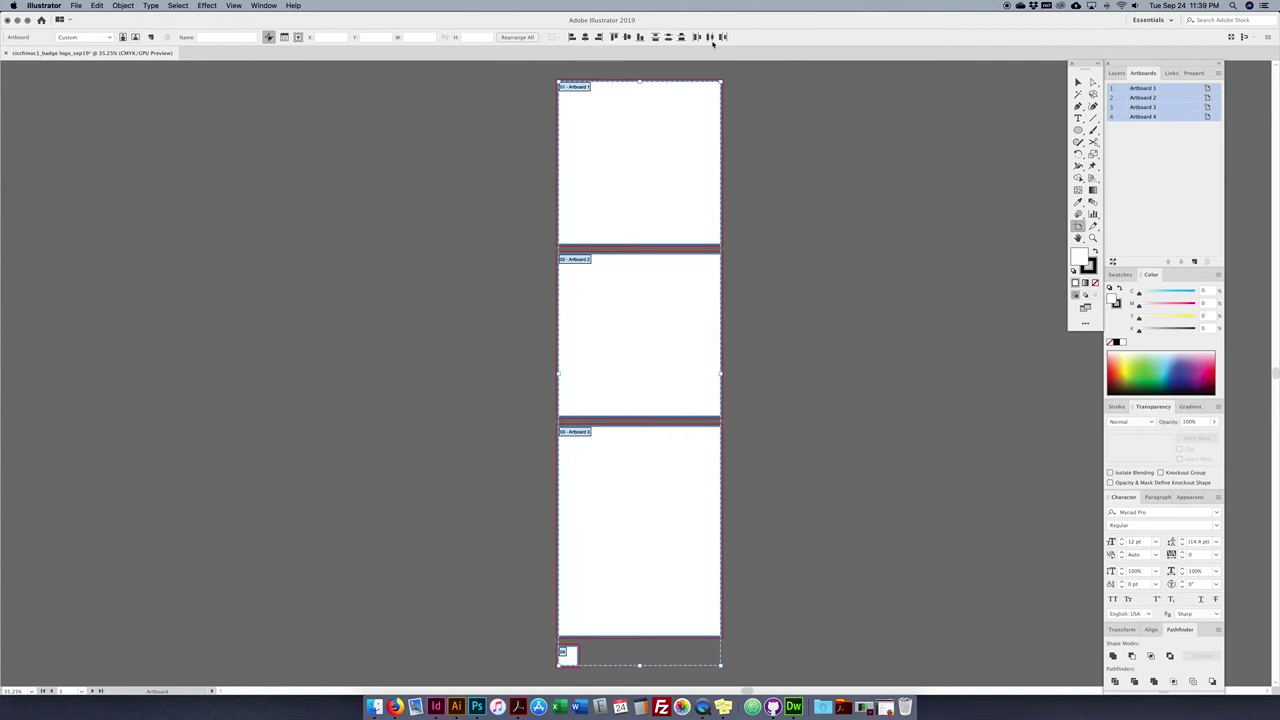
left_click(264, 6)
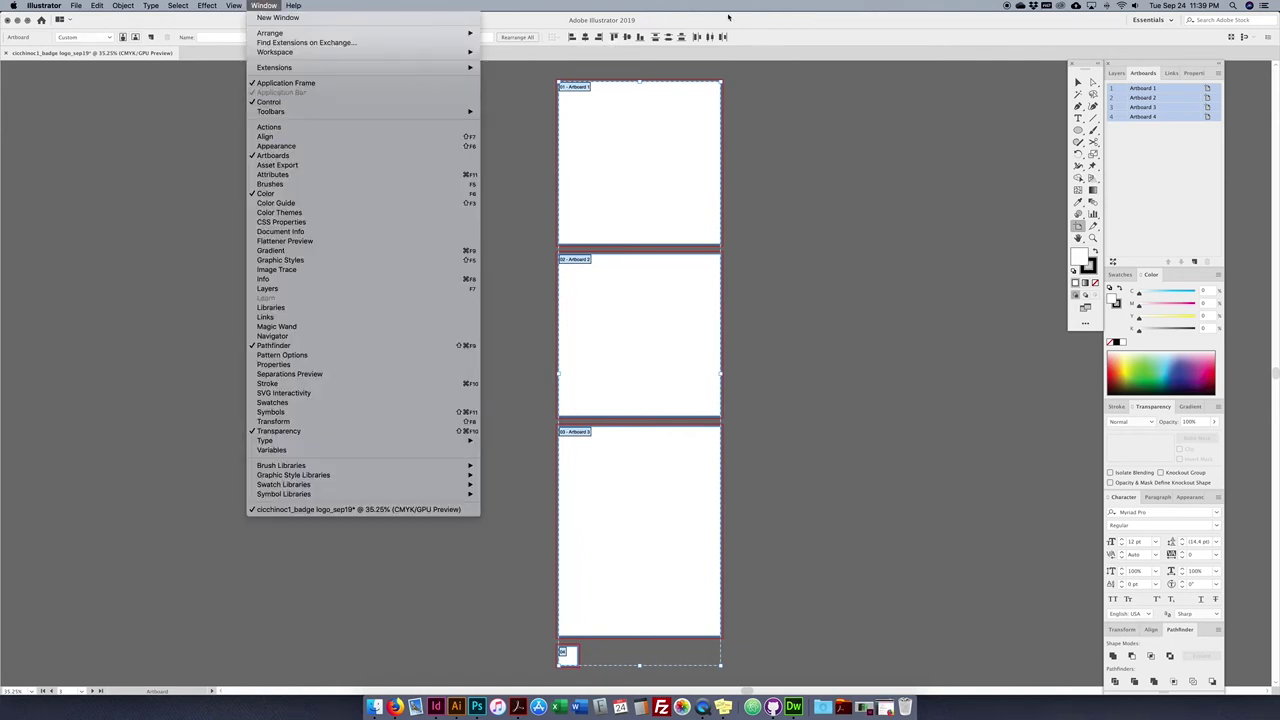
left_click(604, 39)
left_click(585, 37)
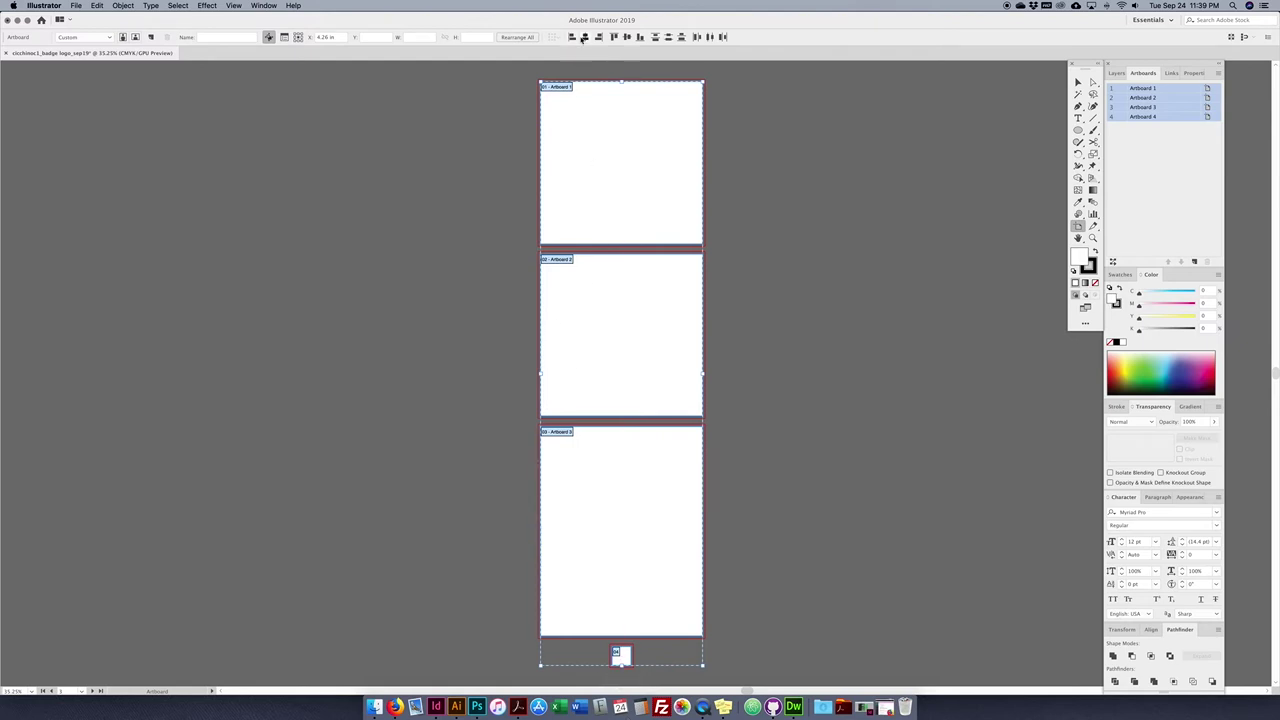
left_click(1078, 82)
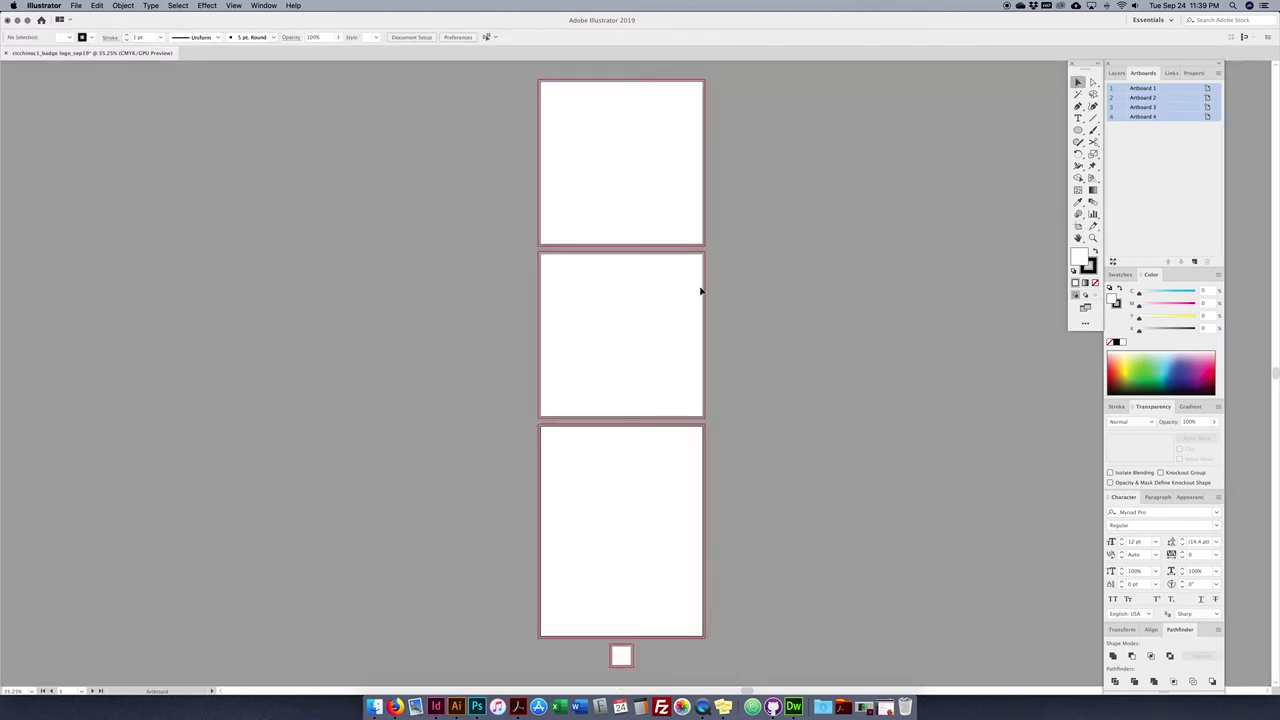
- Draw a circle about 7.76 in wide outward from the center of Artboard 1 with the Ellipse tool
key("super+equal")
scroll(755, 320, "up", 3)
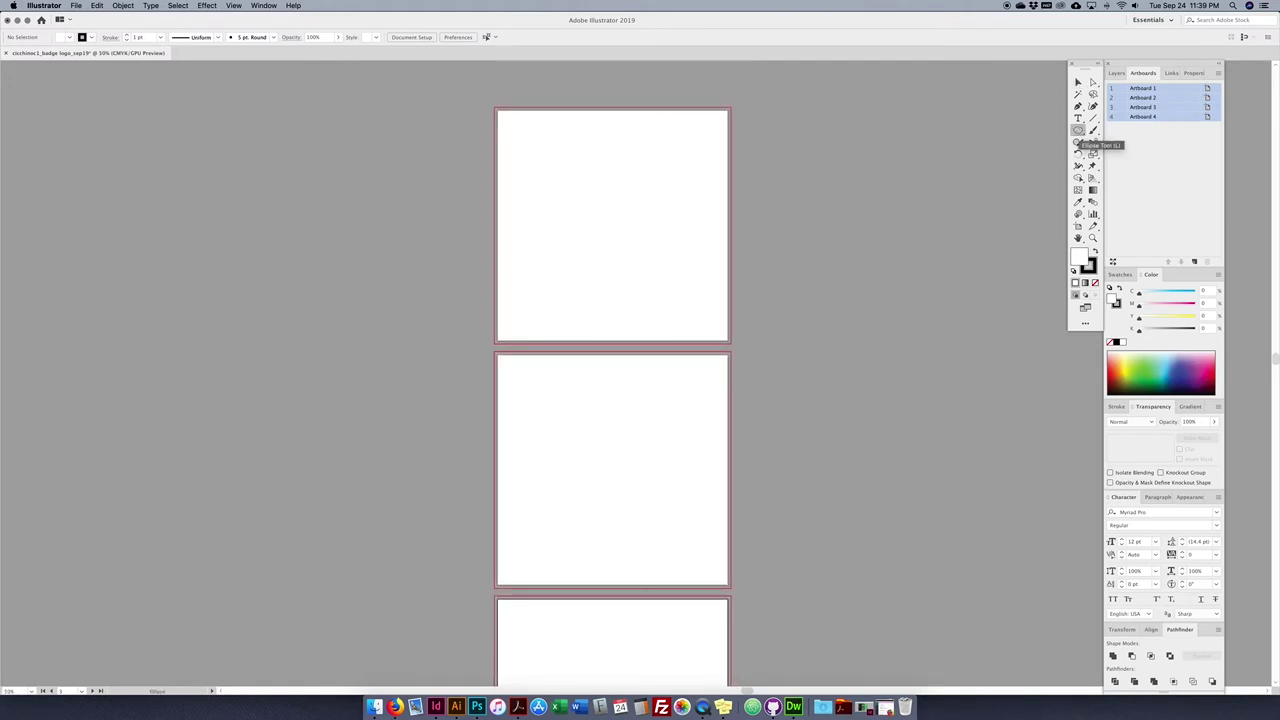
left_click(1079, 131)
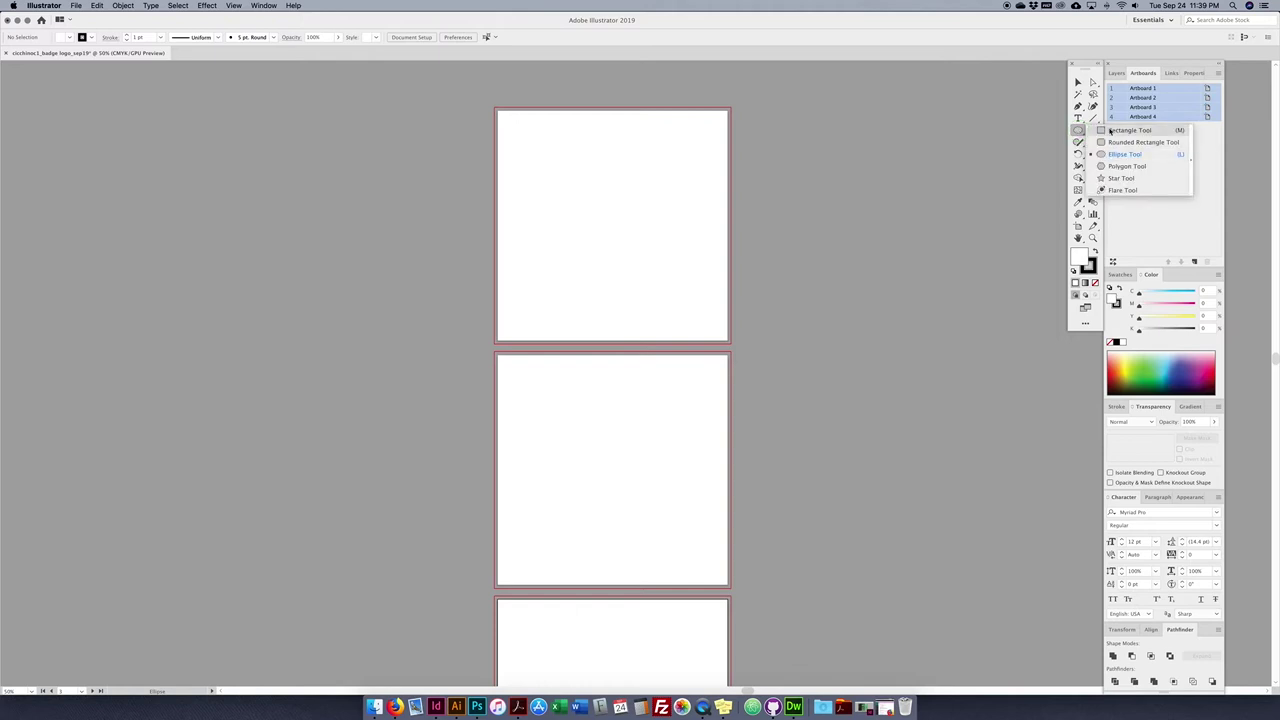
left_click(1077, 132)
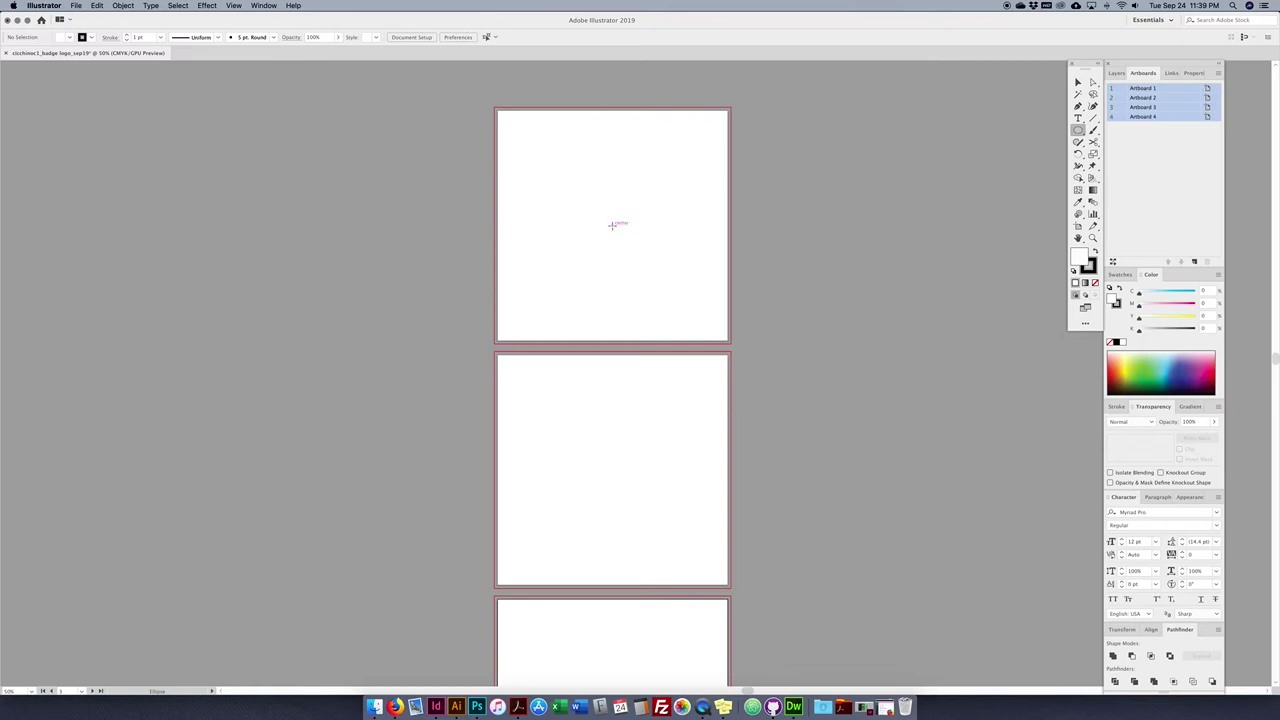
left_click(233, 5)
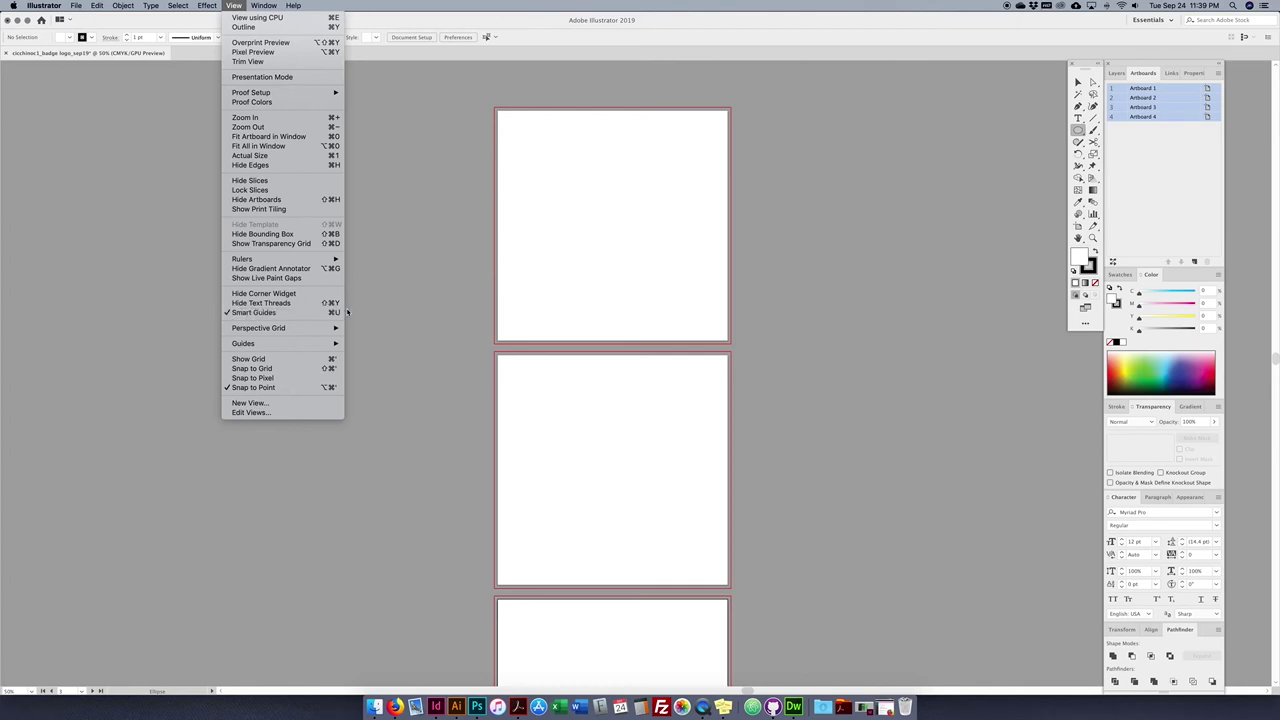
left_click(613, 217)
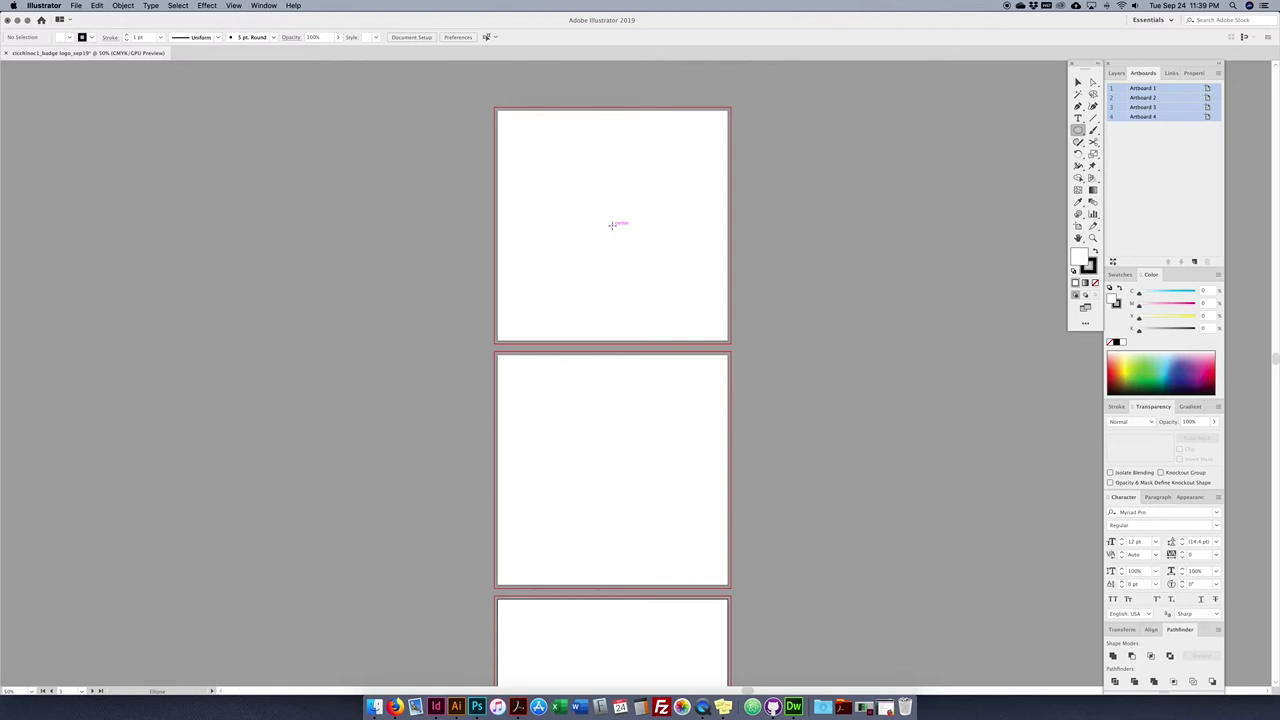
scroll(612, 224, "up", 1)
left_click_drag(612, 225, 752, 95)
key("super+equal")
key("super+equal")
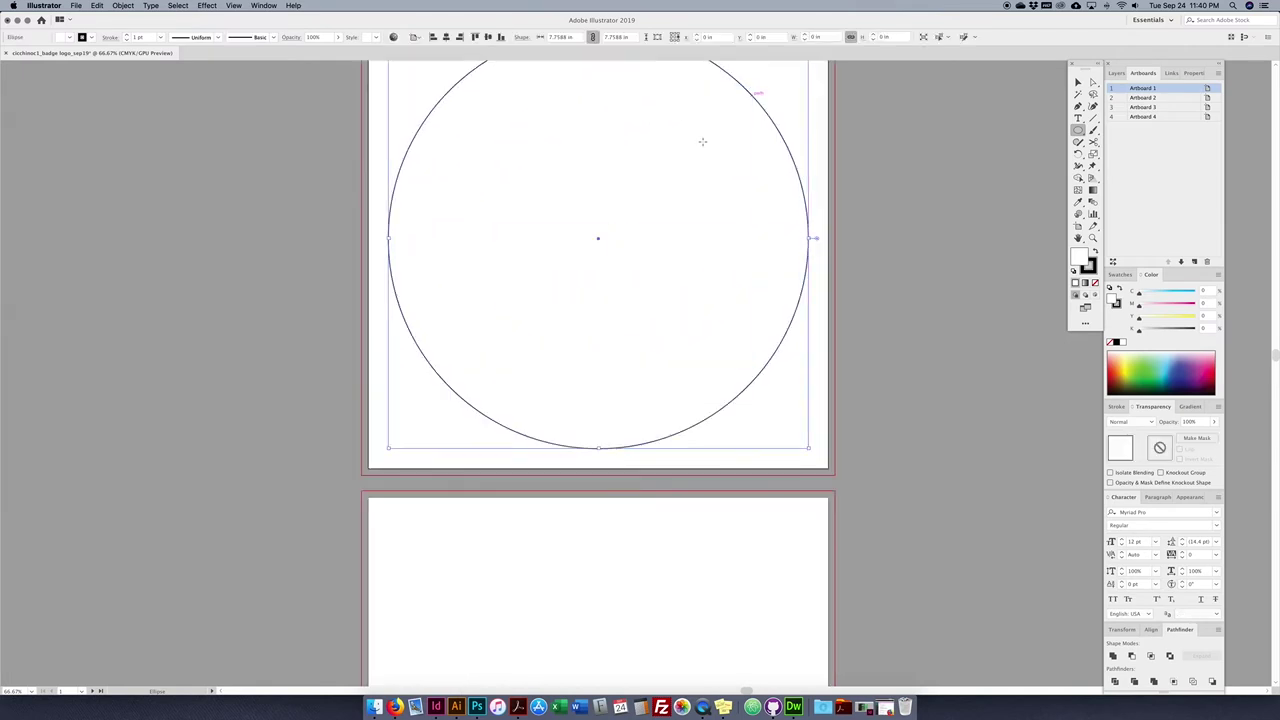
- Fill the circle on Artboard 1 with black and remove its stroke
key("v")
key("super+minus")
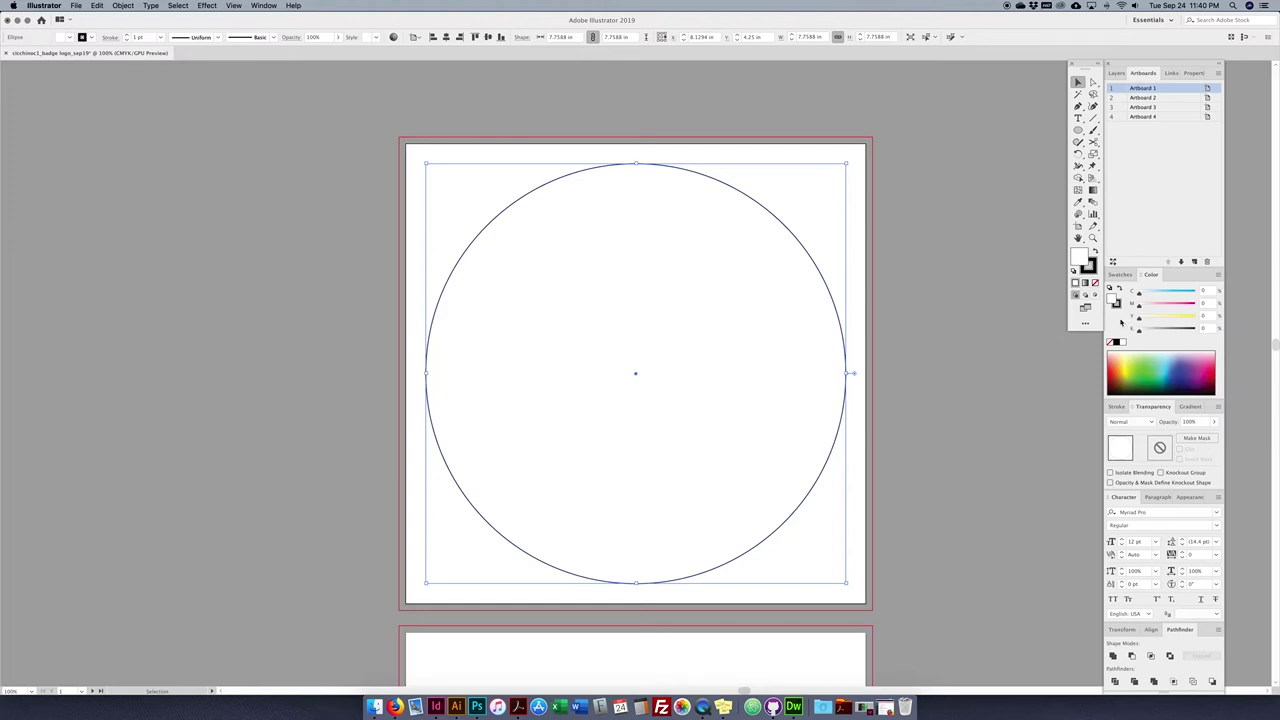
left_click(1118, 342)
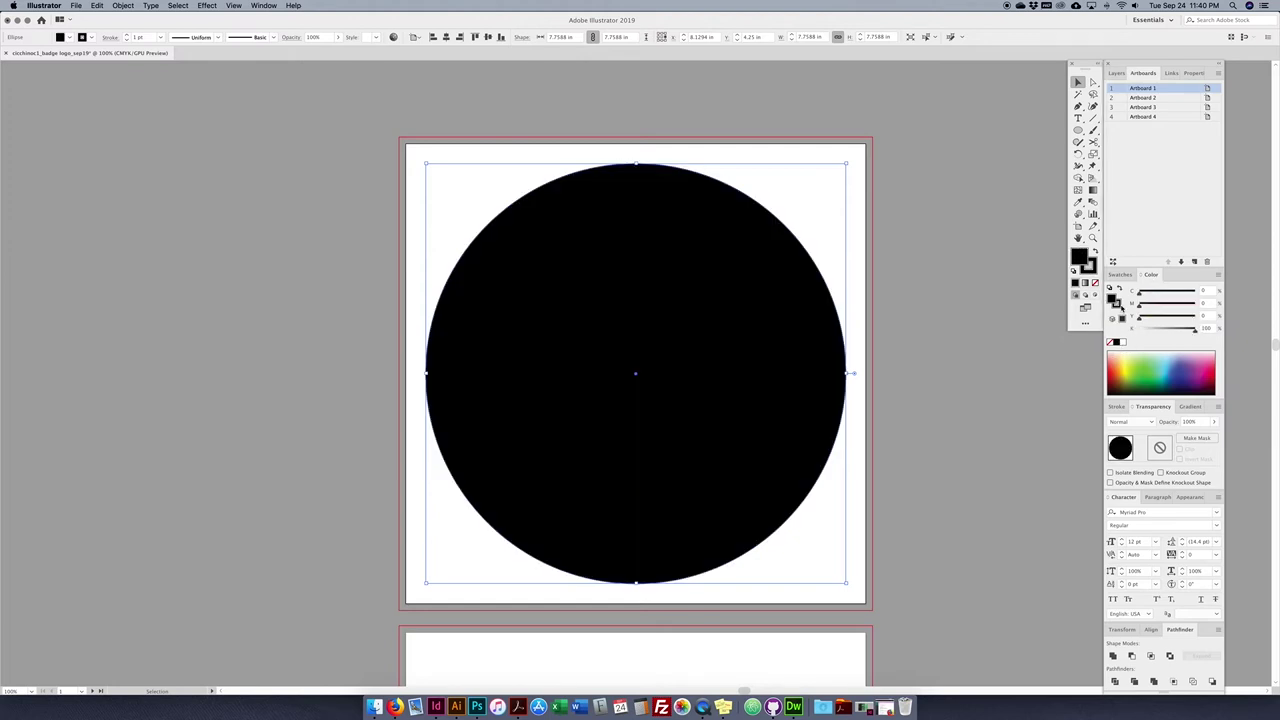
left_click(1094, 284)
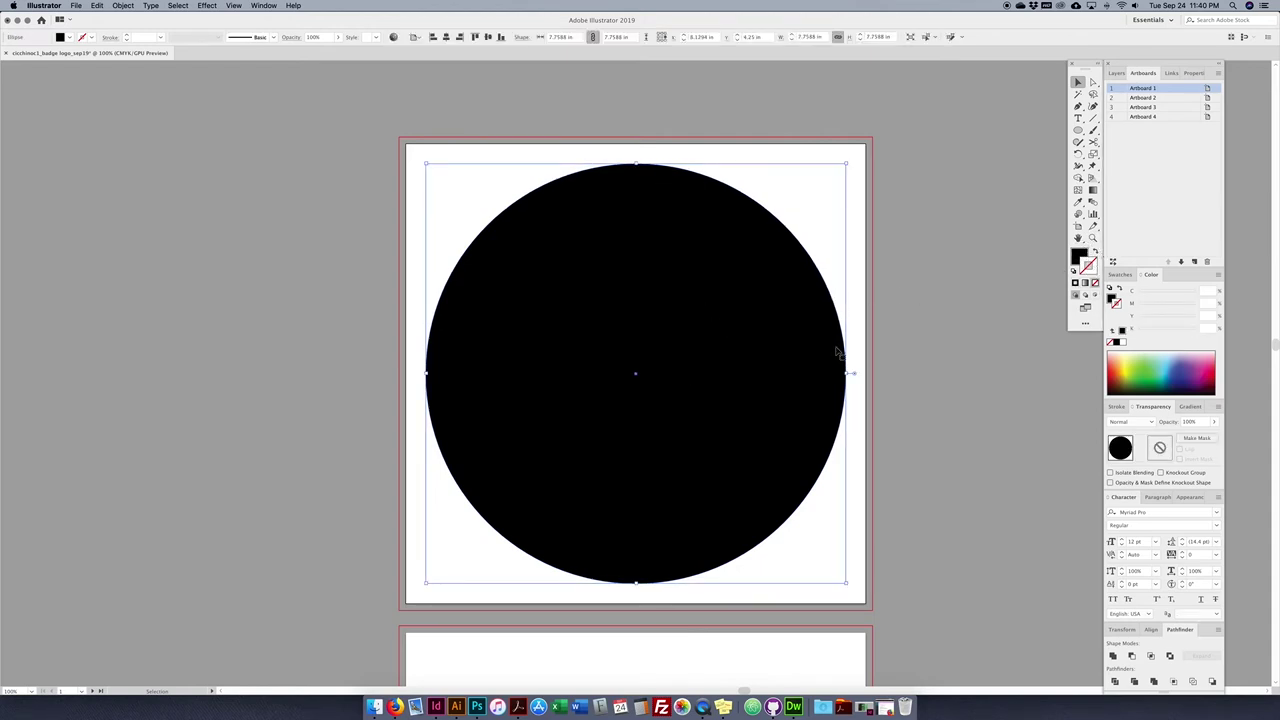
- Duplicate the black circle straight to the right, partly overlapping the original
scroll(838, 352, "right", 5)
scroll(838, 352, "down", 1)
left_click_drag(609, 341, 874, 340)
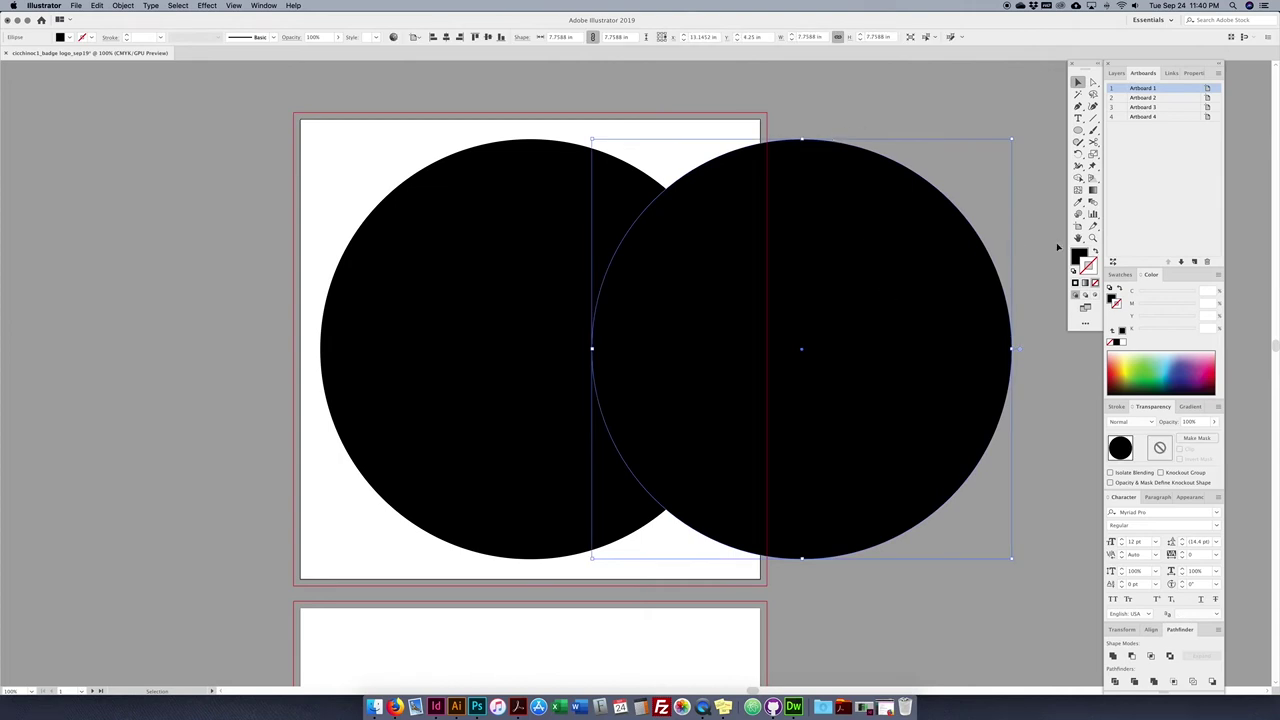
- Give the copied circle a white stroke with no fill, and scale it down from its center to about 7.2 in
left_click(1094, 252)
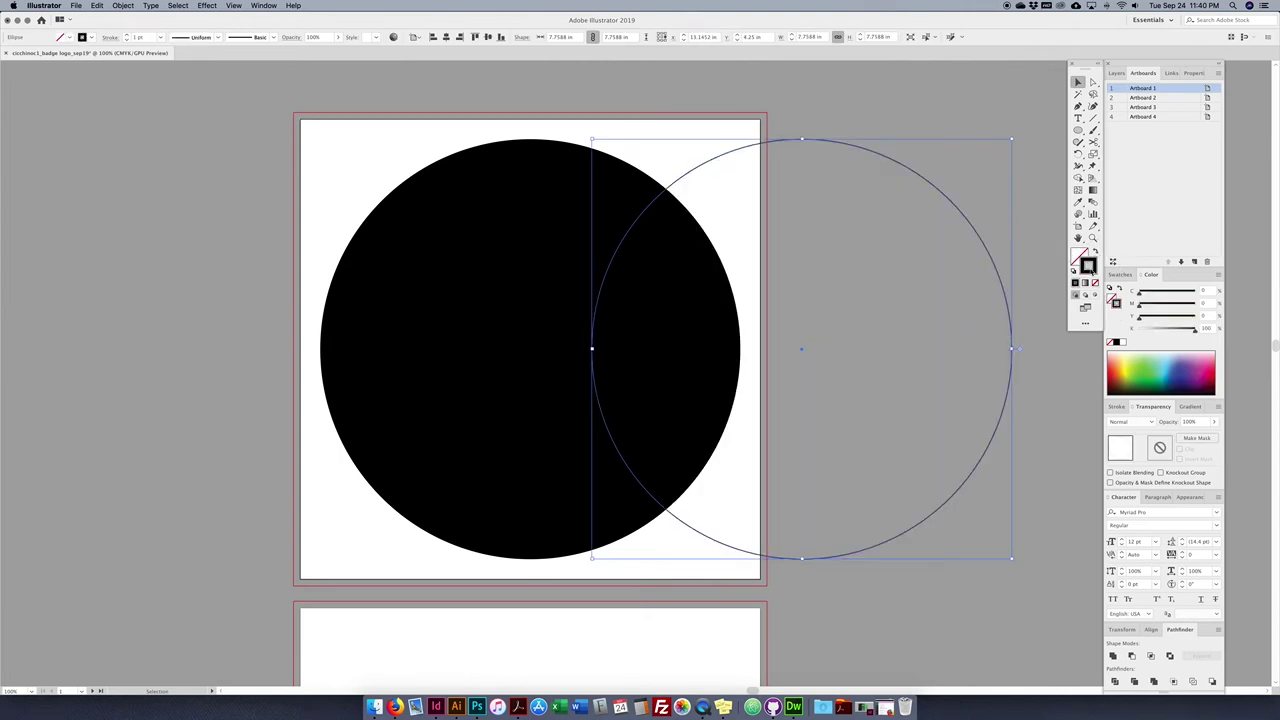
left_click(1112, 342)
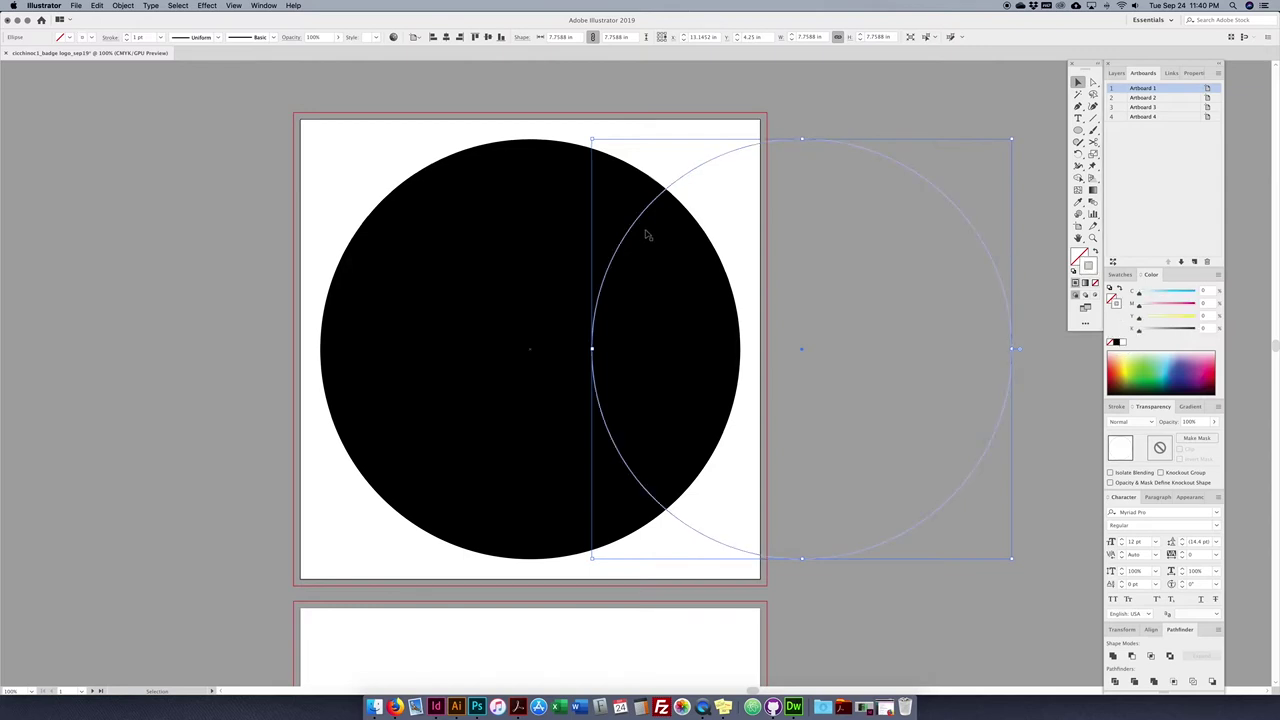
left_click(1079, 257)
left_click_drag(1013, 138, 999, 148)
left_click(834, 119)
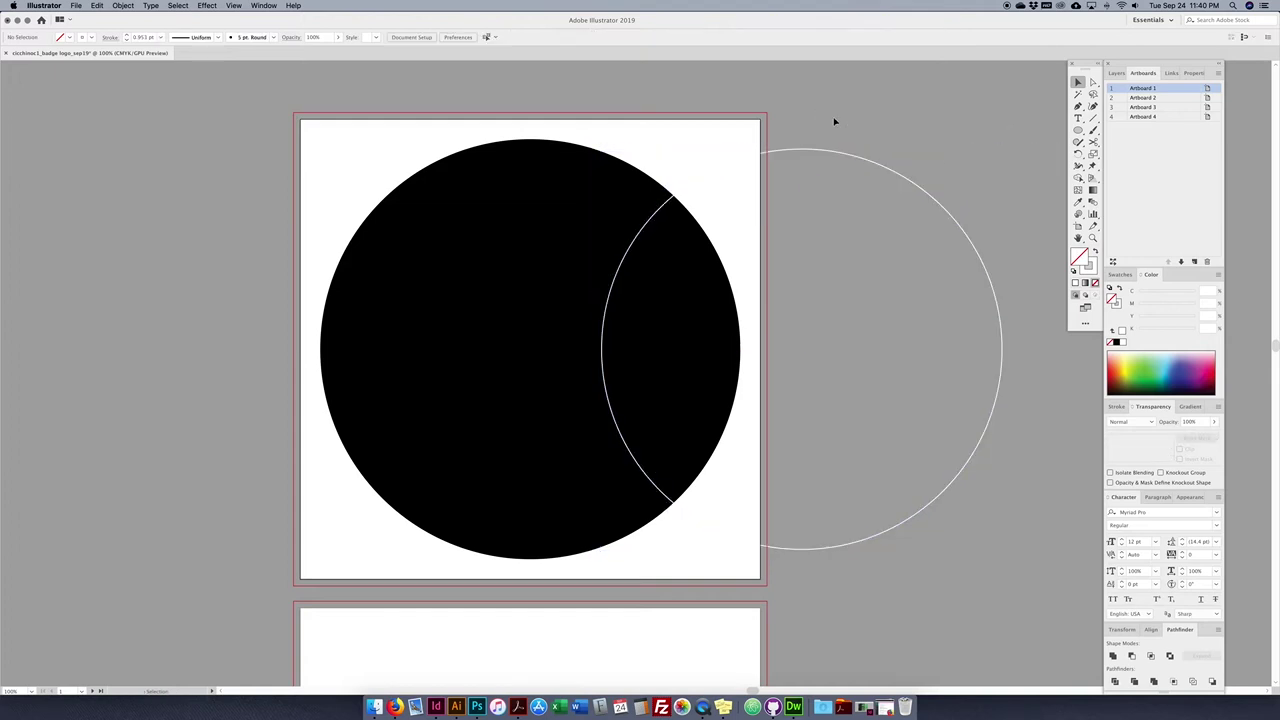
- Center the white outline circle horizontally on the black circle on Artboard 1 by aligning the two
left_click_drag(869, 162, 596, 177)
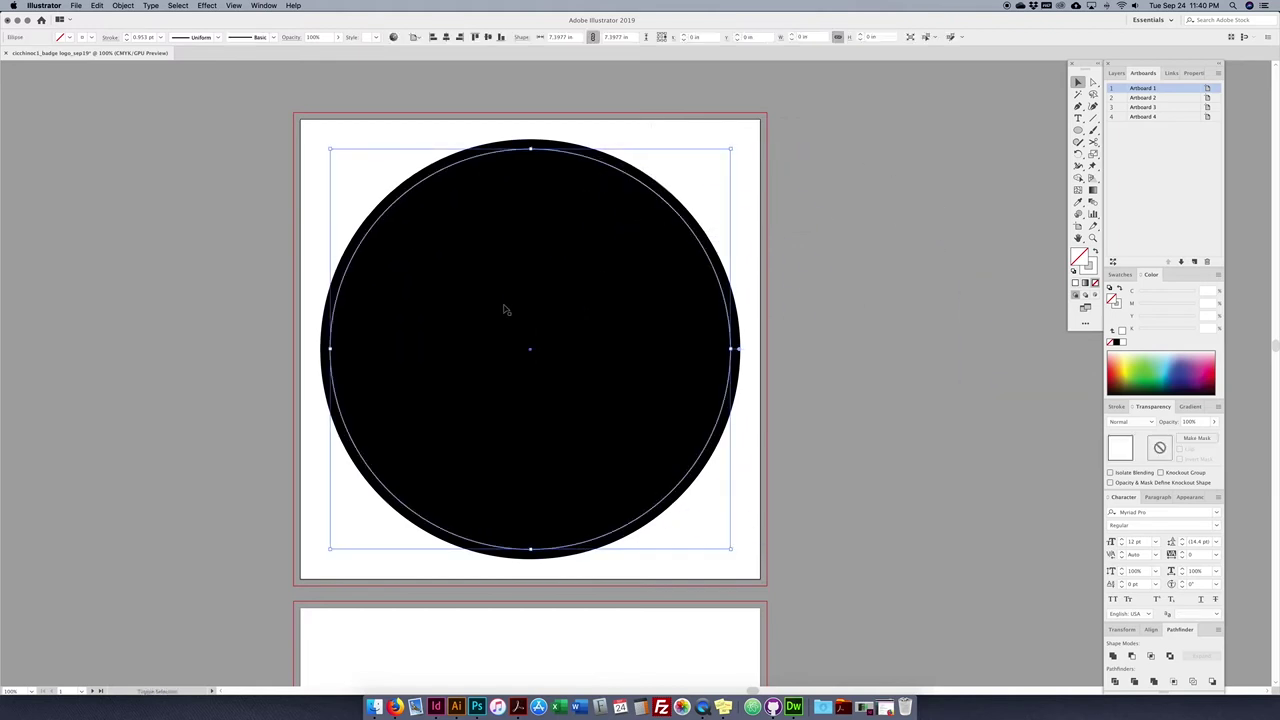
key("super+z")
left_click_drag(882, 130, 626, 281)
left_click(748, 120)
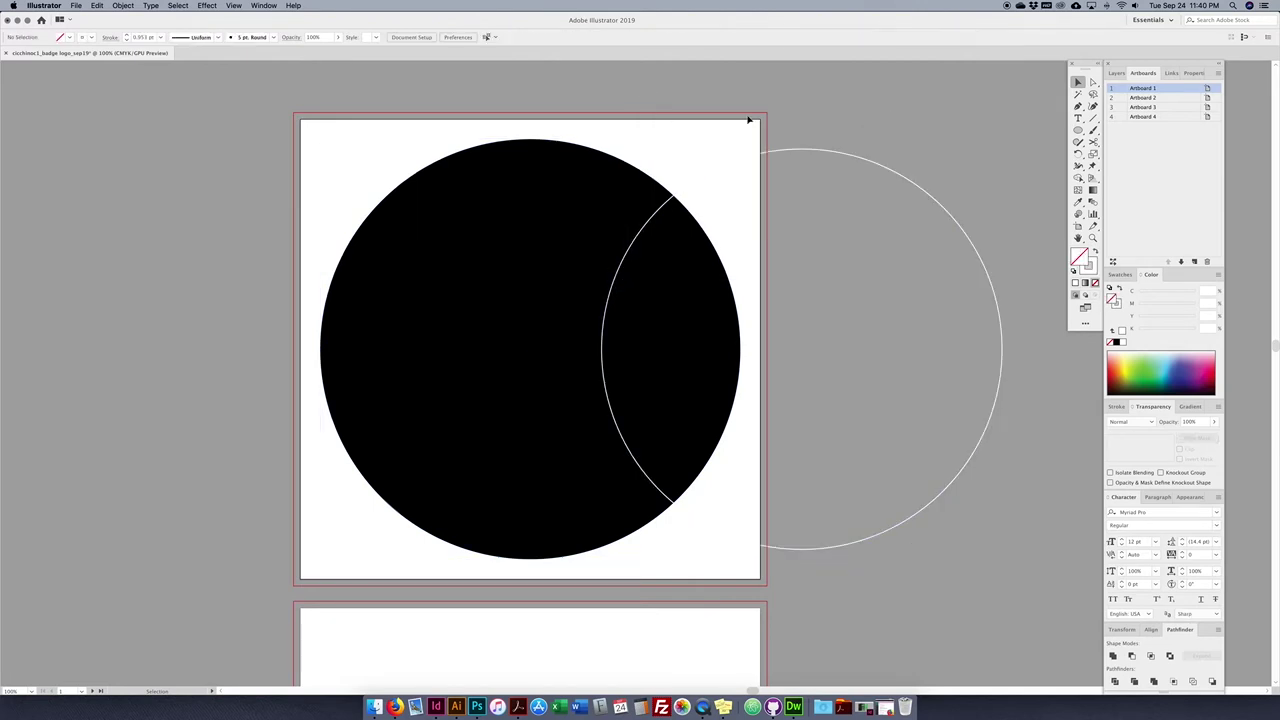
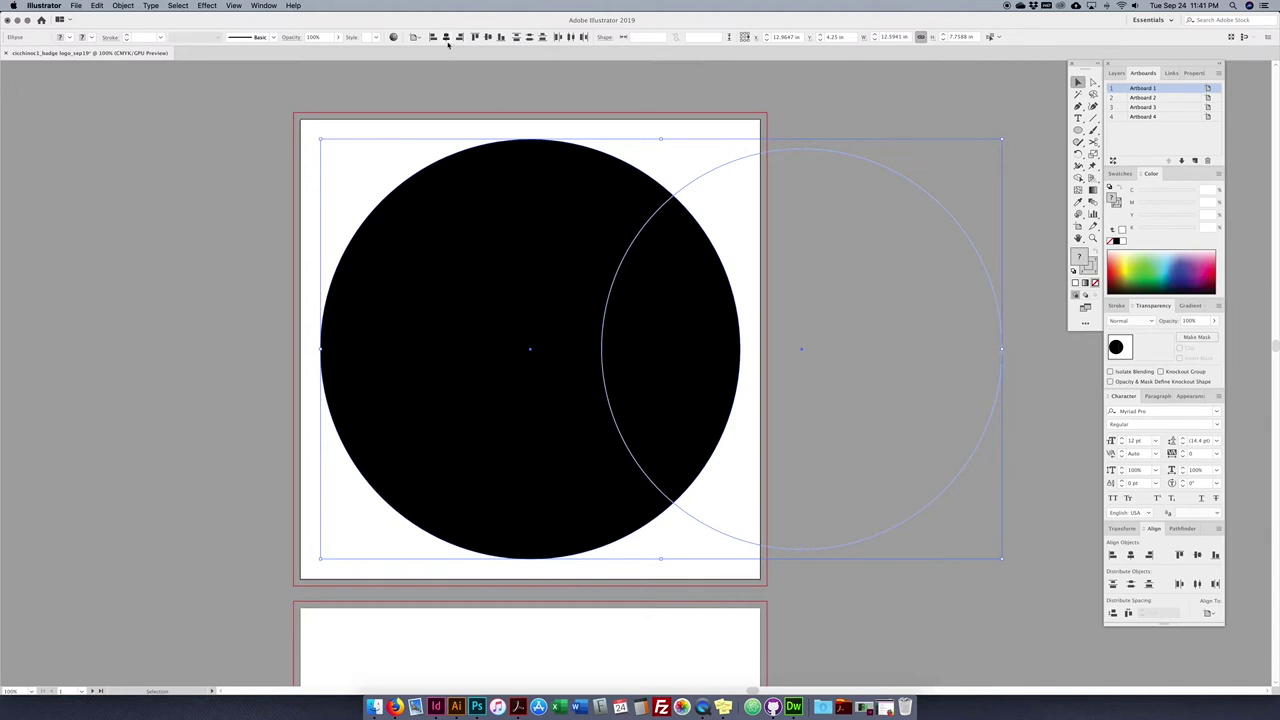
left_click(446, 36)
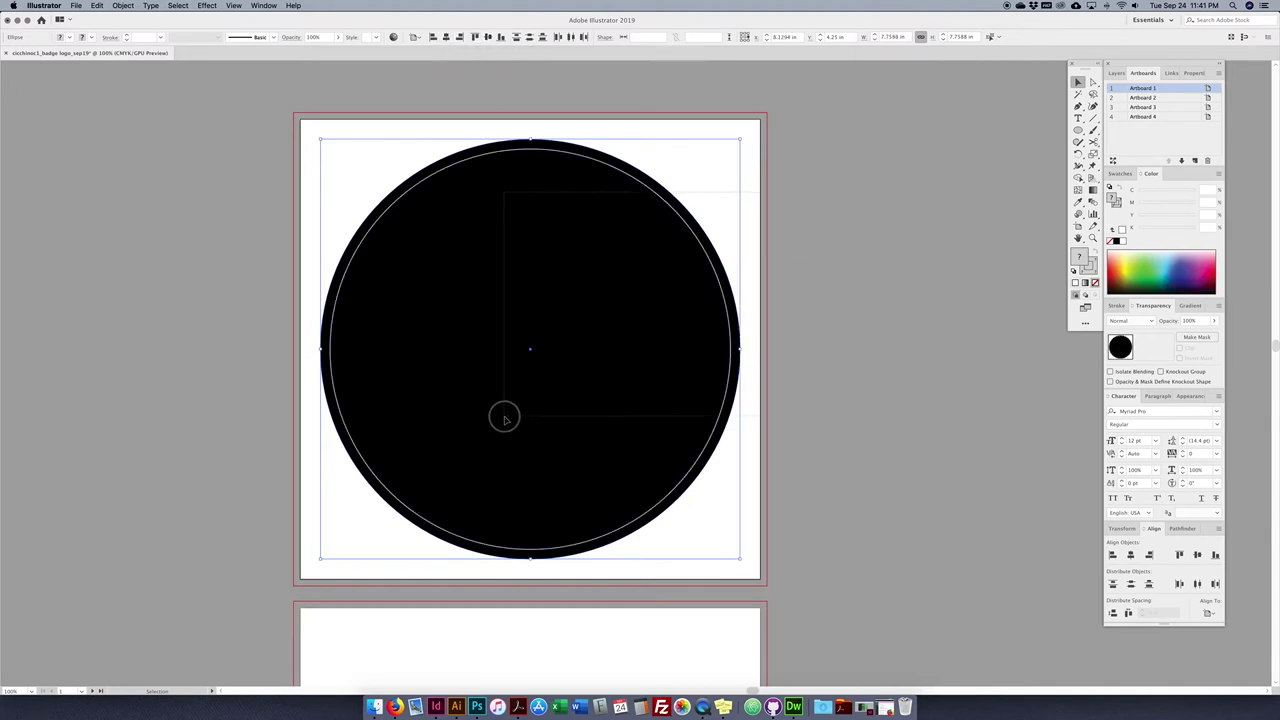
left_click(406, 130)
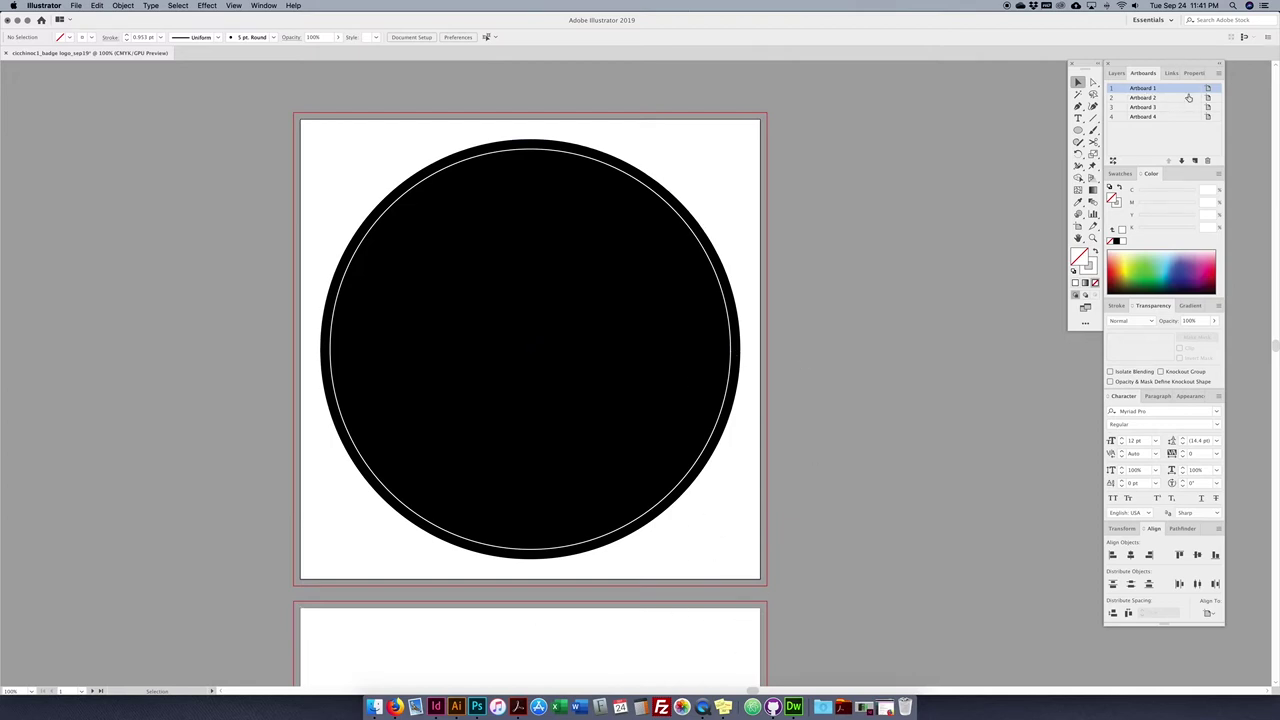
- Draw a circle about 3.9 in wide in the empty space beside Artboard 1 and fill it with green
left_click_drag(903, 262, 545, 383)
left_click(846, 354)
key("super+minus")
left_click_drag(802, 327, 729, 315)
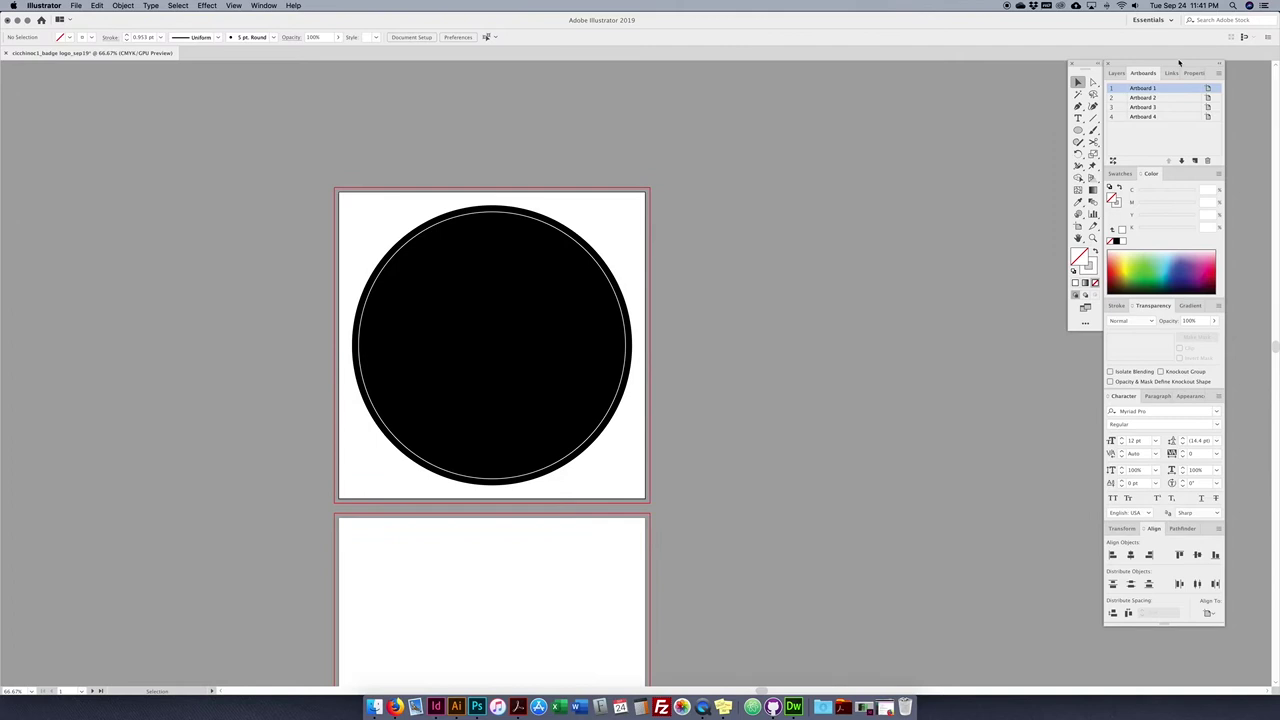
left_click(1077, 130)
mouse_move(794, 238)
left_mouse_down()
mouse_move(886, 362)
mouse_move(936, 378)
left_mouse_up()
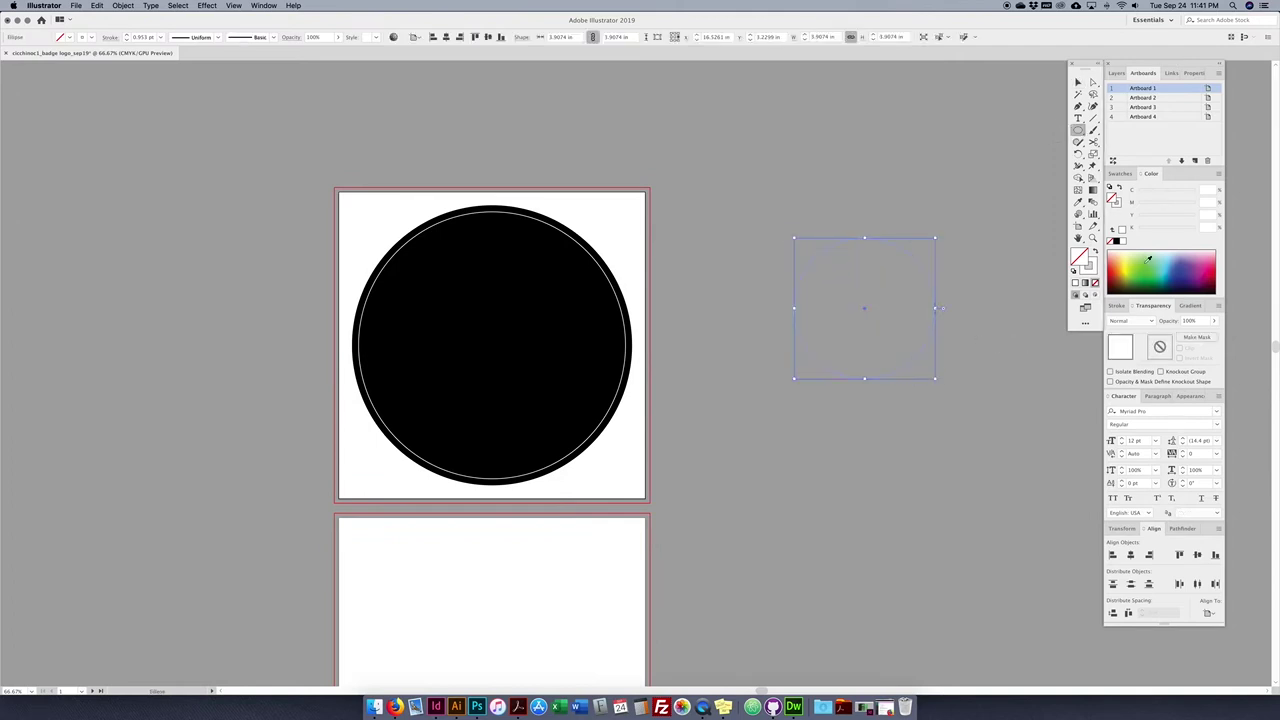
left_click(1142, 265)
- Duplicate the green circle below itself, slightly offset sideways, and fill the copy with blue
key("v")
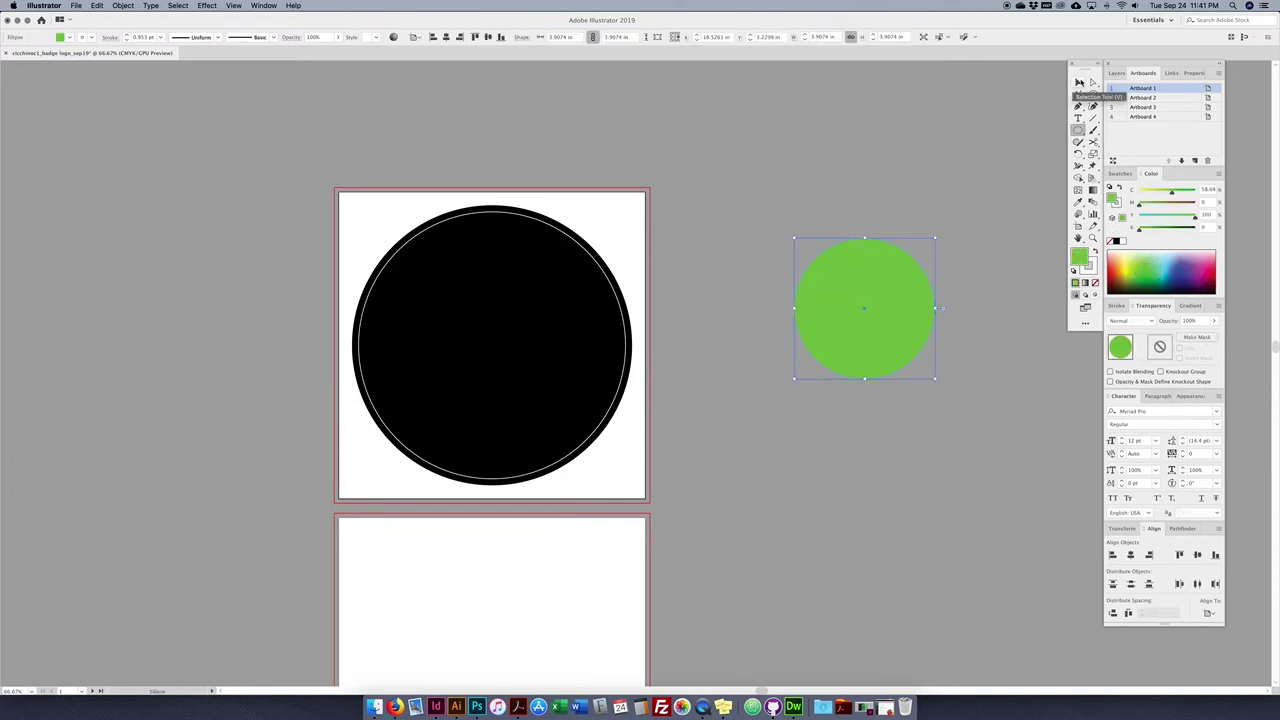
left_click_drag(847, 369, 823, 516)
left_click(1183, 272)
- Select the green and blue circles and set alignment to Align to Selection
left_click_drag(946, 197, 795, 470)
left_click(415, 37)
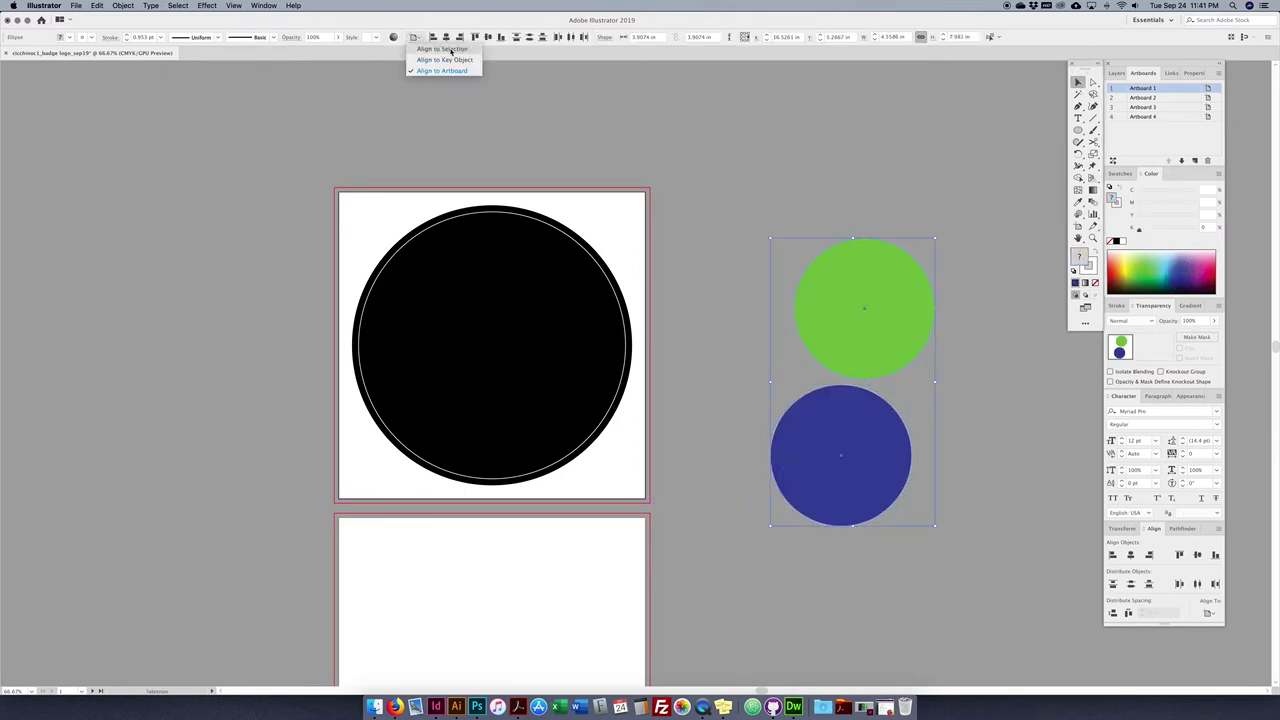
left_click(449, 49)
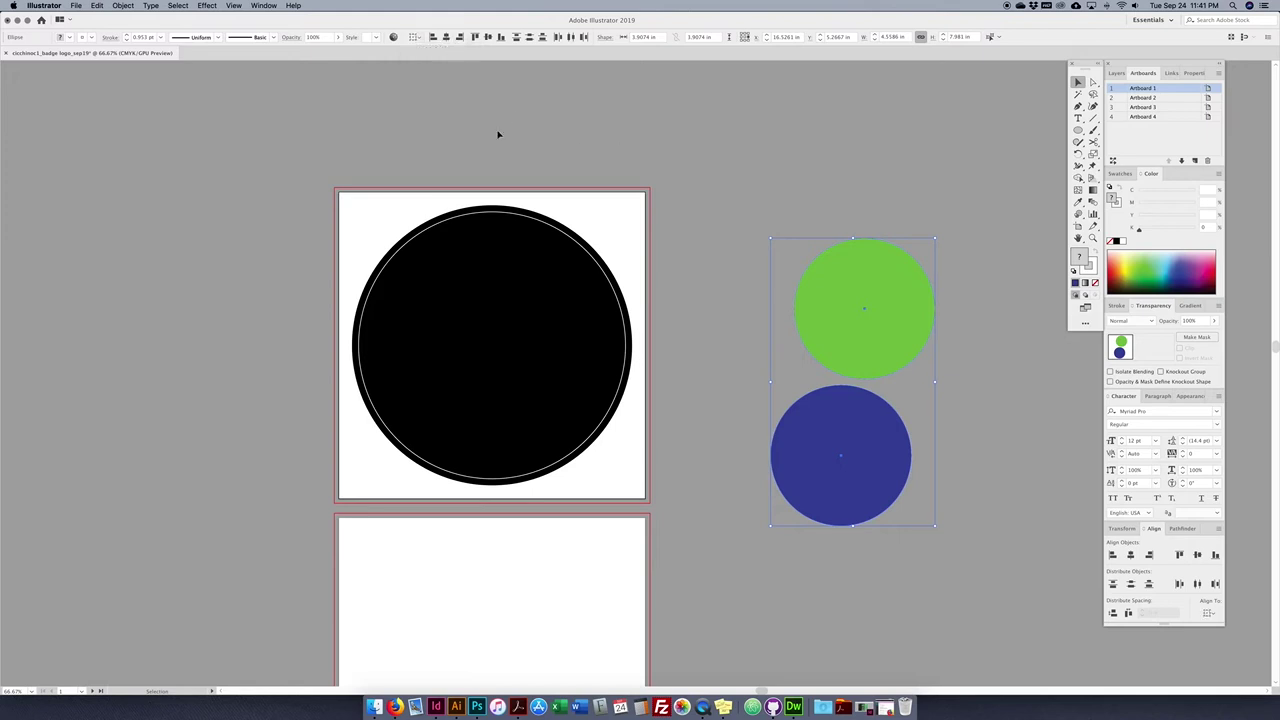
- Try aligning all the circles by their vertical centers relative to the selection, and undo the alignment
left_click_drag(968, 214, 526, 473)
left_click(752, 489)
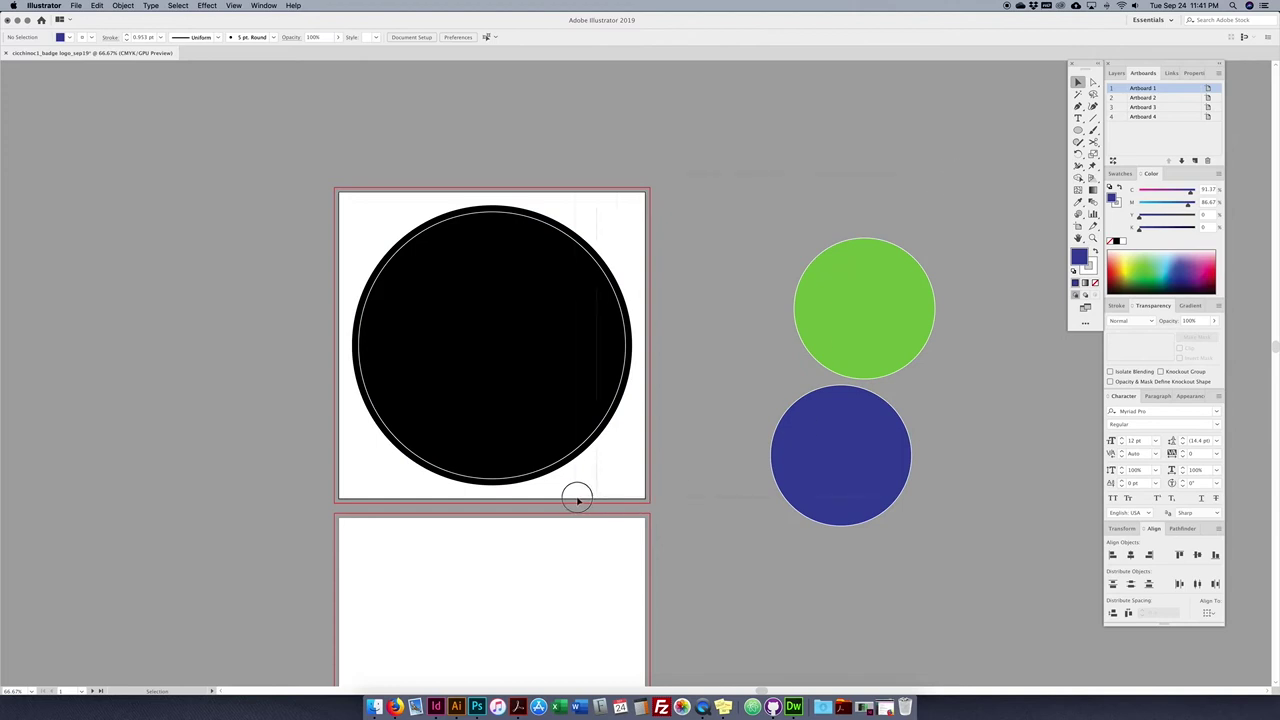
key("super+a")
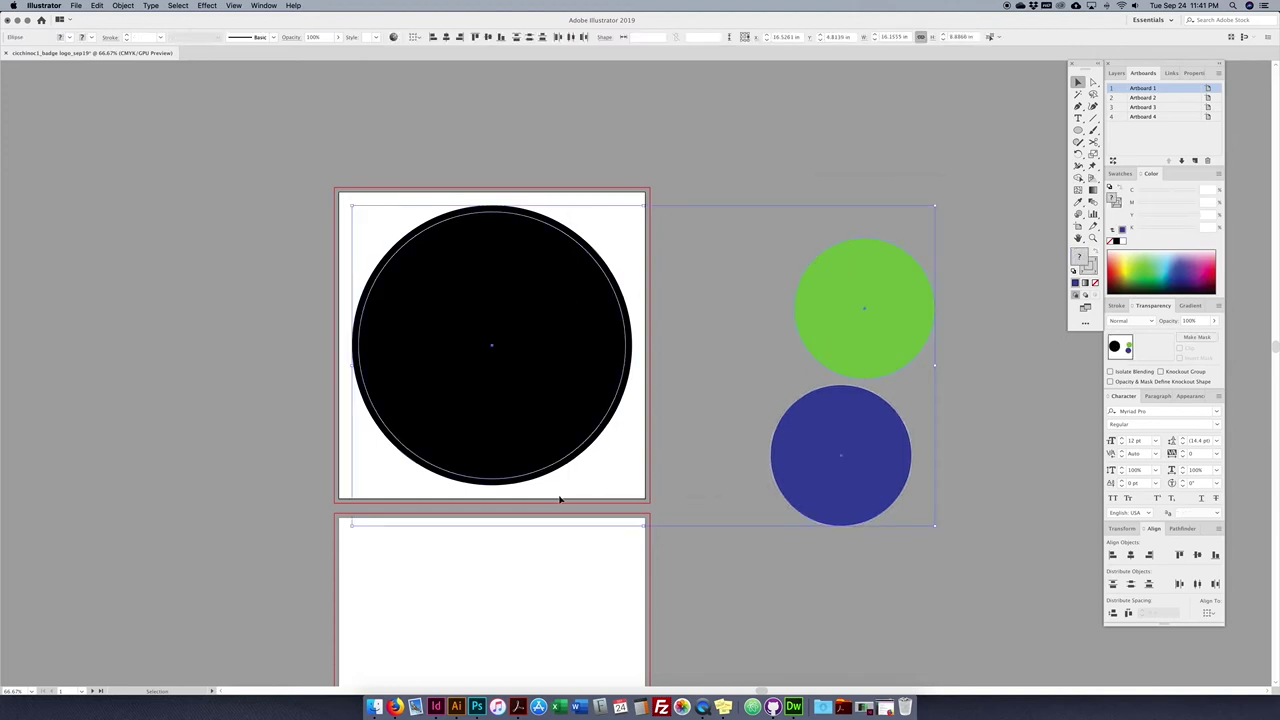
left_click(488, 37)
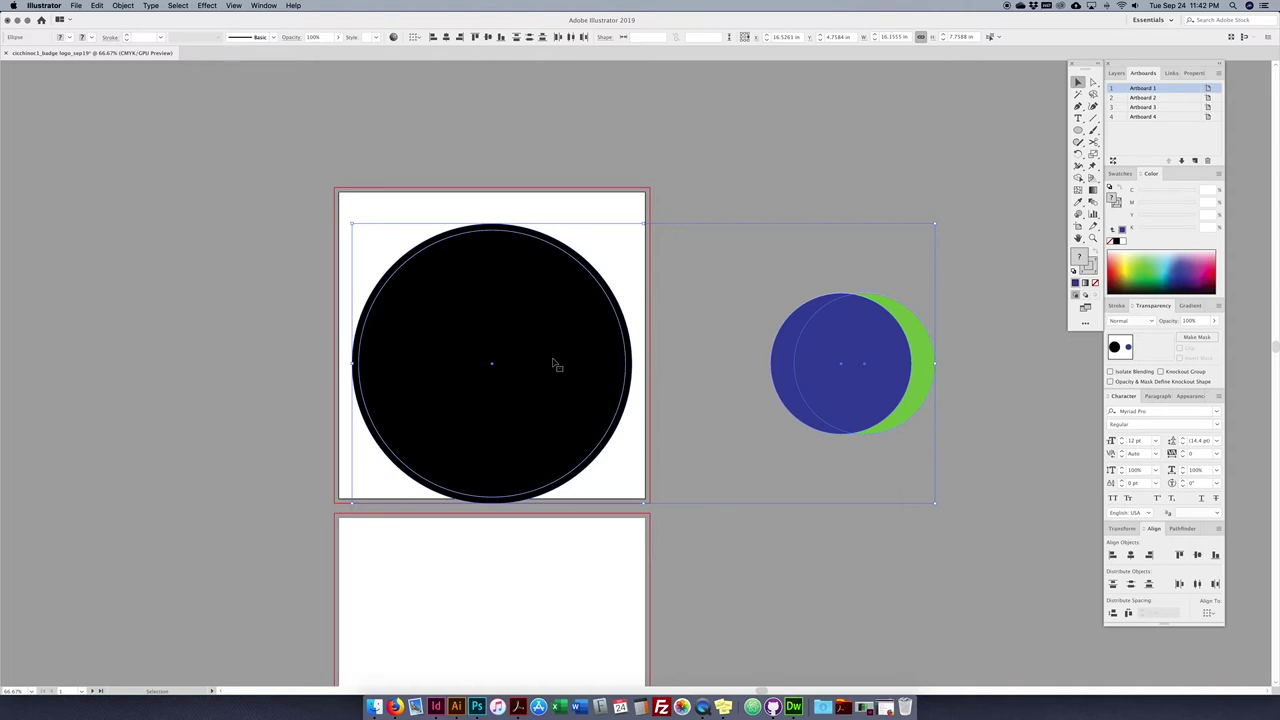
key("a")
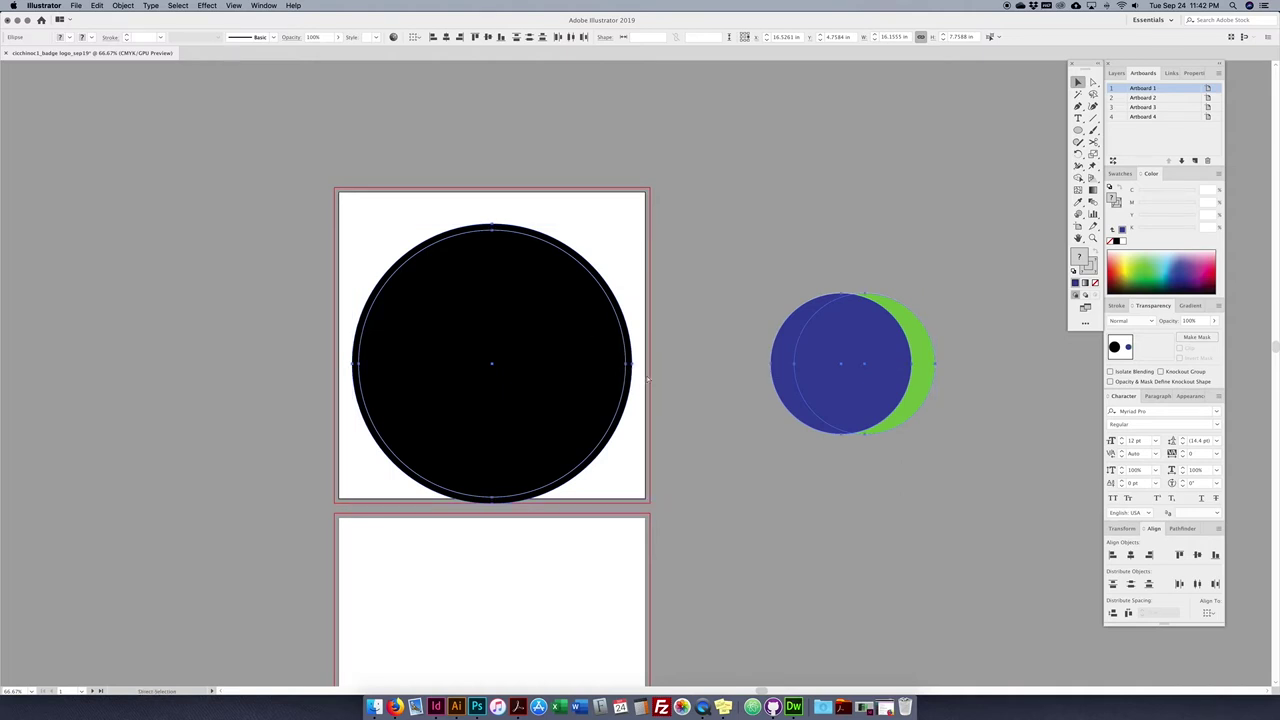
key("v")
key("ctrl+z")
left_click(734, 194)
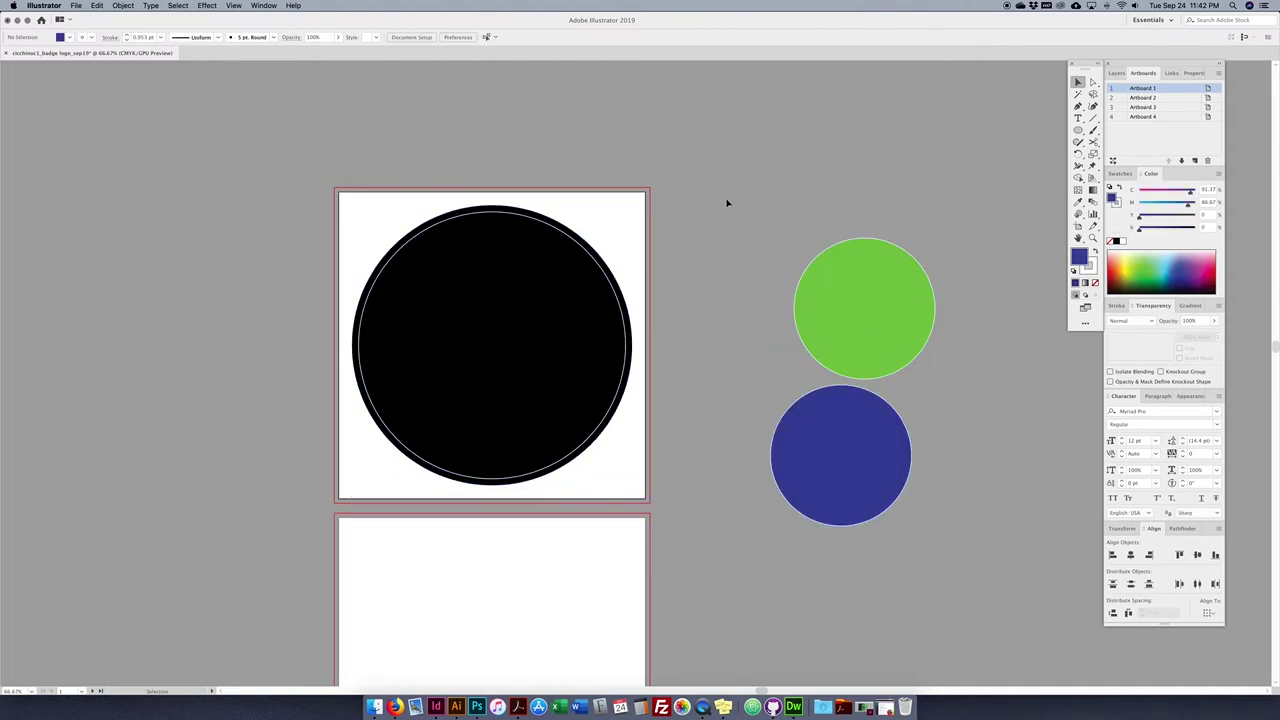
- Select the green, blue and black badge circles and make the green circle the key object for alignment
left_click_drag(905, 215, 780, 491)
left_click(419, 38)
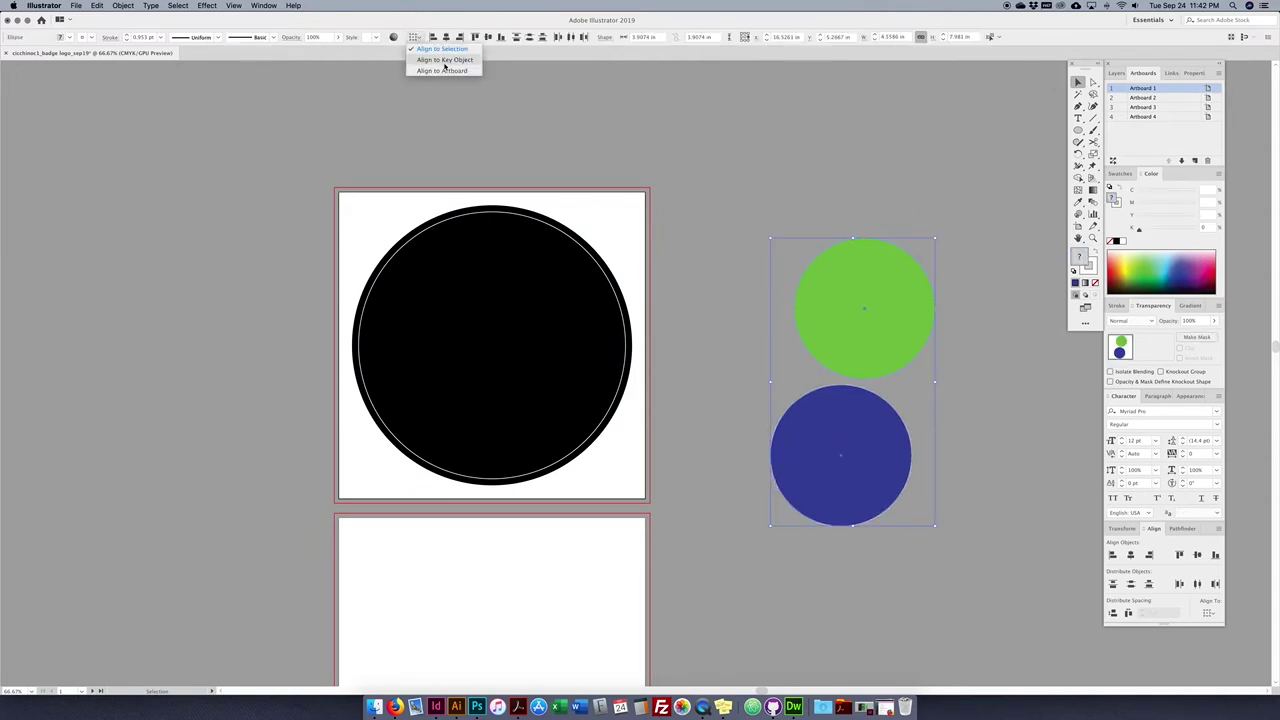
left_click(752, 170)
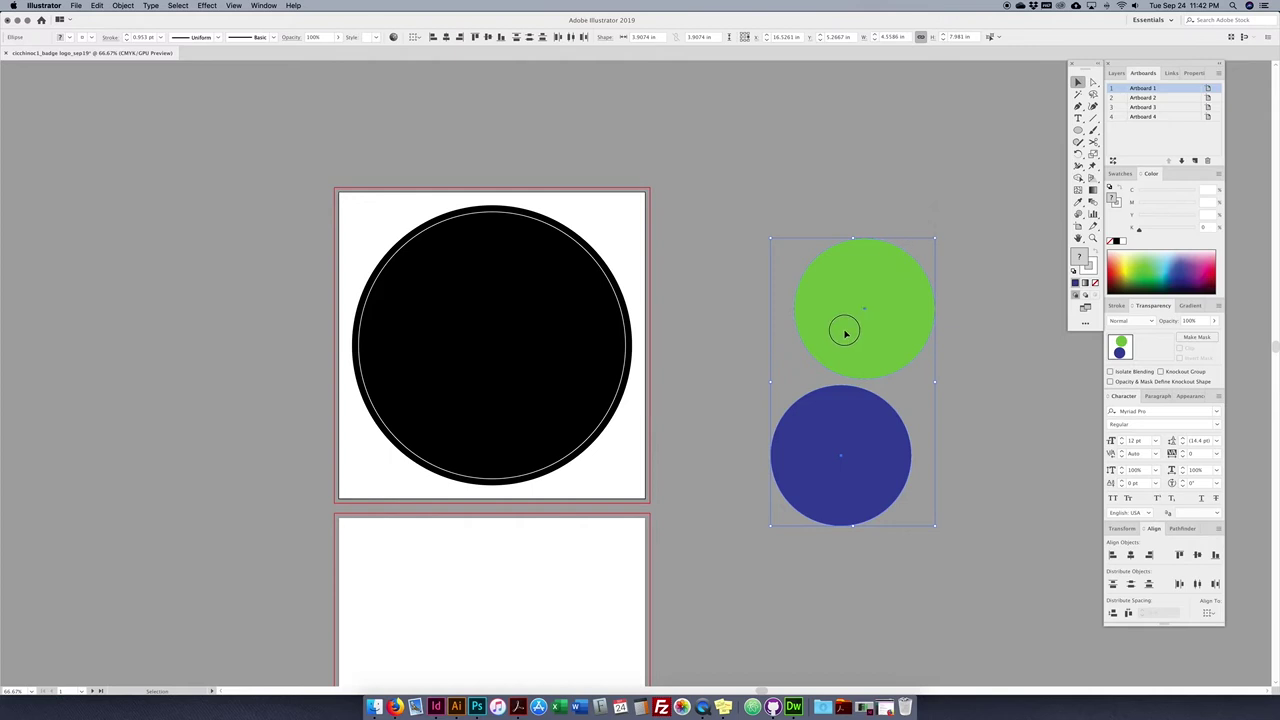
left_click(458, 524, "shift")
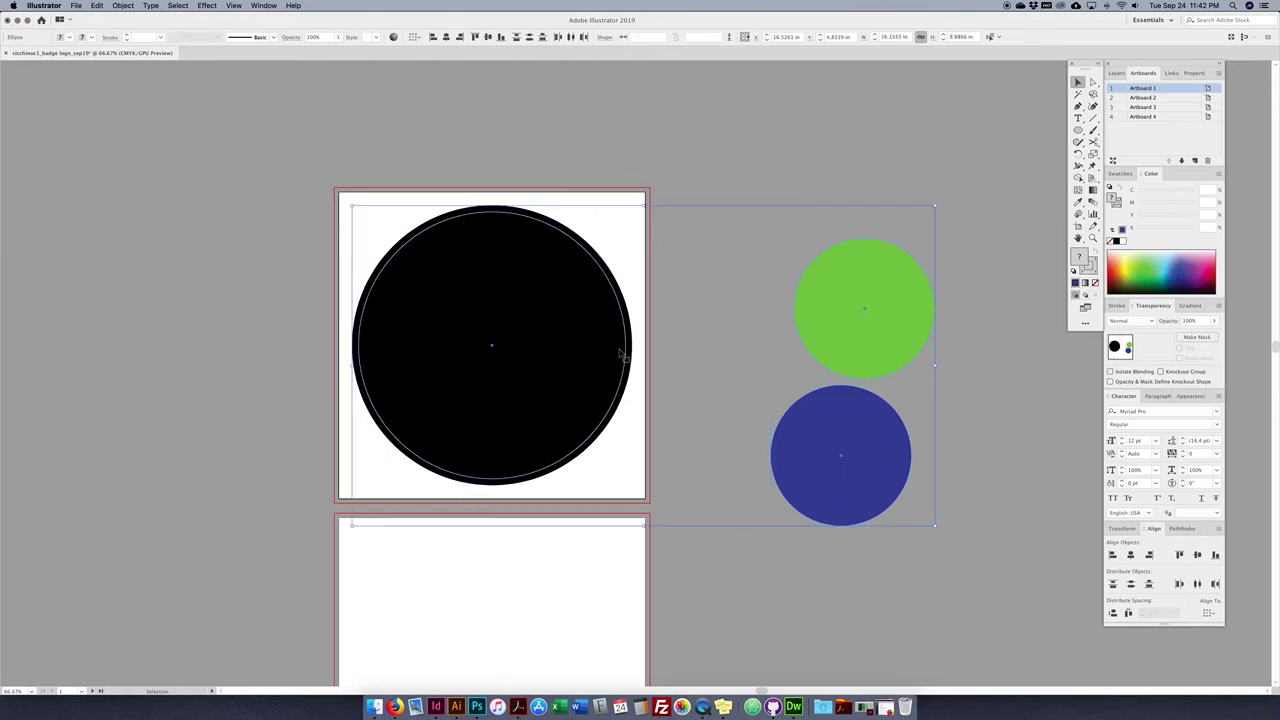
left_click(852, 307)
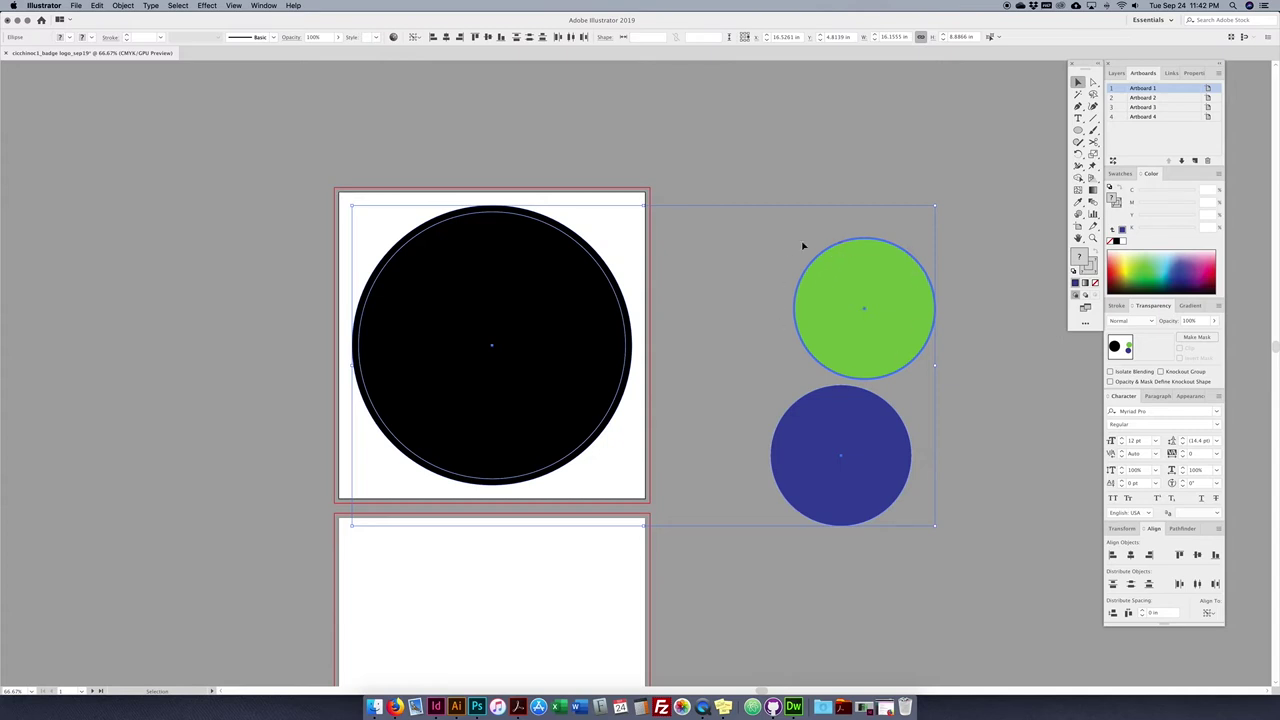
scroll(867, 257, "right", 1)
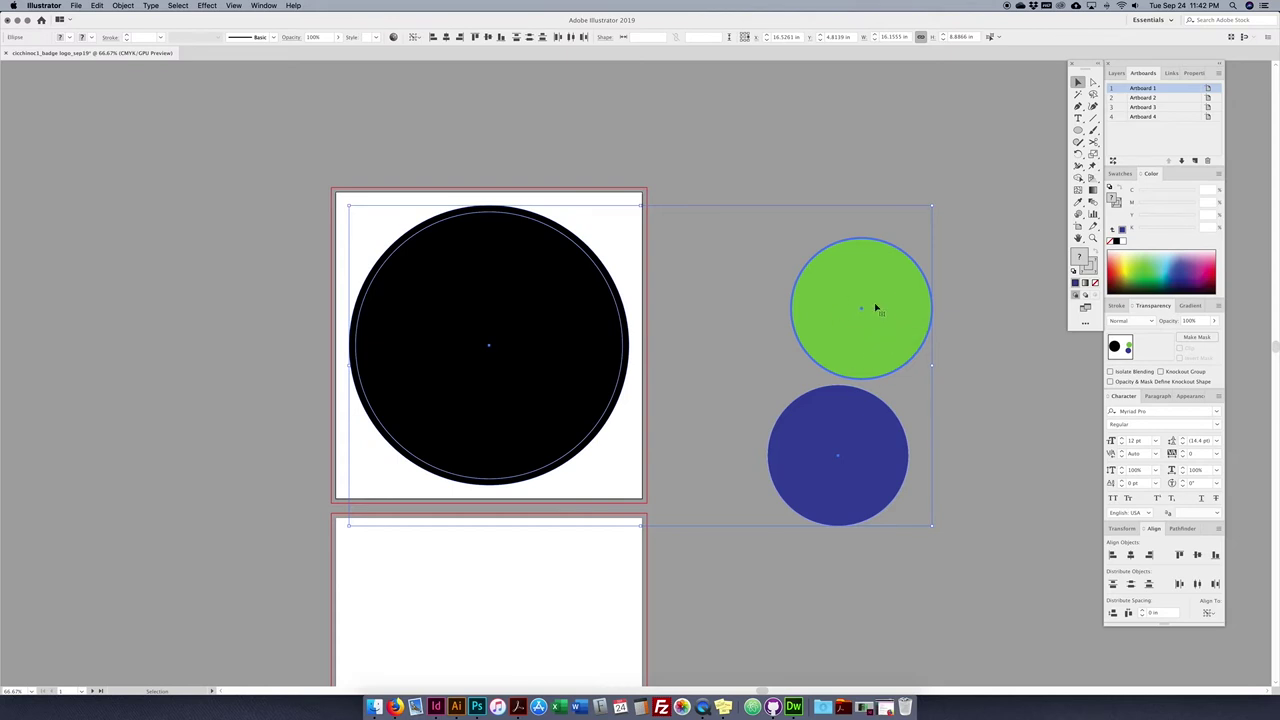
- Try aligning all circles to the green key object by horizontal and vertical centers, and undo both alignments
left_click(446, 37)
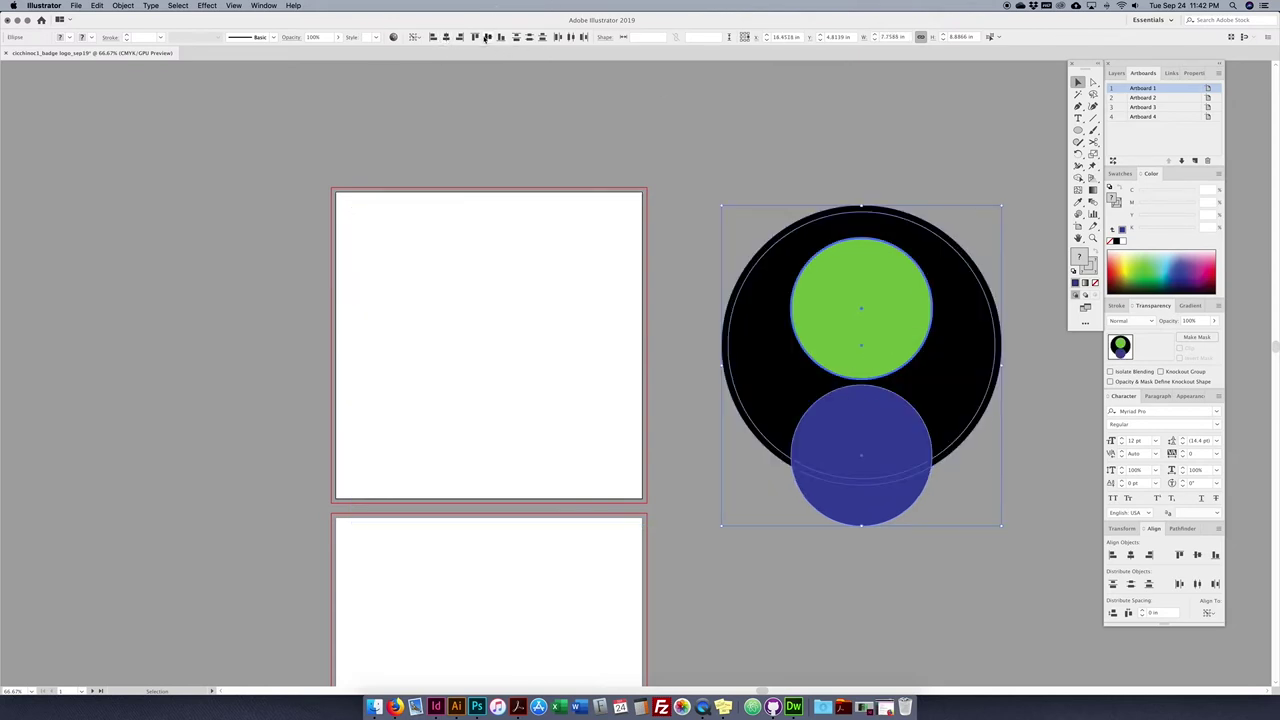
left_click(487, 37)
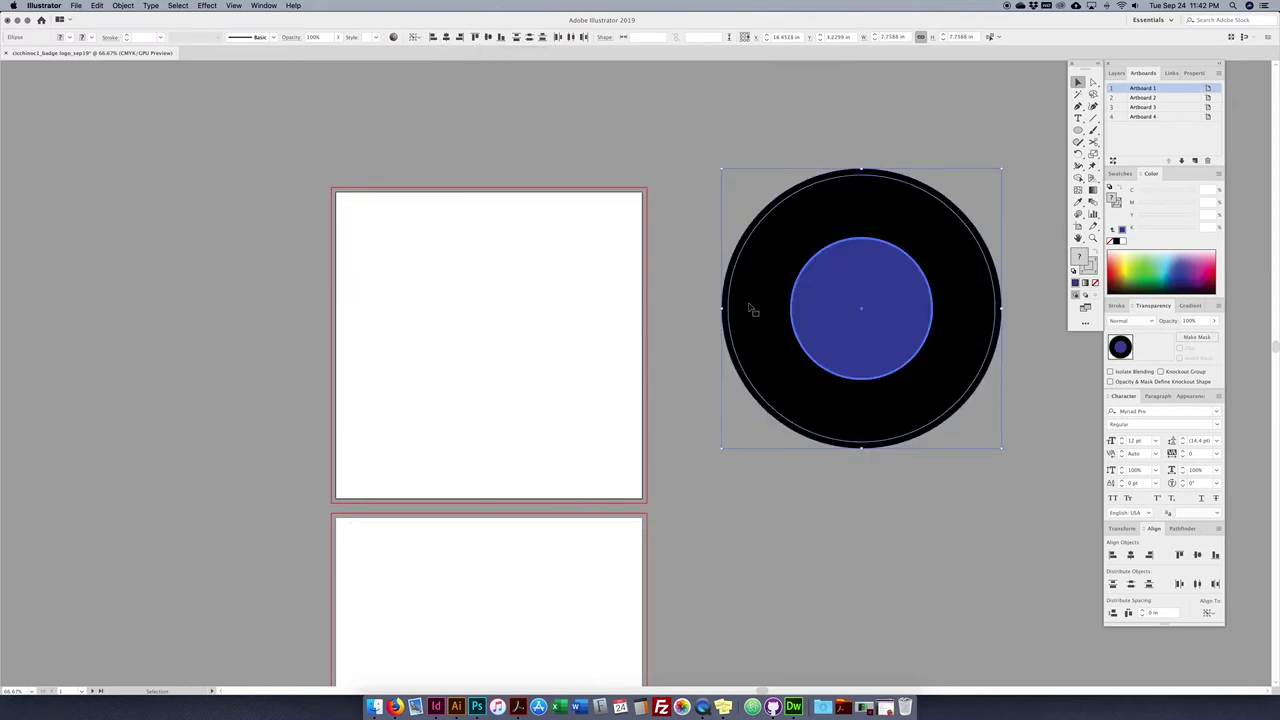
key("super+z")
key("super+z")
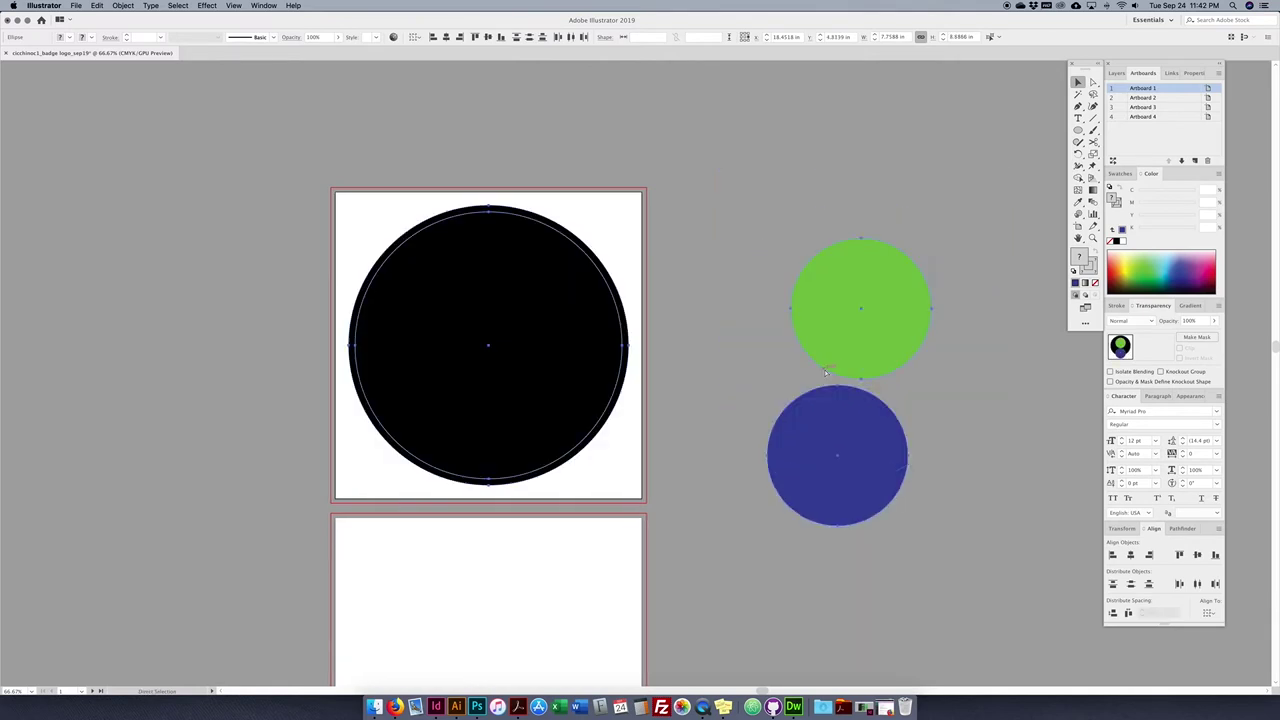
- Select the badge's concentric circles on Artboard 1, set alignment to Align to Artboard, and clear the selection
left_click(710, 203)
left_click_drag(708, 209, 438, 459)
left_click(527, 130)
left_click_drag(460, 140, 517, 370)
left_click(518, 372)
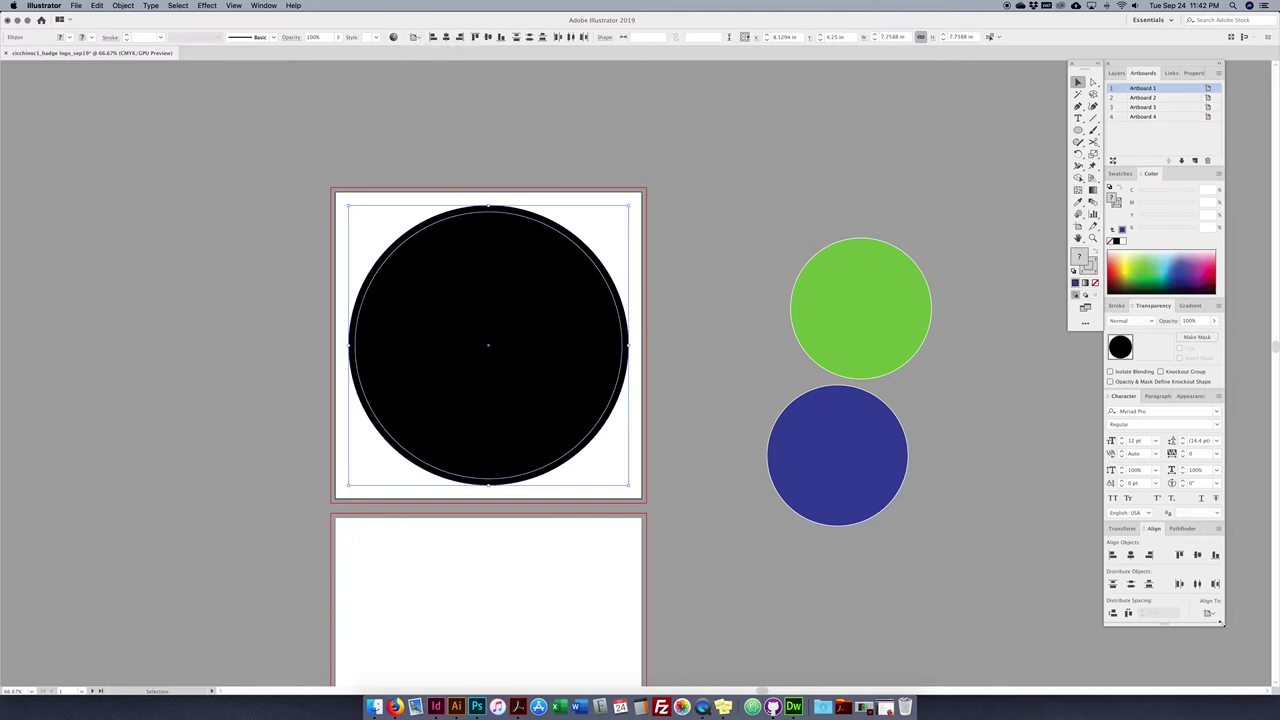
left_click(1208, 616)
left_click(1214, 645)
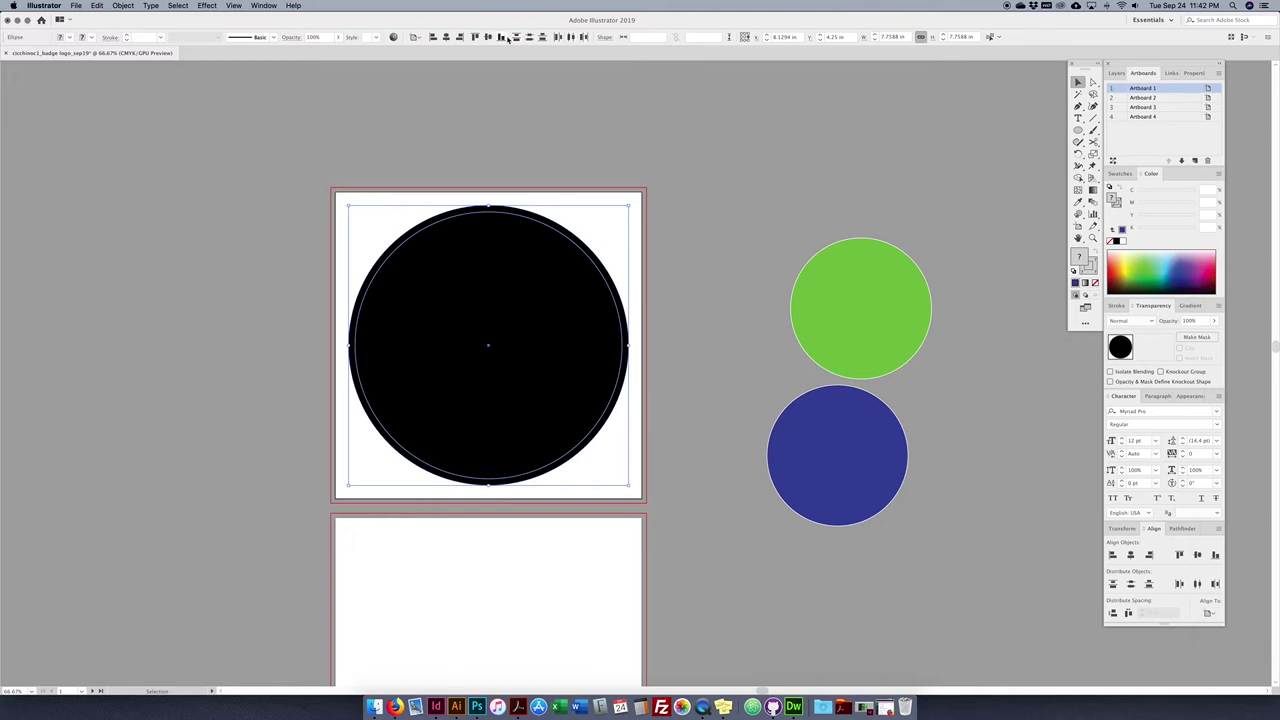
left_click(586, 154)
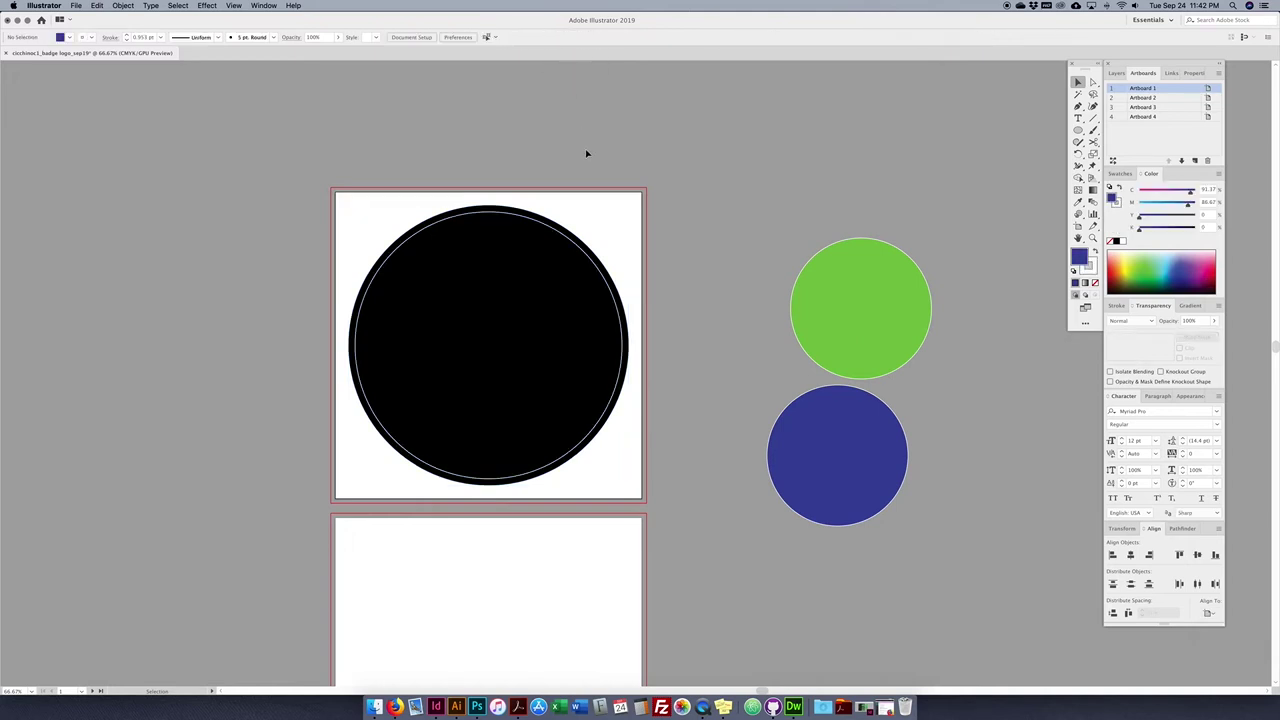
- Duplicate the green circle above itself and try distributing the three coloured circles by vertical centers relative to the artboard
left_click_drag(832, 312, 832, 162, "alt")
left_click_drag(972, 190, 805, 461)
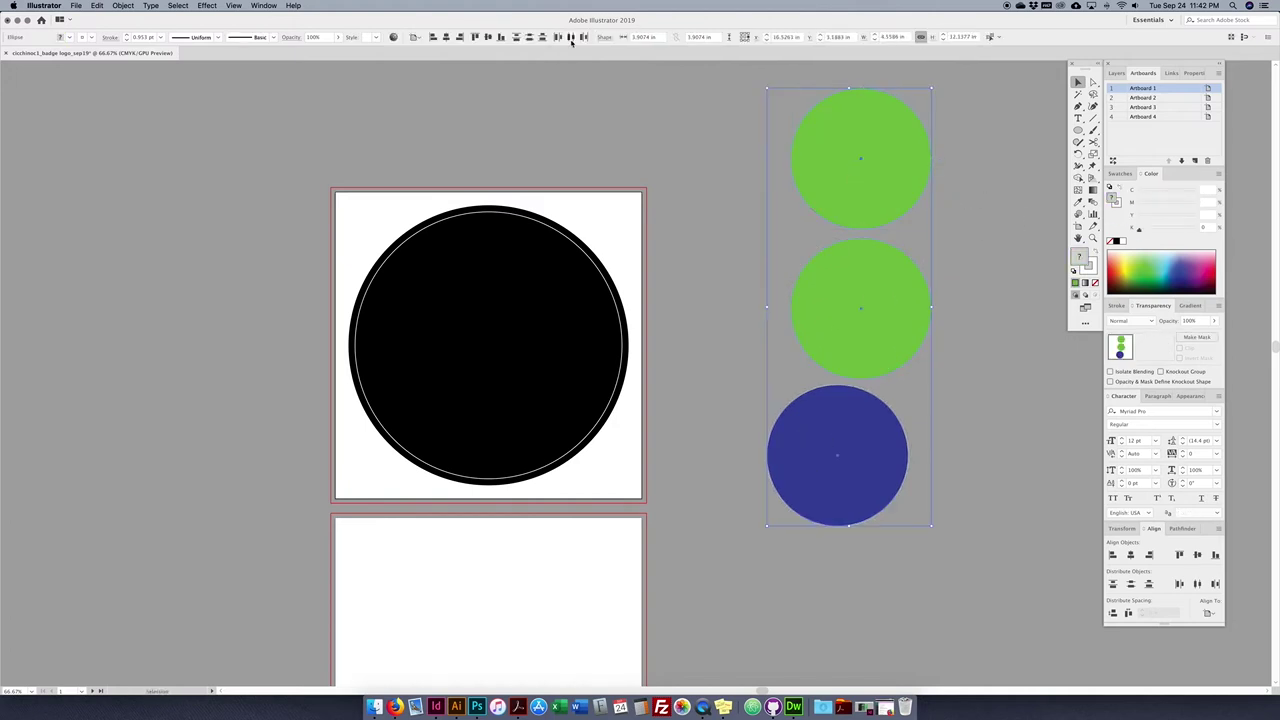
left_click(529, 37)
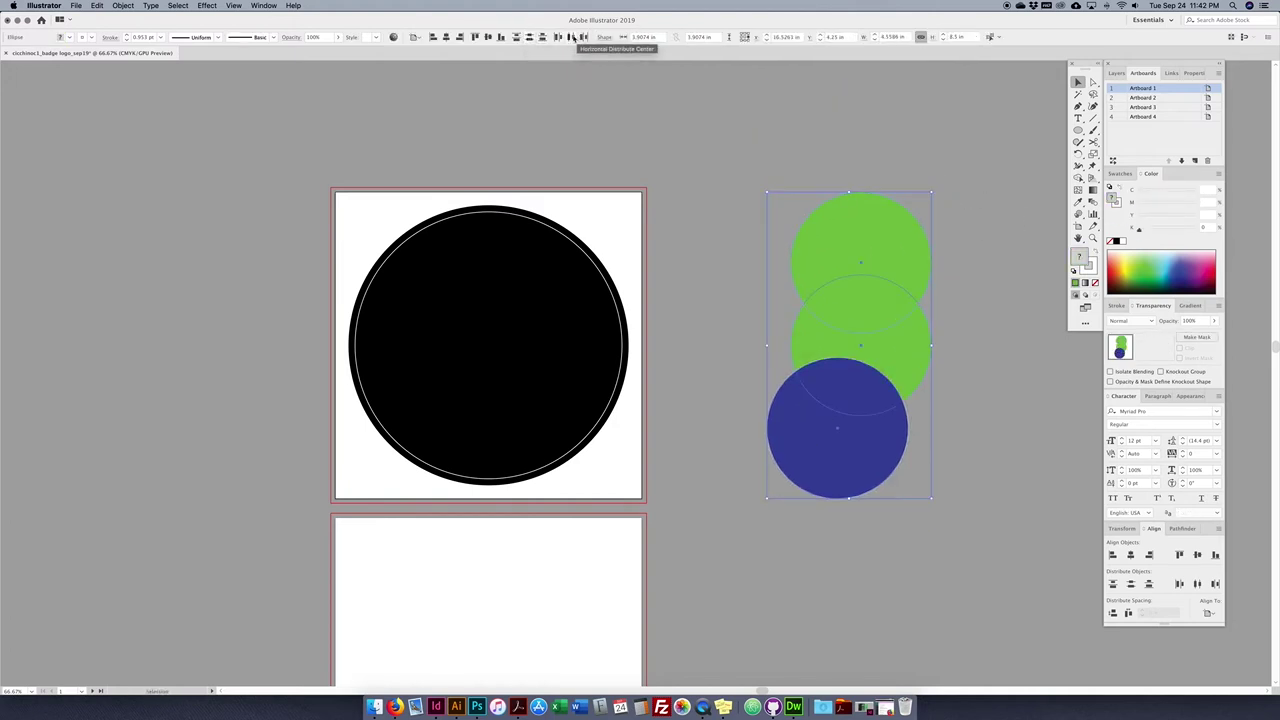
left_click(545, 38)
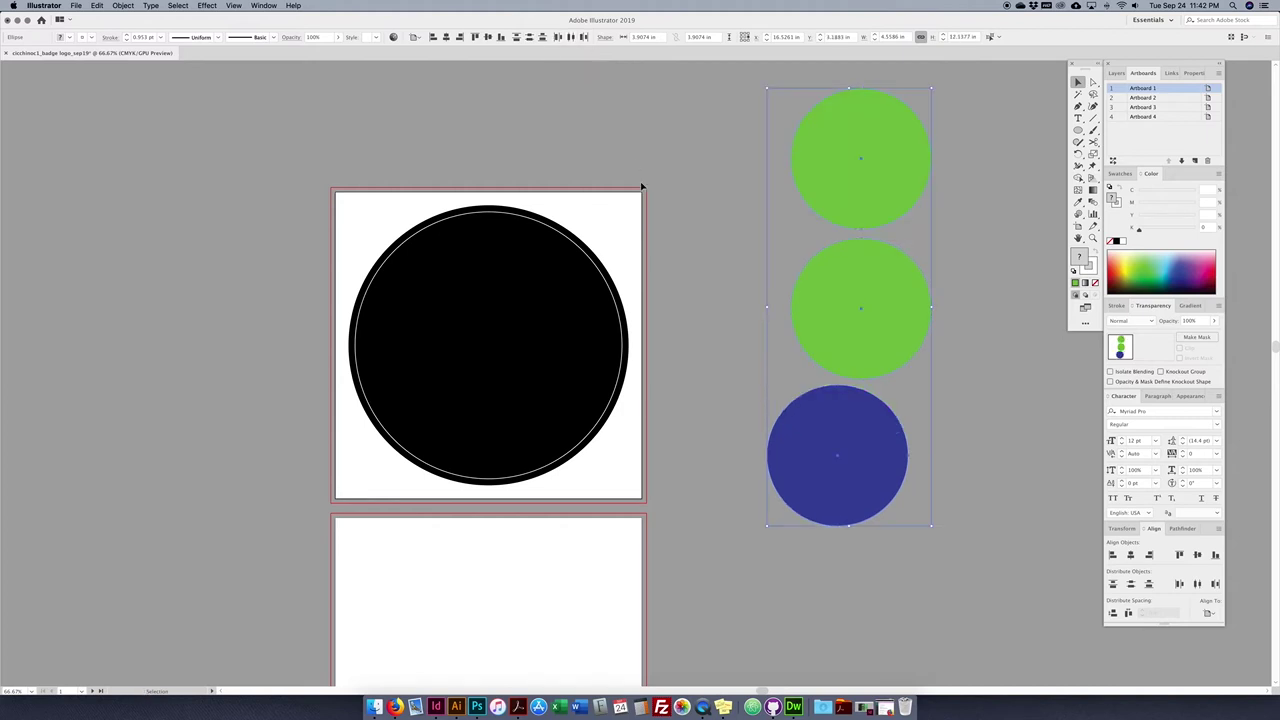
left_click(663, 214)
- Move the blue circle lower, in line with the green ones, and distribute the three by vertical centers relative to the selection
left_click_drag(837, 466, 860, 533)
left_click(857, 165, "shift")
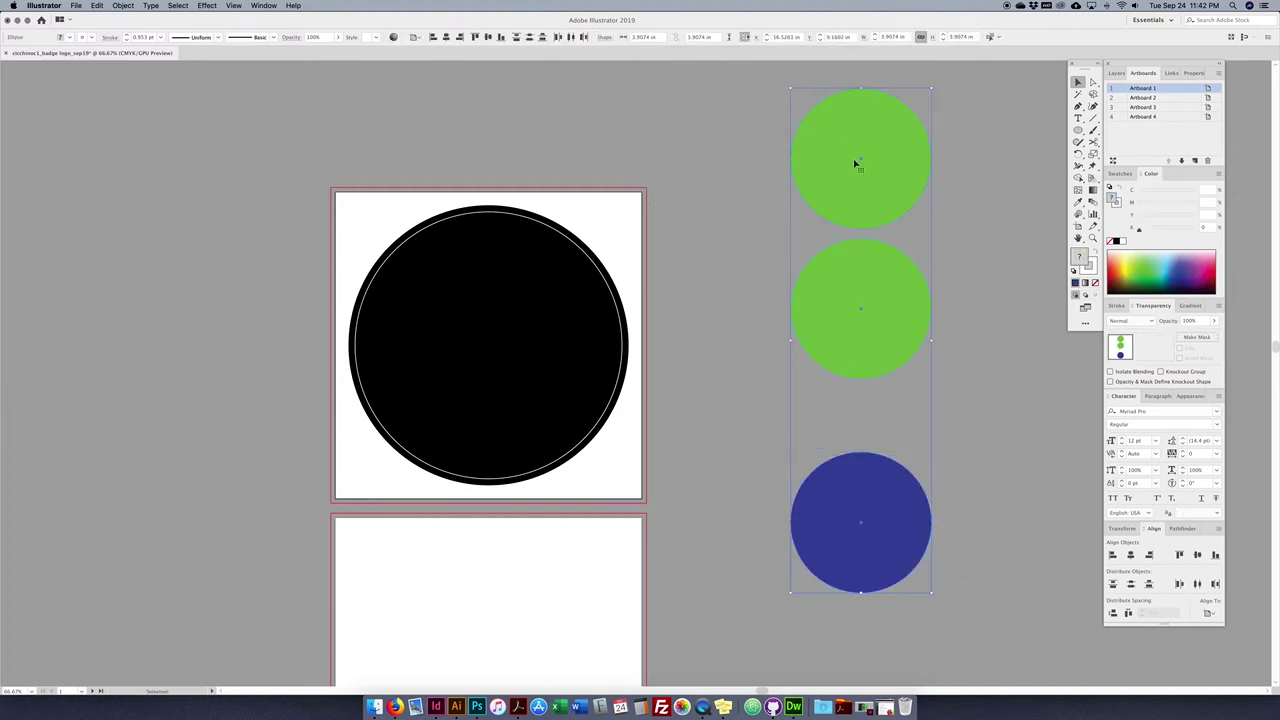
left_click(528, 38)
left_click(746, 274)
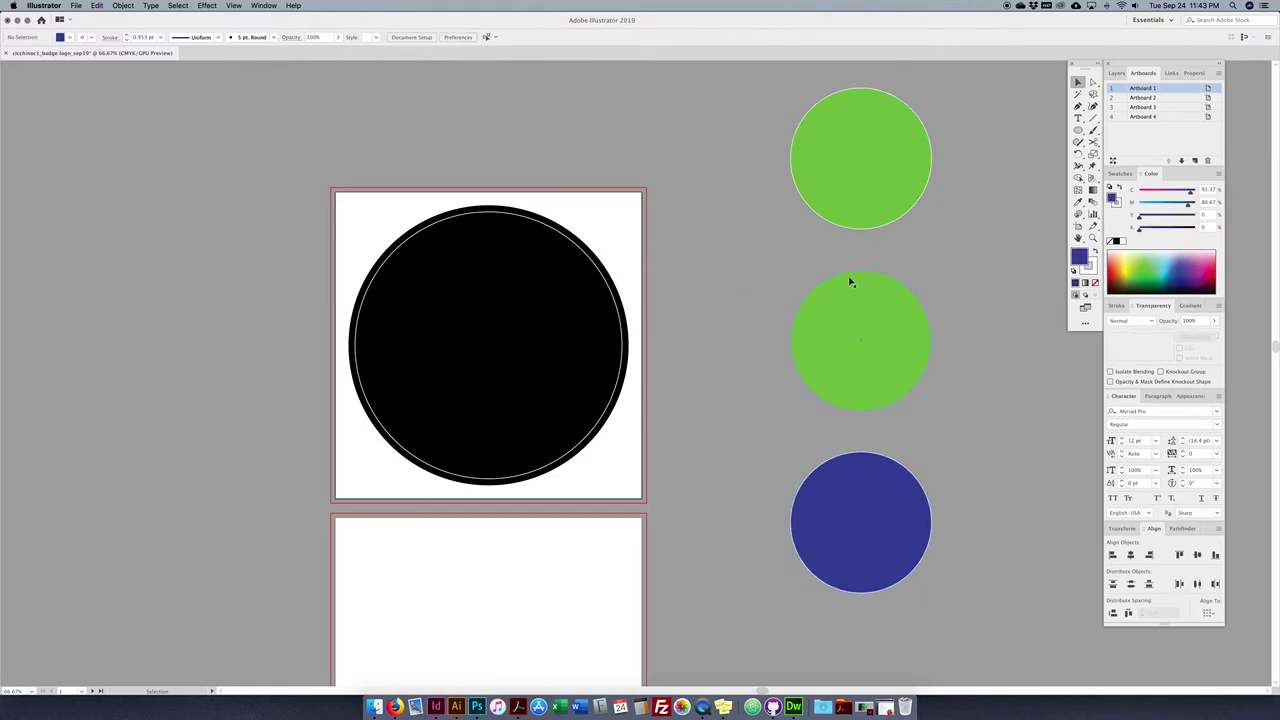
- Move the blue circle up slightly and redistribute the three coloured circles evenly by their vertical centers
key("super+a")
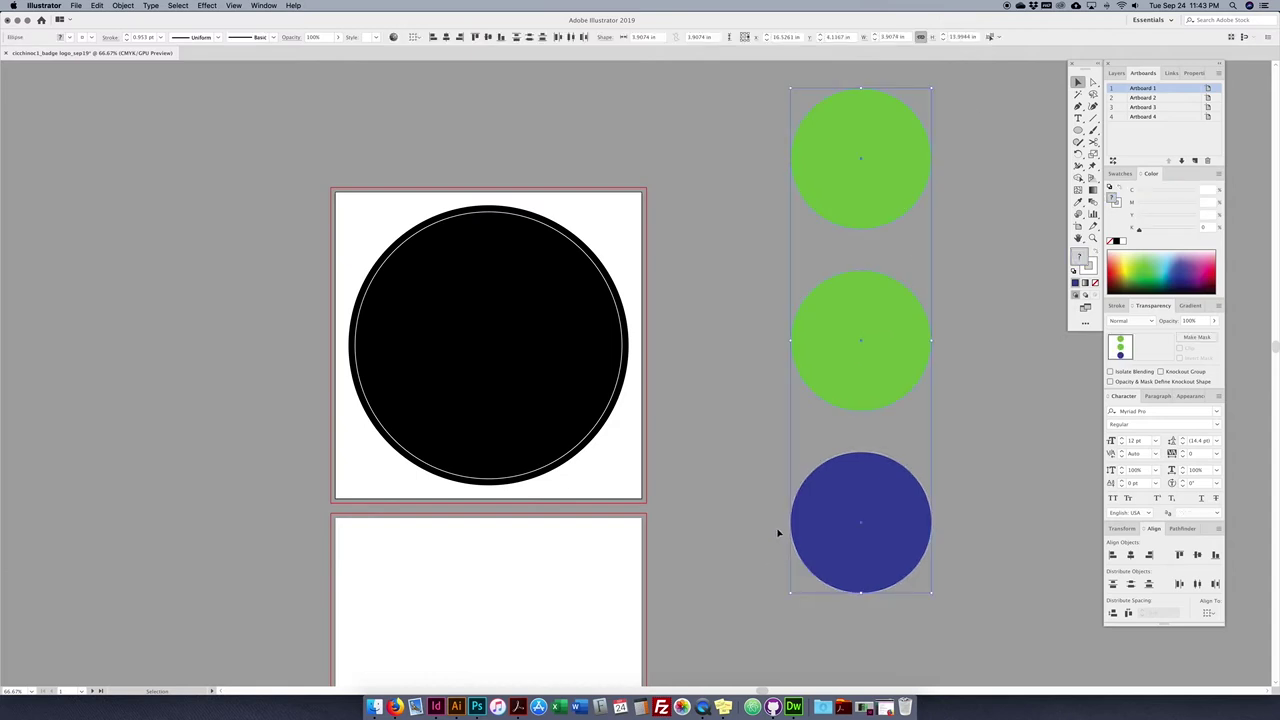
left_click(763, 434)
left_click_drag(863, 506, 863, 479)
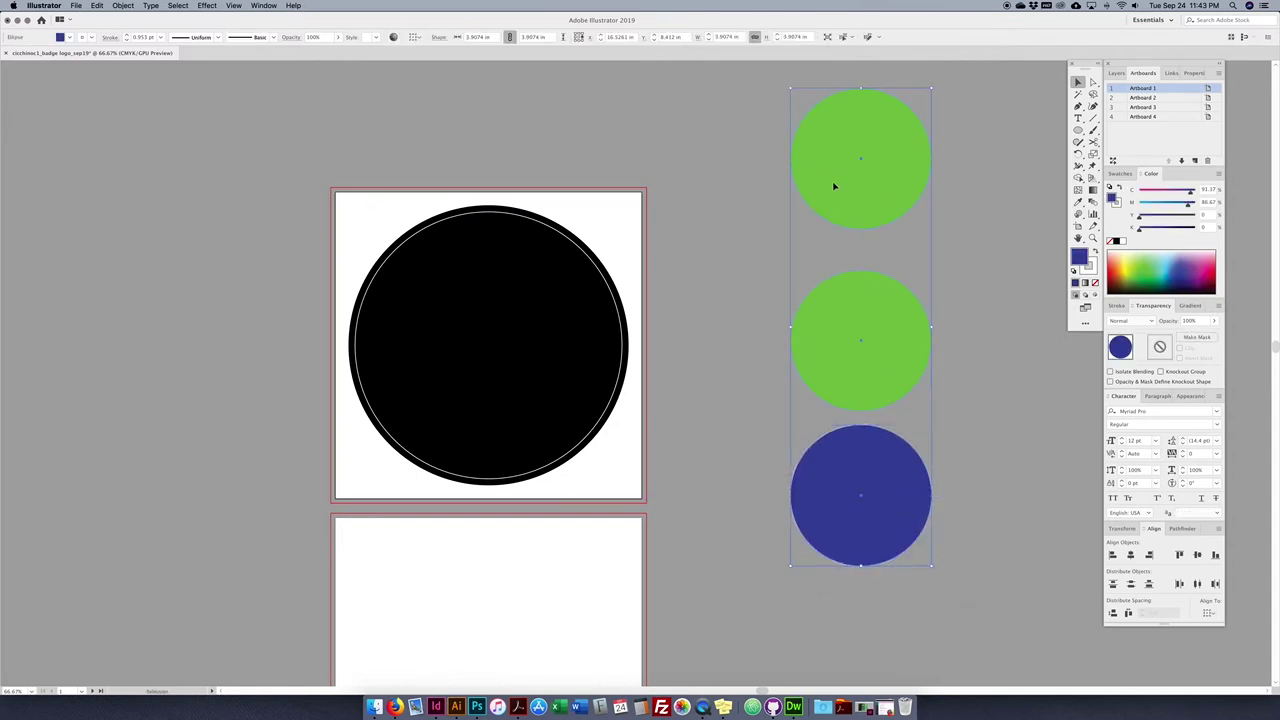
key("super+a")
left_click(529, 37)
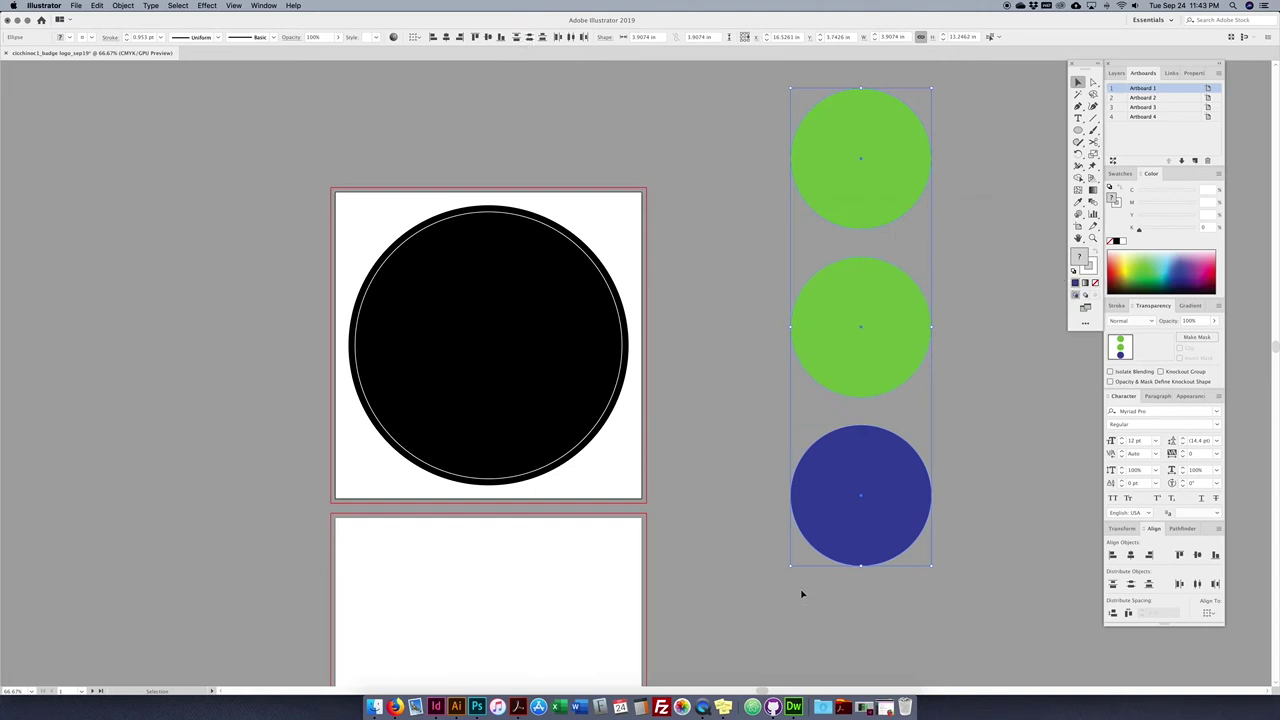
- Delete the two green circles and the blue circle beside Artboard 1
key("Delete")
- Copy the badge's thin white ring, paste it in front, and scale the copy from its center to about 3.3 in wide
left_click(622, 332)
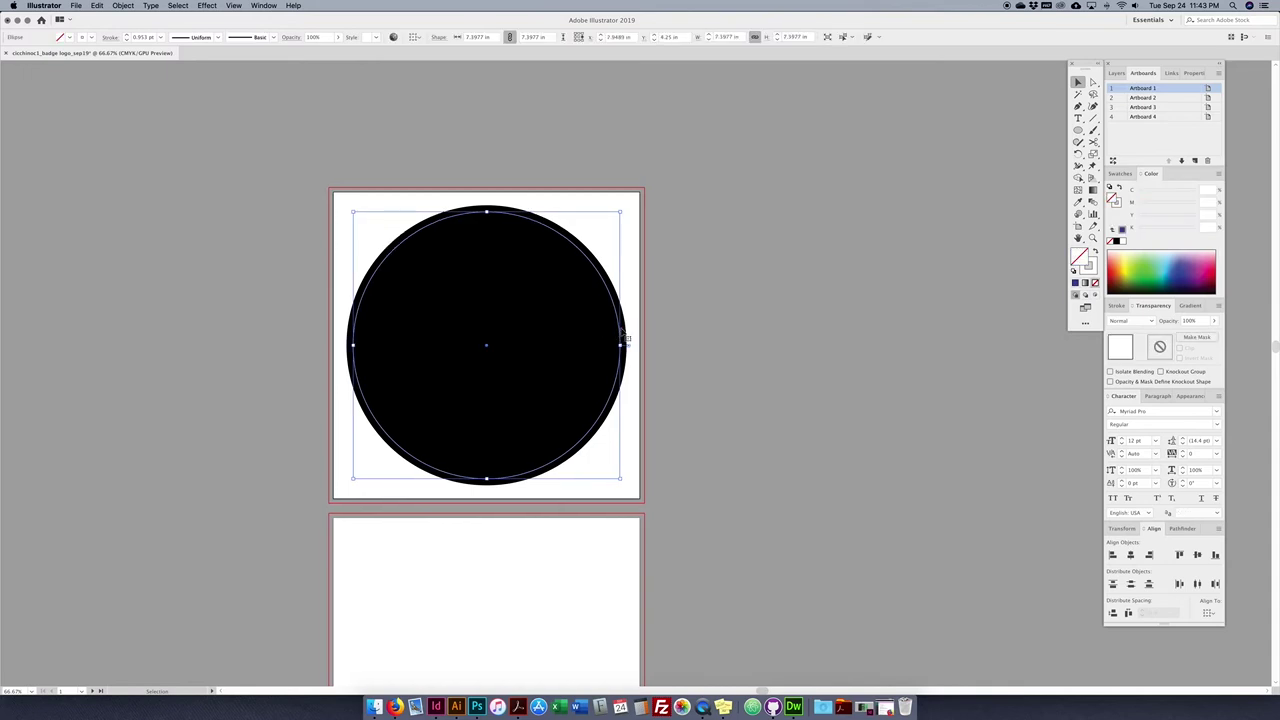
key("v")
left_click(97, 5)
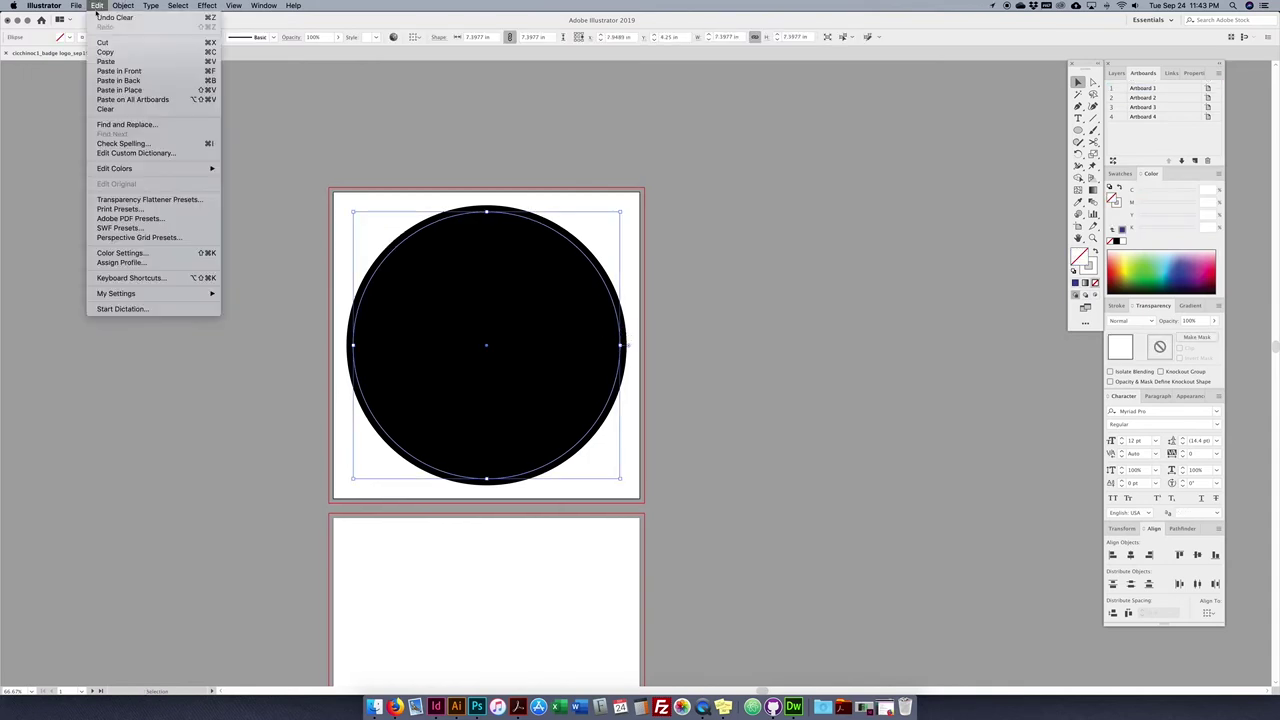
left_click(178, 75)
key("a")
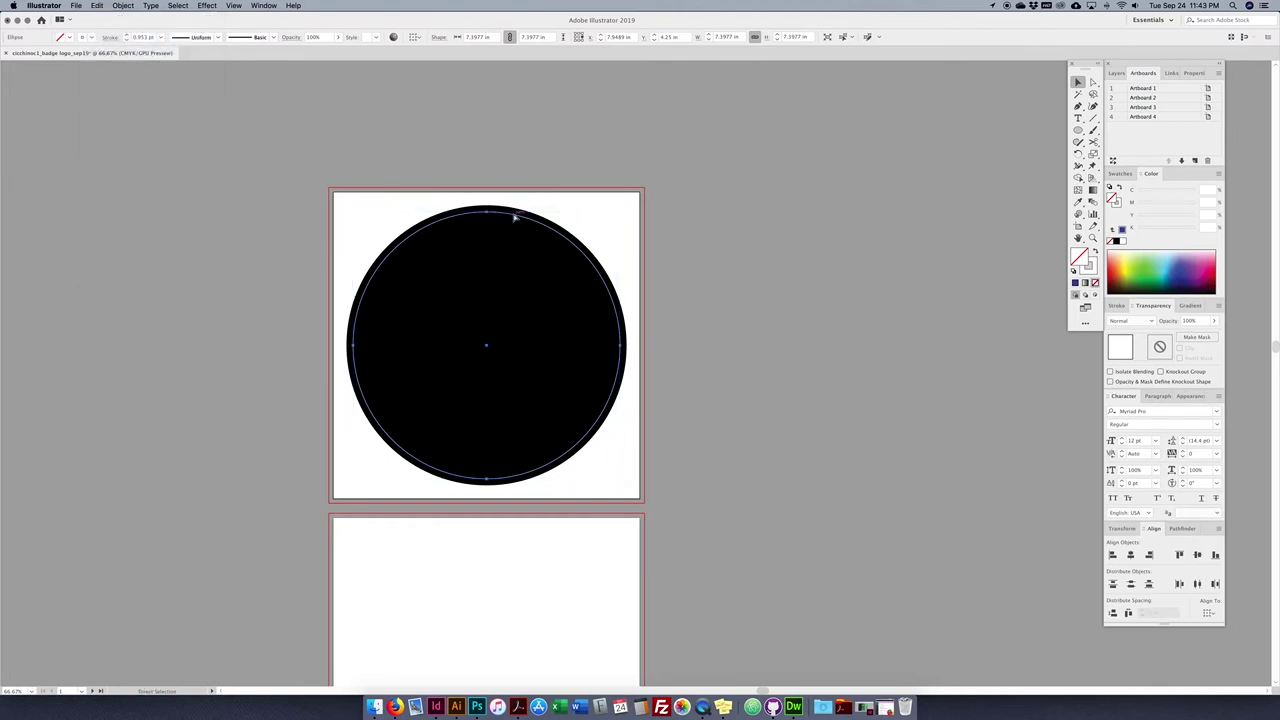
key("v")
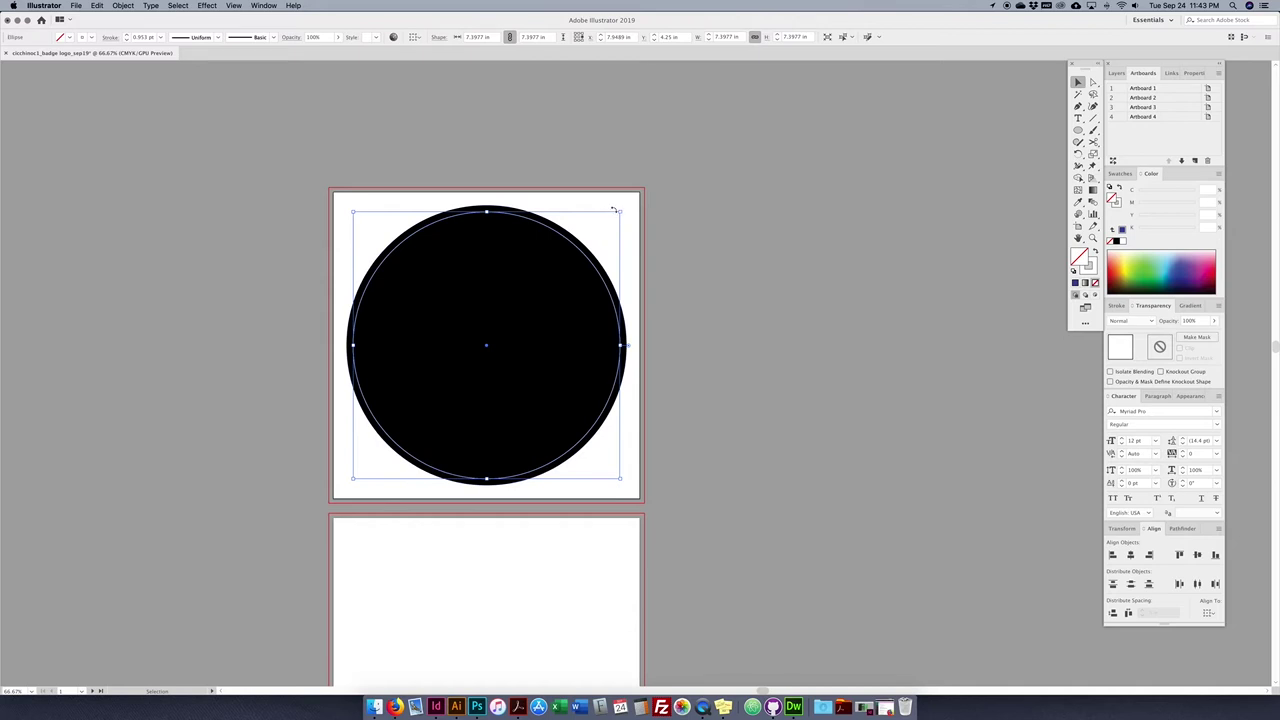
scroll(610, 215, "left", 1)
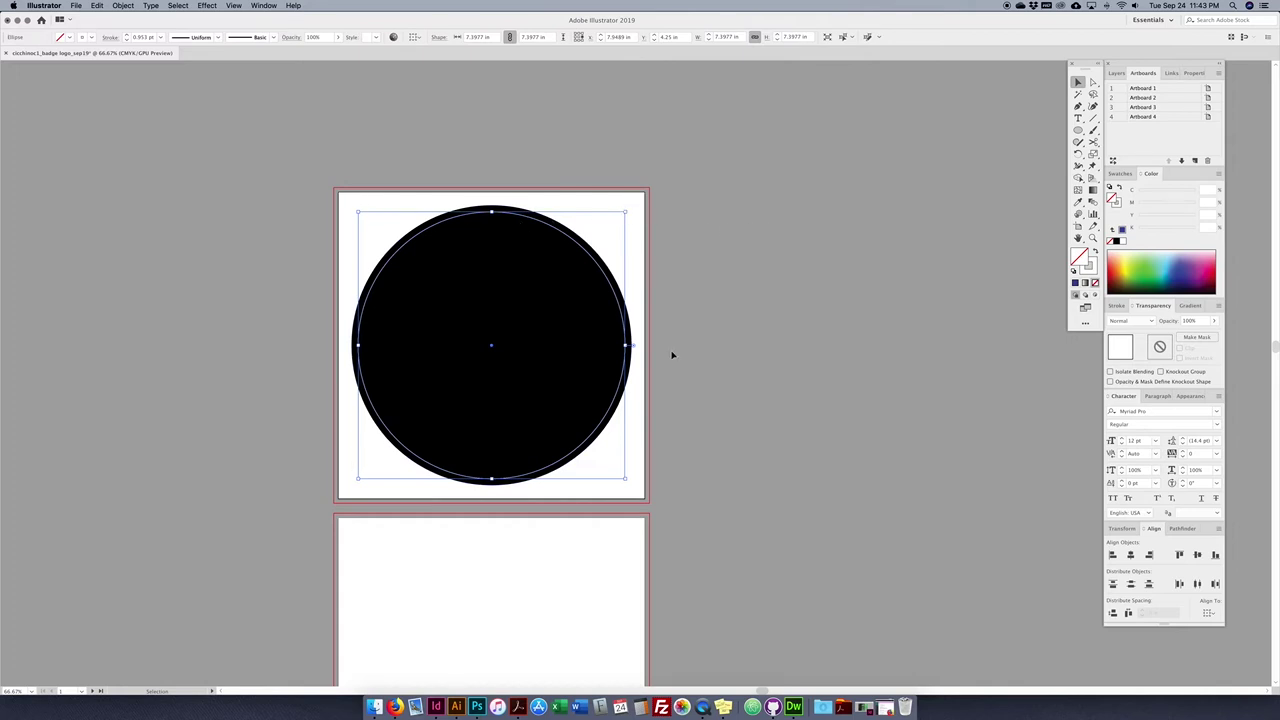
mouse_move(623, 212)
left_mouse_down()
mouse_move(543, 277)
mouse_move(552, 283)
left_mouse_up()
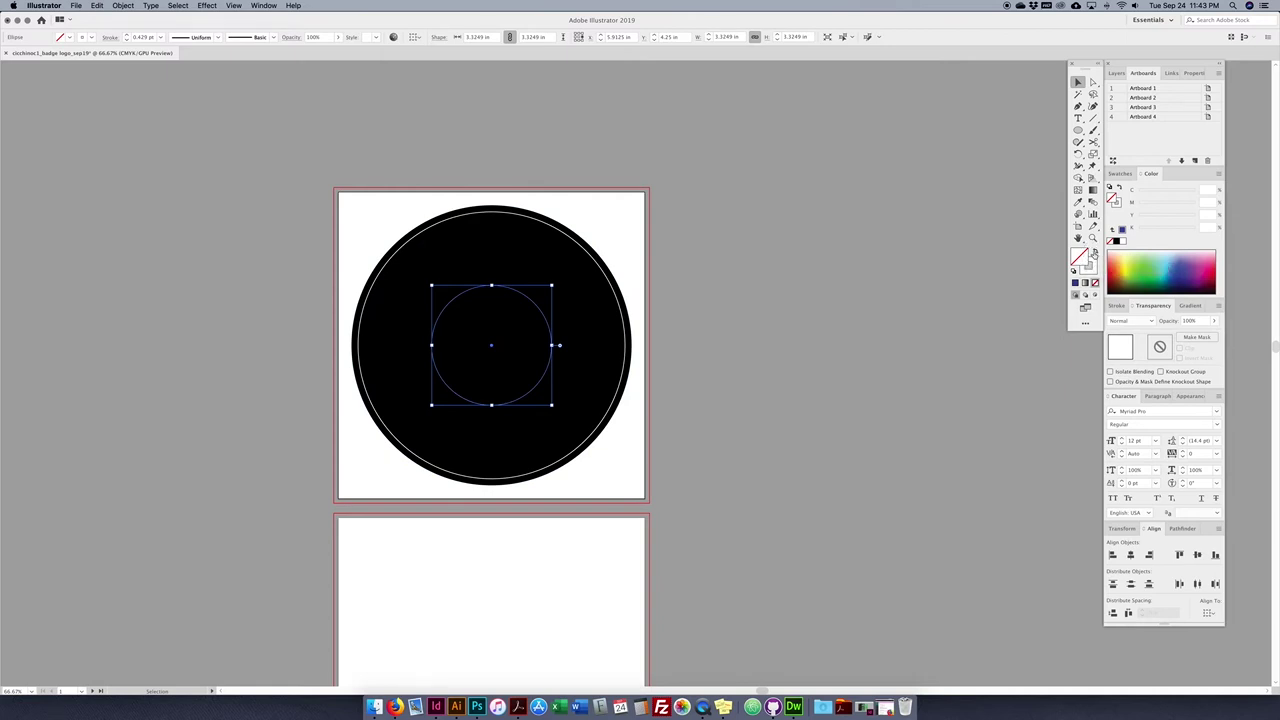
- Swap the small ring's fill and stroke to make it a solid white circle without a stroke
left_click(1093, 254)
left_click(1092, 256)
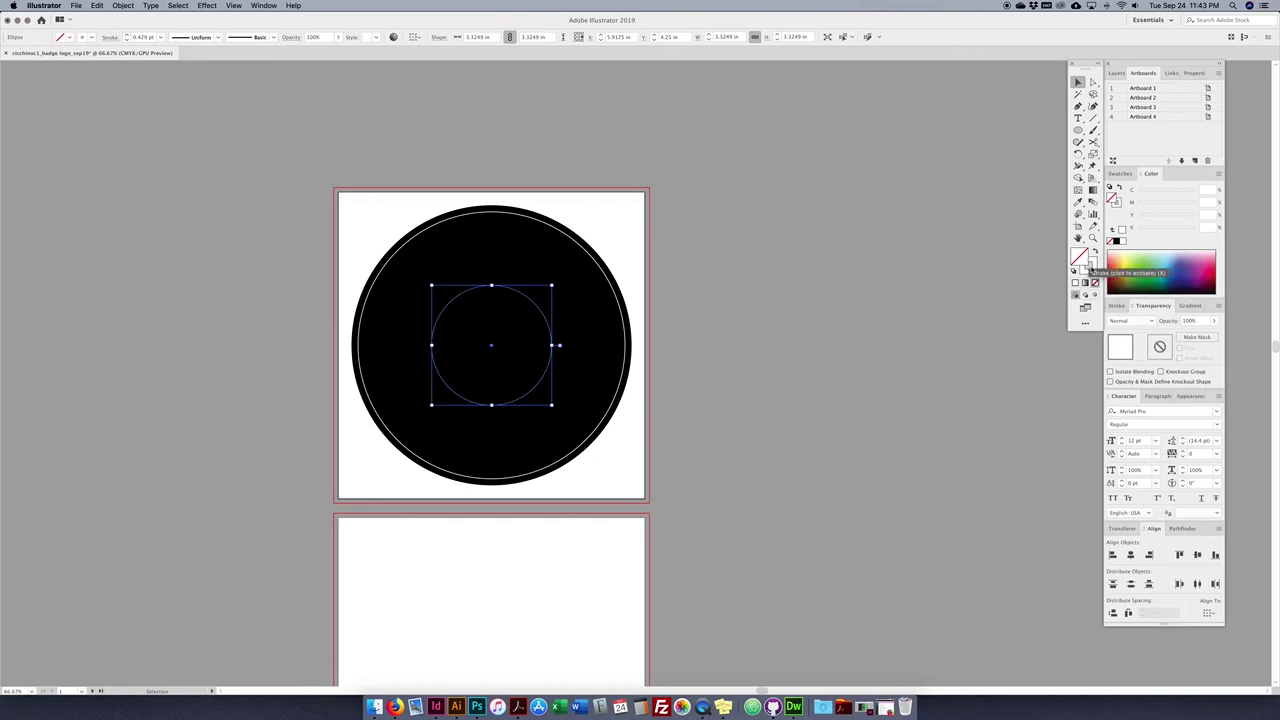
left_click(1095, 252)
left_click(780, 310)
- Copy the white center circle, paste it in front, and scale the copy from its center to about 1.75 in wide
left_click(527, 362)
key("a")
key("v")
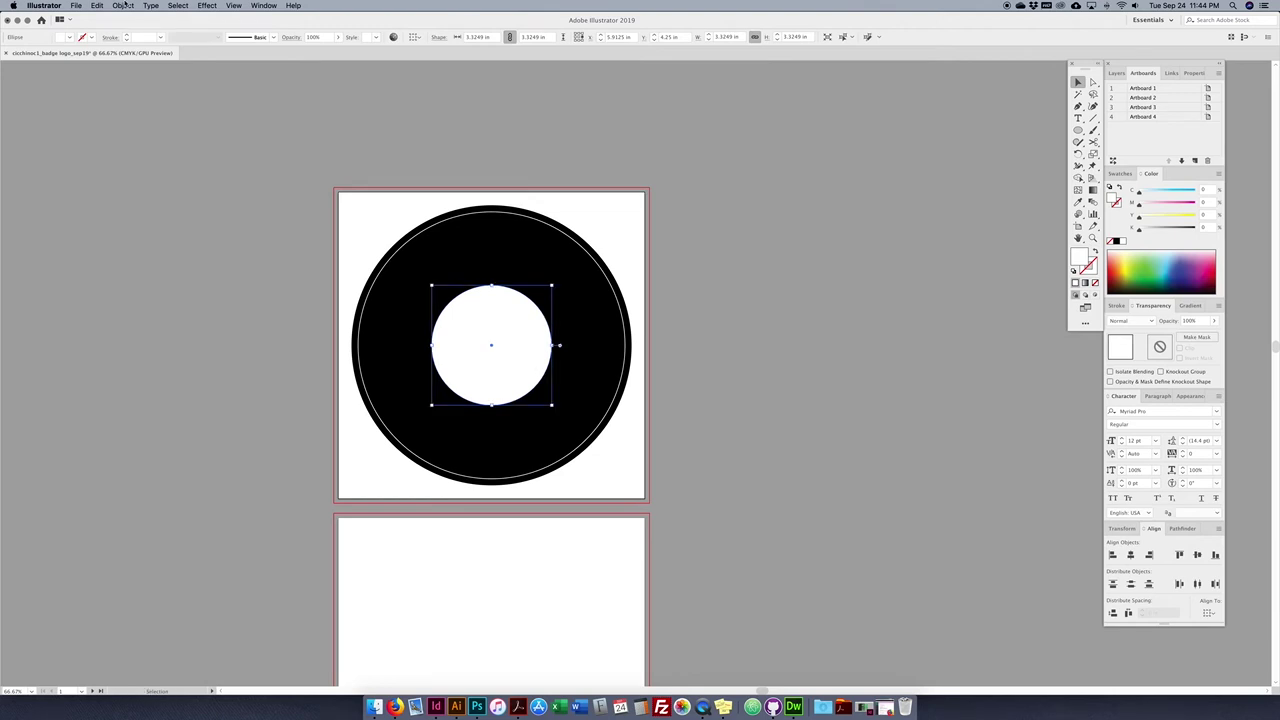
left_click(100, 6)
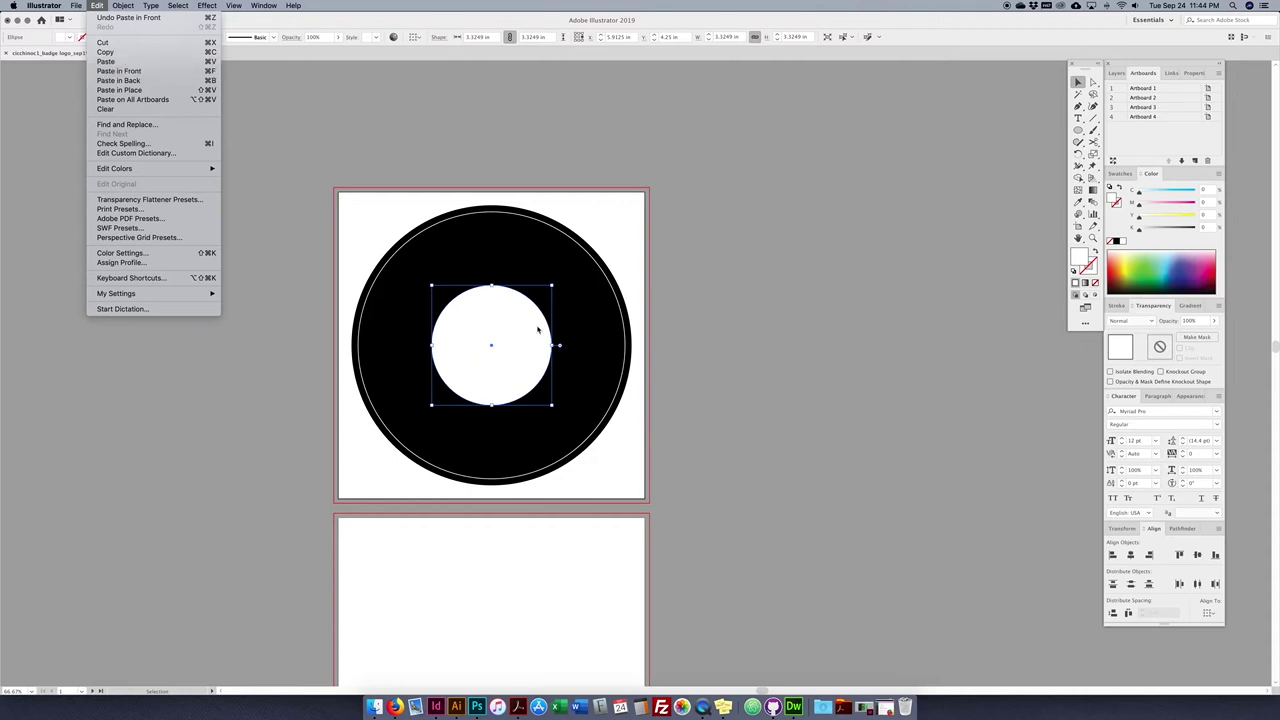
left_click(482, 335)
key("a")
key("ctrl+f")
left_click_drag(551, 288, 521, 308)
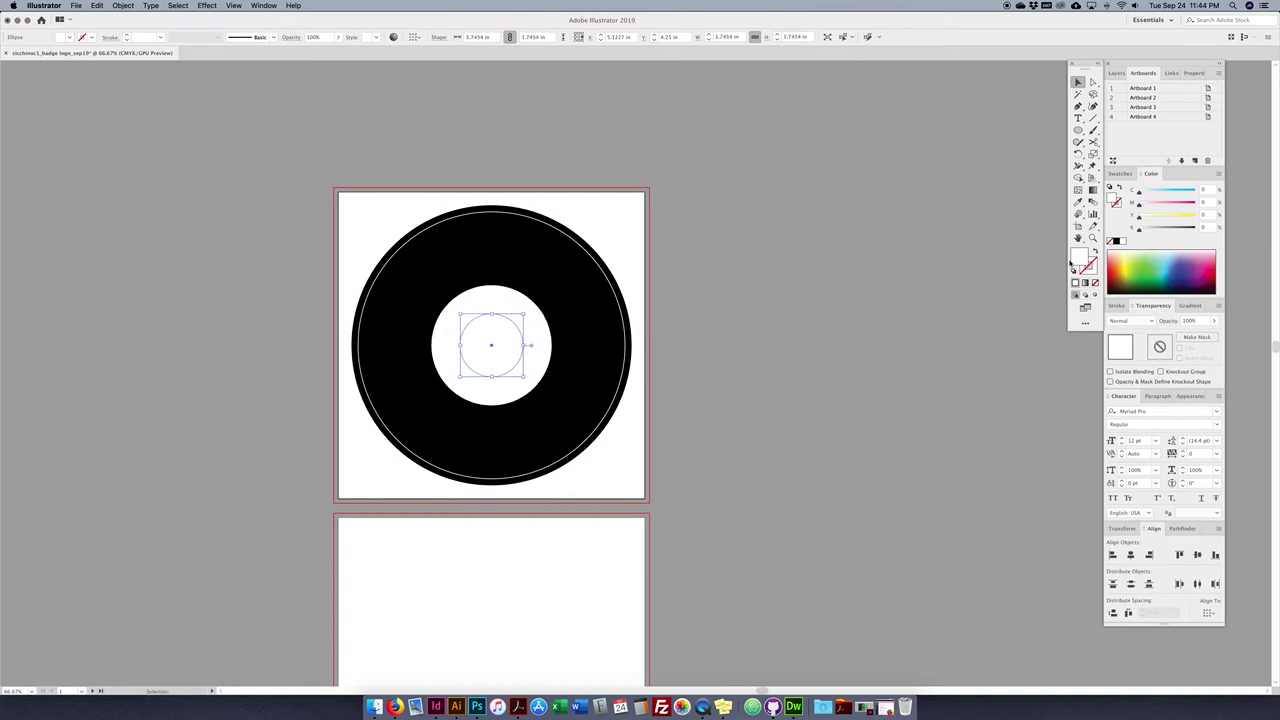
- Fill the smallest center circle with black
left_click(816, 352)
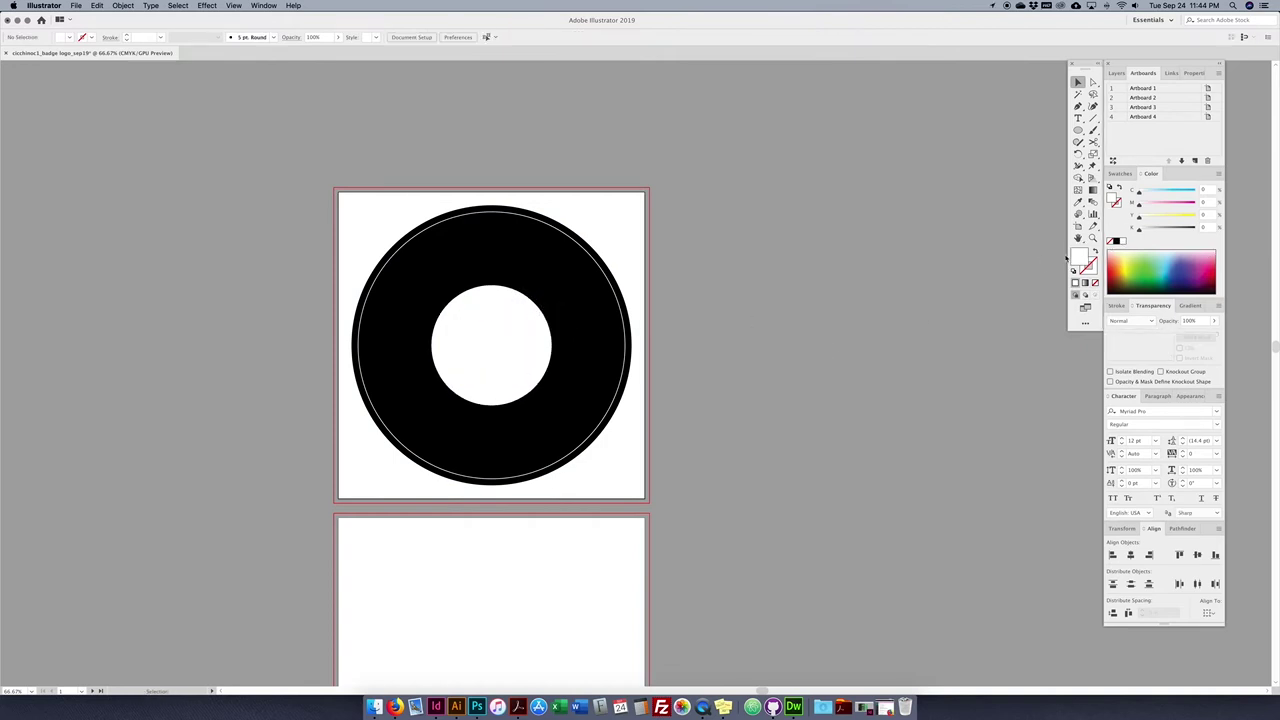
left_click(488, 342)
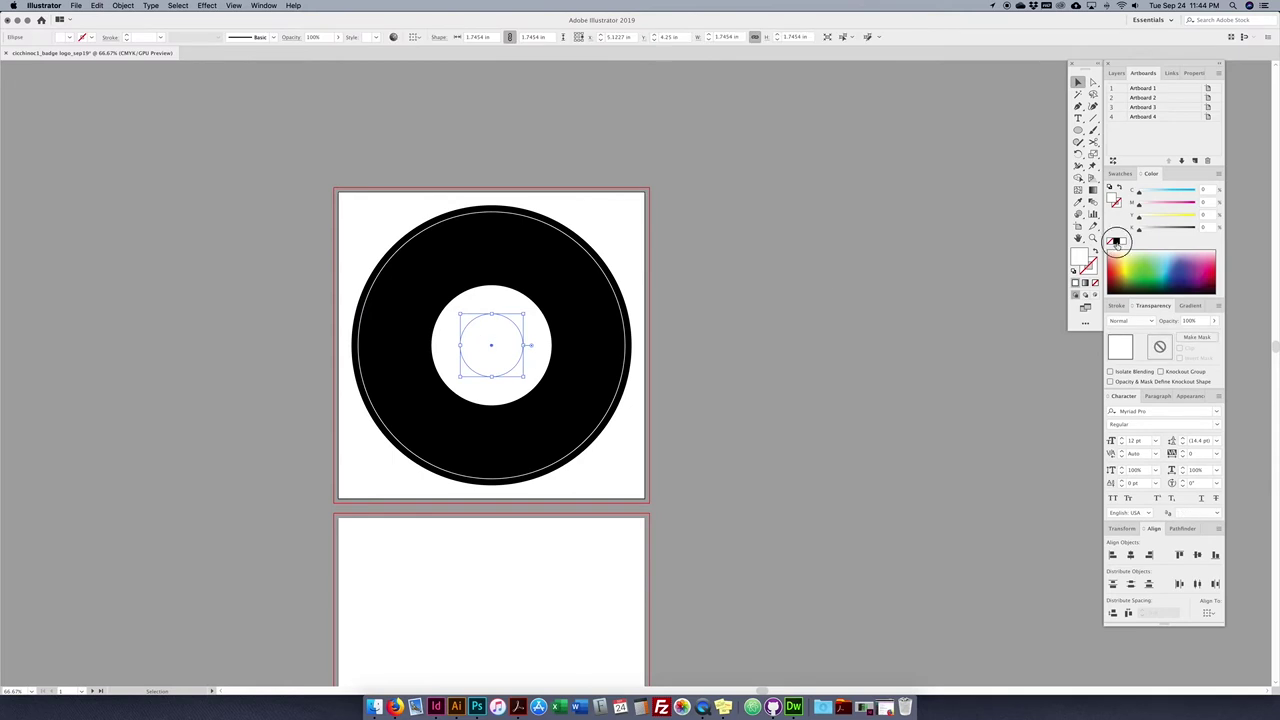
left_click(1116, 242)
left_click(779, 347)
- Duplicate the black center circle in place, enlarge the copy to about 1.77 in, and swap its fill and stroke for a black outline
left_click(492, 342)
key("super+c")
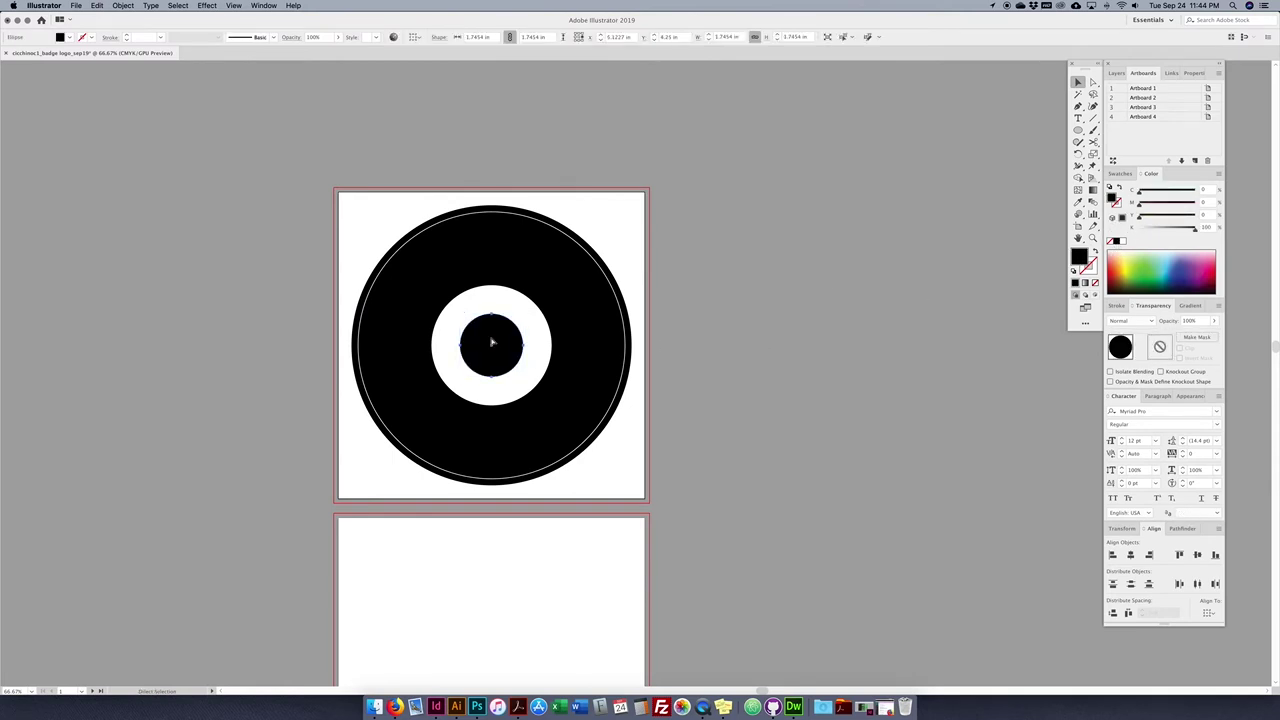
left_click_drag(523, 314, 524, 308)
left_click(1096, 252)
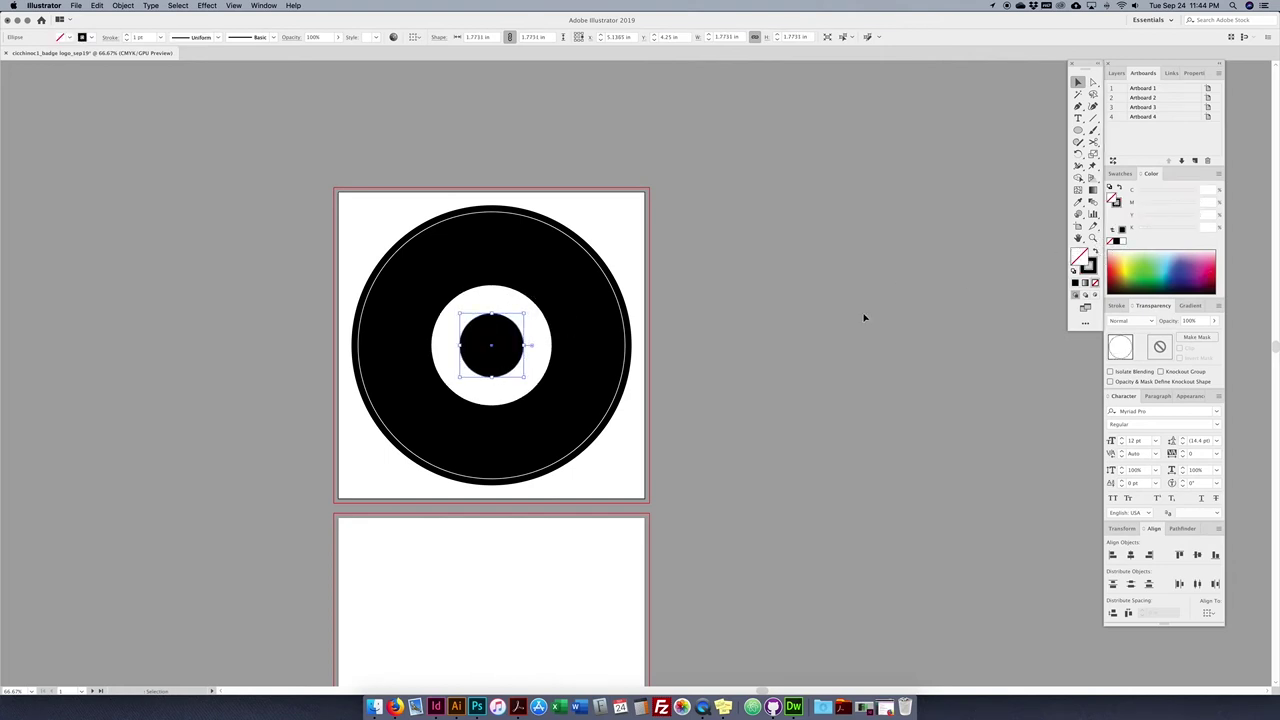
- Shift the solid black center circle sideways and enlarge the black outline circle from its center to about 2.24 in wide
left_click(656, 339)
left_click(489, 339)
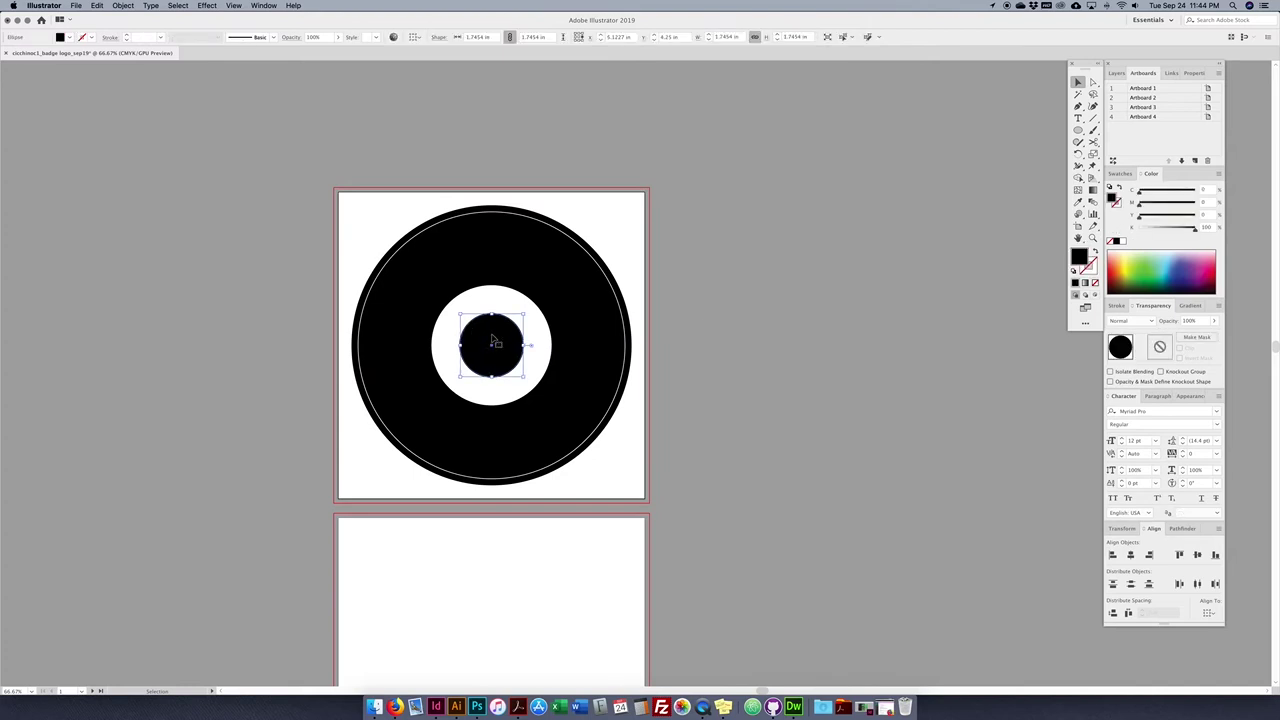
left_click(526, 338)
left_click_drag(493, 341, 491, 304)
left_click(464, 331)
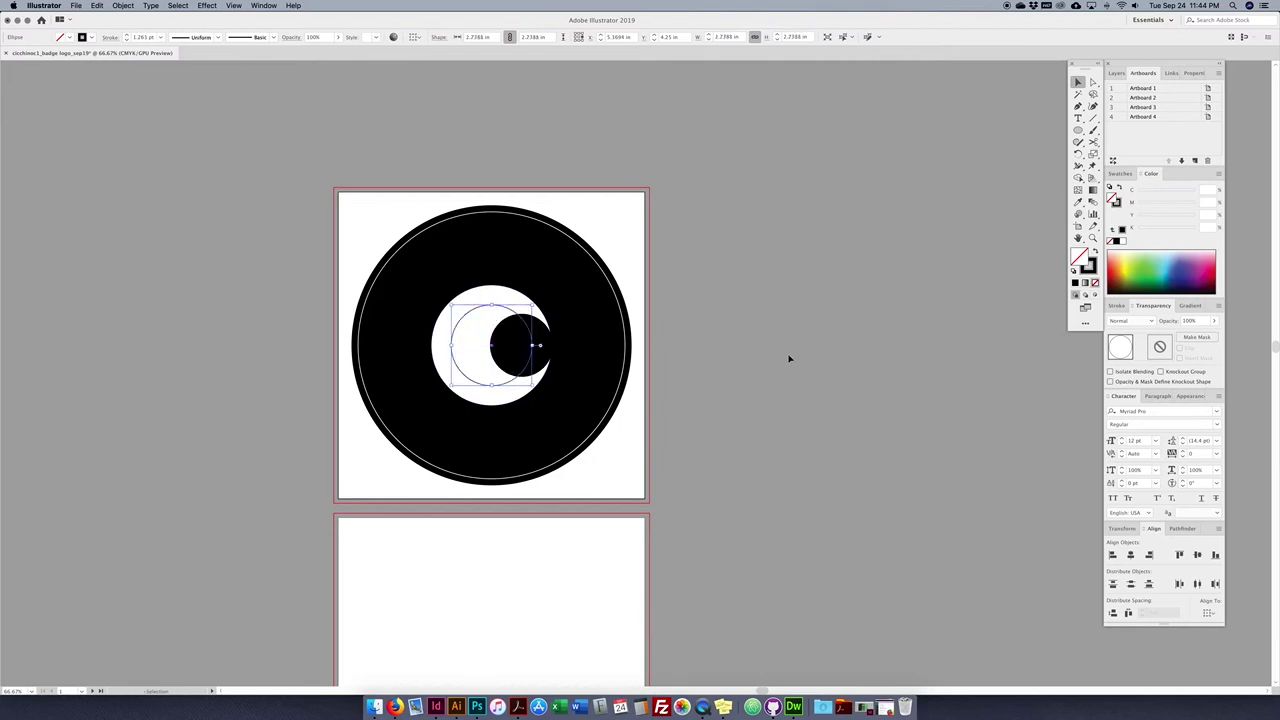
- Align all the badge circles and rings to a common horizontal and vertical center
left_click_drag(644, 300, 410, 398)
left_click(418, 37)
left_click(433, 76)
left_click(446, 37)
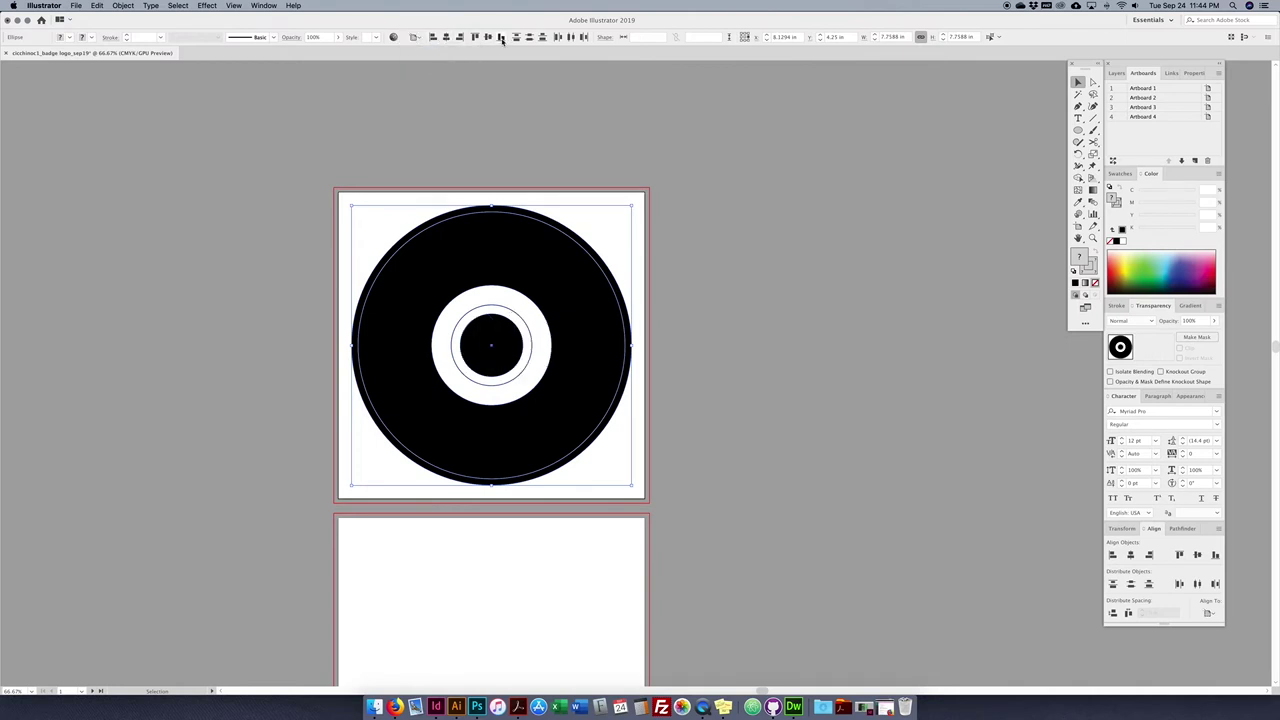
left_click(500, 37)
left_click(487, 37)
left_click(645, 357)
- Tighten the black outline ring around the solid center circle and add a larger copy about 3.10 in wide inside the white circle
left_click(505, 309)
left_click_drag(532, 304, 548, 289)
key("super+c")
key("super+f")
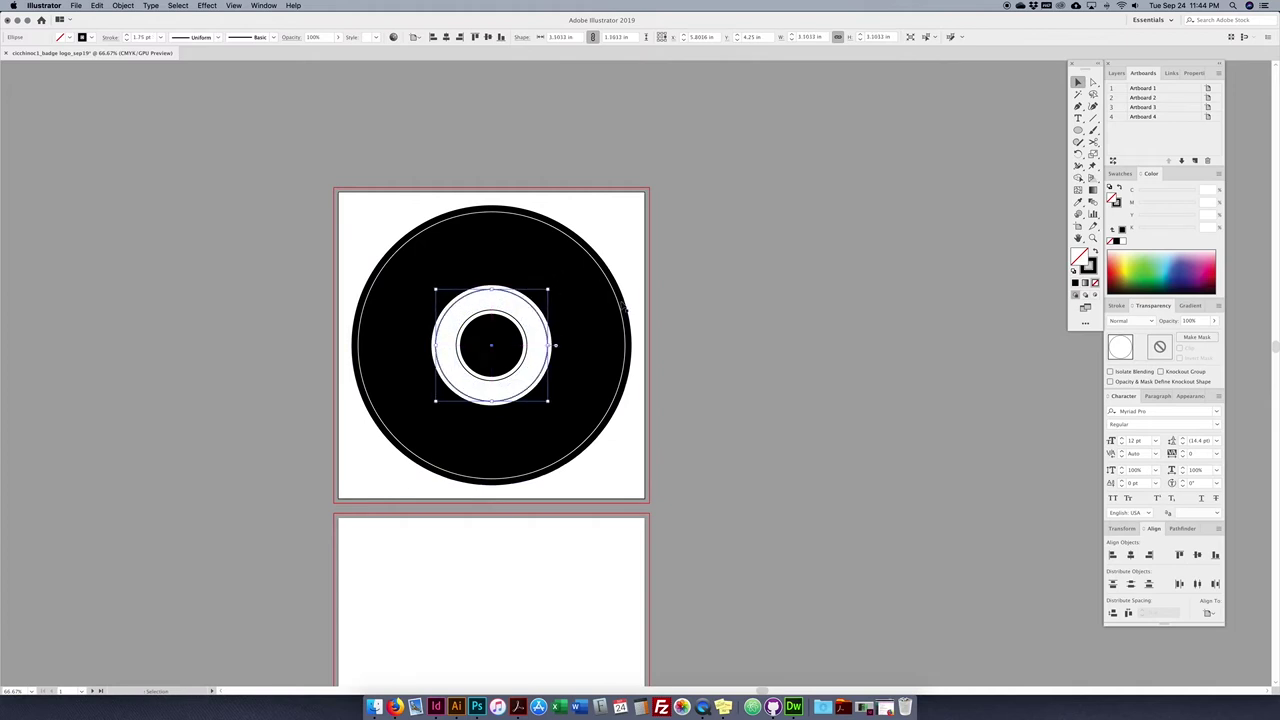
left_click(757, 309)
- Set the stroke weight of the outer white ring and both black center rings to 4 pt
left_click(529, 309)
left_click(562, 232, "shift")
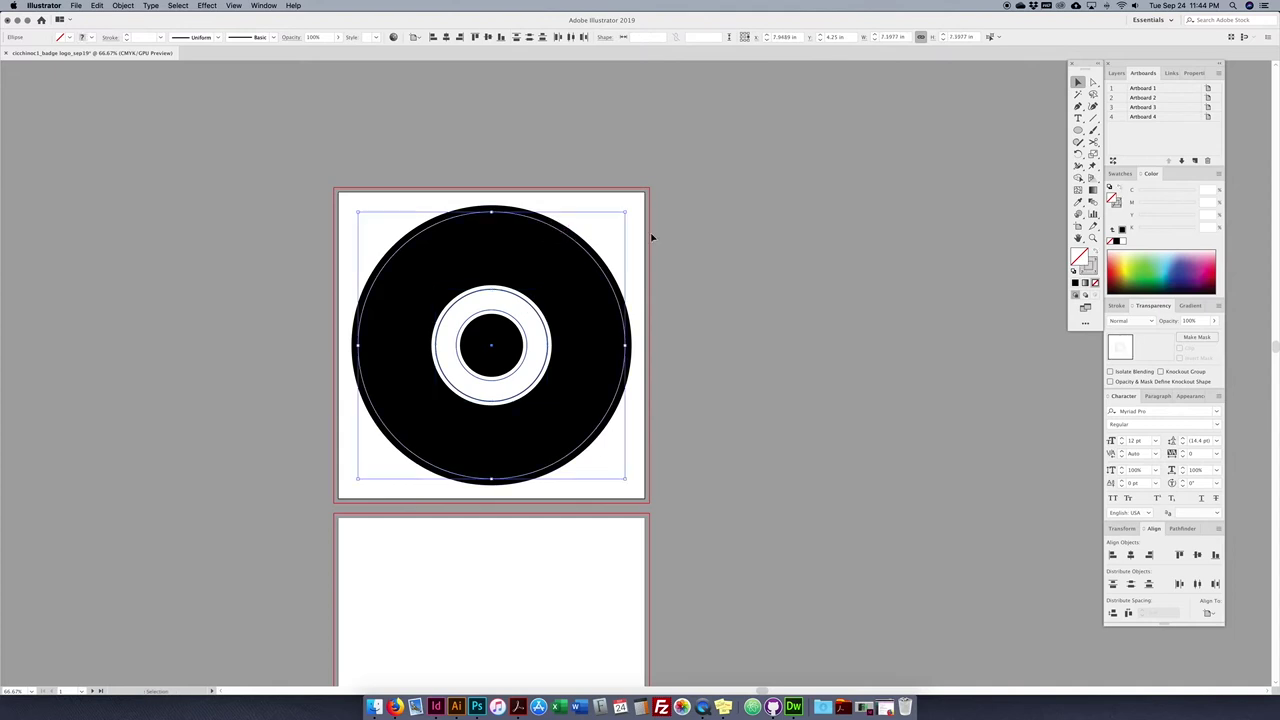
left_click(1117, 306)
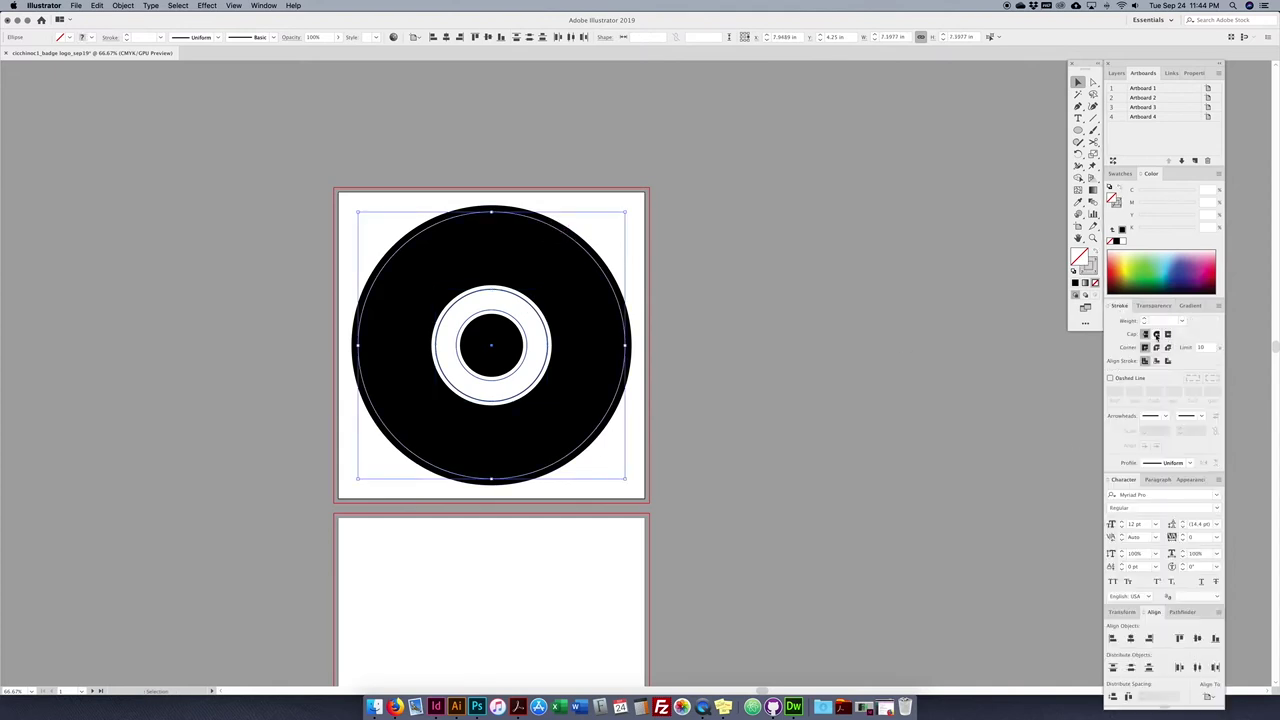
left_click(1155, 321)
type("4")
key("Return")
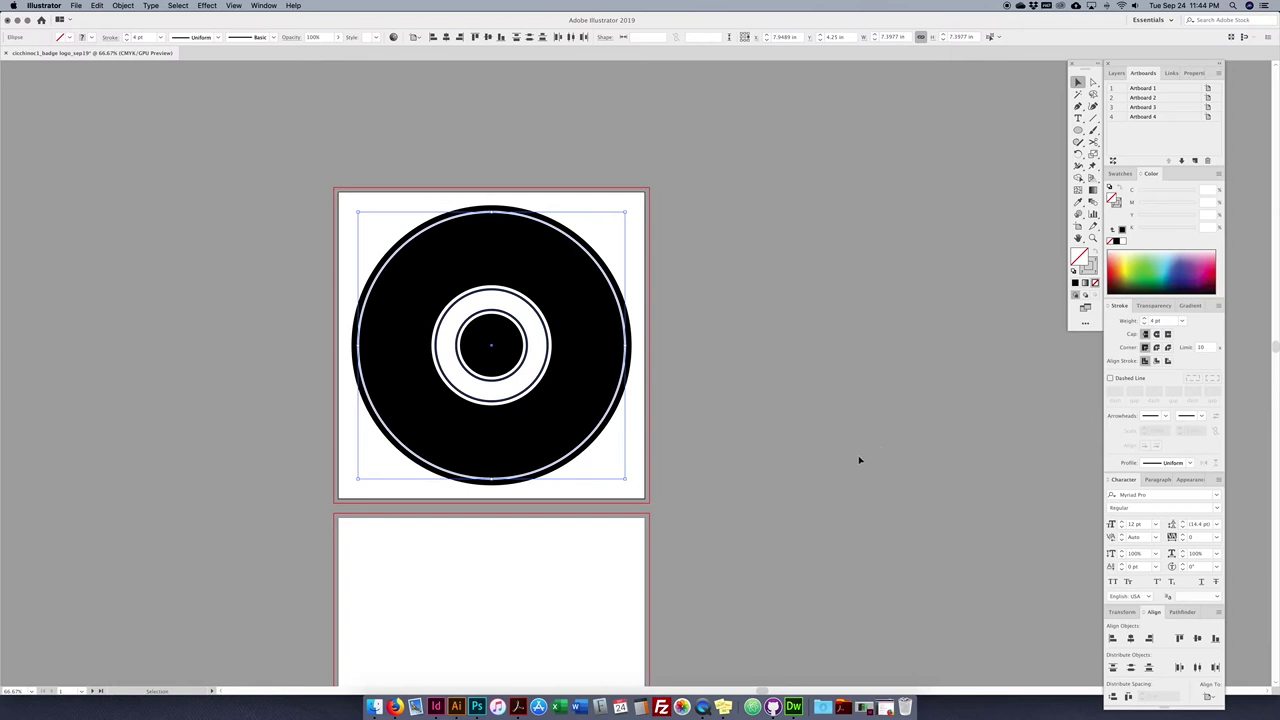
left_click(881, 452)
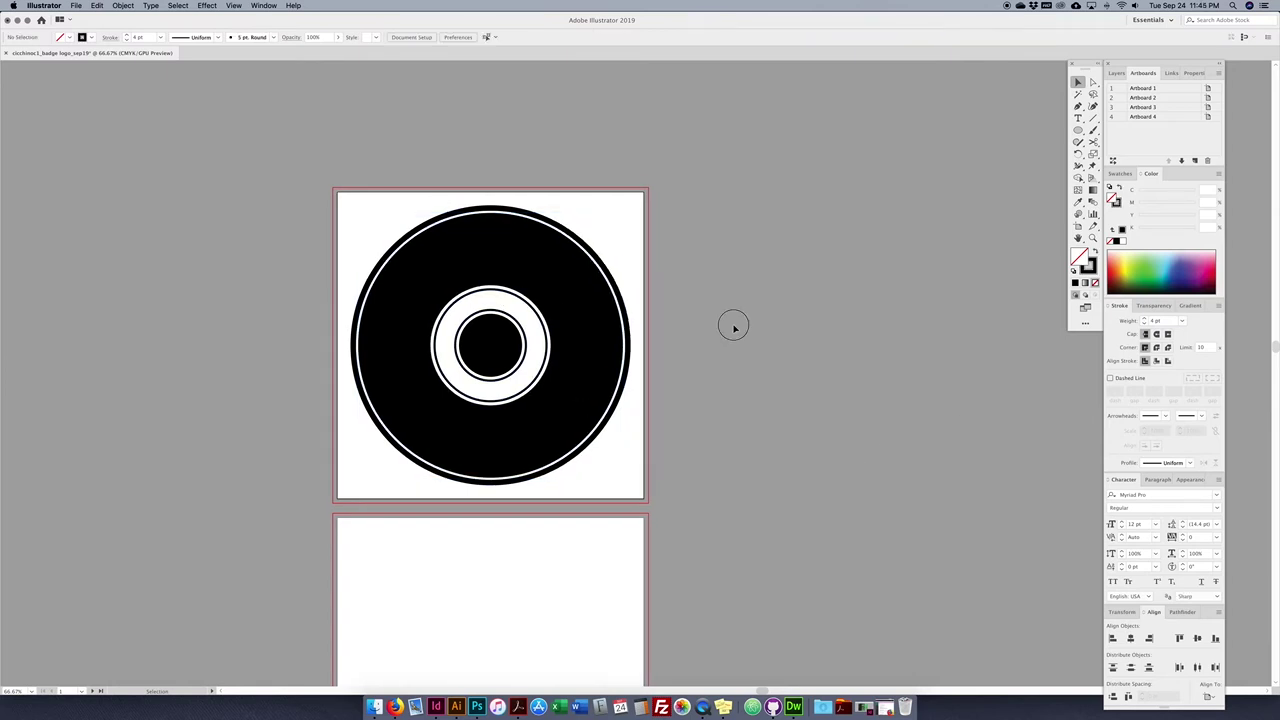
- Duplicate the innermost black ring in place and enlarge the copy from its center to about 2.52 in wide
key("super+equal")
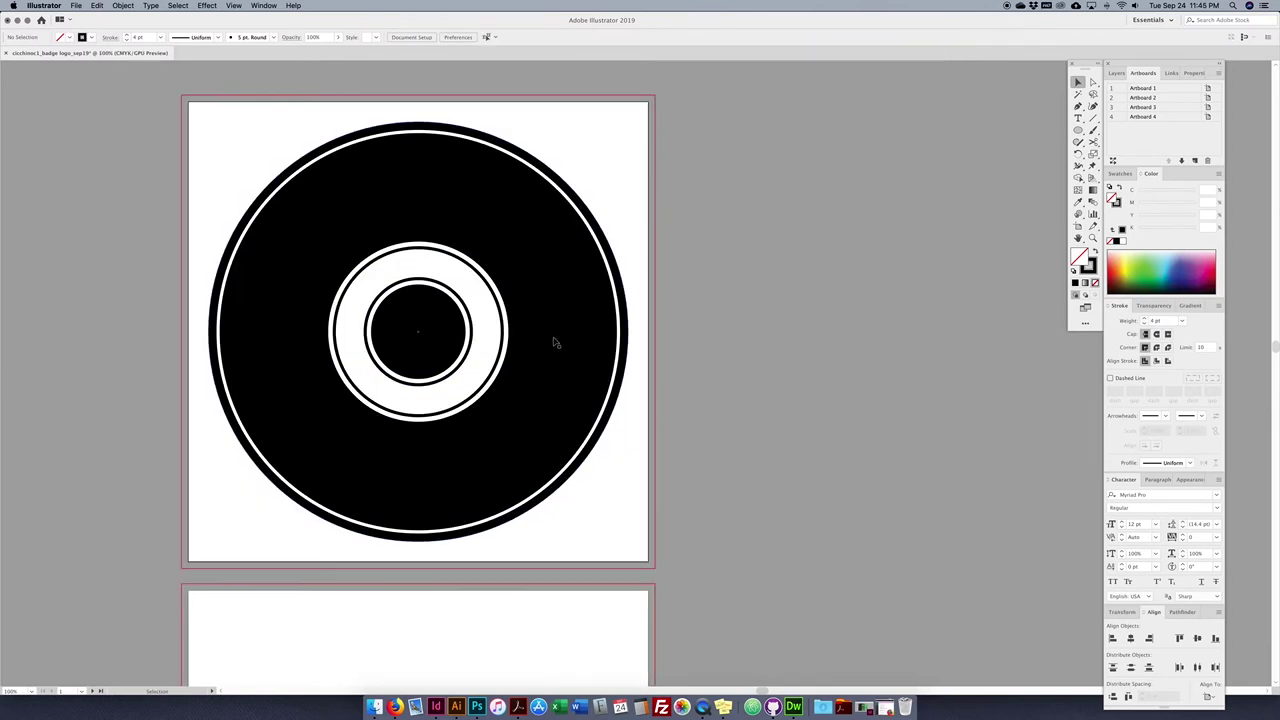
left_click(537, 345)
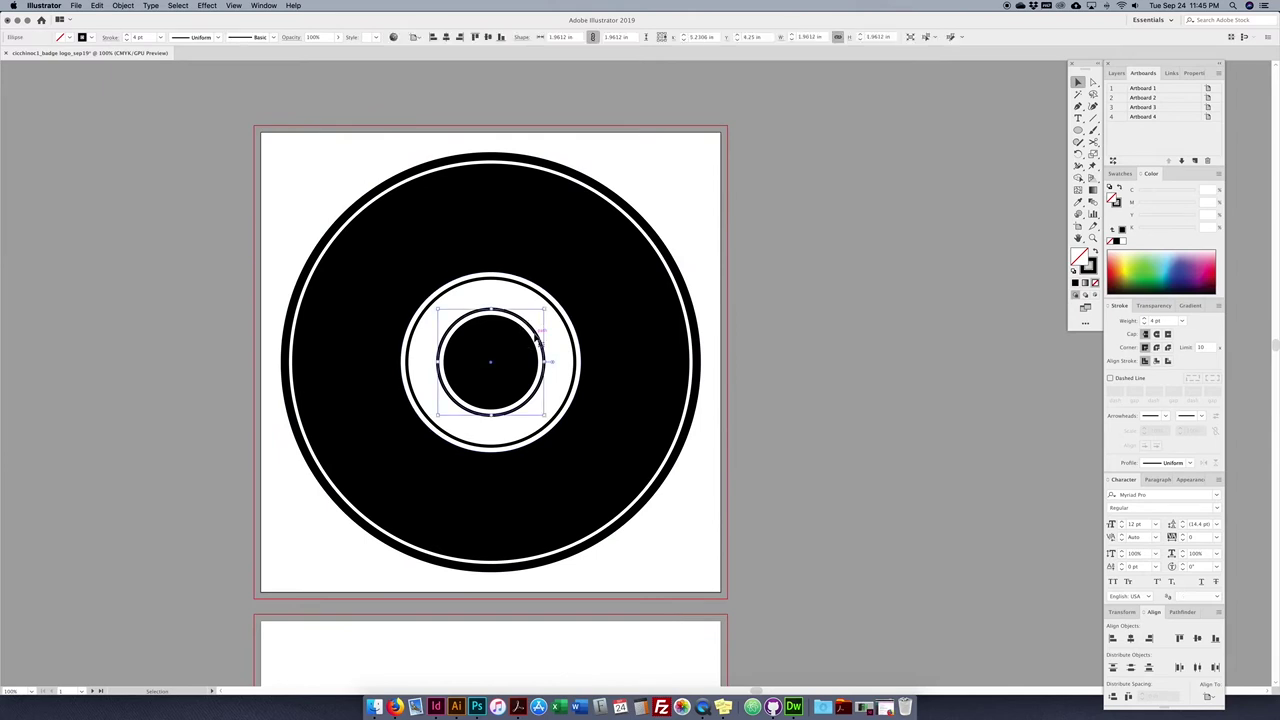
key("a")
key("super+f")
left_click(543, 305, "shift")
left_click_drag(542, 305, 557, 283)
left_click(371, 431)
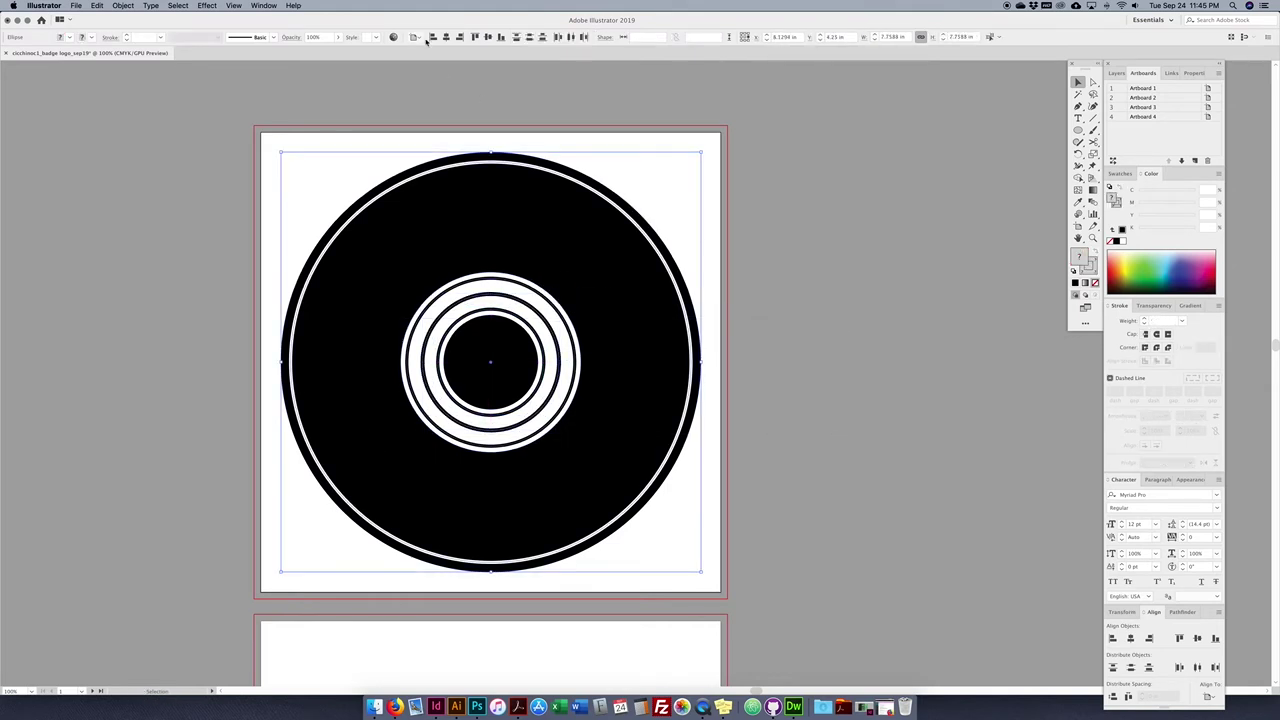
left_click(829, 271)
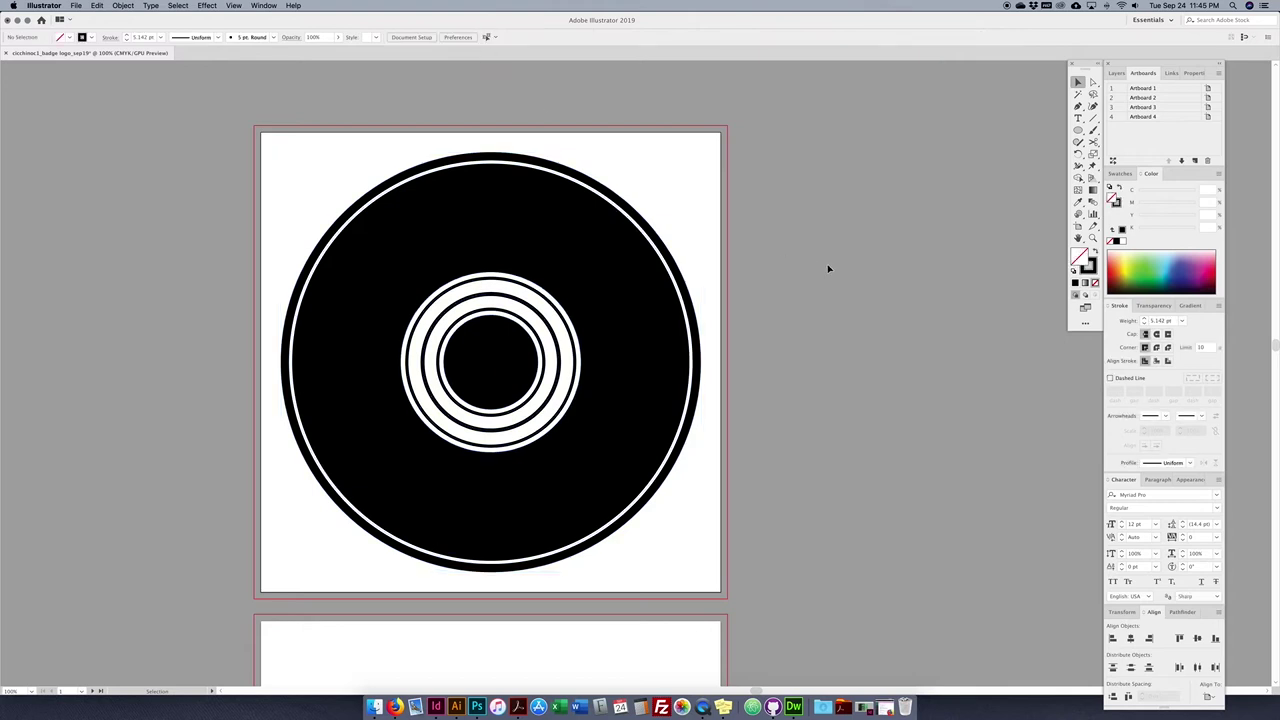
- Make the middle black ring a dashed line with a 0 pt dash and a 17 pt gap
left_click(523, 307)
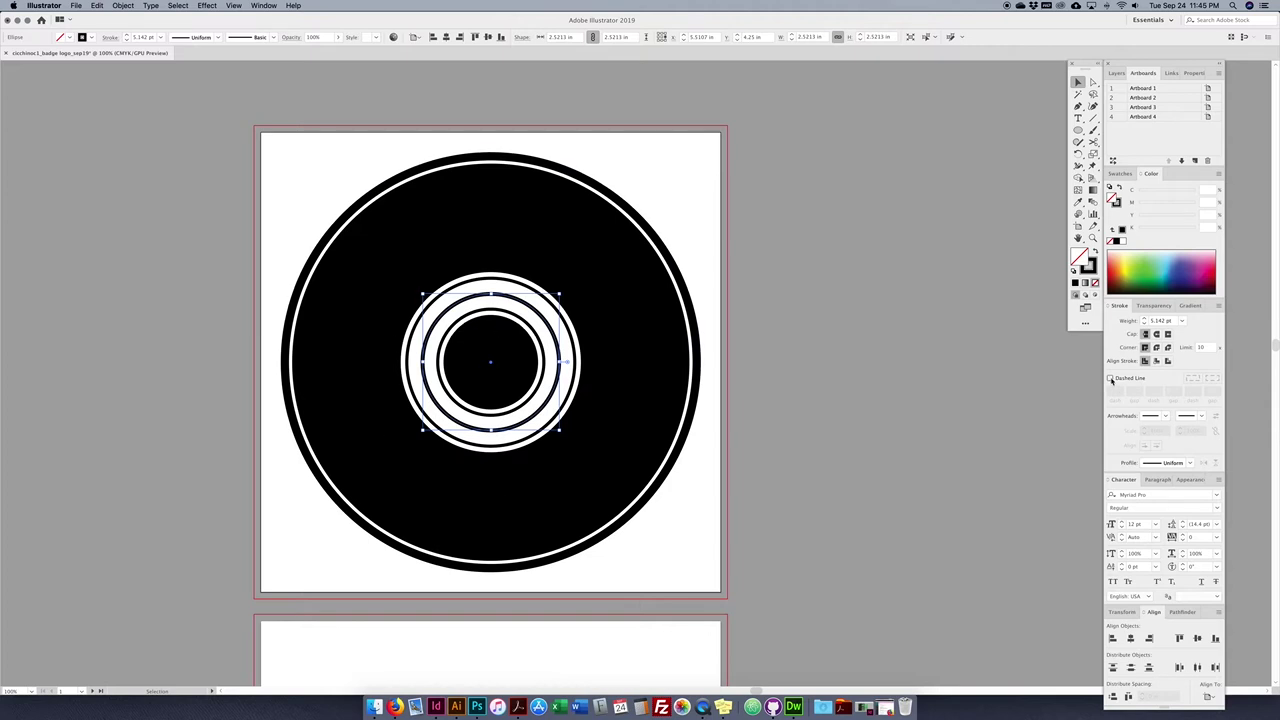
left_click(1110, 379)
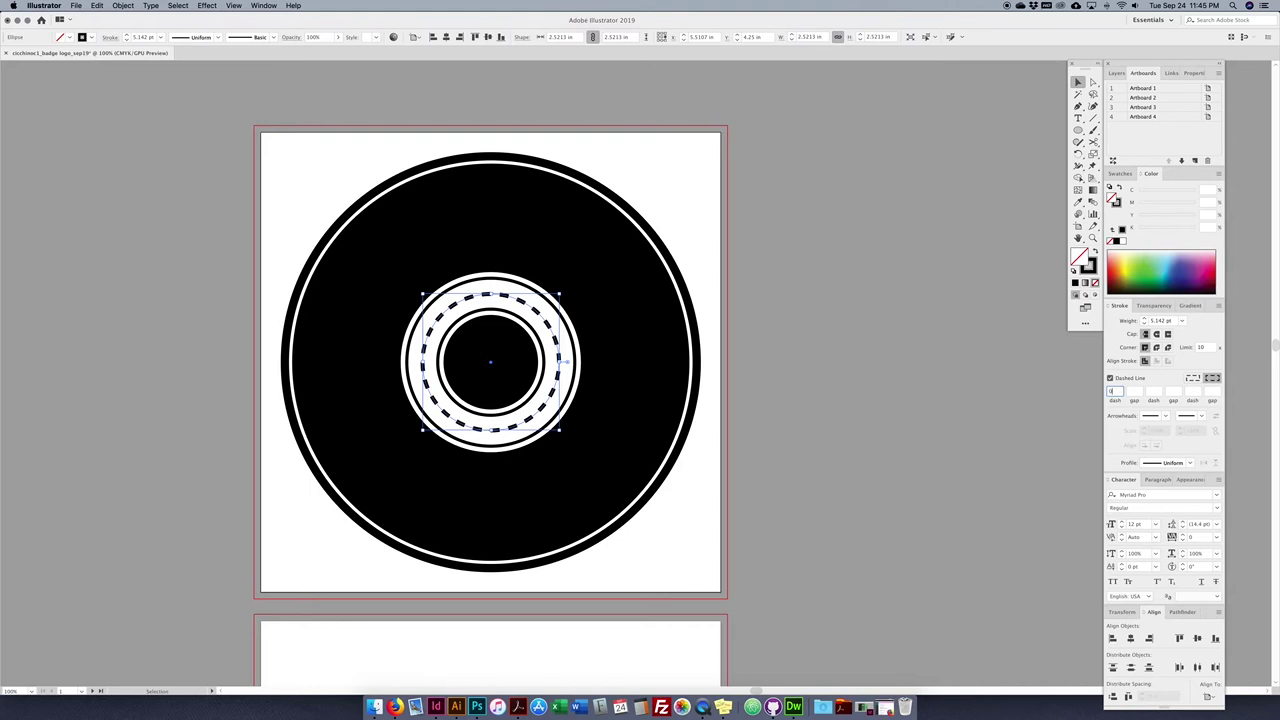
type("0")
left_click(1130, 391)
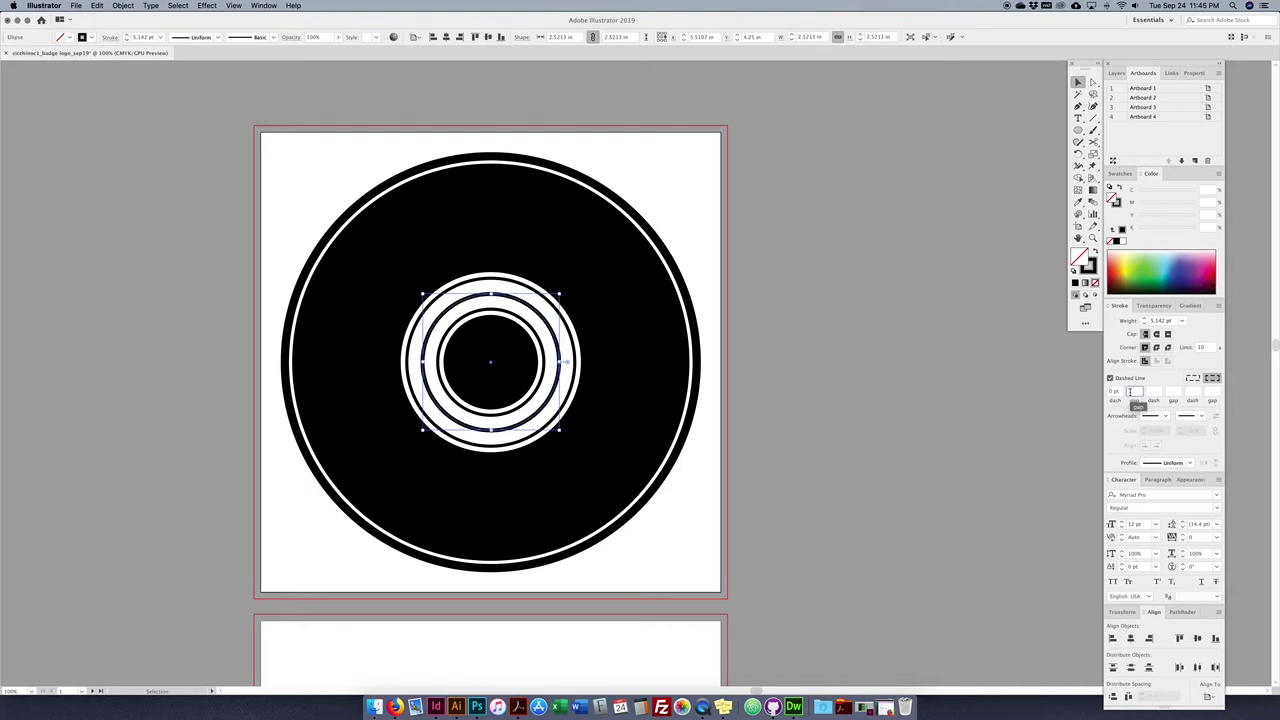
type("17")
key("Return")
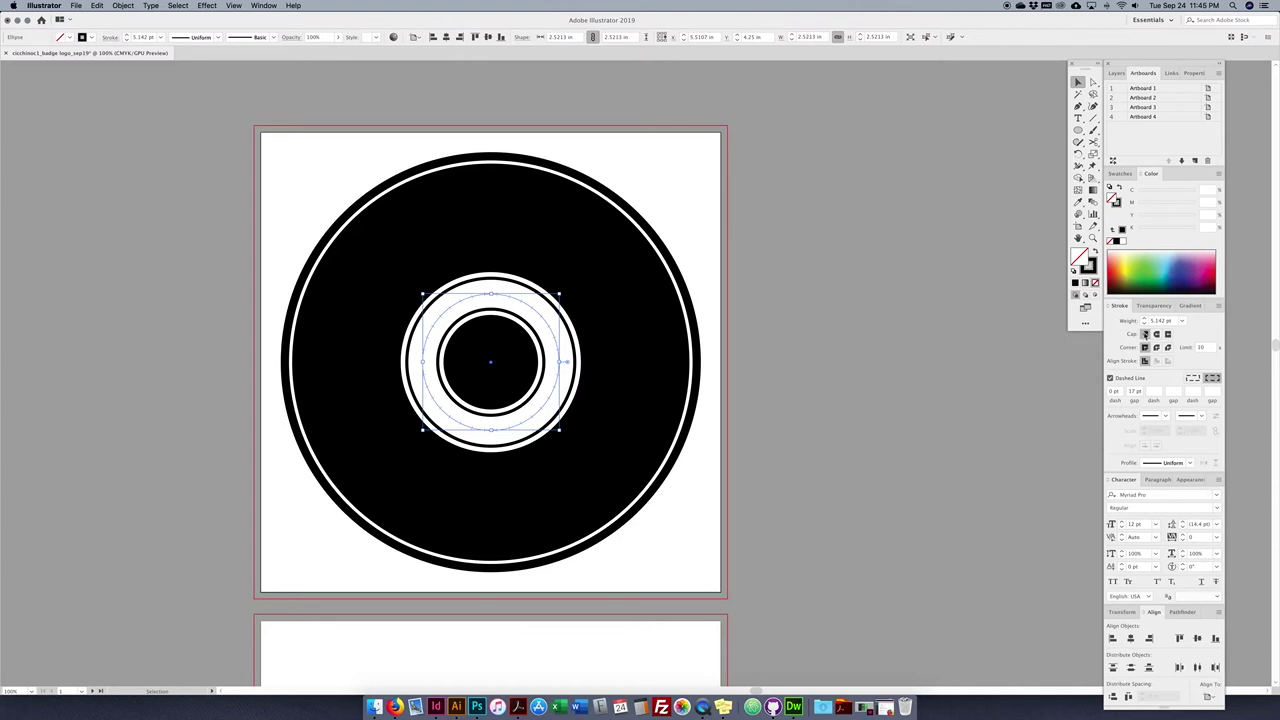
- Turn the dashed ring into dots with round caps and an 8 pt stroke weight
left_click(1156, 335)
left_click(1173, 322)
type("8")
key("Return")
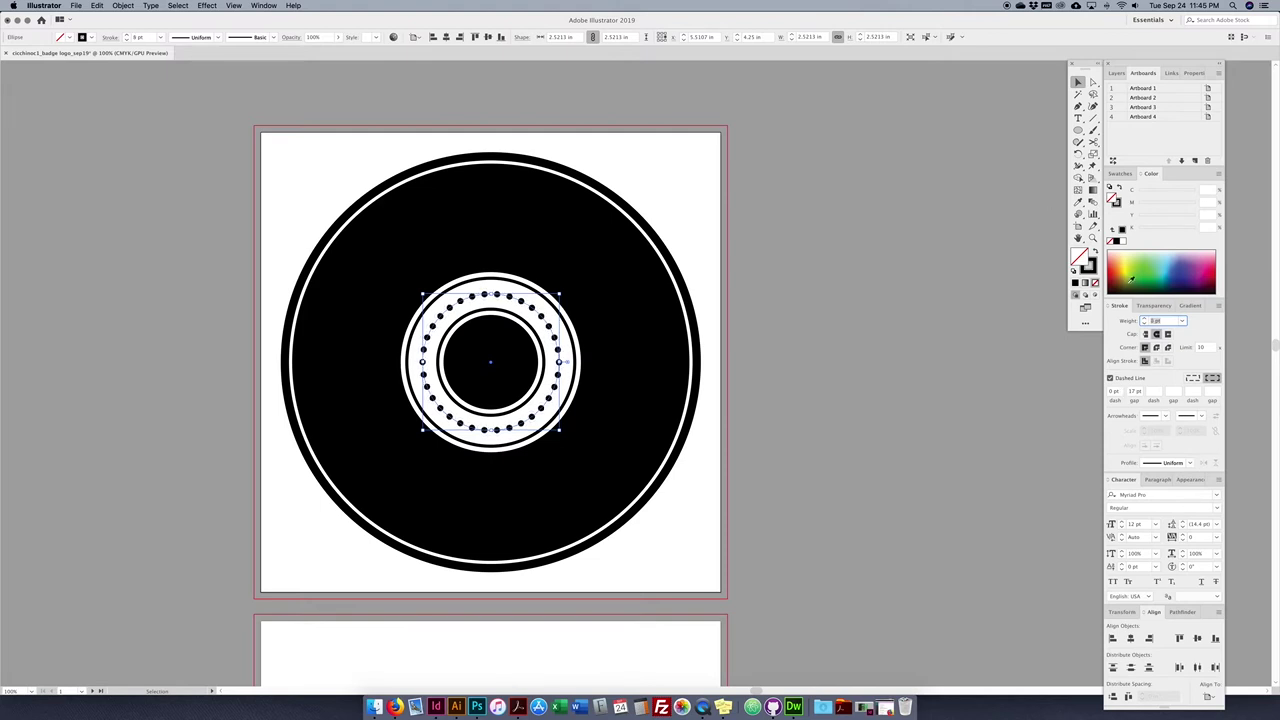
left_click(923, 180)
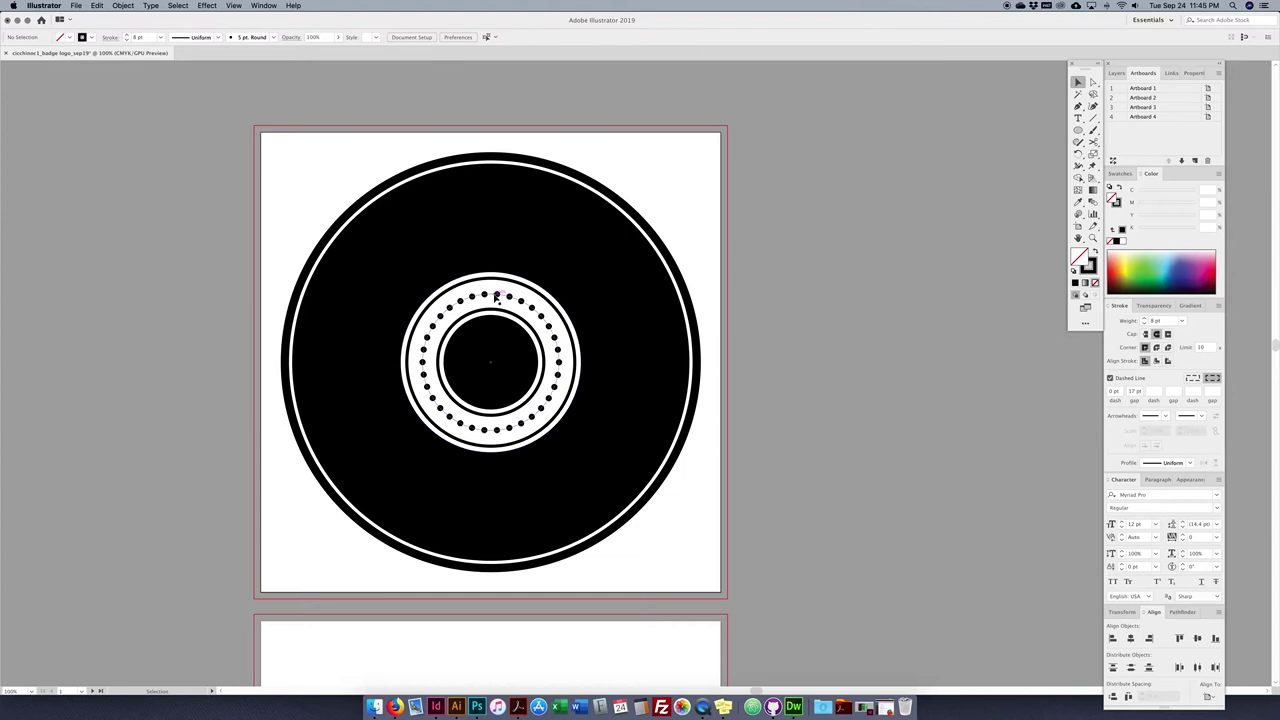
- Duplicate the outer white ring and shrink the copy from its center to about 5.28 in wide
left_click(547, 178)
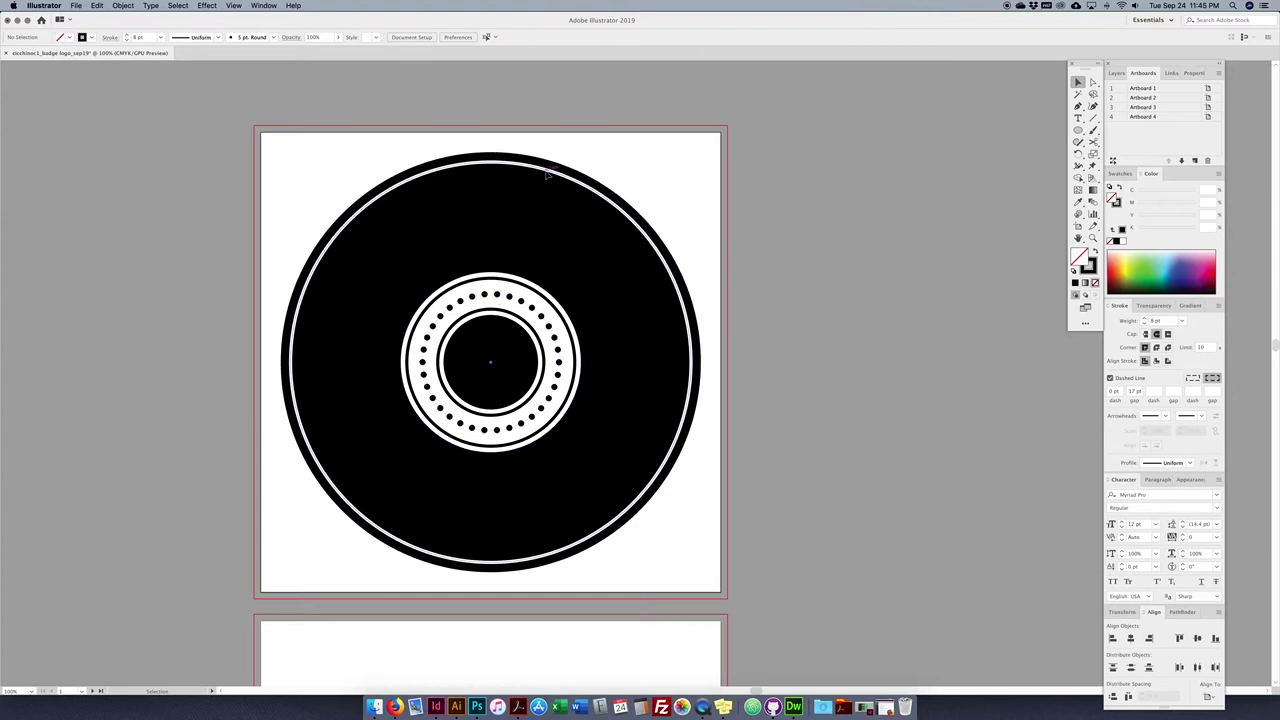
key("a")
key("v")
left_click(597, 150)
left_click(584, 186)
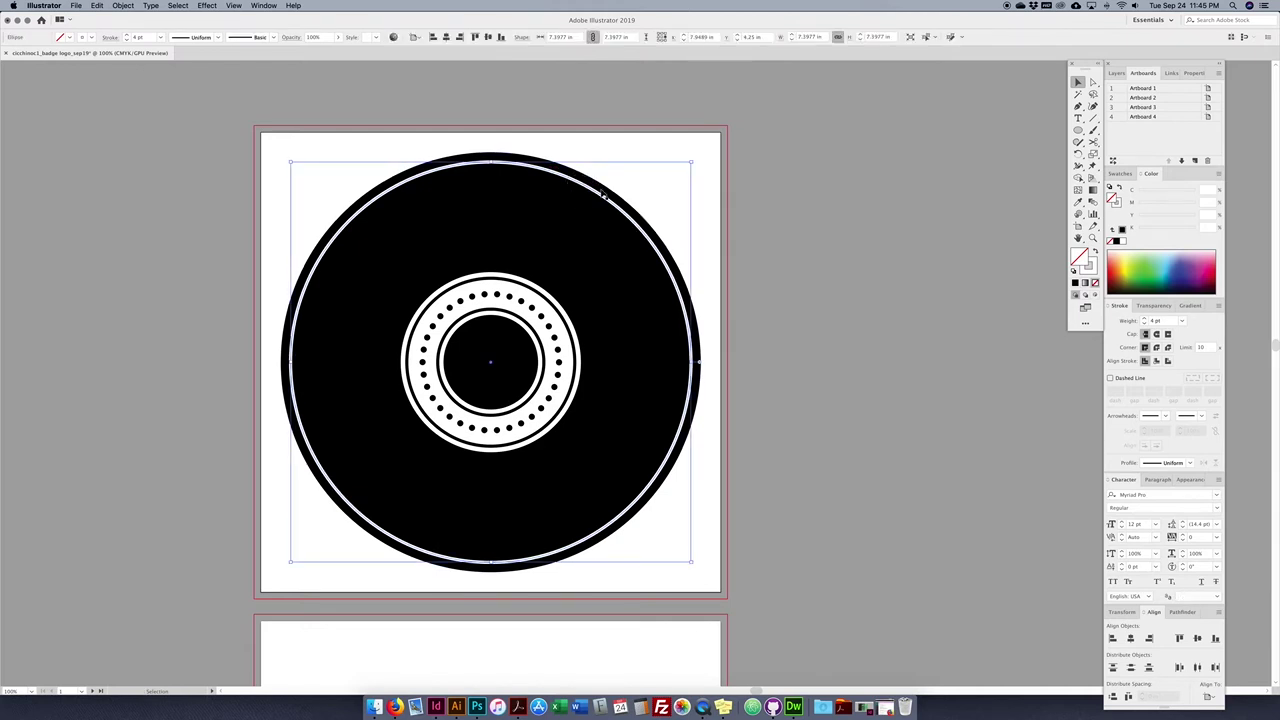
key("a")
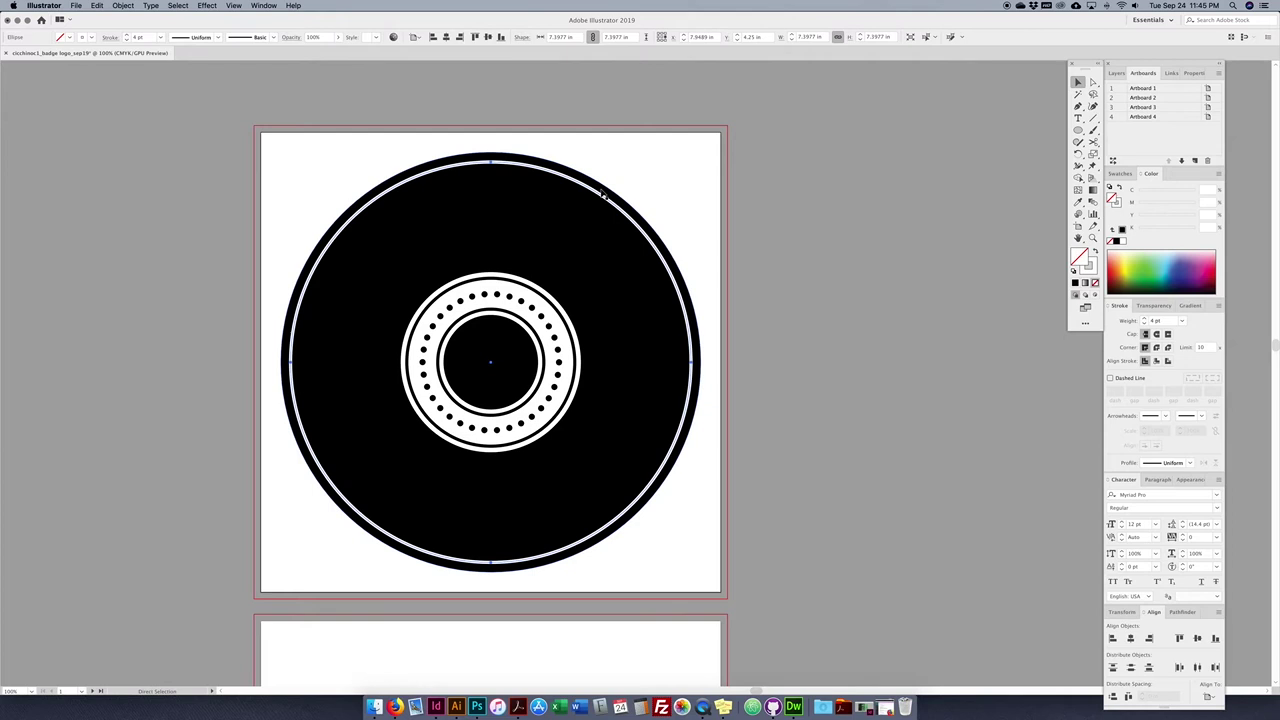
mouse_move(689, 160)
left_mouse_down()
mouse_move(640, 205)
mouse_move(632, 195)
mouse_move(636, 216)
left_mouse_up()
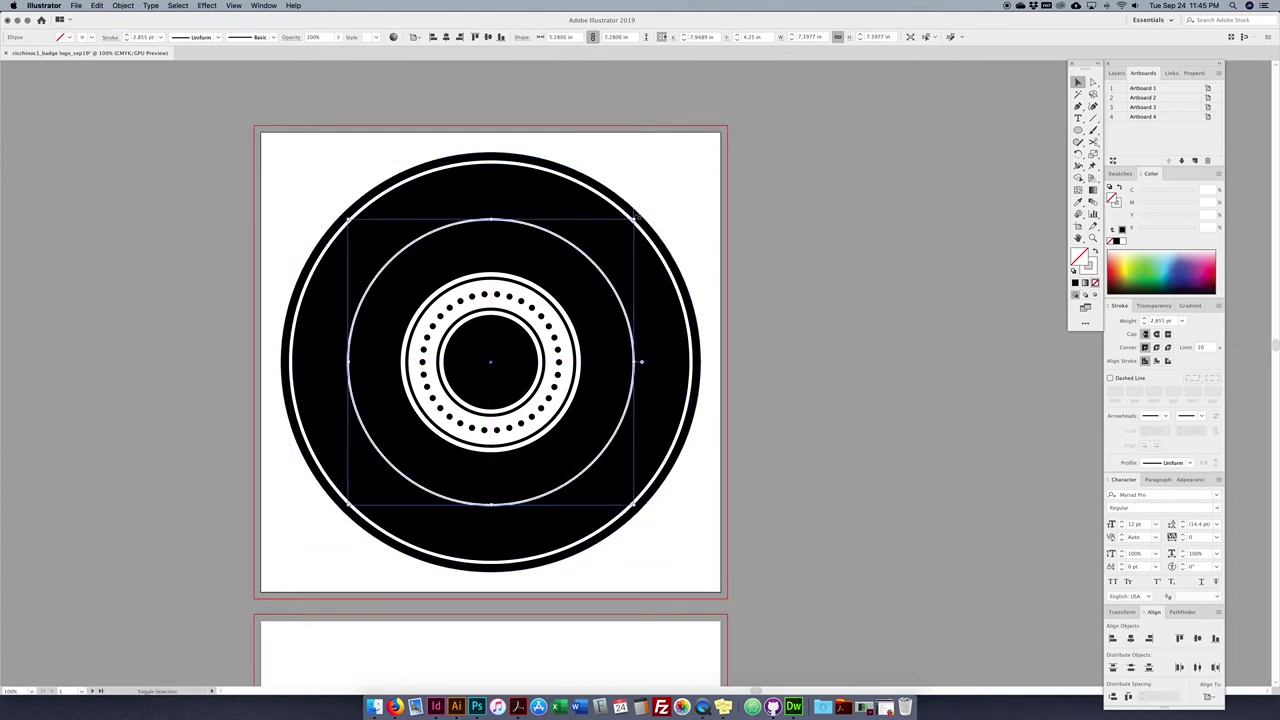
left_click(697, 177)
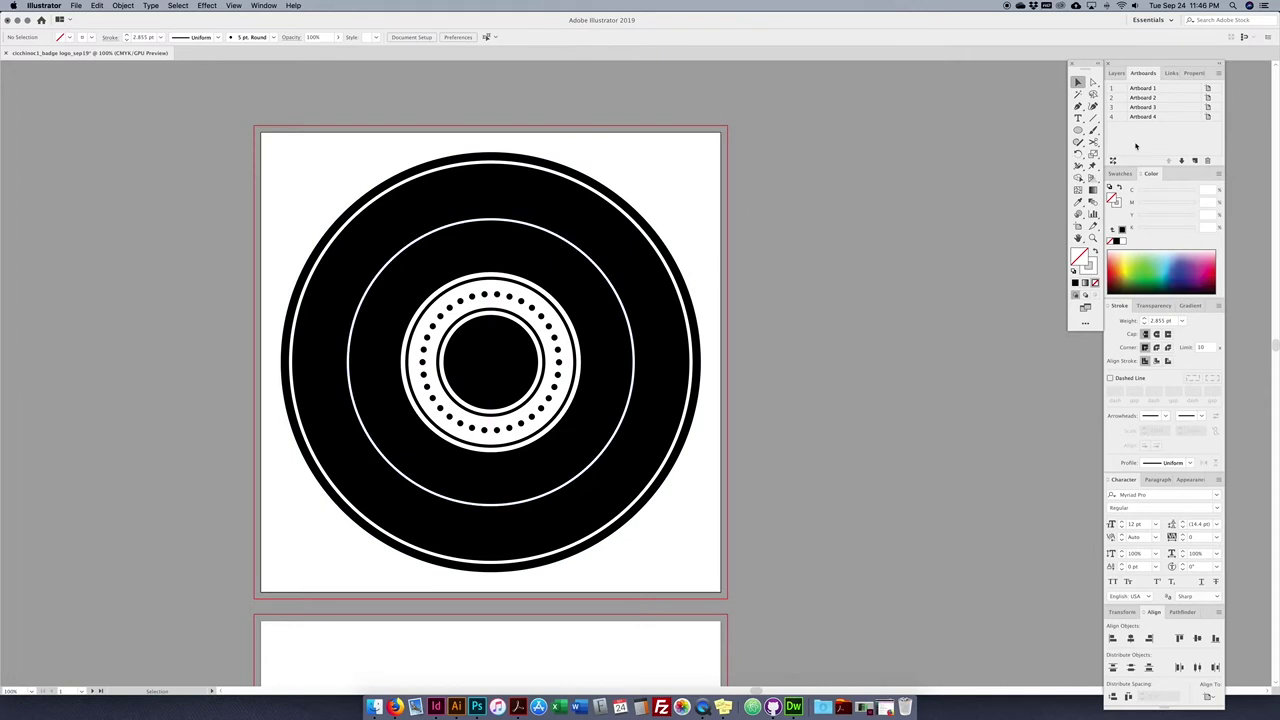
- Use the Type on a Path tool to enter the designer's full name along the new inner white ring
left_click(1078, 118)
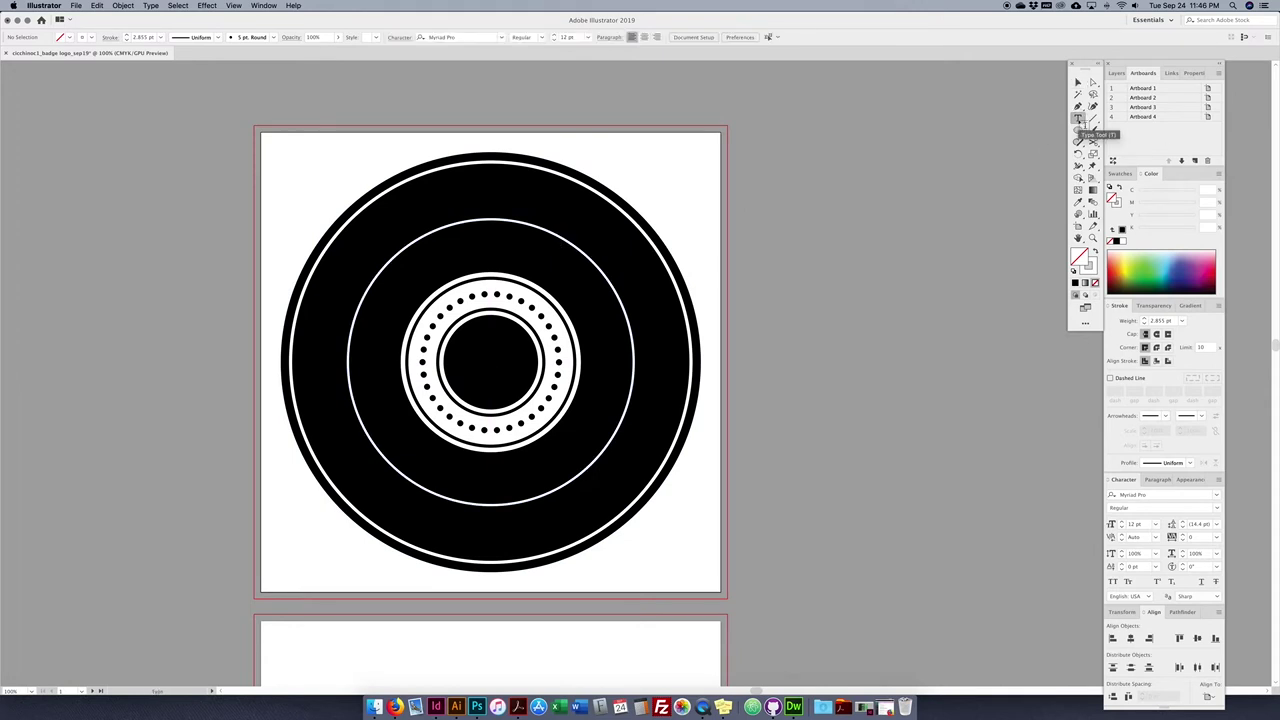
left_click(1079, 119)
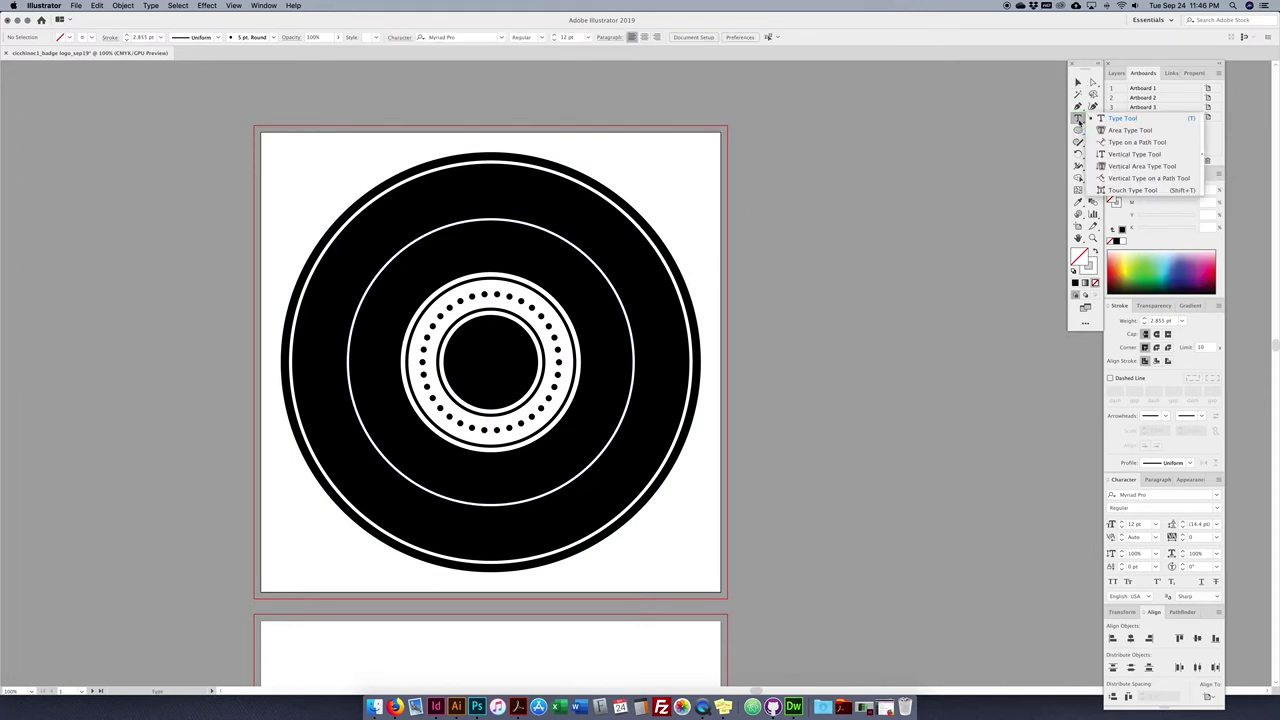
left_click(1123, 143)
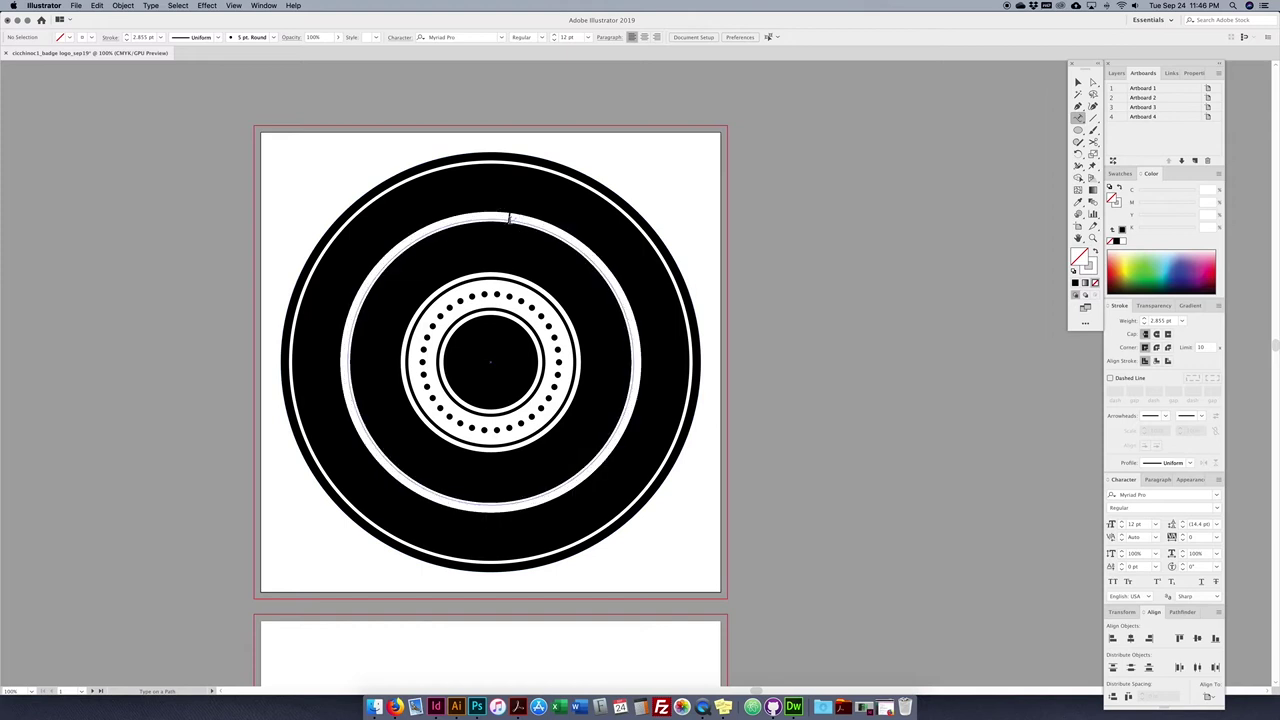
left_click(510, 219)
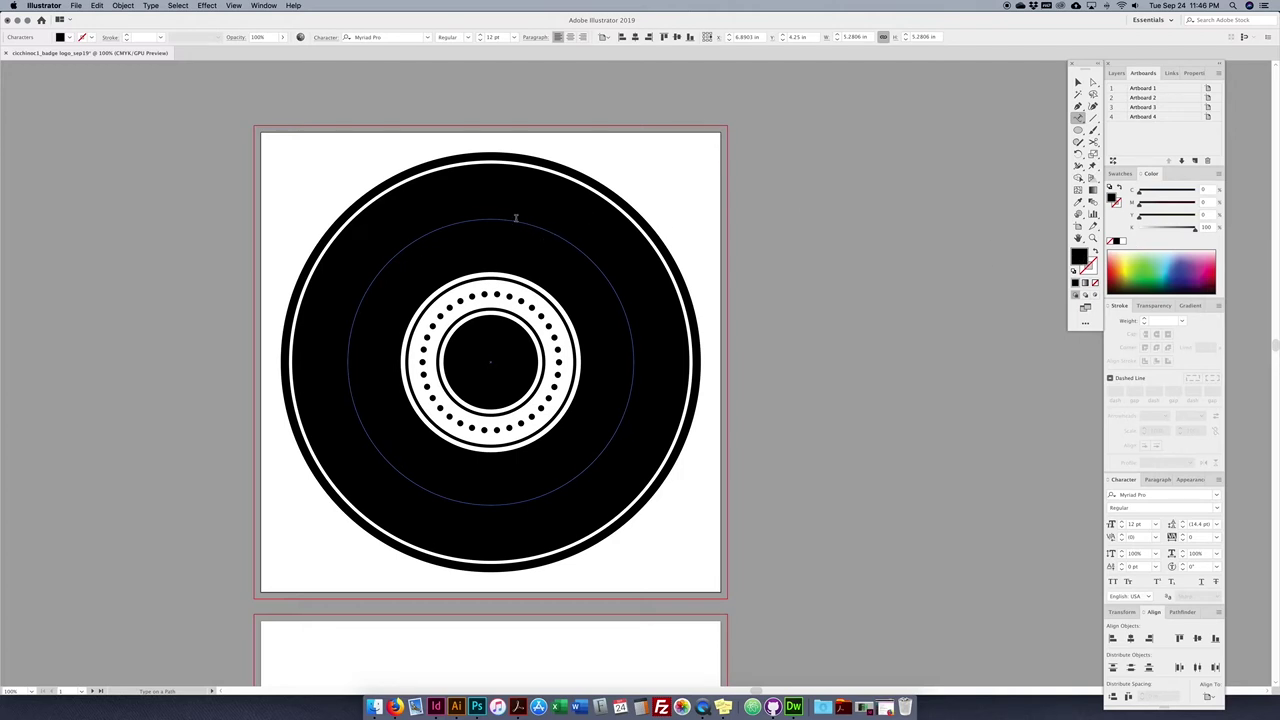
- Select all of the name text on the path and fill it with white
key("super+a")
left_click(1123, 242)
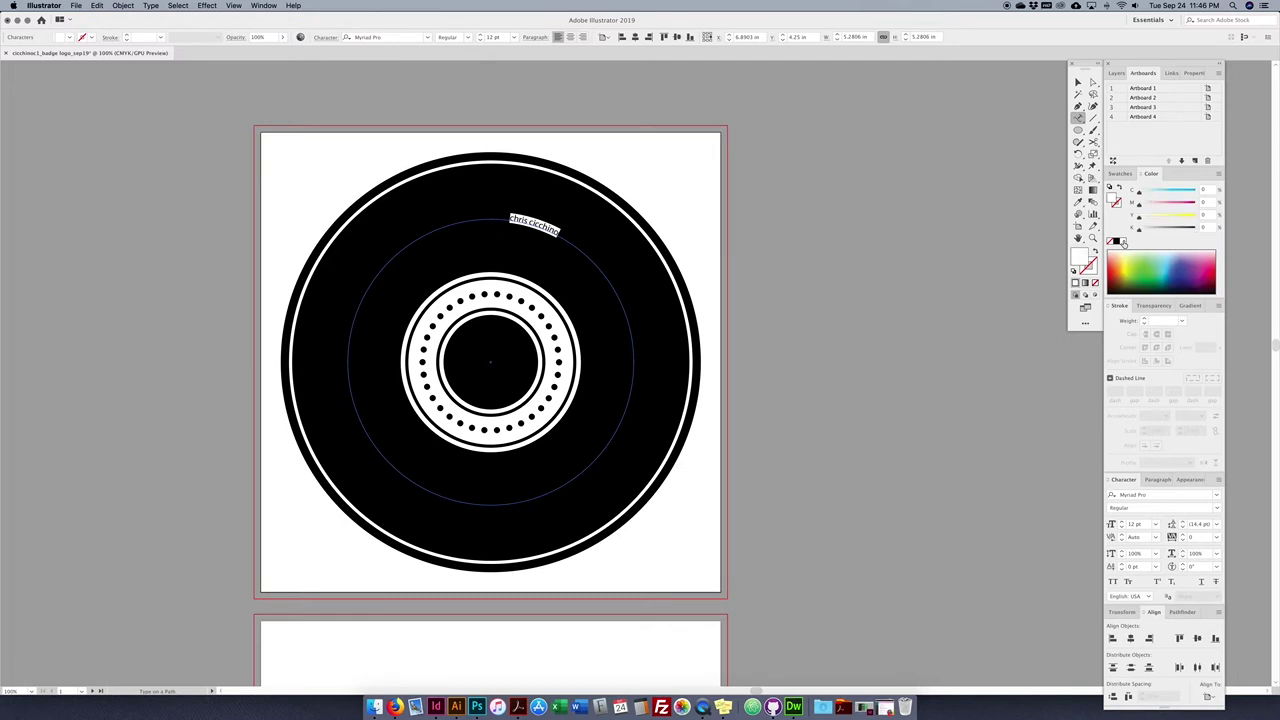
left_click(1121, 173)
left_click(1151, 174)
double_click(1080, 257)
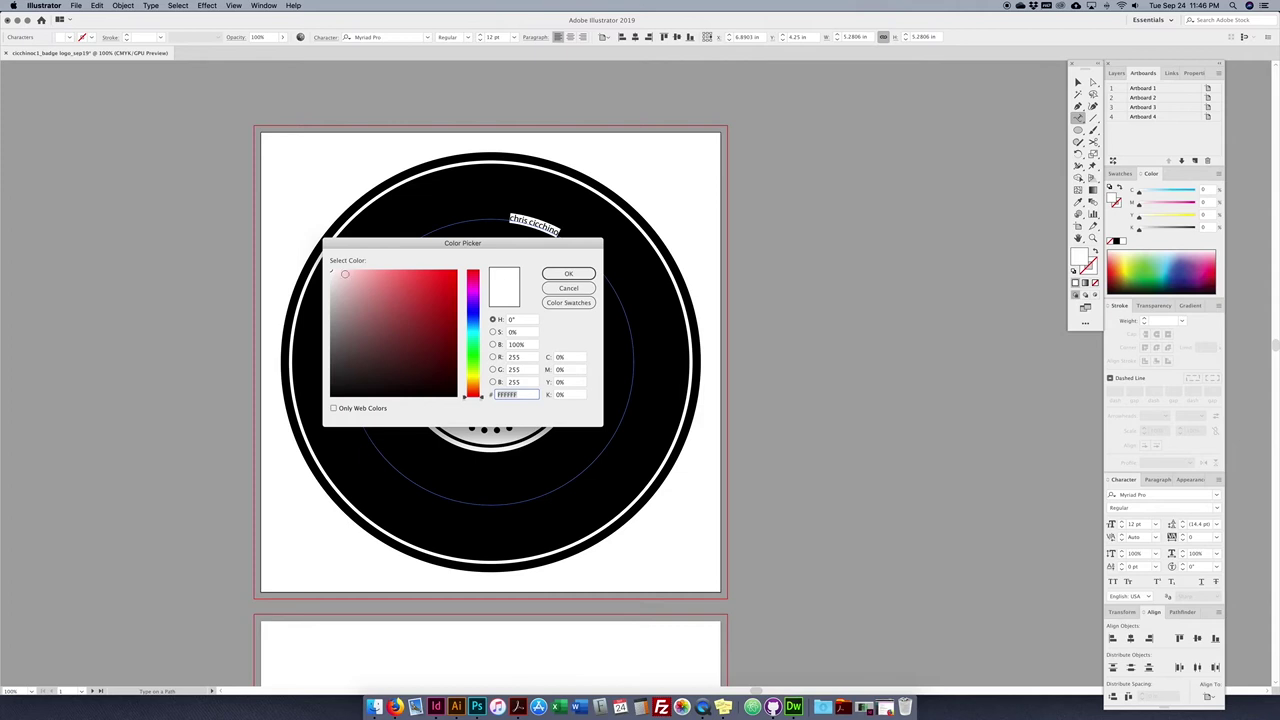
left_click(568, 274)
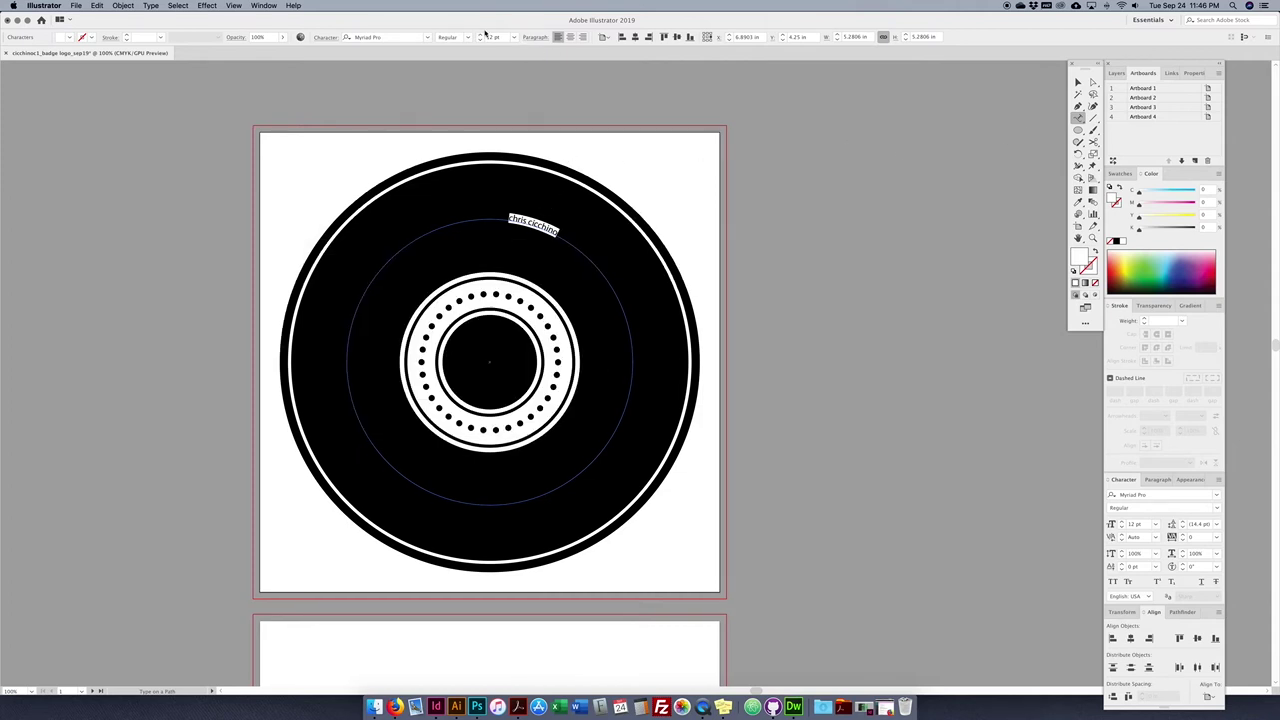
- Center-align the path text and slide it around the circle to the top center of the badge
left_click(570, 37)
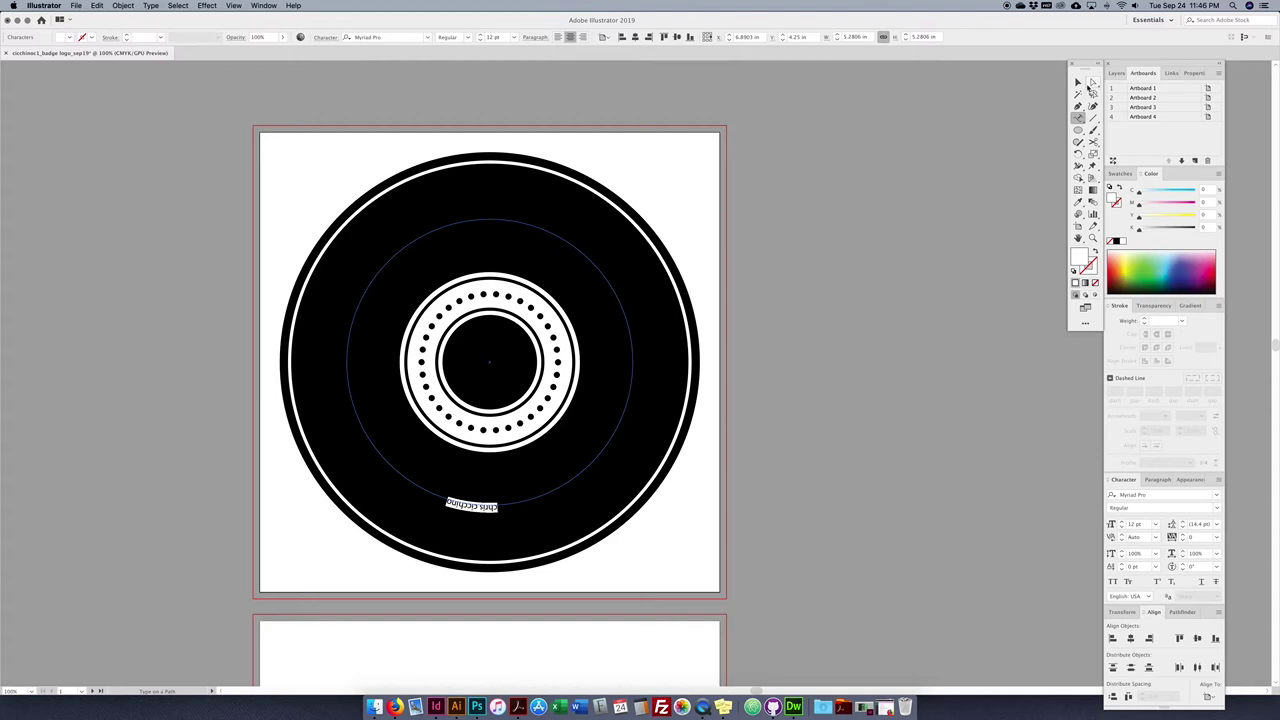
left_click(1078, 82)
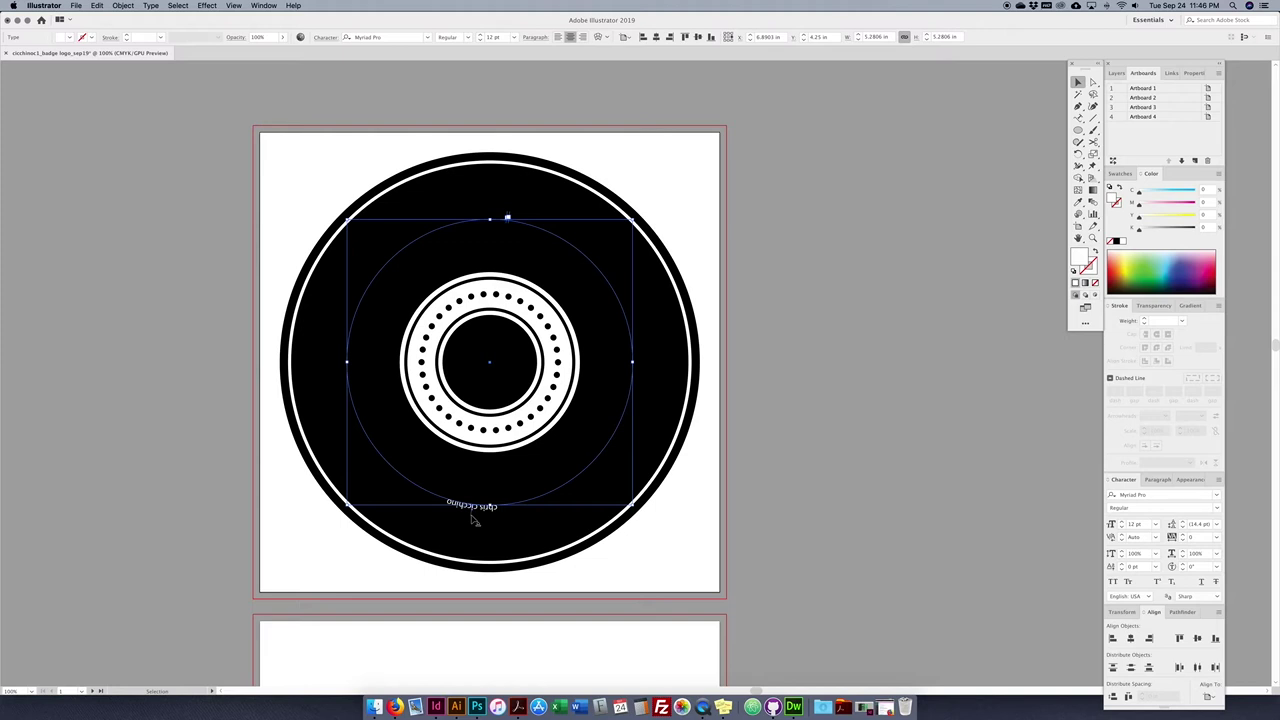
left_click_drag(474, 519, 487, 216)
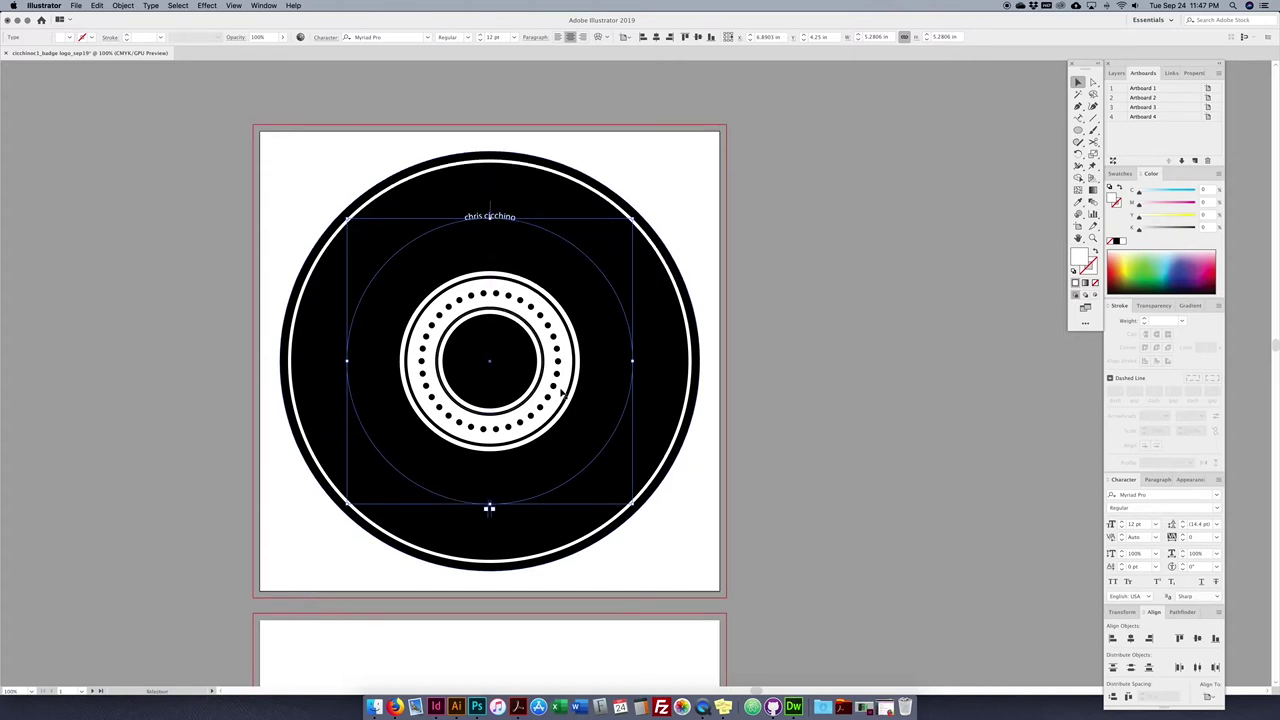
- Select the whole name on the path and set its font to Helvetica Neue Condensed Black
double_click(514, 221)
key("super+a")
scroll(500, 205, "right", 1)
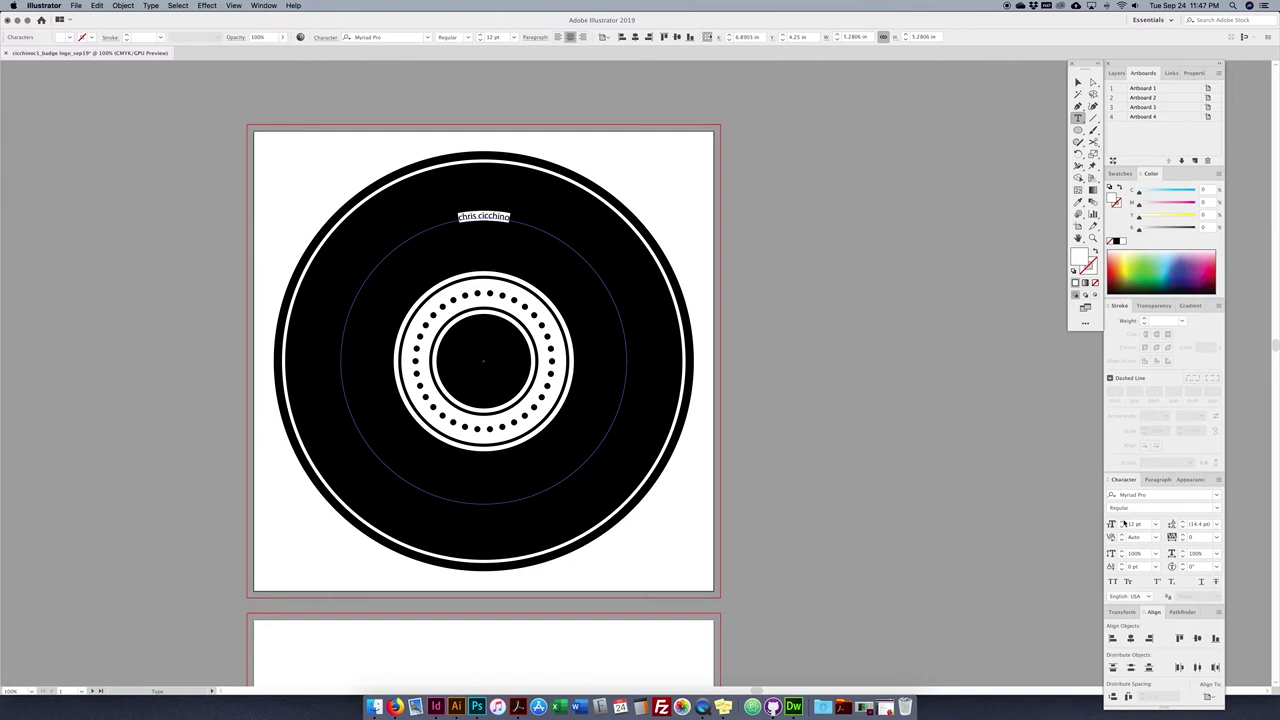
left_click(1215, 497)
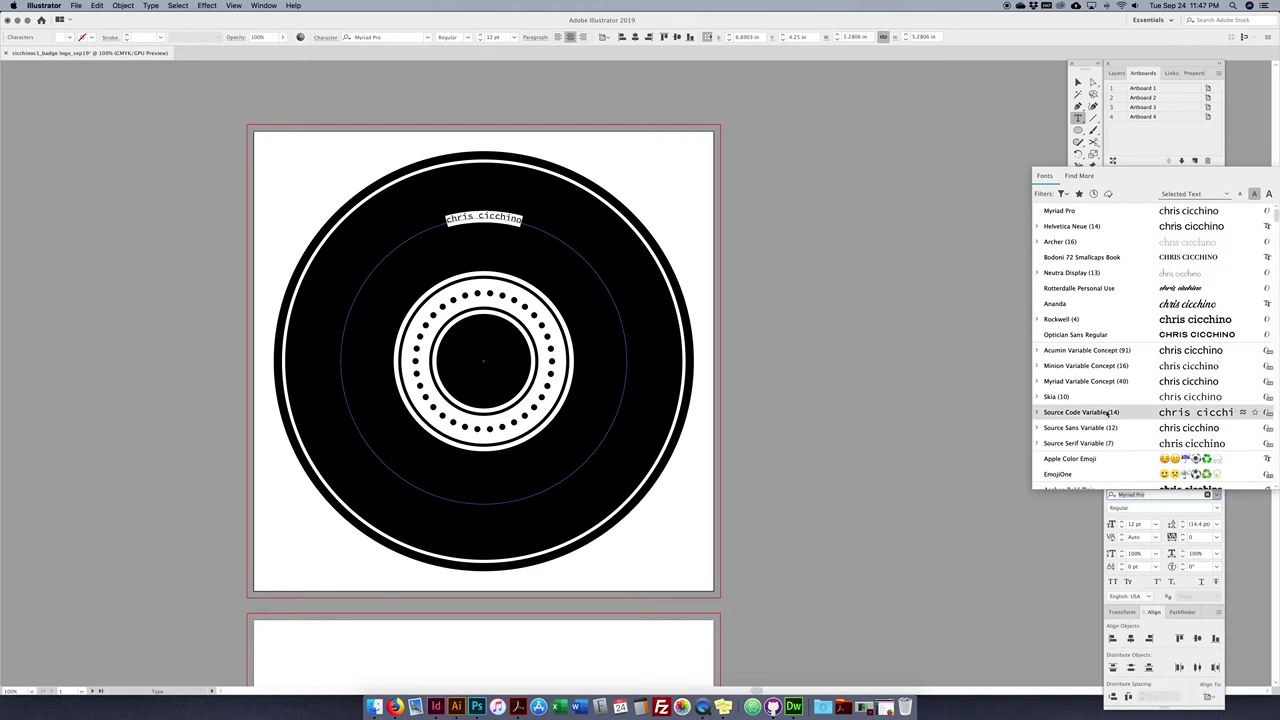
left_click(1038, 227)
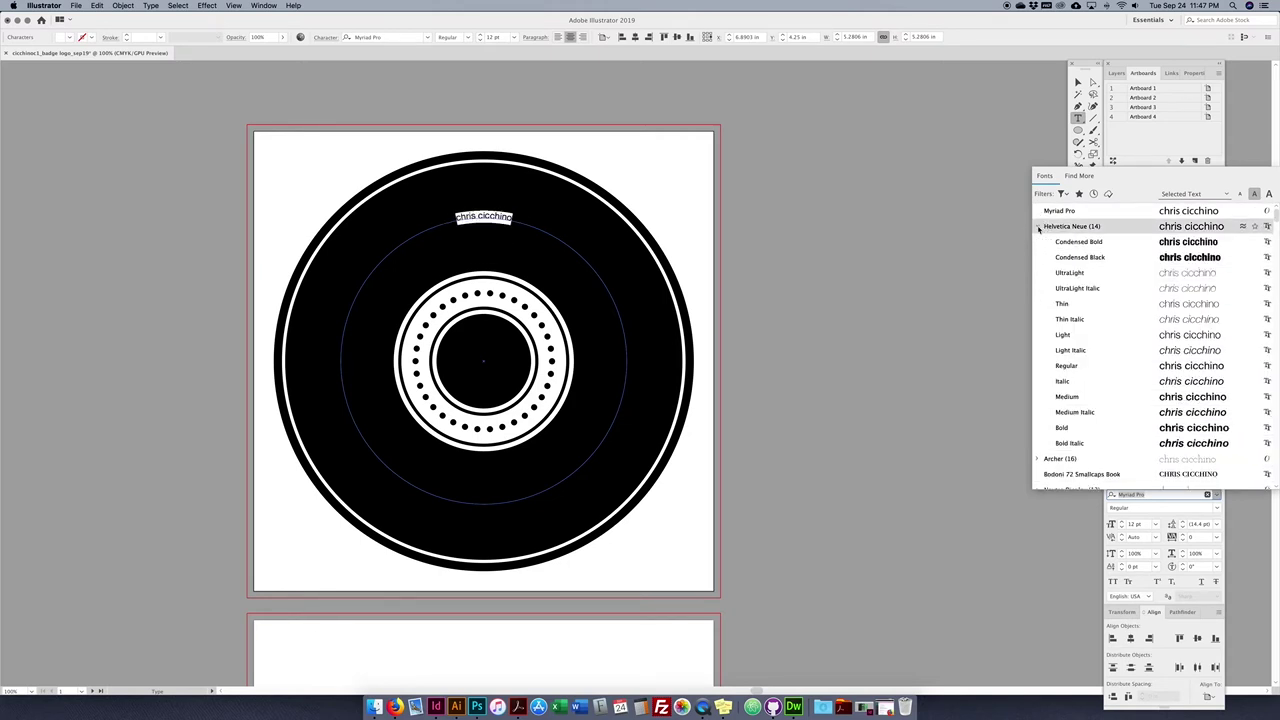
left_click(1064, 258)
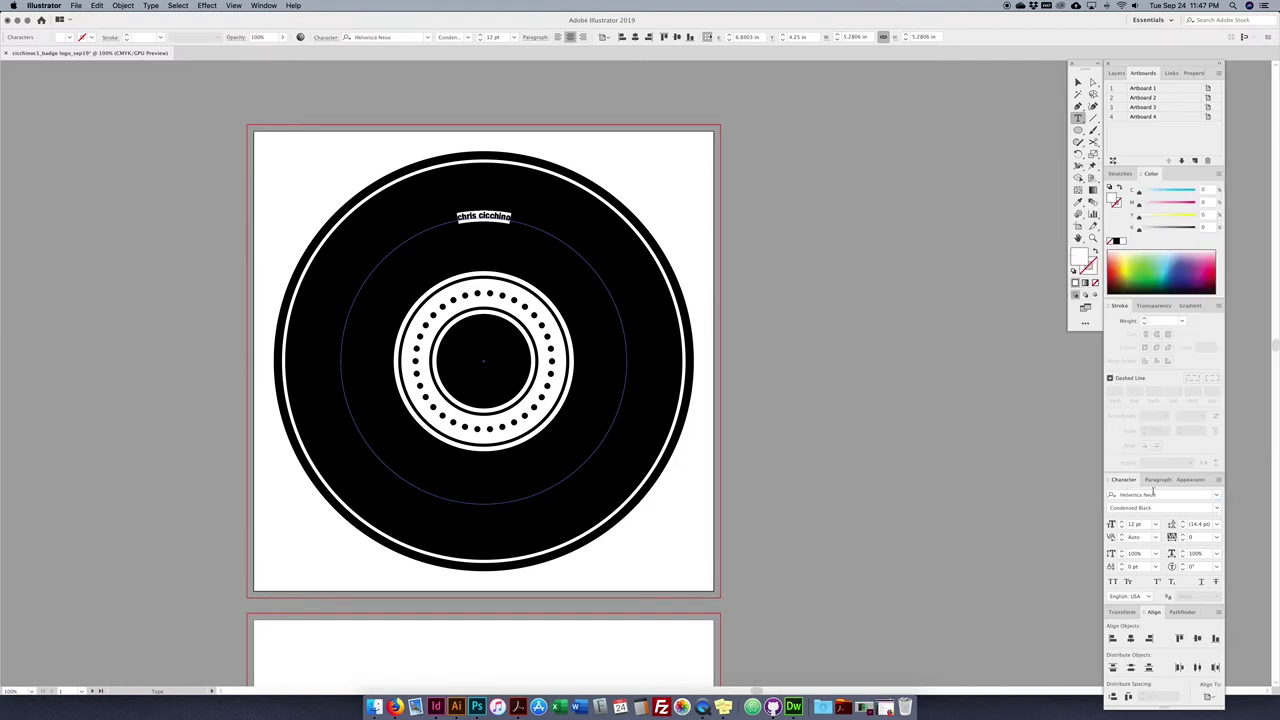
- Set the font size of the name on the path to 60 pt
left_click(1217, 511)
left_click(1217, 511)
double_click(1134, 524)
type("40")
key("Return")
key("shift+Up")
key("shift+Up")
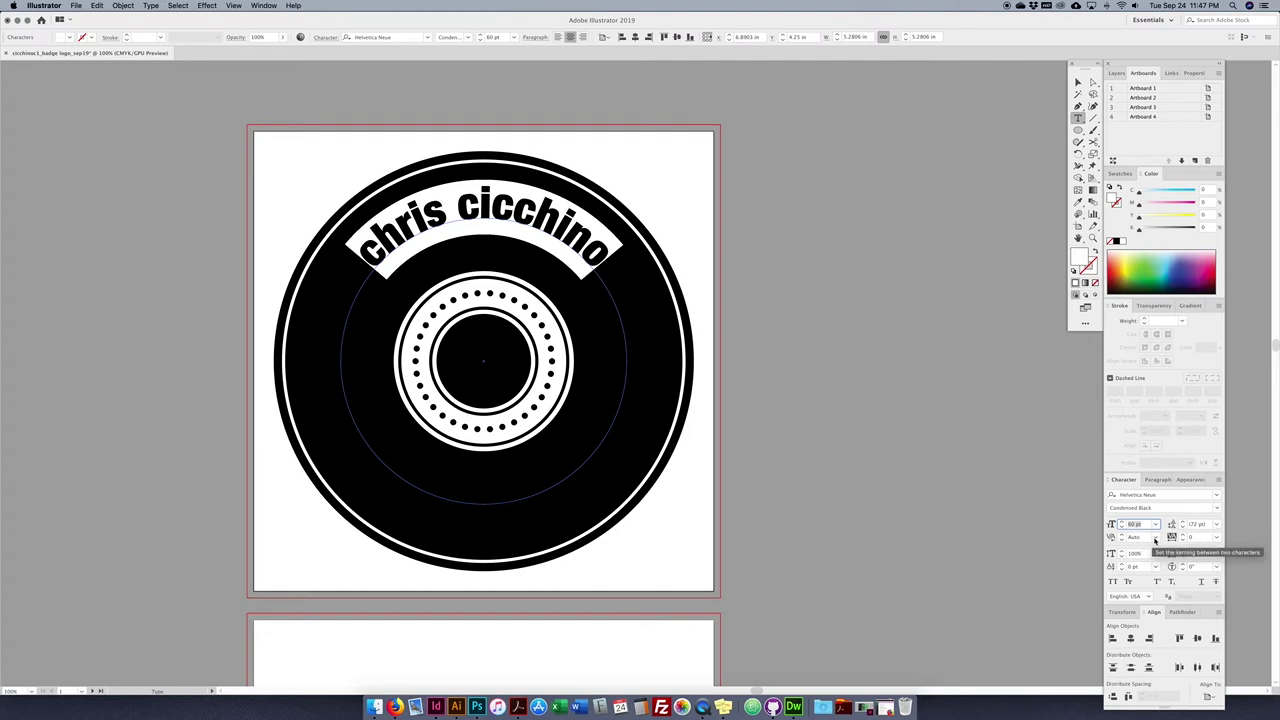
- Try adjusting the kerning between the first two letters of the surname
left_click(480, 211)
left_click(1117, 537)
key("shift+Up")
key("shift+Up")
key("shift+Up")
key("shift+Up")
key("shift+Up")
key("shift+Up")
key("shift+Up")
key("shift+Up")
key("shift+Up")
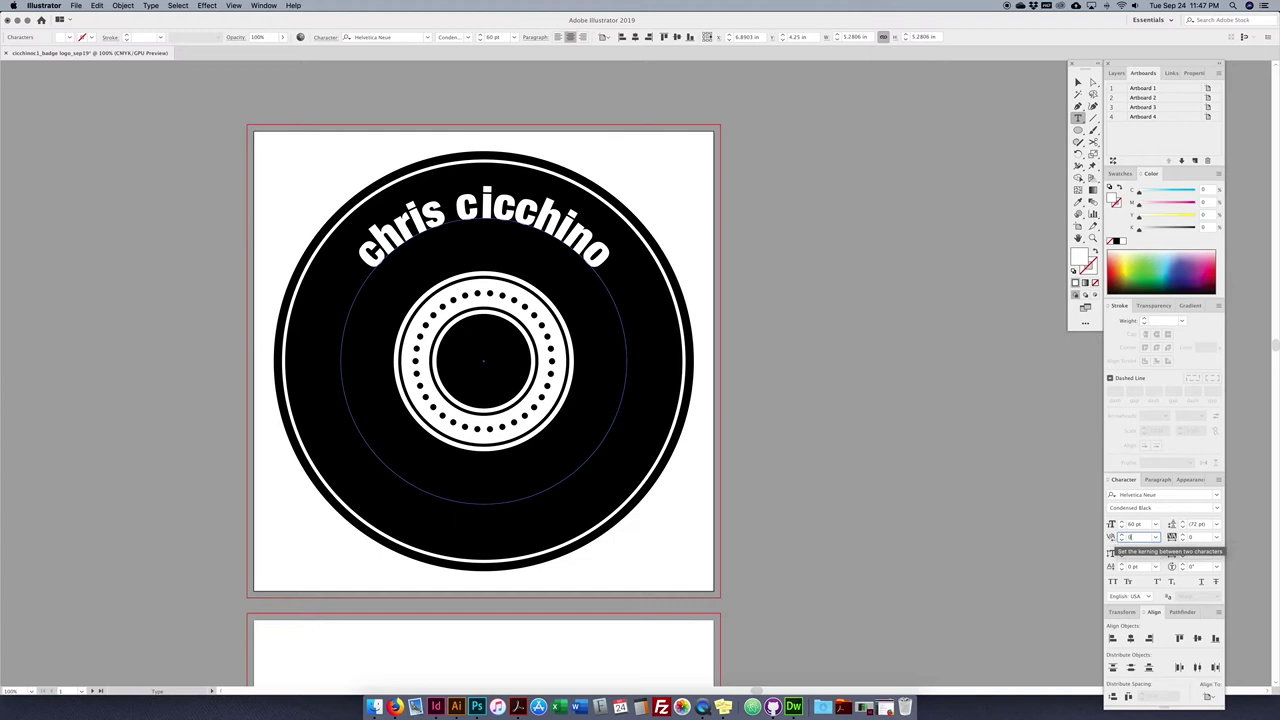
- Select the whole name on the path and set its kerning to Optical
left_click(566, 239)
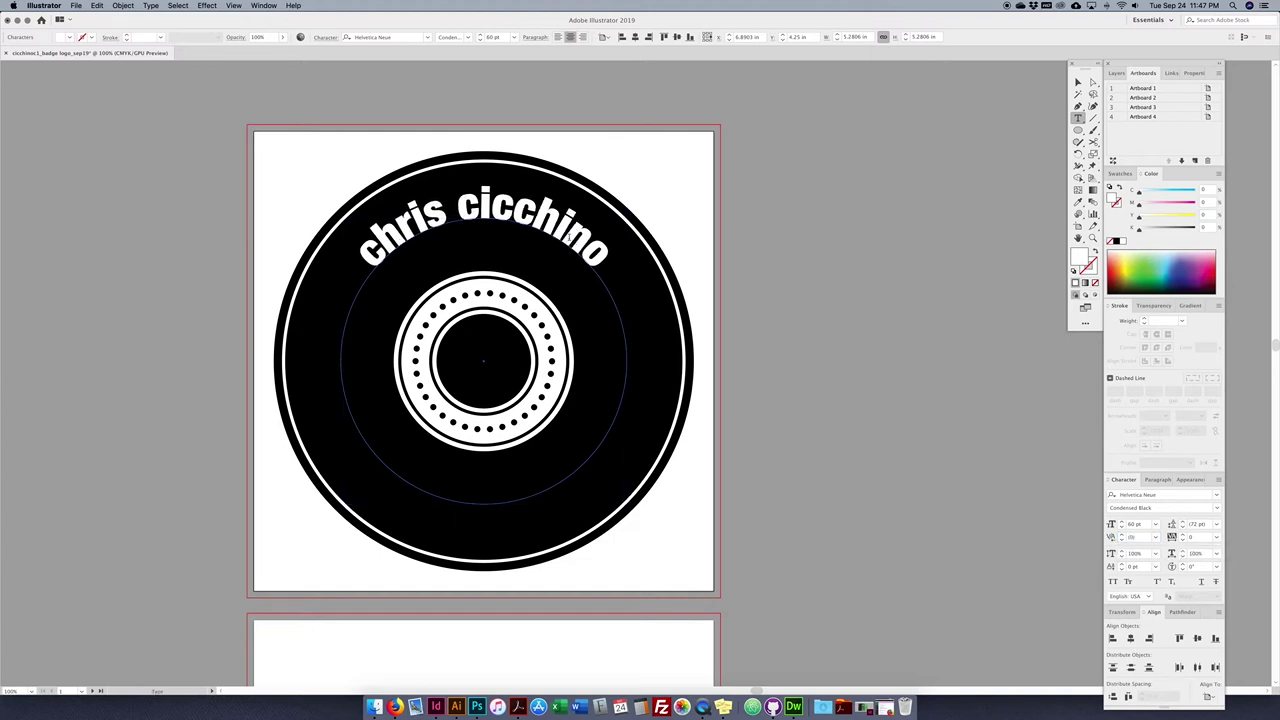
key("super+a")
left_click(1157, 538)
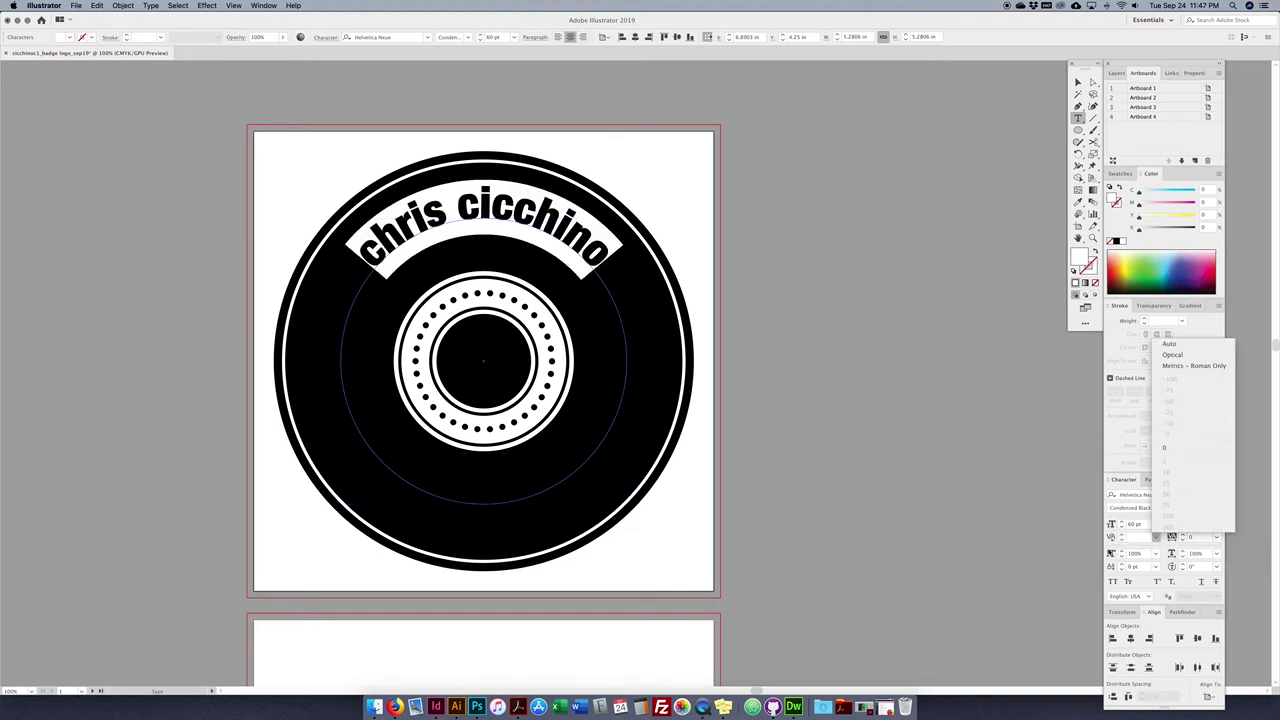
left_click(1166, 360)
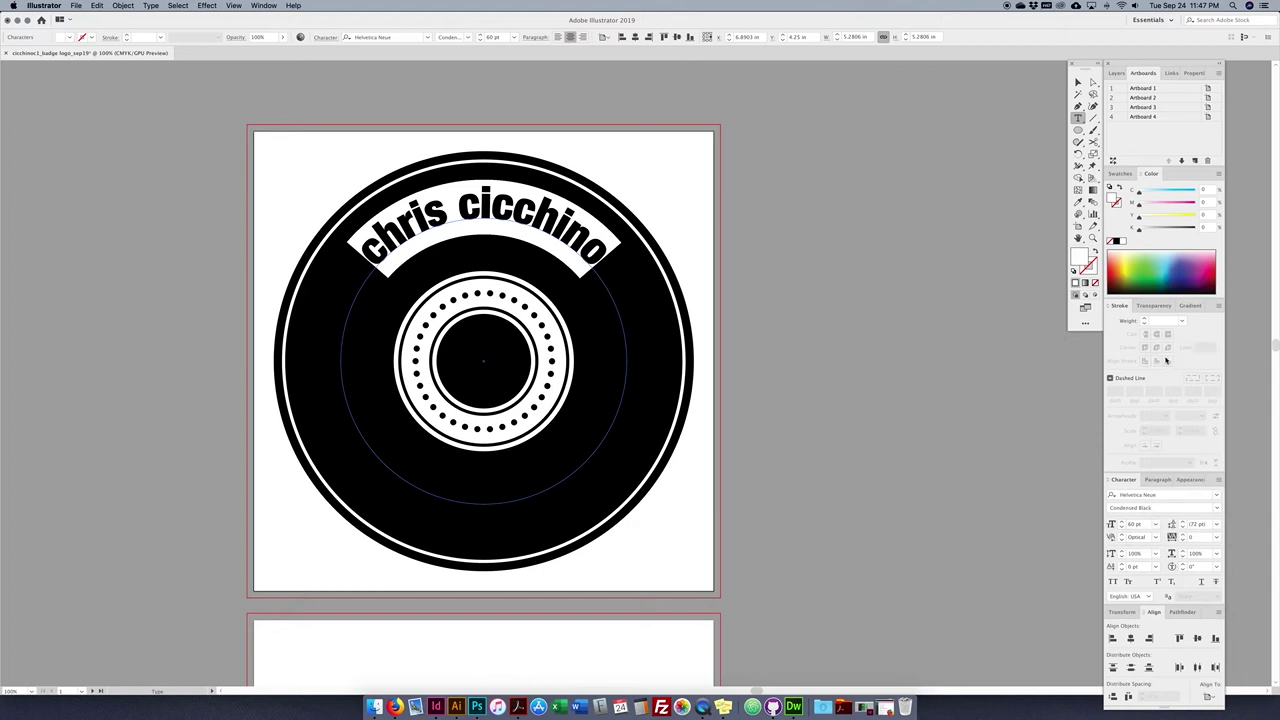
- Increase the tracking of the whole name to 130
left_click(1174, 538)
key("shift+Up")
key("shift+Up")
key("shift+Up")
key("shift+Up")
key("shift+Up")
key("shift+Up")
key("shift+Up")
key("shift+Up")
key("Up")
key("Up")
key("Up")
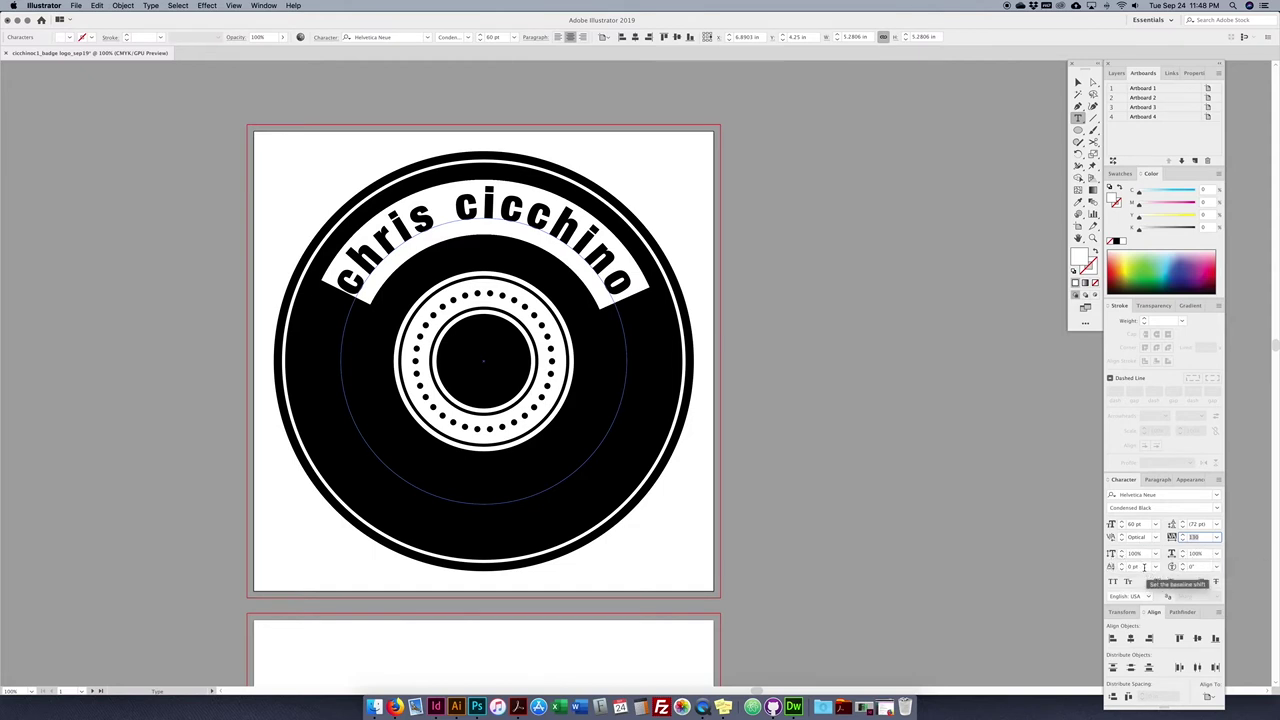
- Try raising and lowering the surname's first letter with baseline shift, and return it to 0 pt
left_click_drag(456, 208, 482, 208)
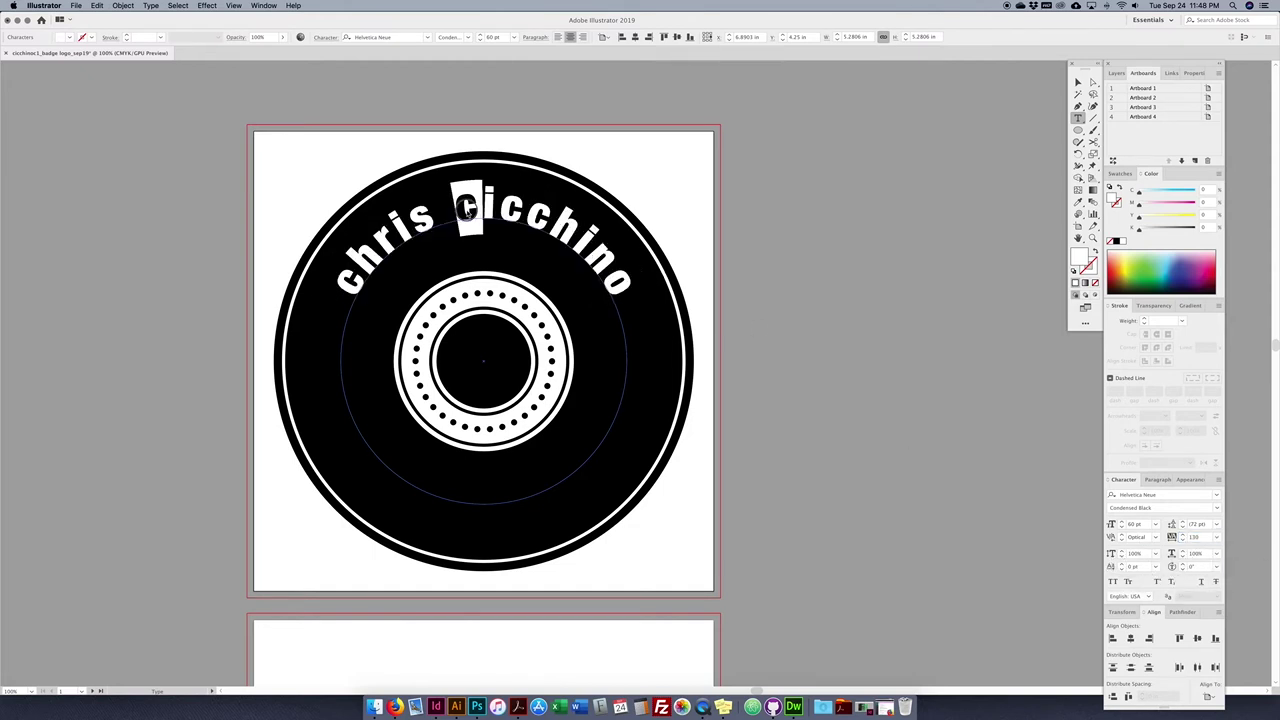
left_click_drag(1147, 567, 1127, 567)
key("shift+Up")
key("shift+Up")
key("shift+Up")
key("shift+Up")
key("shift+Up")
key("shift+Up")
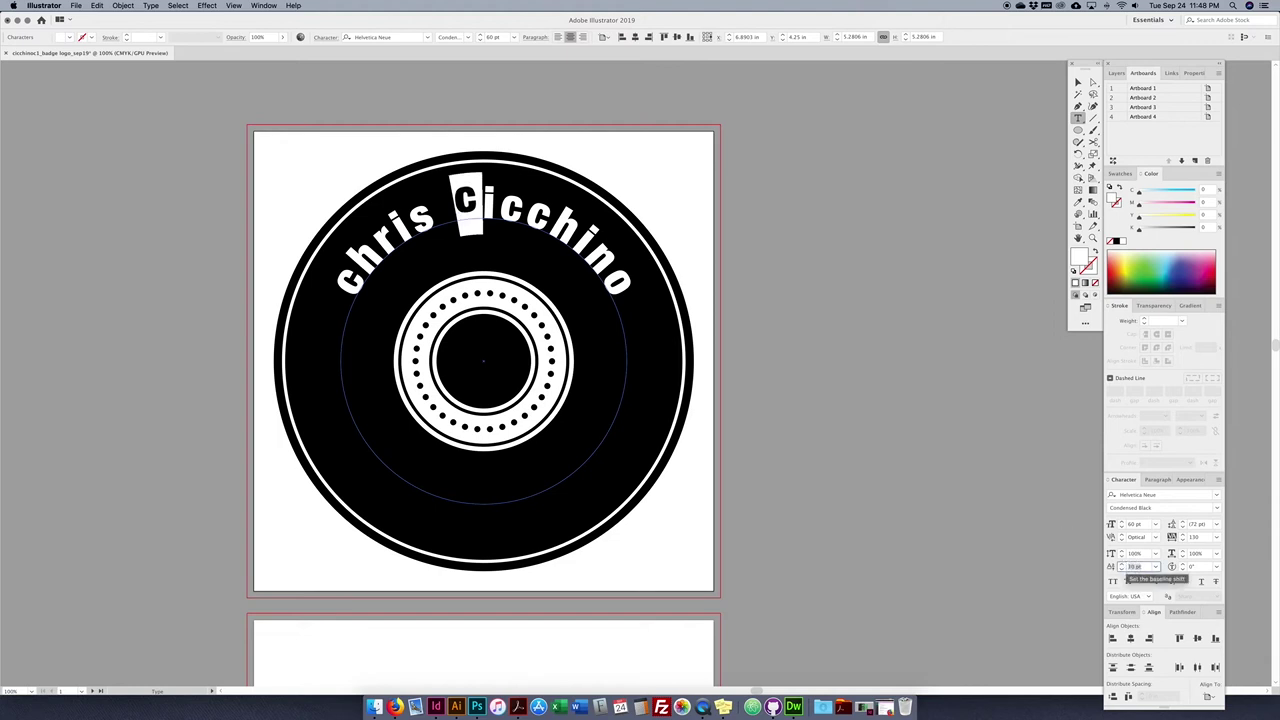
key("shift+Down")
key("shift+Down")
key("shift+Down")
key("shift+Down")
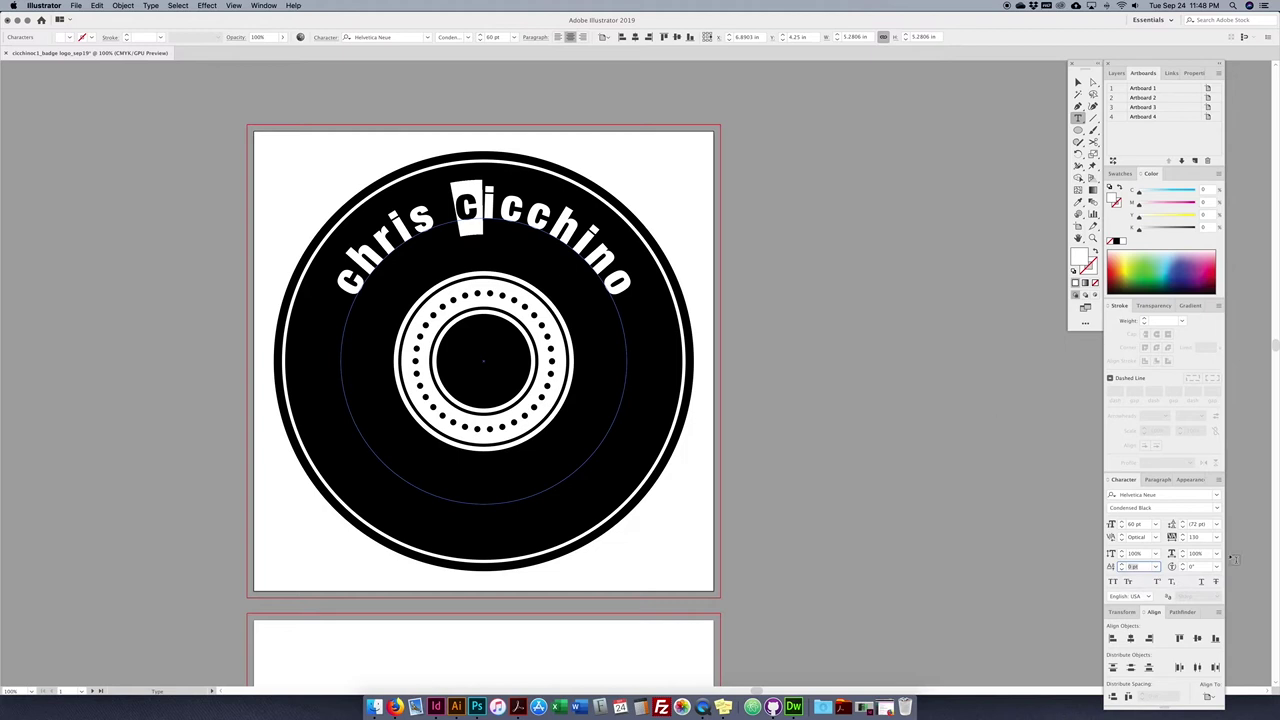
key("shift+Down")
key("shift+Down")
key("shift+Down")
key("shift+Down")
key("shift+Down")
key("shift+Up")
key("shift+Up")
key("shift+Up")
key("shift+Up")
key("shift+Up")
- Try the character rotation on the surname's first letter and return it to 0°
left_click(1174, 568)
key("shift+Up")
key("shift+Up")
key("shift+Up")
key("shift+Up")
key("shift+Up")
key("shift+Down")
key("shift+Down")
key("shift+Down")
key("shift+Down")
key("shift+Down")
- Set the whole name in All Caps and deselect the text
left_click(1112, 581)
key("ctrl+a")
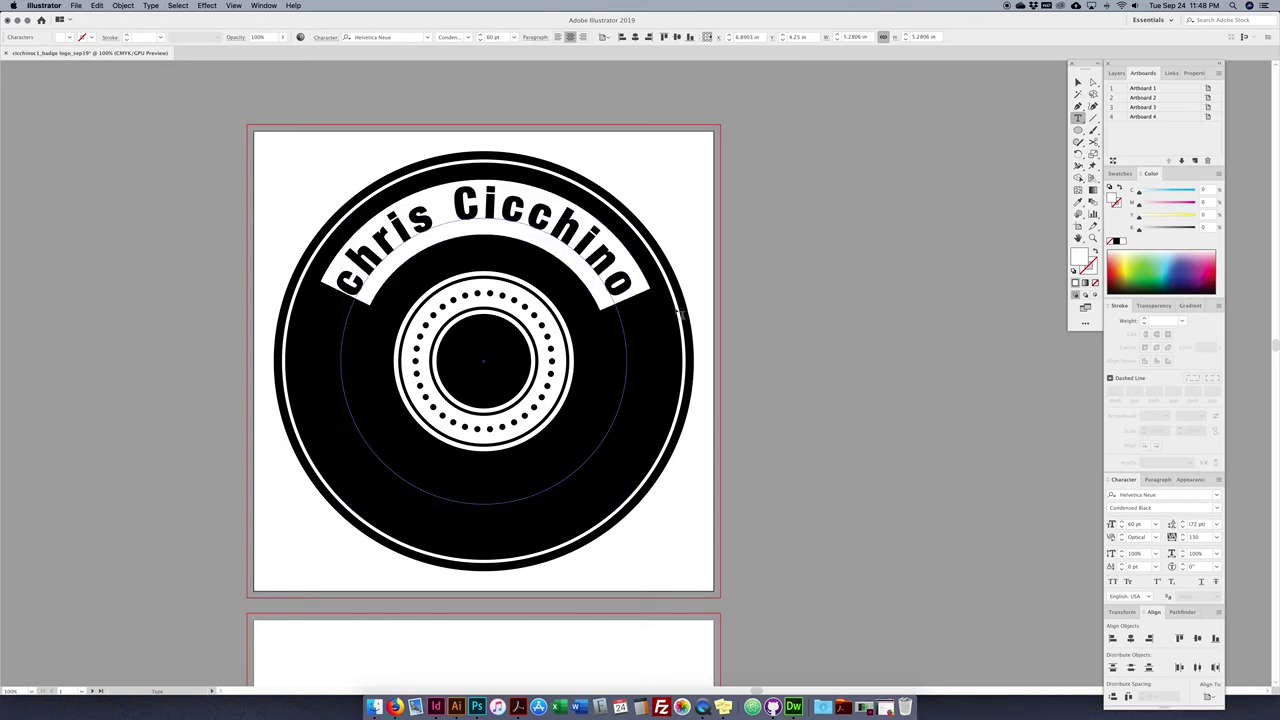
left_click(1114, 581)
left_click(1219, 484)
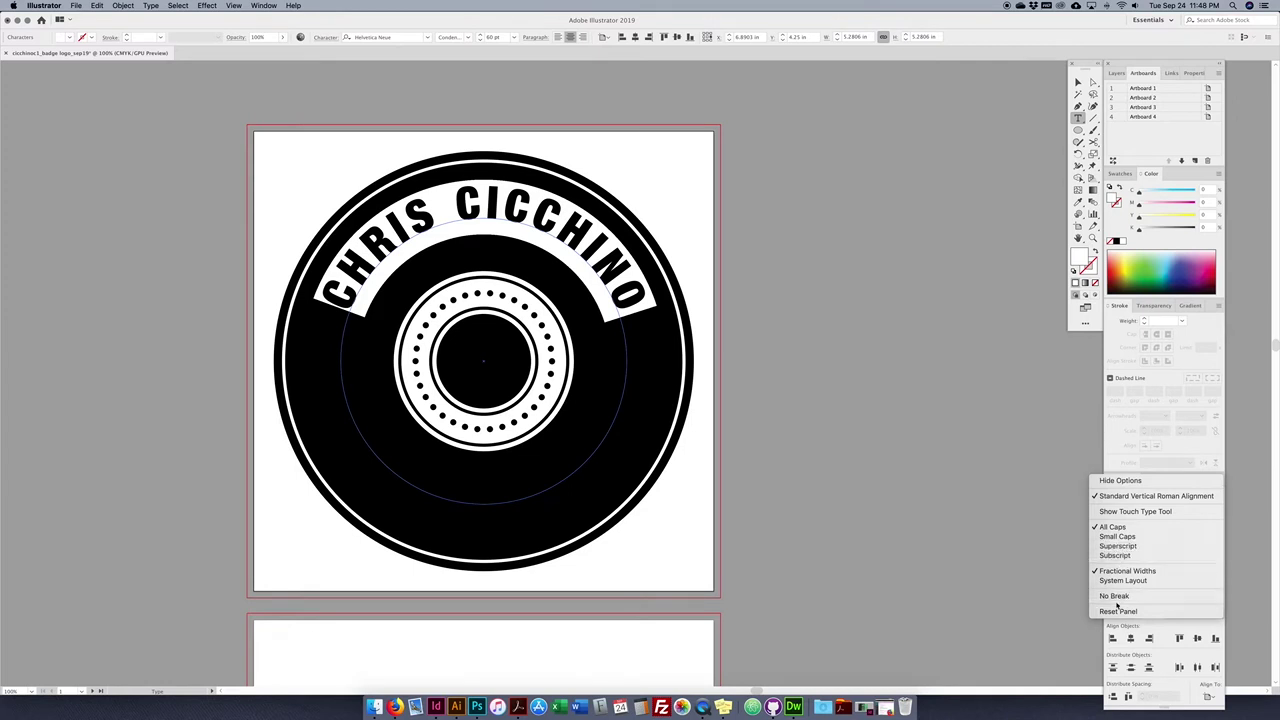
left_click(1029, 520)
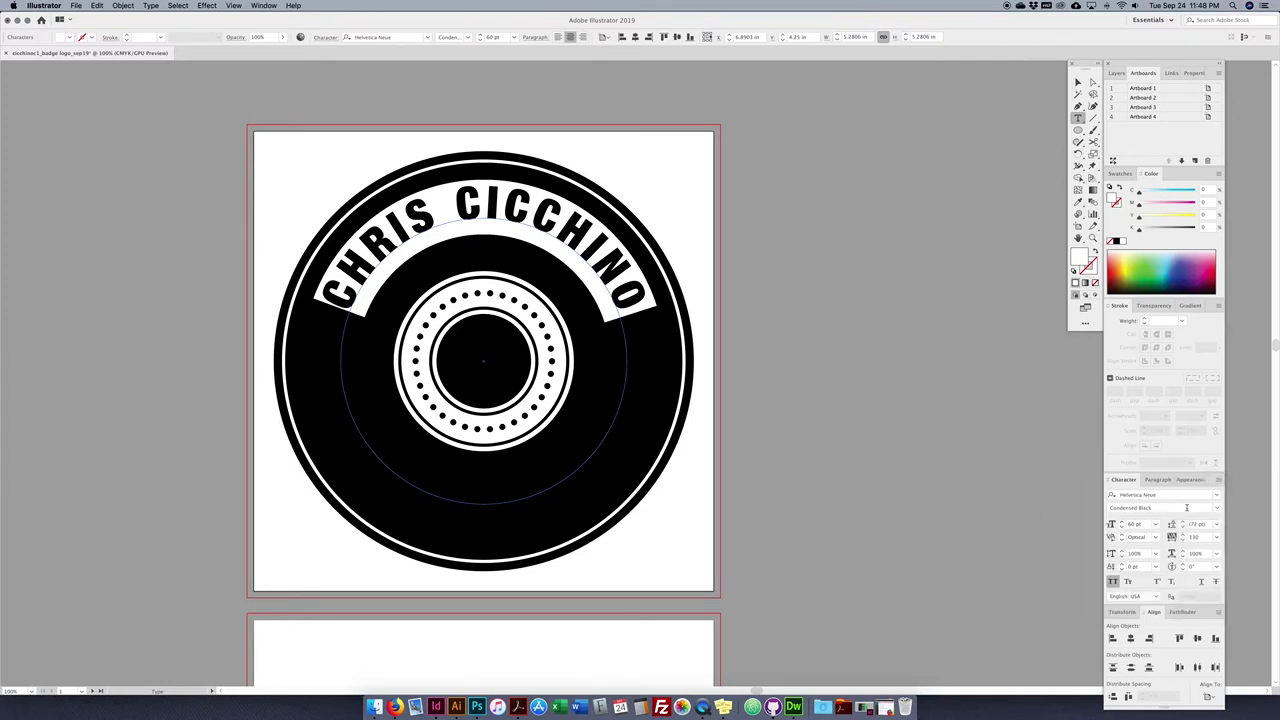
left_click(1129, 582)
left_click(1114, 582)
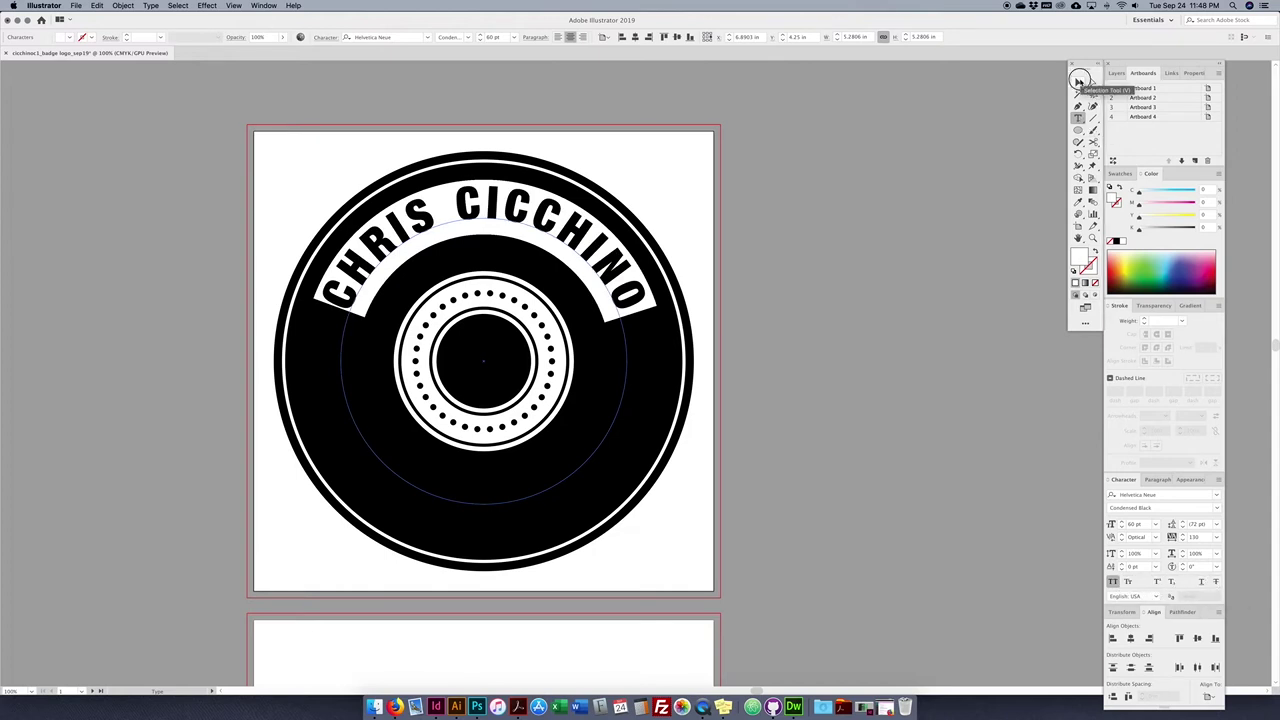
left_click(1078, 82)
left_click(763, 203)
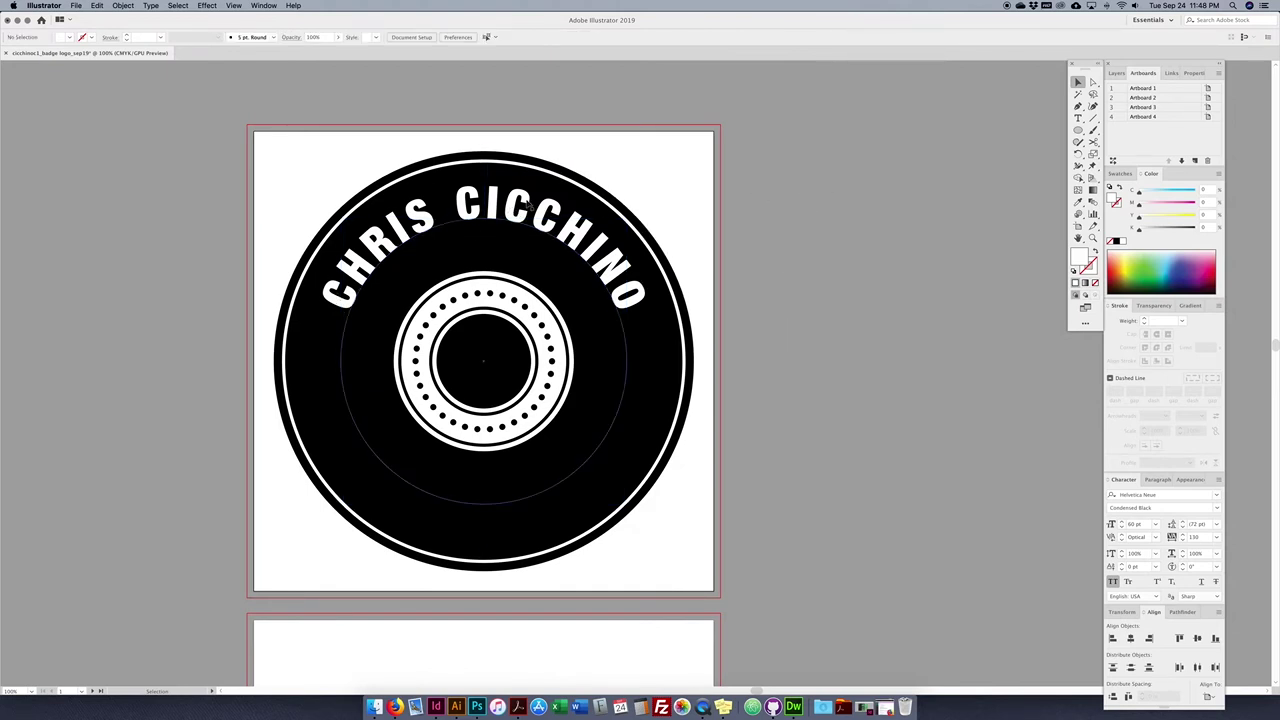
- Open the Type on a Path Options for the name text and turn on the preview
left_click(522, 220)
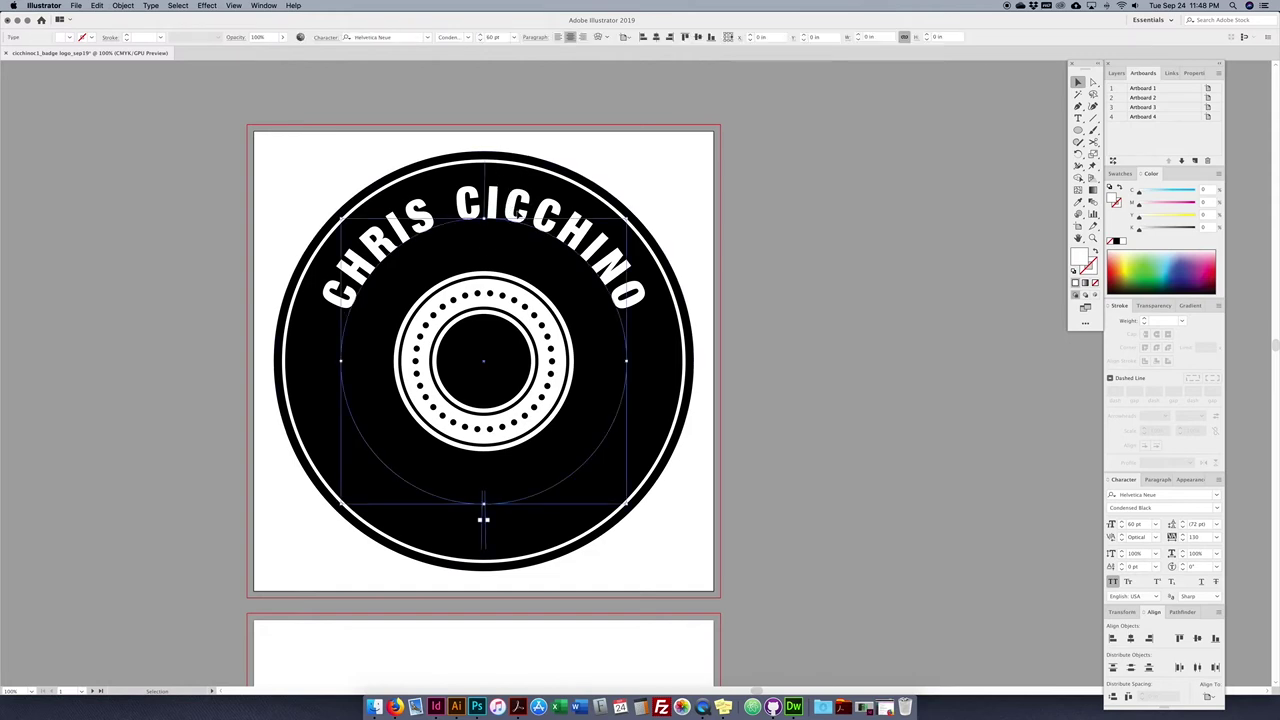
left_click(150, 6)
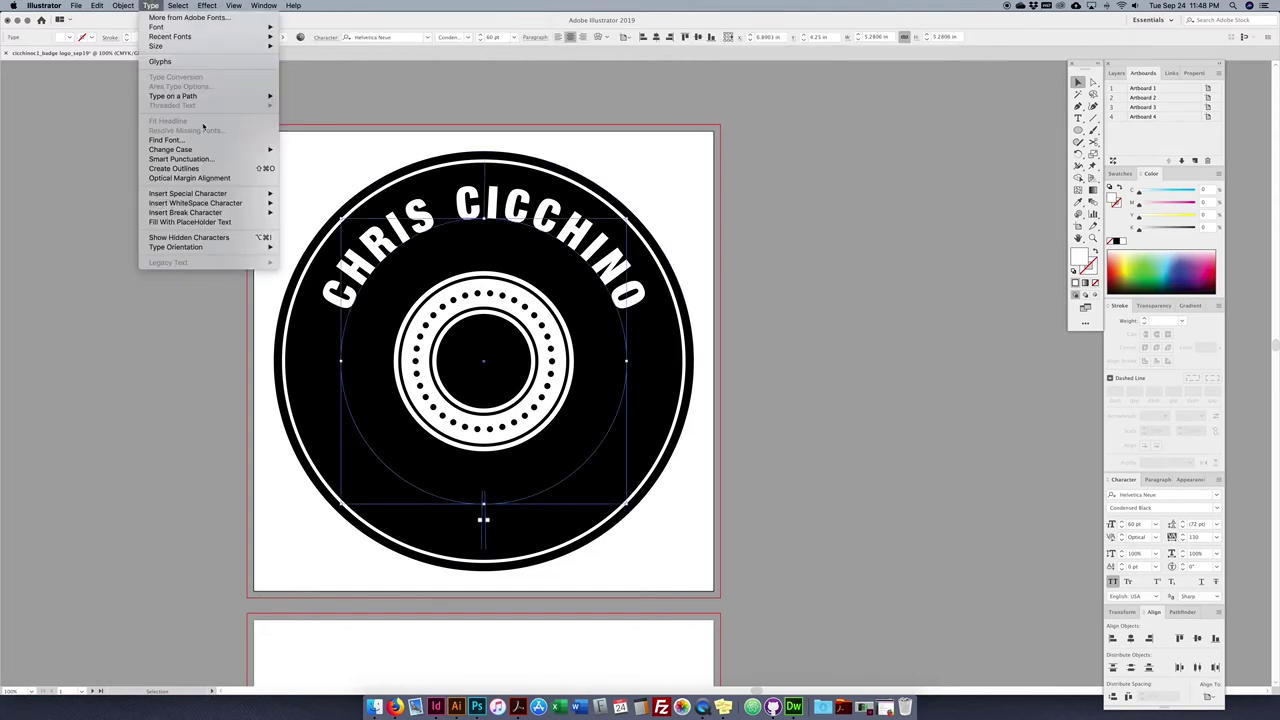
mouse_move(230, 96)
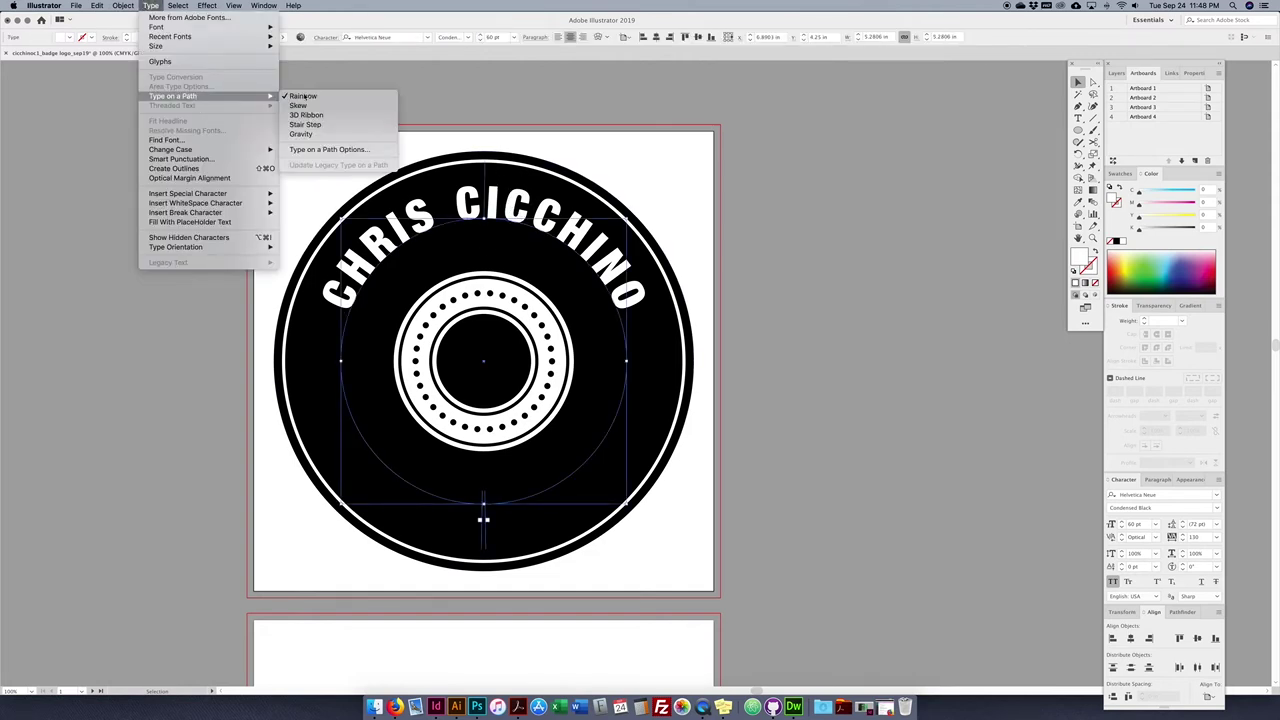
left_click(346, 150)
left_click_drag(631, 228, 825, 160)
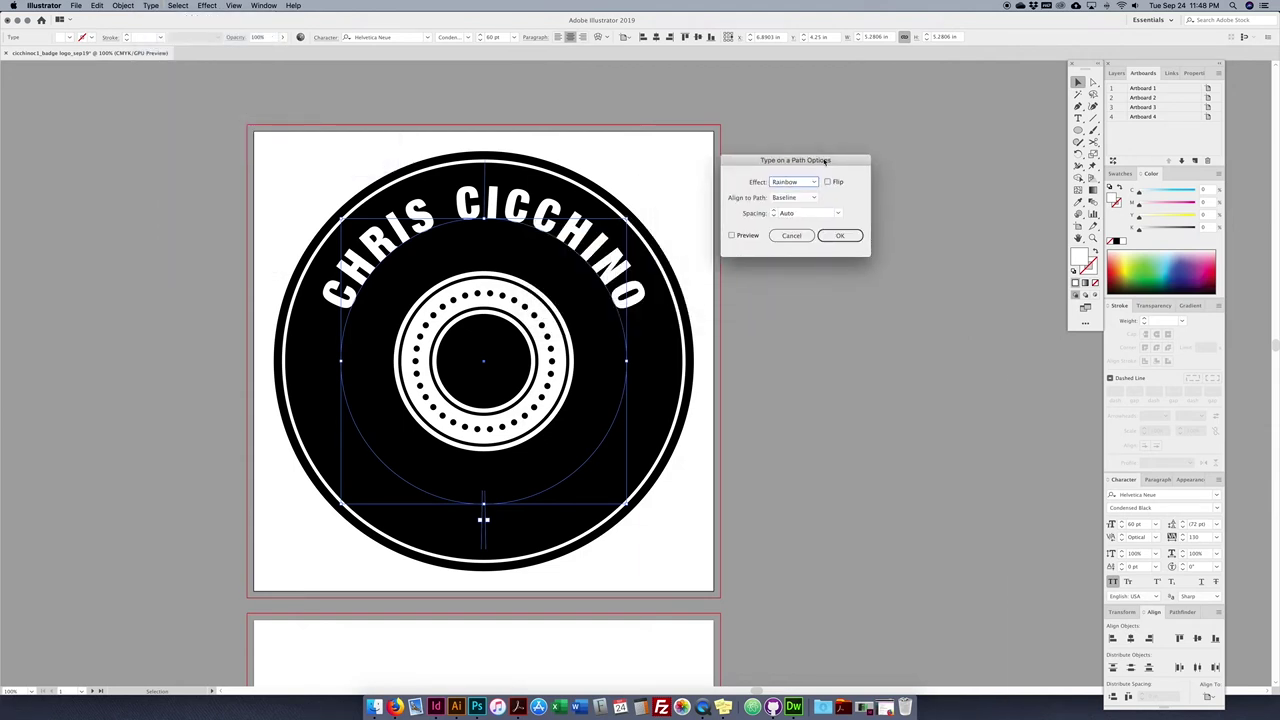
left_click(732, 235)
- Try the Flip option on the name text and switch it back off
left_click(828, 182)
left_click(828, 182)
left_click(828, 182)
left_click(828, 182)
- Try the Skew, 3D Ribbon, Stair Step and Gravity path effects on the name, and return to Rainbow
left_click(815, 183)
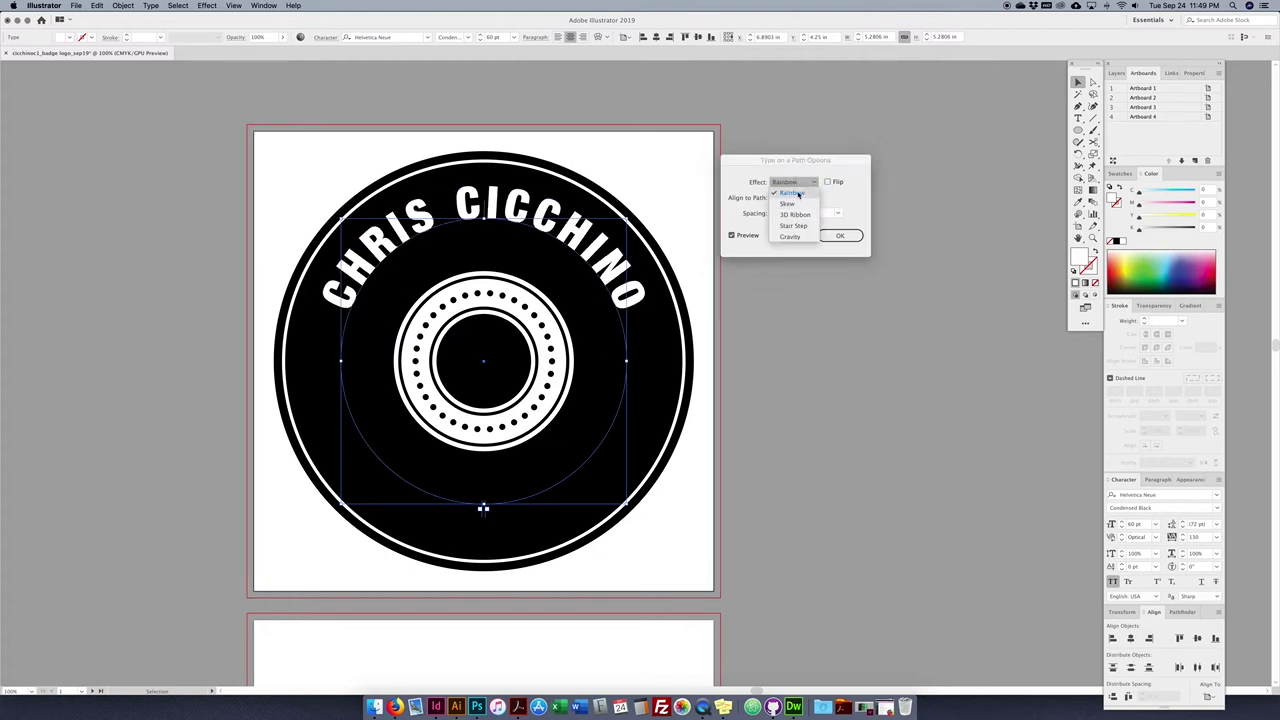
left_click(789, 203)
left_click(791, 182)
left_click(793, 214)
left_click(791, 182)
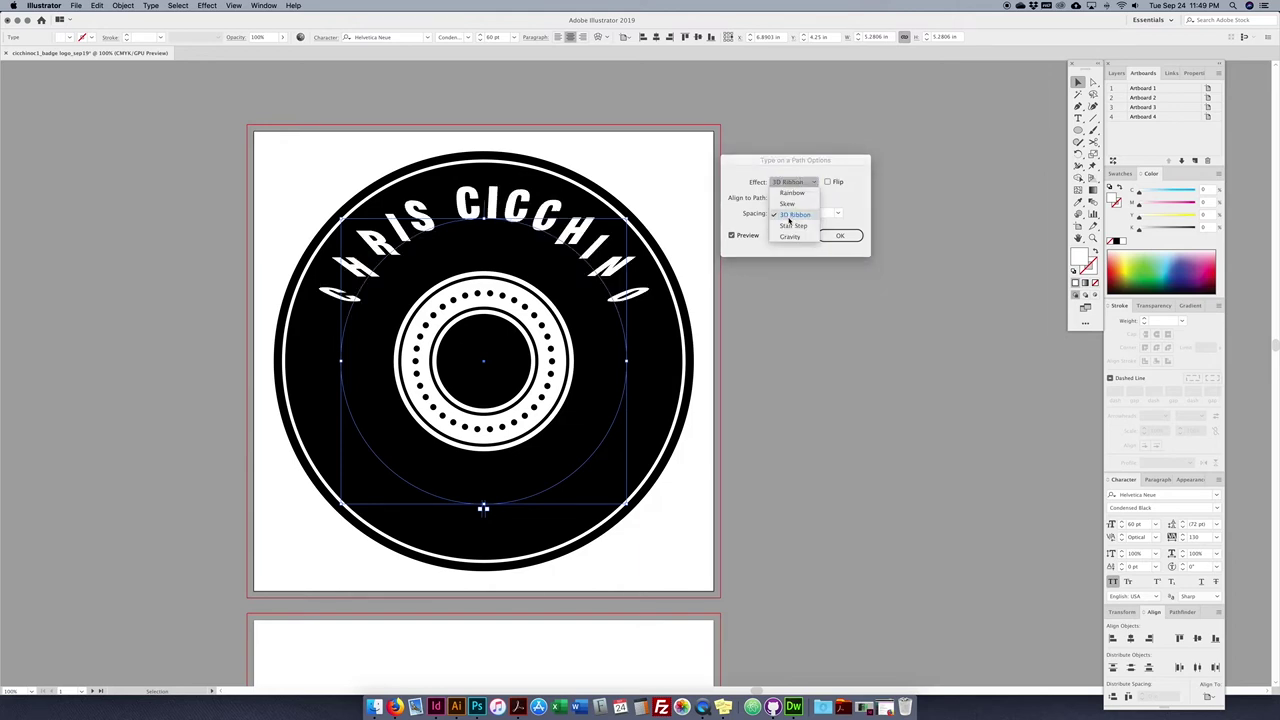
left_click(792, 225)
left_click(791, 182)
left_click(790, 236)
left_click(791, 182)
left_click(793, 194)
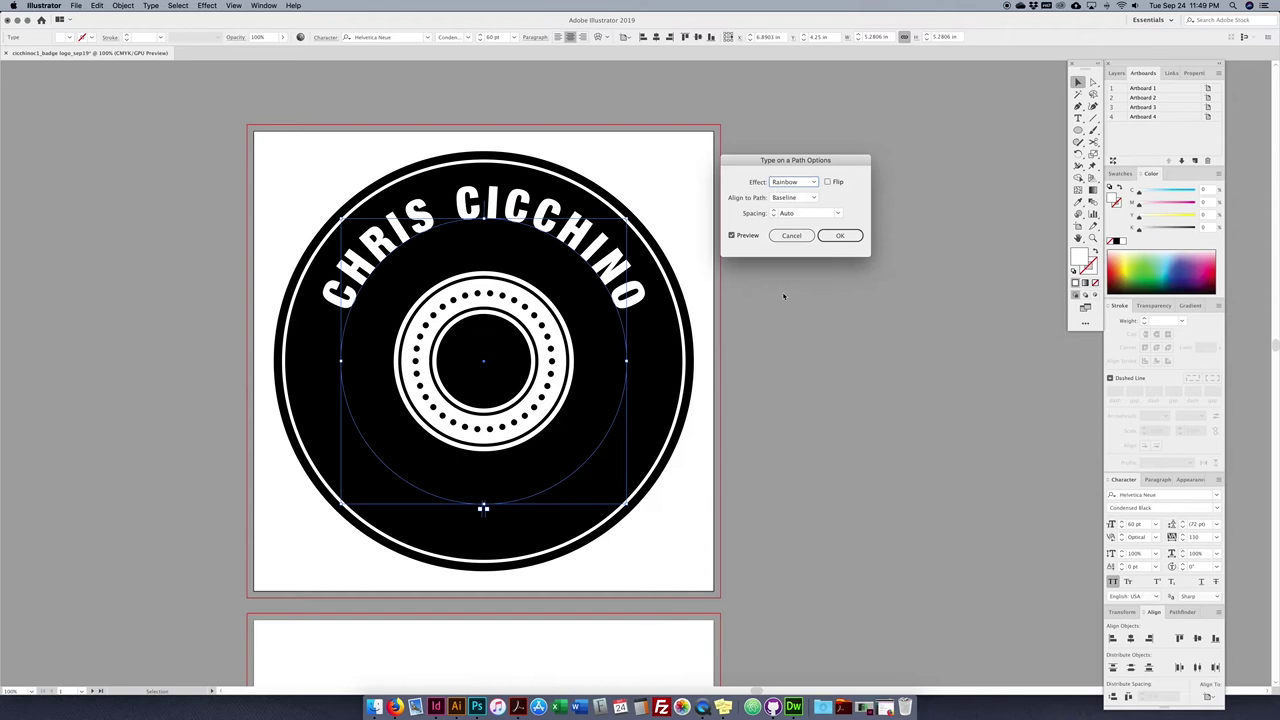
- Compare the Ascender and Descender path alignments, and apply Center alignment to the name text
left_click(809, 198)
left_click(800, 209)
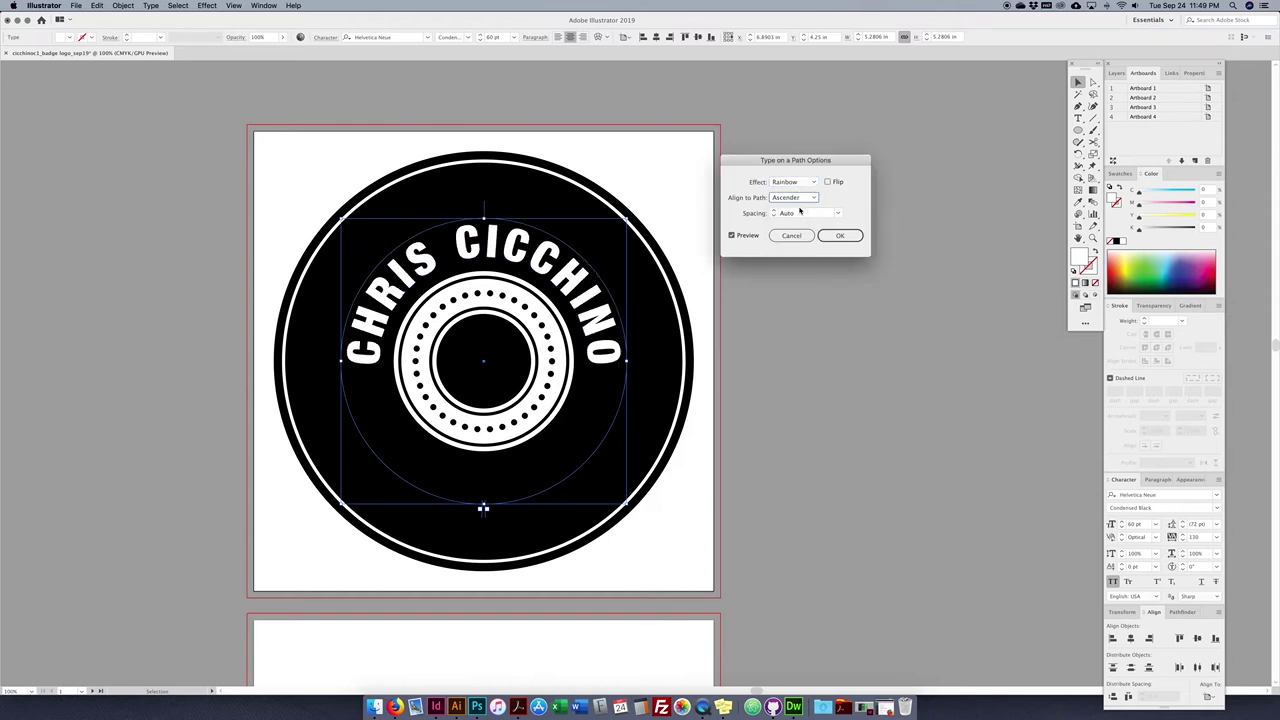
left_click(793, 197)
left_click(789, 213)
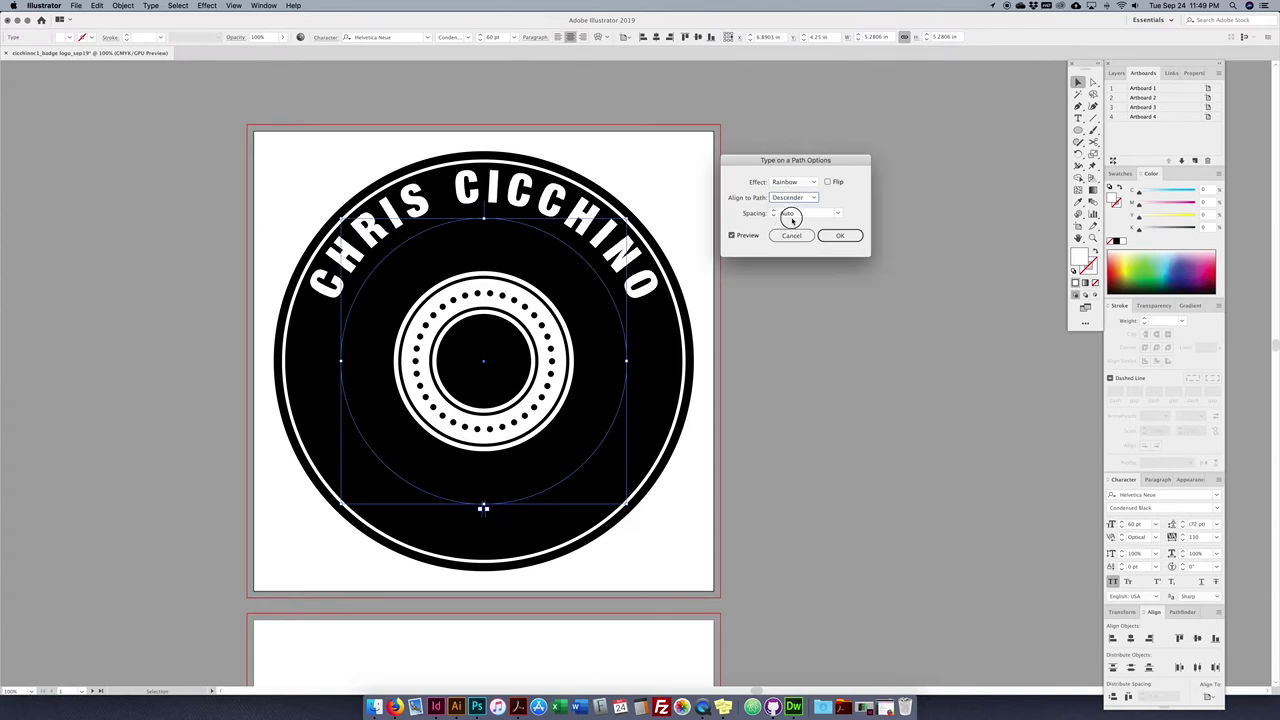
left_click(802, 197)
left_click(790, 241)
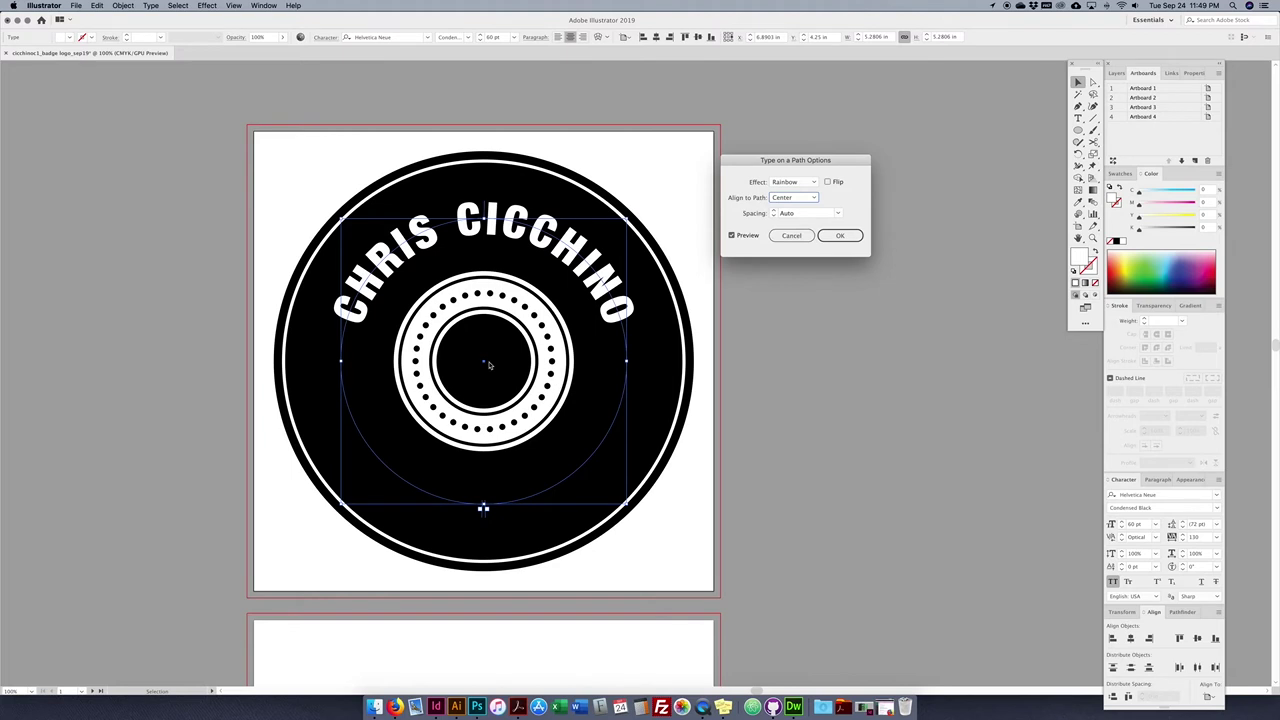
left_click(841, 236)
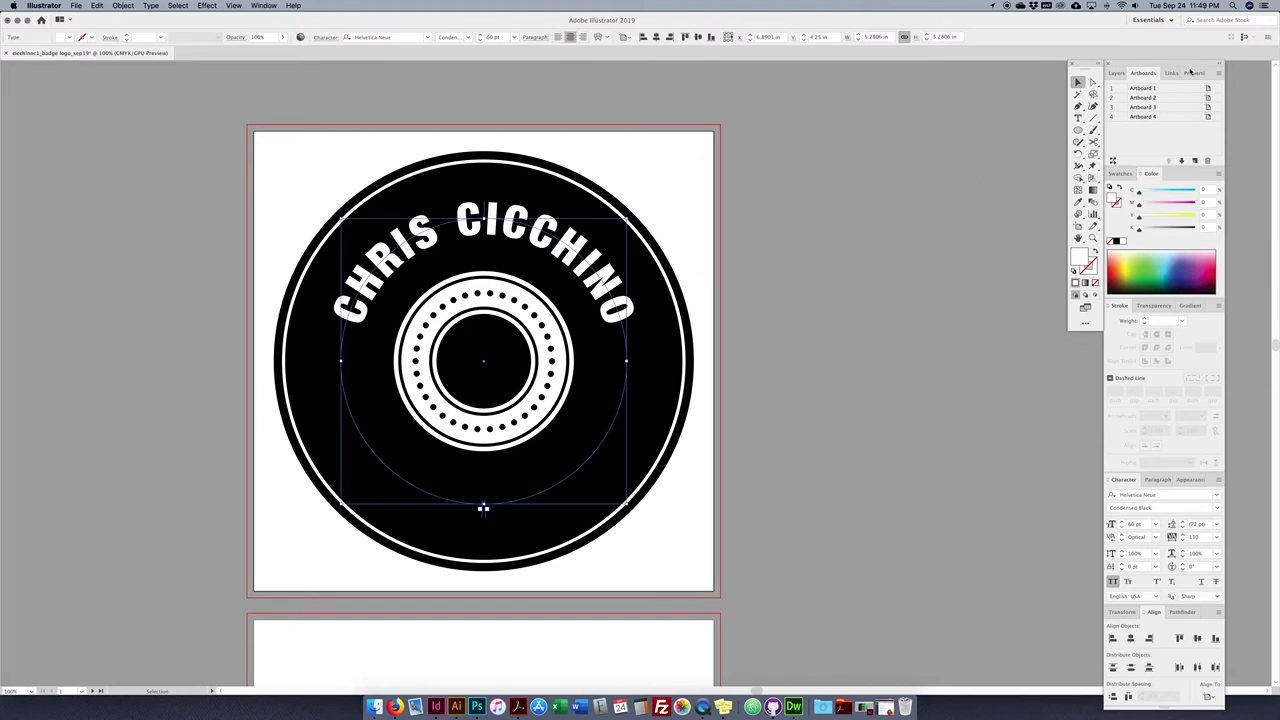
- Duplicate the name's path text in place and replace the copy's wording with "Graphic Design"
left_click(1120, 72)
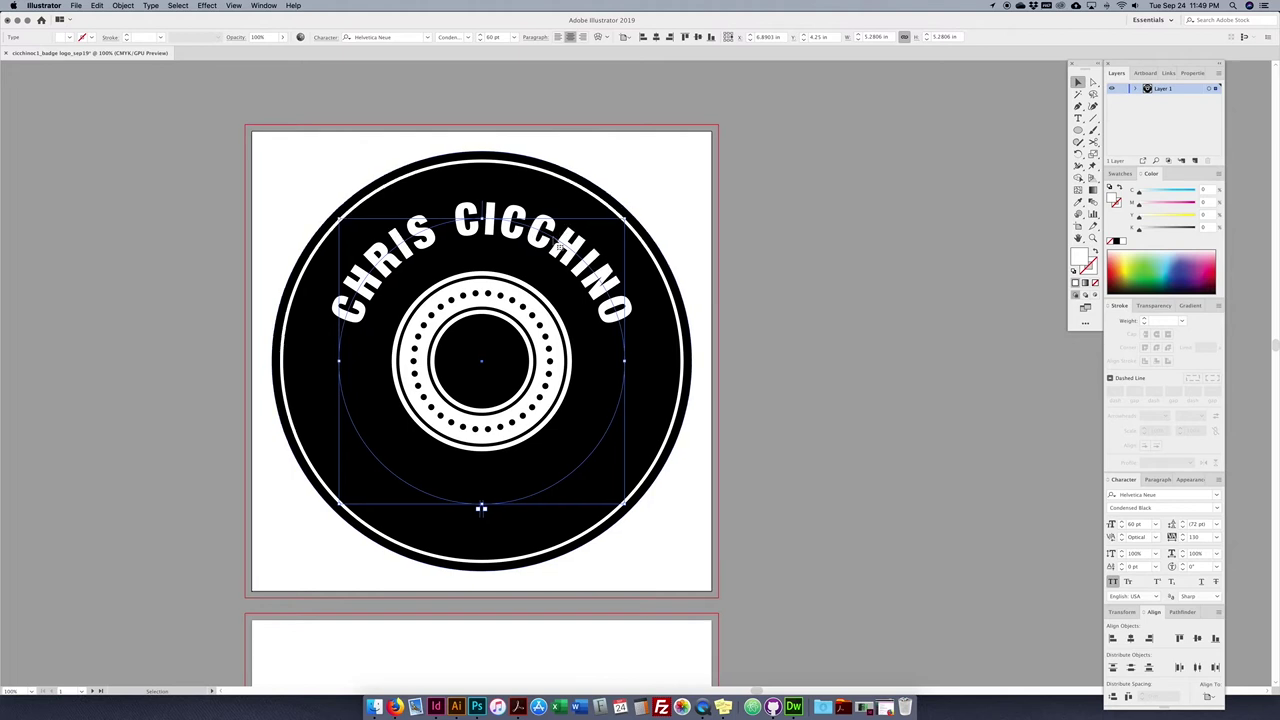
key("a")
key("v")
double_click(518, 236)
key("super+a")
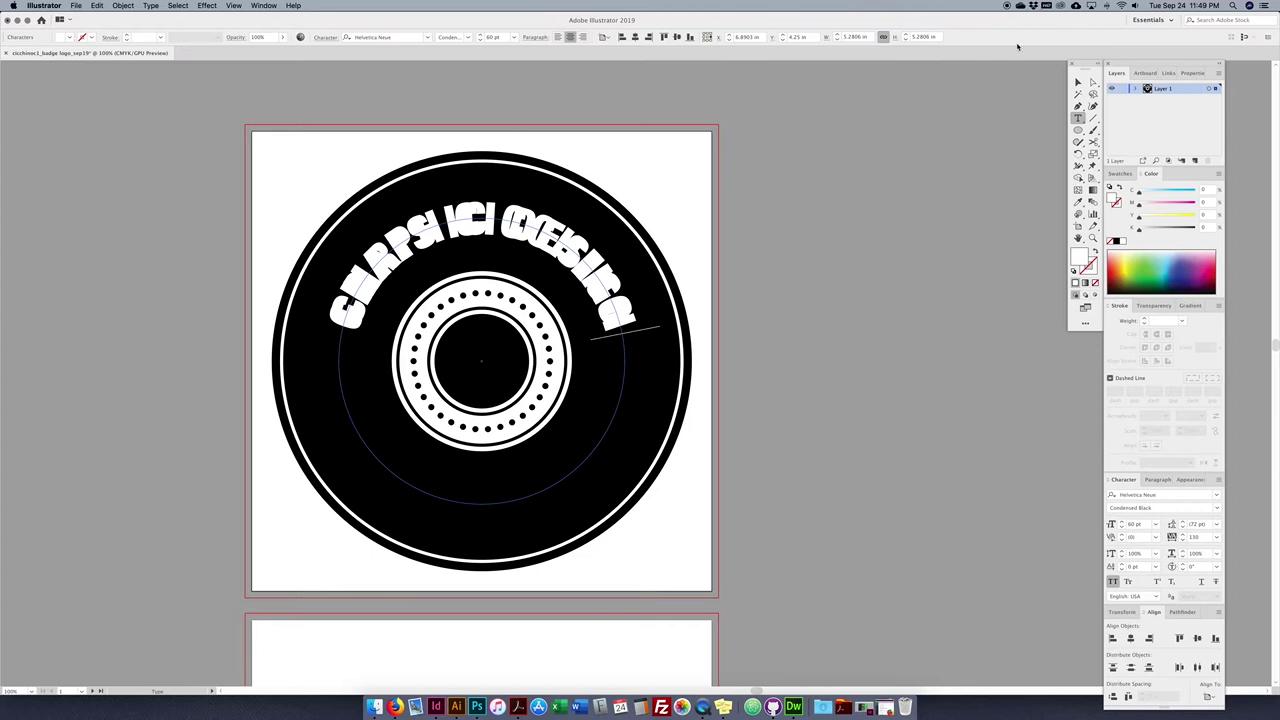
key("Escape")
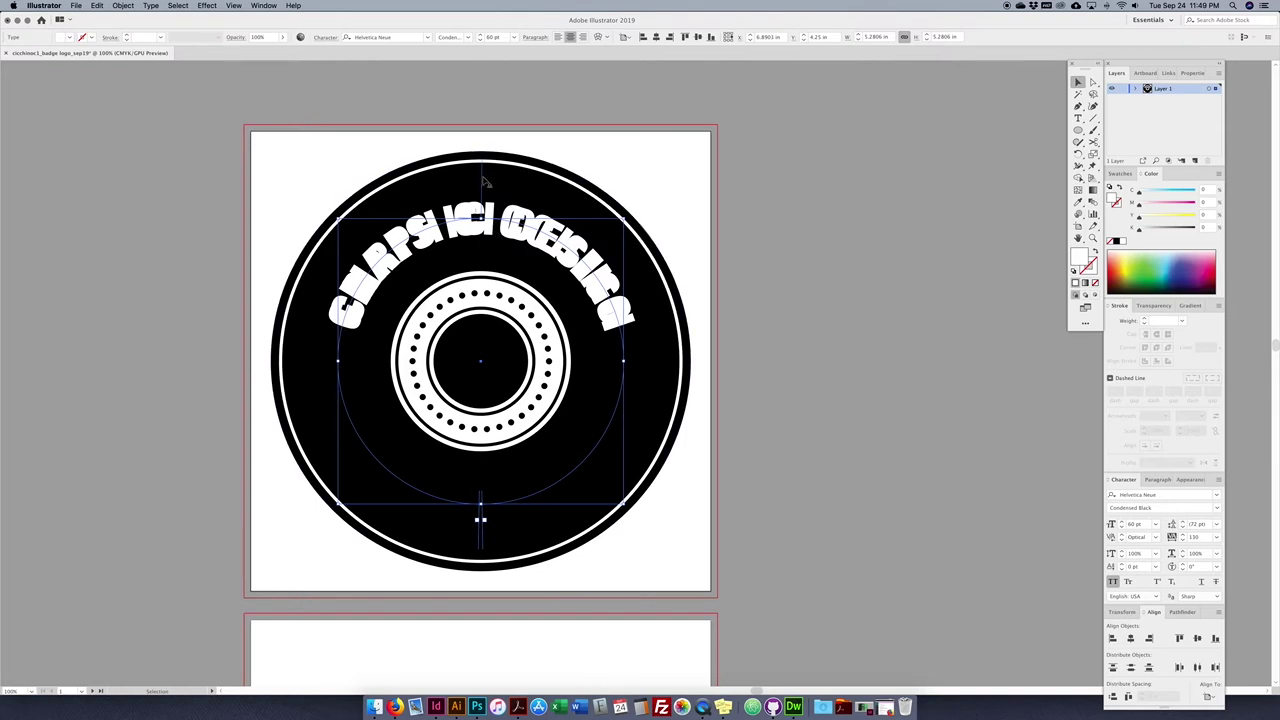
- Slide the "Graphic Design" text around to the bottom of the circle and toggle its Flip option
left_click_drag(482, 182, 480, 455)
key("super+z")
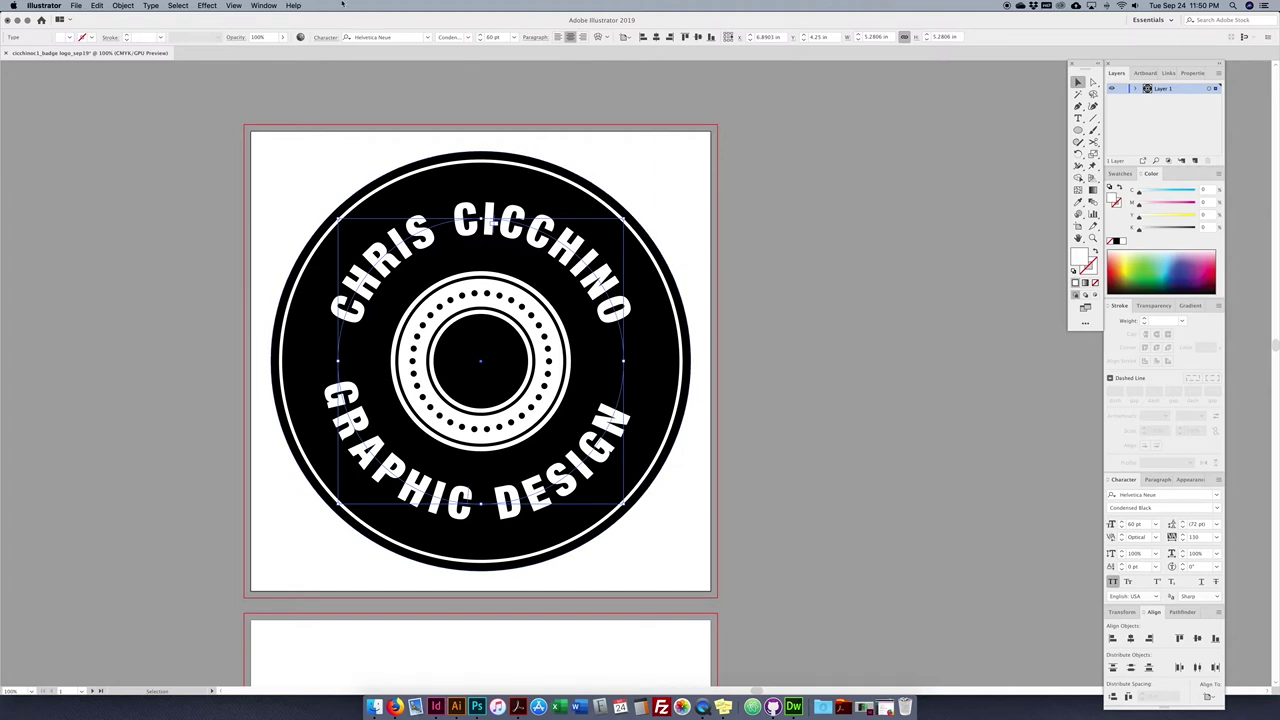
left_click(151, 6)
mouse_move(172, 96)
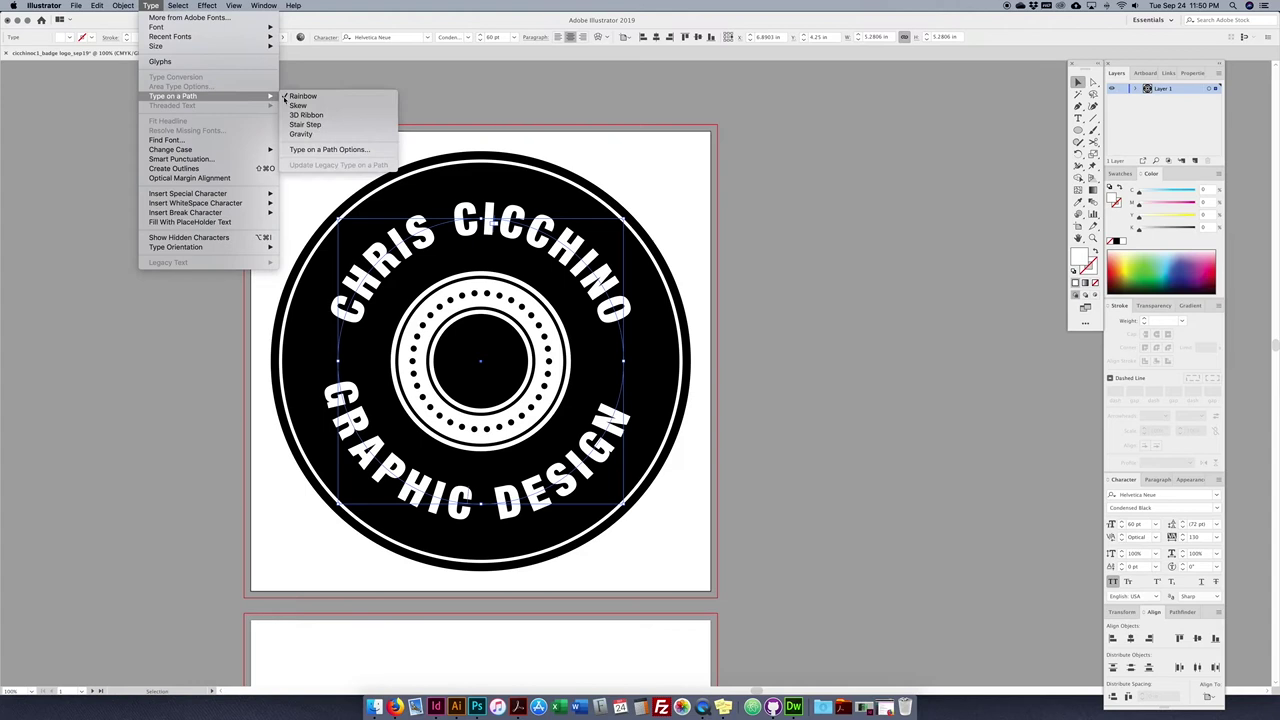
left_click(315, 152)
left_click(827, 182)
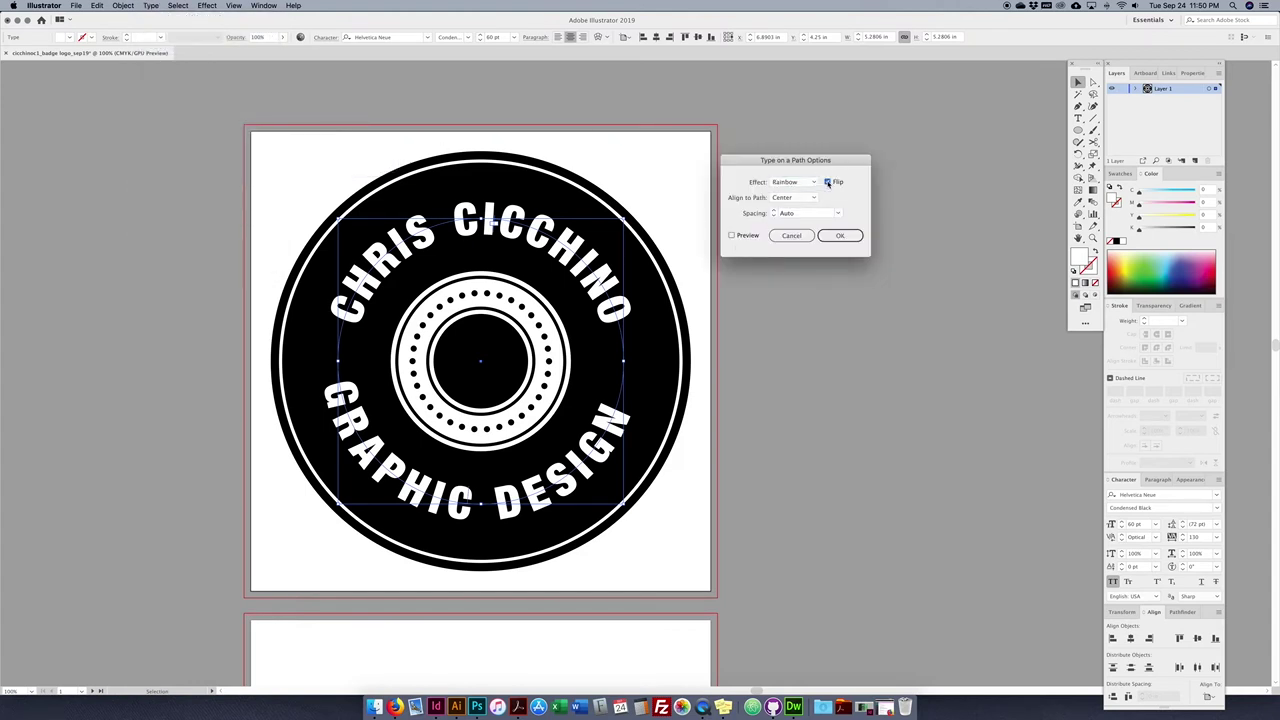
left_click(732, 235)
left_click(840, 235)
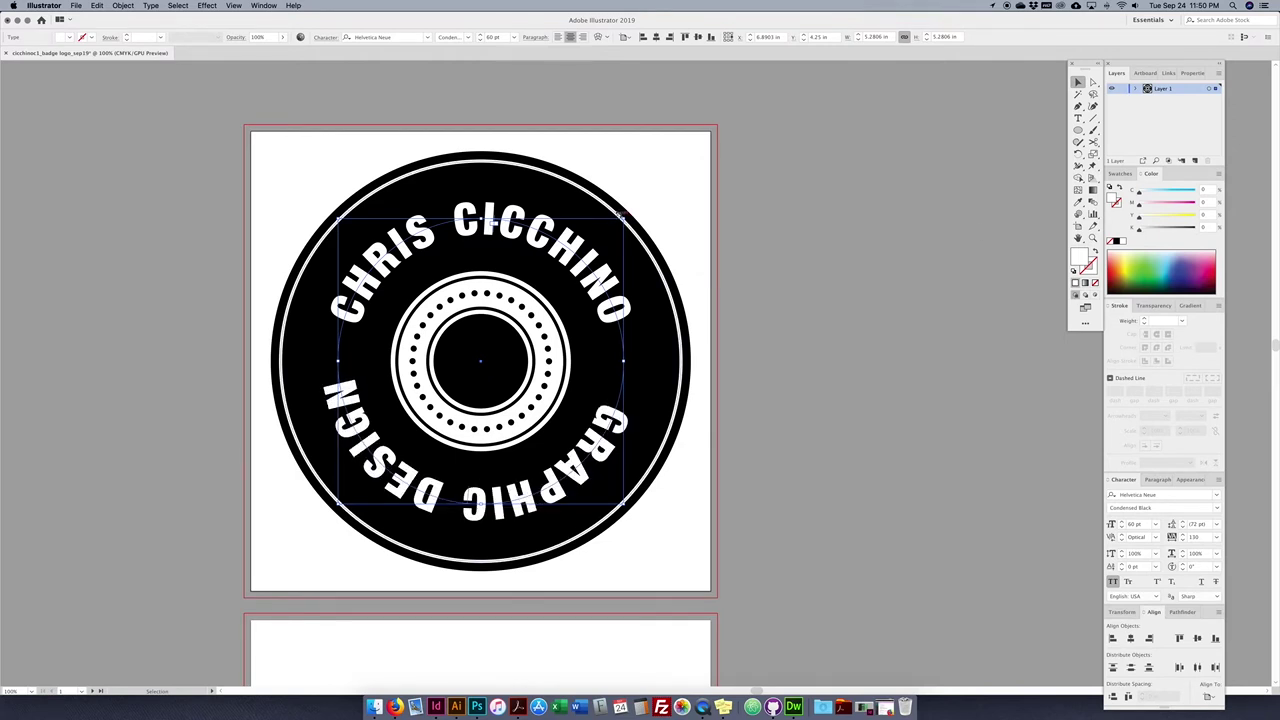
- Create a new layer above Layer 1 and name it "type"
left_click(1196, 162)
double_click(1163, 89)
type("N")
key("Return")
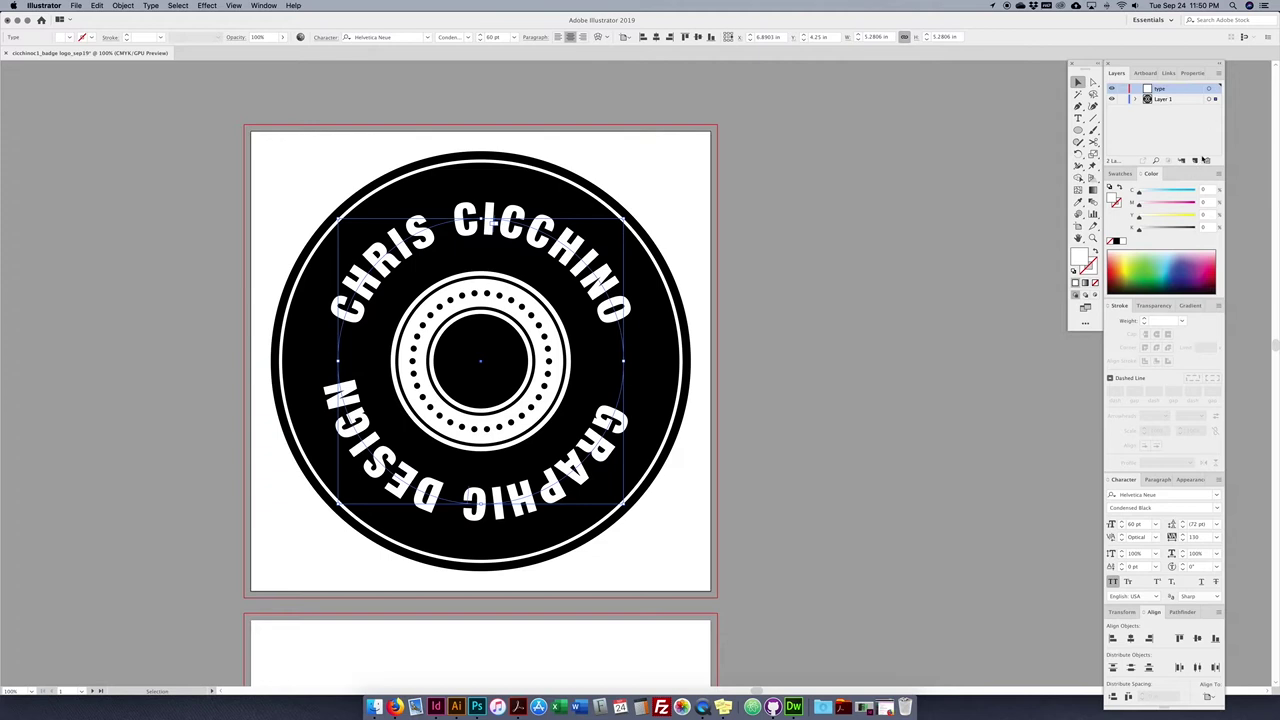
- Move the selected "Graphic Design" path text from Layer 1 to the "type" layer
left_click(1219, 73)
left_click(1049, 163)
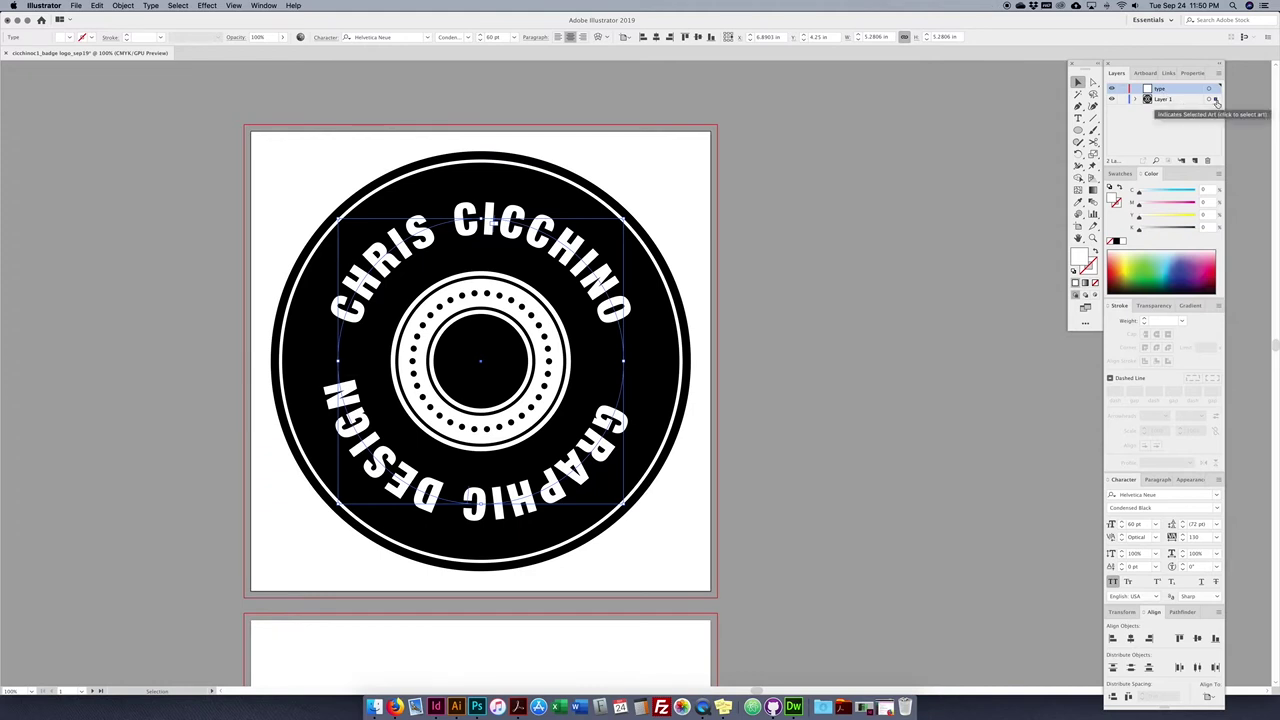
left_click_drag(1217, 98, 1217, 91)
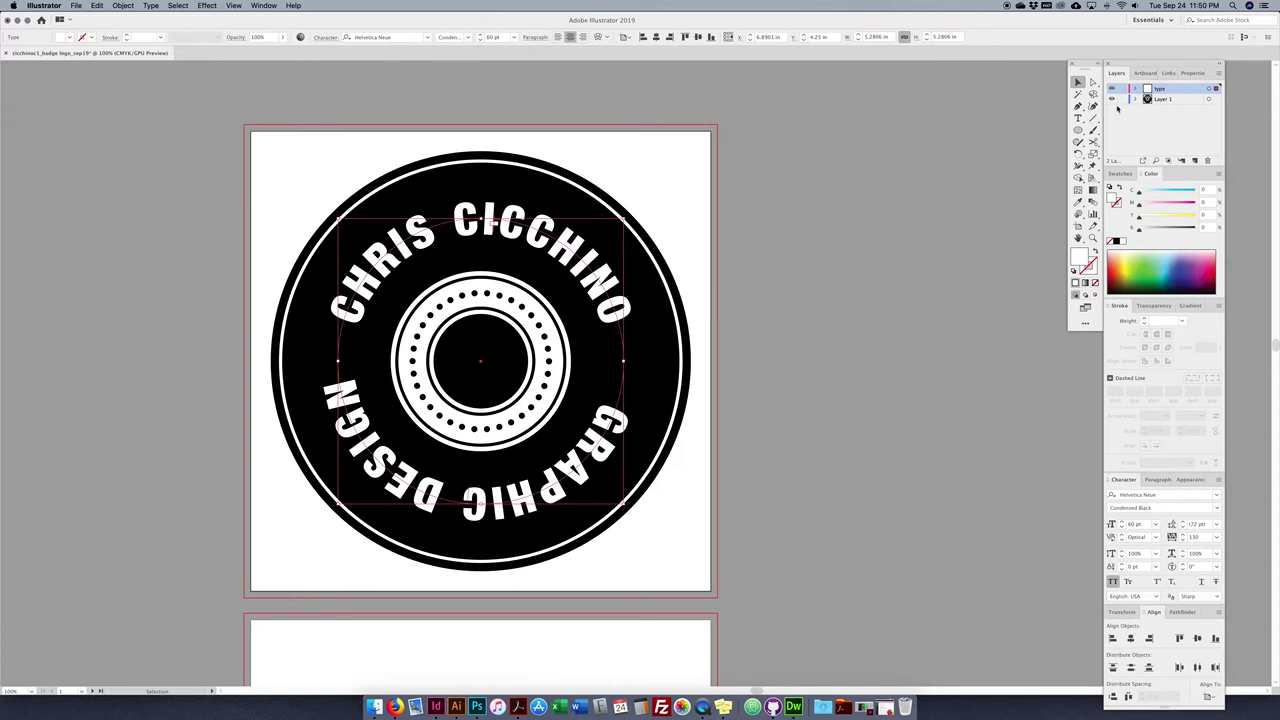
- Undo the layer move of the "Graphic Design" path text, and move the text to the "type" layer again
key("super+z")
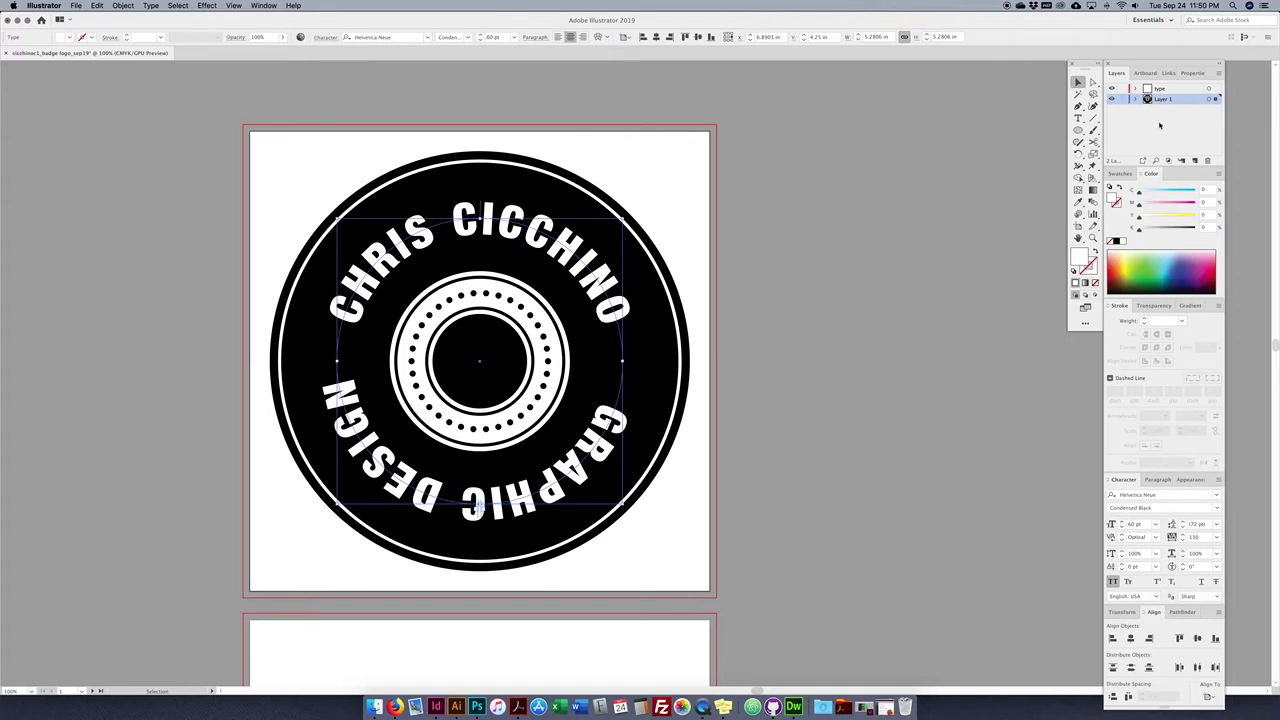
left_click_drag(1216, 101, 1217, 90)
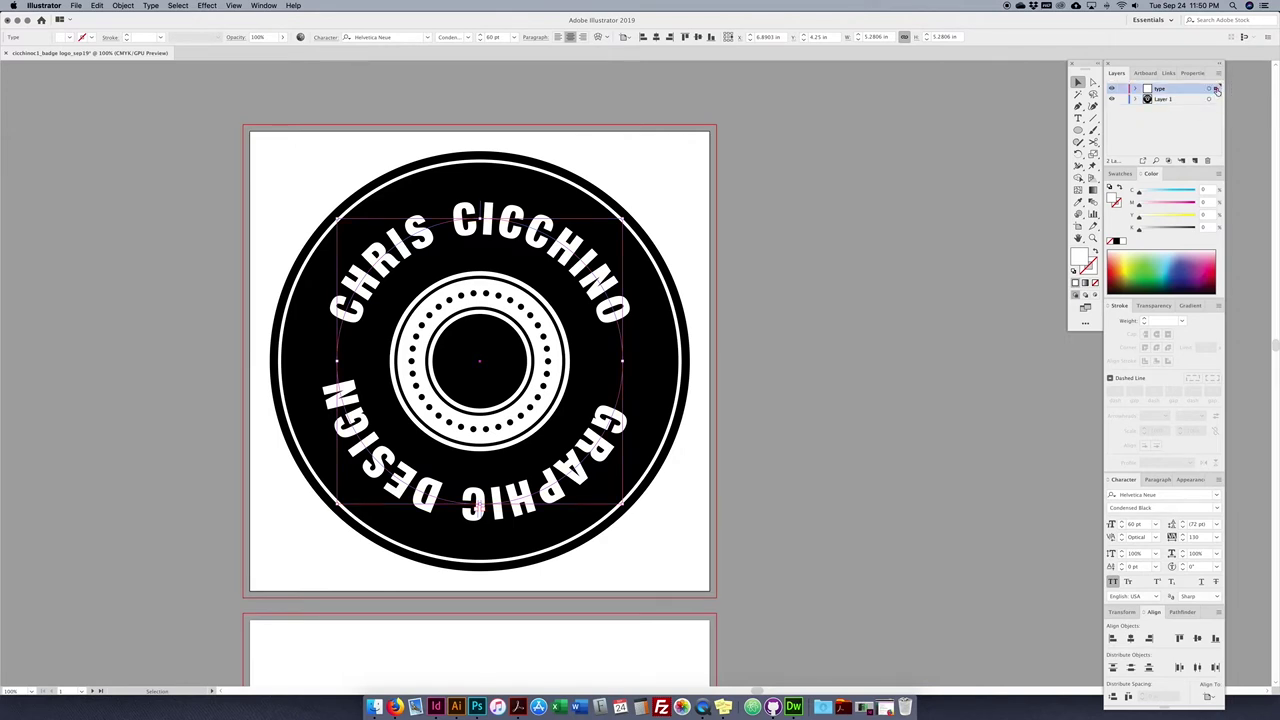
- Toggle the visibility of the "type" layer and Layer 1 in turn to check which artwork each contains
left_click(1110, 89)
left_click(1110, 89)
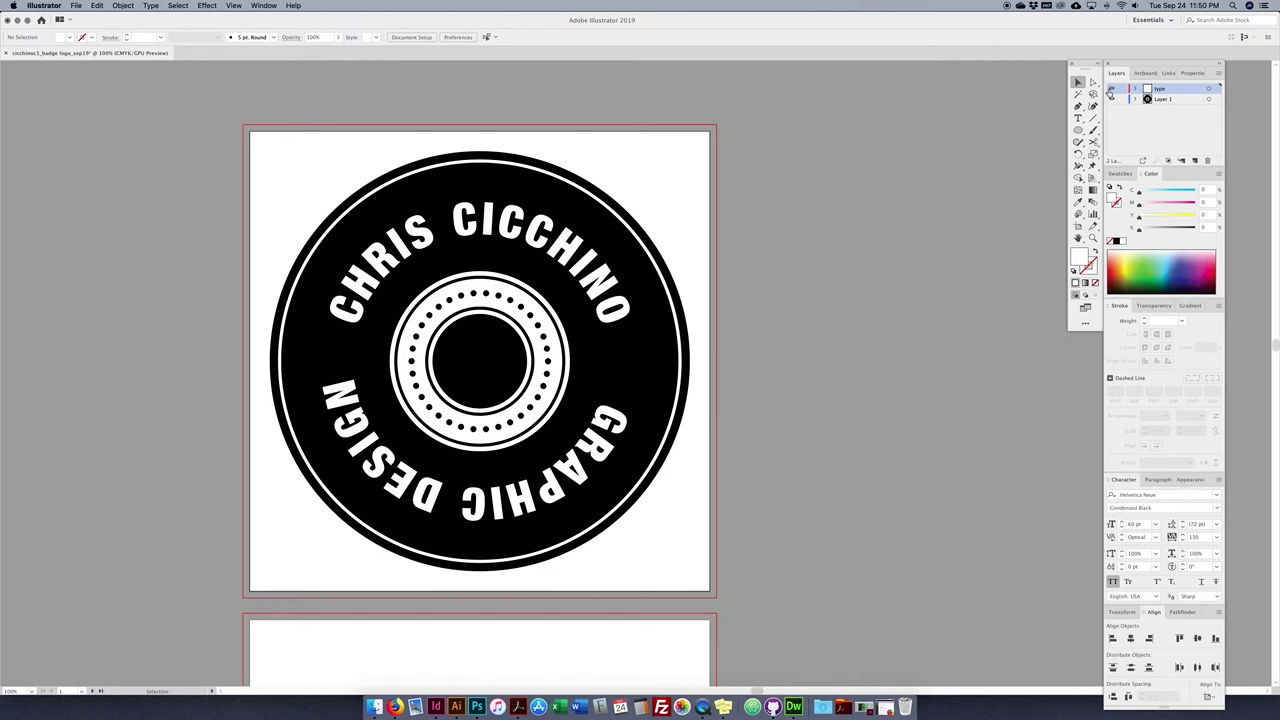
left_click(1110, 89)
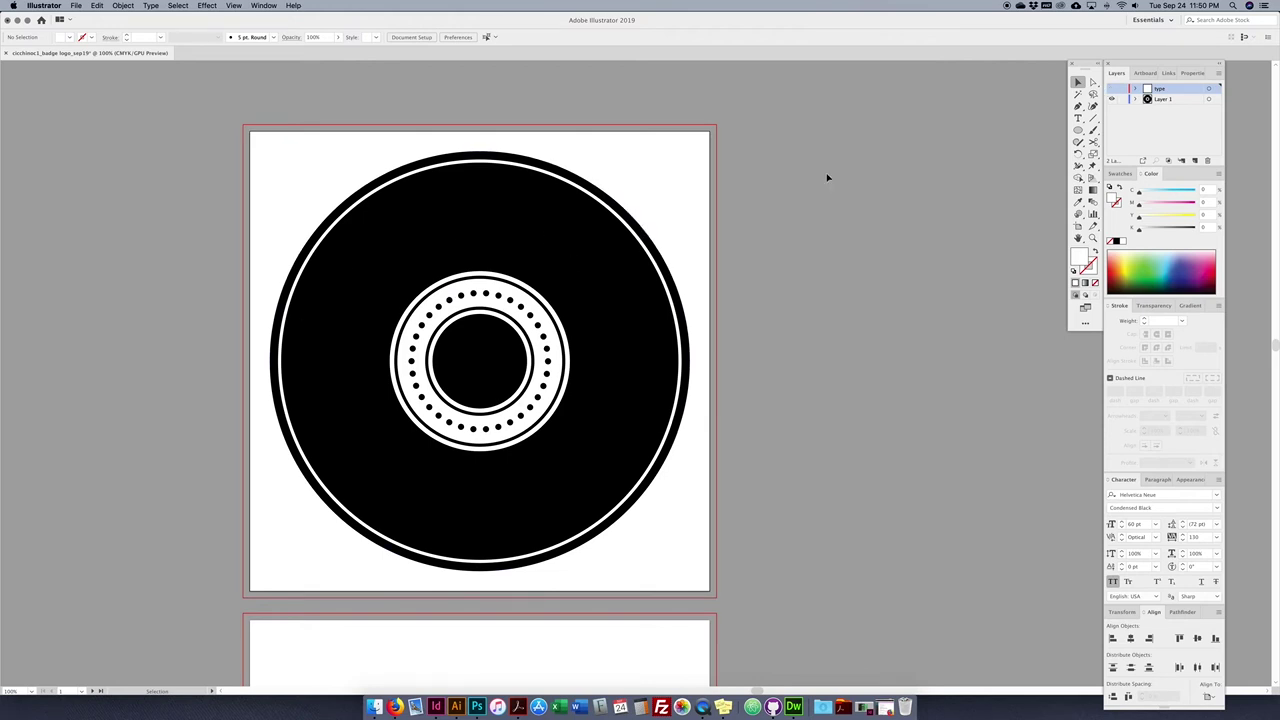
left_click(1111, 89)
left_click(1111, 100)
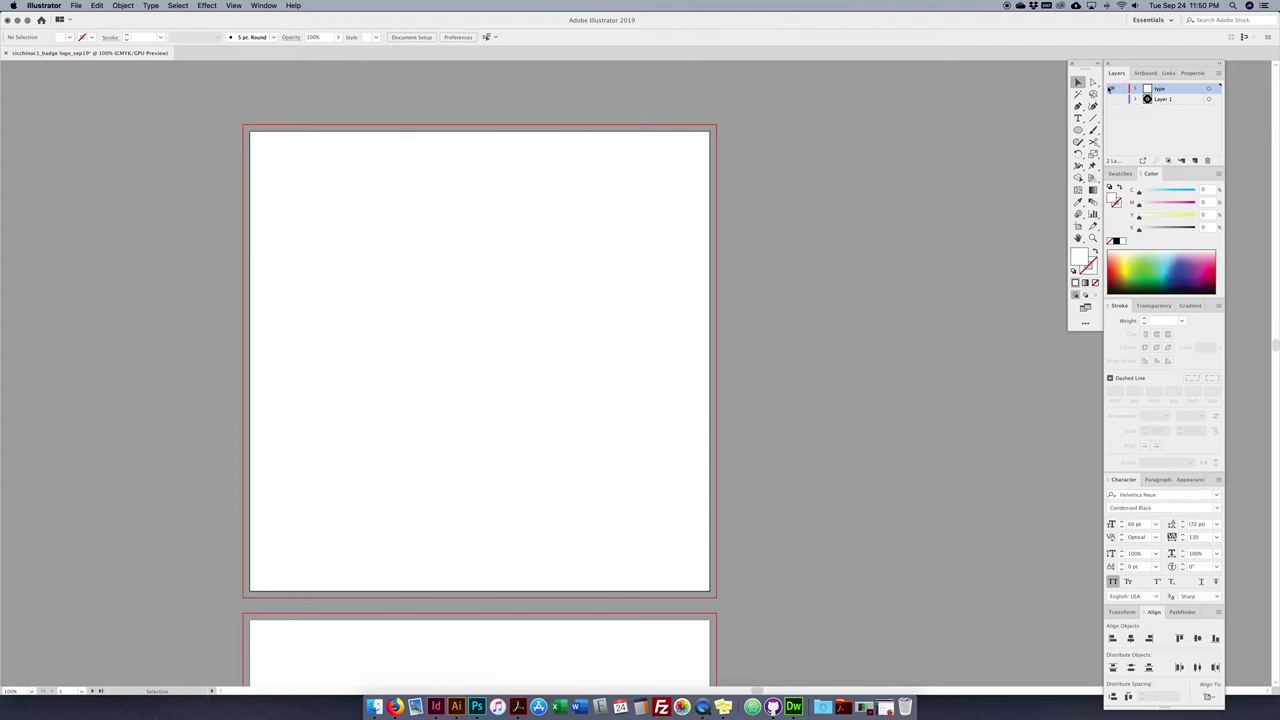
left_click(1111, 100)
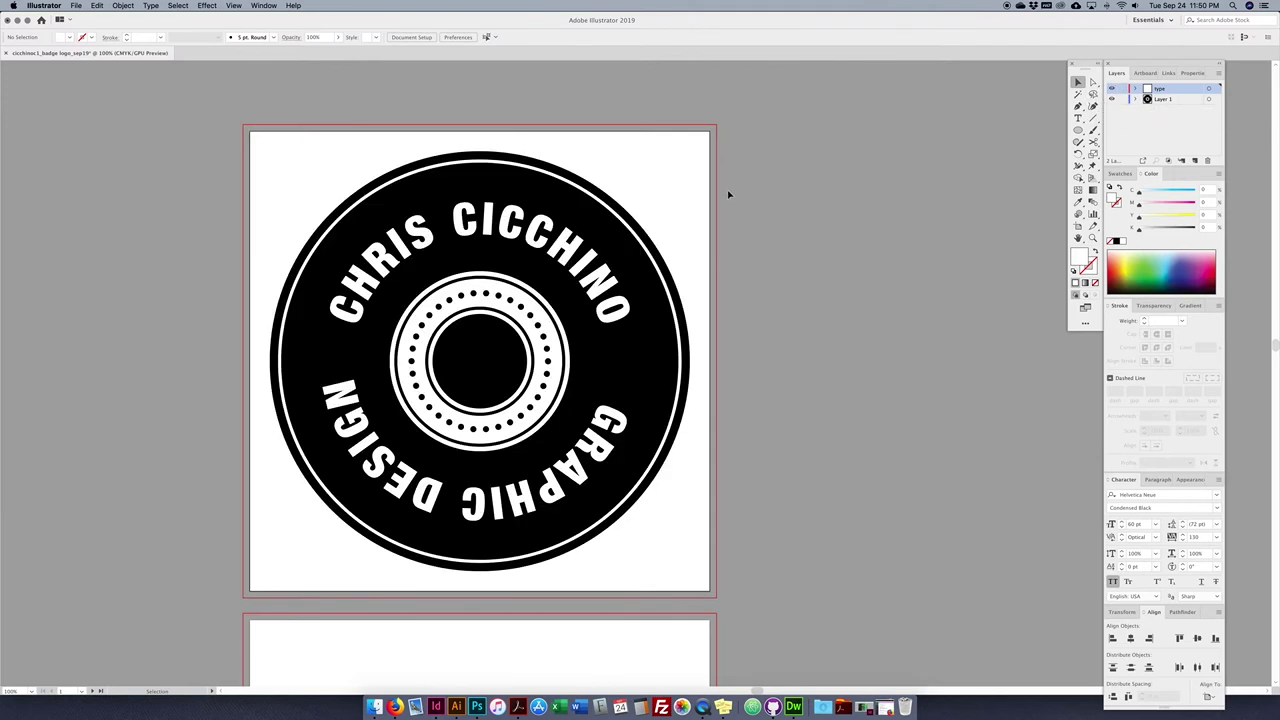
left_click_drag(712, 253, 724, 242)
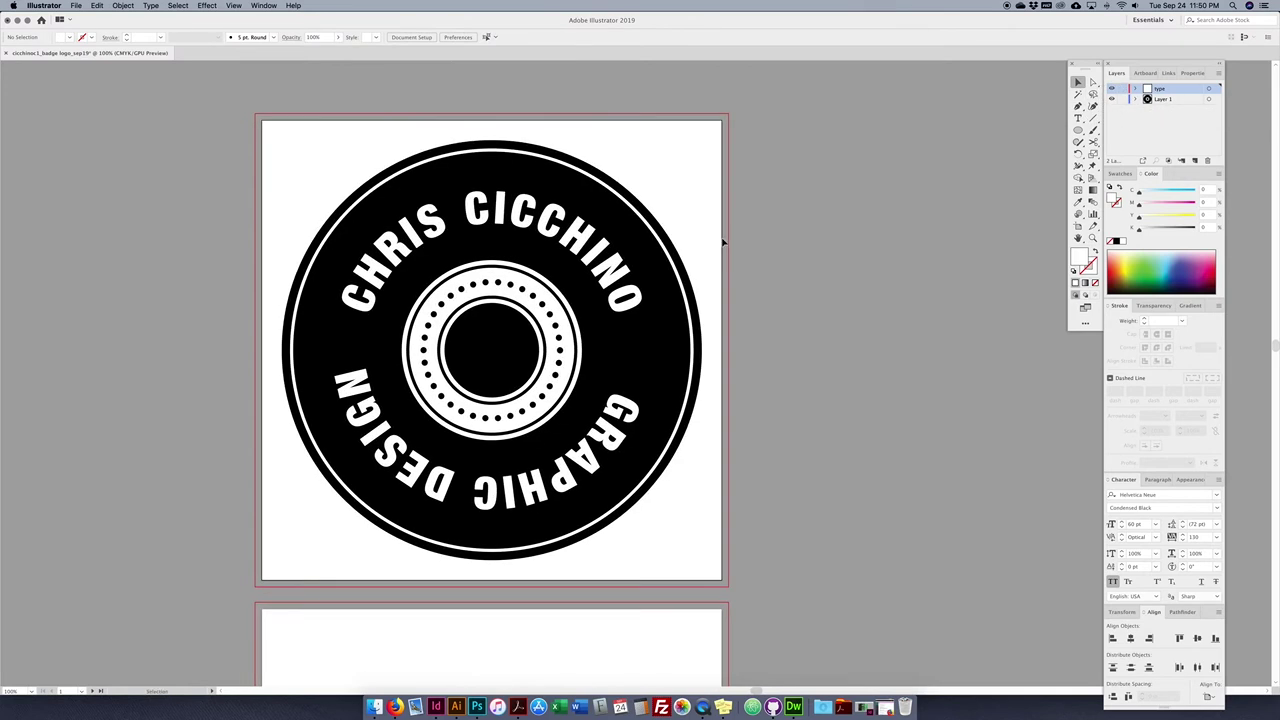
left_click(577, 252)
left_click_drag(721, 275, 748, 261)
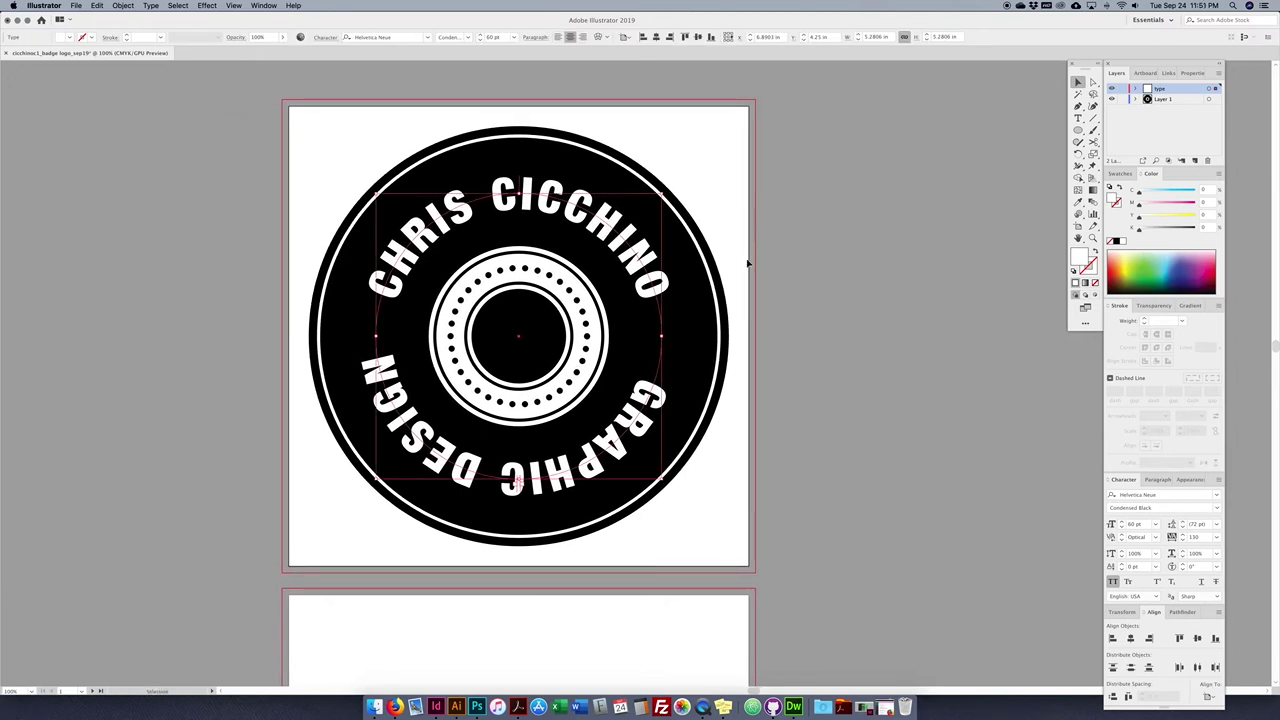
left_click(714, 193)
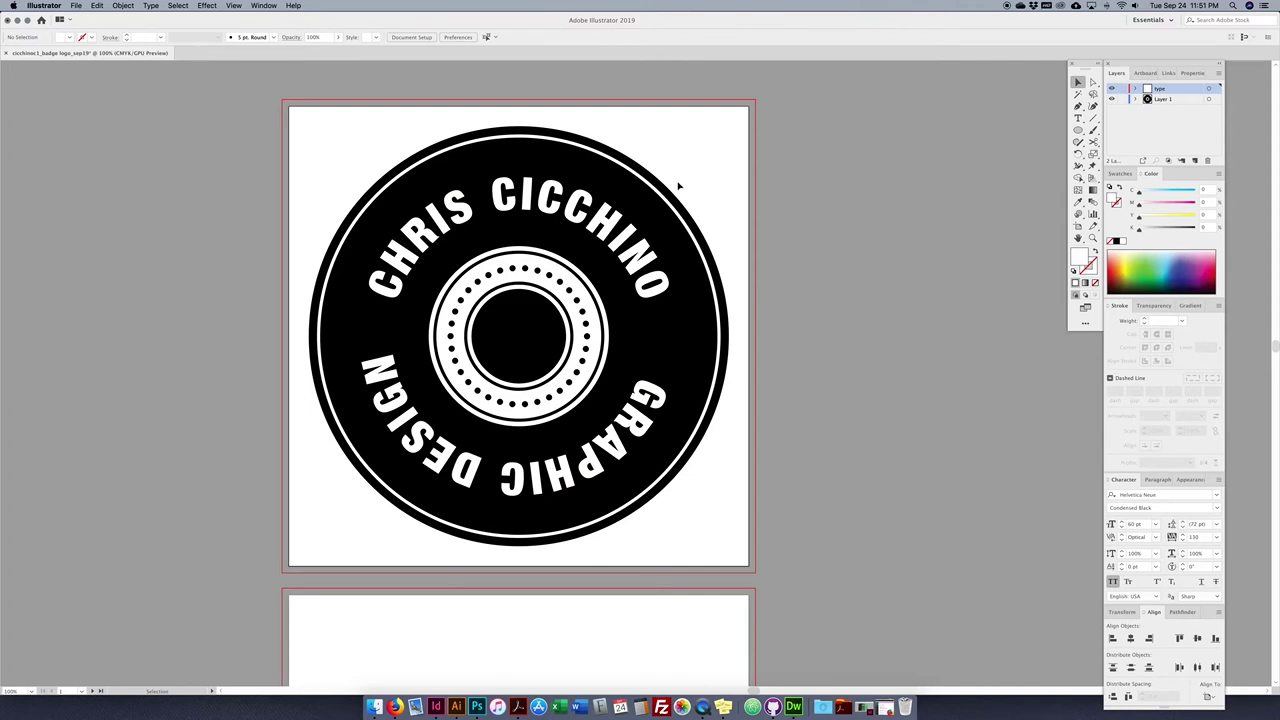
- Apply a Zig Zag effect to the outer black circle with an absolute size of 0.05 in, 20 ridges per segment and smooth points
left_click(672, 193)
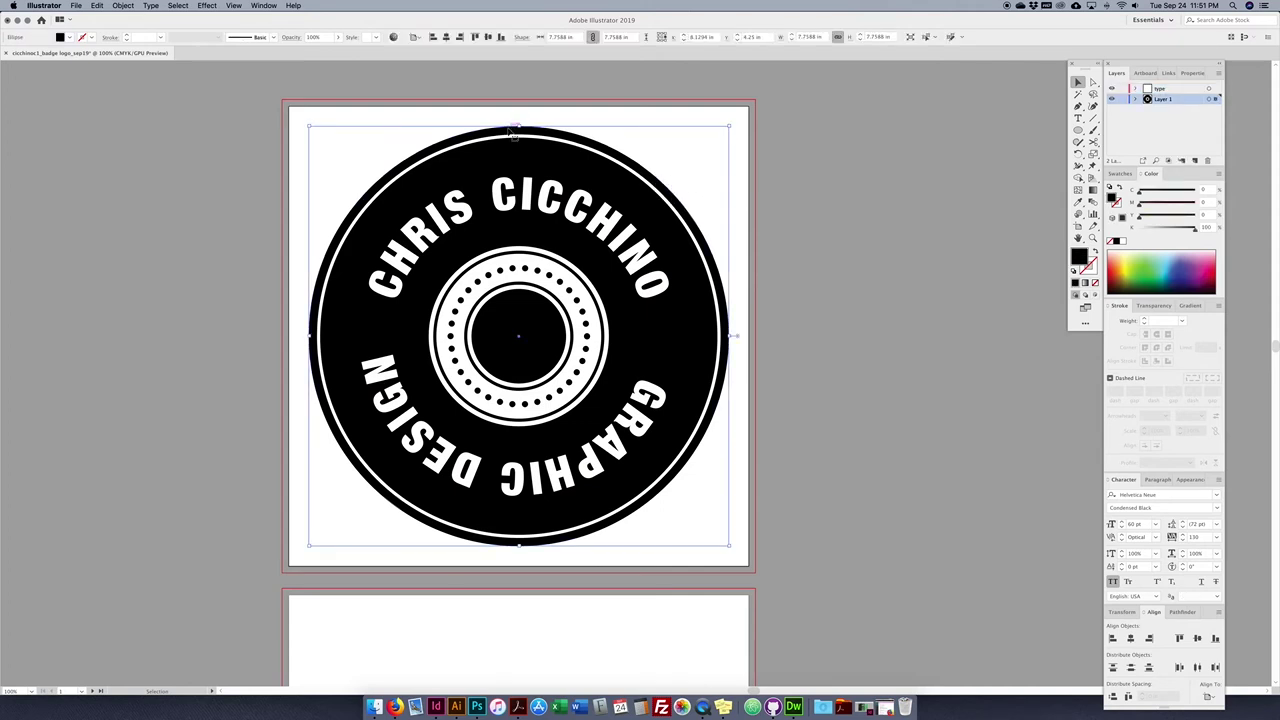
left_click(207, 6)
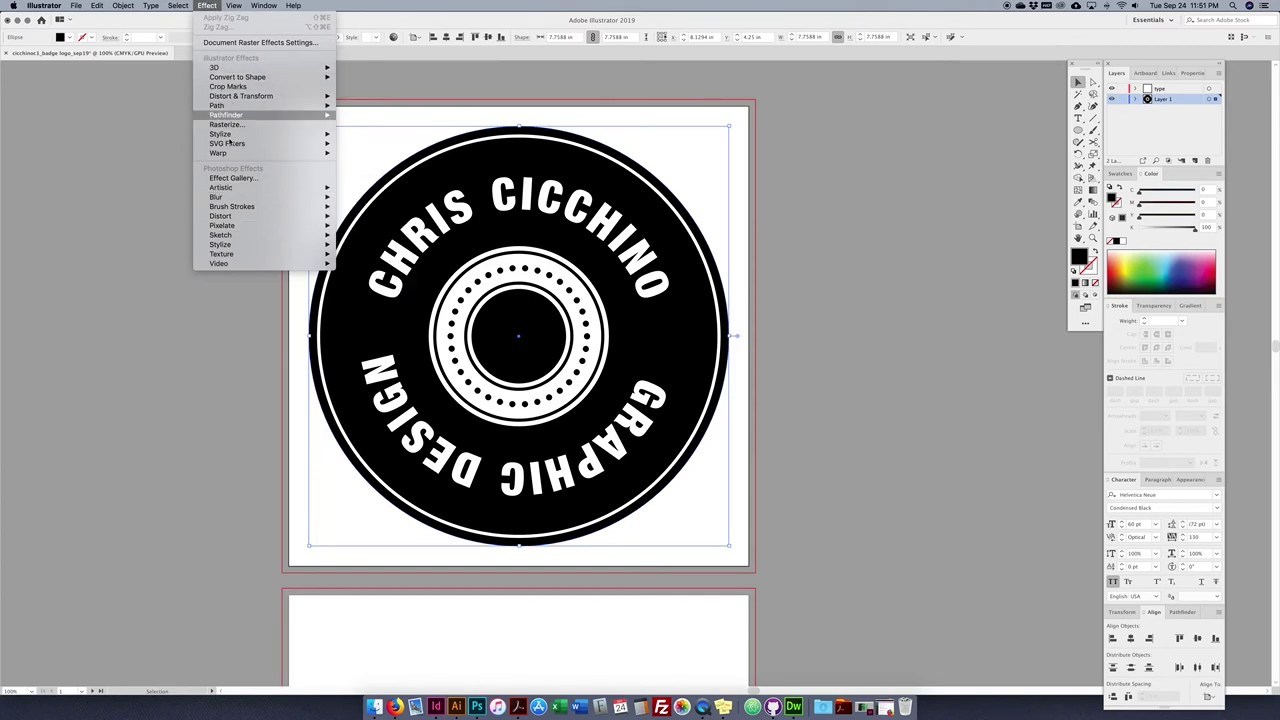
mouse_move(258, 79)
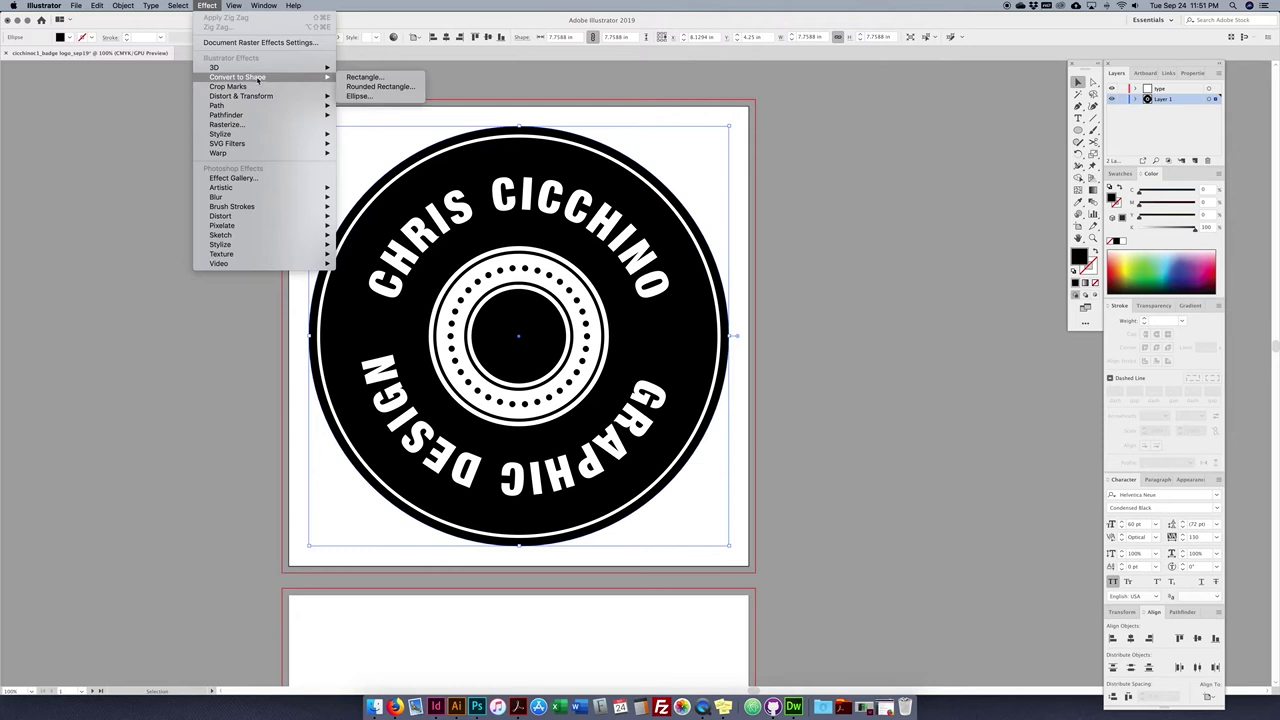
mouse_move(233, 100)
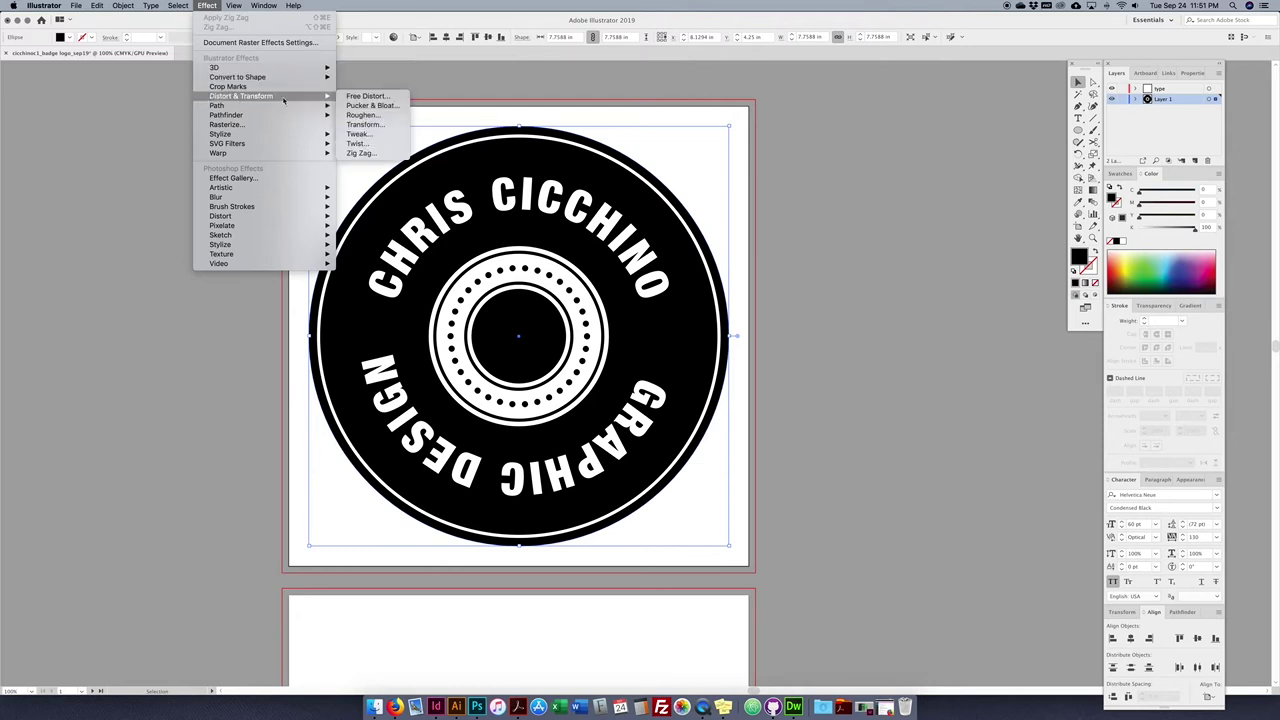
left_click(360, 153)
left_click_drag(524, 412, 947, 296)
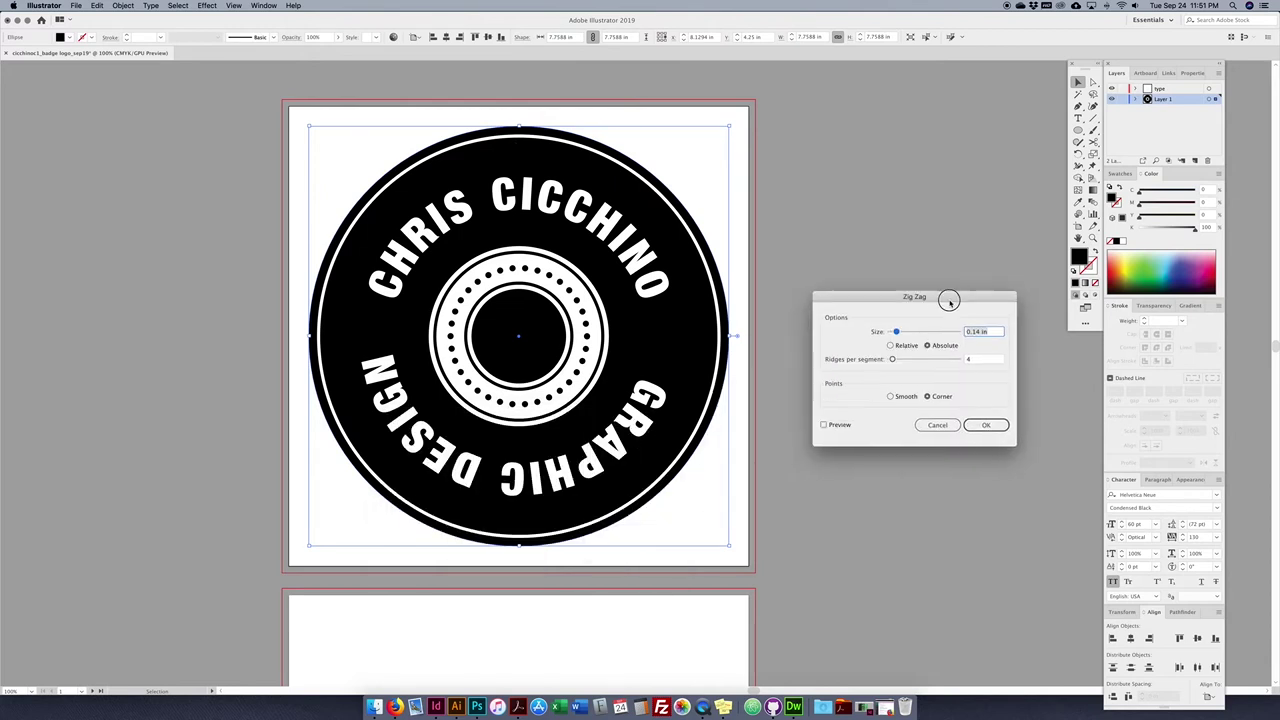
type("0.05")
key("Tab")
type("20")
left_click(892, 397)
left_click(823, 425)
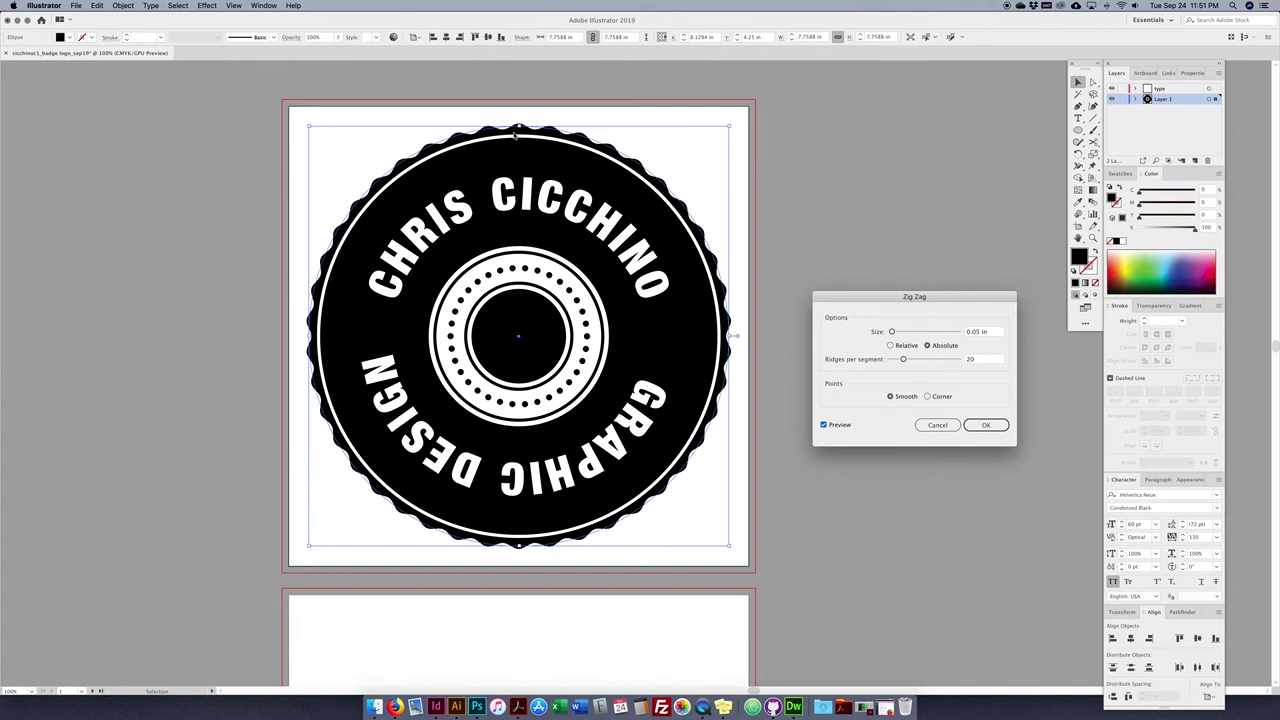
left_click(984, 426)
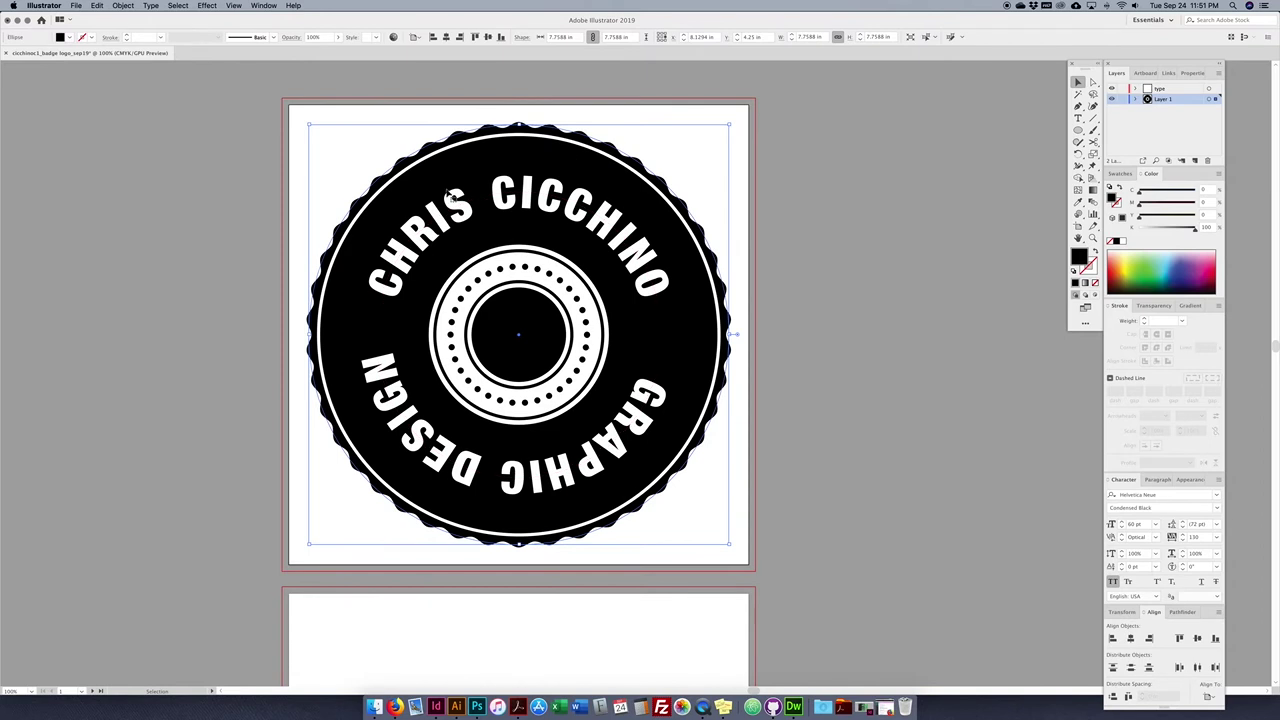
- Add a Multiply drop shadow to the outer black circle with 100% opacity, 0 in X and Y offsets and 0.05 in blur
left_click(207, 5)
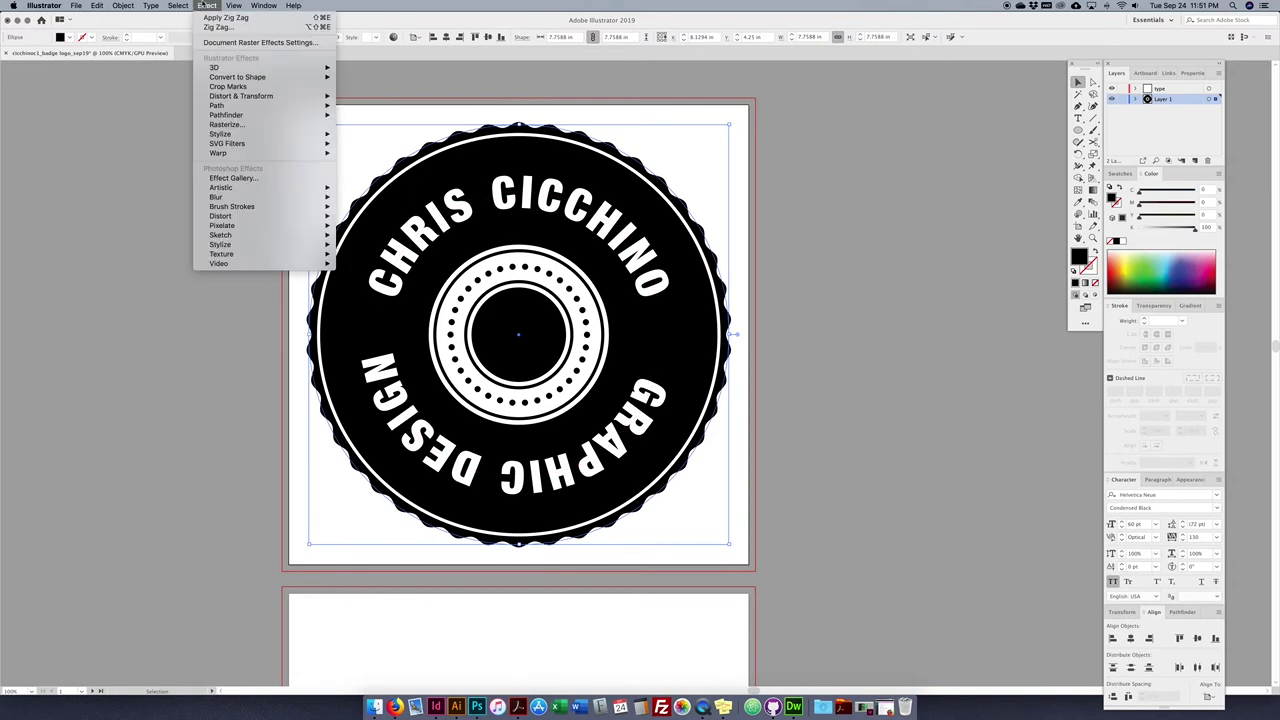
mouse_move(322, 134)
left_click(368, 134)
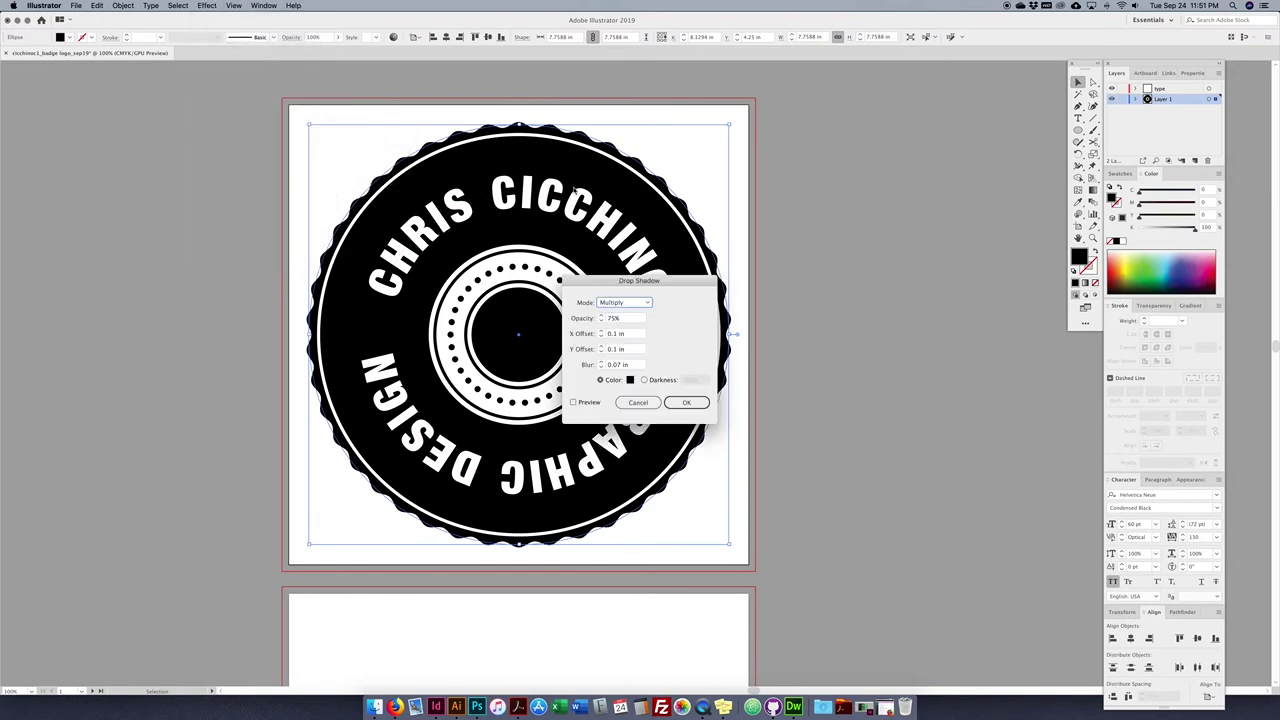
left_click_drag(643, 284, 779, 279)
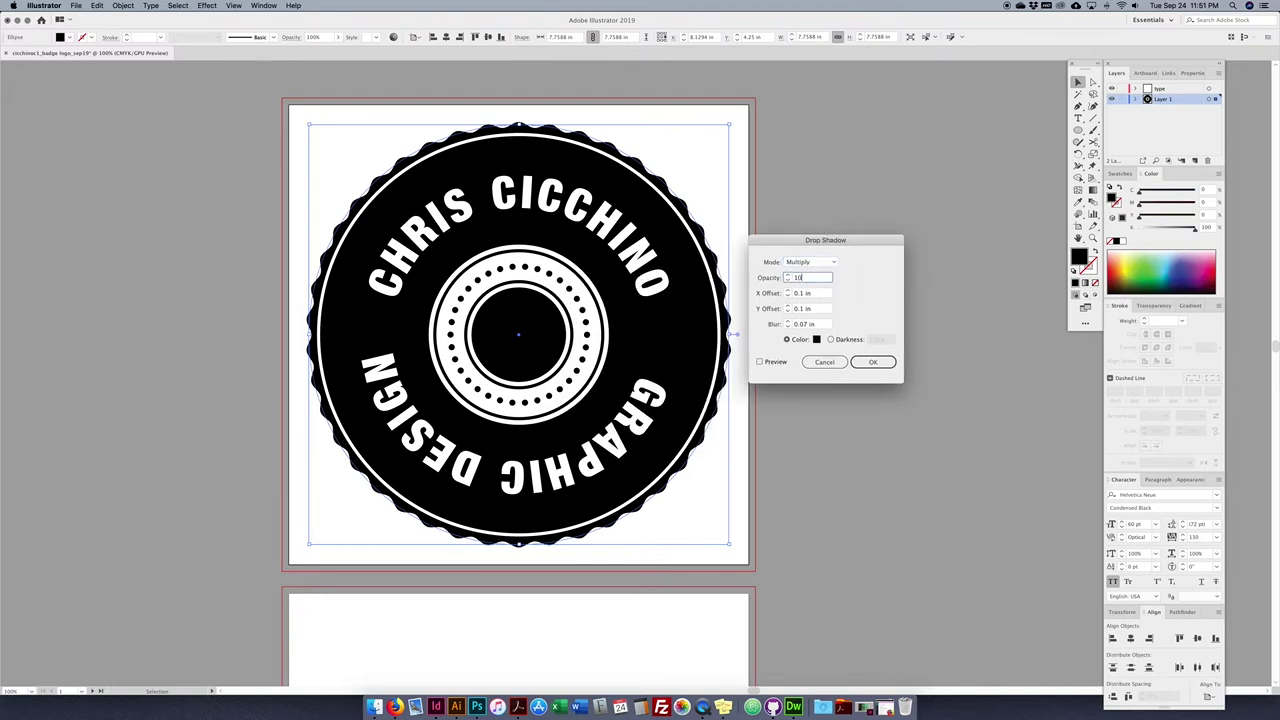
left_click(813, 293)
type("0")
key("Tab")
type("0")
key("Tab")
type("0.05")
left_click(768, 363)
left_click(762, 363)
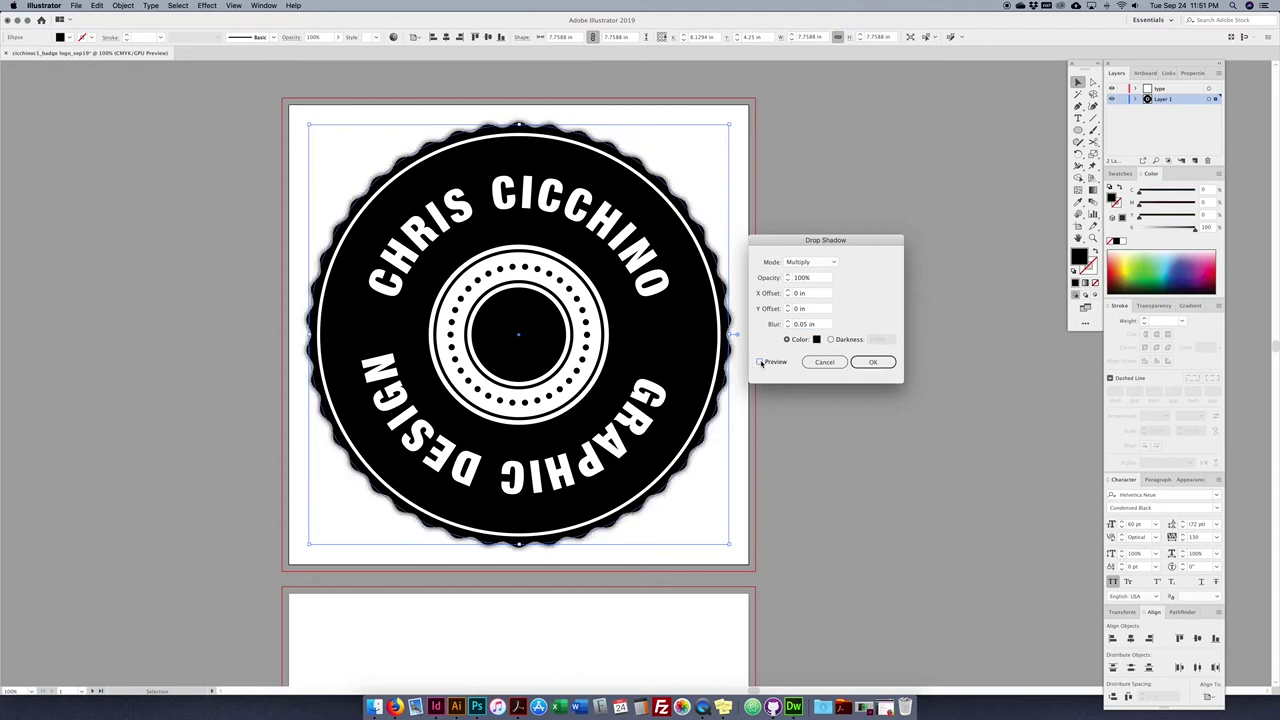
left_click(871, 362)
left_click(858, 243)
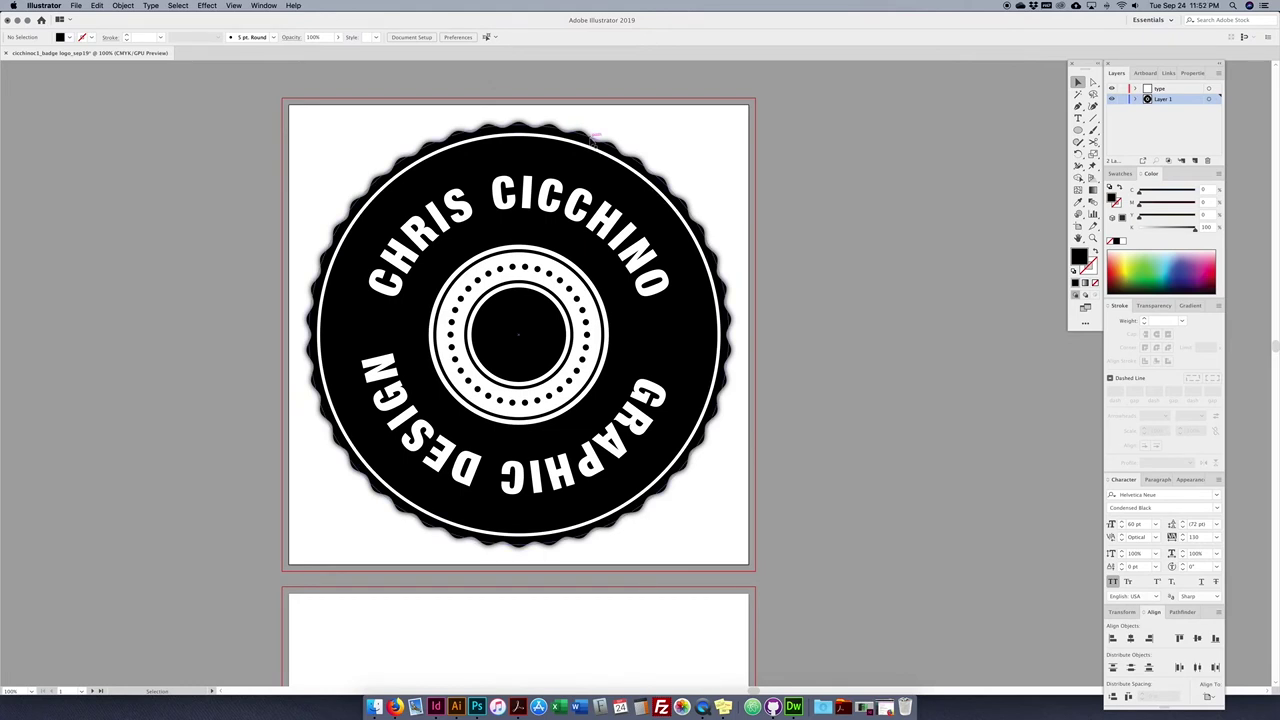
left_click(593, 137)
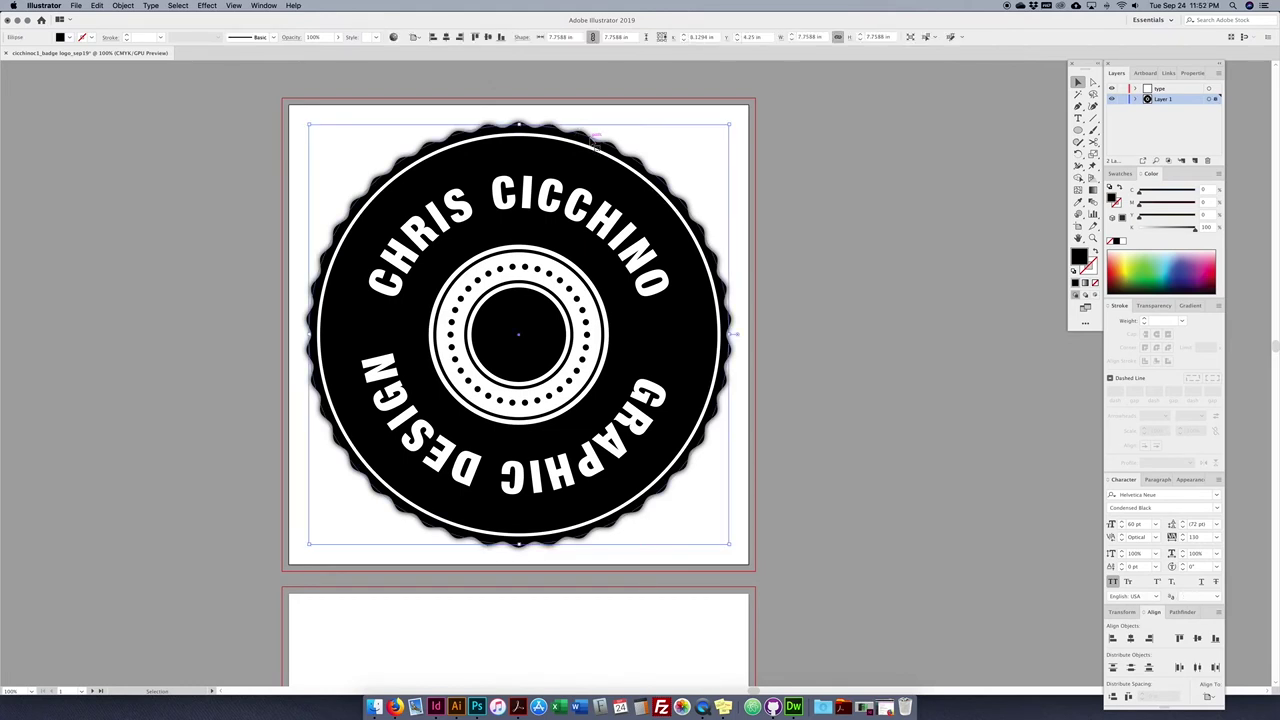
left_click(200, 4)
mouse_move(290, 96)
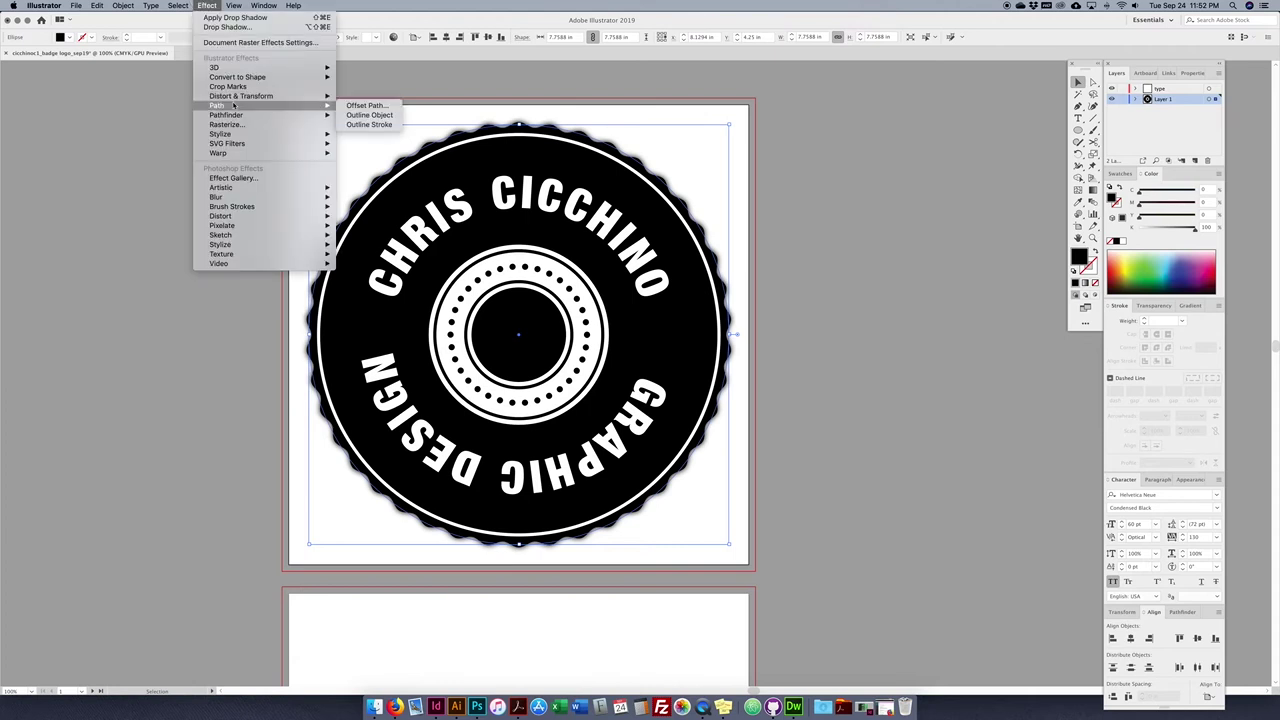
left_click(360, 153)
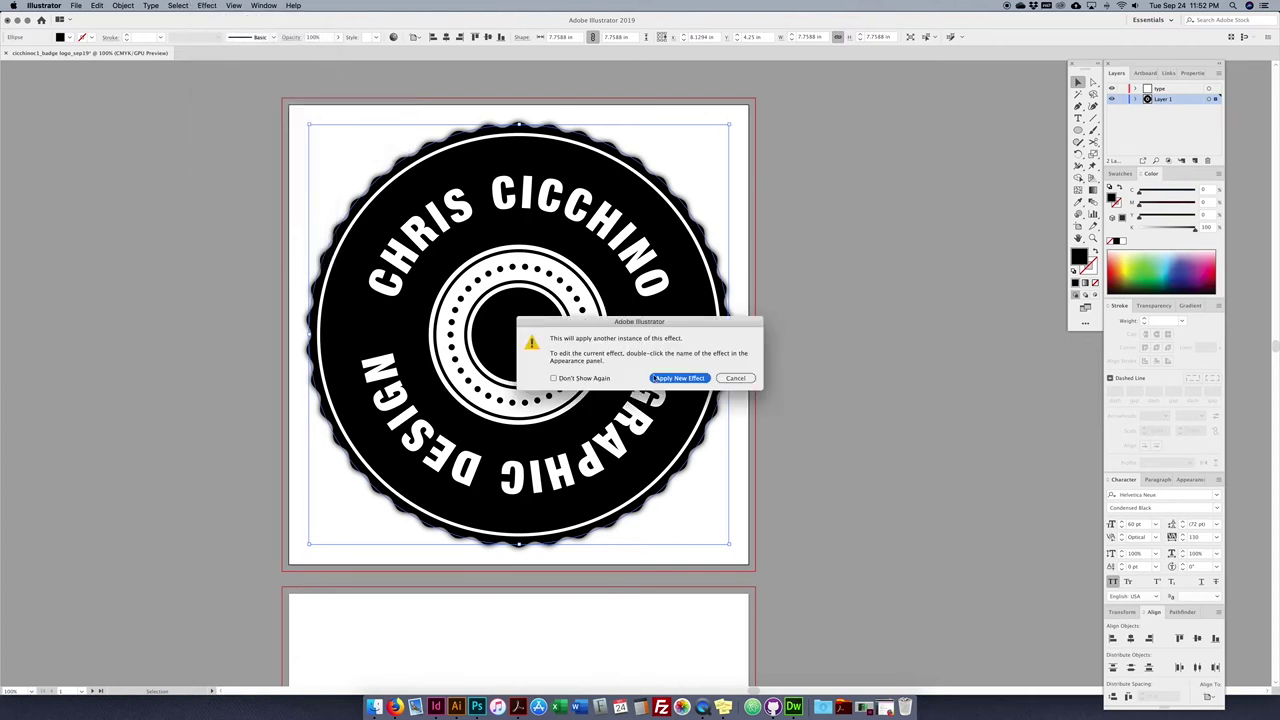
left_click_drag(704, 322, 912, 306)
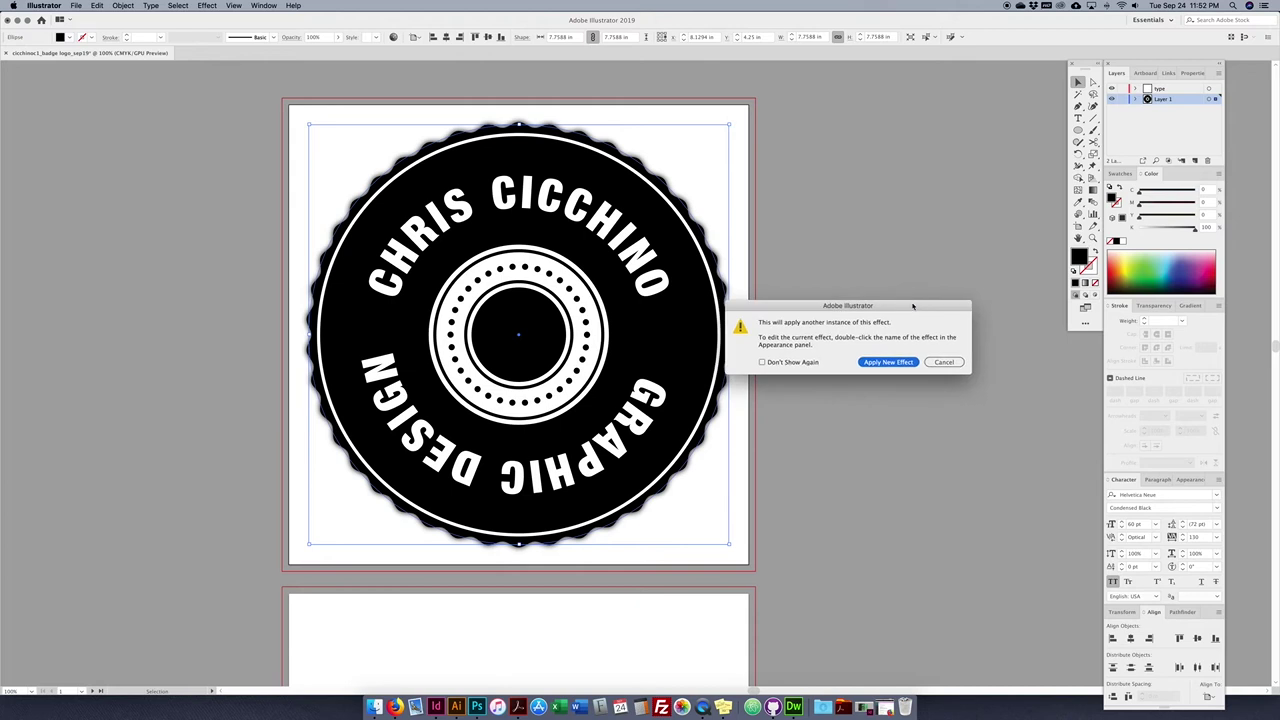
left_click(946, 362)
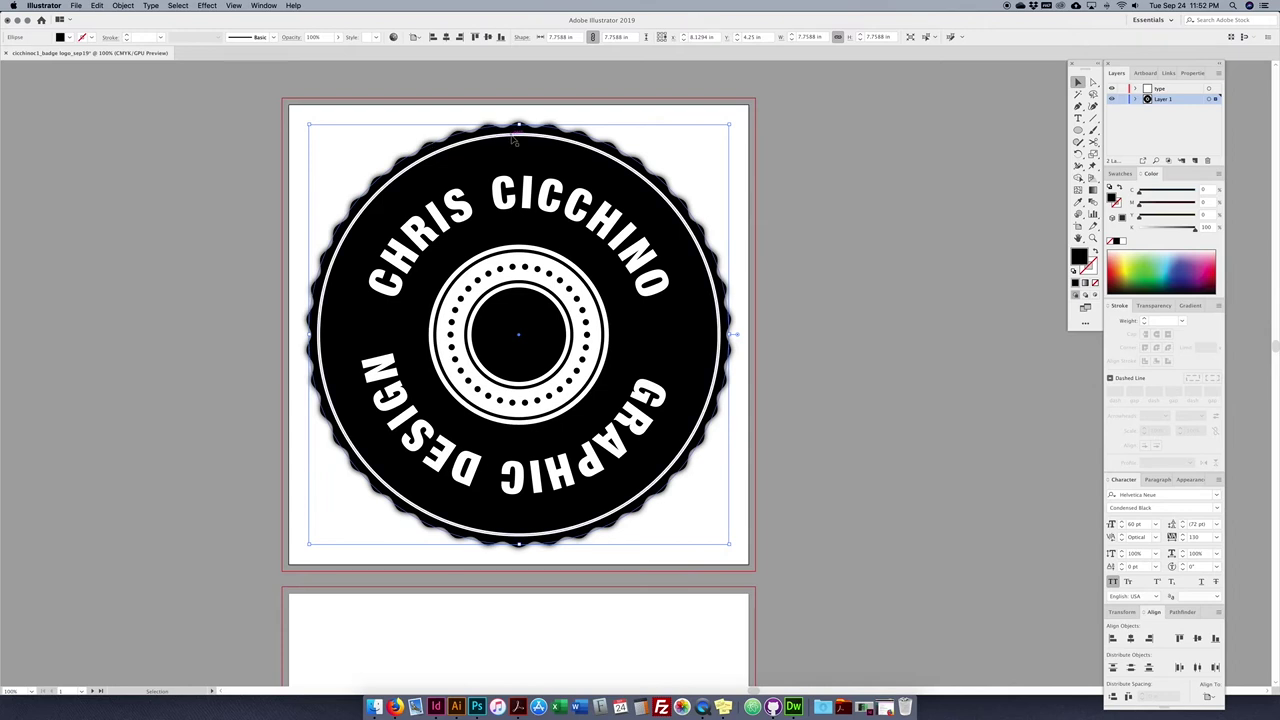
left_click(894, 163)
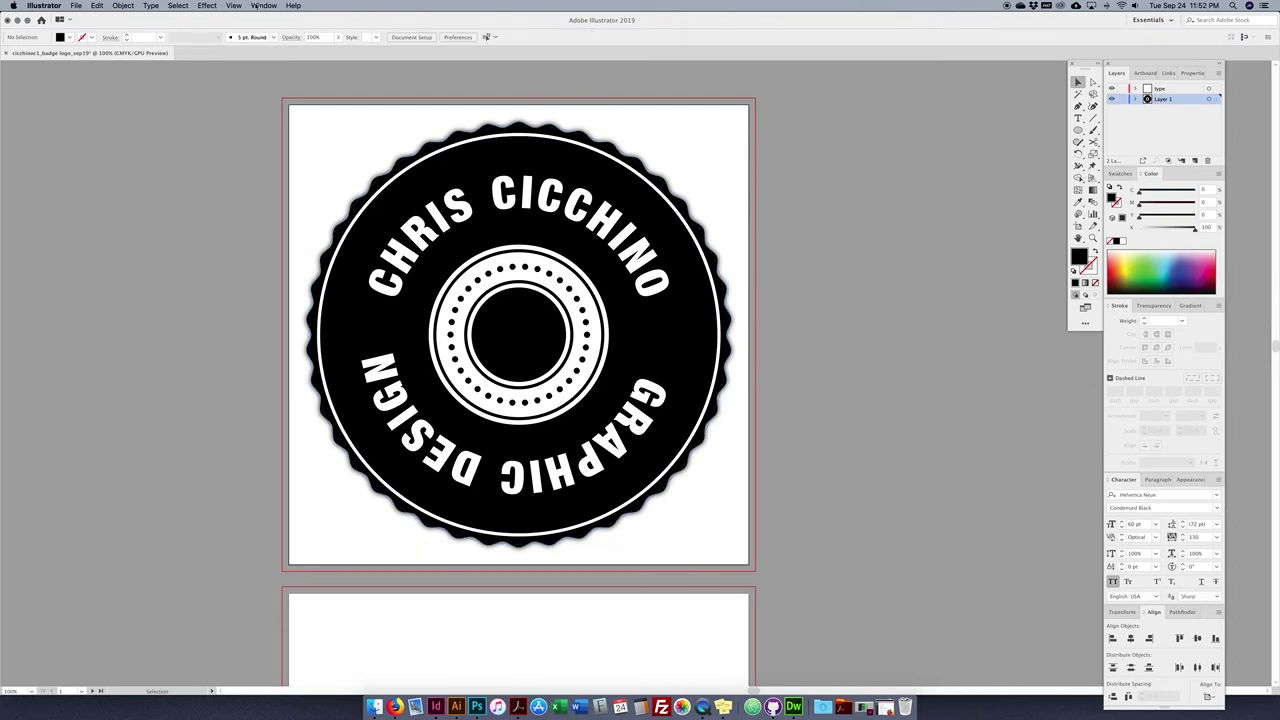
- Edit the outer circle's existing Zig Zag effect from its appearance attributes, setting the ridges per segment to 40
left_click(263, 6)
left_click(290, 150)
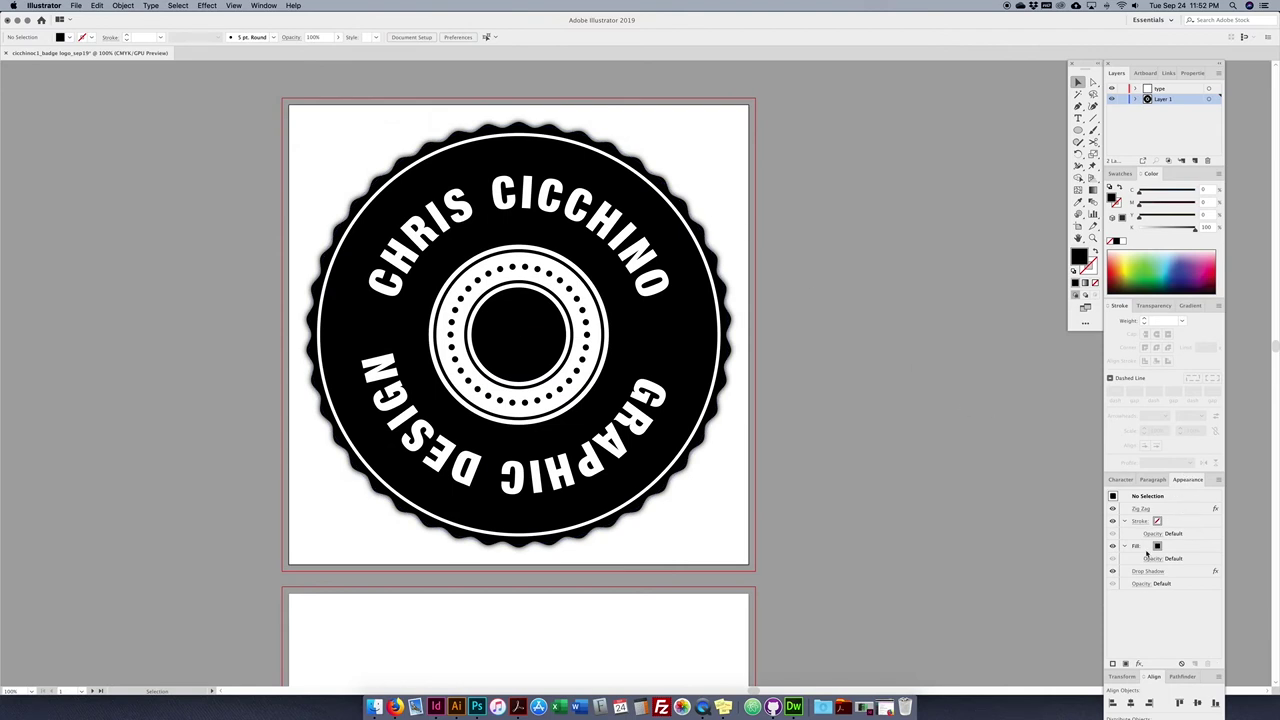
left_click(693, 227)
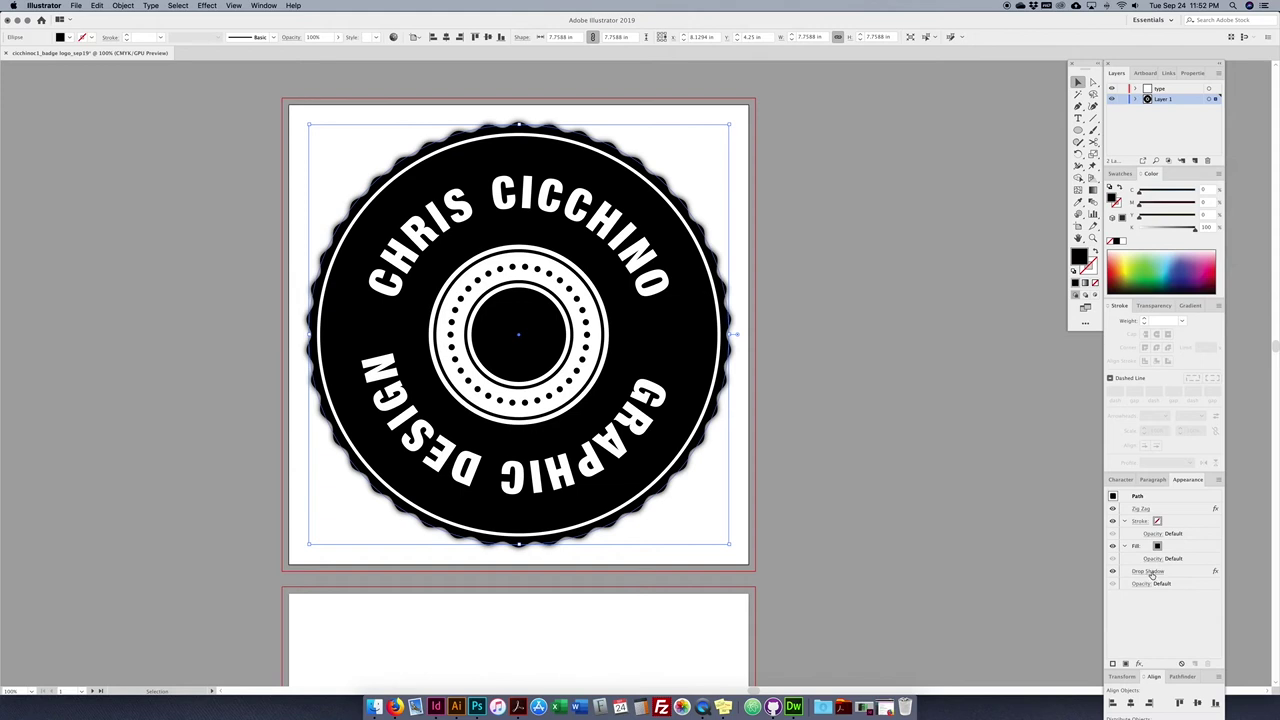
left_click(1187, 572)
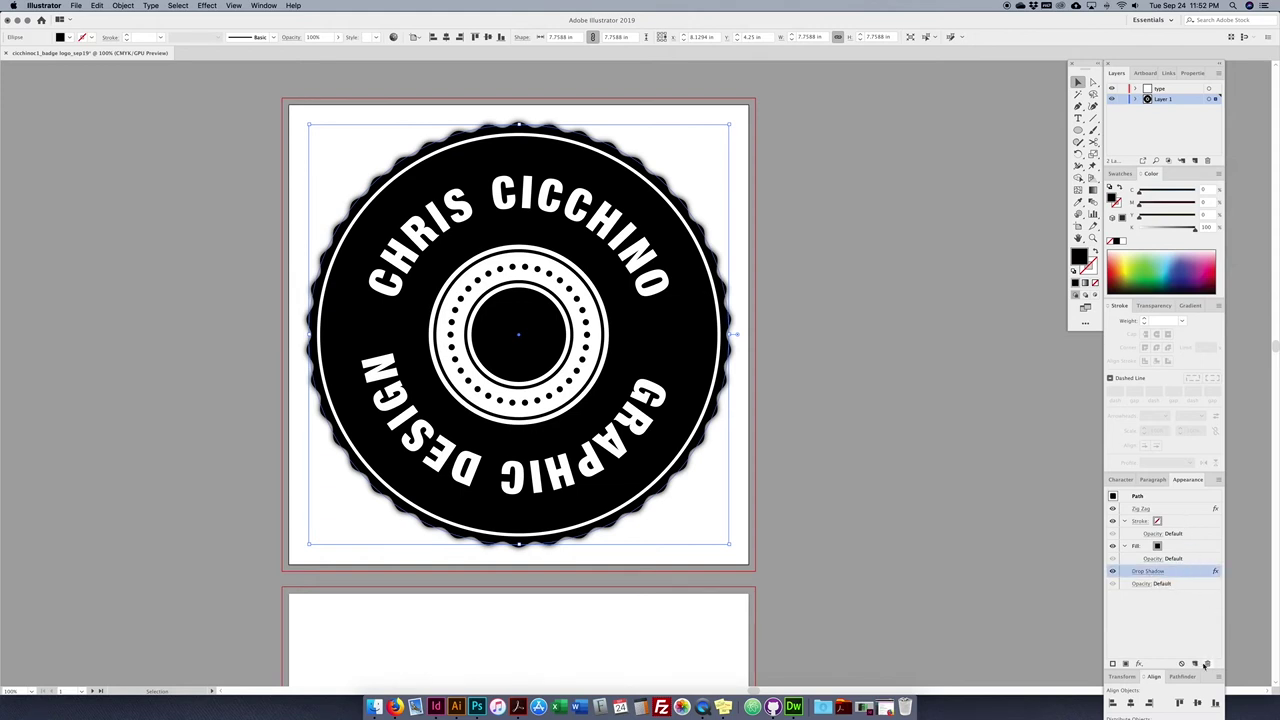
left_click(1141, 509)
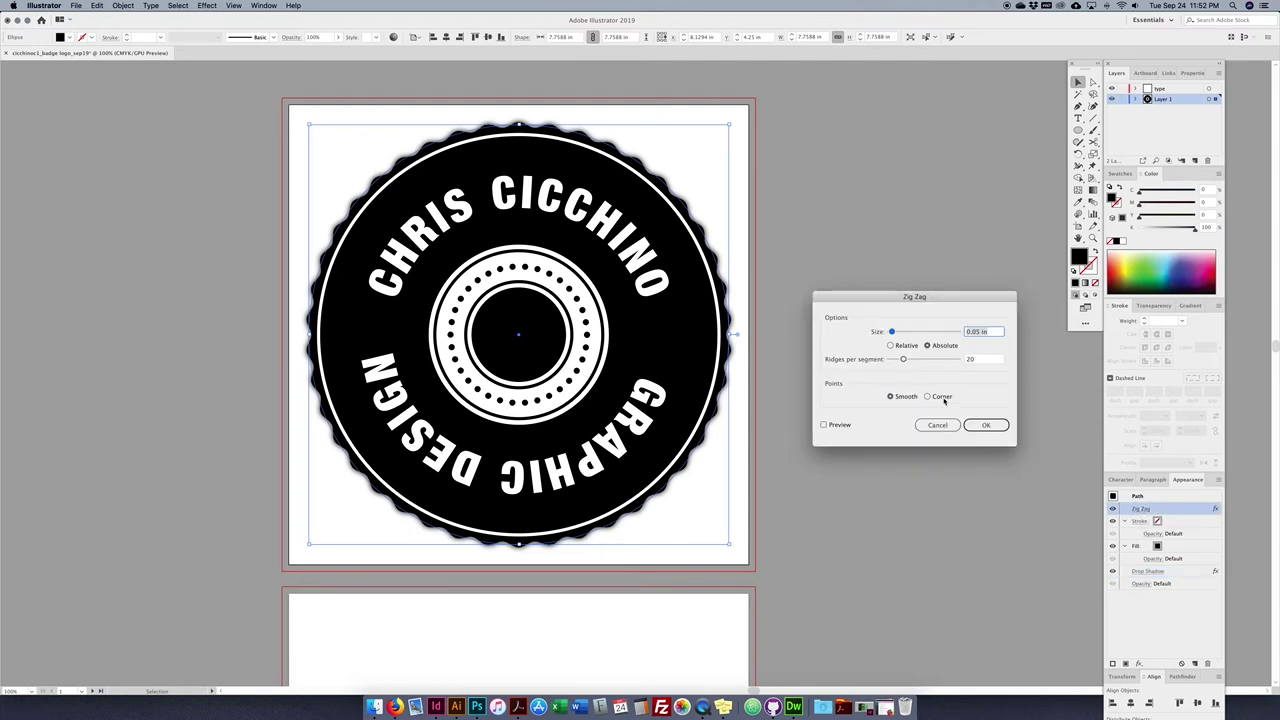
key("Tab")
type("40")
left_click(984, 425)
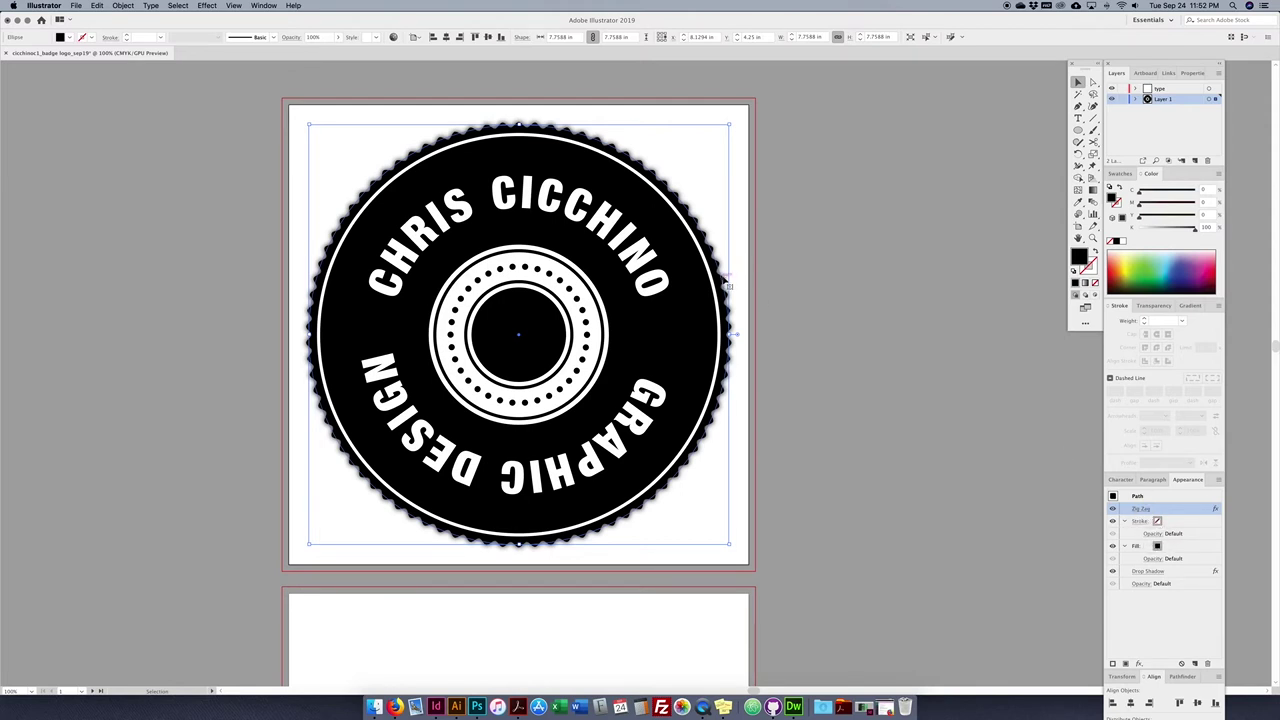
left_click(950, 426)
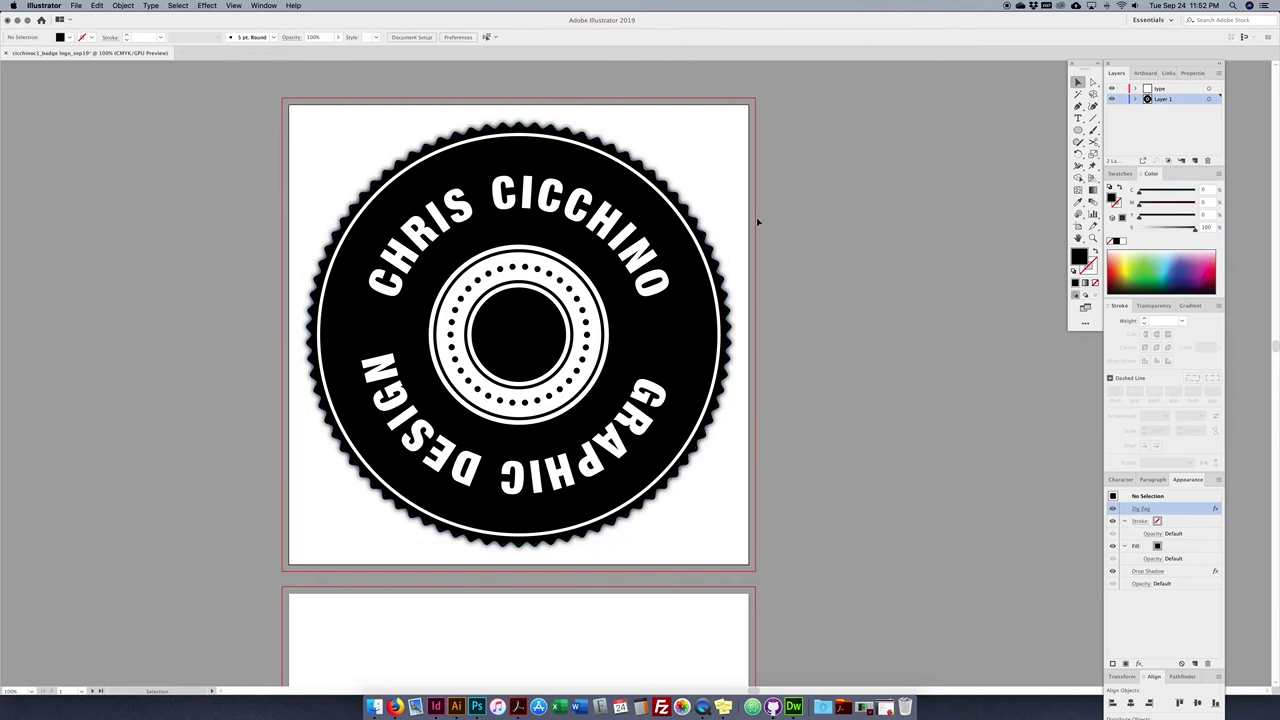
- Switch to Finder and open the resources folder inside the badge logo folder on the Desktop
scroll(755, 223, "left", 1)
key("super+minus")
key("super+minus")
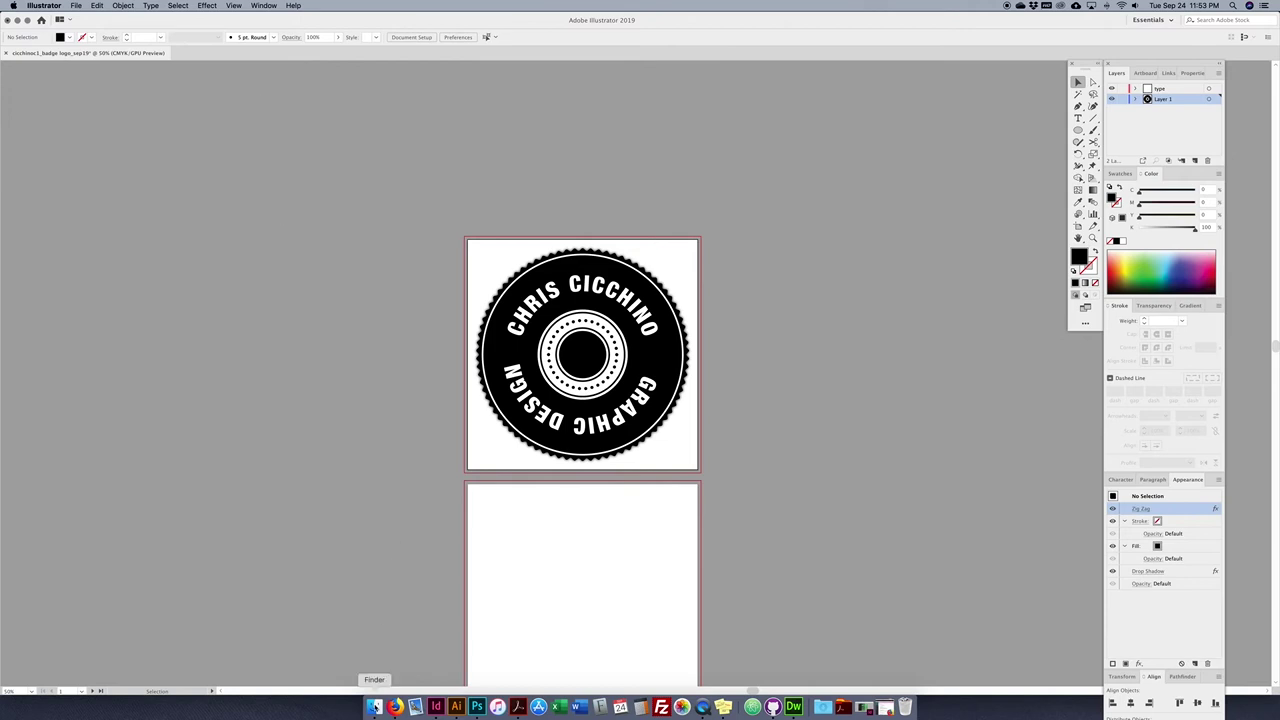
left_click(375, 706)
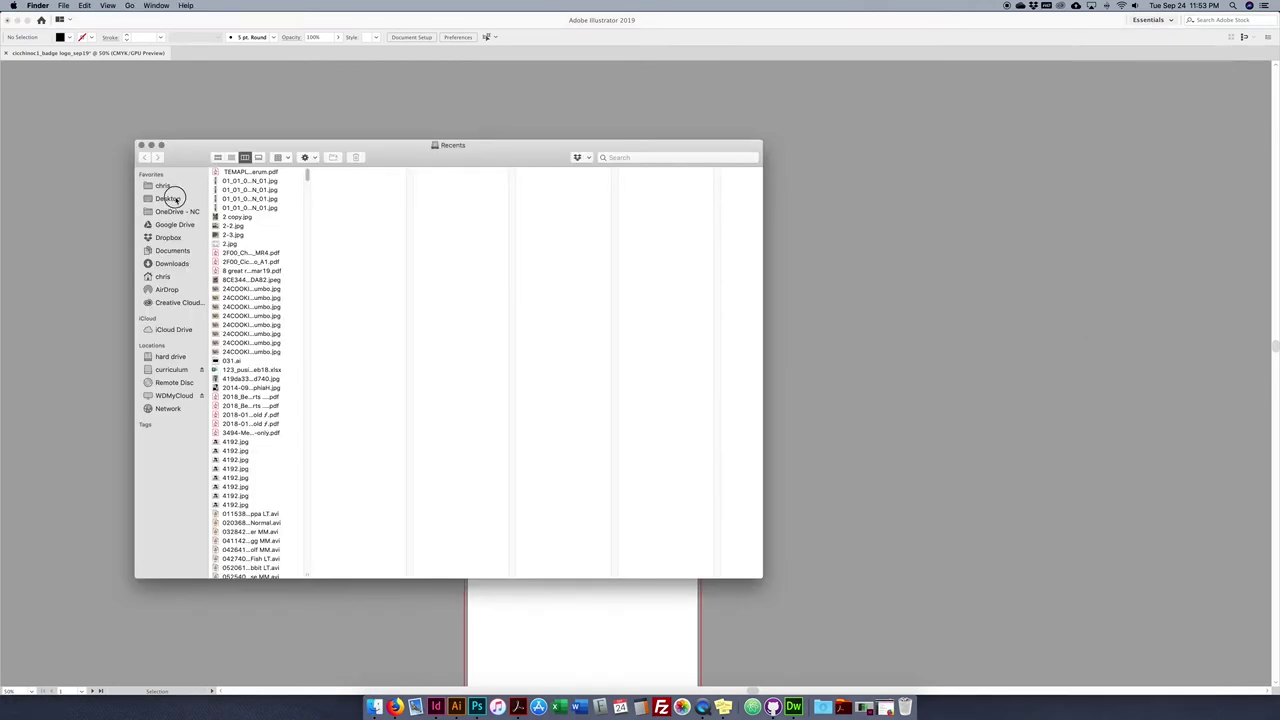
left_click(167, 198)
left_click(240, 172)
left_click(343, 181)
left_click(343, 190)
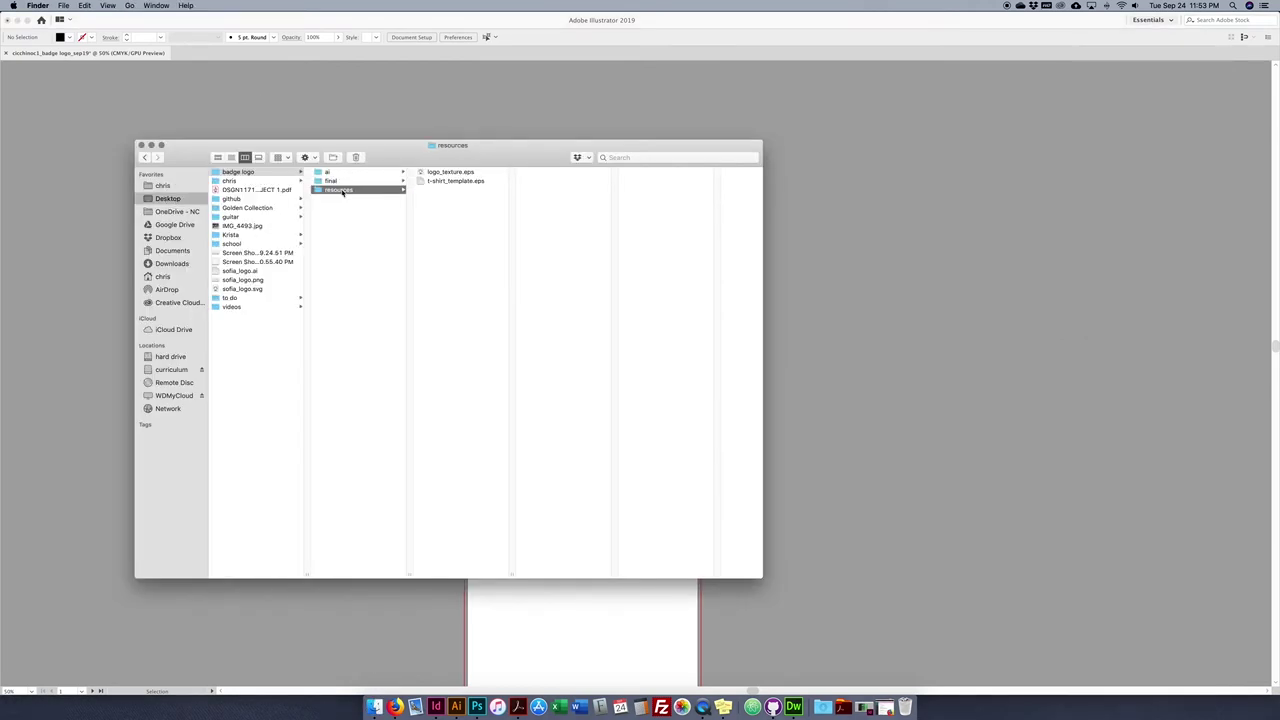
- Open both logo_texture.eps and t-shirt_template.eps in Illustrator
left_click(462, 173)
left_click(458, 181, "shift")
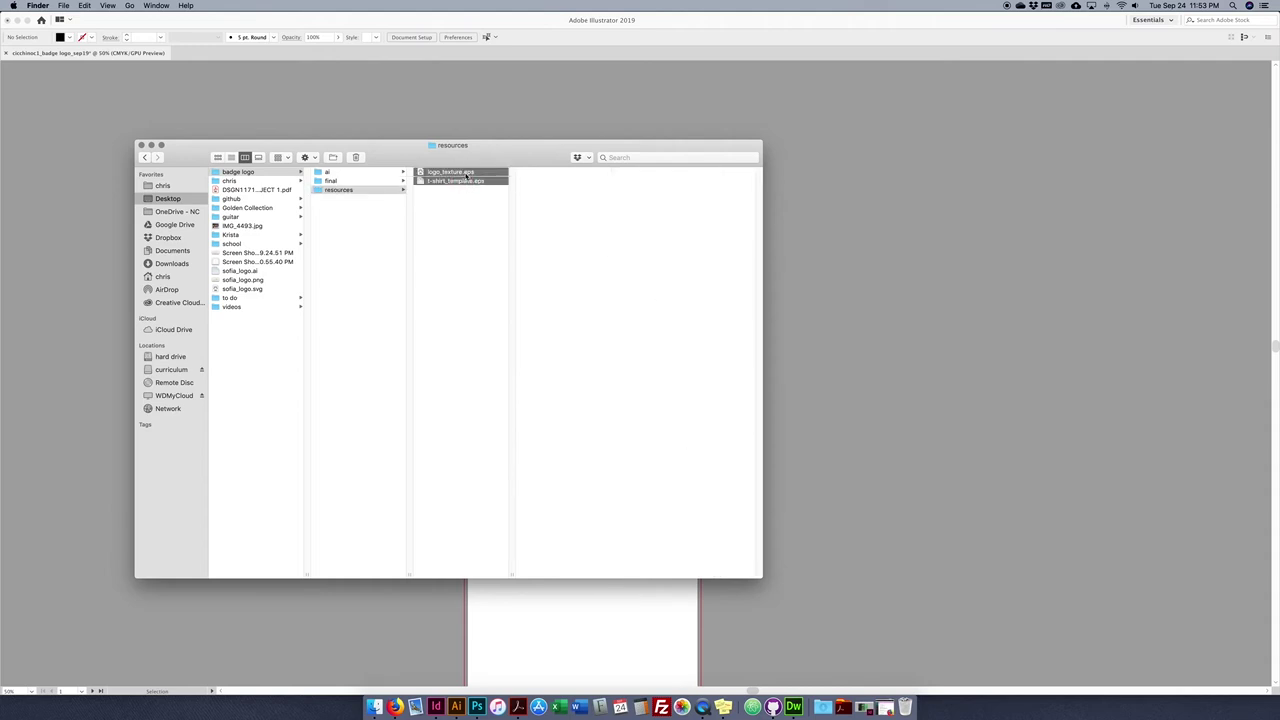
left_click_drag(467, 175, 456, 707)
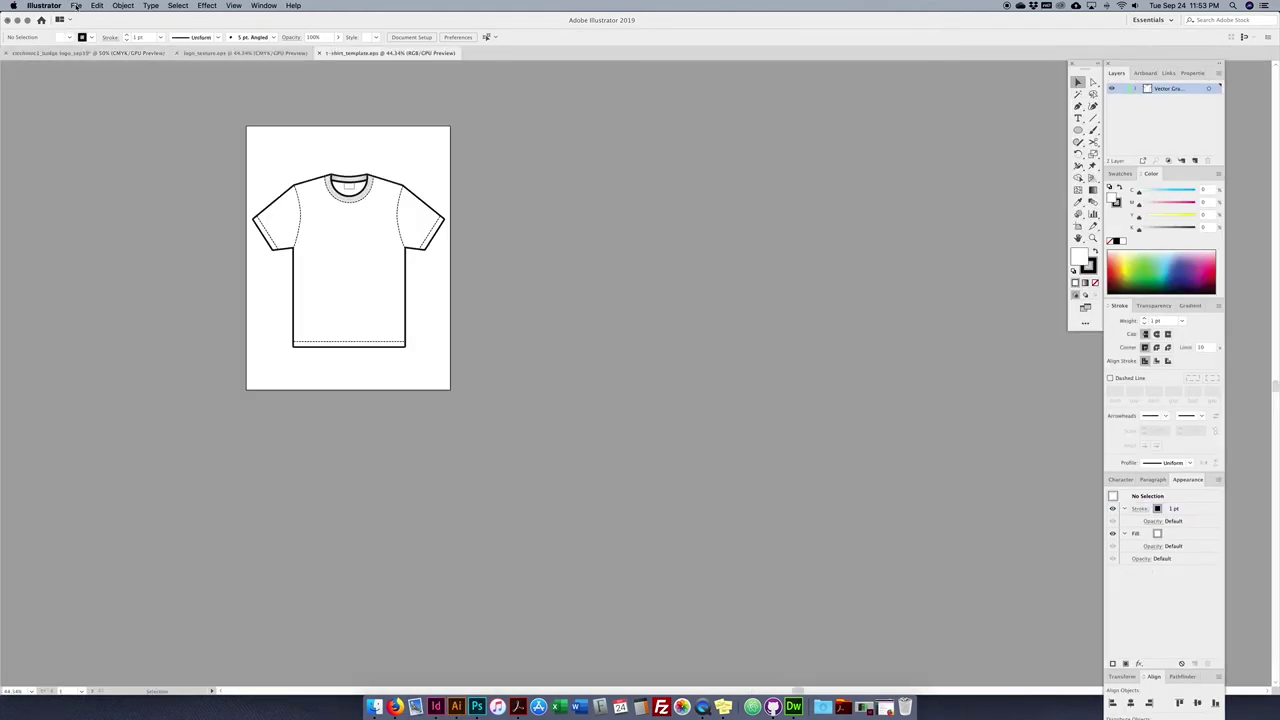
- Select all the t-shirt artwork in t-shirt_template.eps
left_click(76, 6)
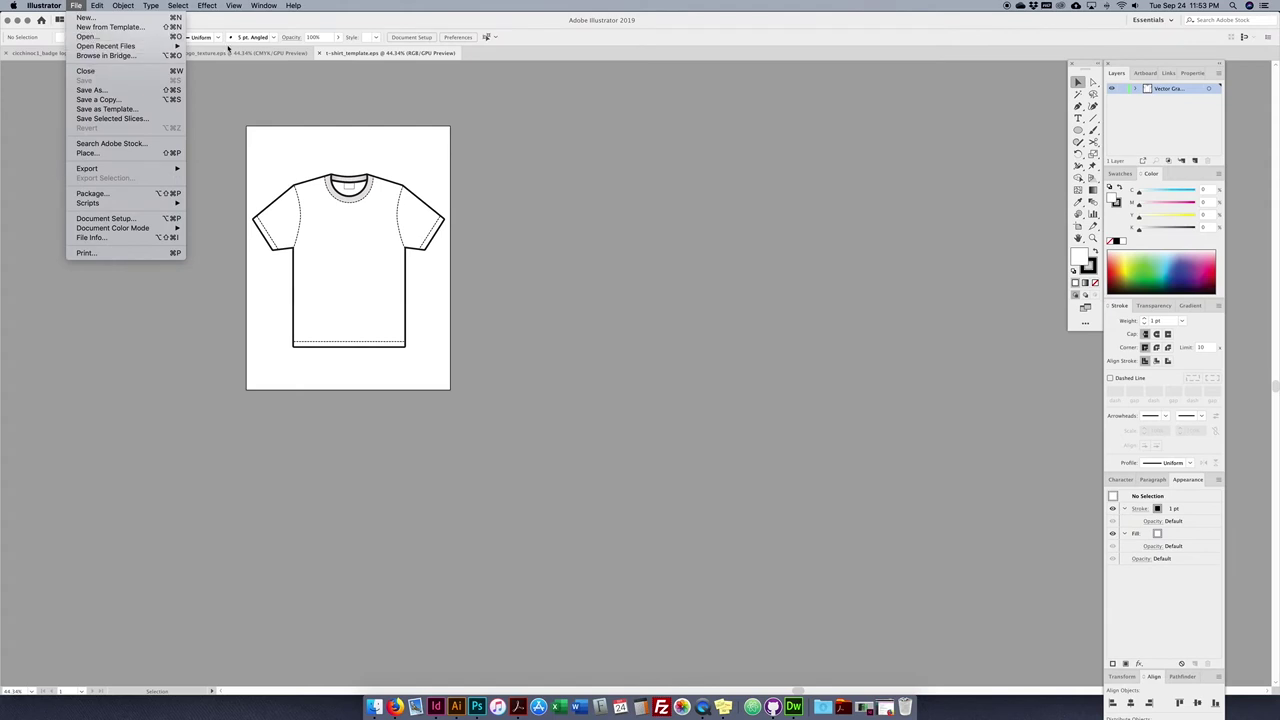
left_click(251, 90)
left_click_drag(223, 94, 256, 118)
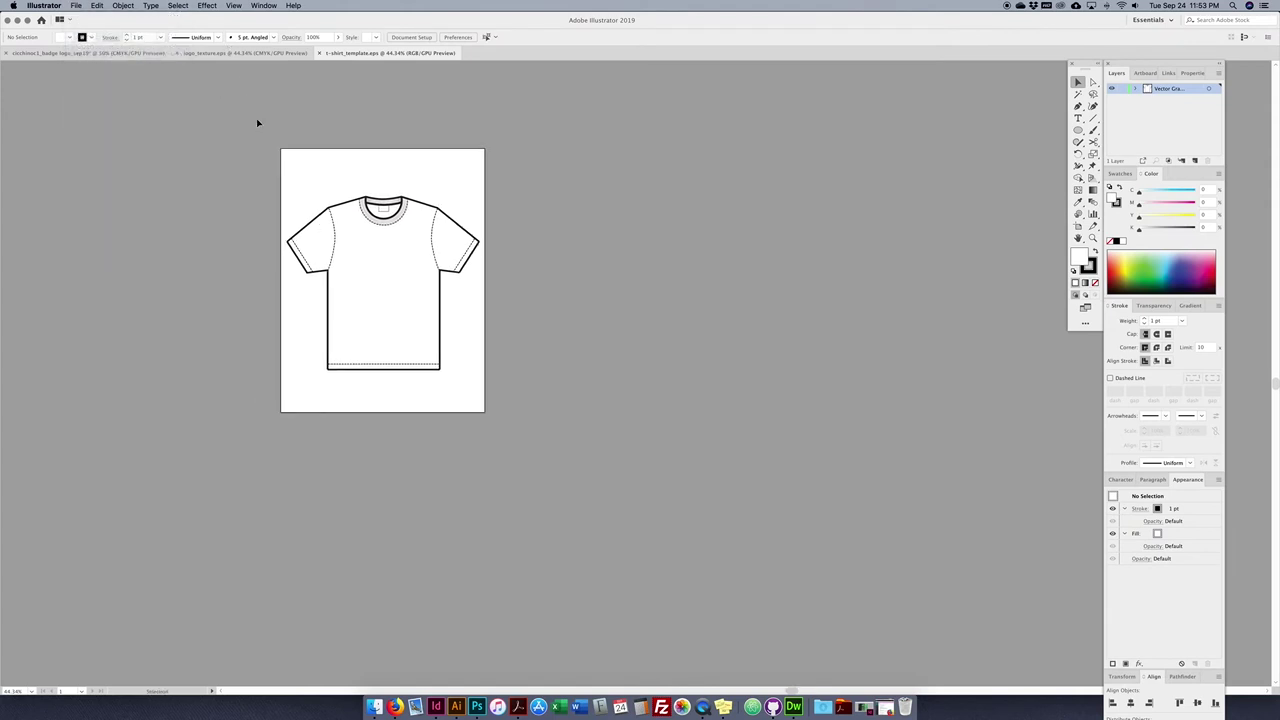
left_click_drag(285, 205, 534, 397)
left_click(534, 398)
key("super+equal")
key("super+equal")
left_click_drag(431, 357, 678, 475)
left_click_drag(692, 188, 315, 535)
left_click(352, 537)
key("super+a")
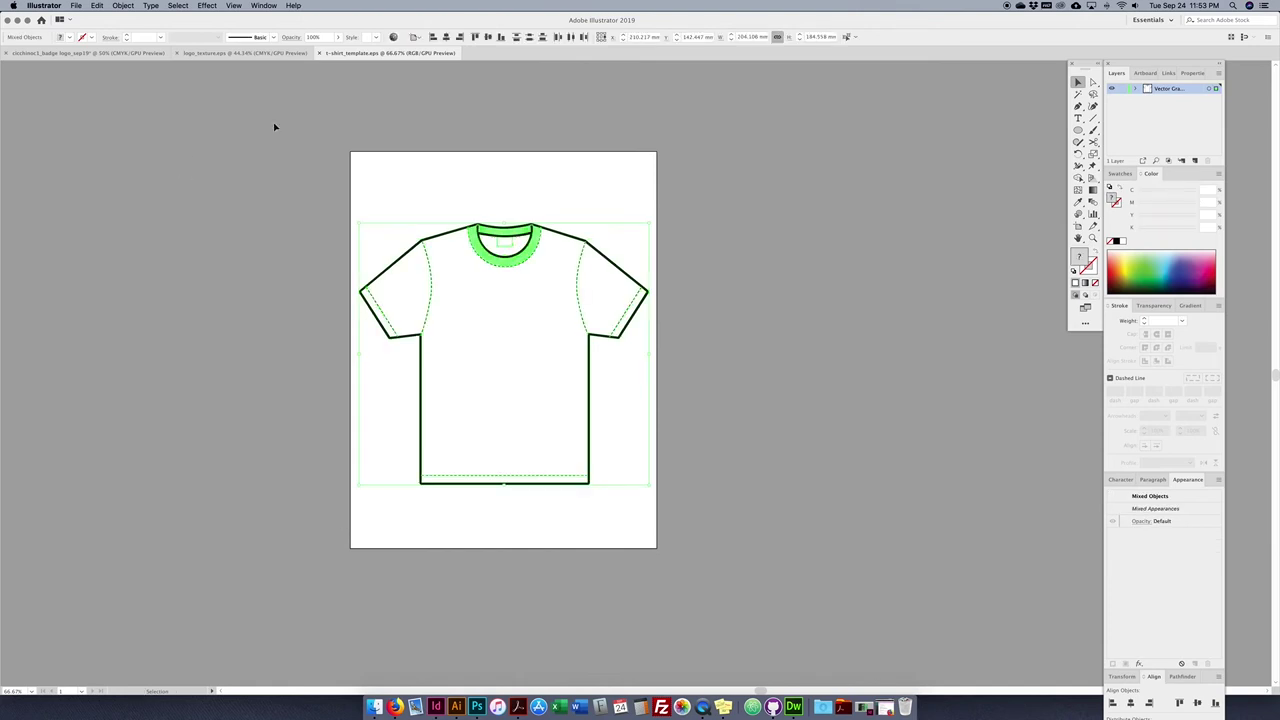
left_click(723, 458)
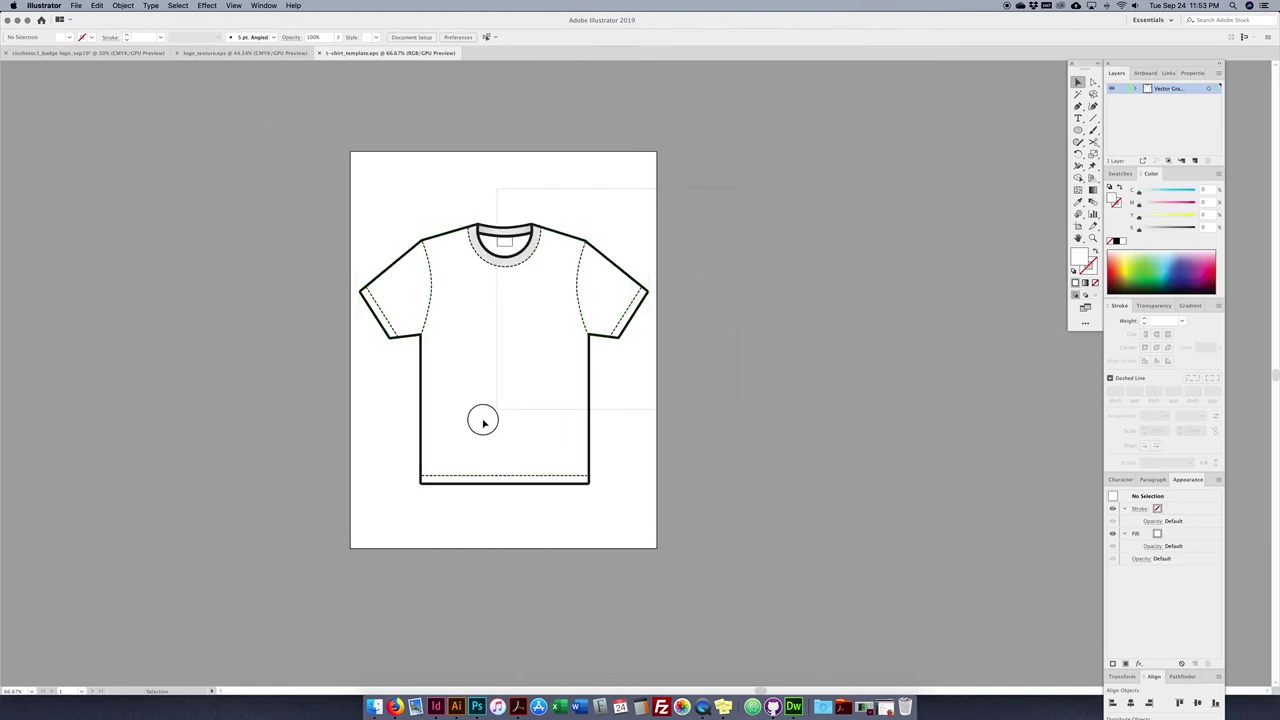
key("super+a")
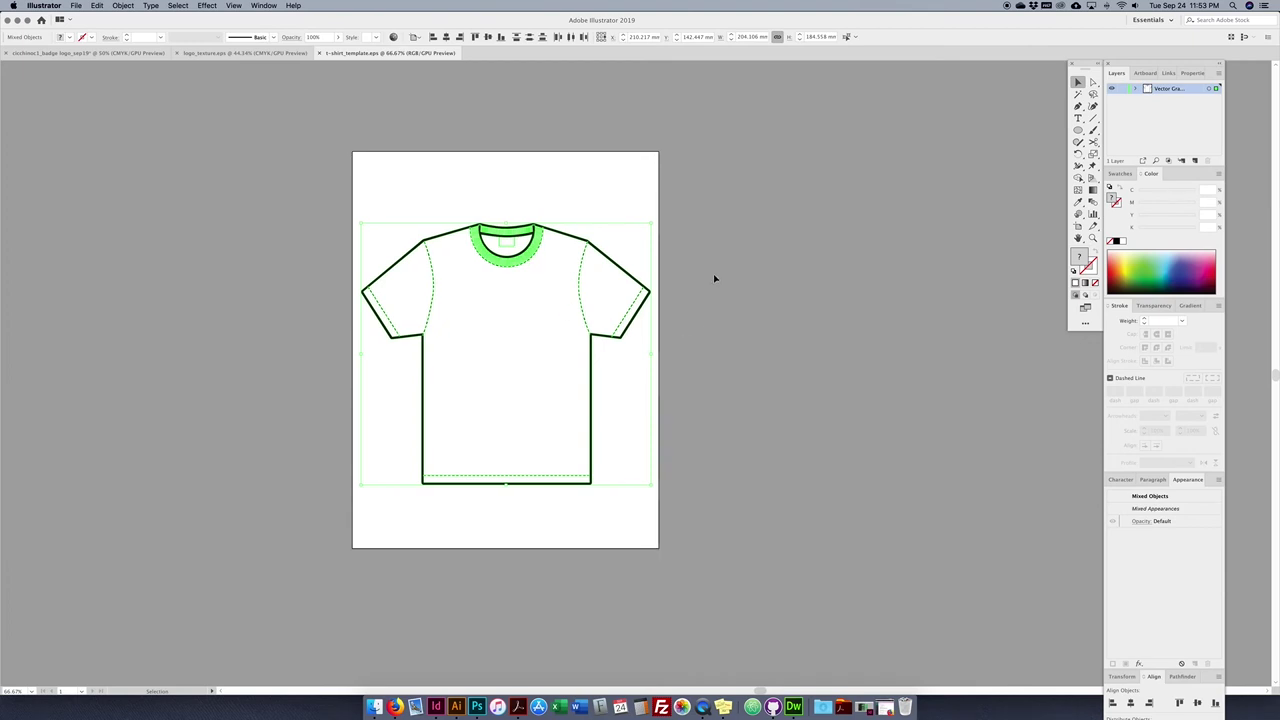
- Copy the selected t-shirt artwork and paste it over the tall artboard in the badge logo document
key("super+equal")
key("super+equal")
key("super+equal")
key("super+equal")
key("super+minus")
key("super+minus")
key("super+minus")
key("super+minus")
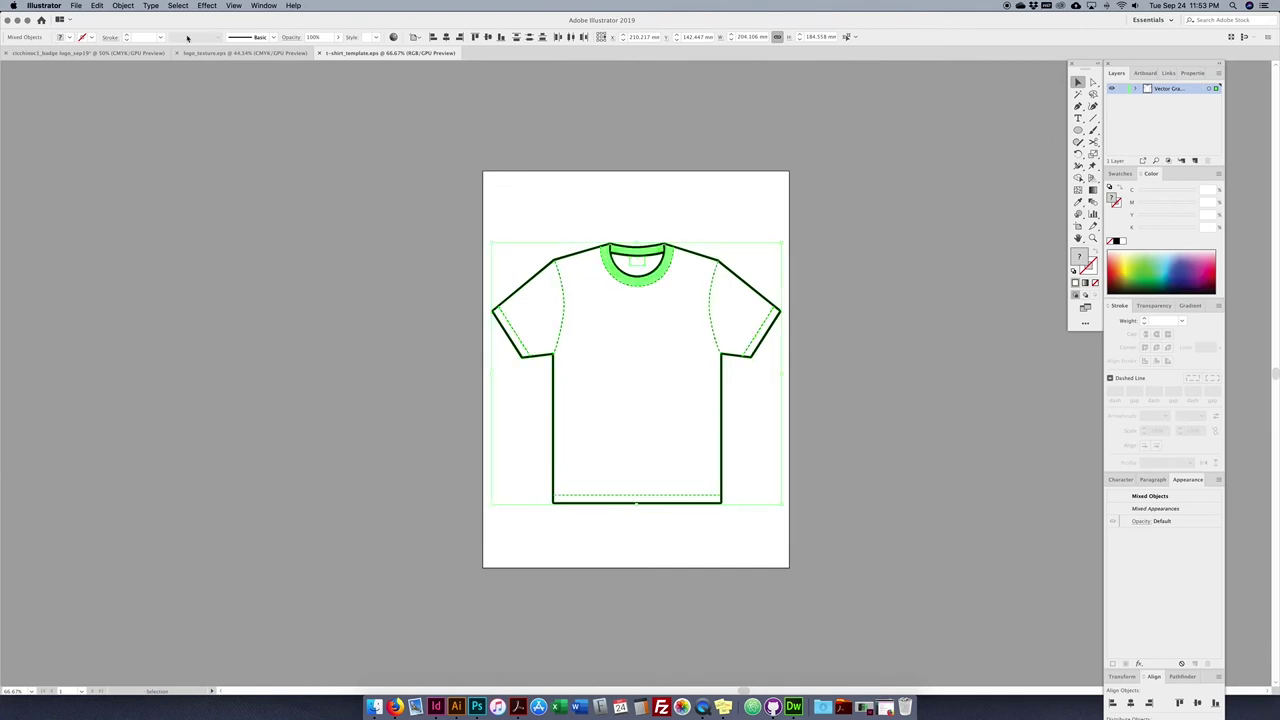
key("super+grave")
left_click_drag(589, 506, 565, 410)
left_click_drag(596, 545, 628, 270)
left_click_drag(594, 560, 584, 436)
key("super+v")
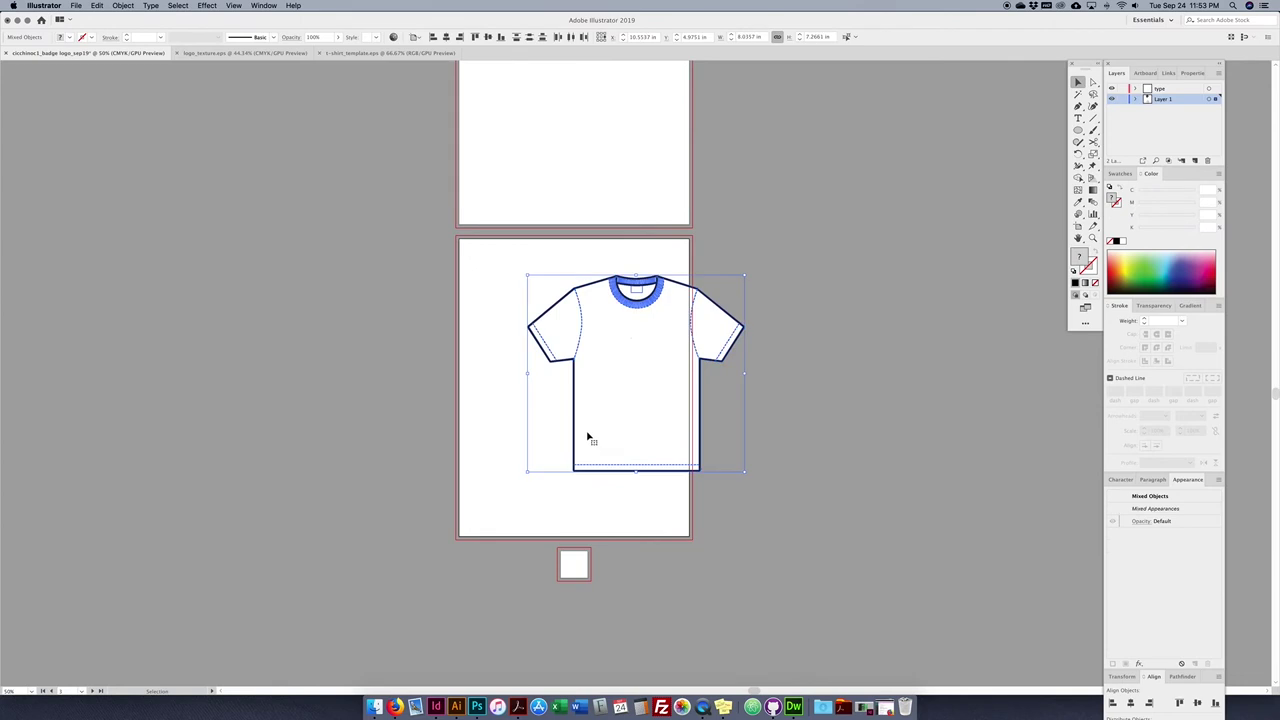
- Move the t-shirt onto the tall artboard and center it there horizontally and vertically
left_click_drag(637, 305, 577, 314)
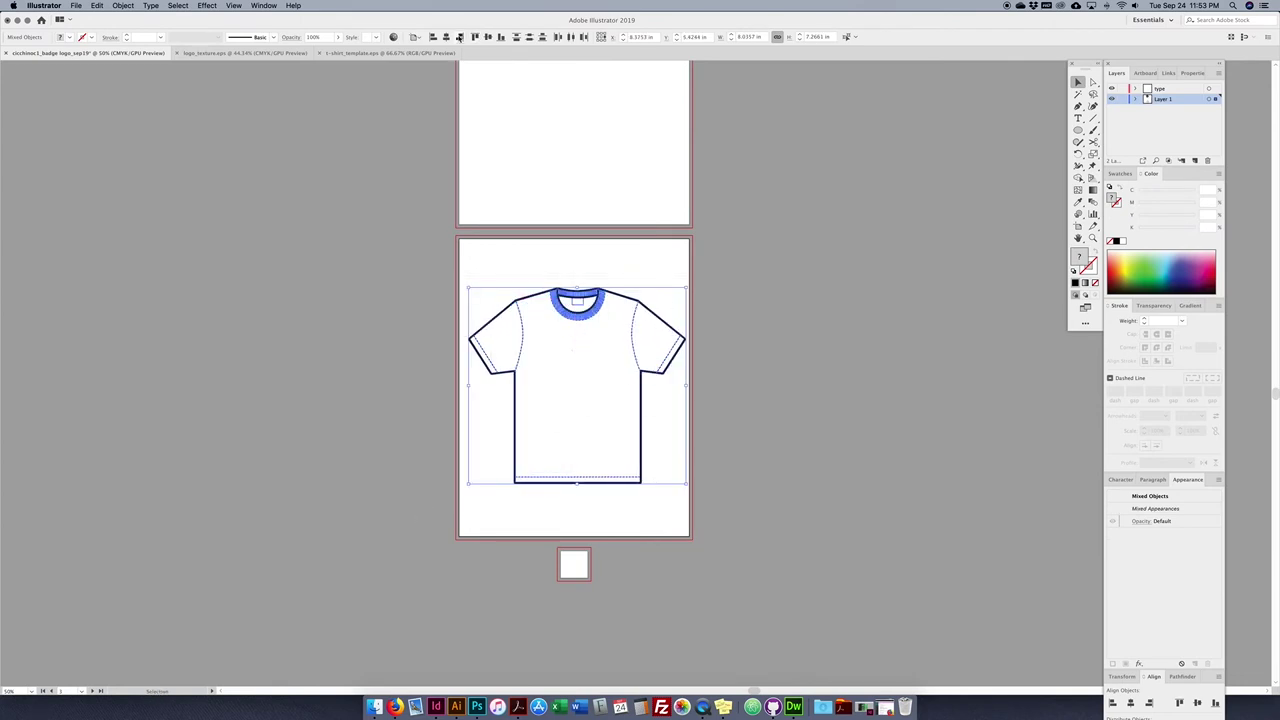
left_click(446, 36)
left_click(487, 36)
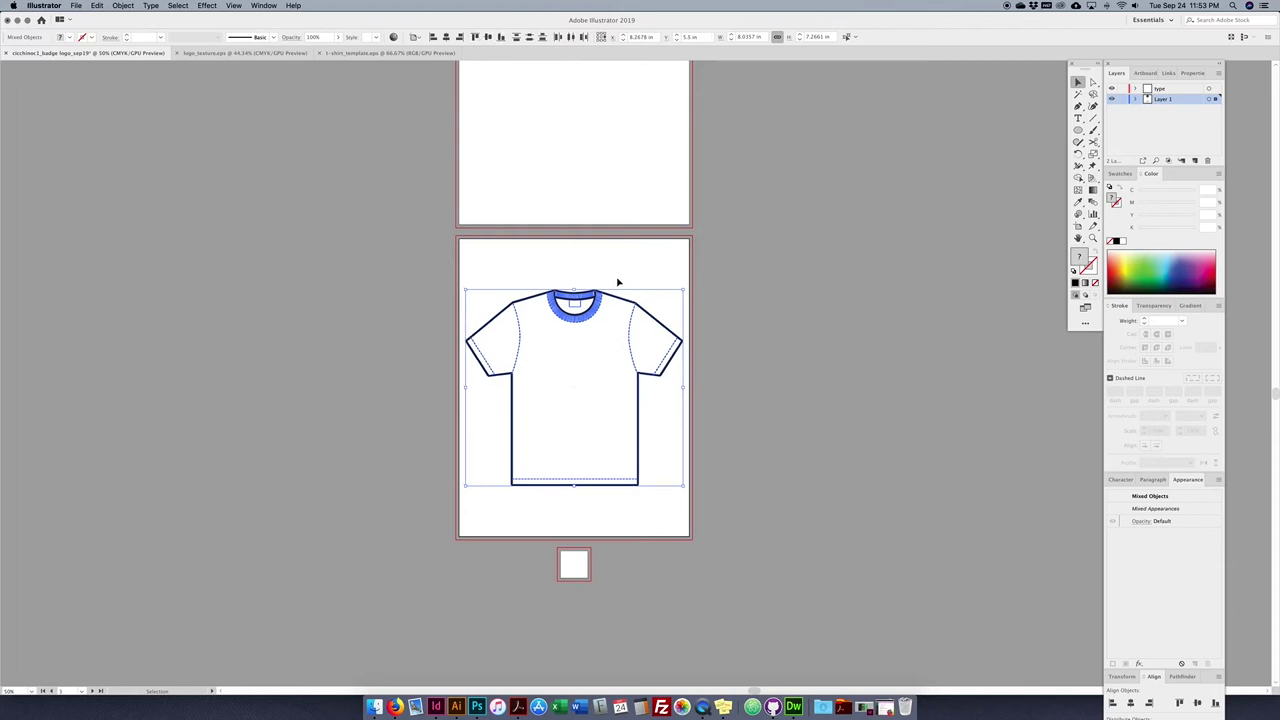
- Select the t-shirt artwork and add a new layer named "tshirt"
left_click(618, 249)
left_click_drag(745, 275, 410, 511)
left_click(1192, 160)
double_click(1163, 100)
type("tshirt")
key("Return")
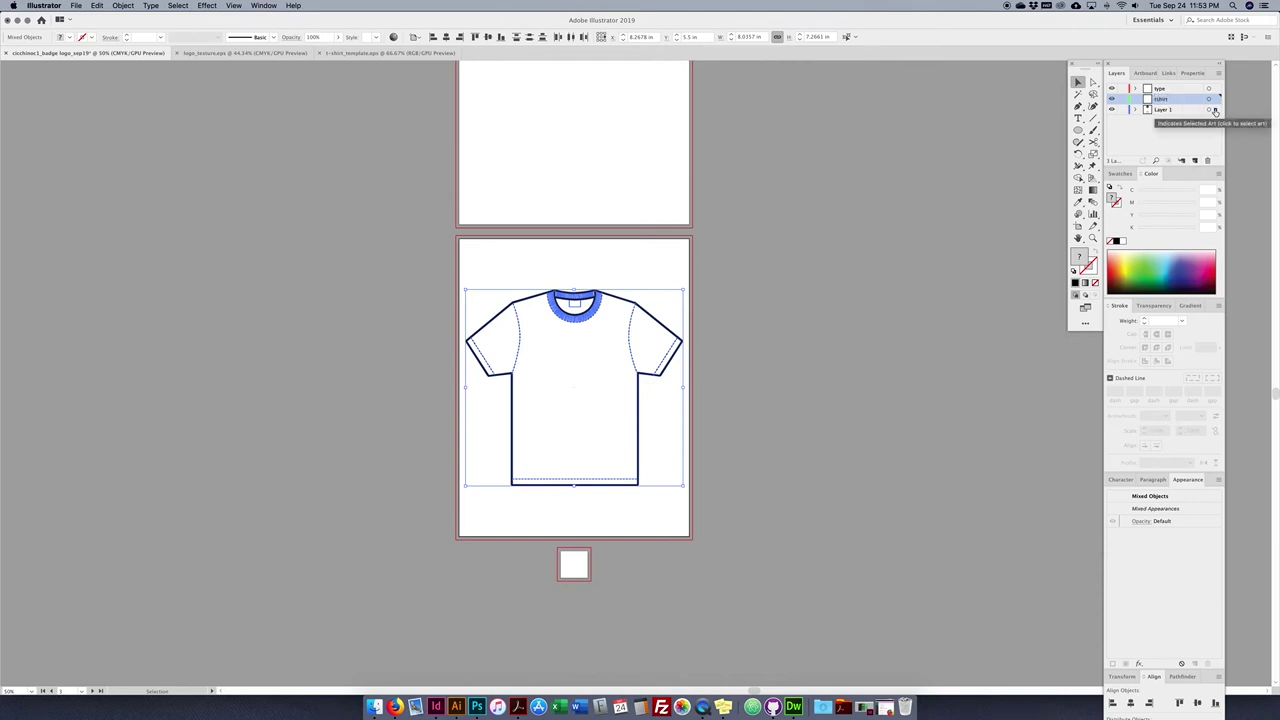
- Move the t-shirt artwork onto the "tshirt" layer, then place that layer beneath Layer 1 and lock it
left_click_drag(1214, 112, 1175, 117)
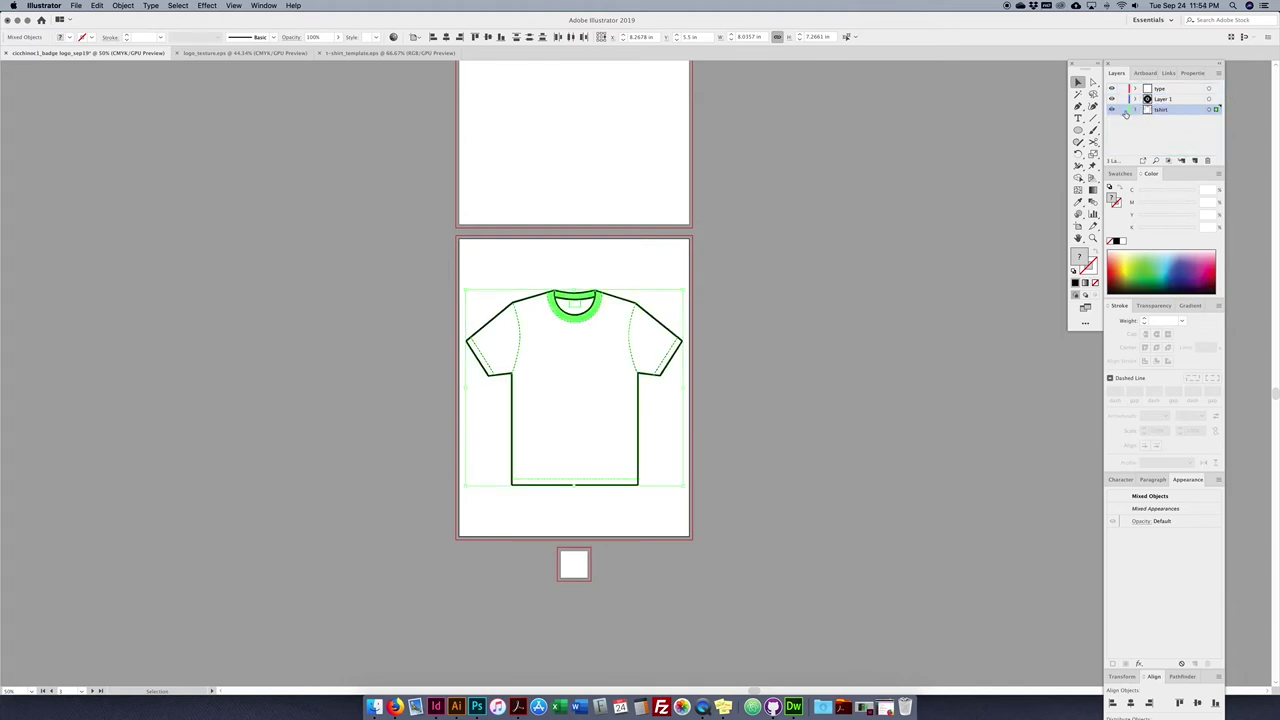
left_click(990, 242)
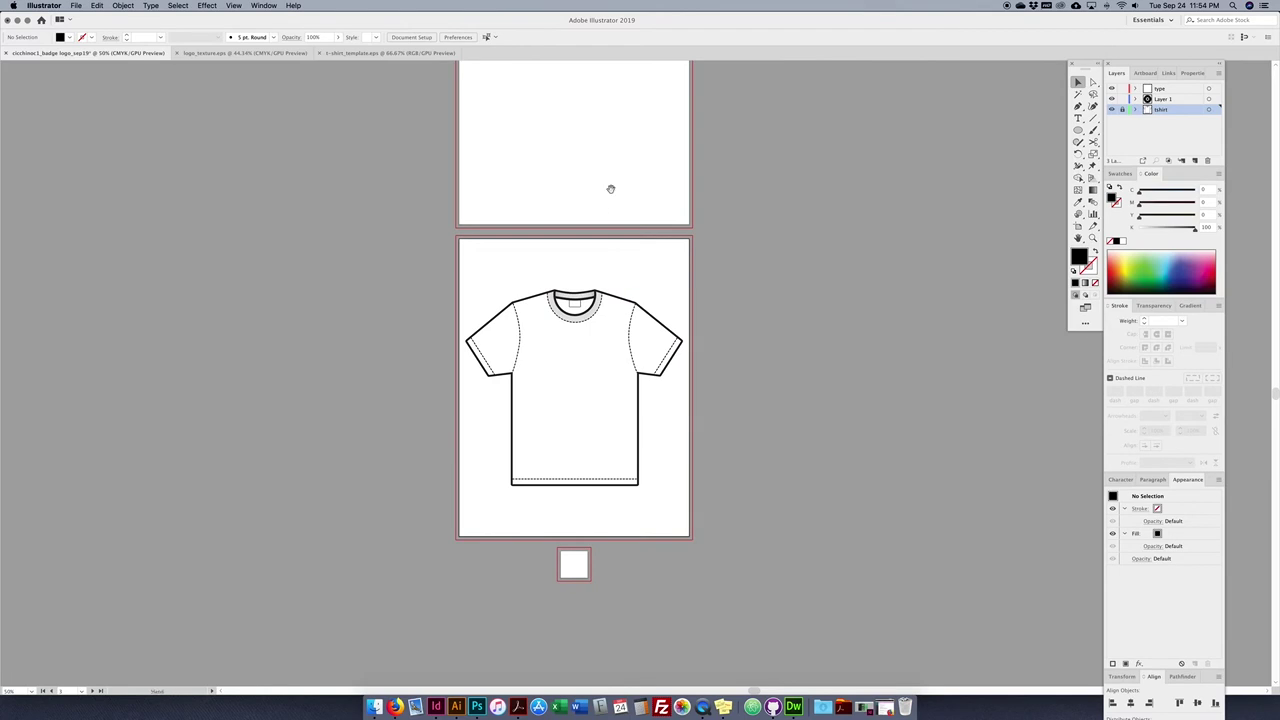
- Close t-shirt_template.eps and switch to the logo_texture.eps document
scroll(591, 271, "up", 10)
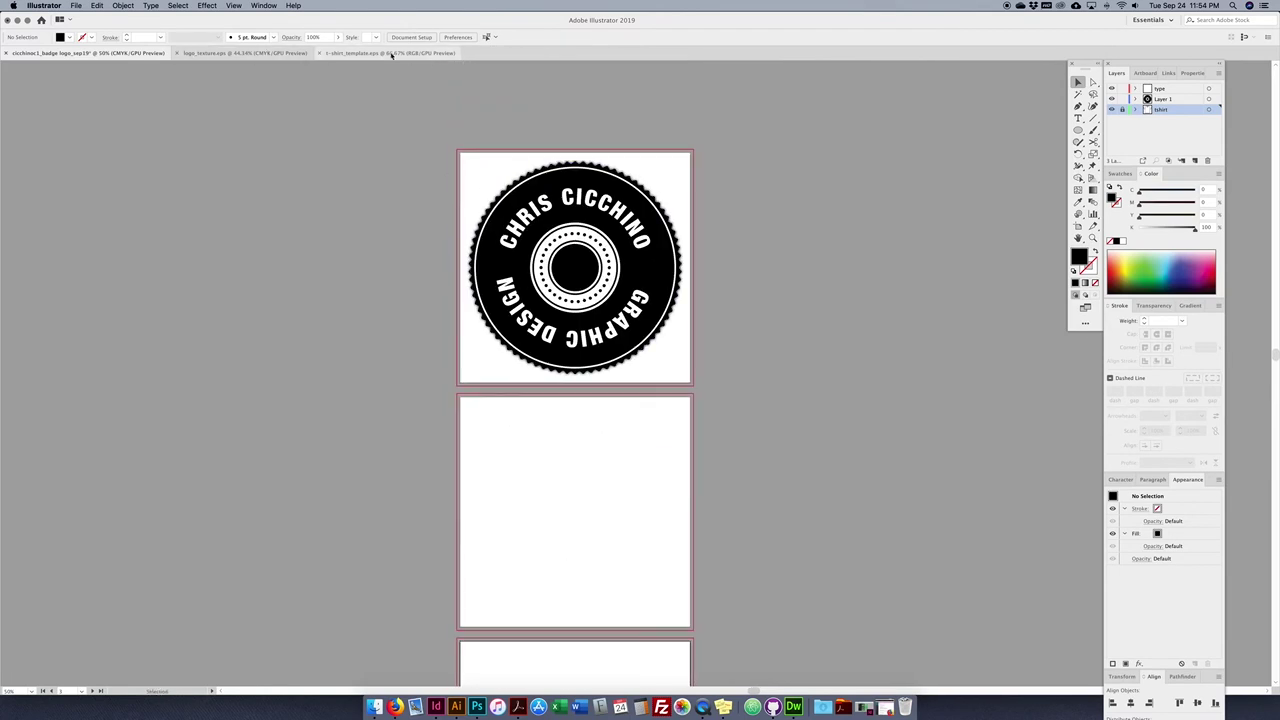
left_click(320, 53)
left_click(234, 53)
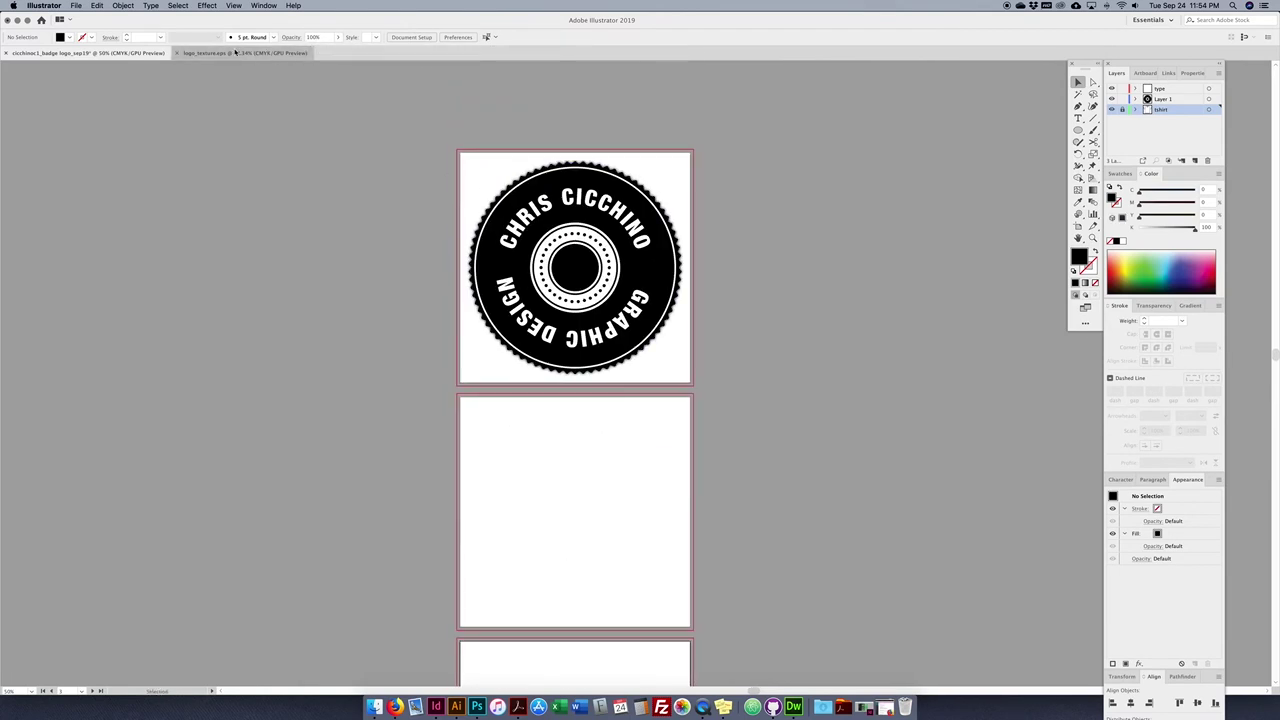
- Select the speckle texture group on the artboard of logo_texture.eps
scroll(600, 294, "down", 4)
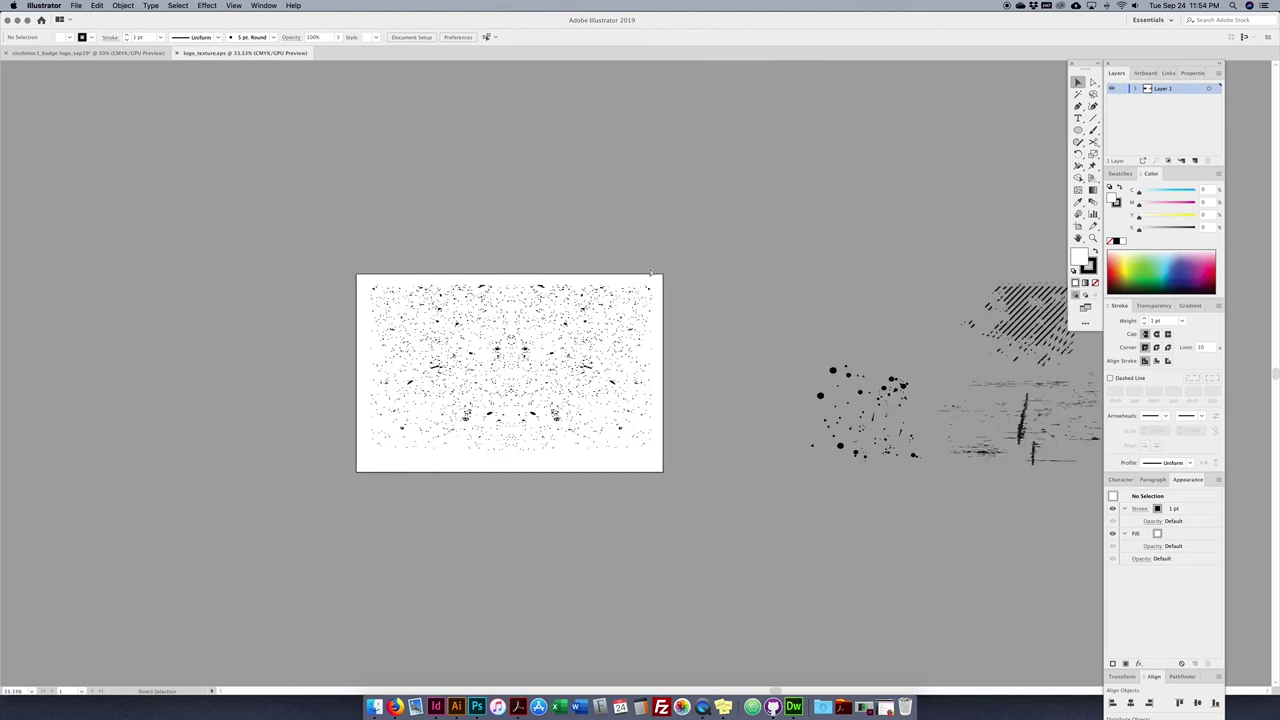
left_click_drag(598, 298, 317, 512)
left_click(689, 266)
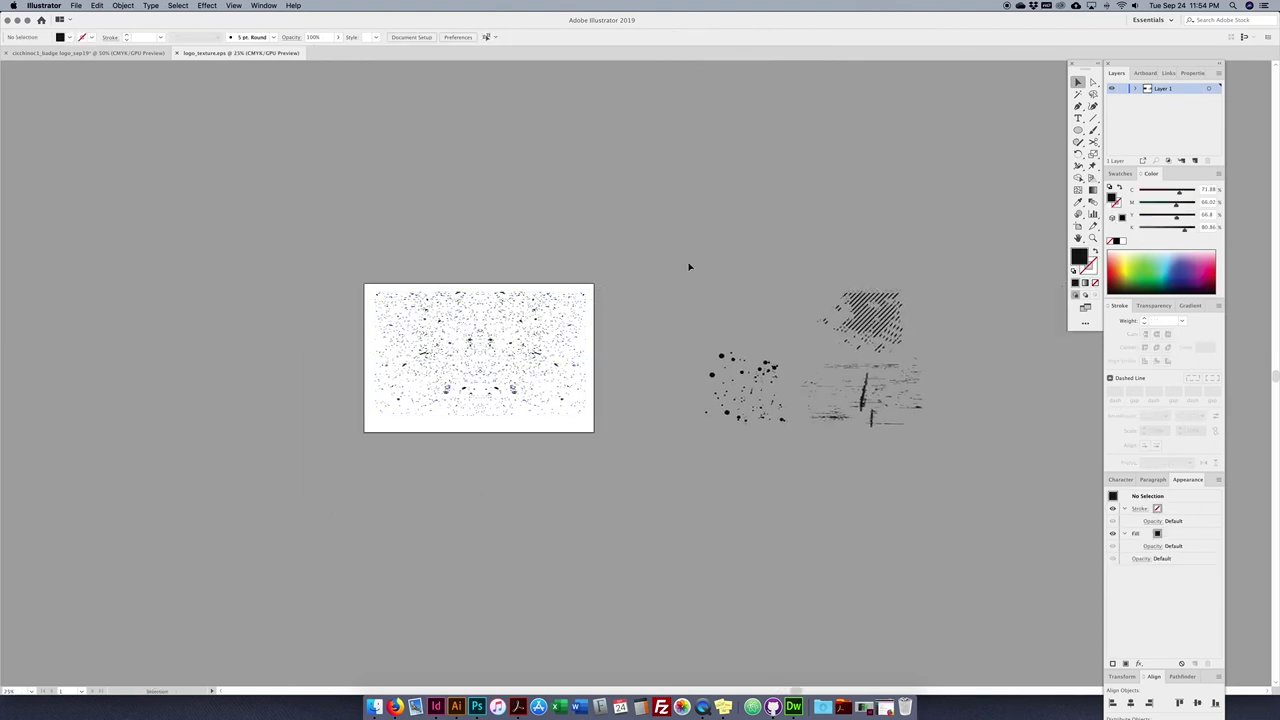
key("super+equal")
key("super+equal")
left_click_drag(585, 394, 778, 435)
left_click_drag(800, 234, 212, 597)
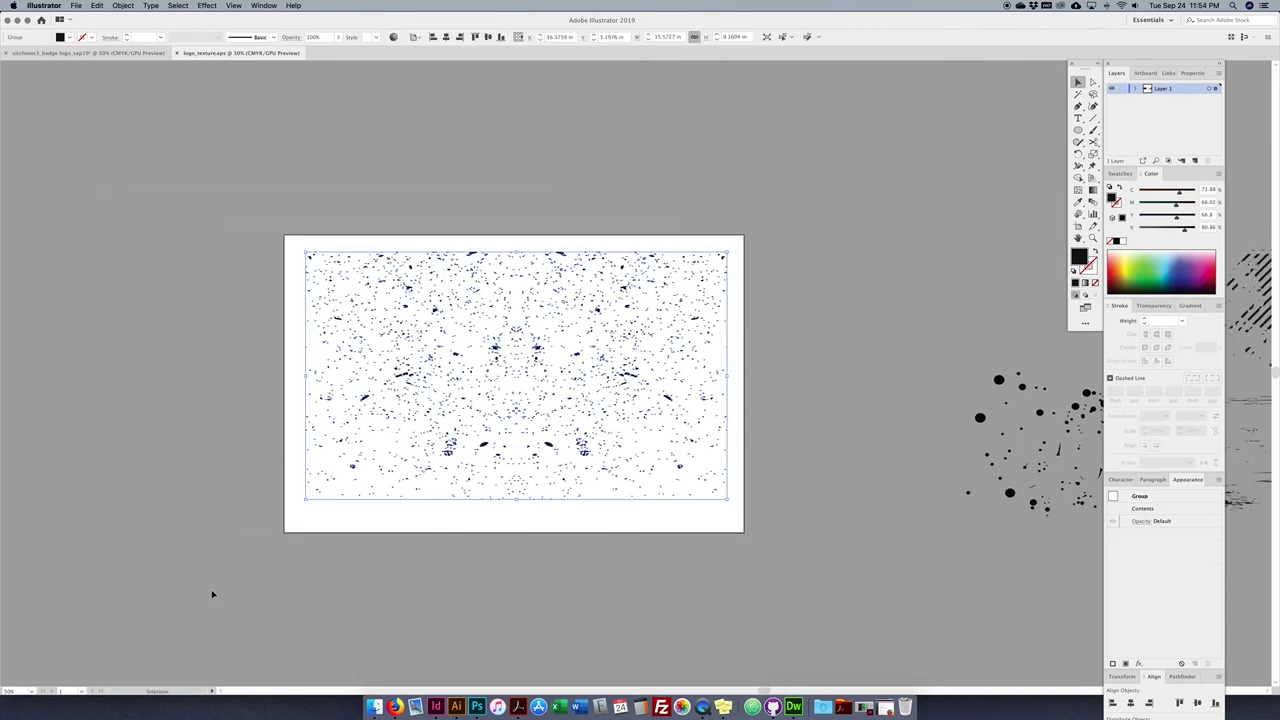
- Copy the selected speckle texture group and return to the badge logo document
key("super+equal")
key("super+equal")
key("super+minus")
key("super+minus")
key("super+minus")
key("v")
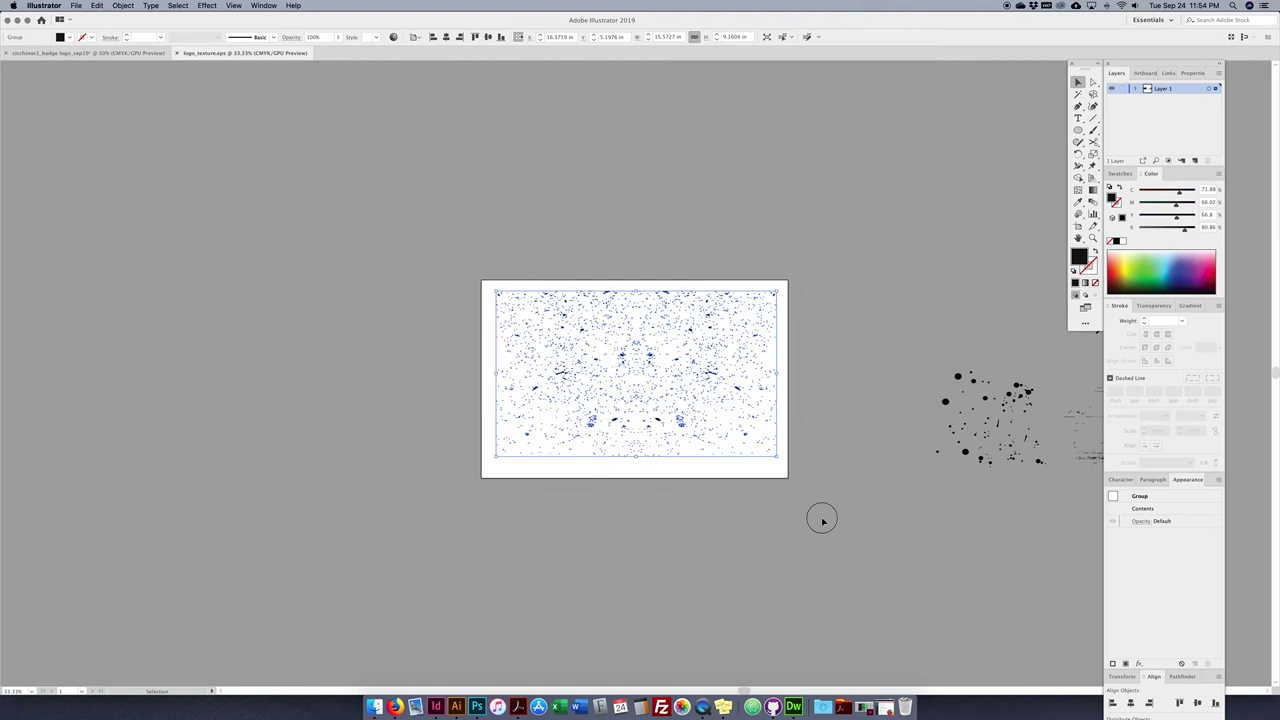
key("super+c")
left_click(74, 56)
left_click_drag(392, 328, 504, 357)
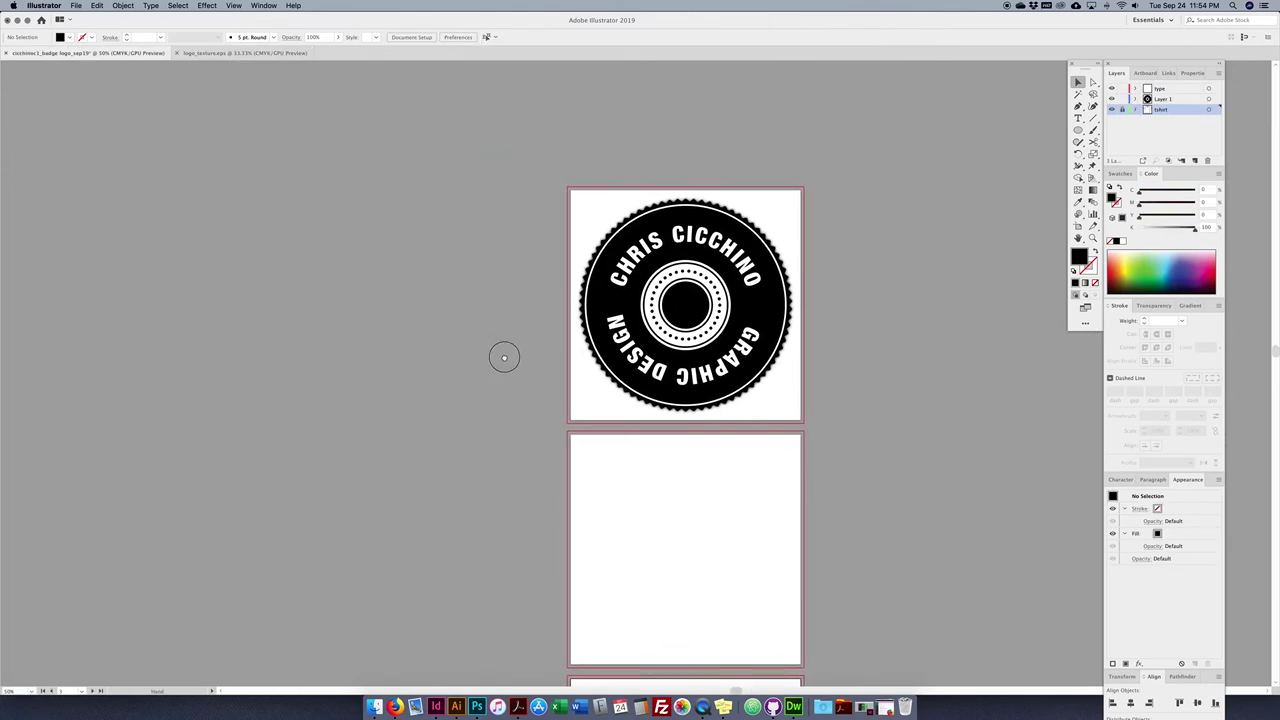
scroll(504, 357, "left", 3)
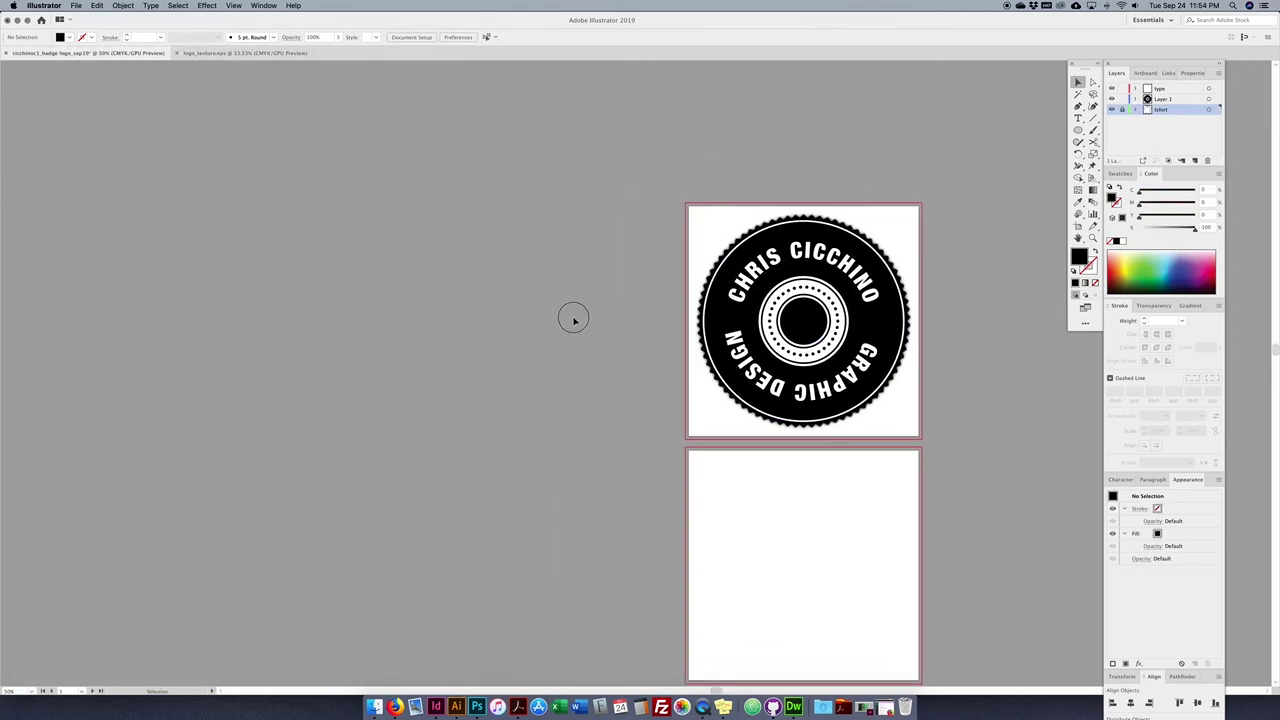
key("super+v")
left_click(736, 376)
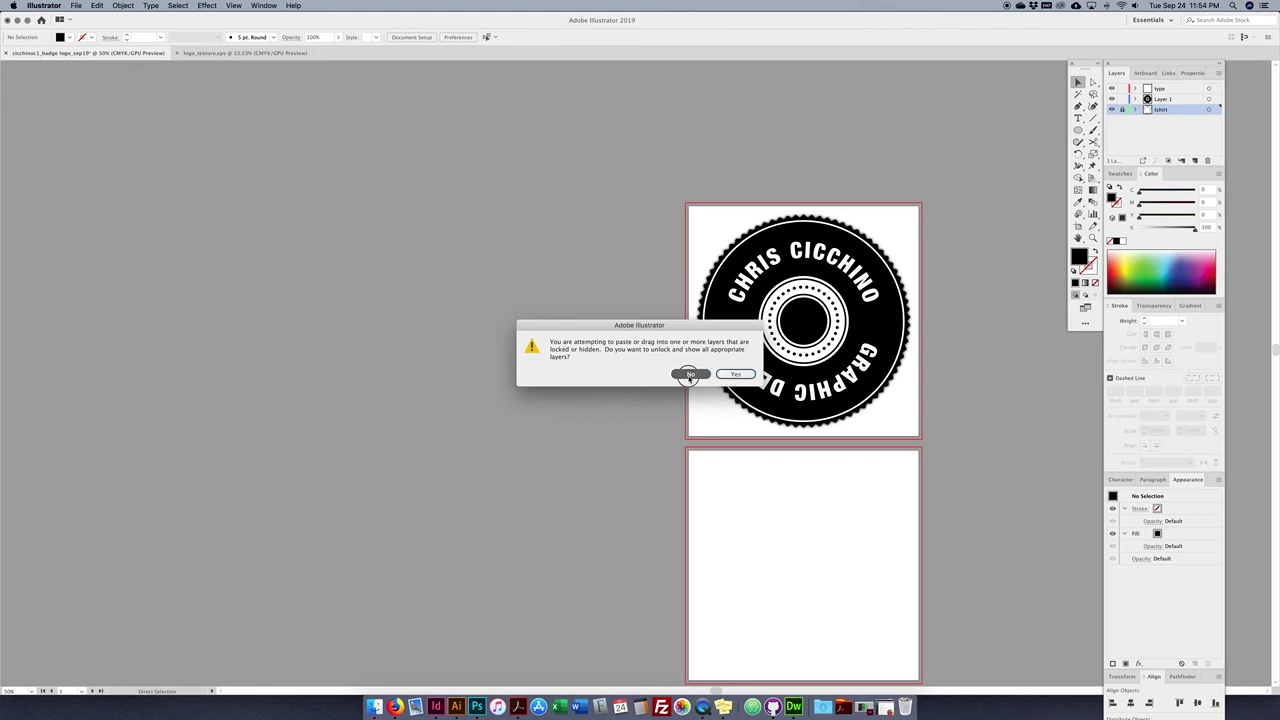
left_click(1120, 110)
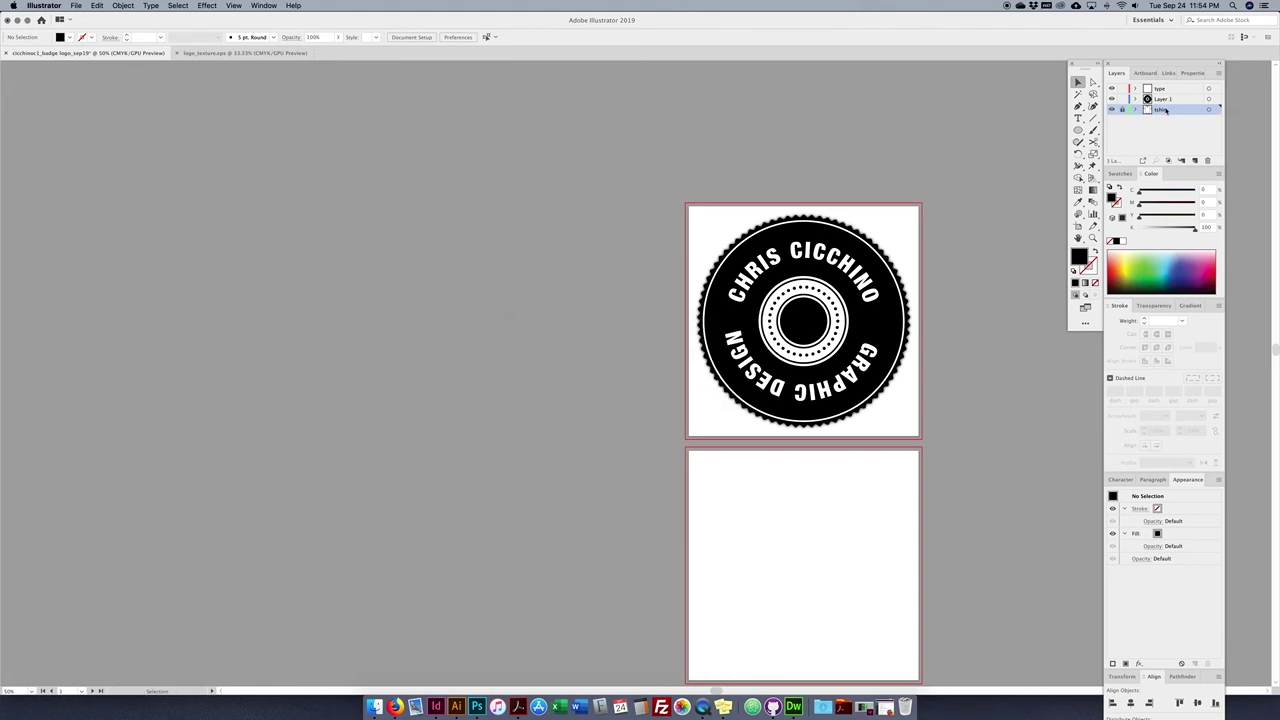
left_click(1123, 110)
- Paste the speckle texture into Layer 1 and move it to the empty canvas left of the badge
left_click(1170, 100)
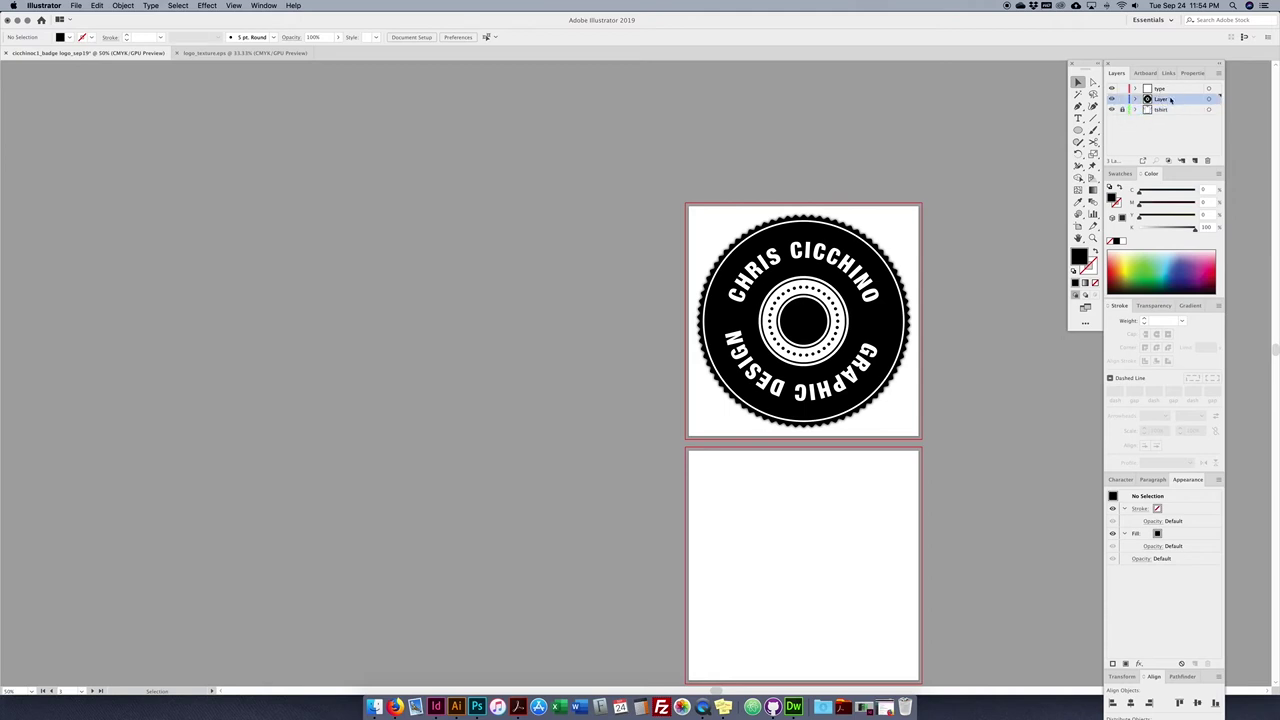
key("super+v")
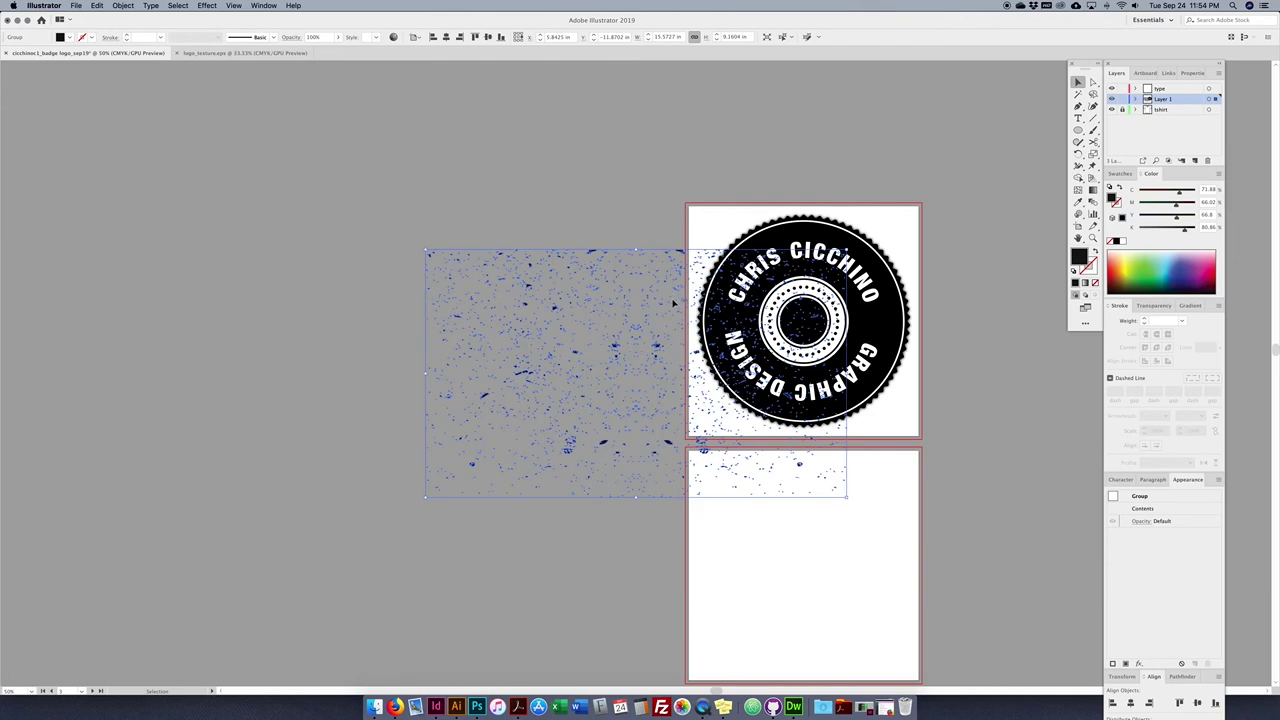
left_click_drag(543, 280, 308, 166)
left_click(606, 140)
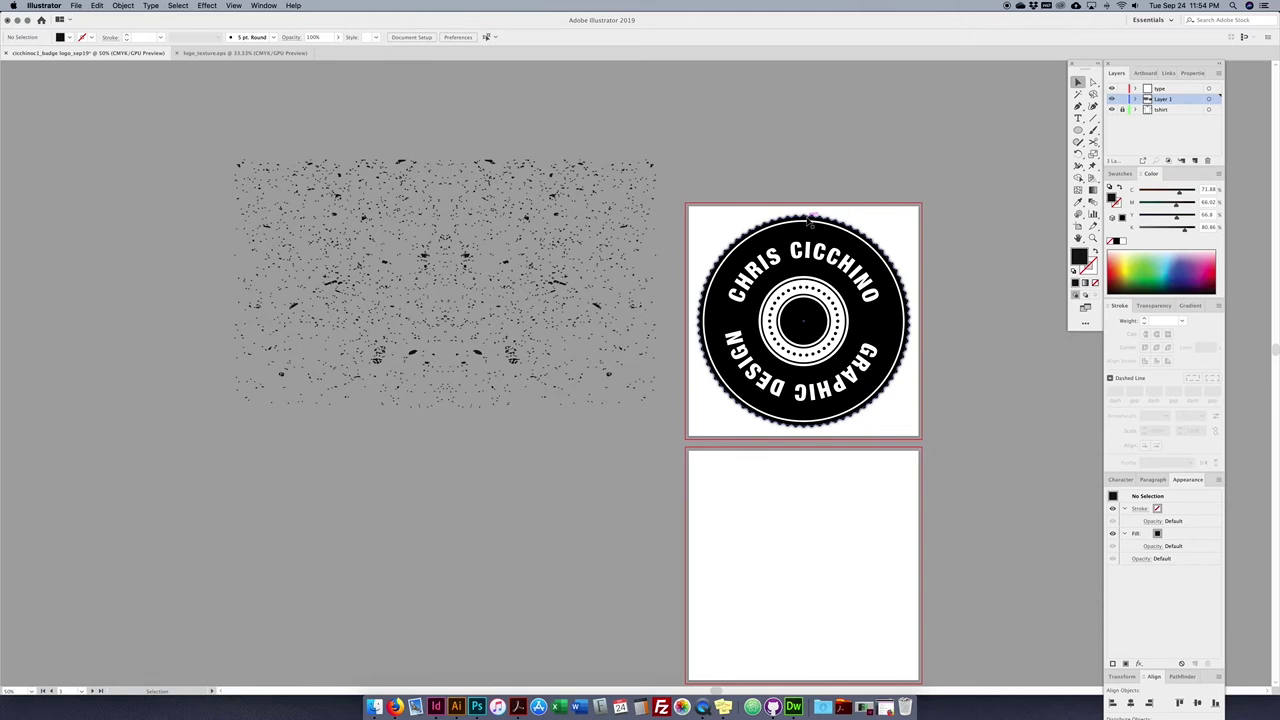
- Duplicate the badge's outer zig-zag circle onto the speckle texture and change the copy's fill to bright green
left_click_drag(808, 218, 445, 213)
left_click(473, 420)
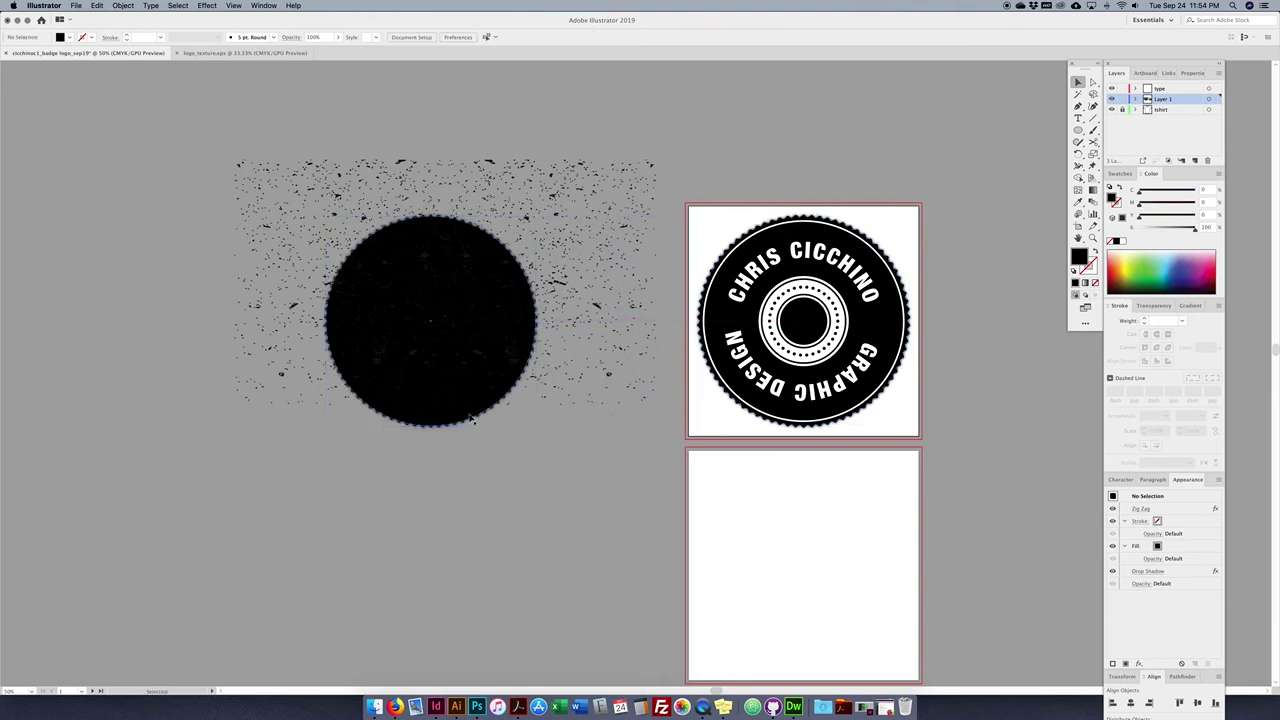
left_click(474, 421)
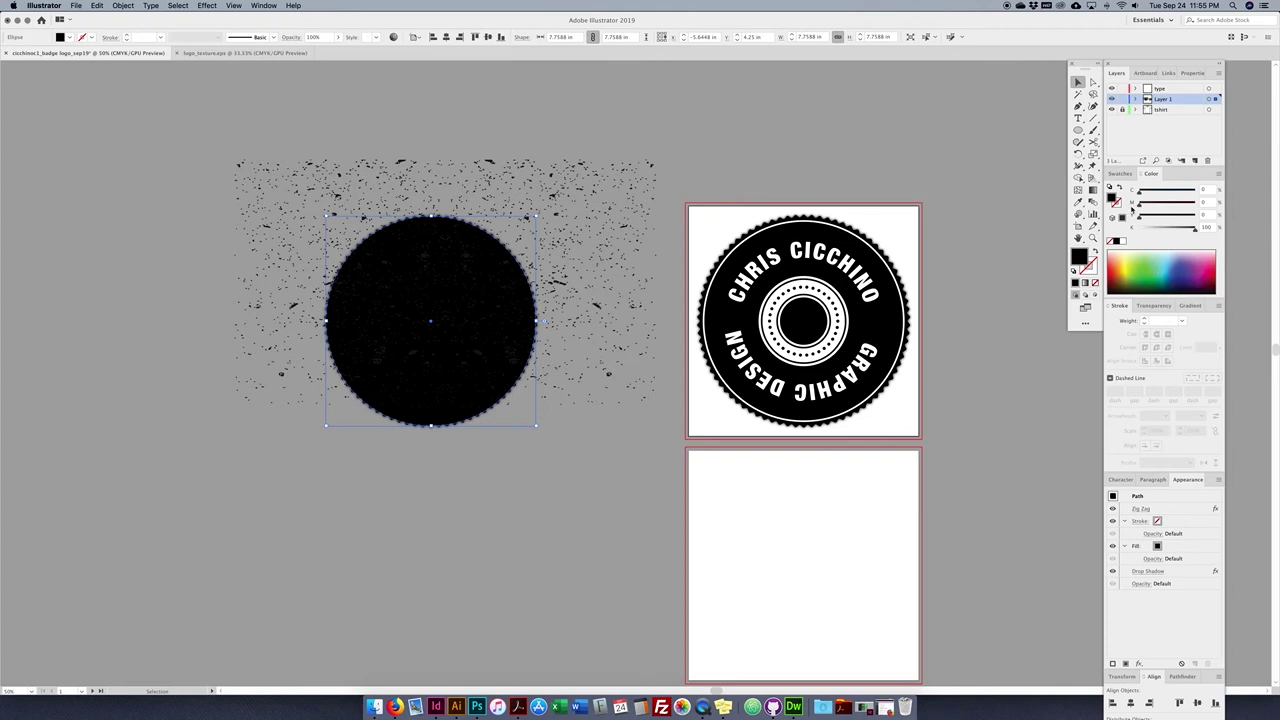
left_click_drag(1146, 283, 1150, 269)
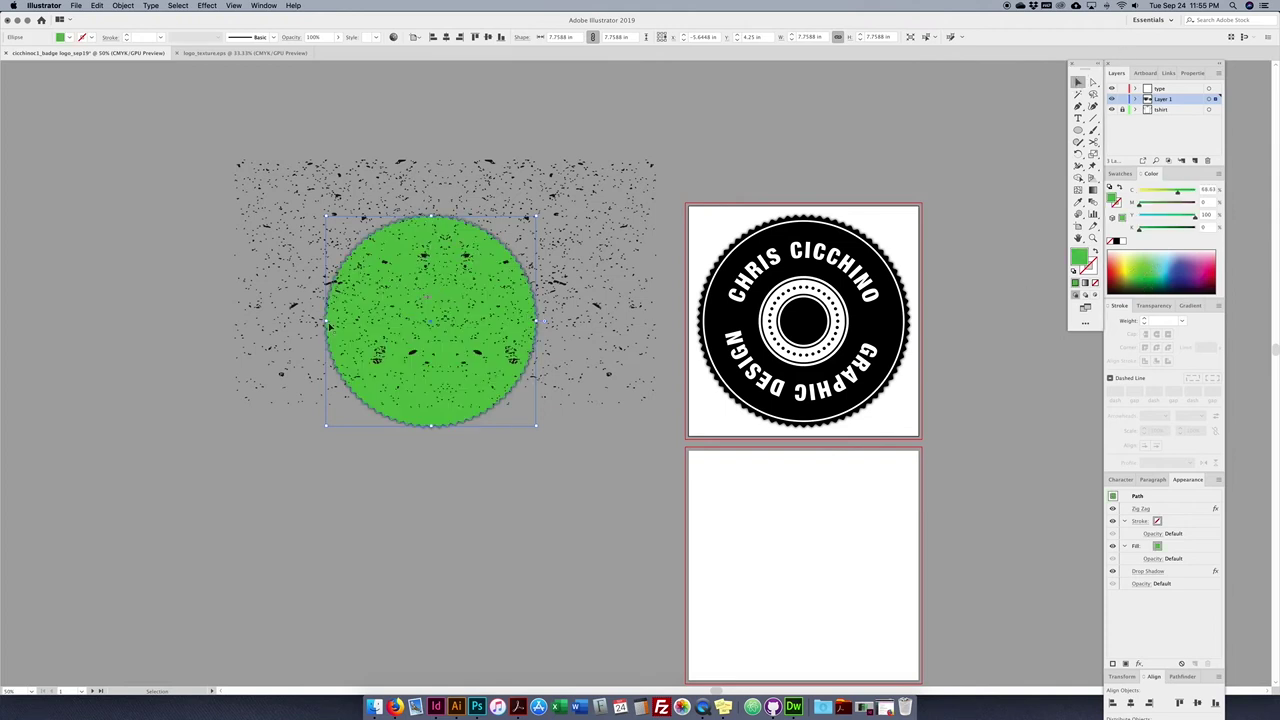
left_click_drag(443, 420, 450, 401)
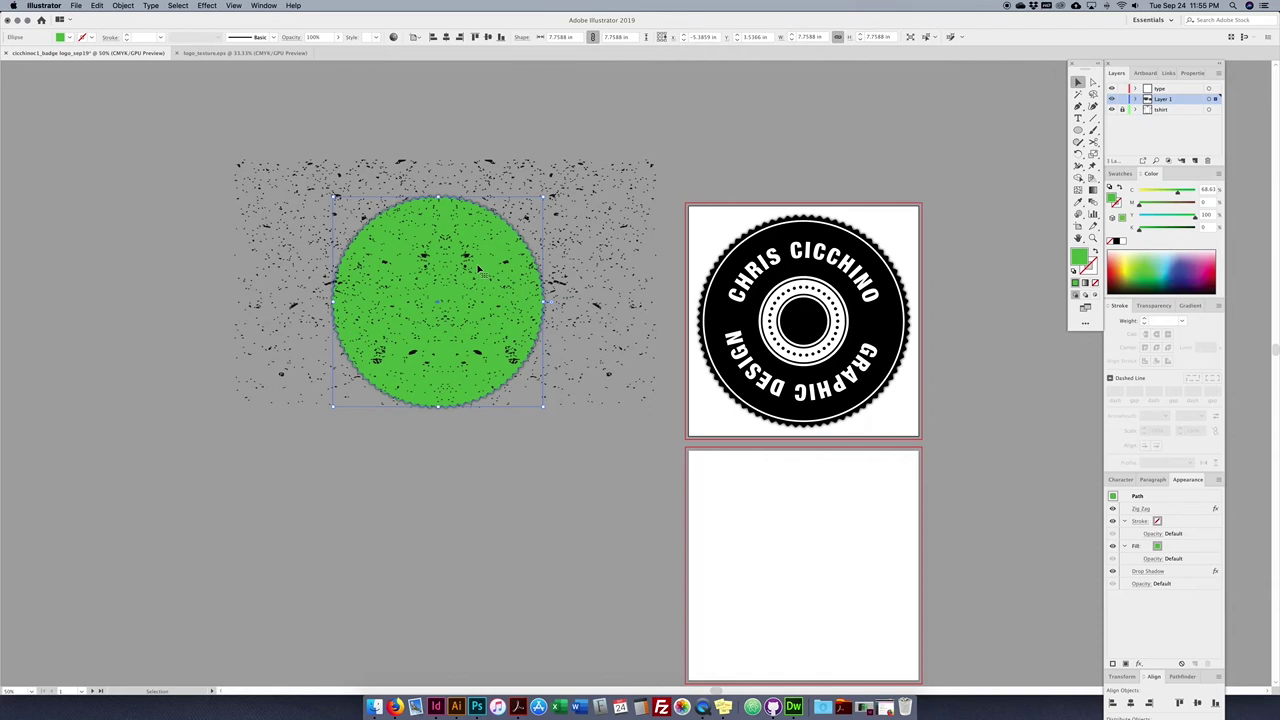
- Bring the green circle to the front and make it a clipping mask over the speckle texture
left_click(123, 5)
mouse_move(200, 27)
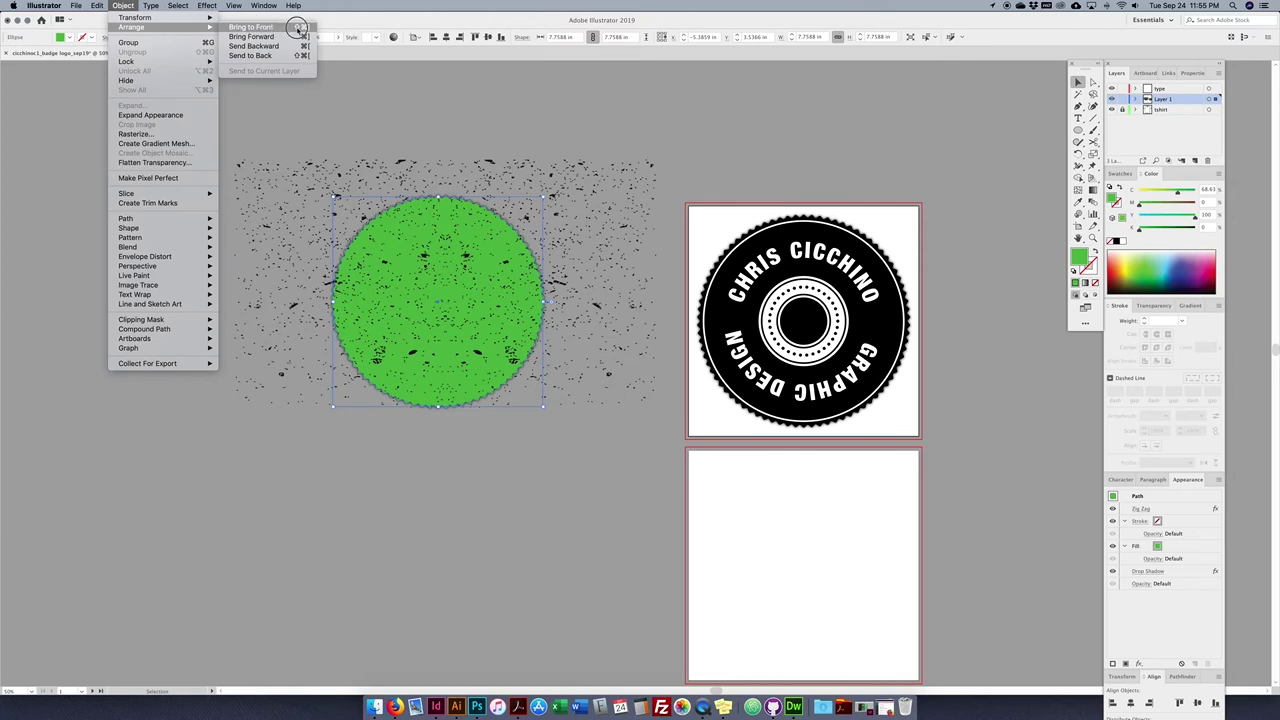
left_click(298, 27)
left_click(402, 117)
left_click_drag(386, 114, 500, 303)
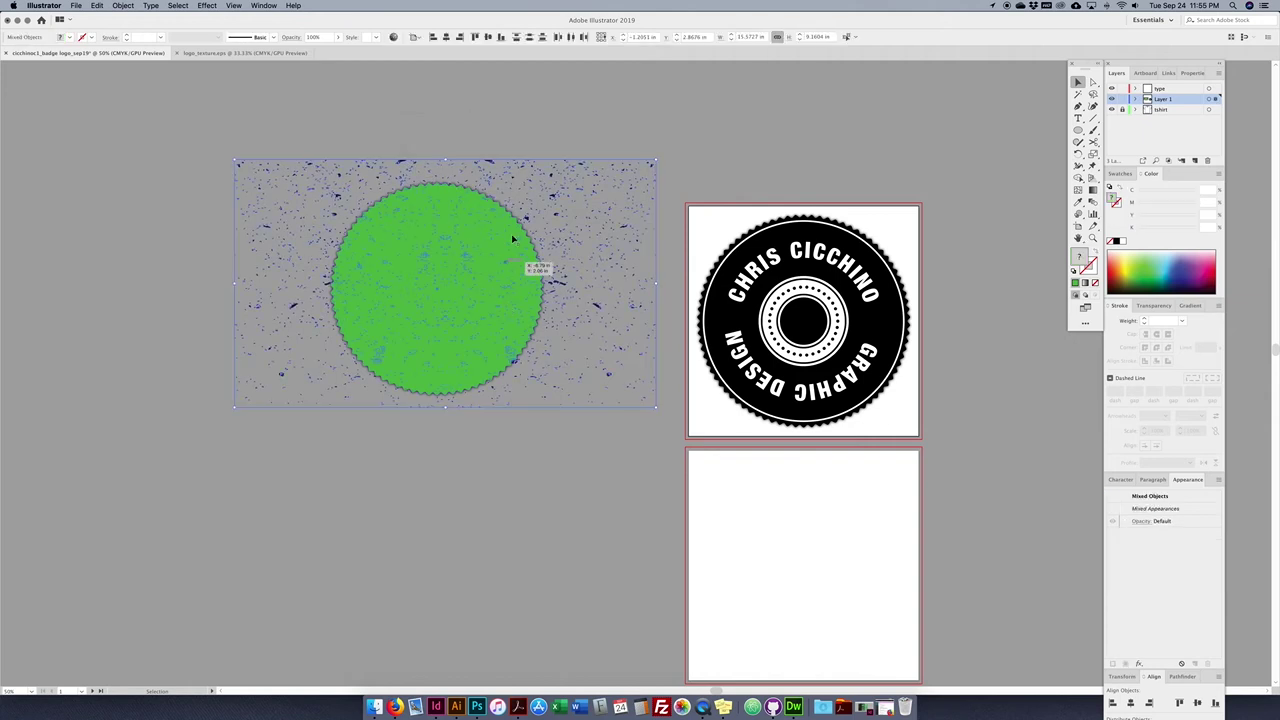
right_click(476, 241)
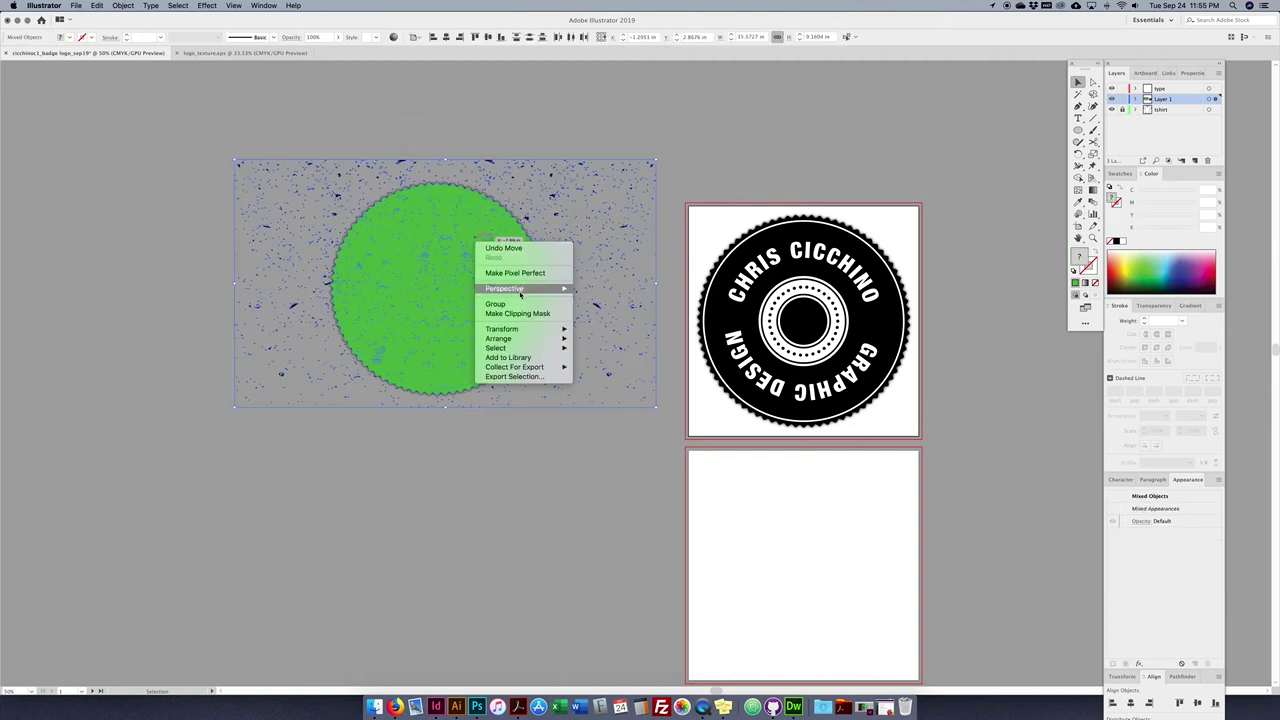
left_click(517, 313)
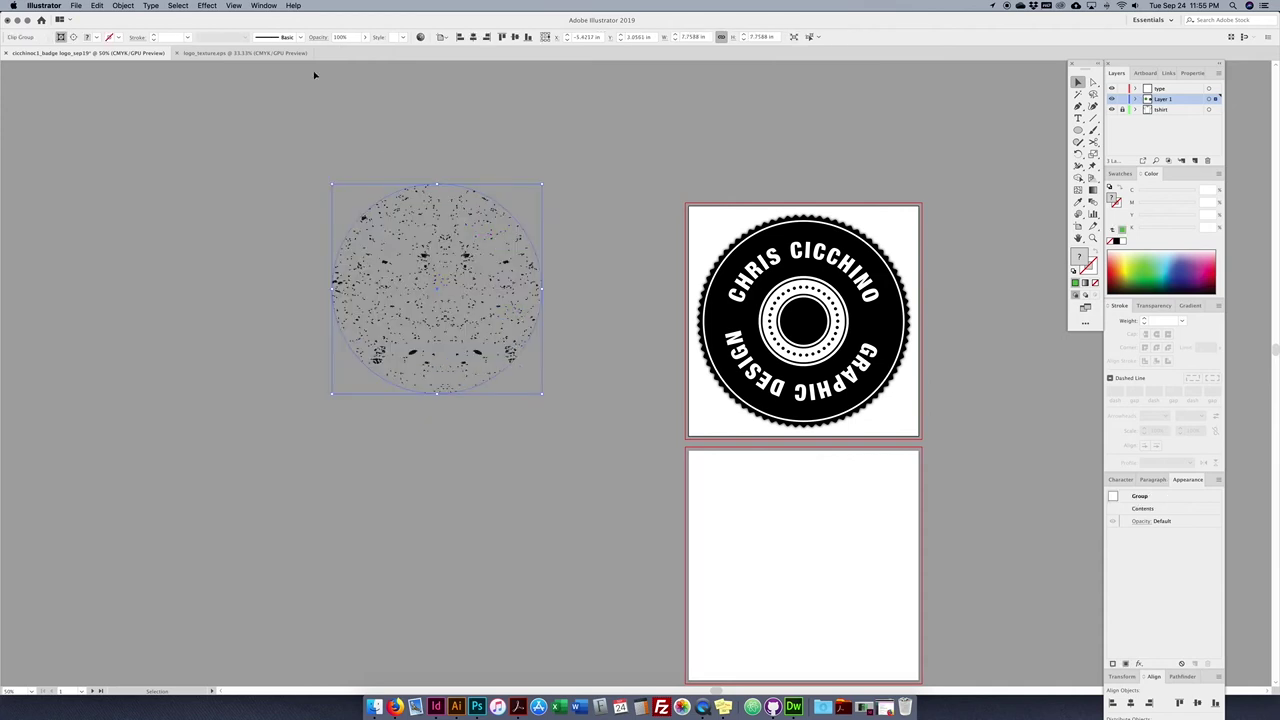
left_click(123, 6)
mouse_move(160, 319)
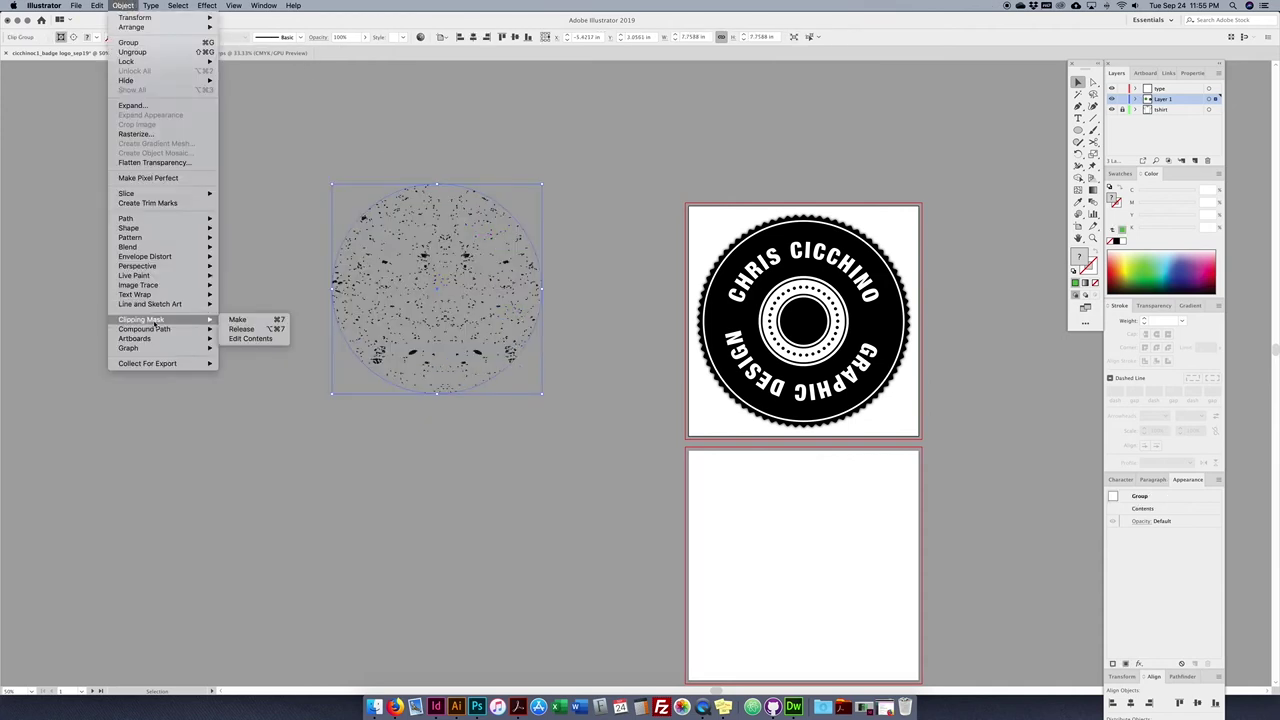
left_click(267, 319)
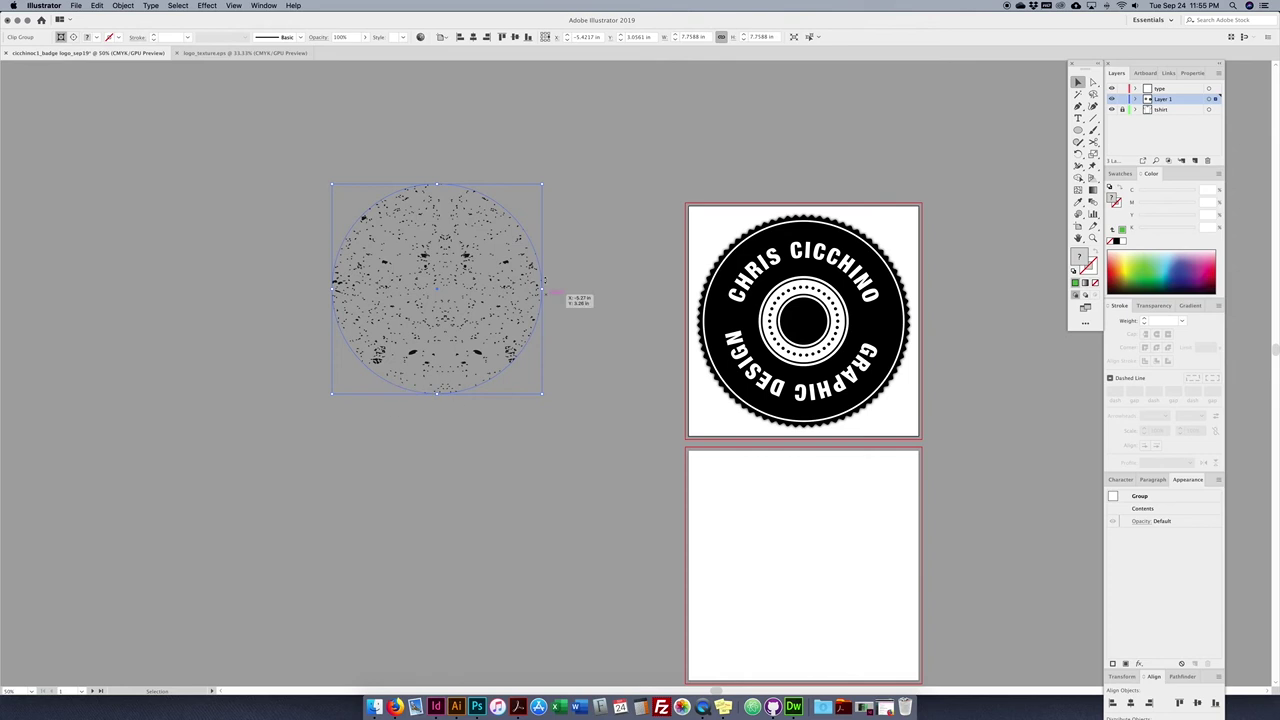
- Enter the clip group's isolation mode and shift the speckle texture slightly within its circular mask
left_click(578, 190)
left_click(425, 260)
left_click_drag(425, 261, 425, 261)
left_click(446, 152)
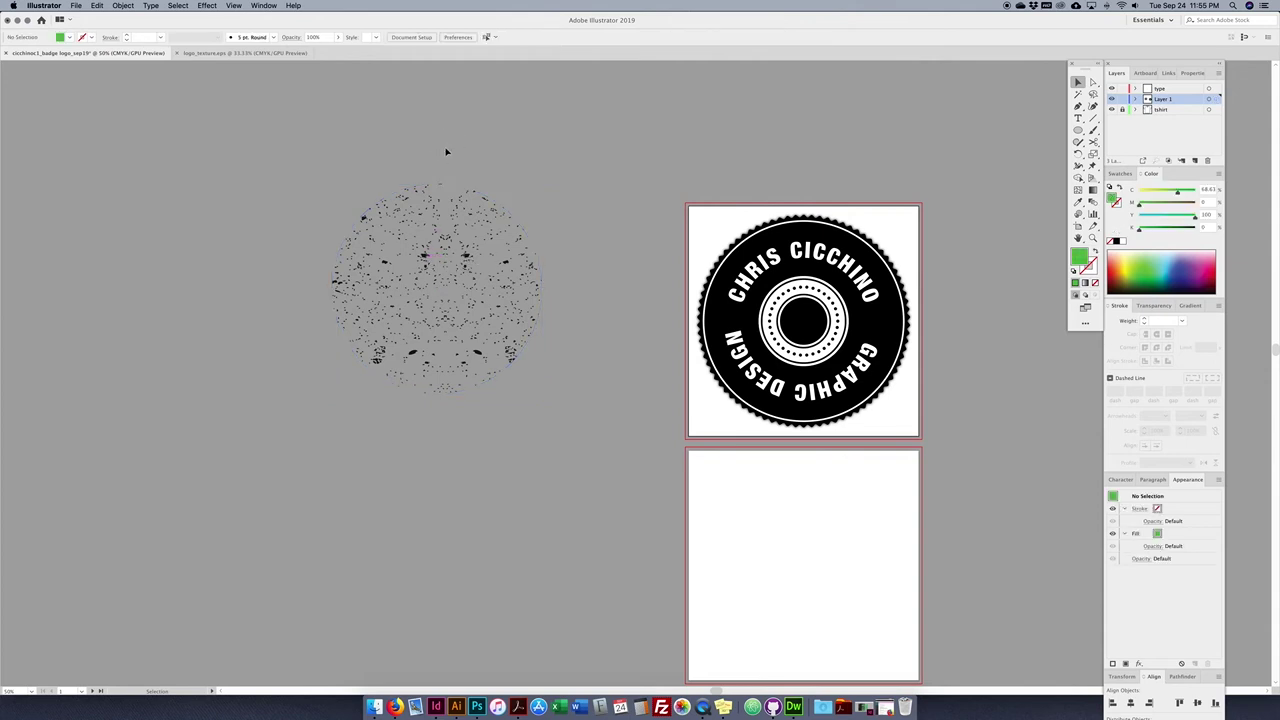
left_click(474, 258)
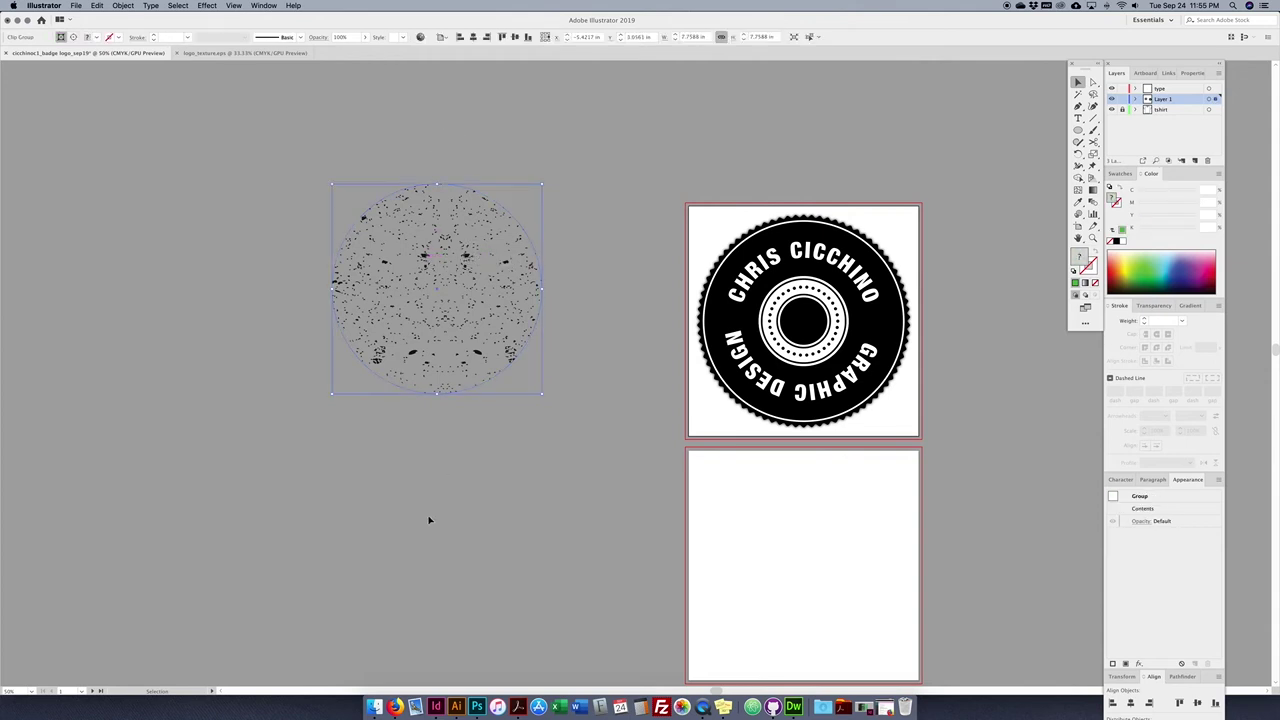
double_click(425, 258)
left_click(425, 258)
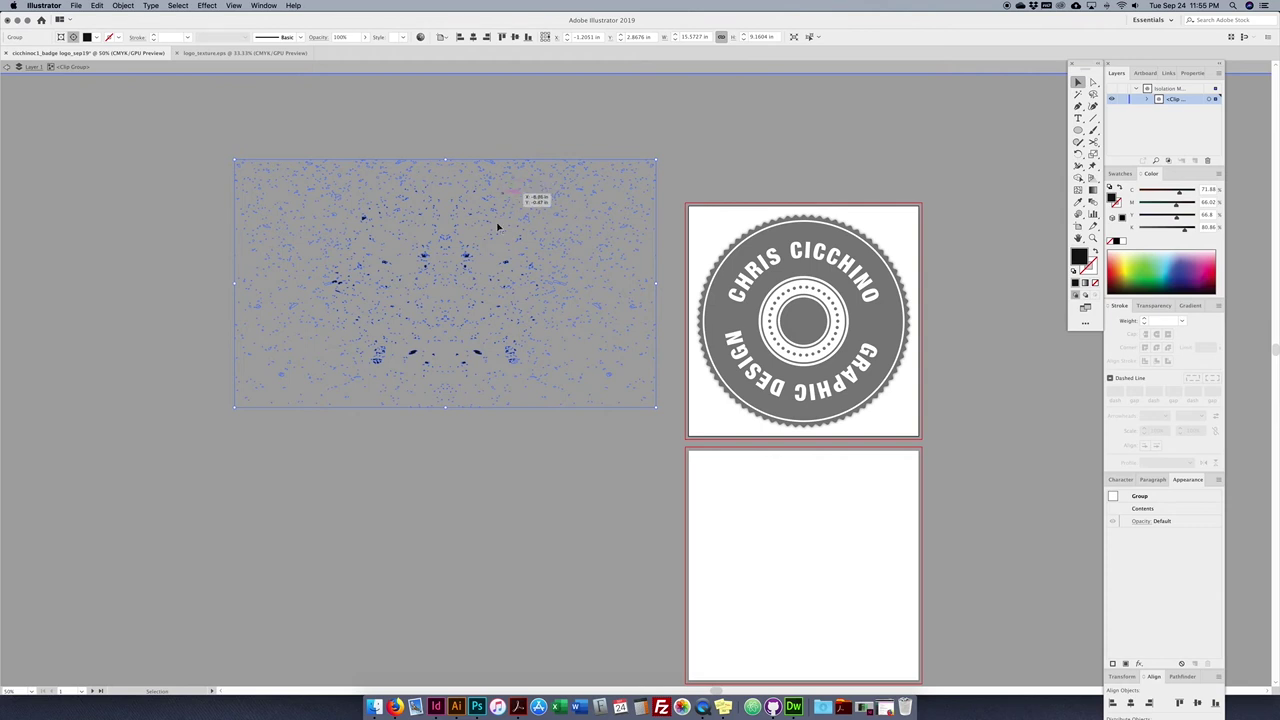
mouse_move(467, 257)
left_mouse_down()
mouse_move(418, 257)
mouse_move(460, 261)
mouse_move(466, 238)
left_mouse_up()
left_click(462, 159)
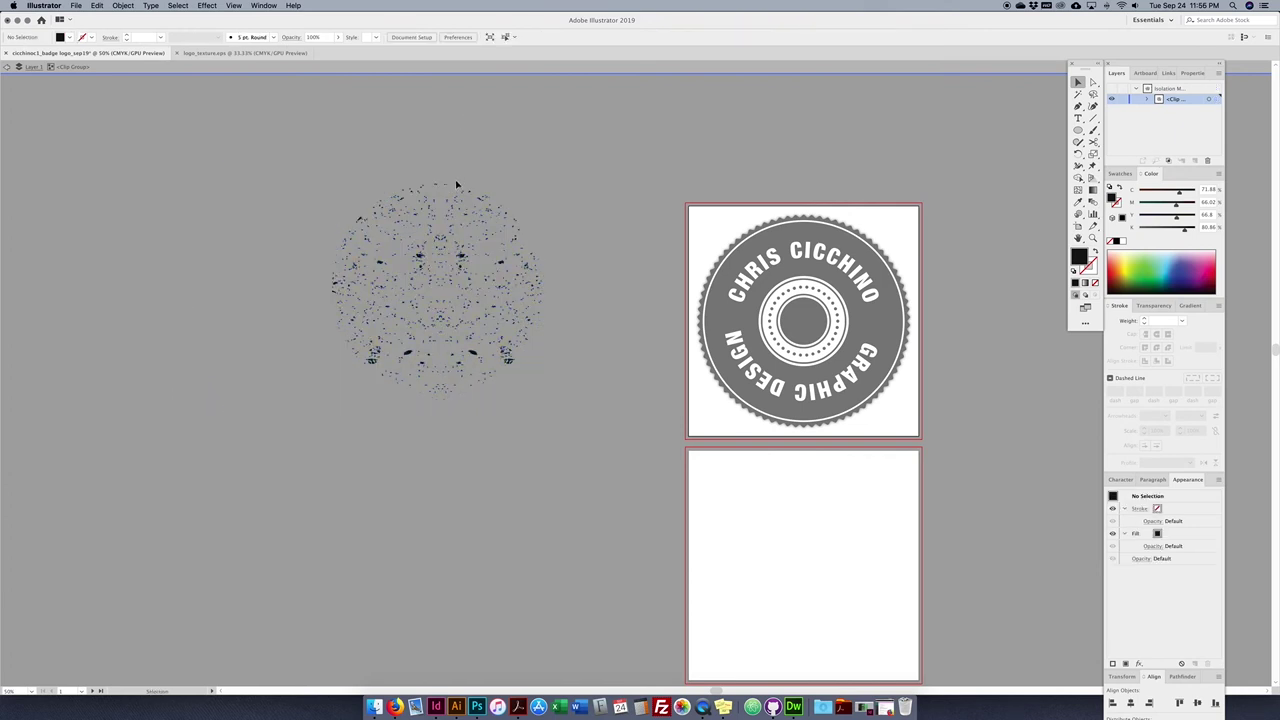
- Try to move the circular clipping path downward inside the clip group
left_click(449, 186)
left_click_drag(437, 187, 437, 268)
key("super+z")
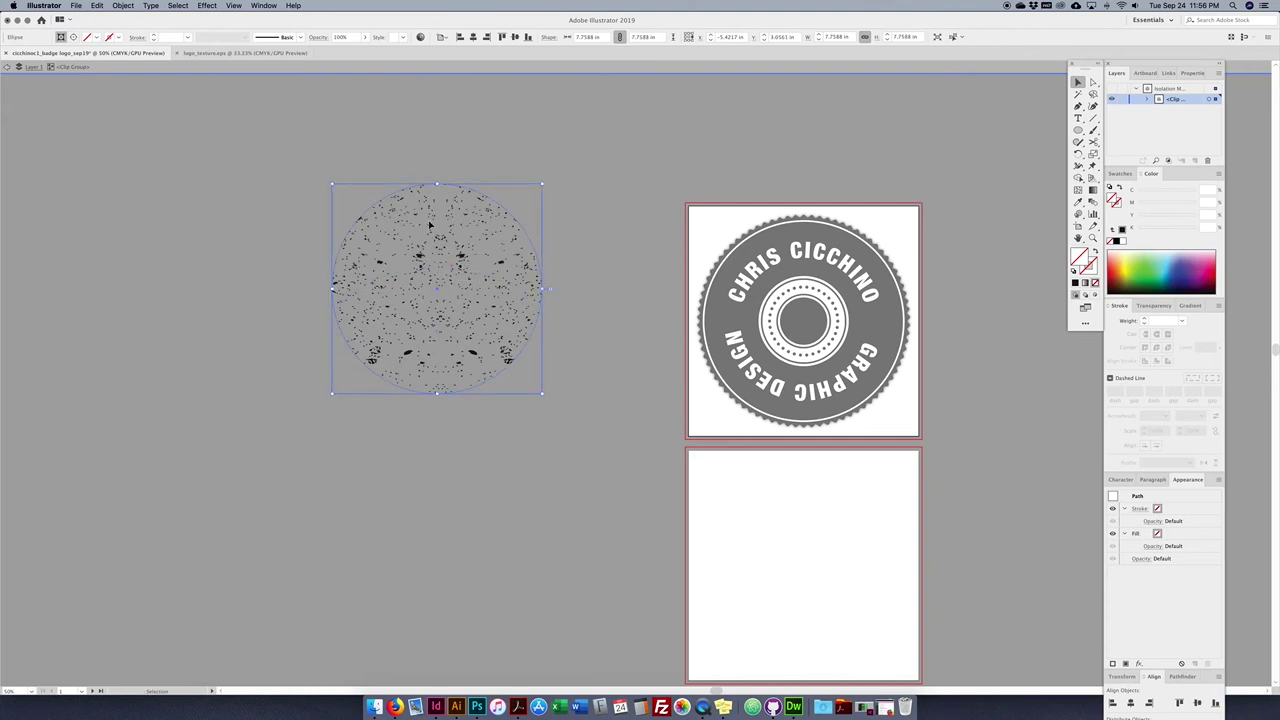
- Recolor the speckle texture inside the clip group blue and set its opacity to 60%
left_click(488, 263)
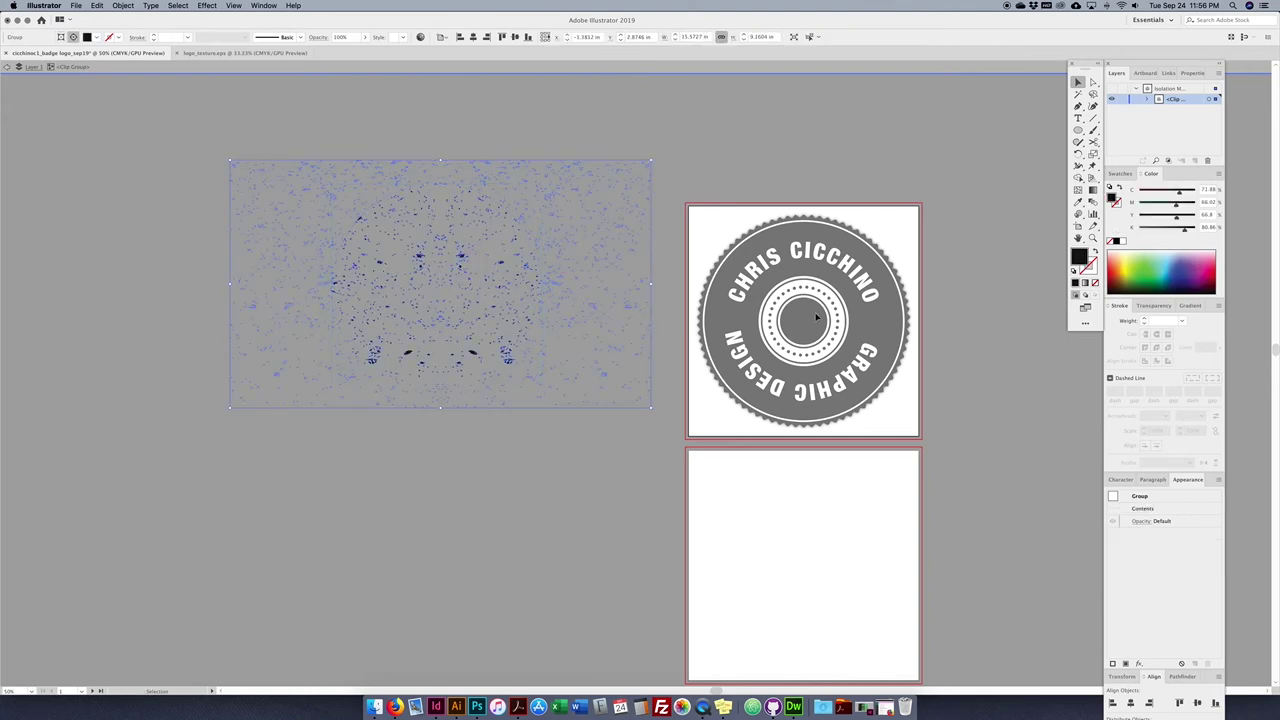
left_click(1180, 272)
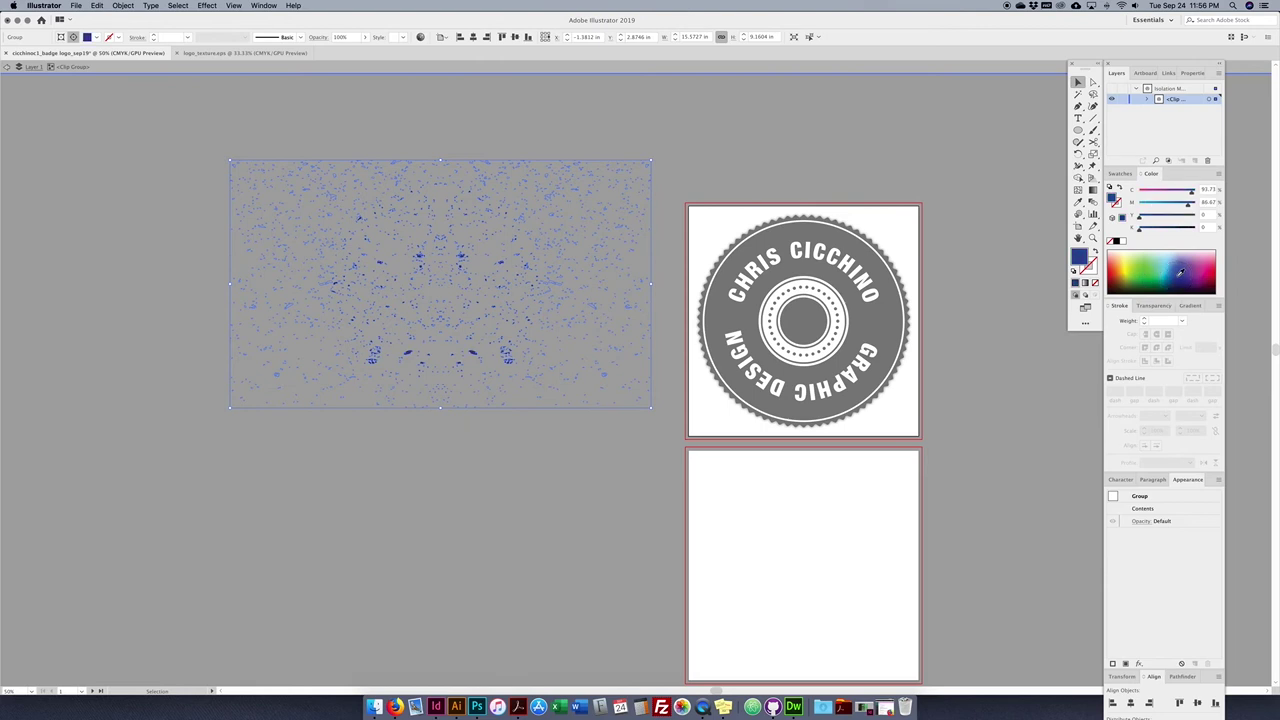
left_click(1153, 305)
left_click(1187, 321)
type("60")
key("Return")
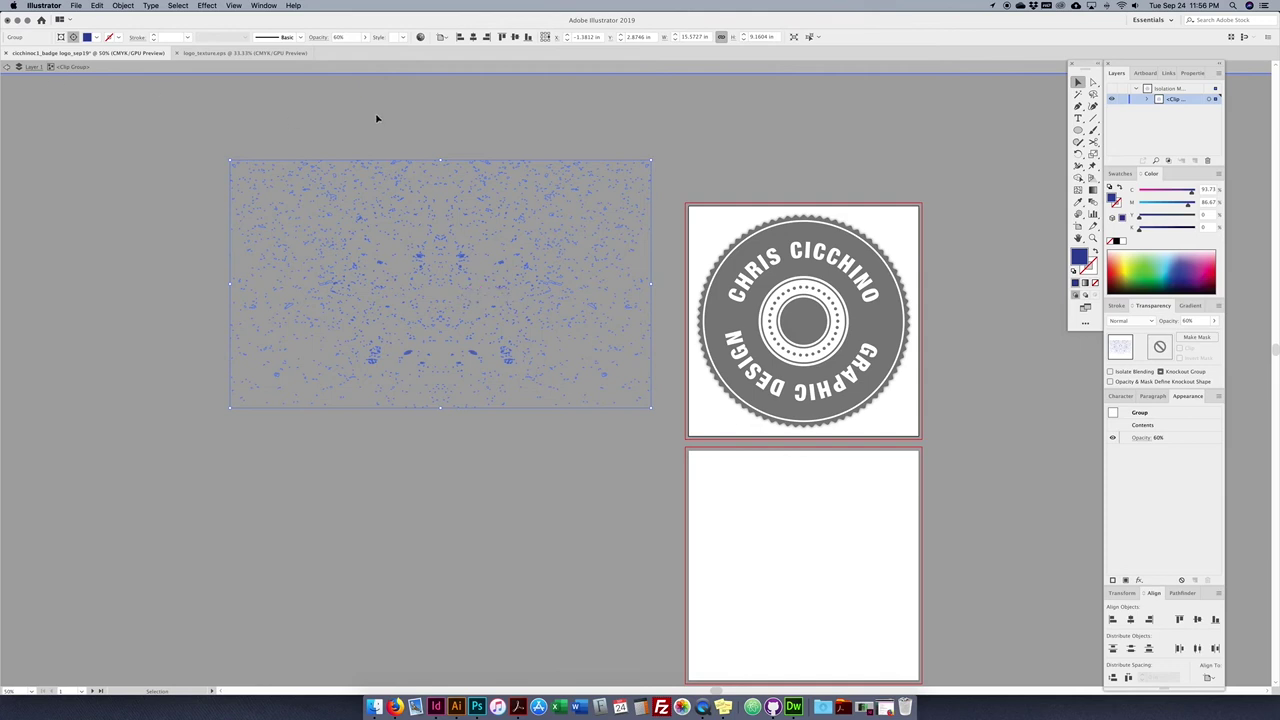
- Leave the clip group's isolation mode and move the circular speckle texture onto the badge so it covers it exactly
left_click(820, 268)
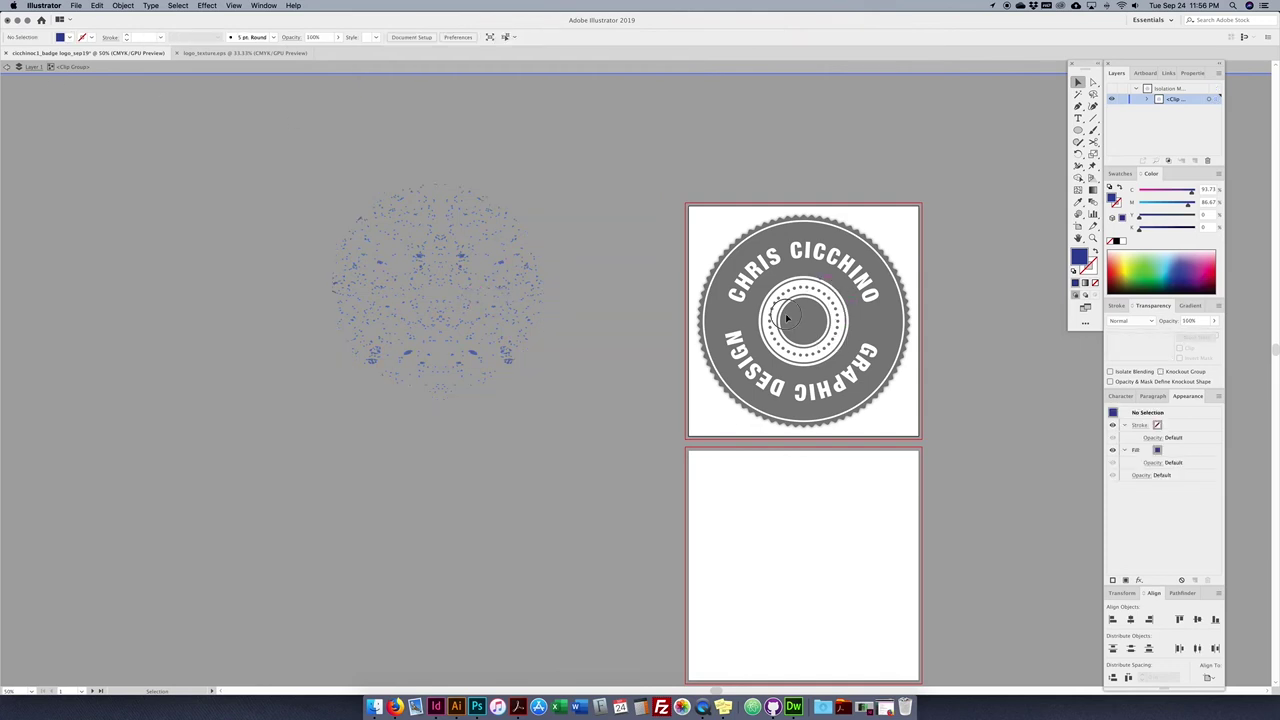
double_click(586, 183)
left_click_drag(453, 258, 808, 316)
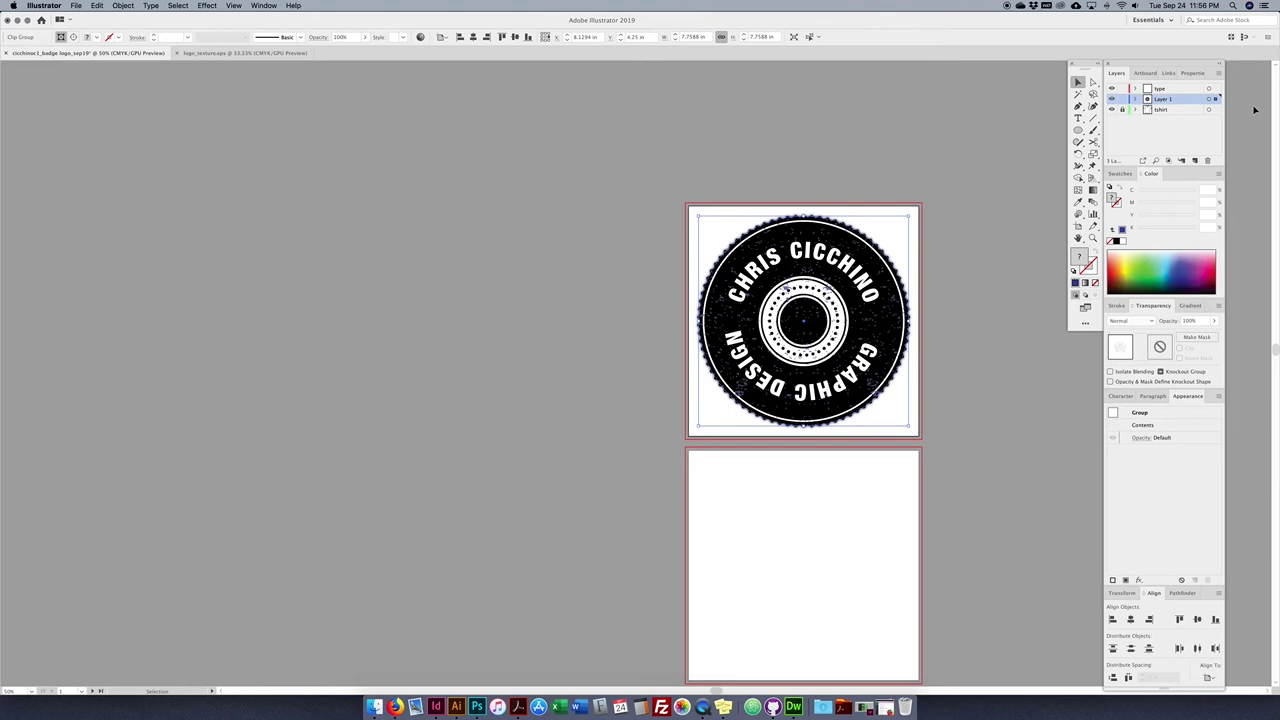
- Move the speckle texture onto a new layer named texture, placed between the type layer and Layer 1
left_click(1195, 161)
double_click(1166, 99)
key("Return")
left_click_drag(1215, 112, 1178, 88)
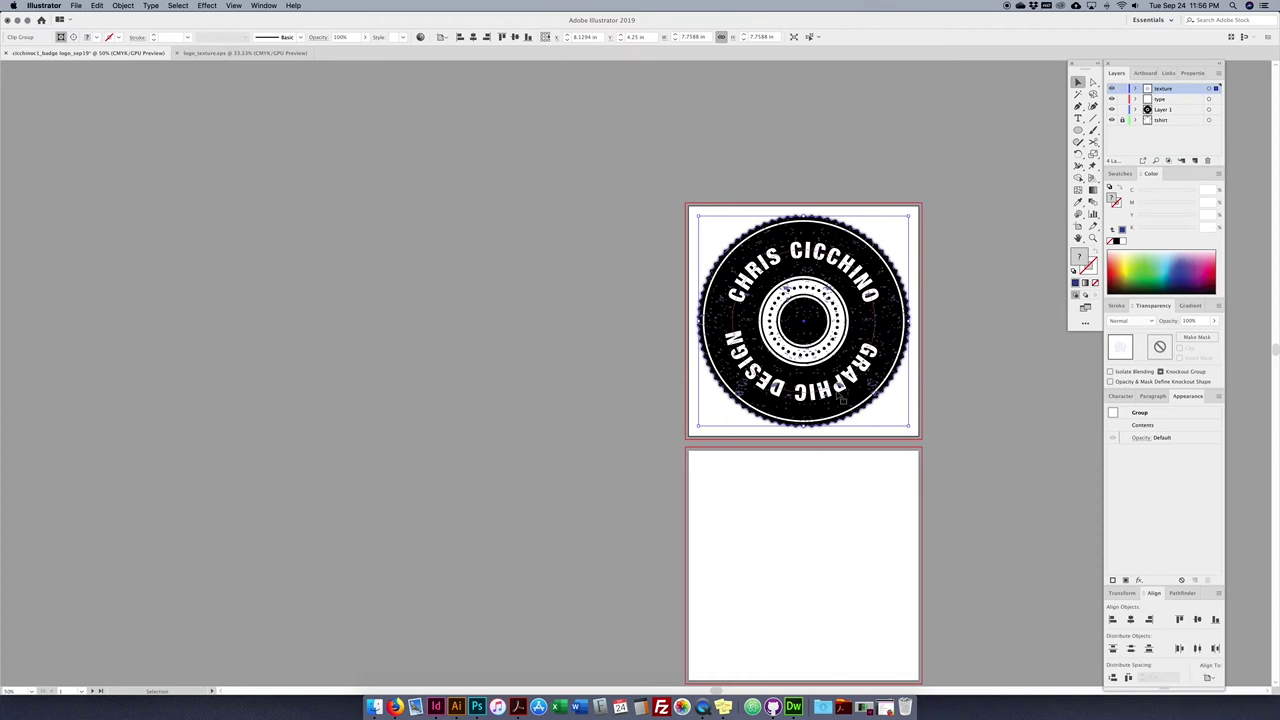
left_click_drag(1163, 97, 1172, 88)
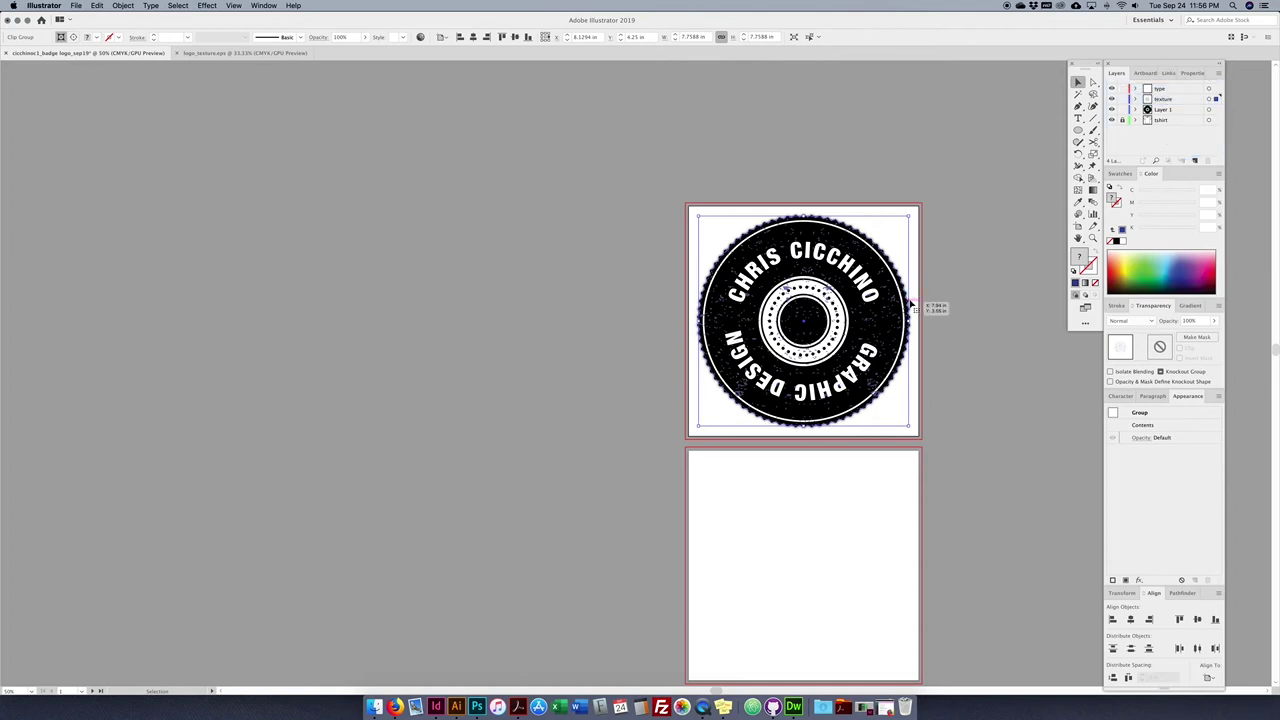
left_click(968, 306)
- Draw a five-pointed star about 1.17 in wide on the empty canvas to the right of the badge
left_click_drag(963, 330, 770, 303)
key("super+plus")
key("super+plus")
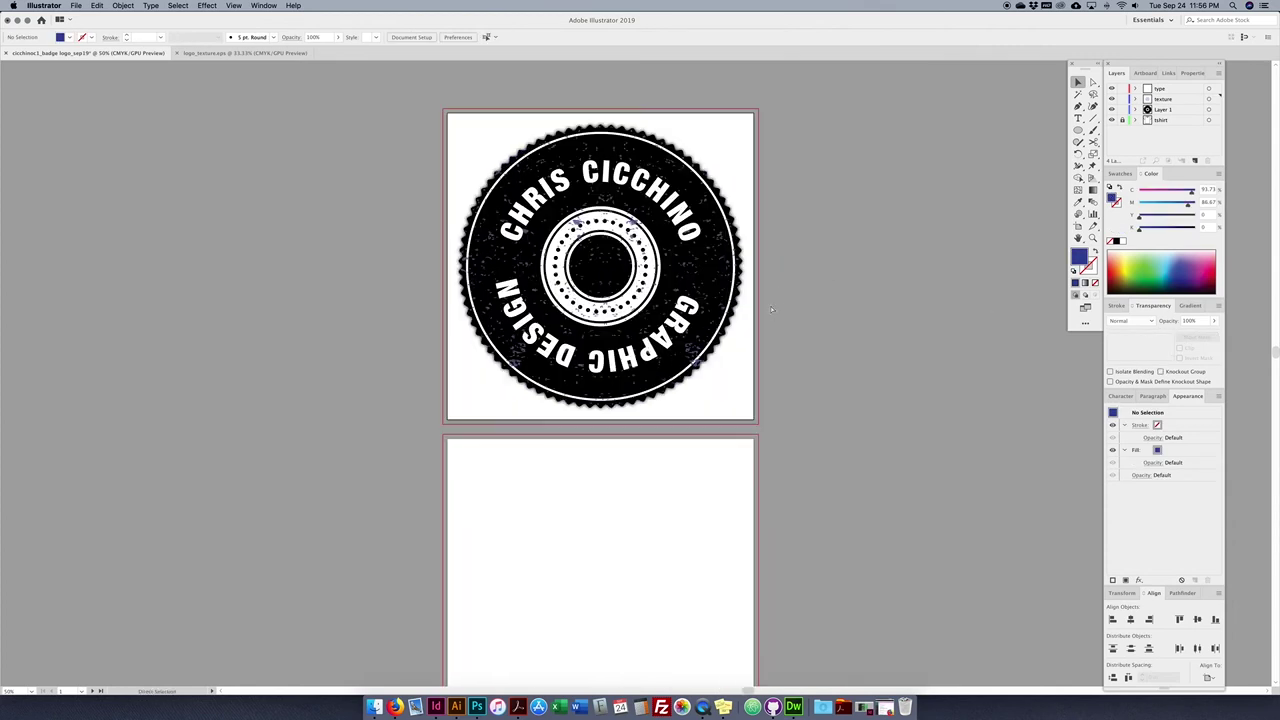
left_click_drag(829, 363, 795, 421)
left_click(1080, 130)
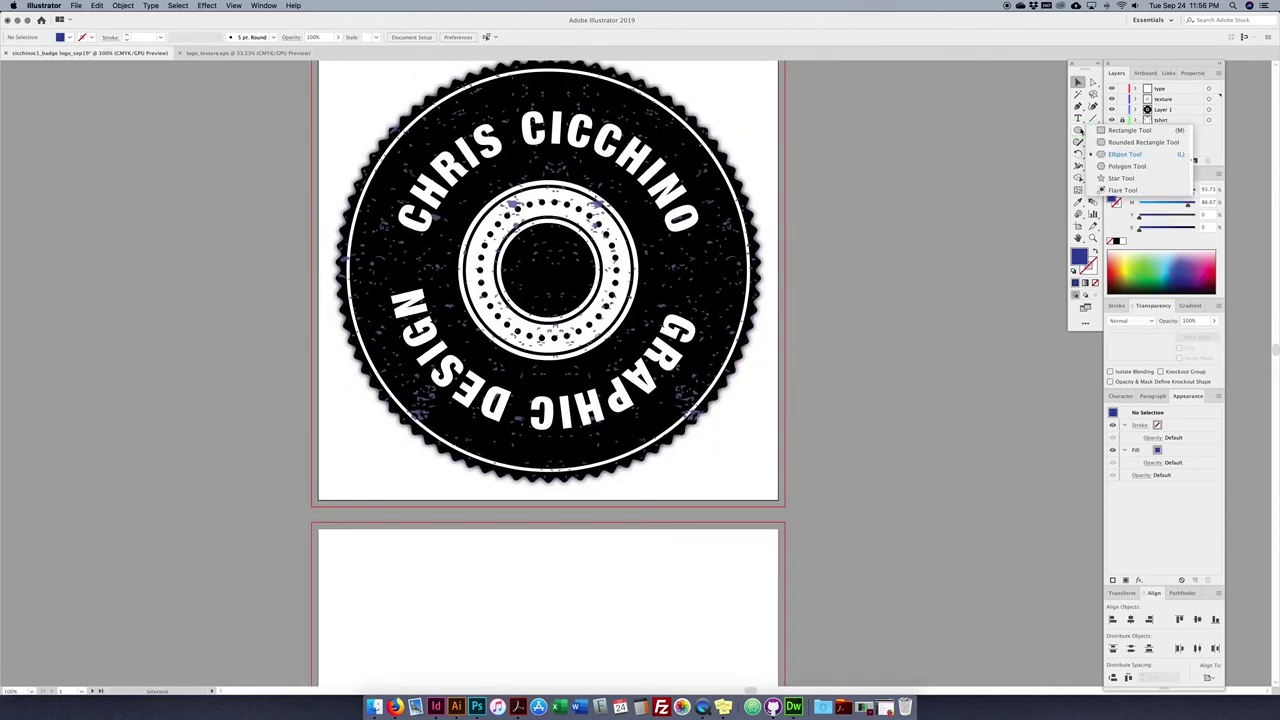
left_click(1116, 179)
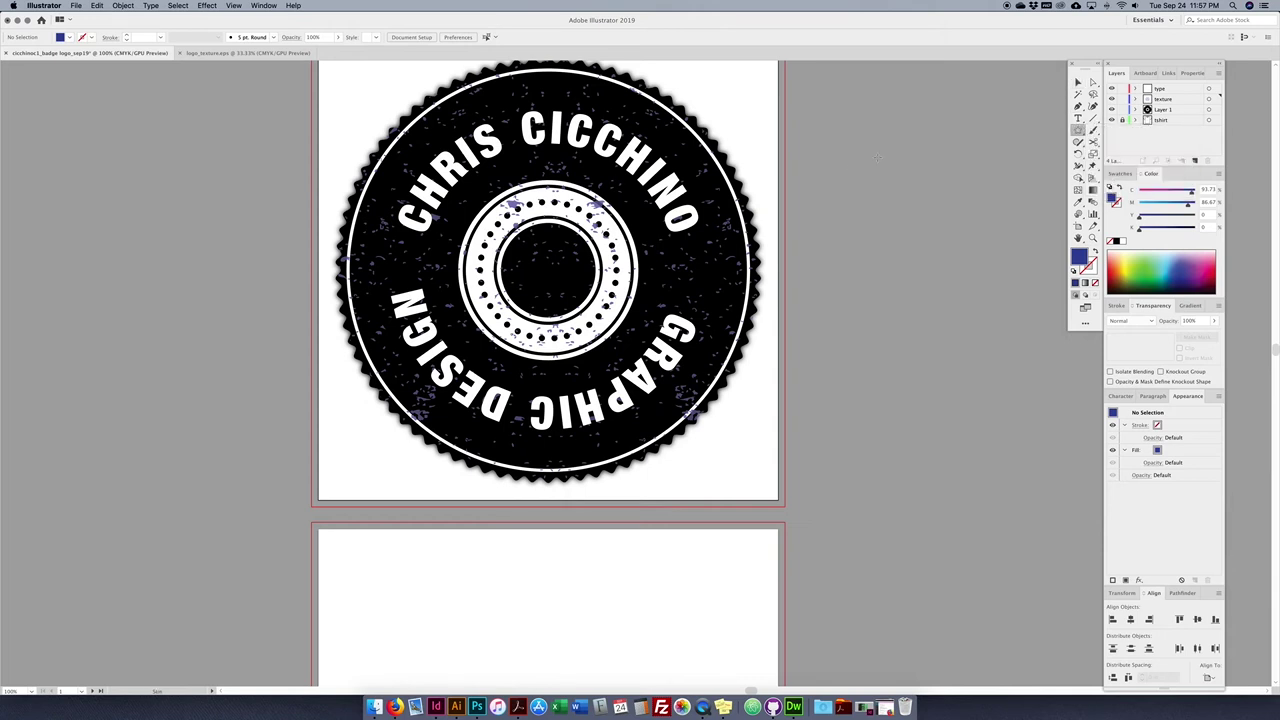
left_click_drag(862, 269, 915, 215)
key("super+z")
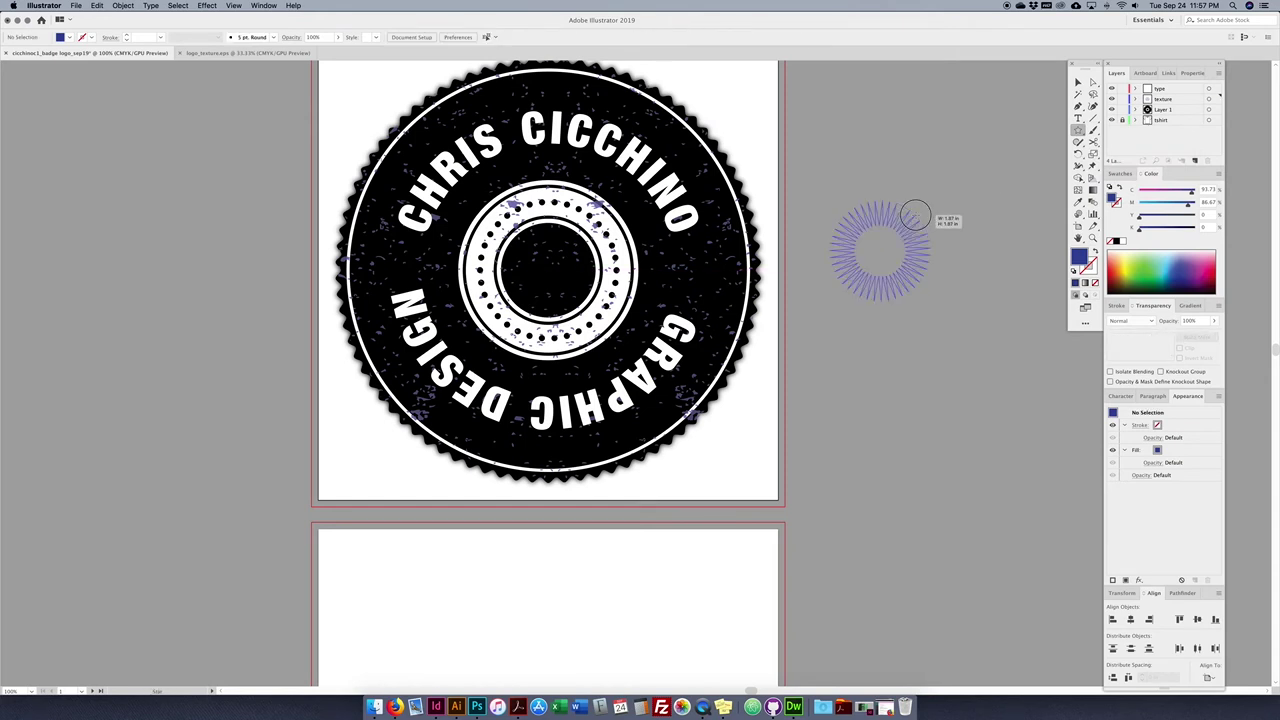
key("Down")
key("Down")
key("Down")
key("Down")
key("Down")
key("Down")
key("Down")
key("Down")
key("Down")
key("Down")
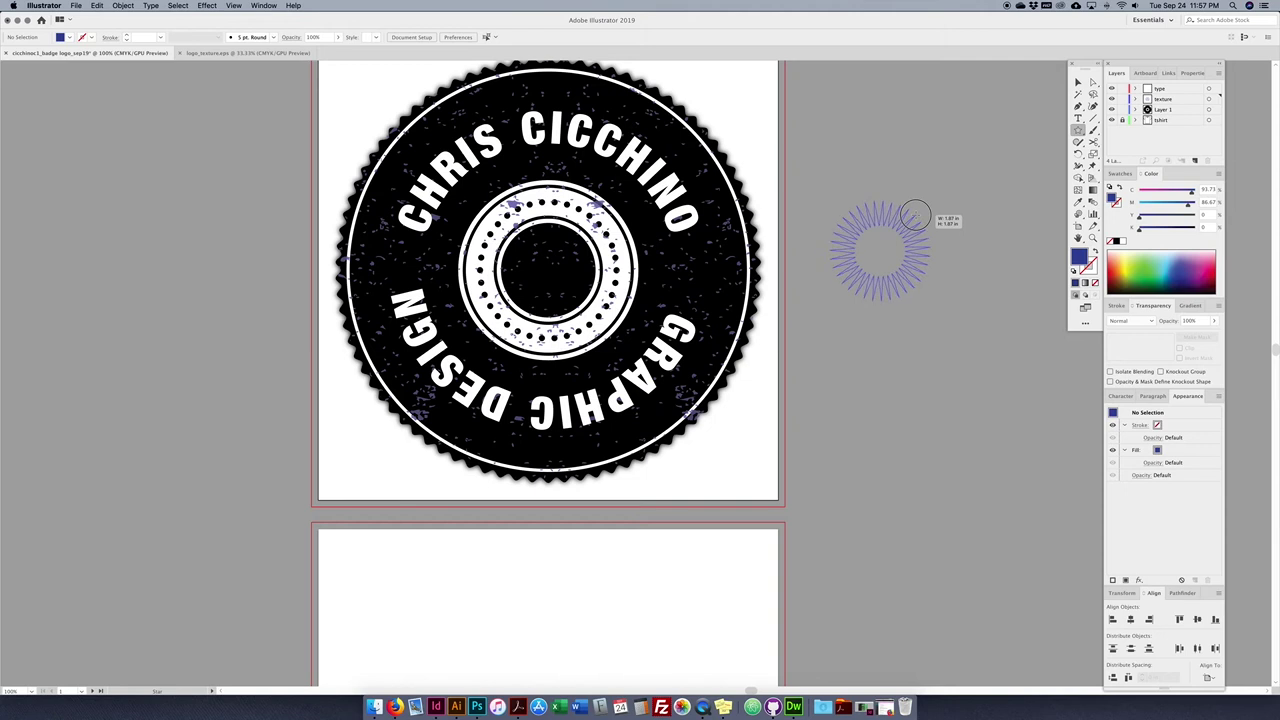
key("Down")
key("Down")
key("Down")
key("Down")
key("Down")
key("Down")
key("Down")
key("Down")
mouse_move(914, 215)
left_mouse_down()
mouse_move(925, 236)
mouse_move(907, 234)
left_mouse_up()
key("Down")
key("Down")
key("Down")
key("Down")
key("Down")
key("Down")
key("Down")
key("Down")
key("Down")
key("Down")
key("Down")
key("Down")
key("Down")
key("Down")
key("Down")
key("Down")
key("Up")
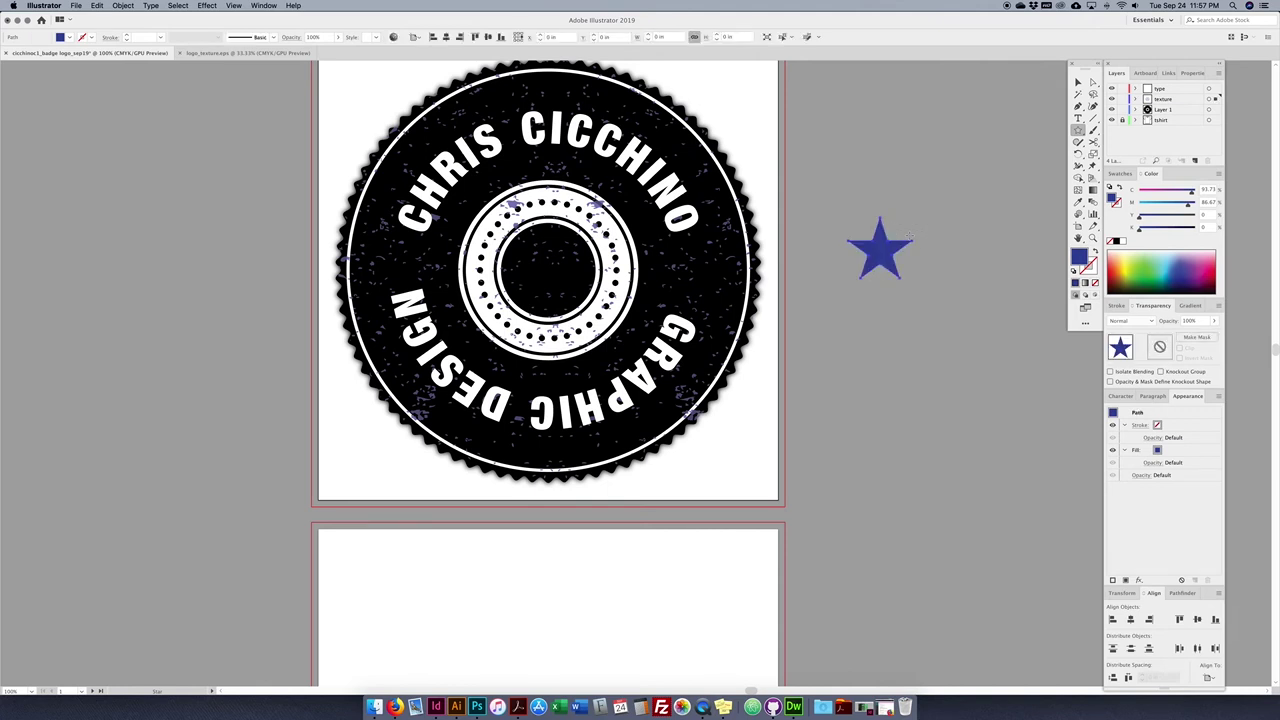
- Fill the star with white and place it in the right-hand gap between the badge's two curved texts
left_click(1078, 81)
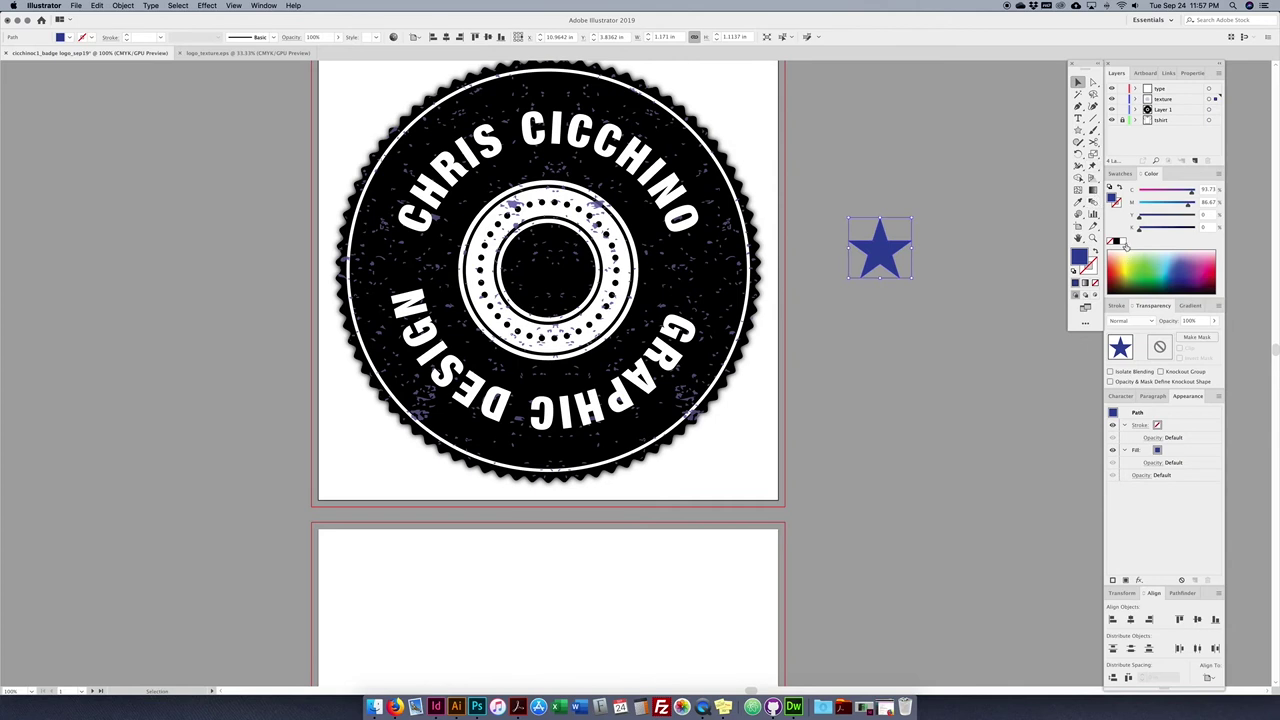
left_click(1118, 242)
left_click_drag(905, 238, 717, 255)
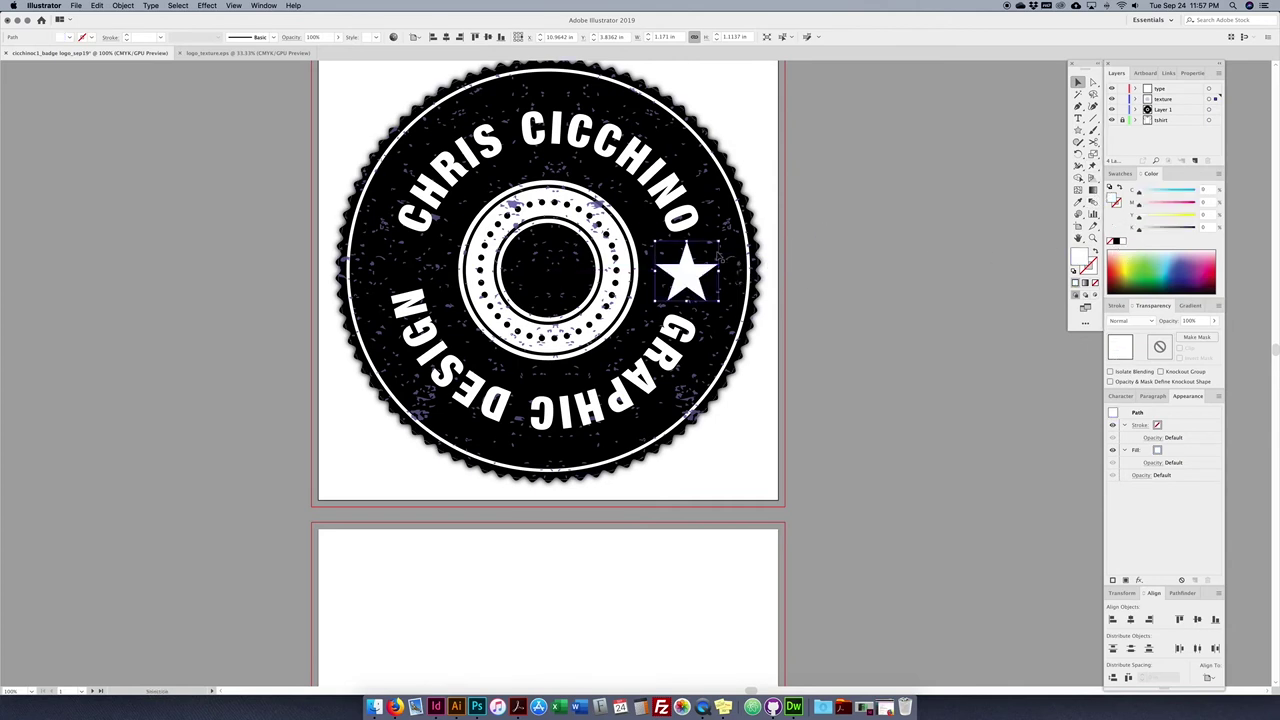
left_click(829, 246)
left_click(692, 270)
left_click(880, 234)
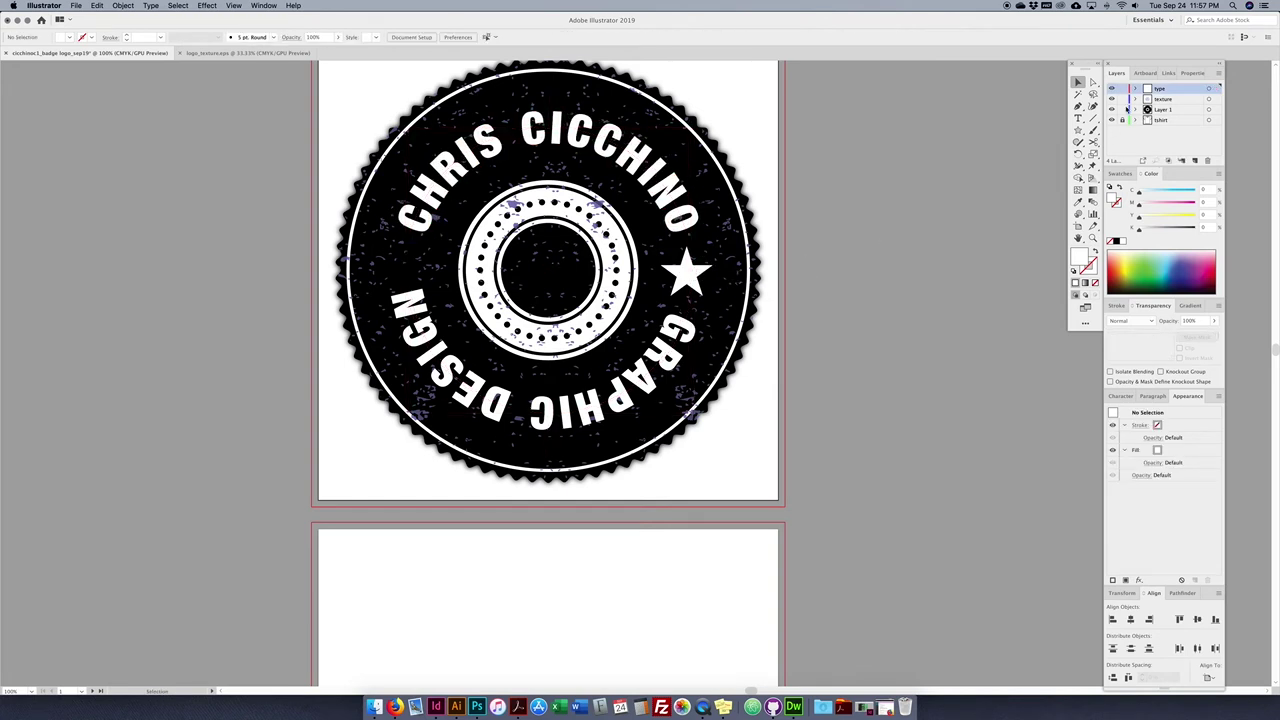
- Shrink the star slightly and center it vertically on the badge
left_click_drag(686, 273, 691, 277)
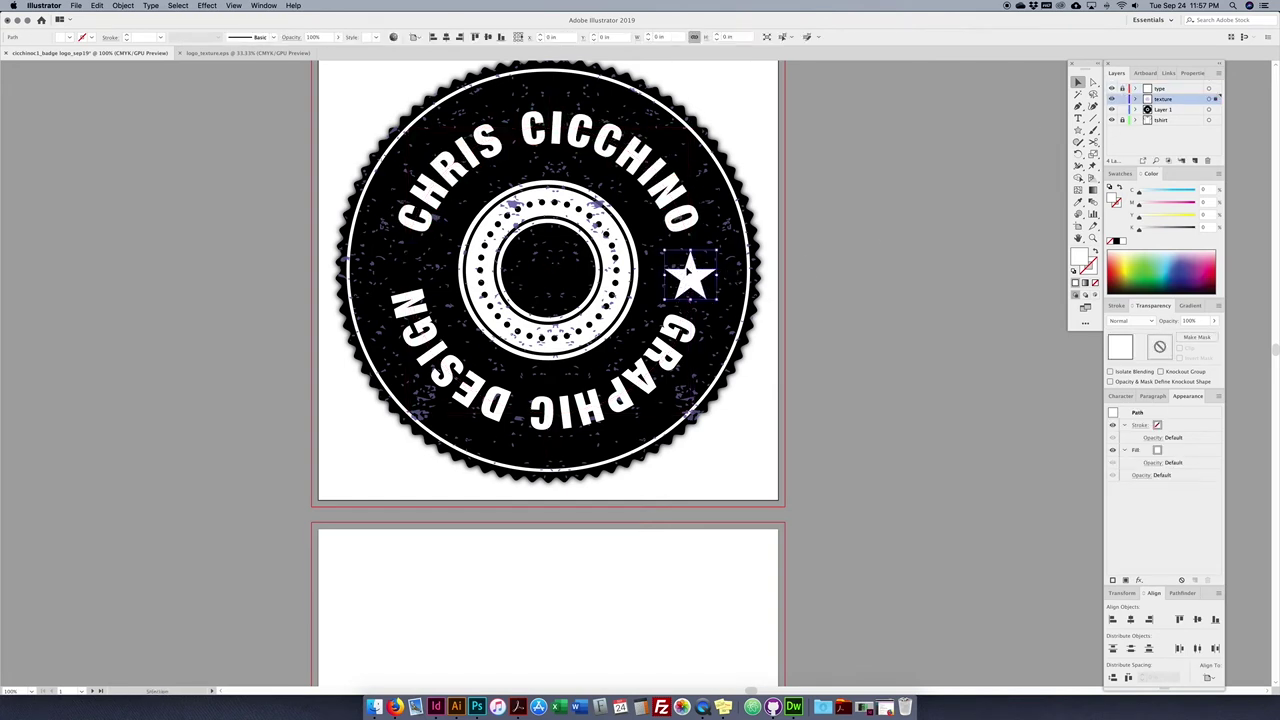
left_click(774, 279)
left_click(688, 277)
left_click(489, 38)
left_click(817, 342)
- Copy the star to the badge's left side and shift the GRAPHIC DESIGN text along its path to center it between the stars
left_click_drag(678, 271, 405, 268)
left_click(700, 378)
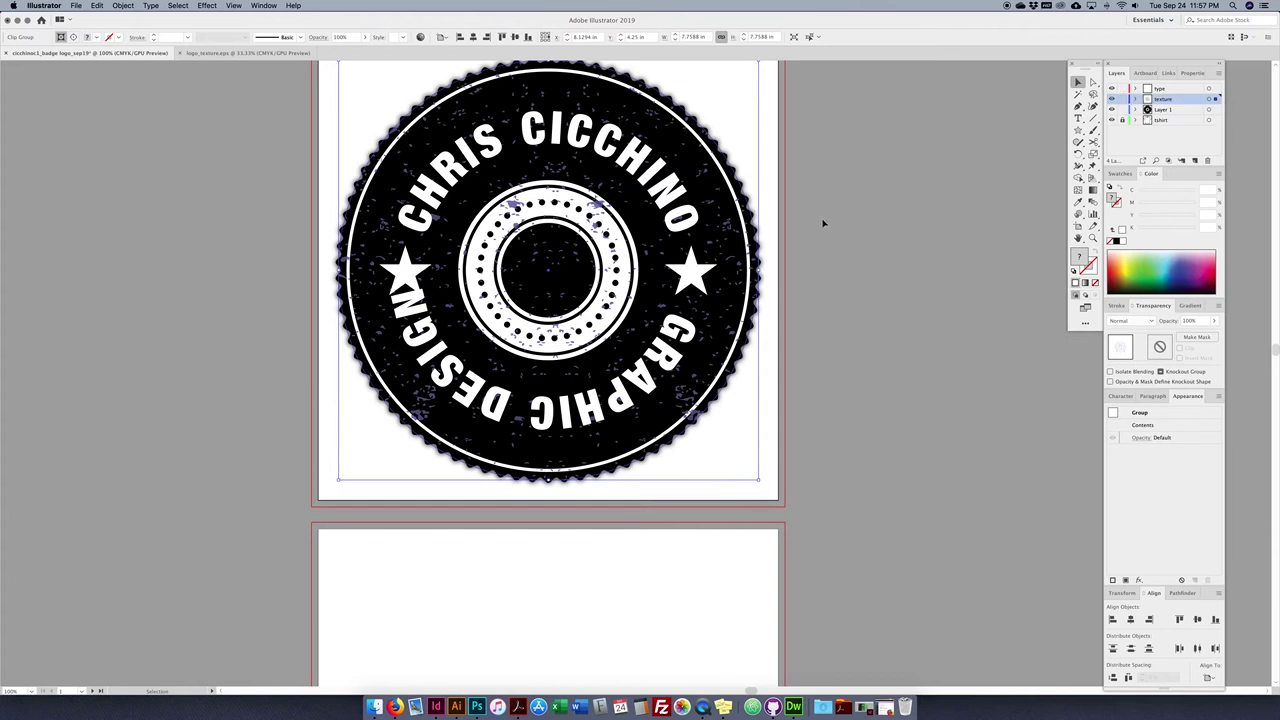
left_click(622, 395)
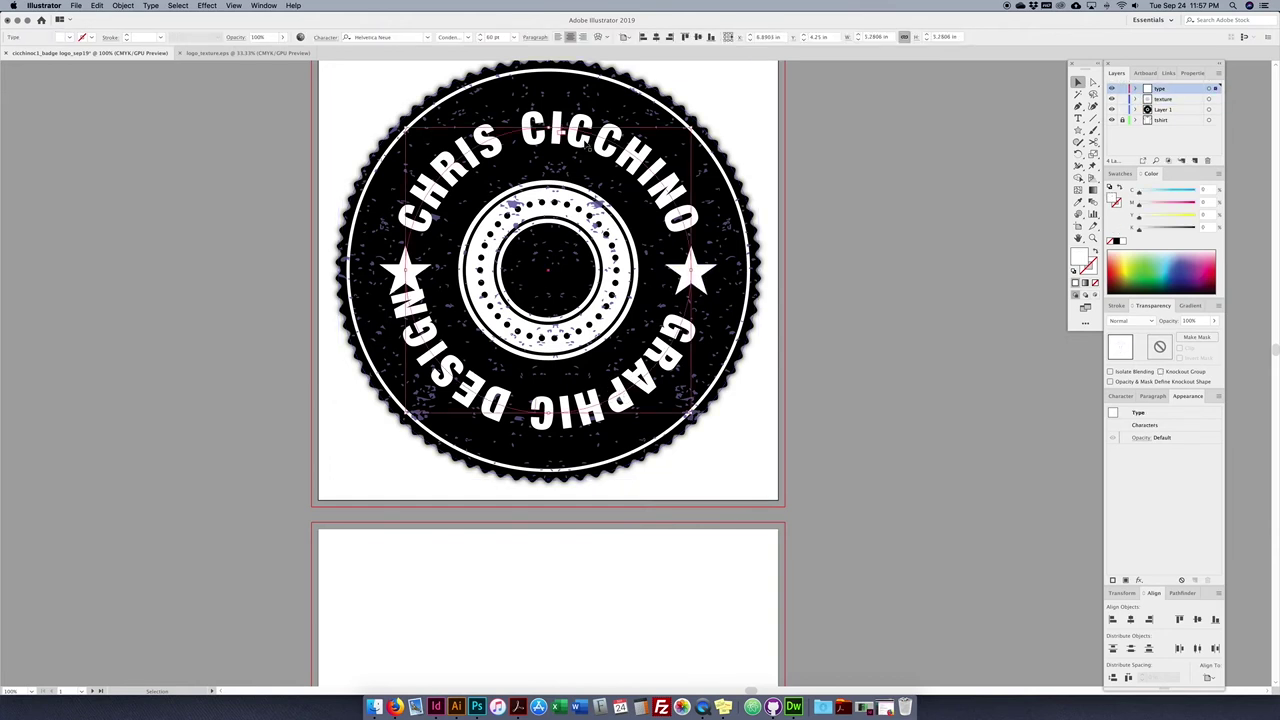
left_click_drag(537, 406, 548, 401)
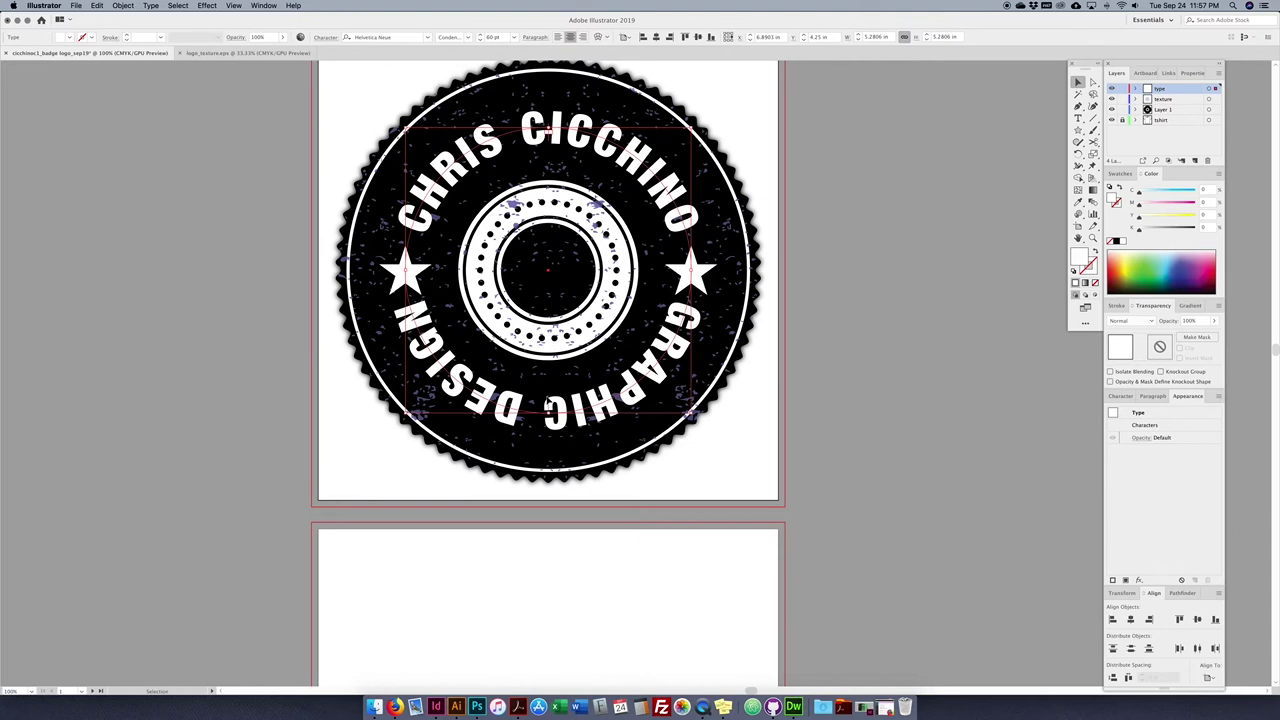
left_click(832, 229)
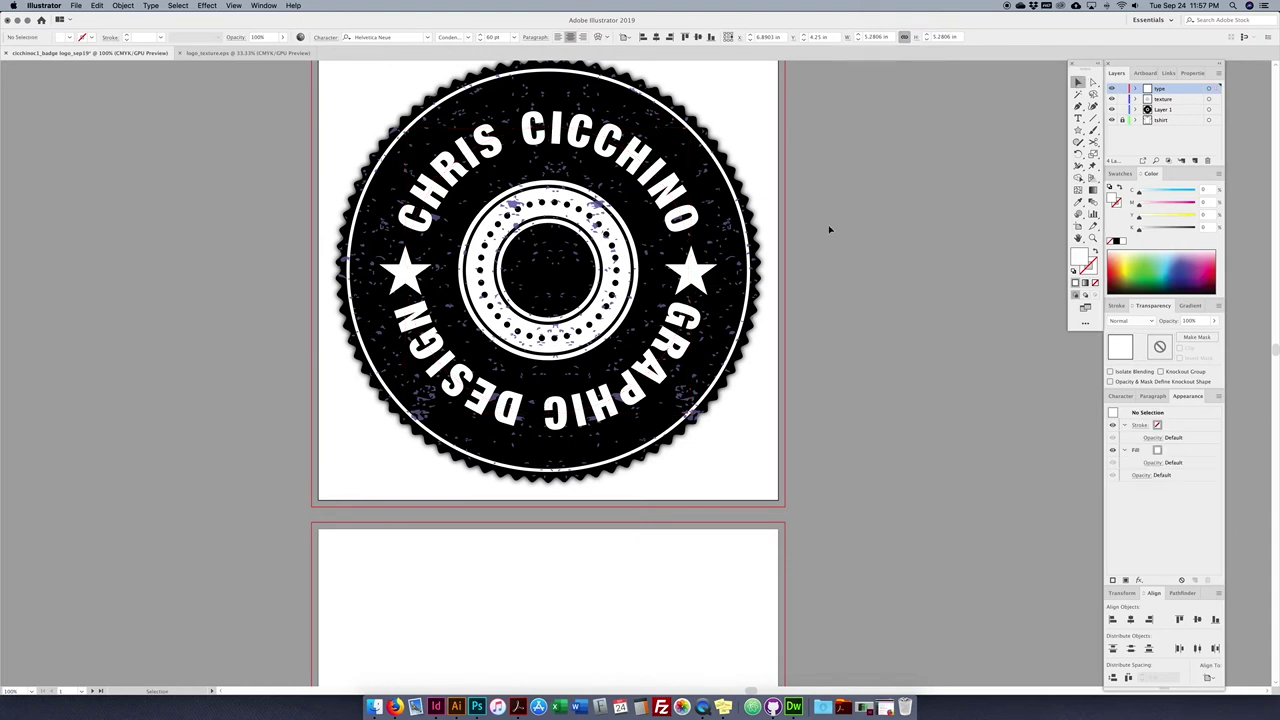
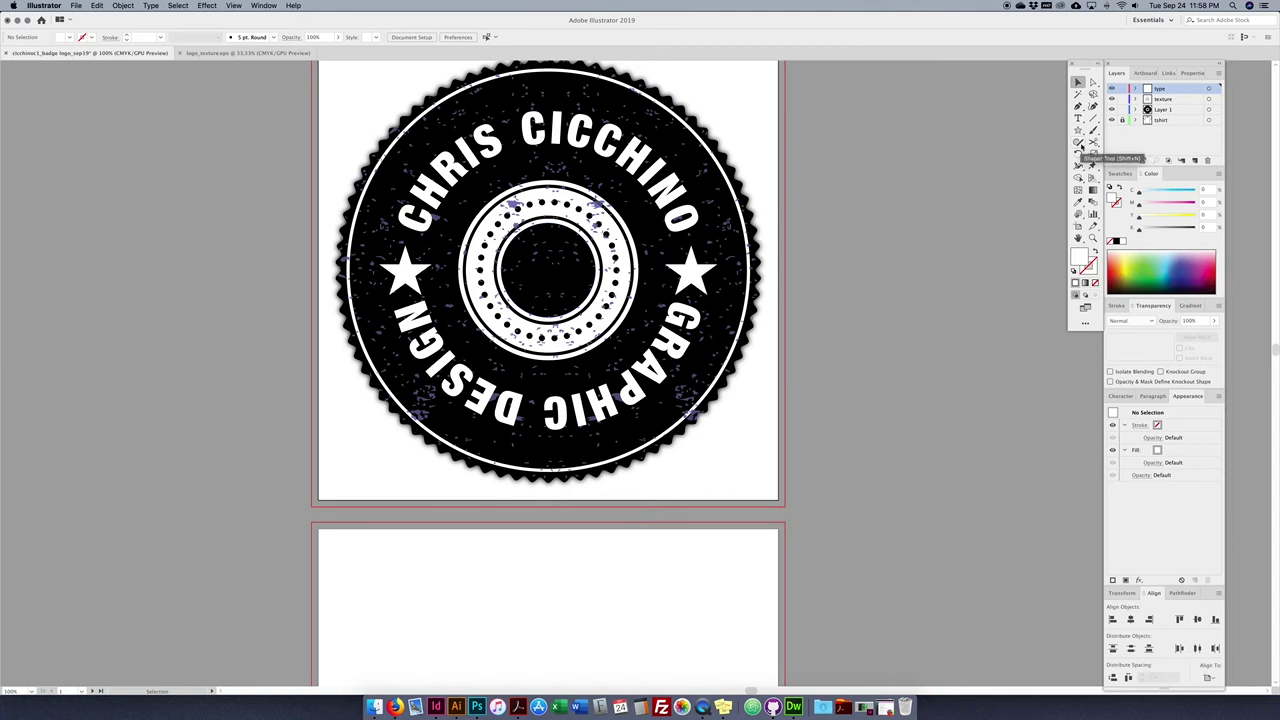
- Draw a white vertical rectangle about 0.4 in wide and 1.46 in tall on the empty canvas right of the badge
left_click_drag(1078, 130, 1119, 131)
left_click_drag(886, 212, 908, 290)
left_click(1078, 82)
left_click(910, 257)
left_click(902, 258)
left_click(903, 256)
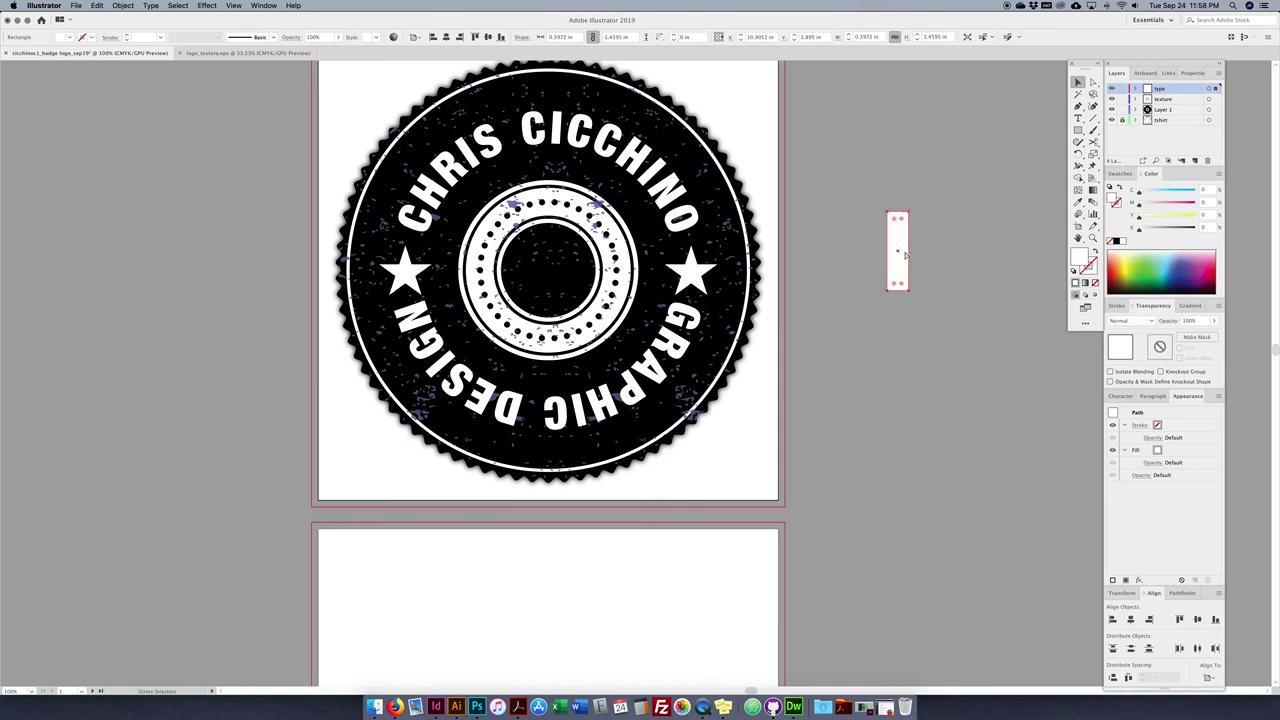
- Add a black copy of the rectangle, about 0.16 in wide and 1.4 in tall, inset in the white rectangle's right half
left_click_drag(888, 252, 899, 251)
left_click(1116, 241)
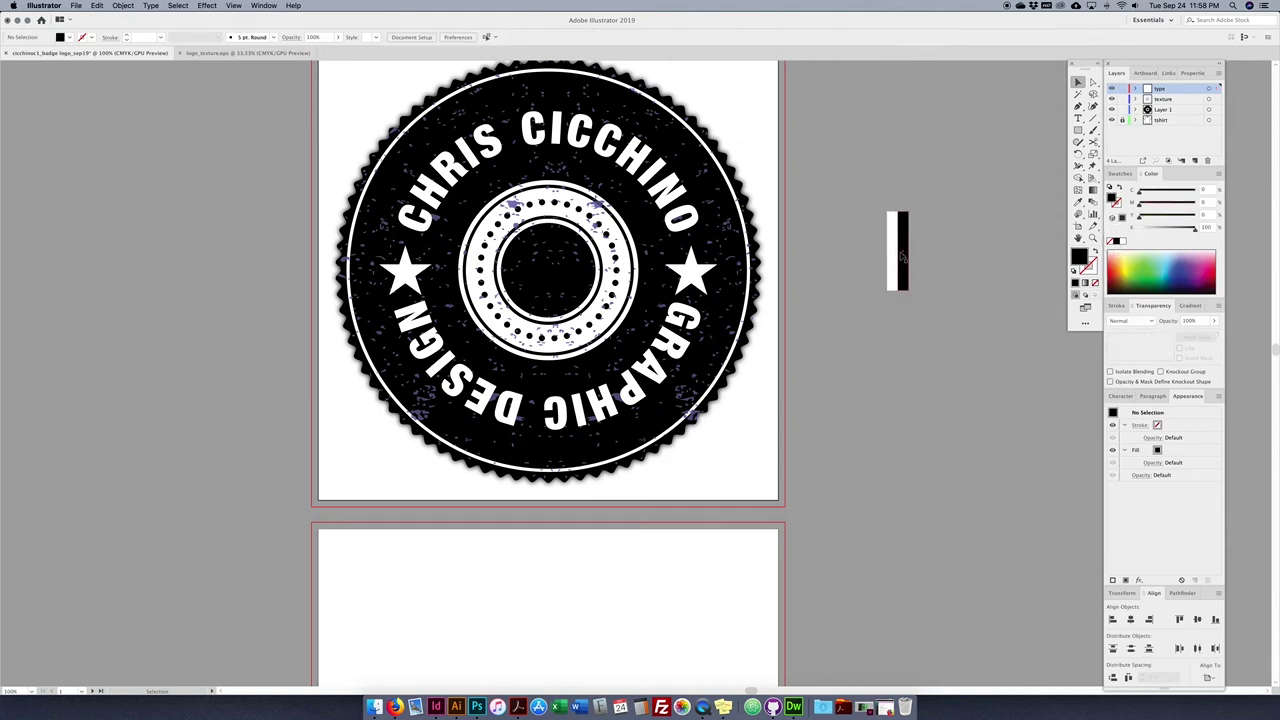
left_click_drag(907, 250, 906, 250)
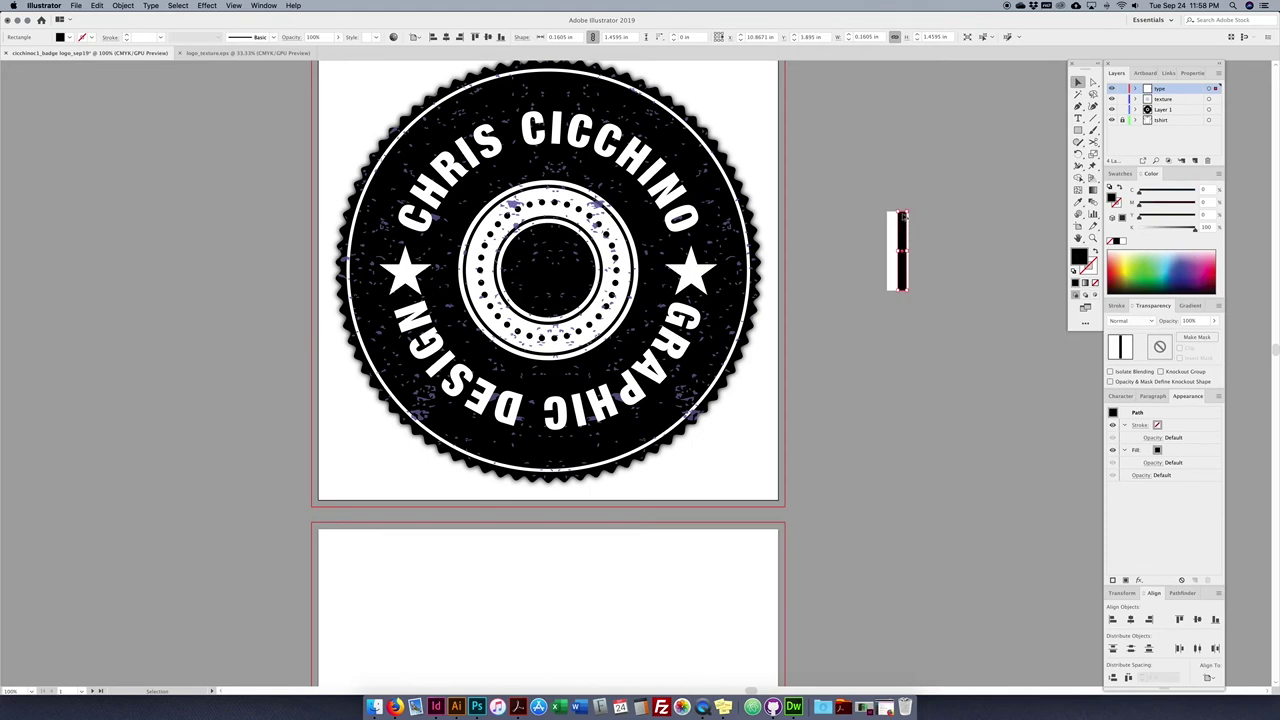
key("super+equal")
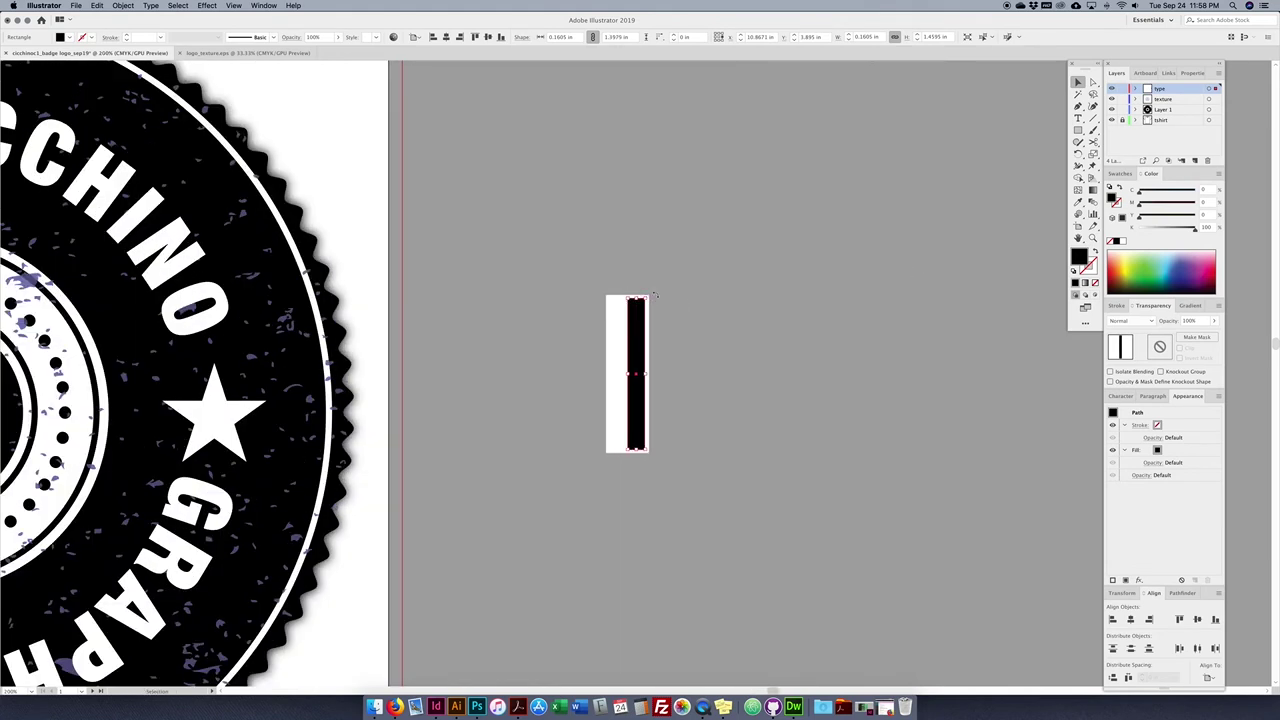
left_click(420, 334)
scroll(394, 340, "left", 3)
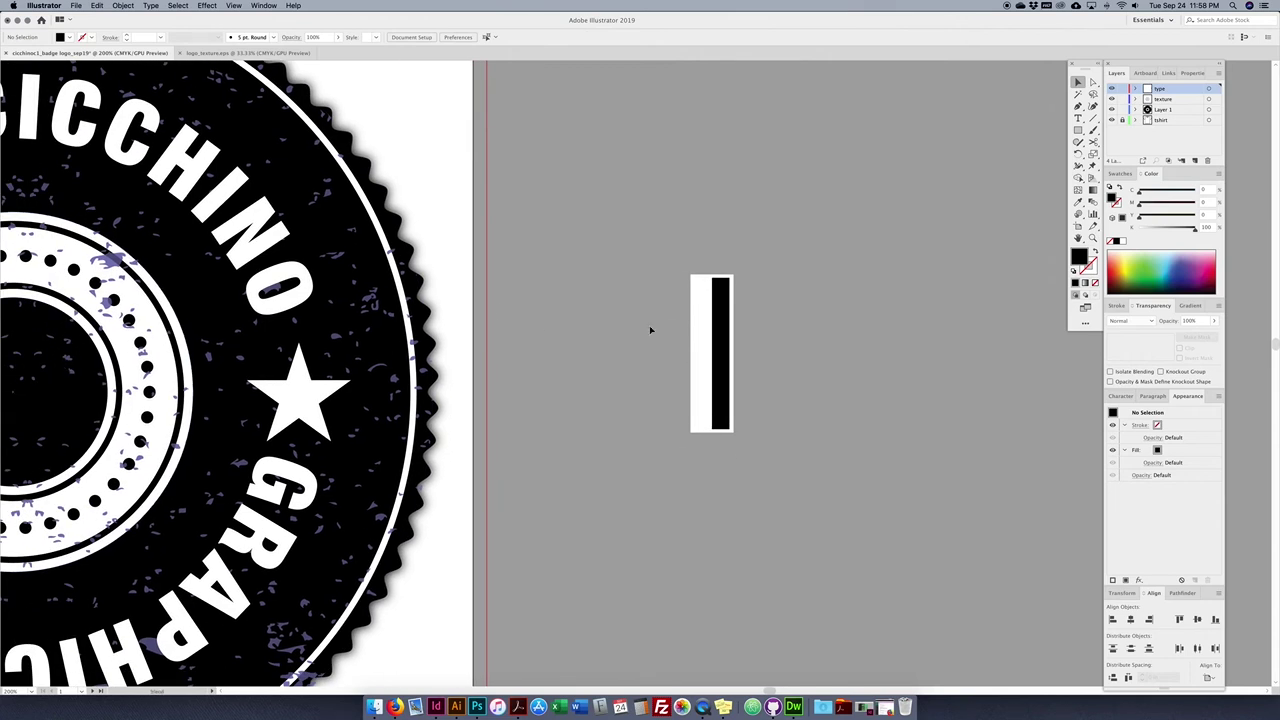
- Widen the black stripe inside the white bar to about 0.19 in by extending its left edge
left_click(706, 357)
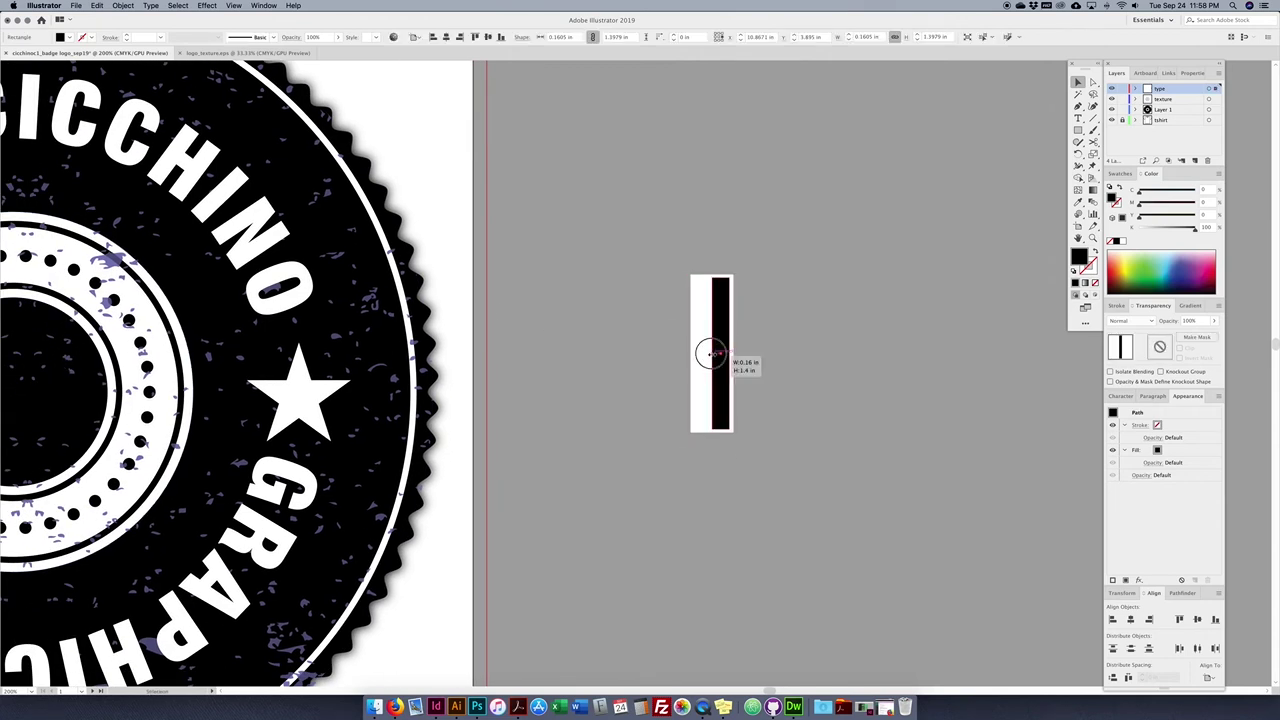
left_click_drag(709, 353, 708, 353)
left_click(811, 363)
left_click(721, 357)
left_click(800, 330)
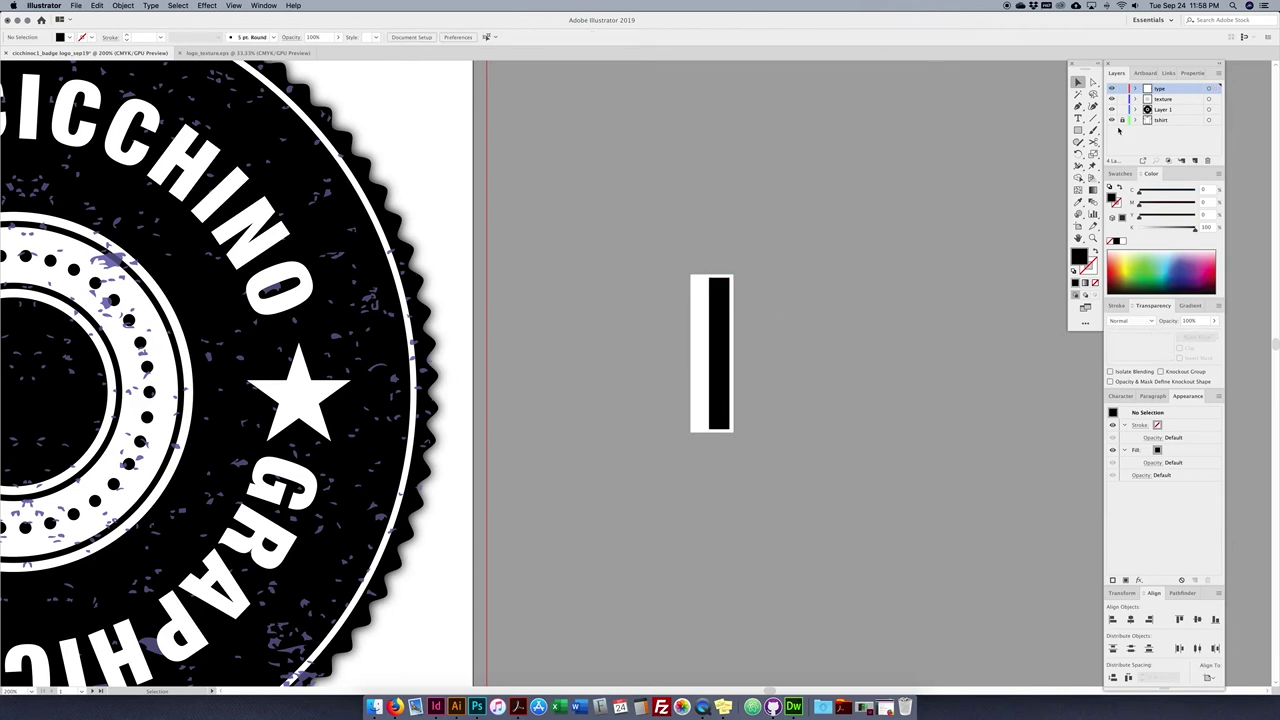
- Draw a black triangle pointing downward and place it just beneath the white bar
left_click_drag(1078, 130, 1120, 181)
left_click_drag(805, 365, 795, 409)
key("v")
left_click_drag(791, 370, 716, 467)
key("super+equal")
key("super+equal")
key("super+equal")
left_click_drag(737, 289, 626, 276)
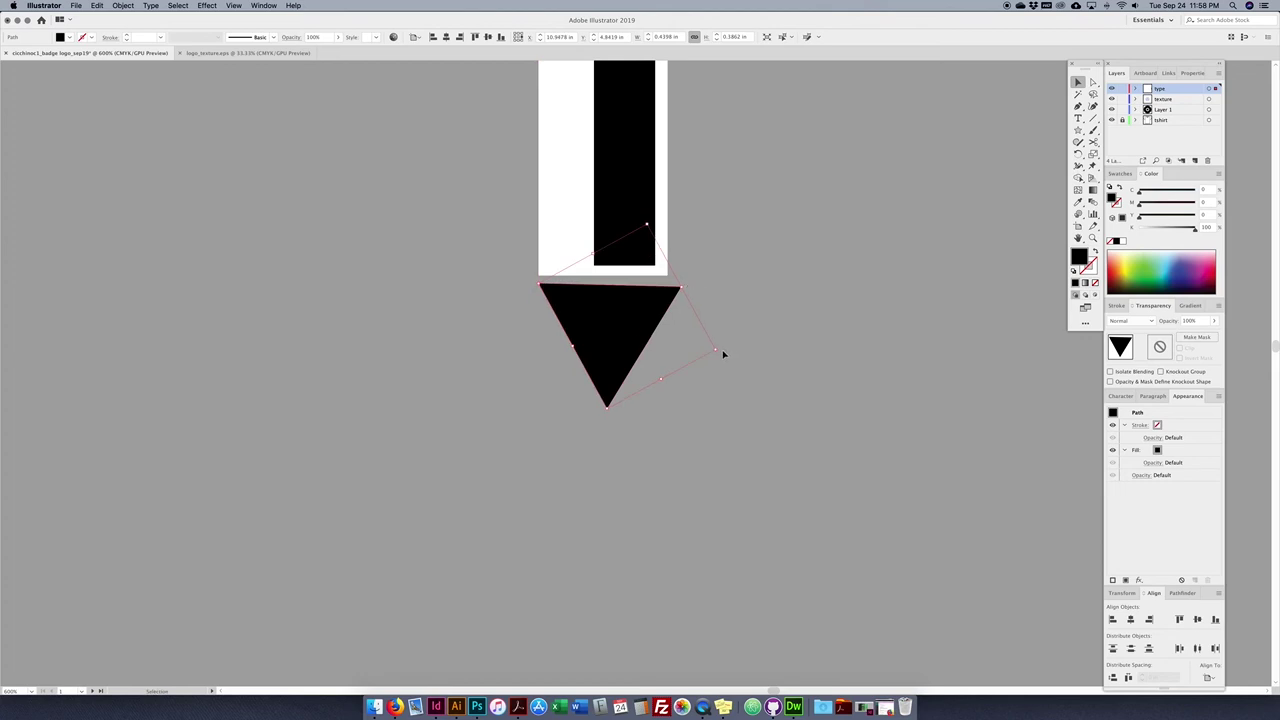
- Scale the triangle to the white bar's width, about 0.41 in, and seat it just under the bar's lower end
left_click_drag(622, 322, 623, 309)
left_click_drag(716, 340, 703, 332)
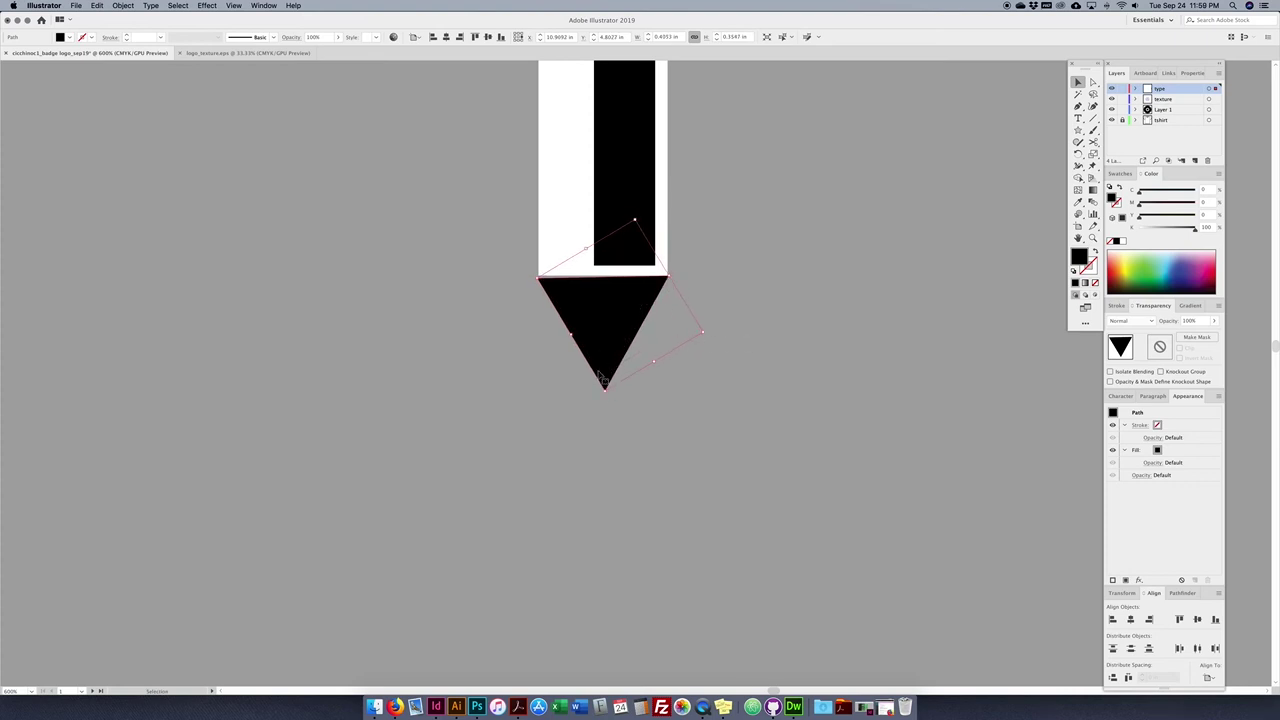
left_click(604, 399)
left_click(605, 378)
left_click_drag(608, 397, 606, 398)
left_click_drag(611, 337, 608, 340)
- Fill the triangle white and add a smaller black copy in front of it as the pencil's lead tip
left_click(634, 403)
left_click(610, 345)
key("a")
key("super+c")
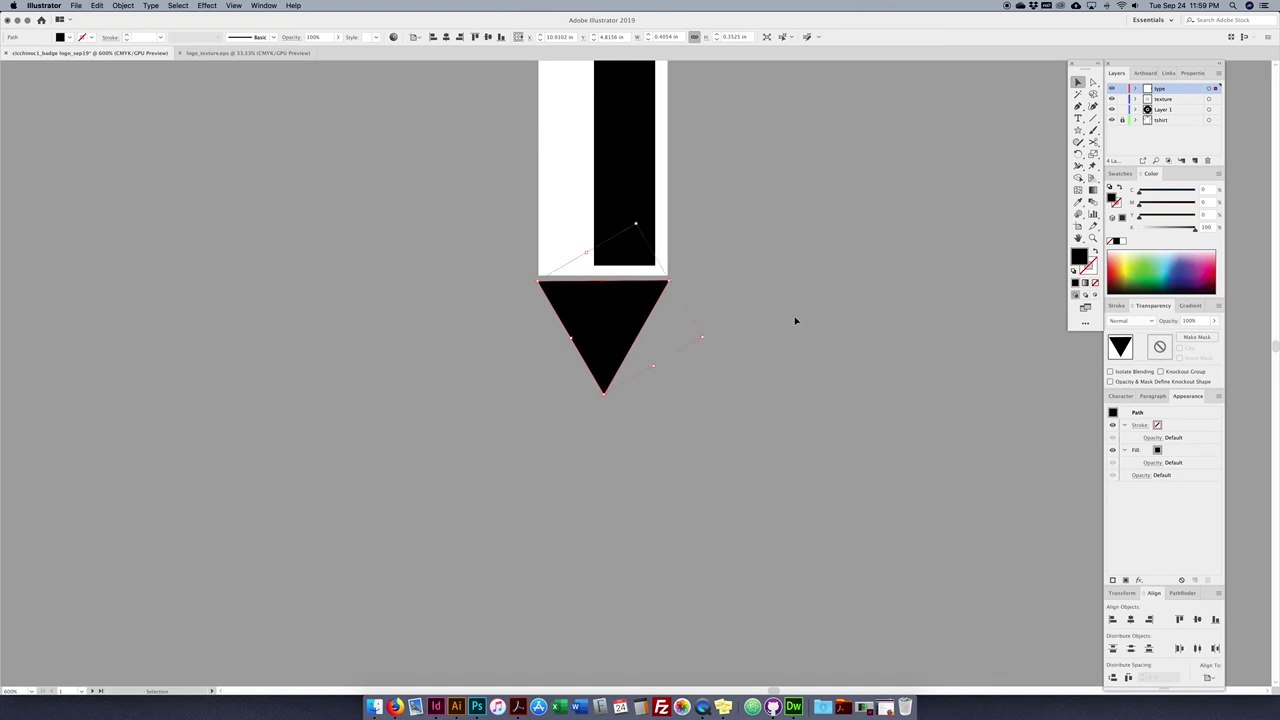
left_click(1122, 243)
scroll(645, 325, "down", 1)
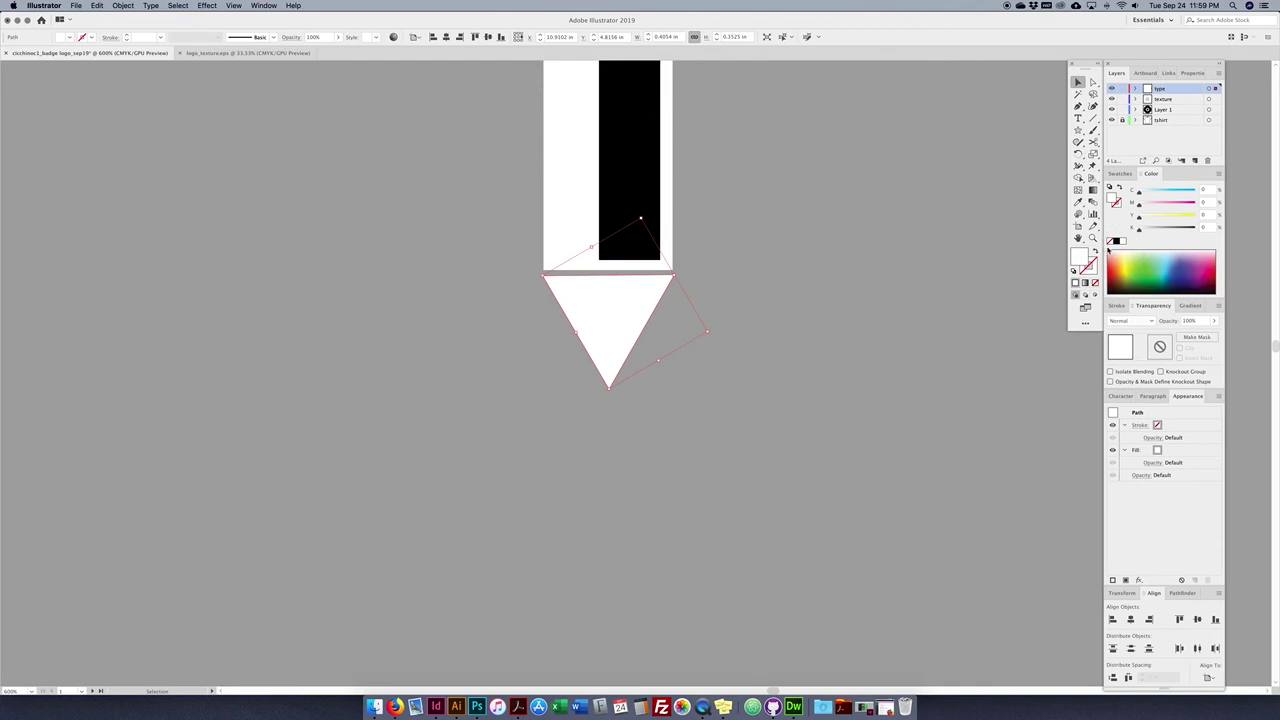
left_click(1116, 242)
left_click_drag(641, 218, 611, 341)
left_click(766, 383)
- Group all the shapes that make up the pencil
key("super+minus")
key("super+minus")
key("super+minus")
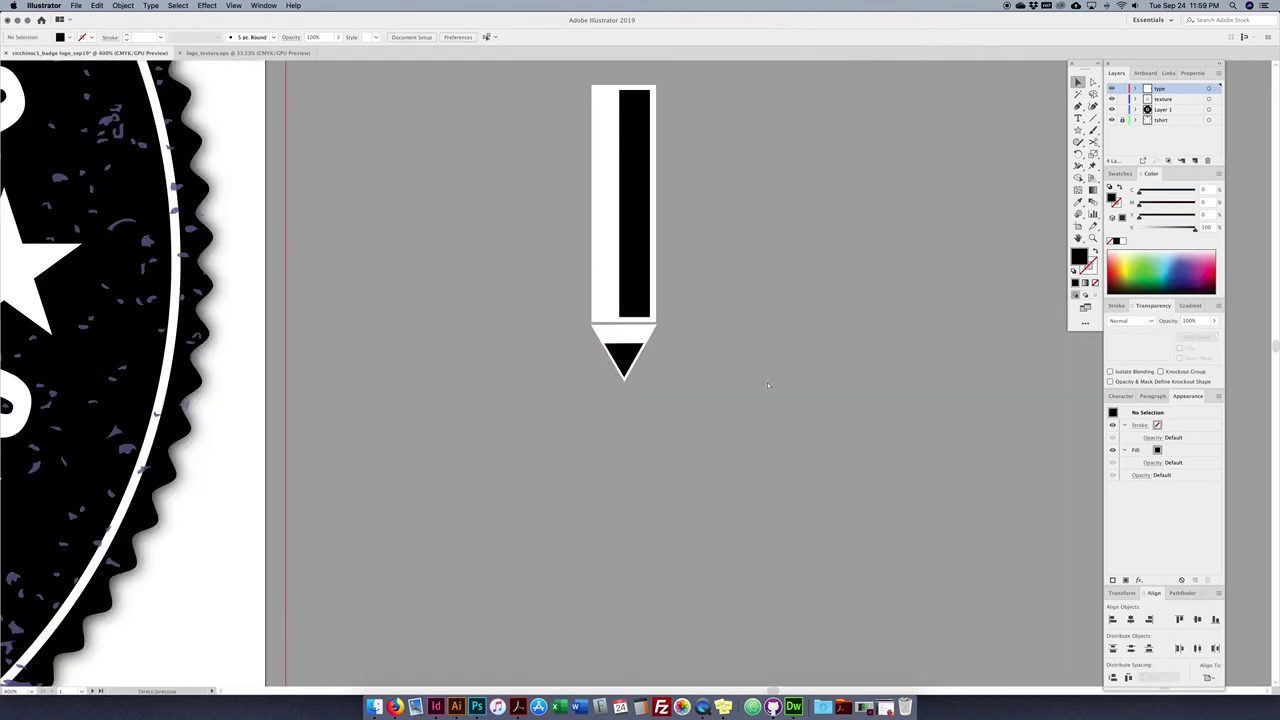
key("super+minus")
key("super+minus")
key("super+minus")
left_click_drag(663, 323, 597, 443)
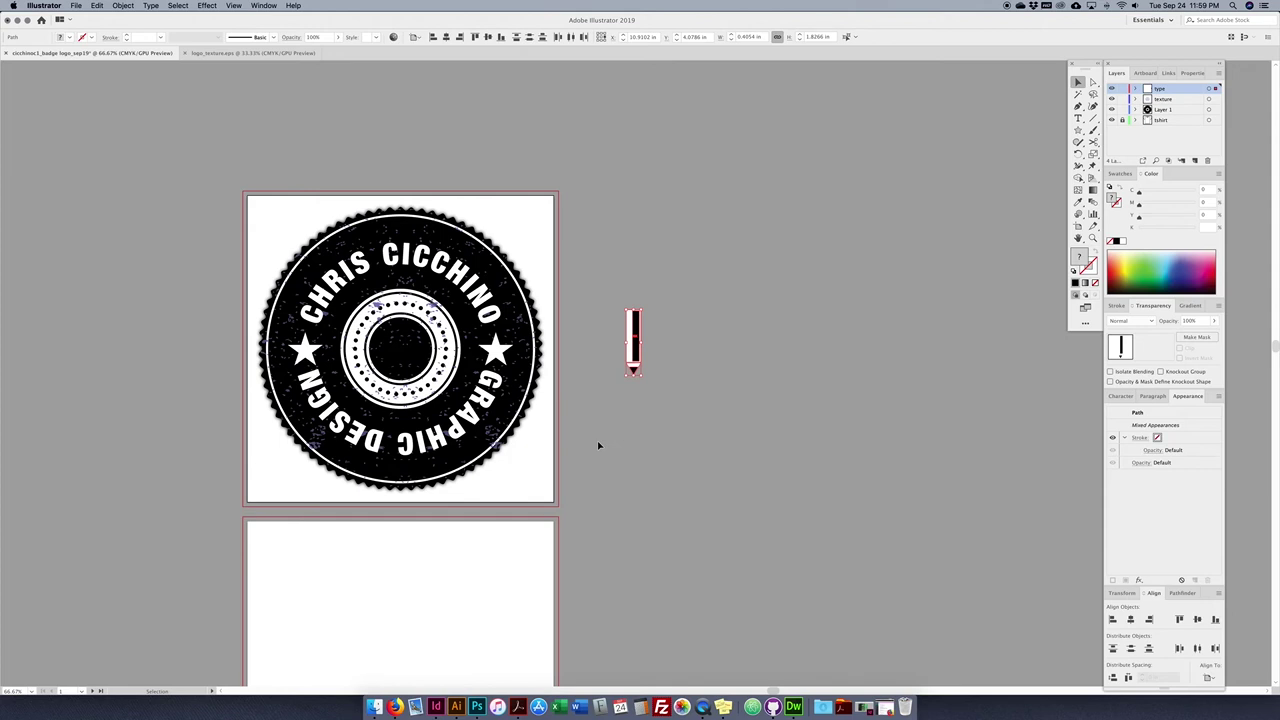
left_click(123, 6)
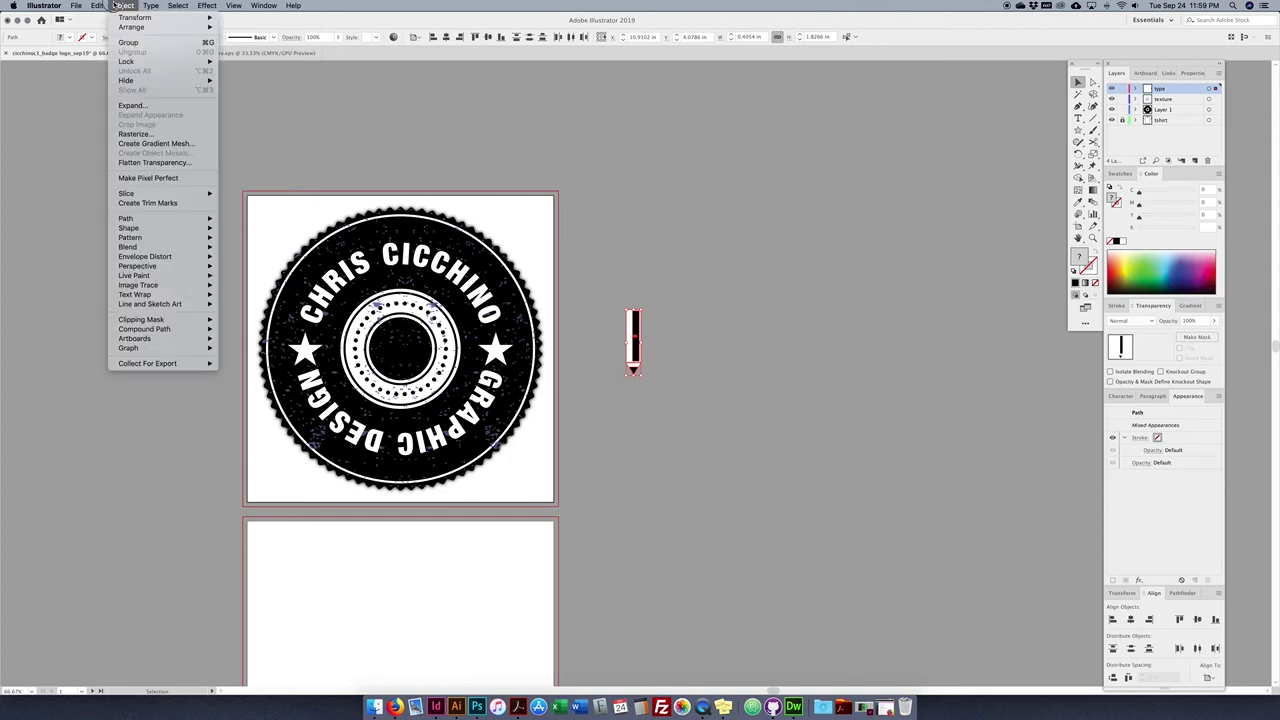
left_click(137, 43)
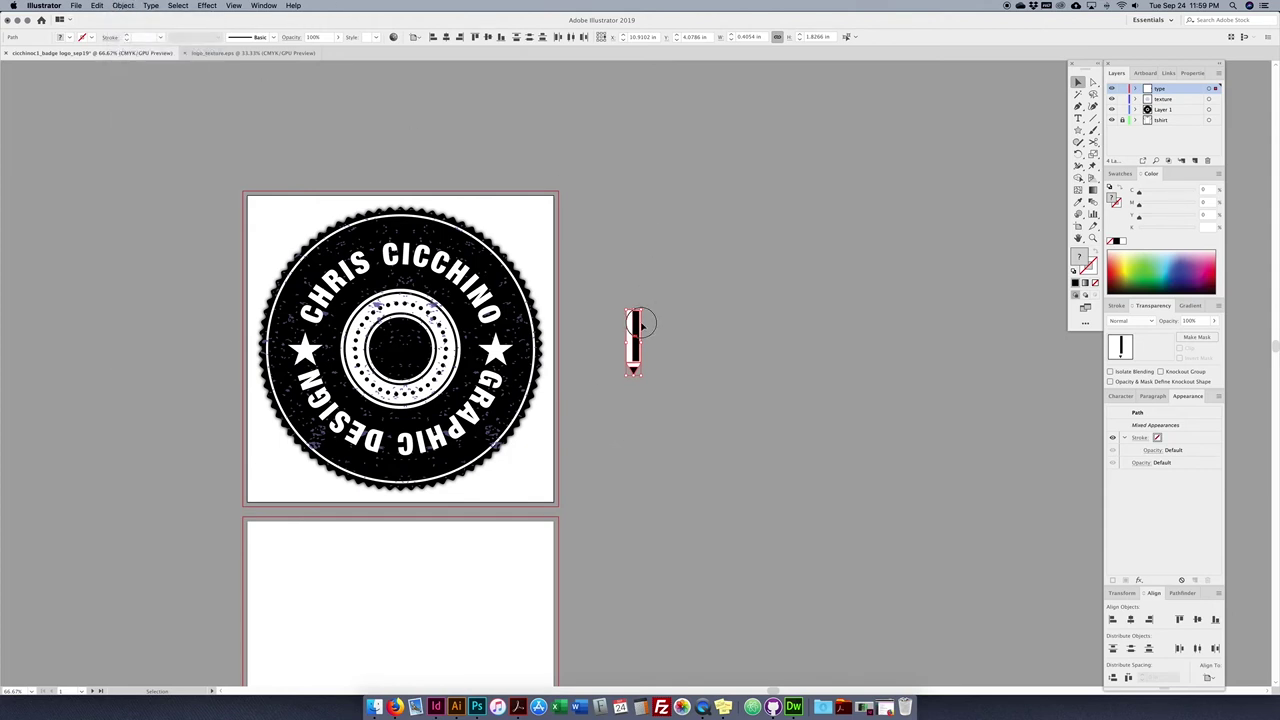
key("super+plus")
key("super+plus")
left_click(655, 400)
left_click(628, 352)
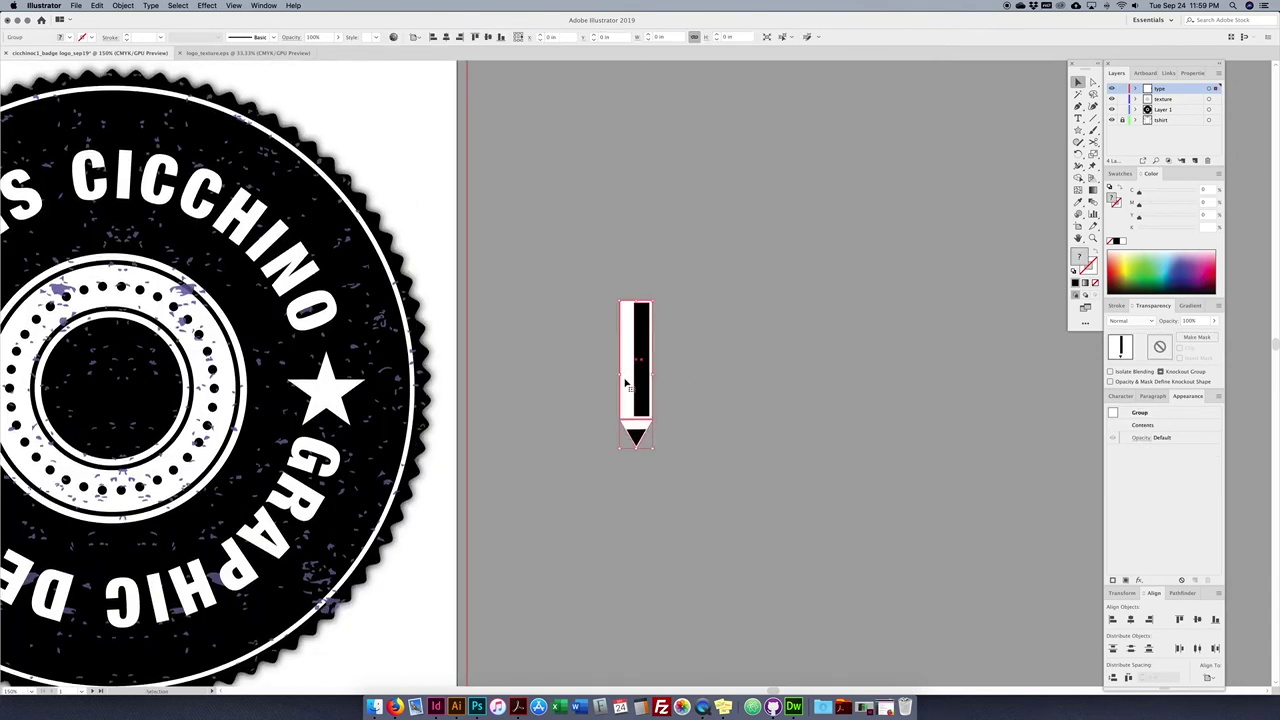
- Try ungrouping the pencil shapes, and undo the ungrouping
left_click(694, 320)
left_click(638, 362)
left_click(123, 5)
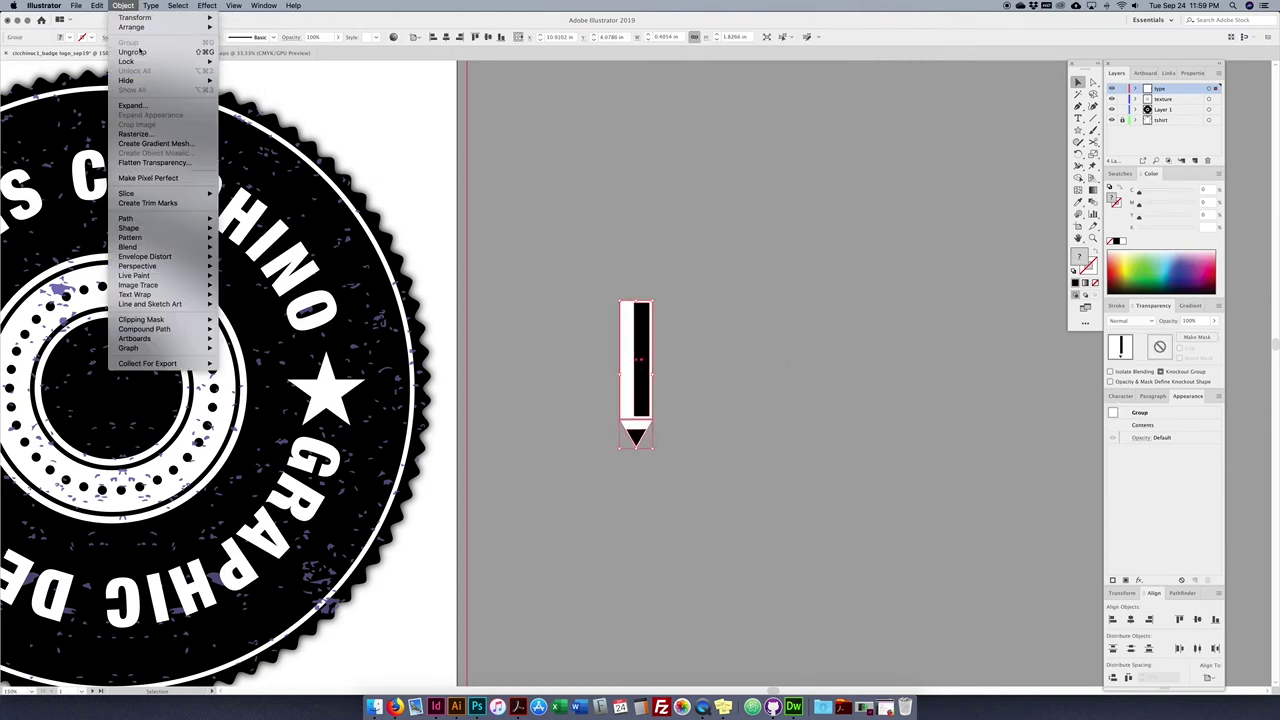
left_click(195, 54)
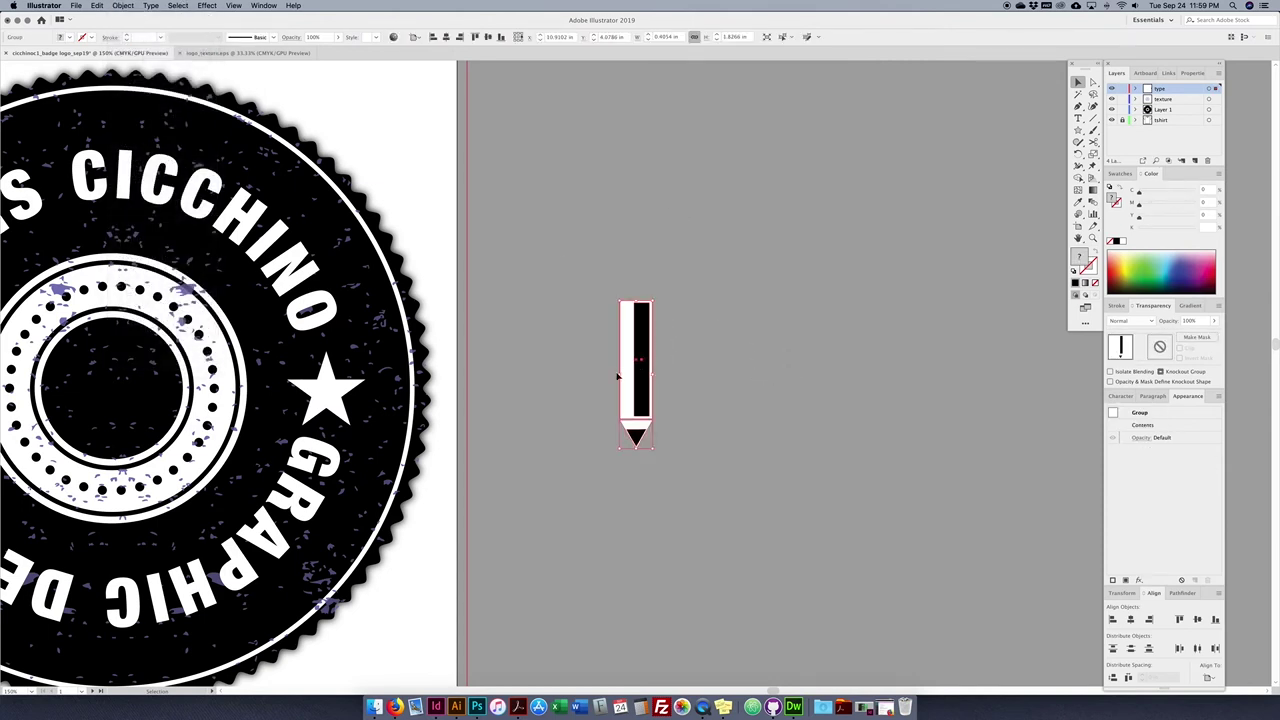
left_click(691, 330)
left_click(624, 348)
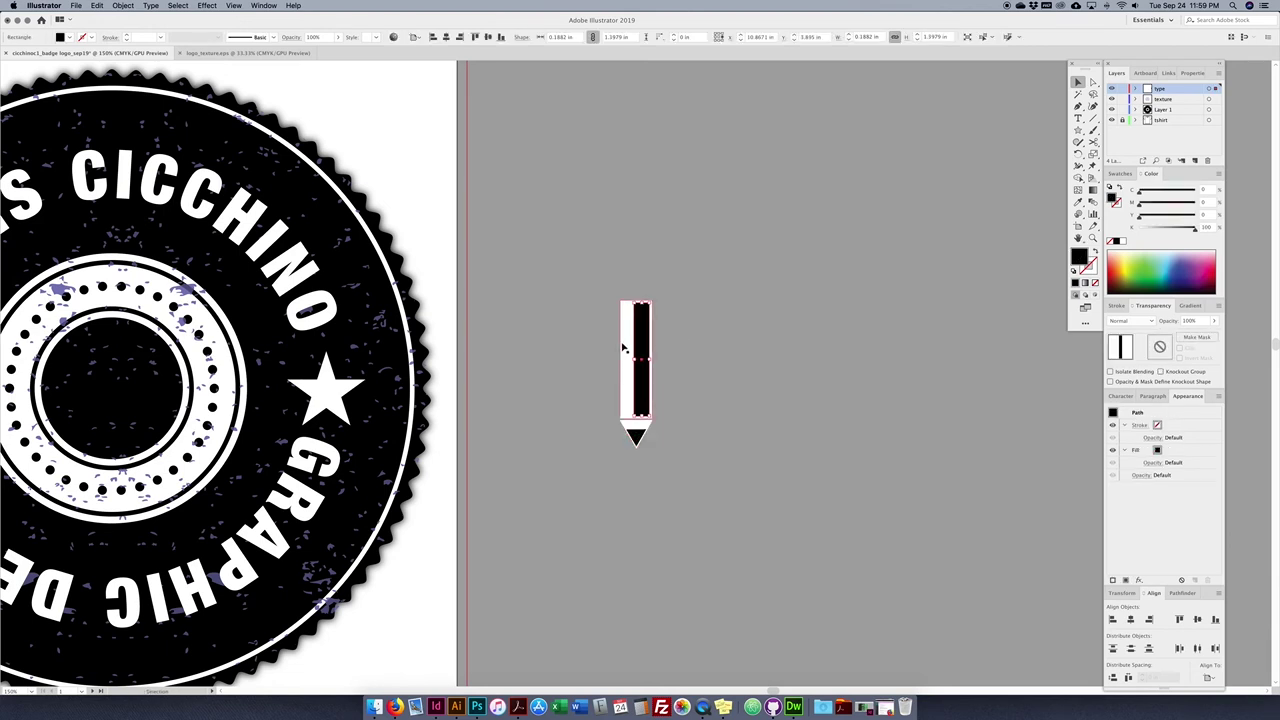
key("super+z")
key("super+z")
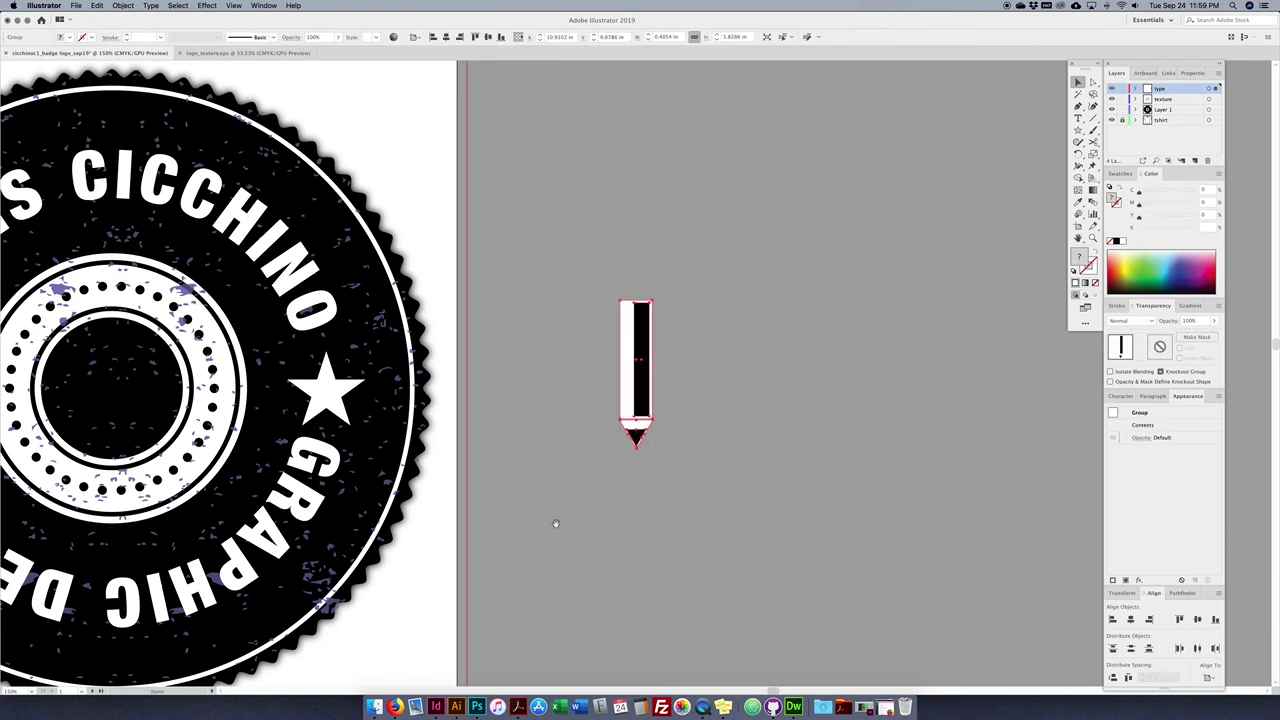
- Place the pencil in the badge's inner circle, tilted diagonally and scaled to about 1.13 in wide and high
left_click_drag(557, 521, 775, 510)
left_click_drag(843, 398, 313, 408)
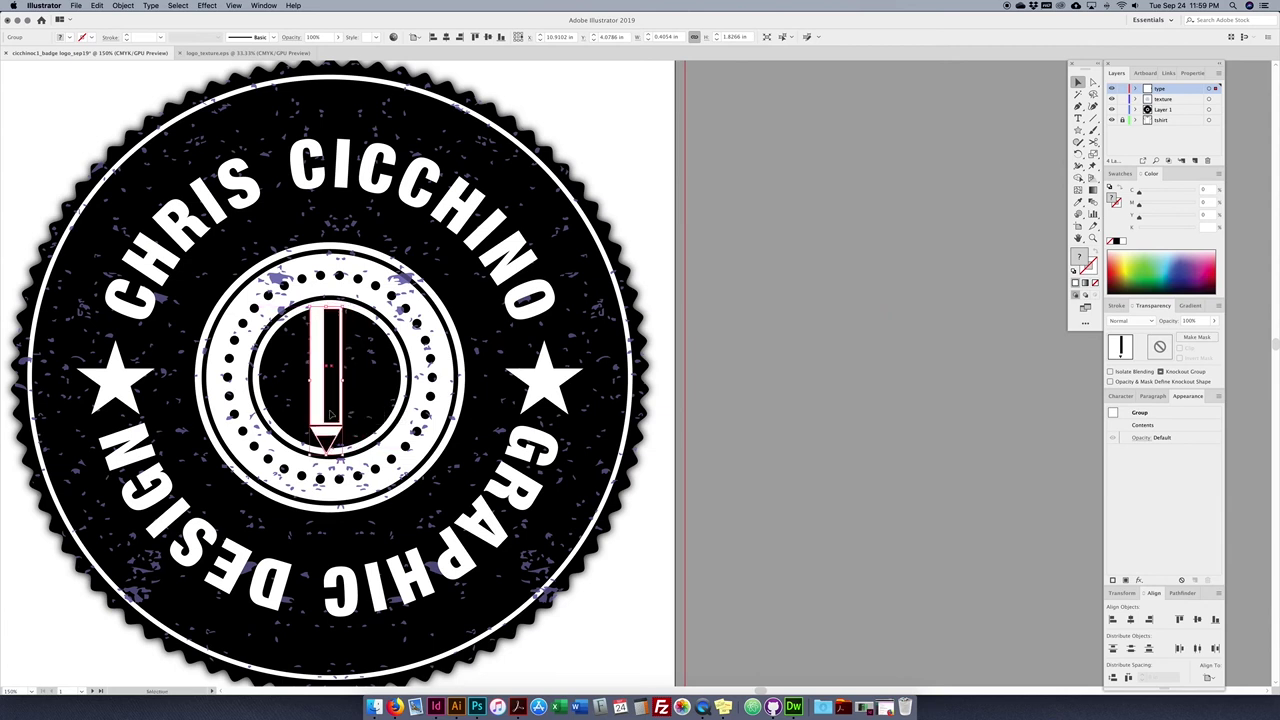
left_click_drag(341, 305, 315, 320)
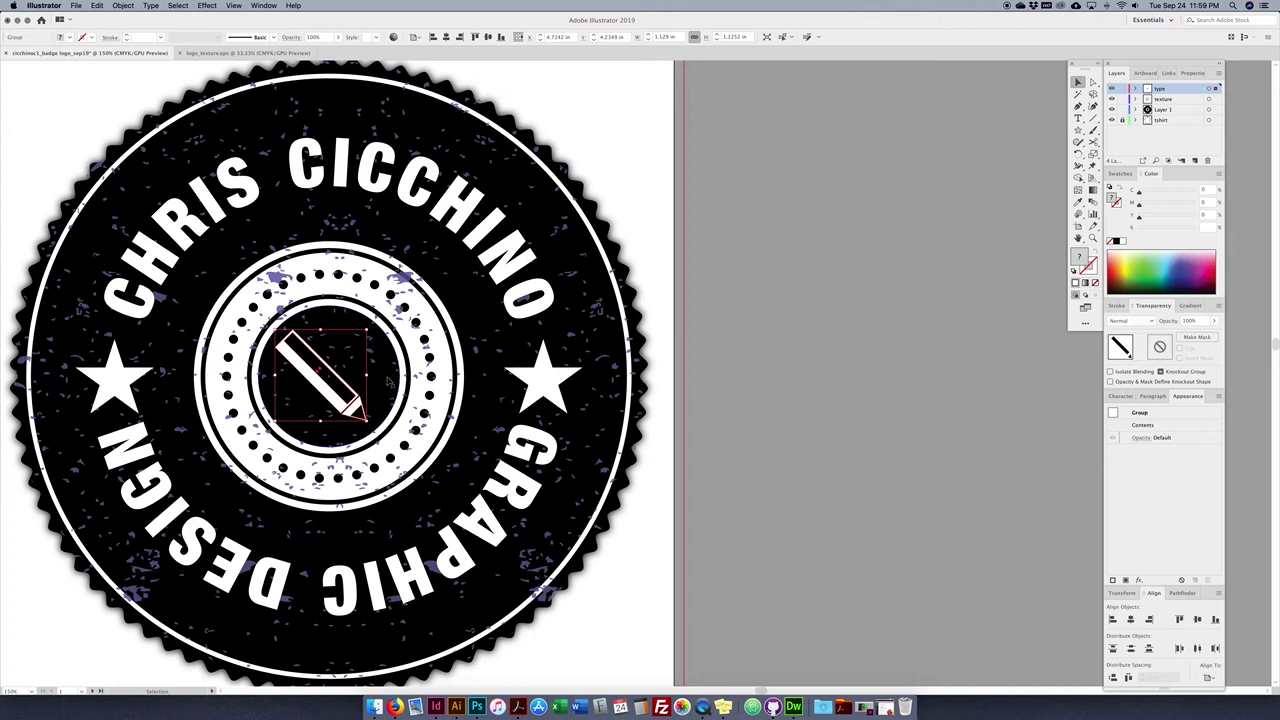
left_click(925, 325)
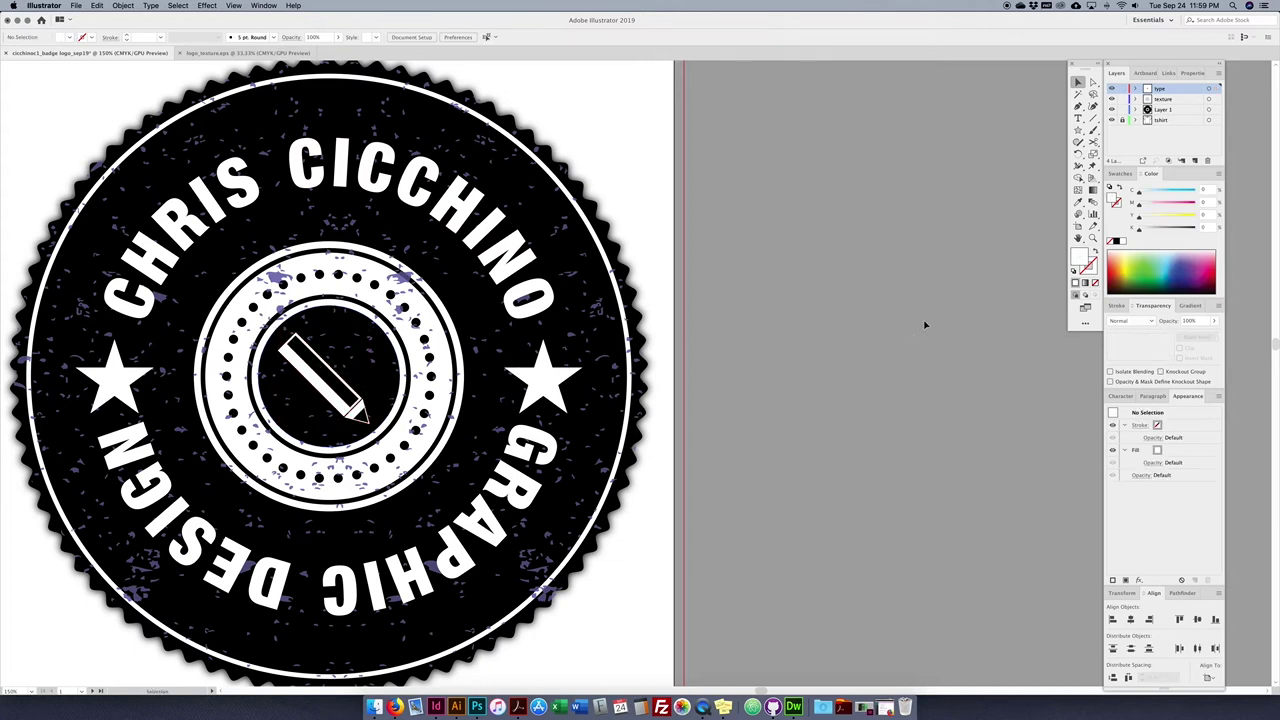
- Put the two stars and the pencil on a new layer named icons, placed below the texture layer
scroll(680, 325, "down", 2)
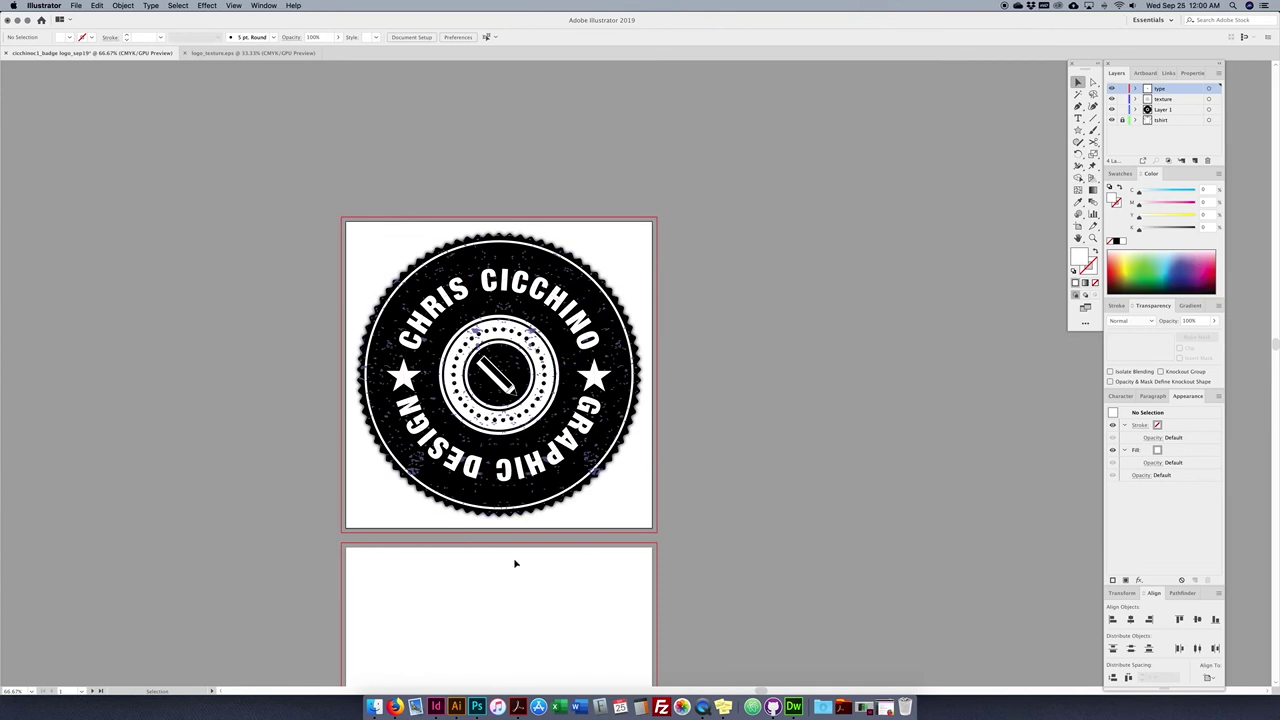
left_click_drag(631, 474, 639, 388)
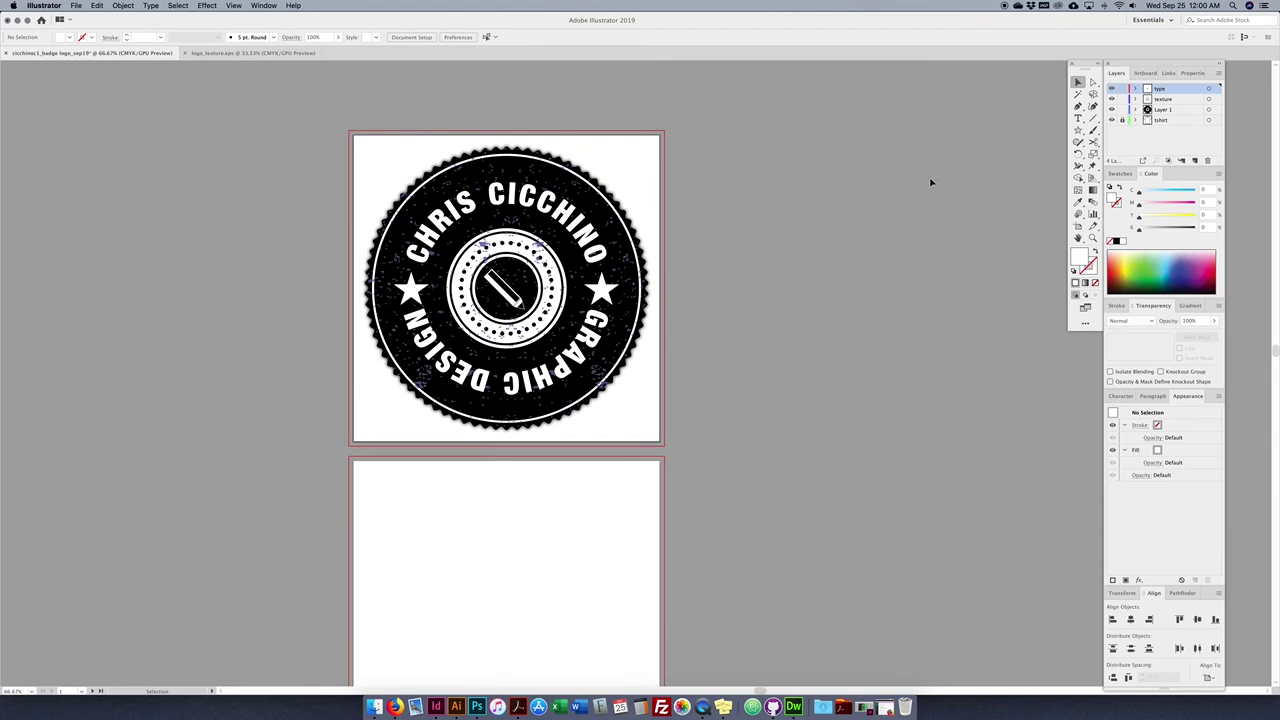
left_click(603, 292)
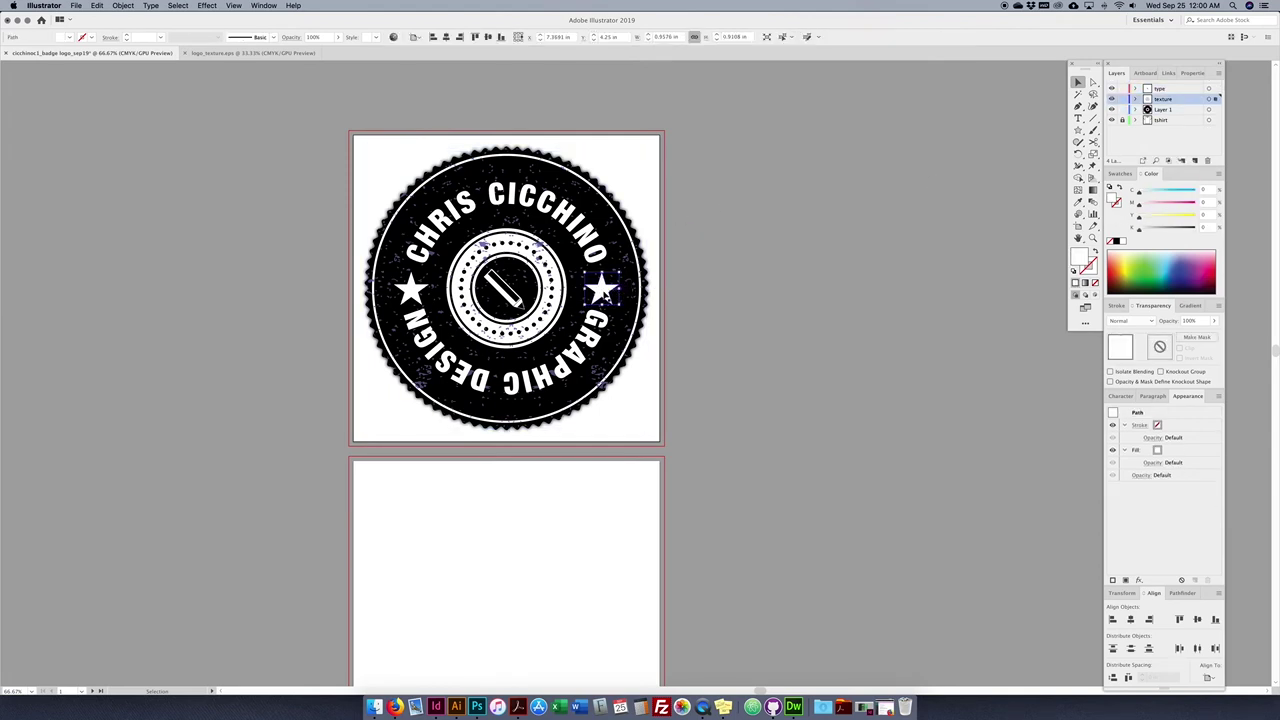
left_click(508, 289, "shift")
left_click(408, 288, "shift")
left_click(1194, 162)
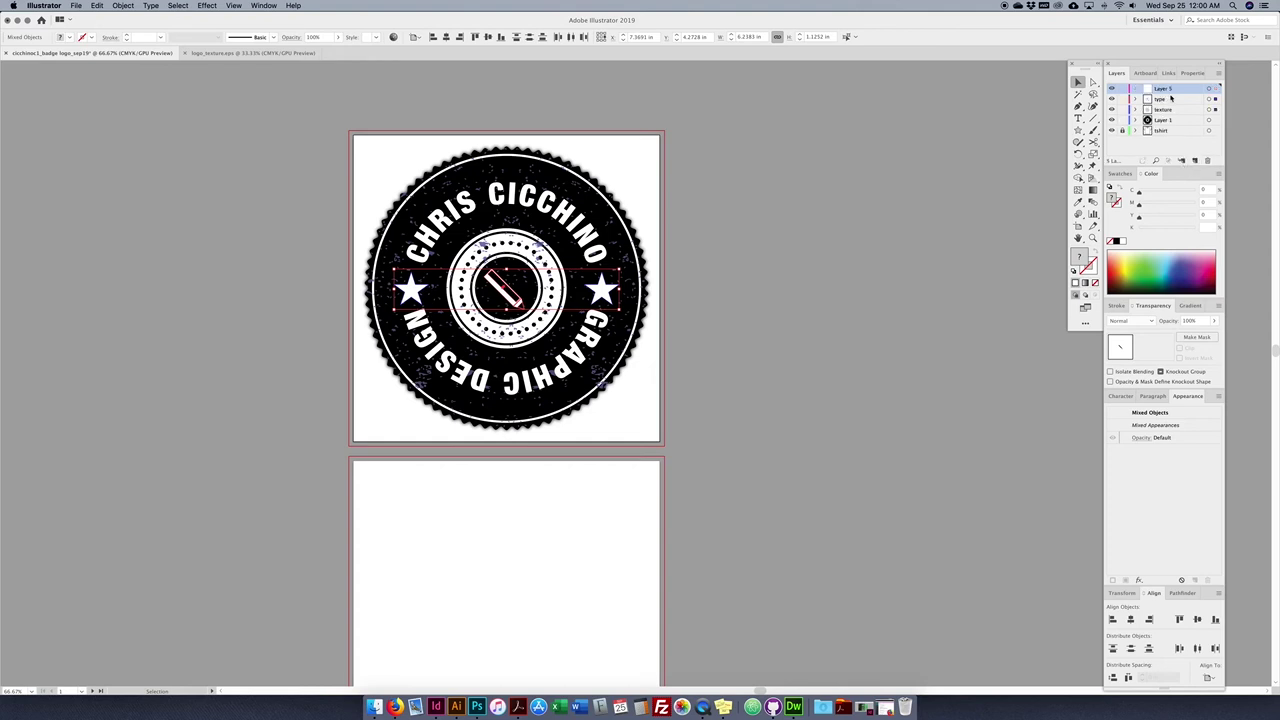
double_click(1165, 89)
type("icons")
key("Return")
left_click_drag(1215, 104, 1177, 117)
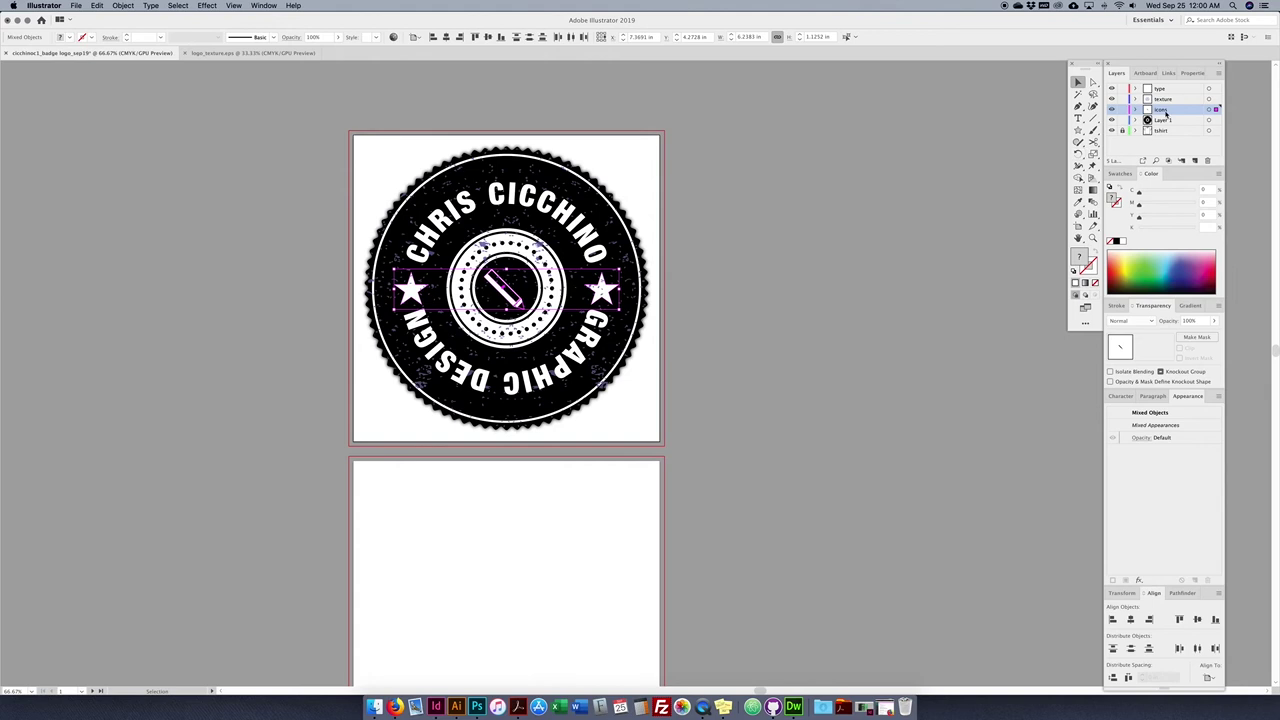
left_click(846, 269)
- Duplicate the complete badge onto the blank artboard directly below
left_click_drag(741, 421, 800, 324)
left_click_drag(774, 278, 785, 363)
left_click_drag(756, 153, 399, 453)
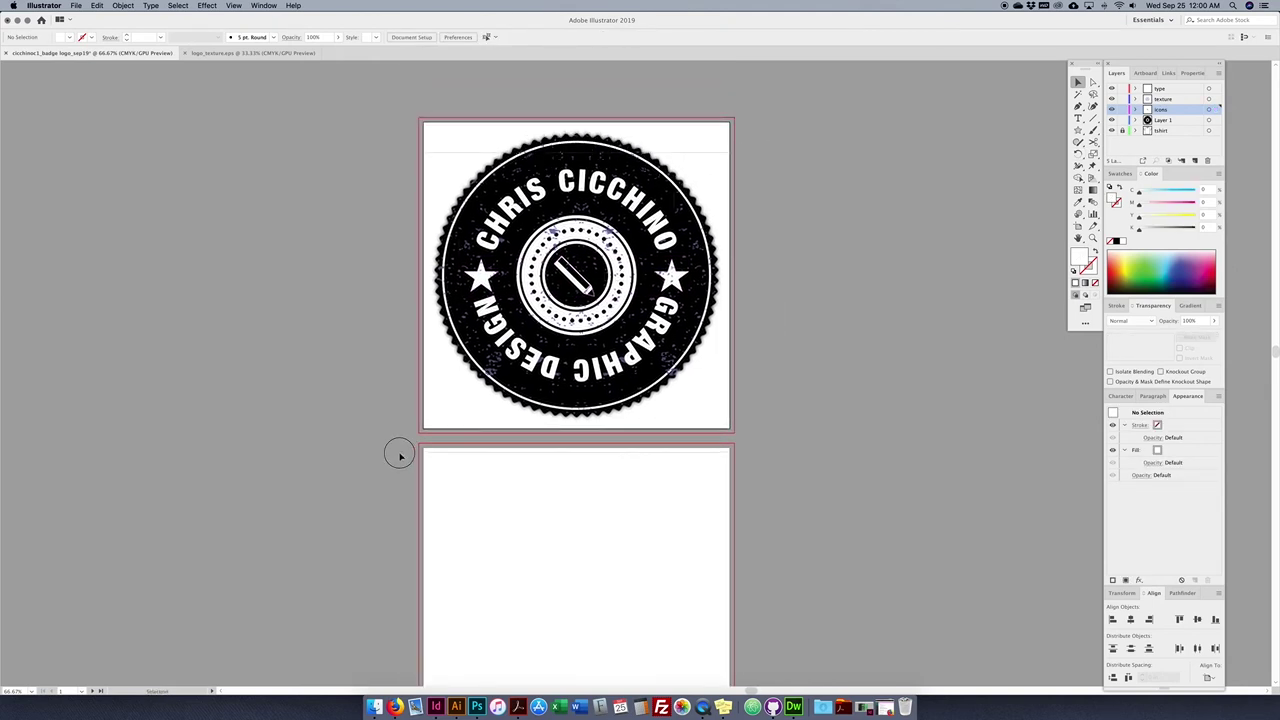
key("super+a")
scroll(520, 506, "down", 3)
left_click_drag(588, 176, 594, 490)
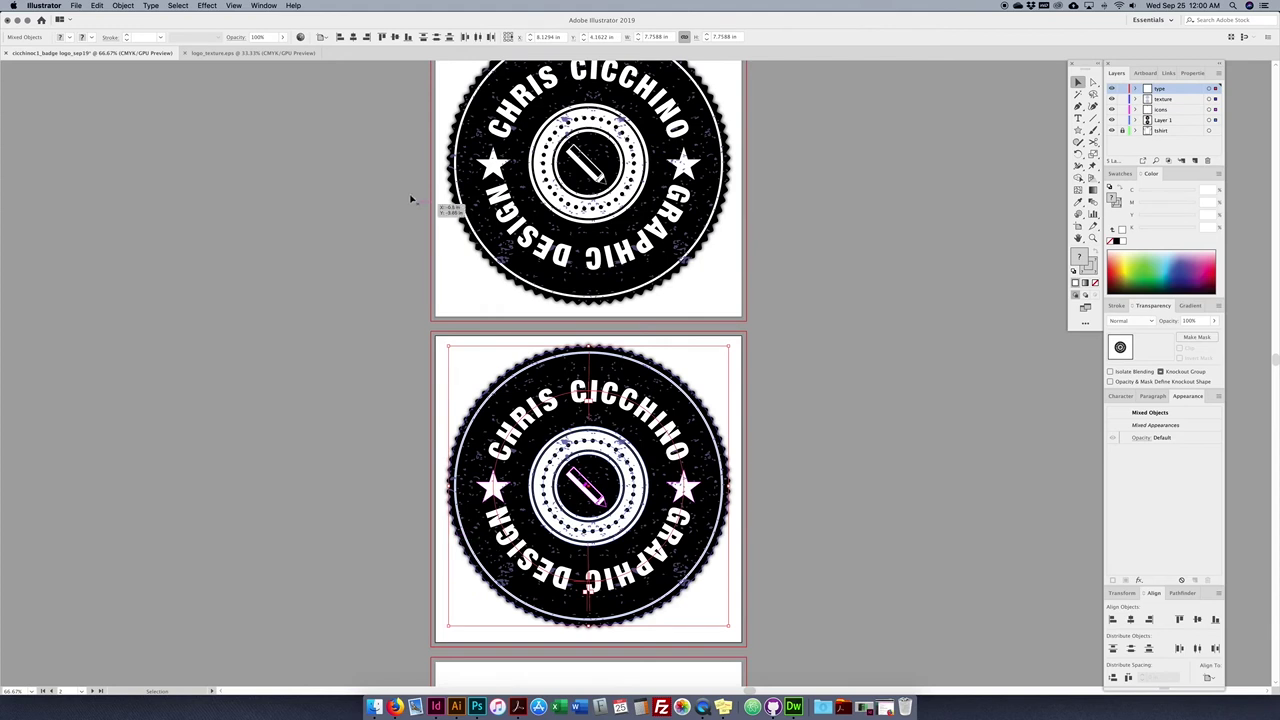
- Try to centre-align the duplicated badge's objects
left_click(352, 38)
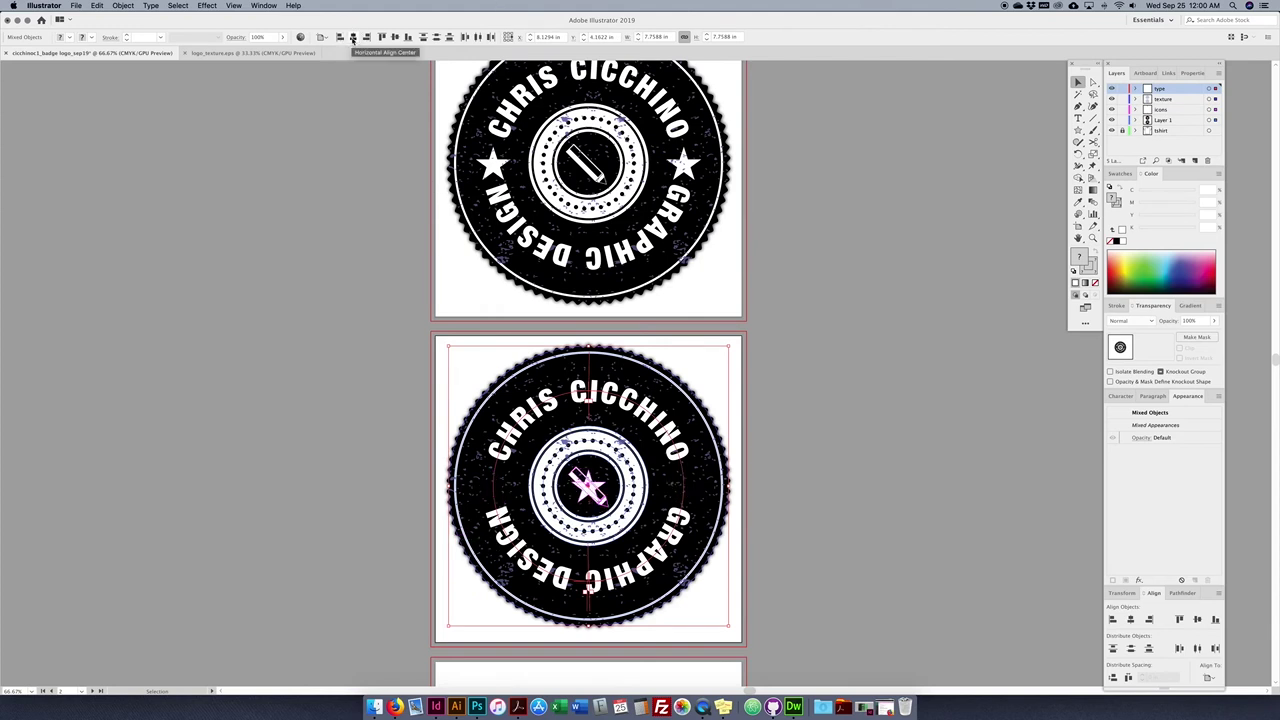
key("cmd+z")
left_click(394, 37)
left_click(829, 371)
- Replace the name along the duplicated badge's upper arc with "COOKIE THE CAT"
scroll(820, 378, "down", 3)
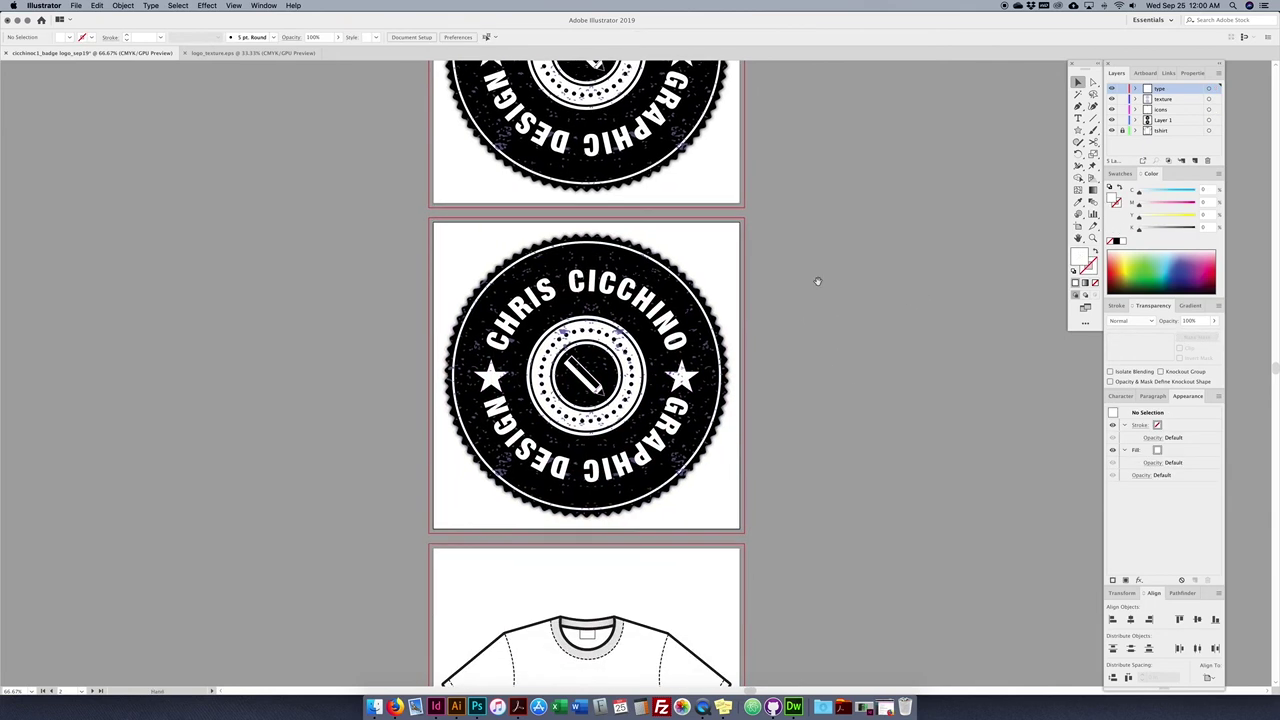
scroll(857, 379, "down", 2)
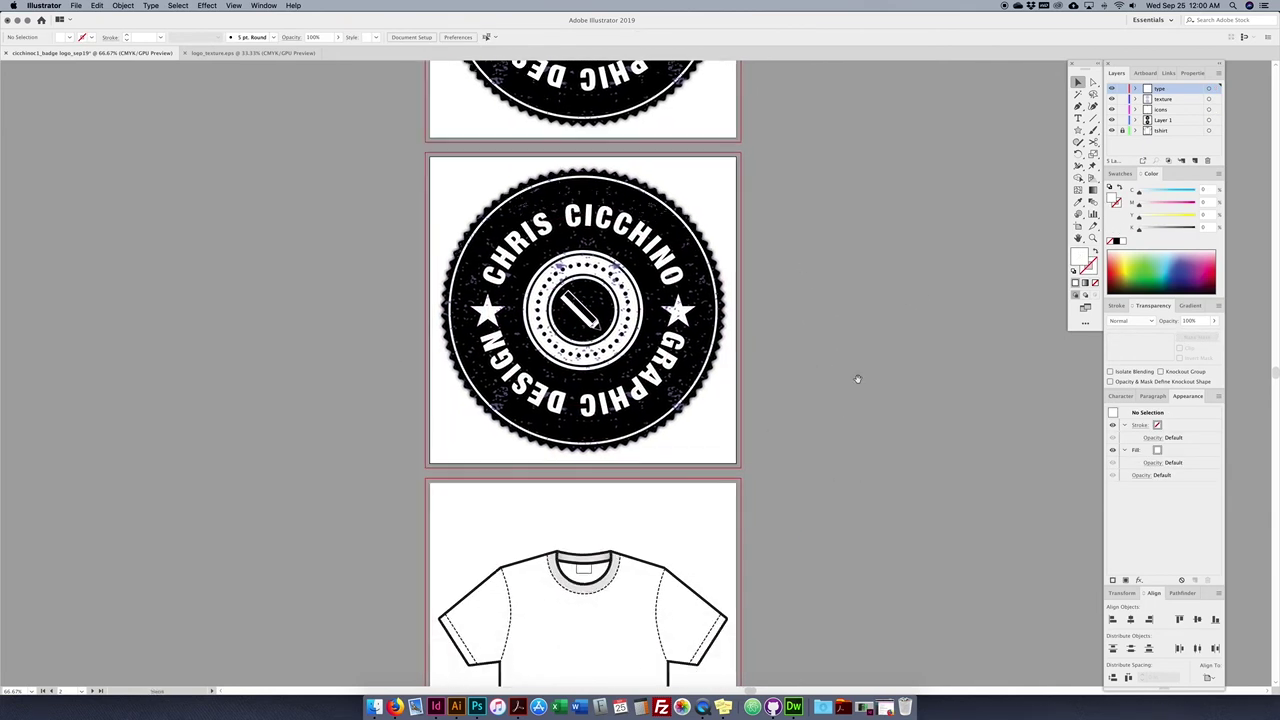
key("t")
left_click(576, 220)
key("super+a")
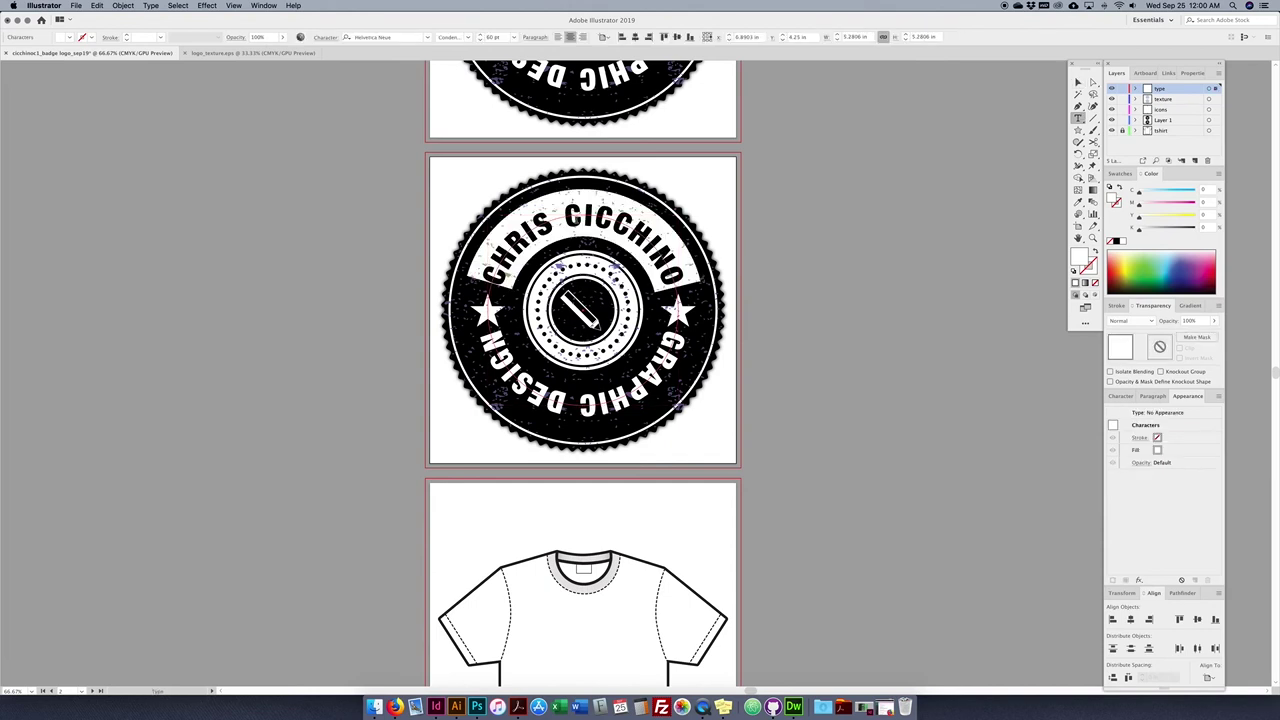
type("COOKIE")
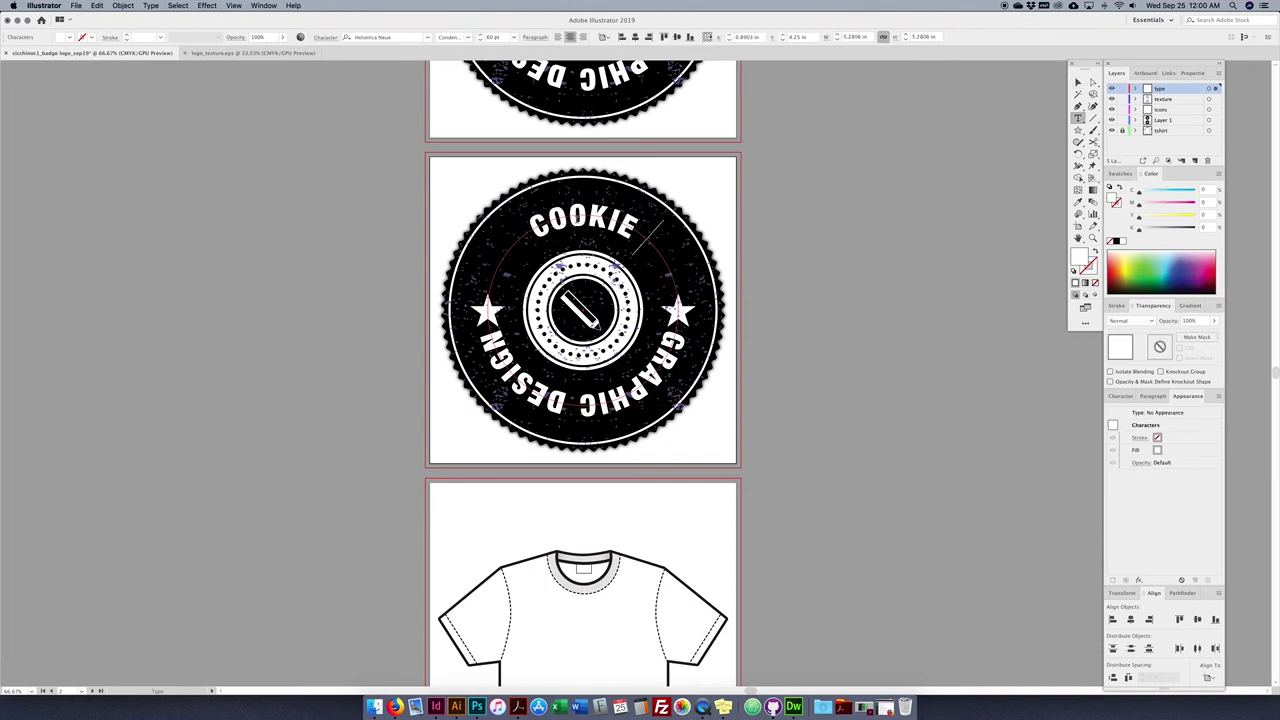
type(" THE CAT")
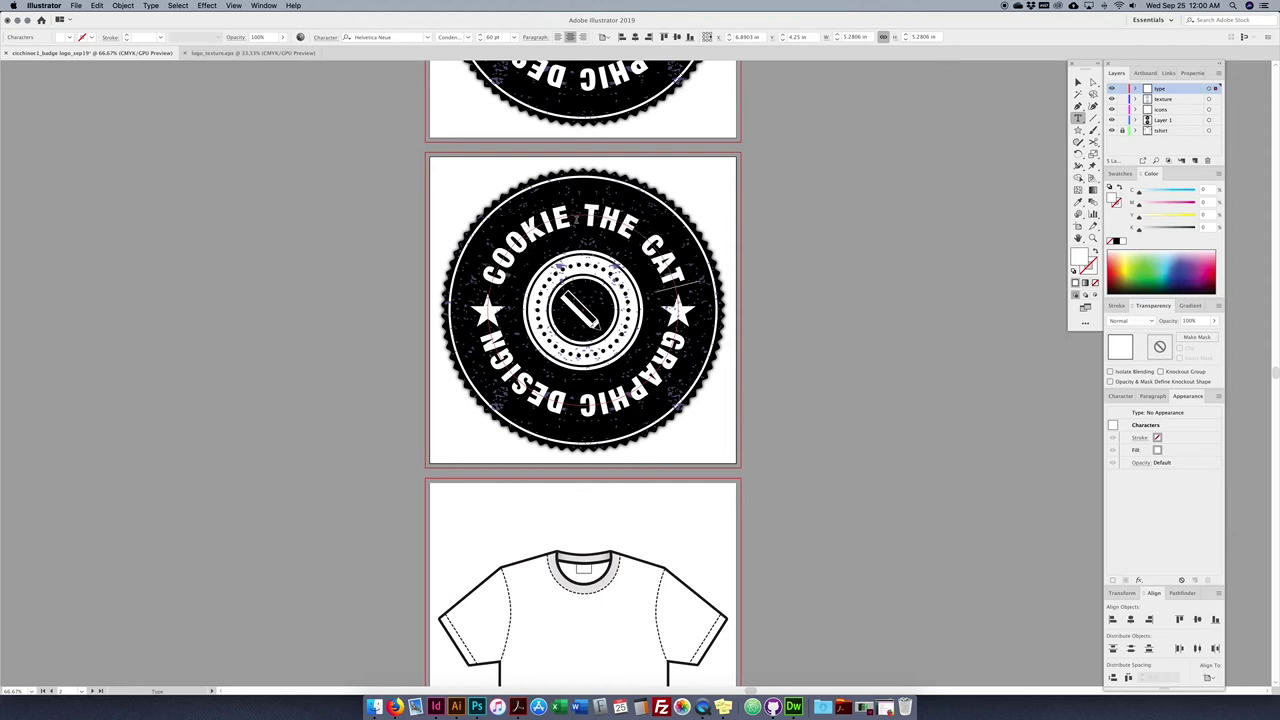
key("super+a")
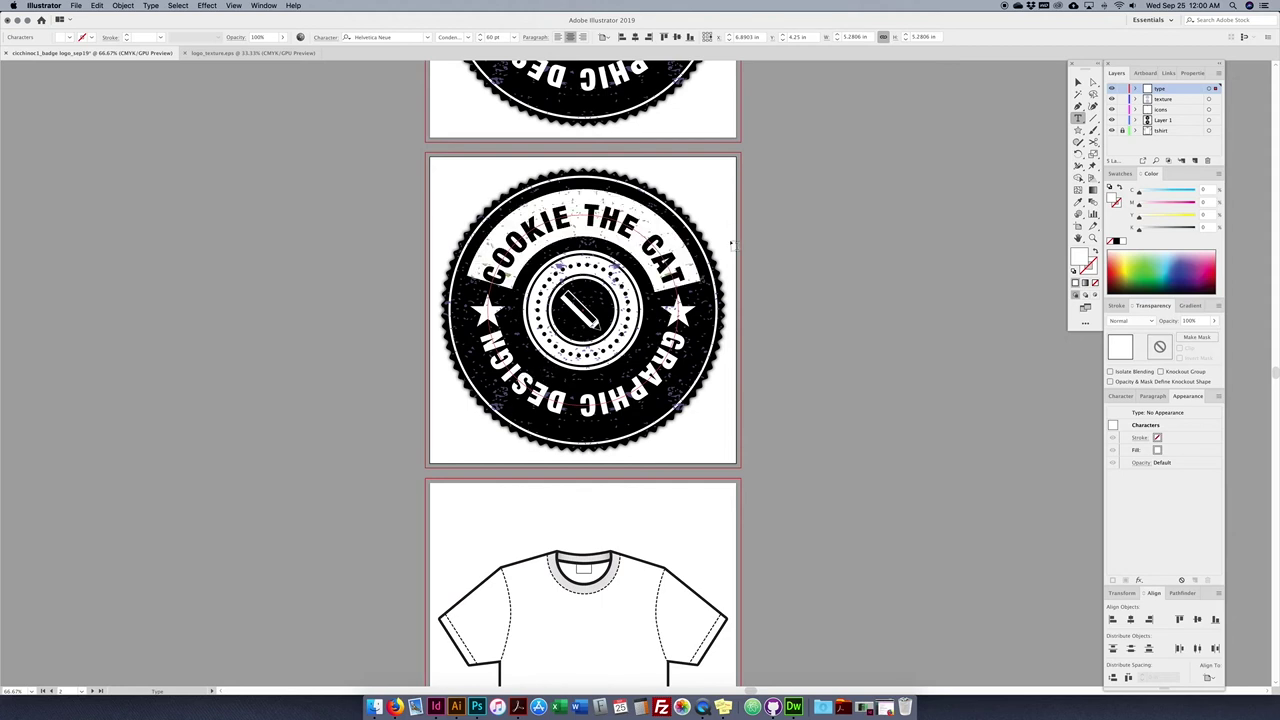
- Move the "COOKIE THE CAT" arc text off the badge and replace the lower arc's wording with "LOVES TO NAP"
left_click(1078, 84)
double_click(631, 401)
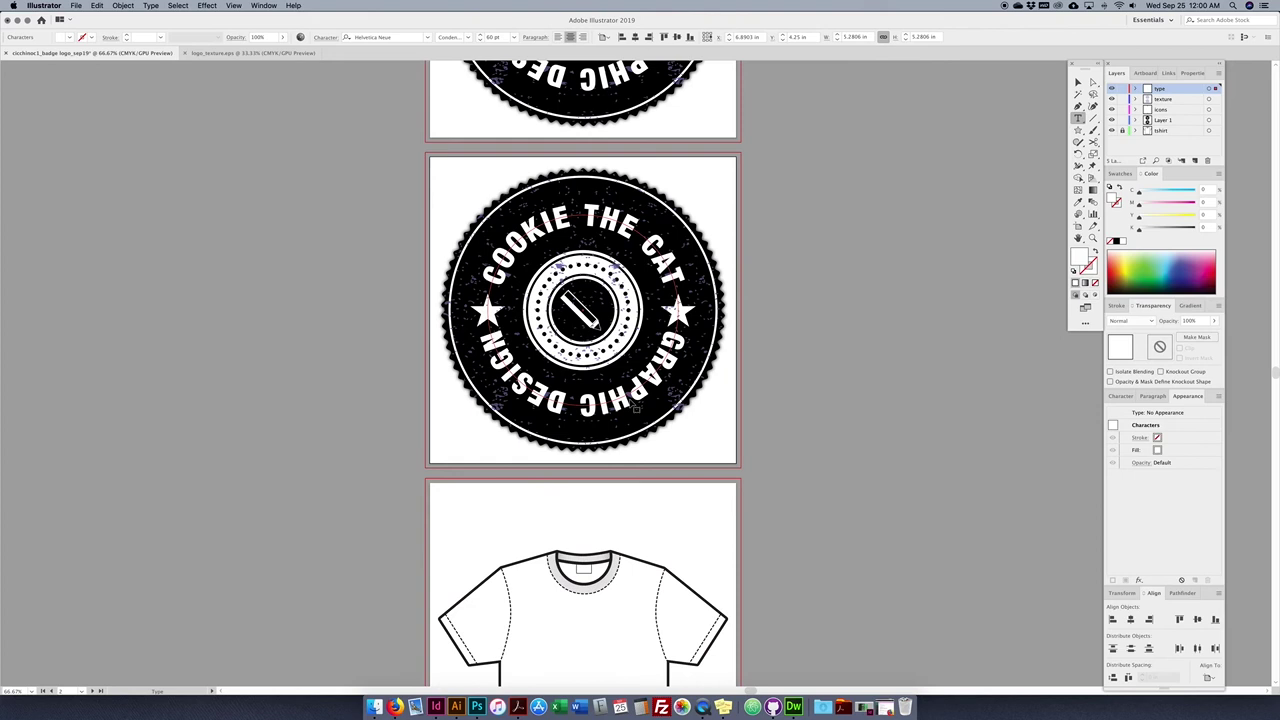
key("Escape")
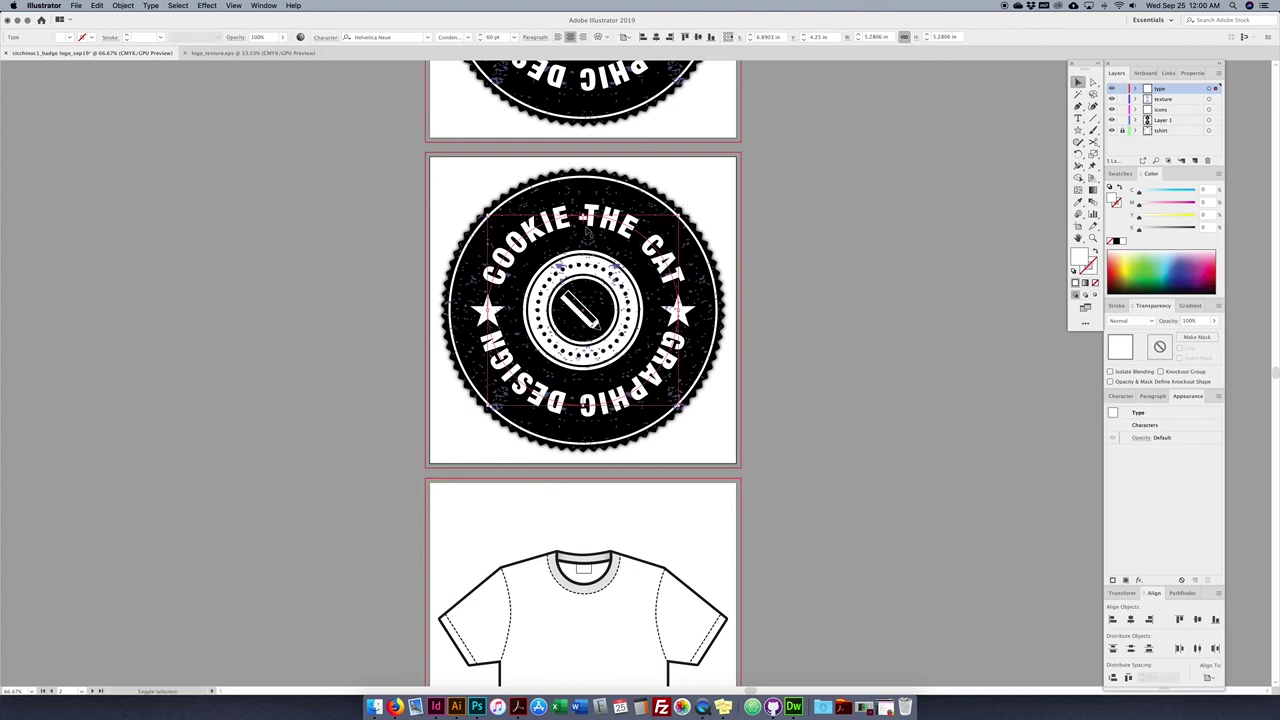
left_click_drag(596, 228, 884, 228)
key("super+a")
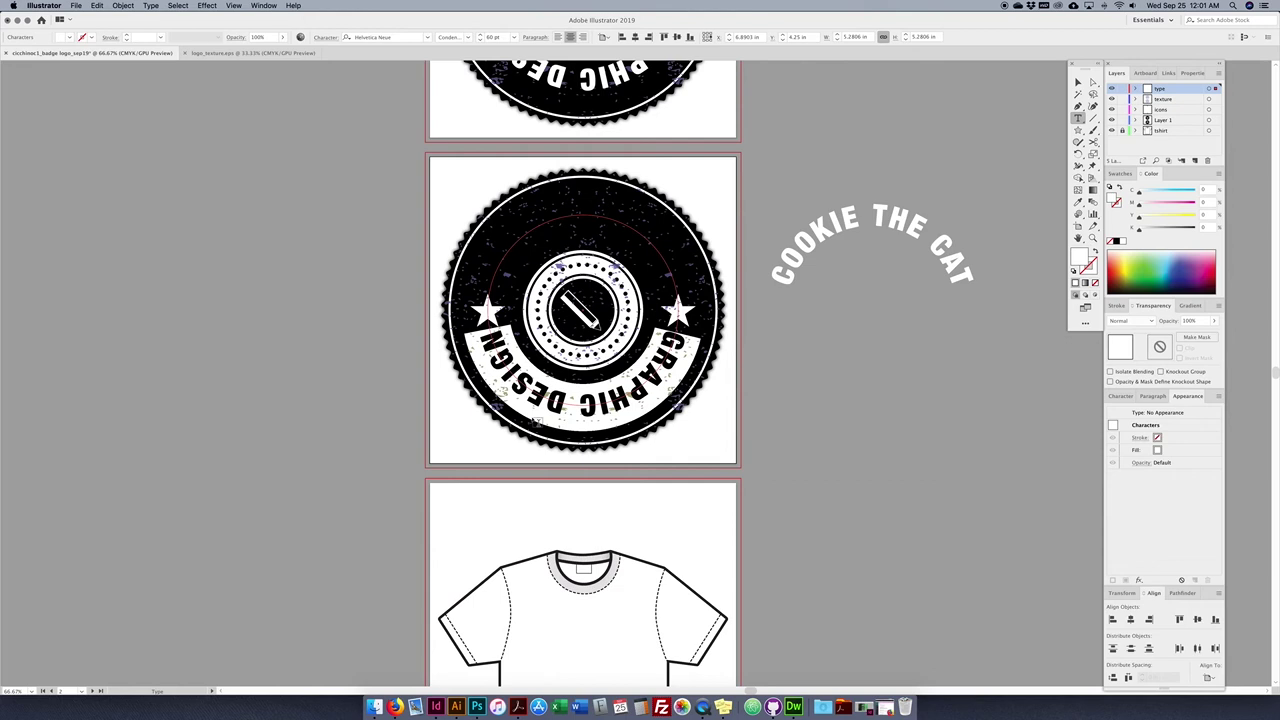
type("LOVE")
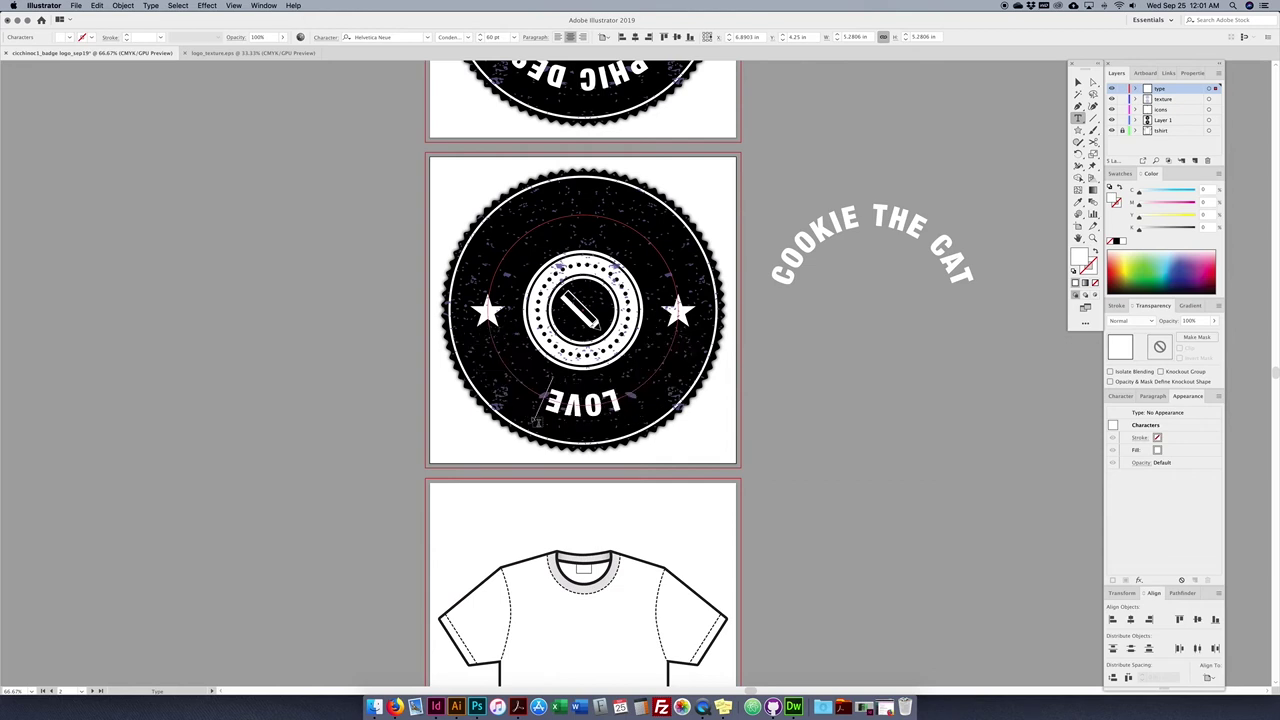
type("S TO NAP")
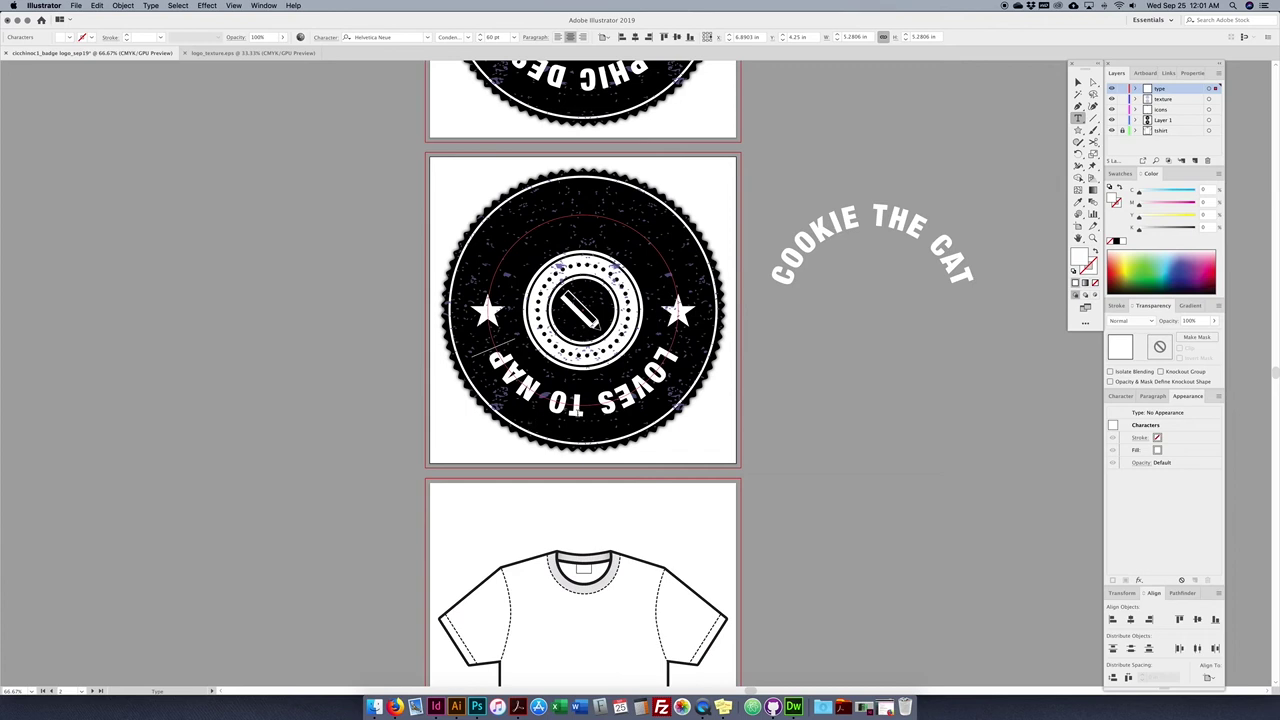
key("Escape")
- Centre the "COOKIE THE CAT" arc text horizontally so it sits back on the second badge
left_click(895, 228)
left_click(656, 38)
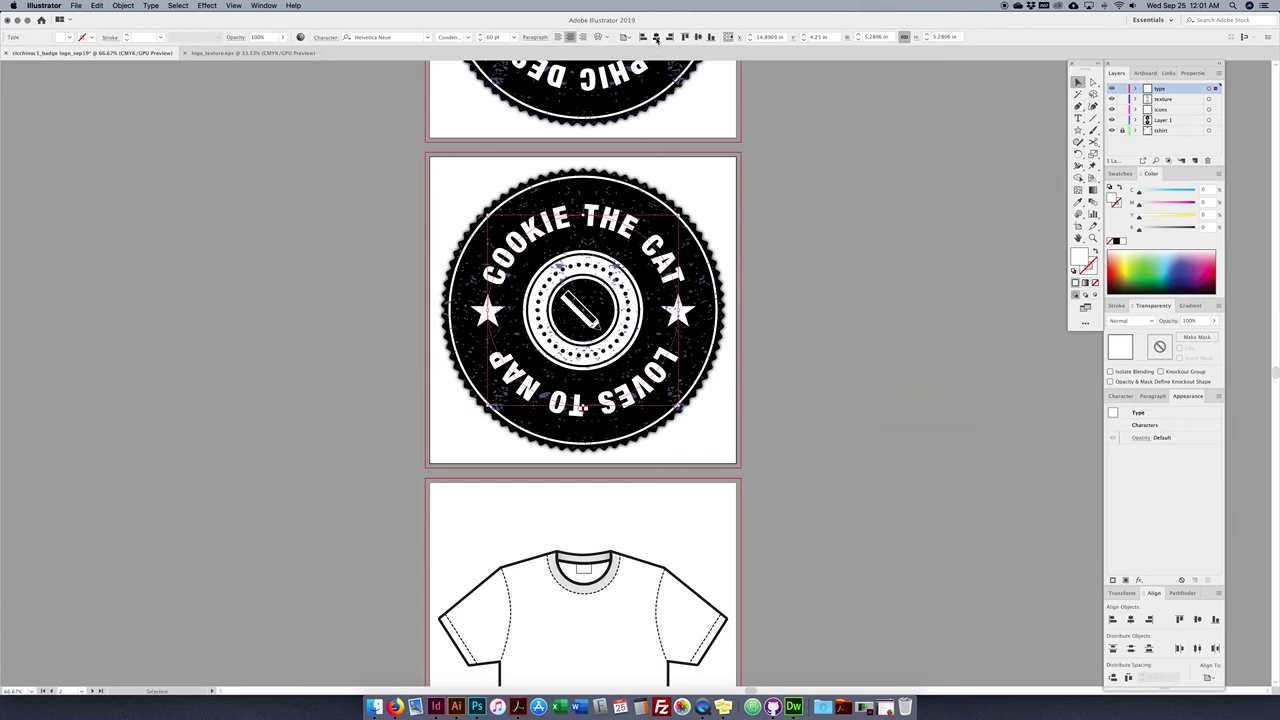
left_click(826, 175)
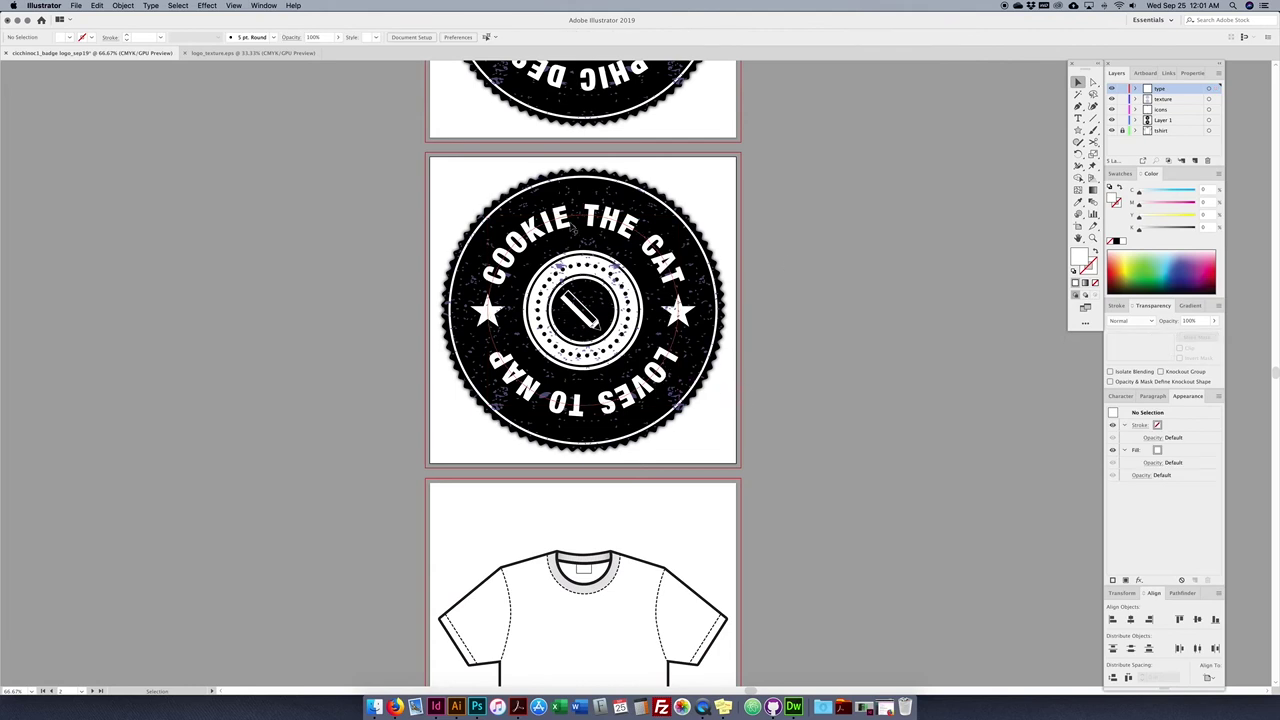
- Set the font of the "COOKIE THE CAT" text to Avenir LT Std 35 Light
double_click(575, 228)
key("super+a")
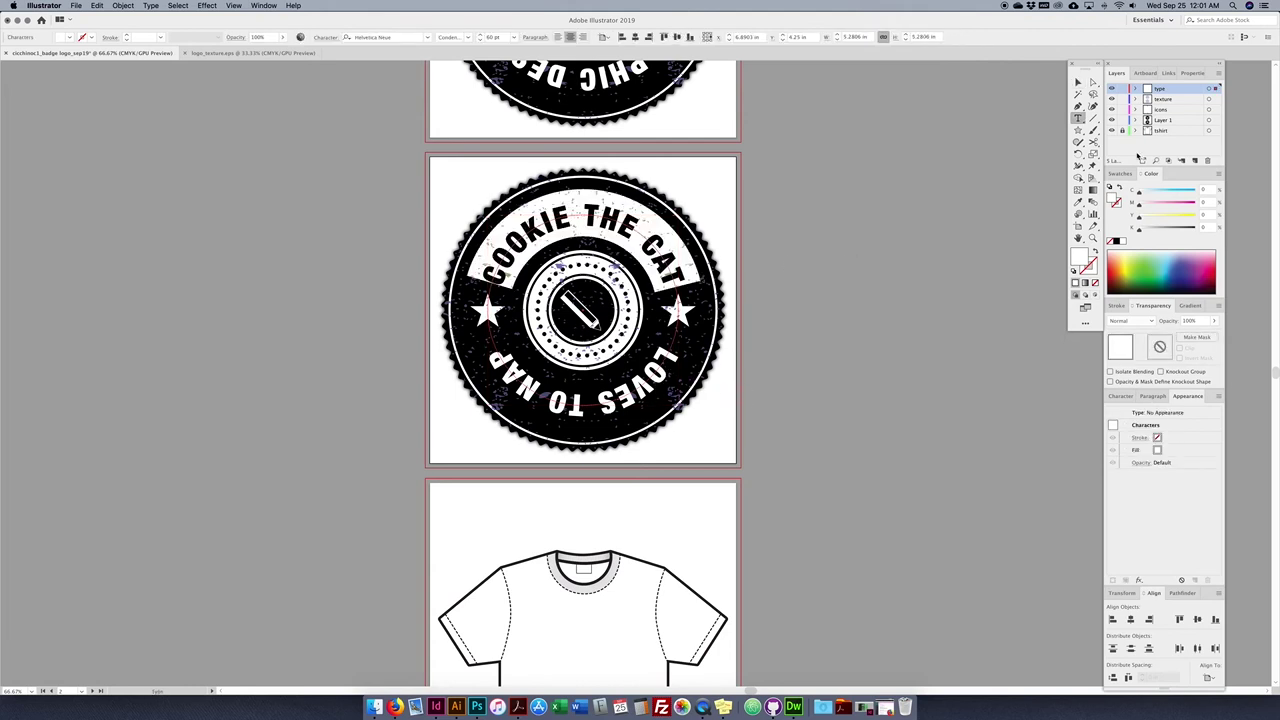
left_click(1121, 396)
left_click(1216, 413)
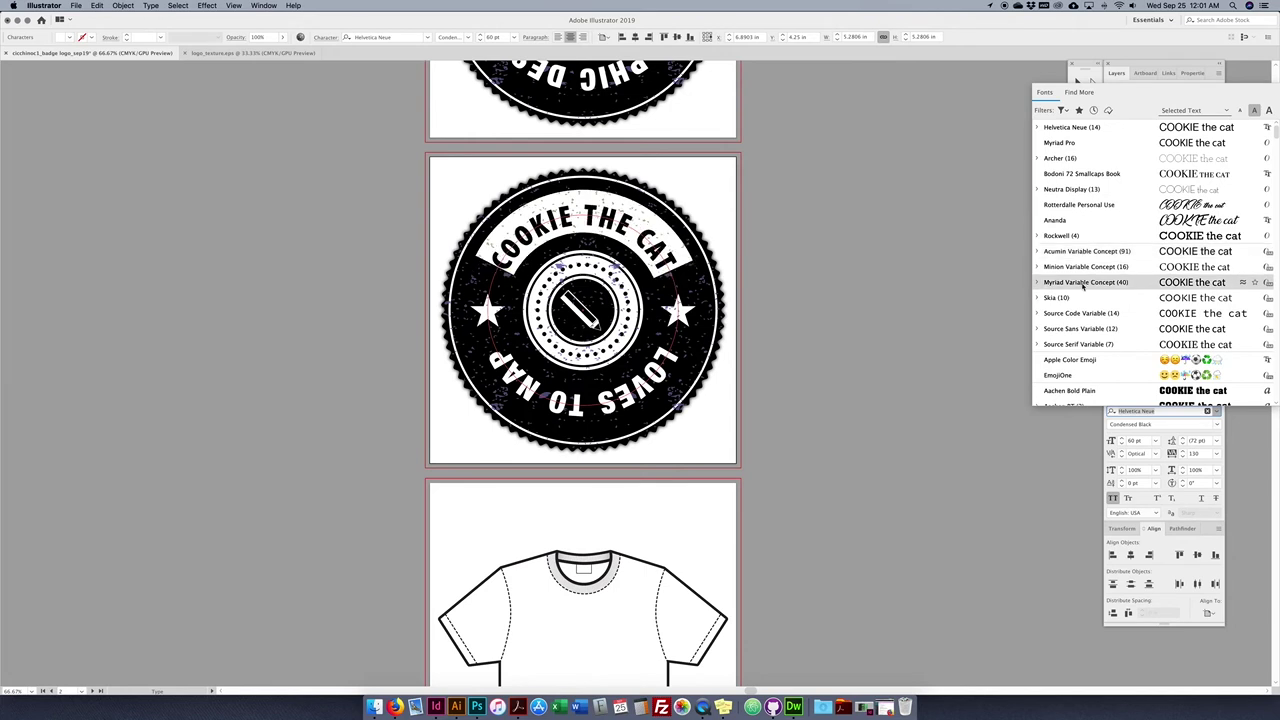
scroll(1085, 320, "down", 3)
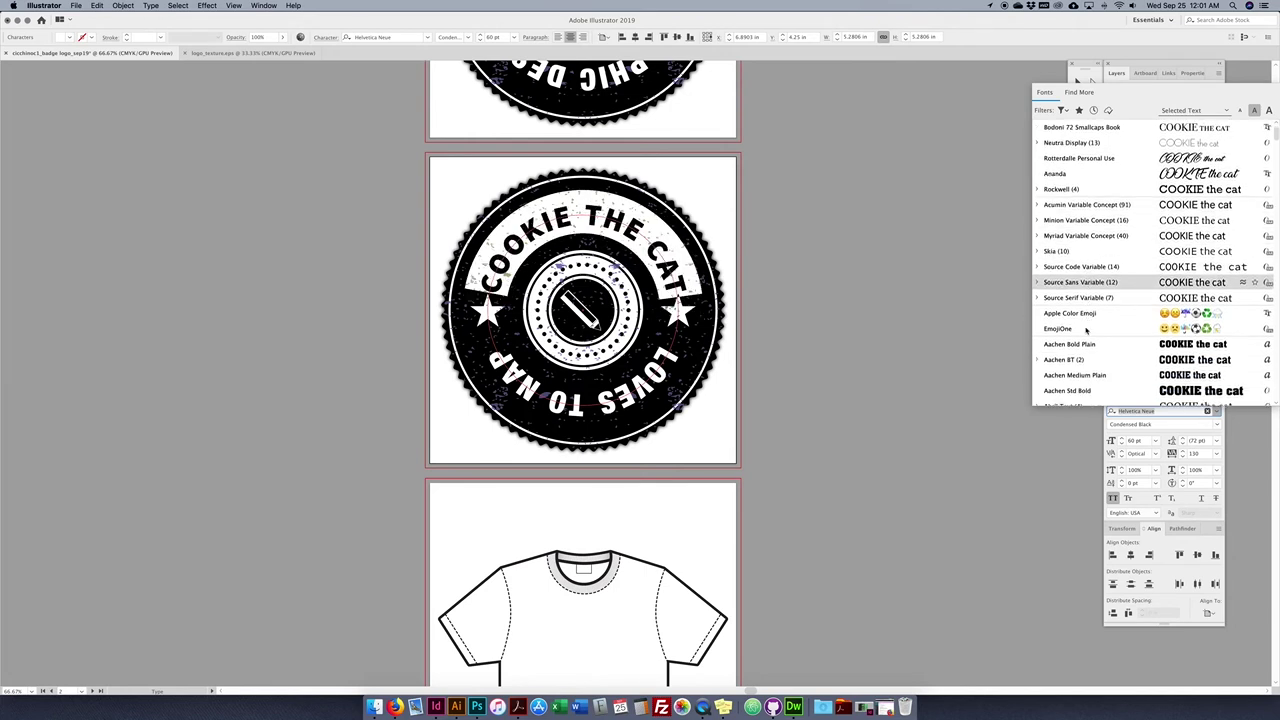
scroll(1085, 330, "down", 6)
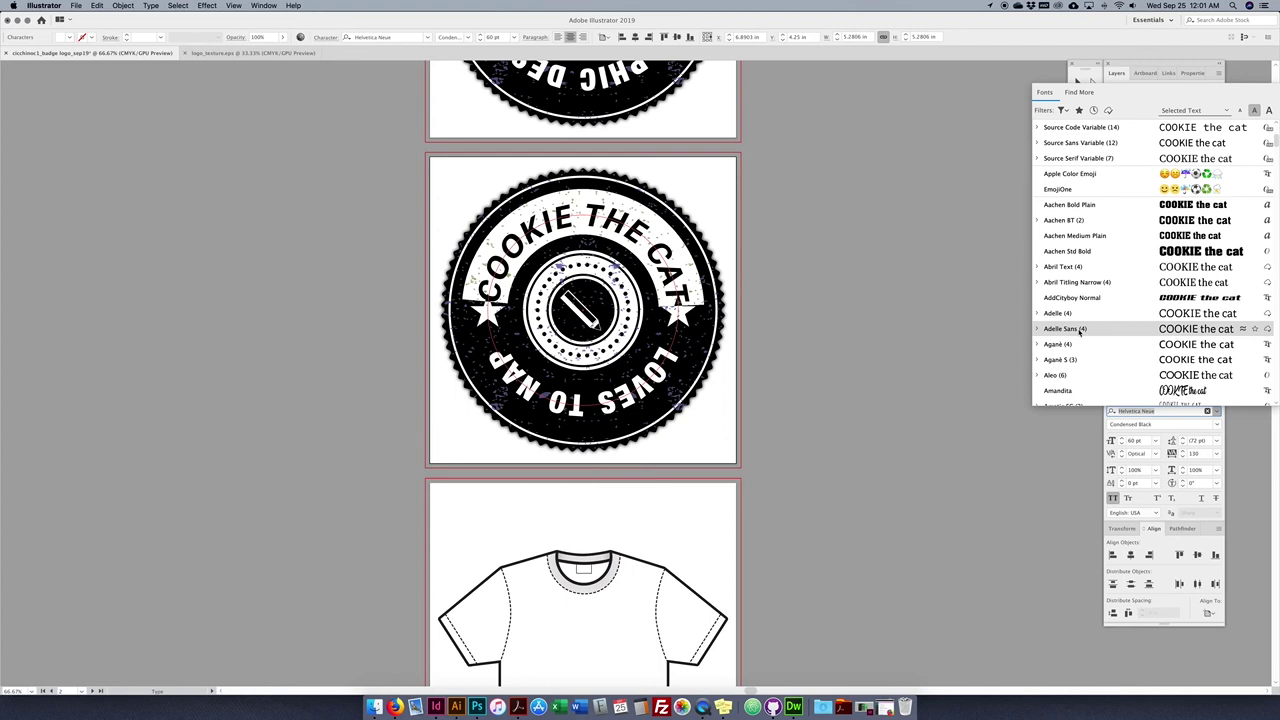
scroll(1061, 378, "down", 5)
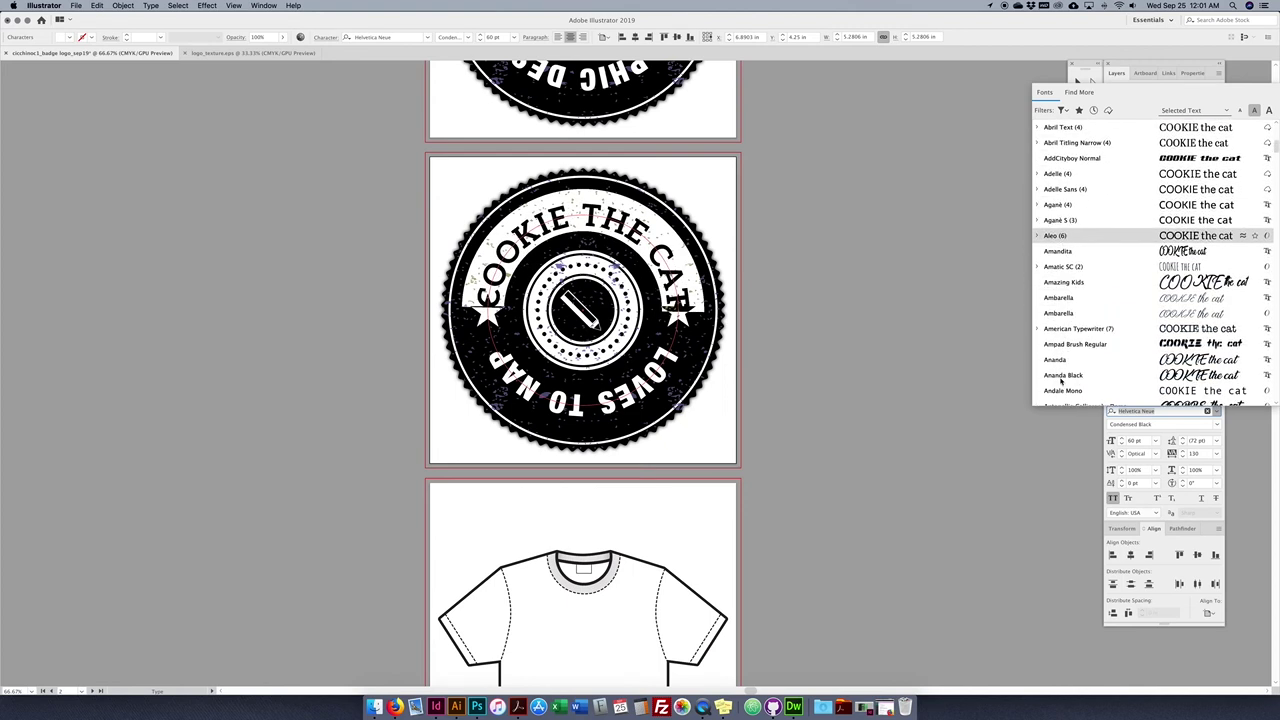
scroll(1056, 352, "down", 8)
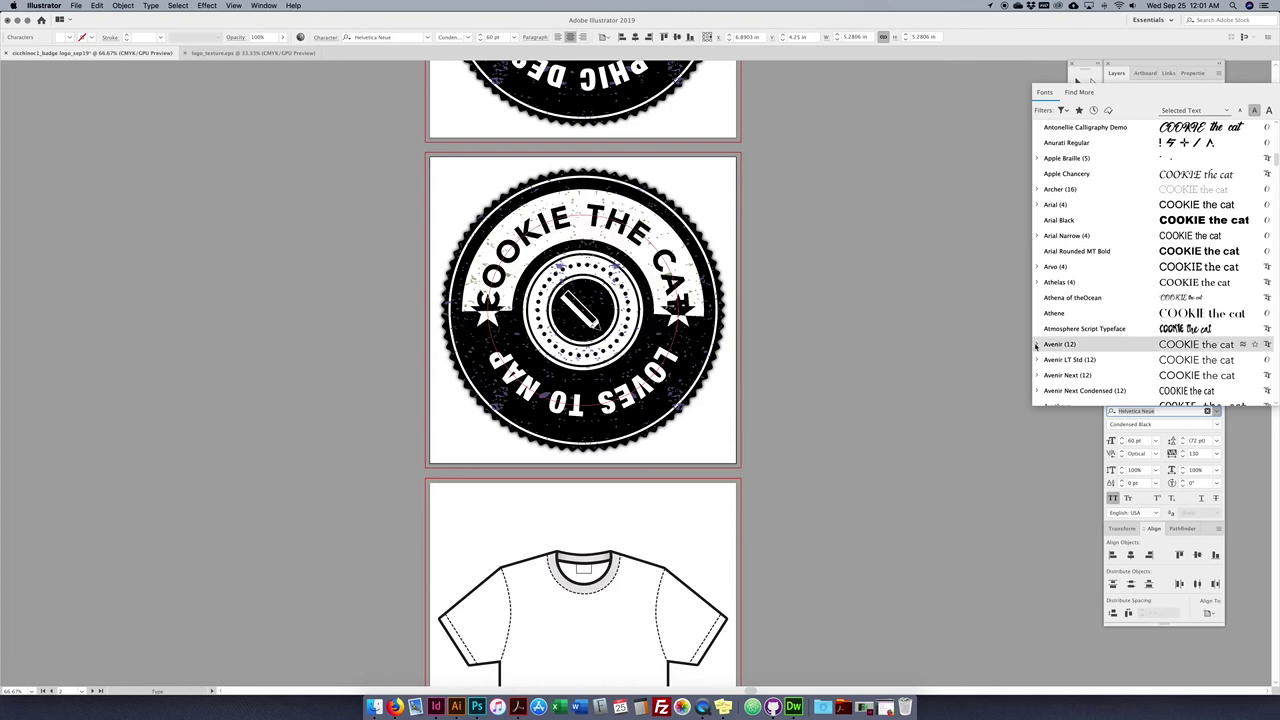
left_click(1037, 359)
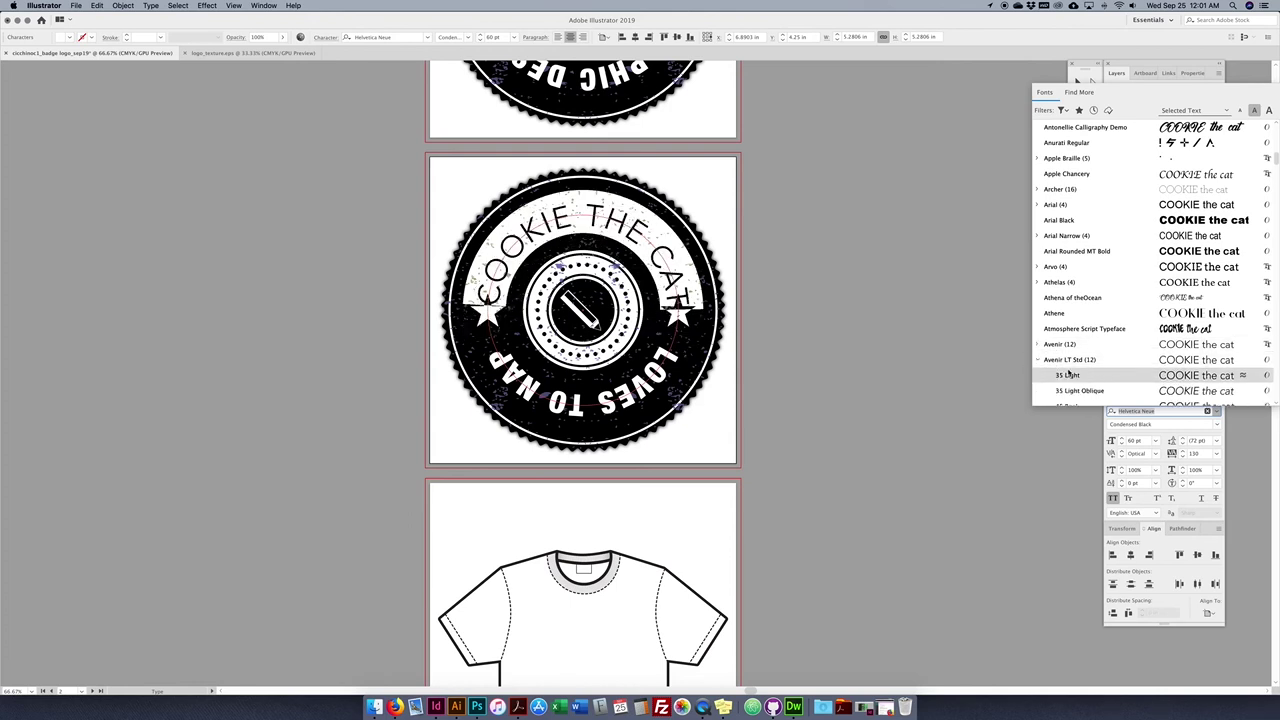
left_click(1068, 374)
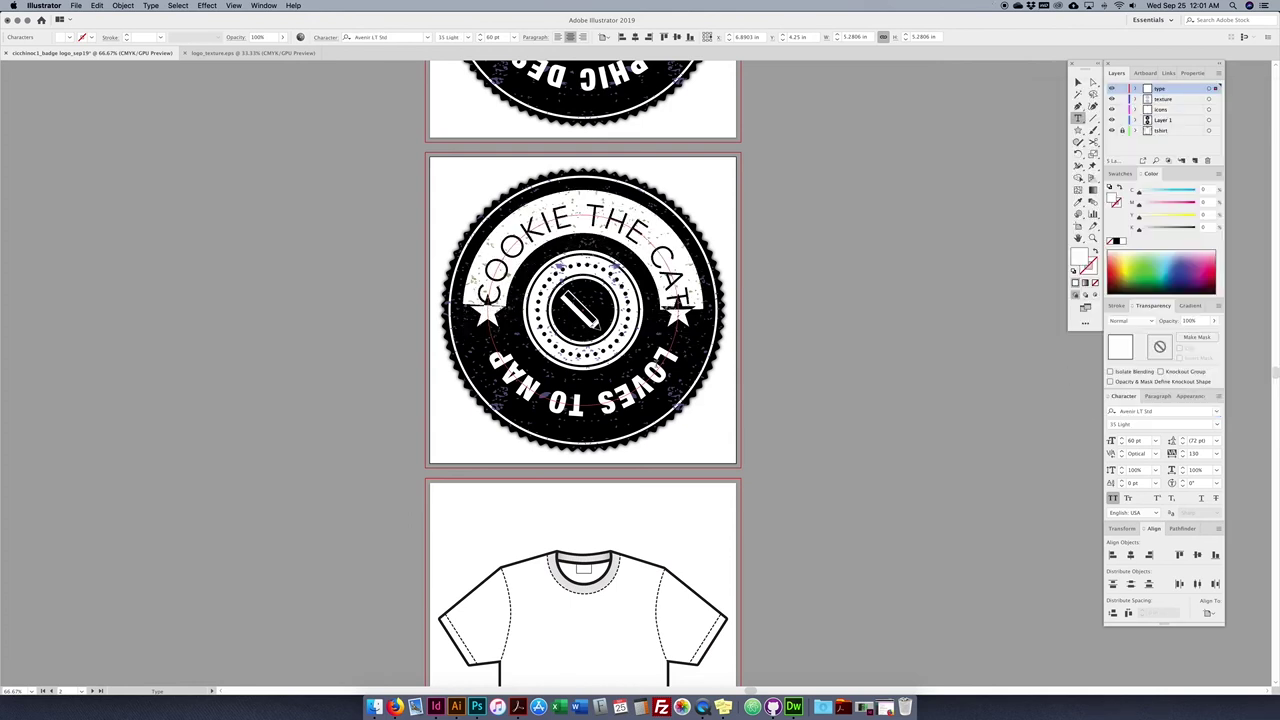
- Move the "COOKIE THE CAT" text off the badge and set the "LOVES TO NAP" text to Avenir Light
left_click(1078, 82)
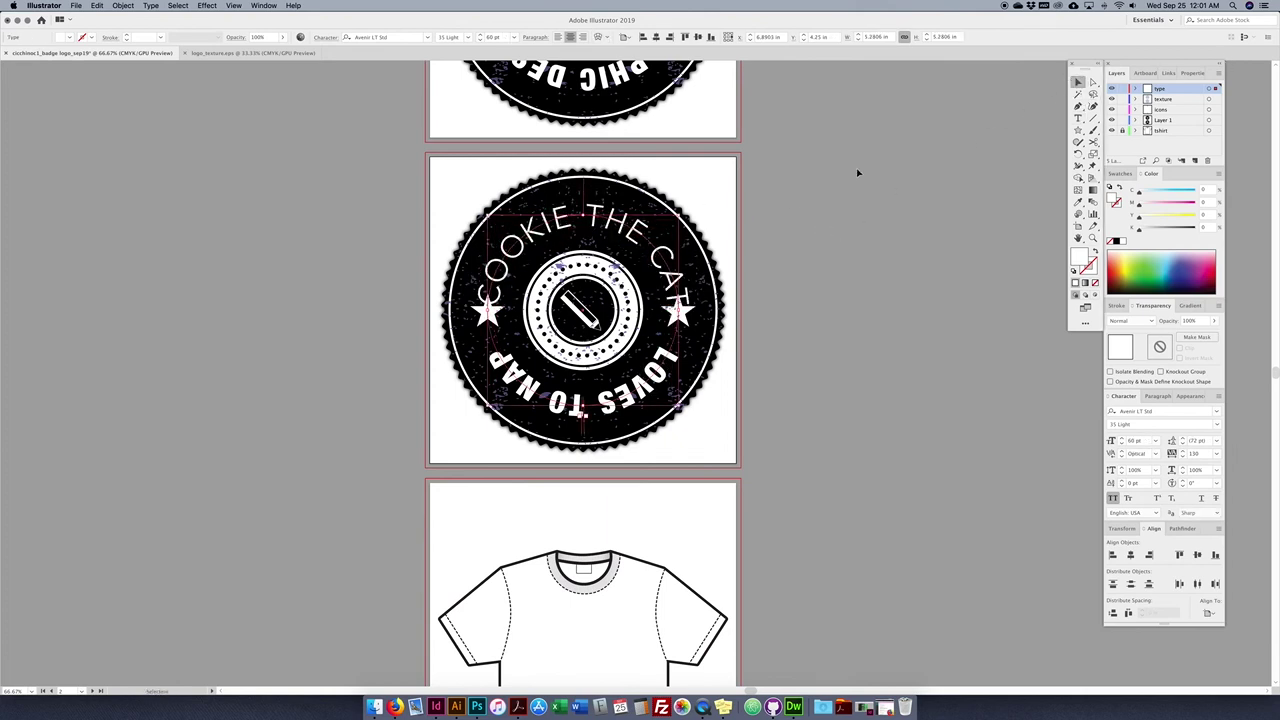
left_click_drag(625, 227, 912, 225)
left_click(598, 410, "shift")
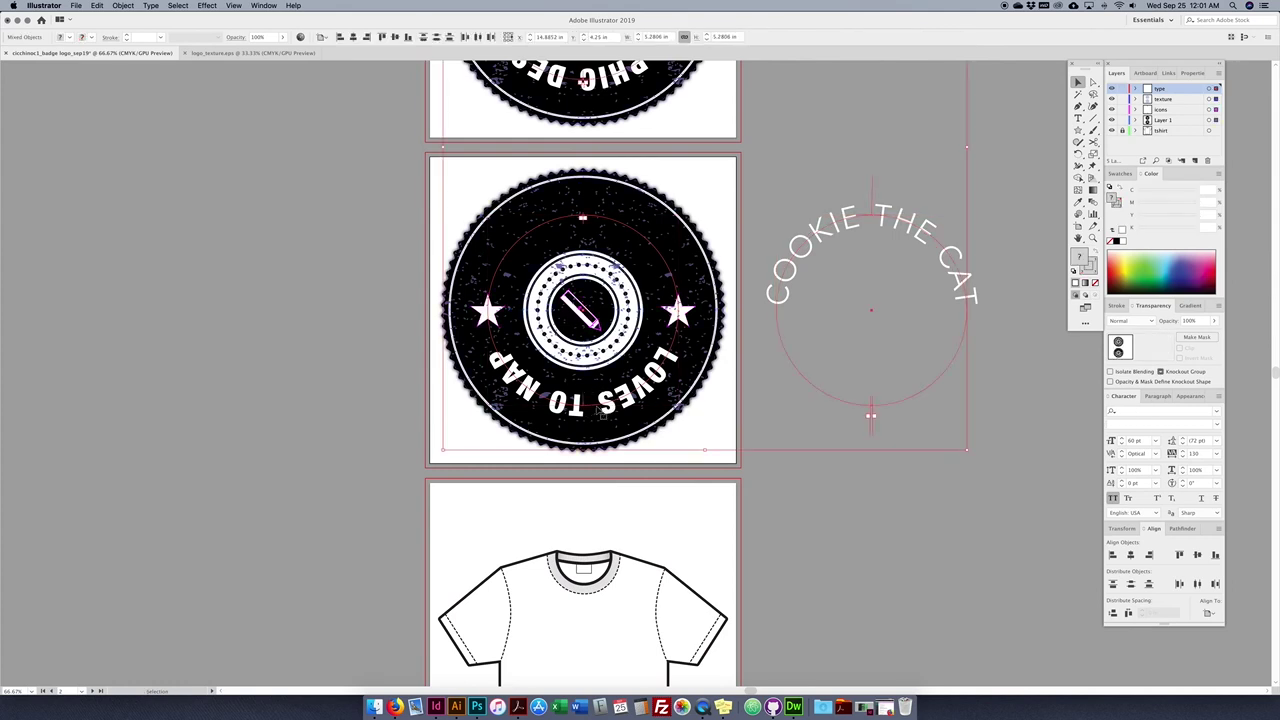
double_click(634, 395)
key("super+a")
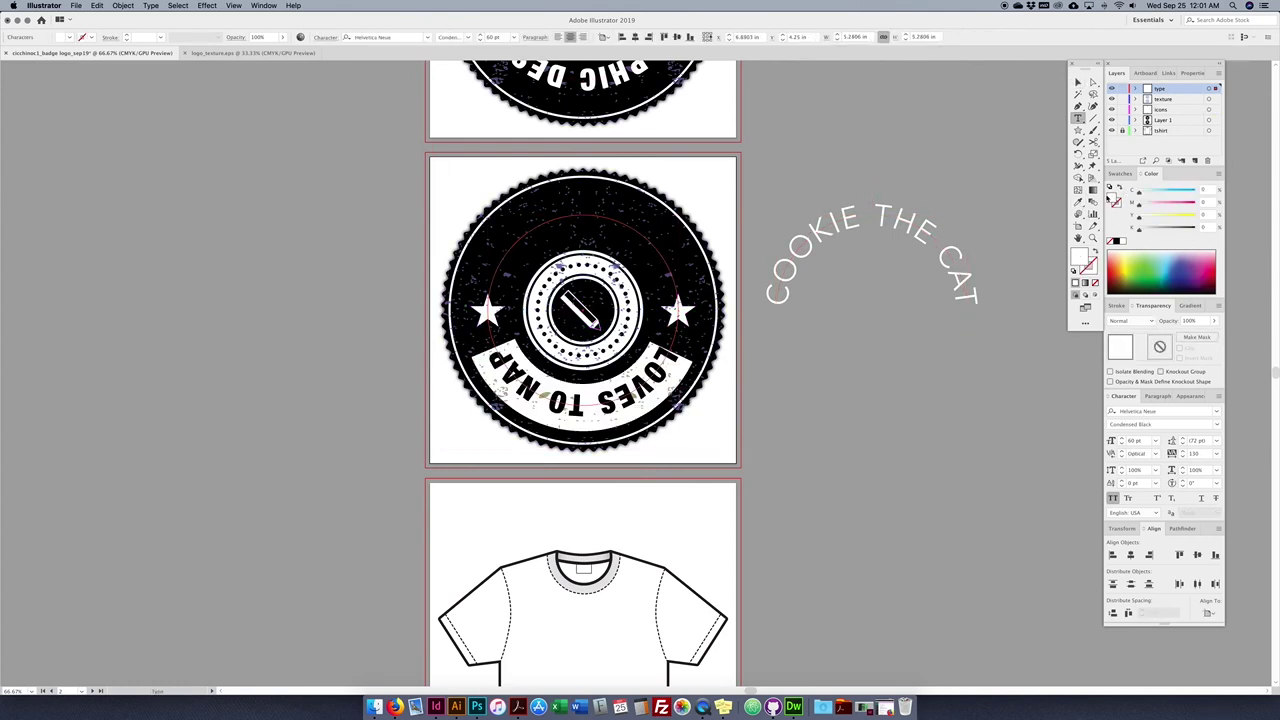
left_click(1140, 411)
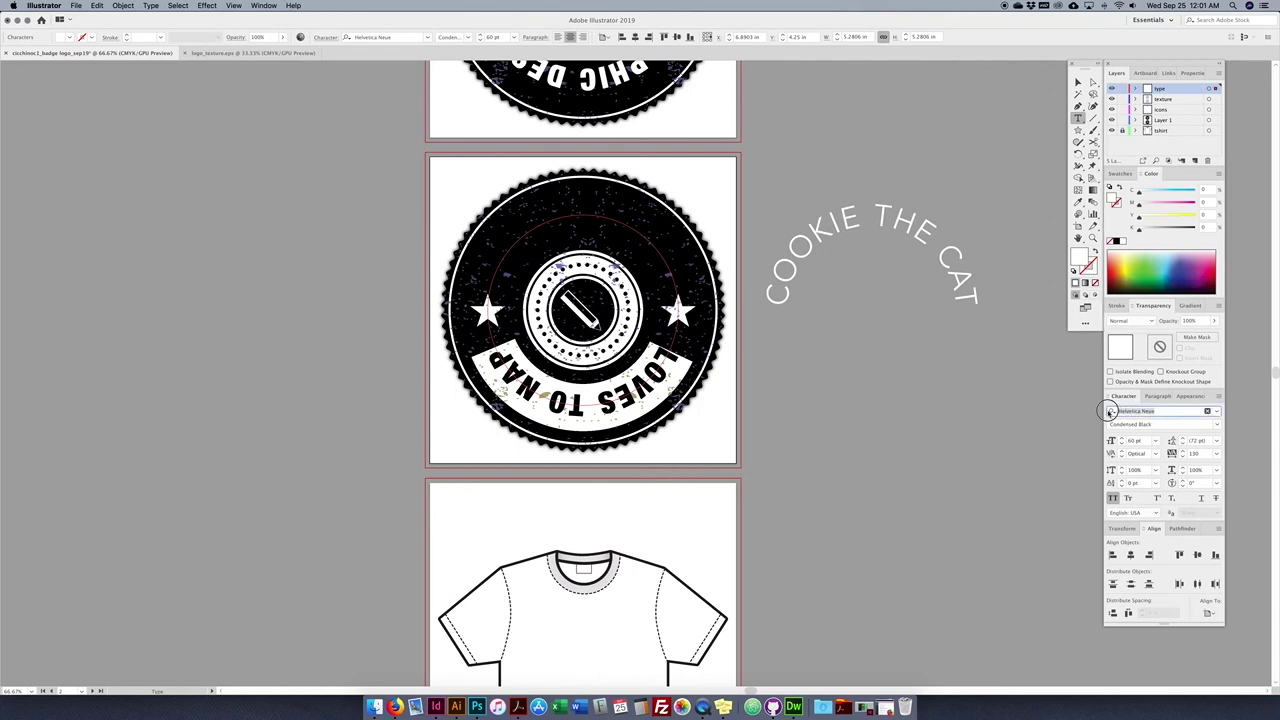
type("avenir")
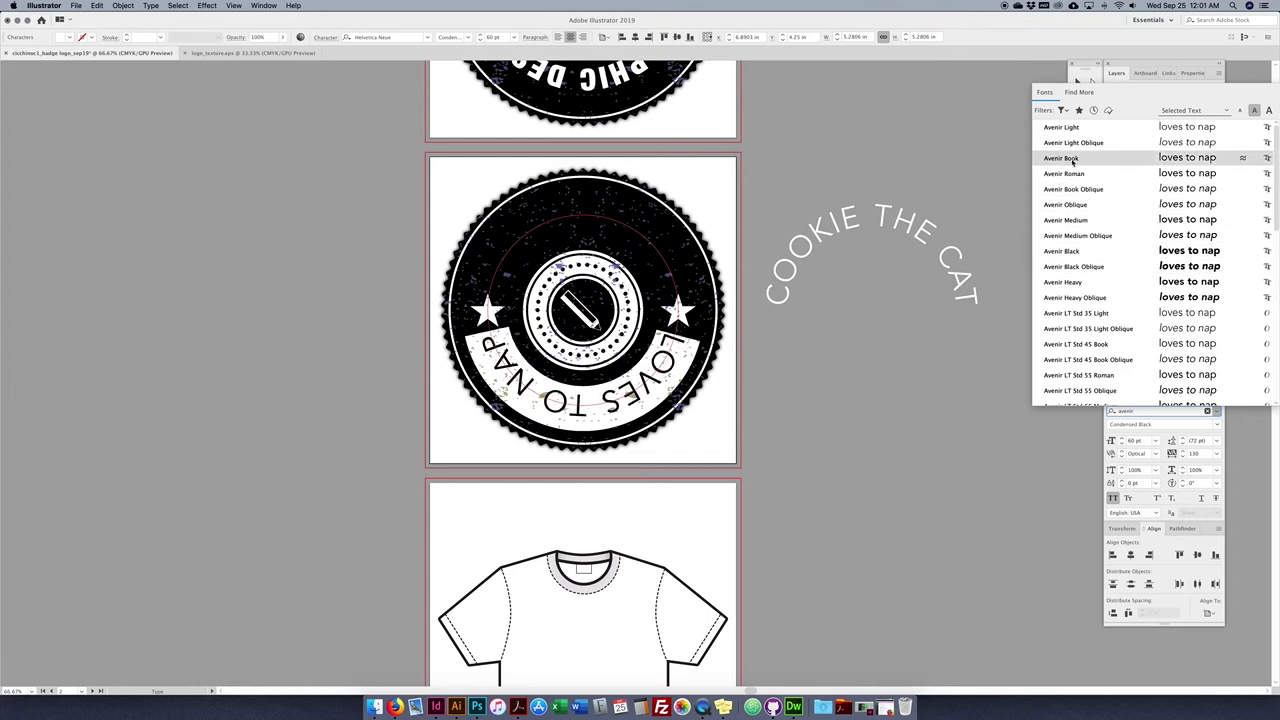
left_click(1062, 127)
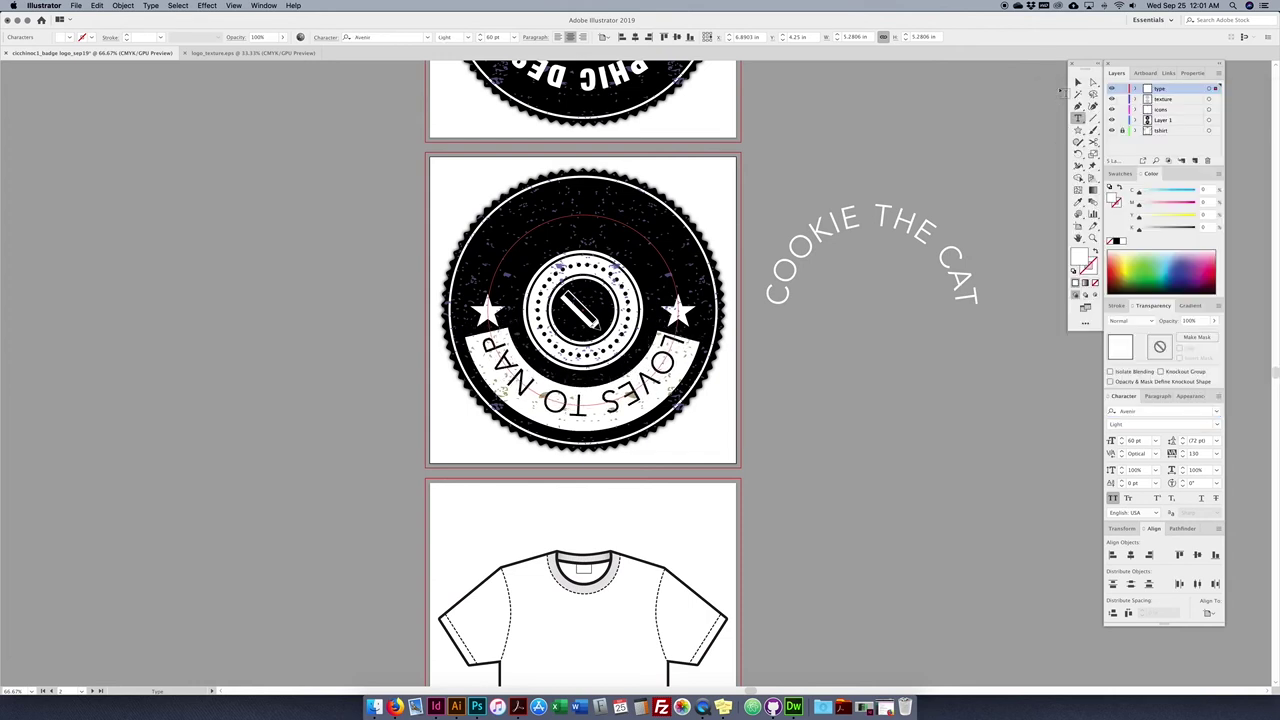
- Return the "COOKIE THE CAT" text to the second badge by centring it horizontally on the artboard
left_click(1077, 82)
left_click(1000, 125)
left_click(870, 414)
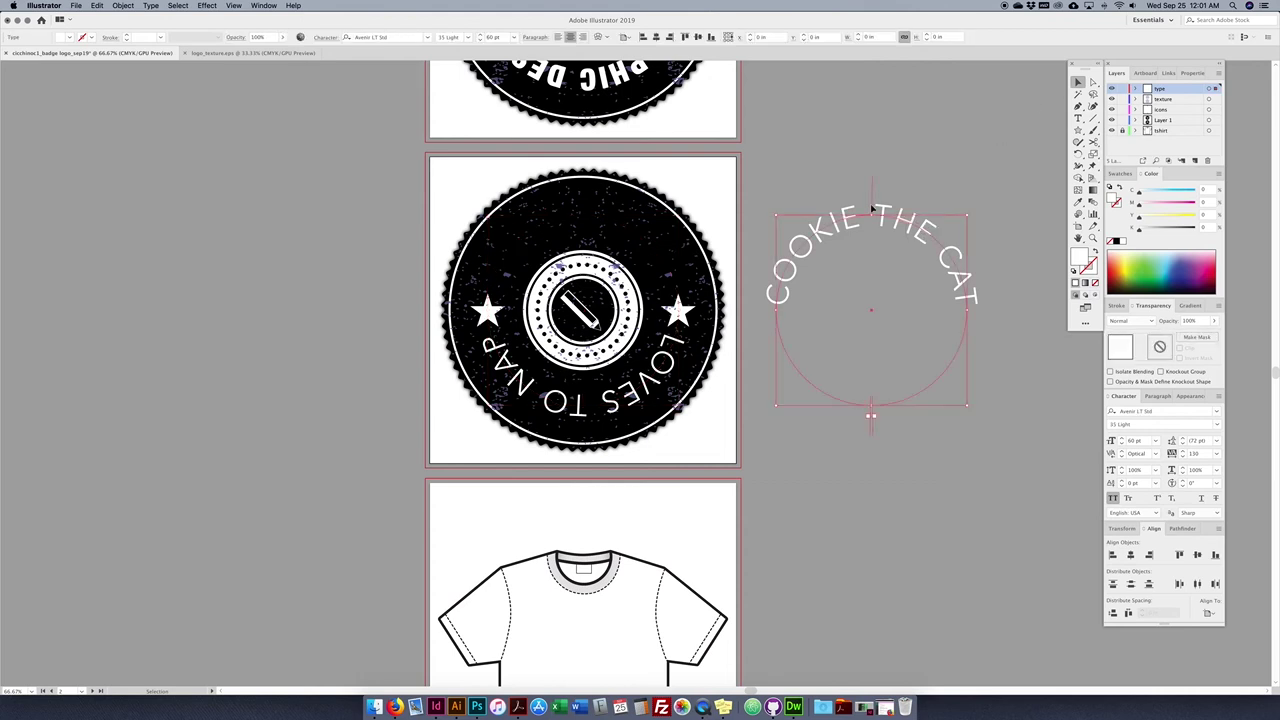
left_click(655, 37)
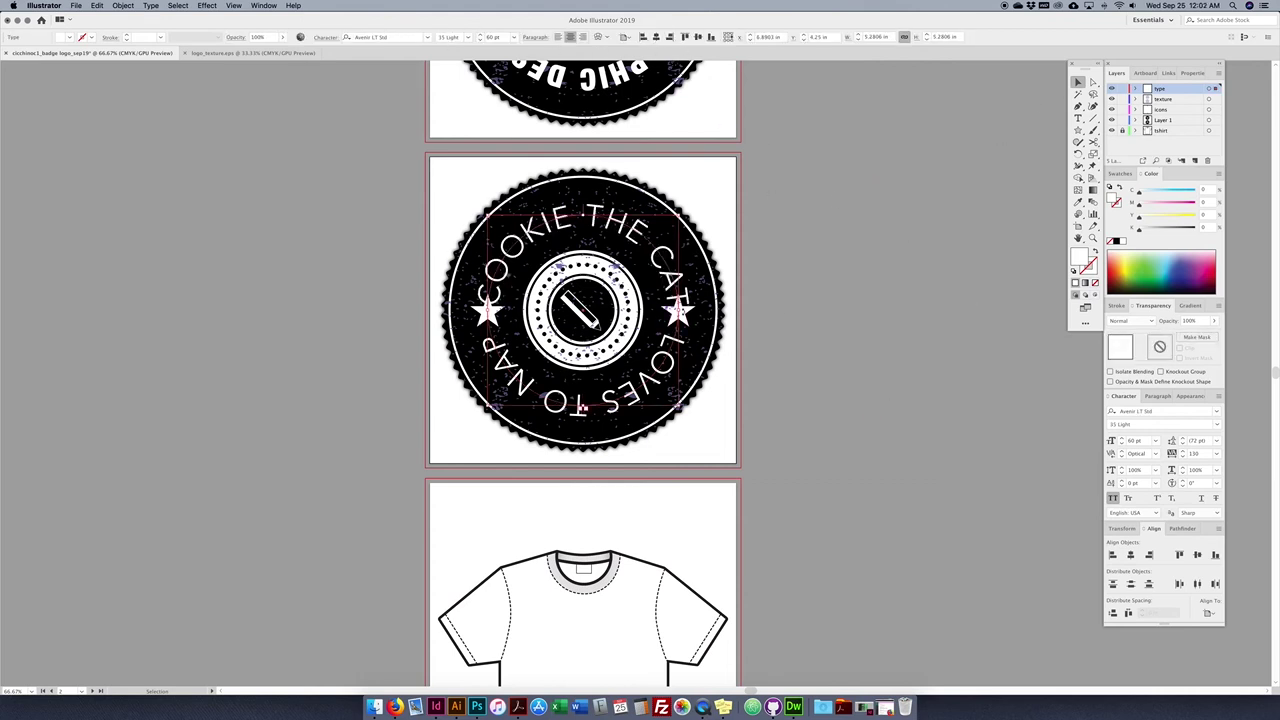
- Hide the type layer and delete both stars and the pencil from the second badge
left_click(847, 316)
left_click(677, 300)
left_click(703, 314)
left_click(1111, 89)
left_click(680, 312)
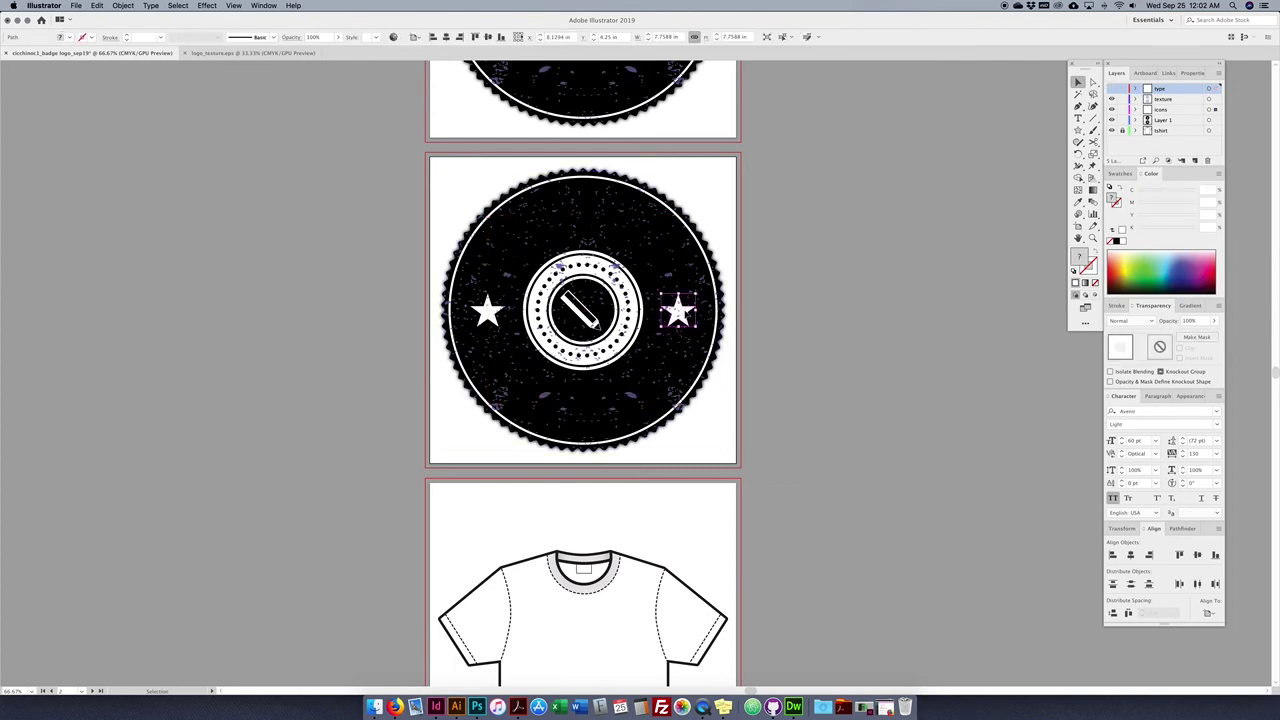
key("Delete")
left_click(487, 312)
key("Delete")
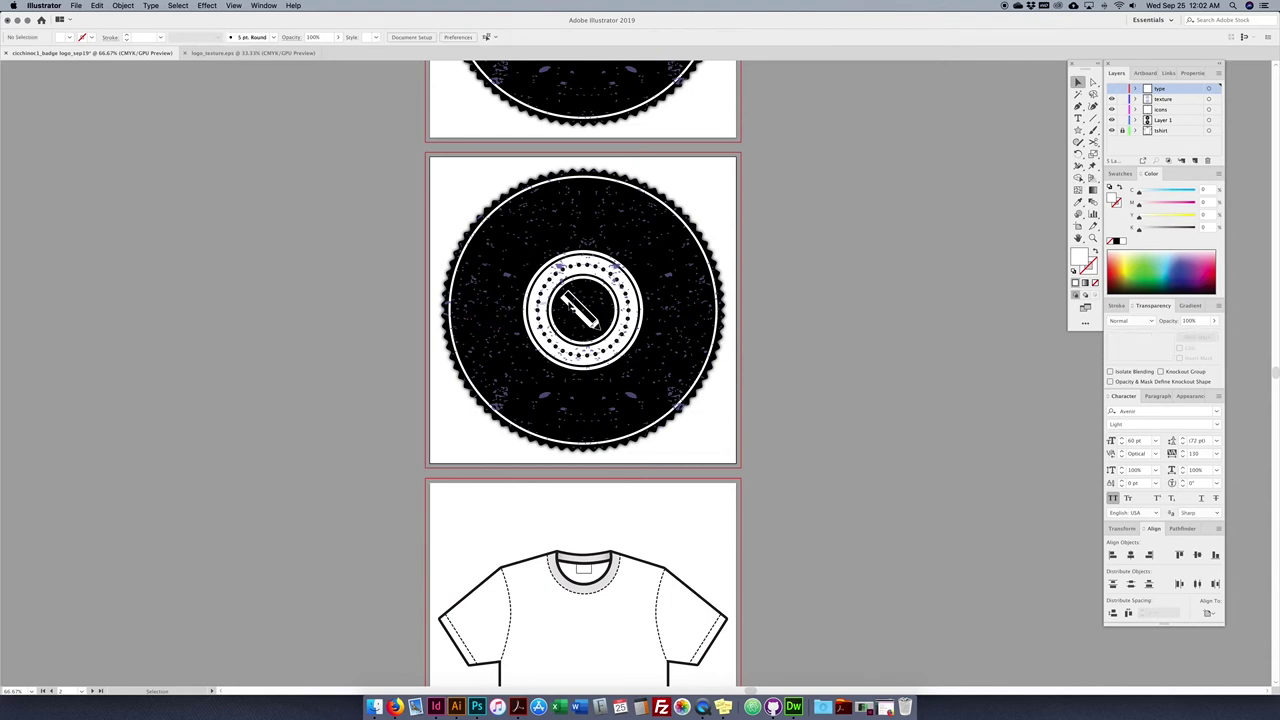
left_click(580, 310)
key("Delete")
- Switch to Finder and open the finished sample badge logo document from OneDrive
left_click(374, 707)
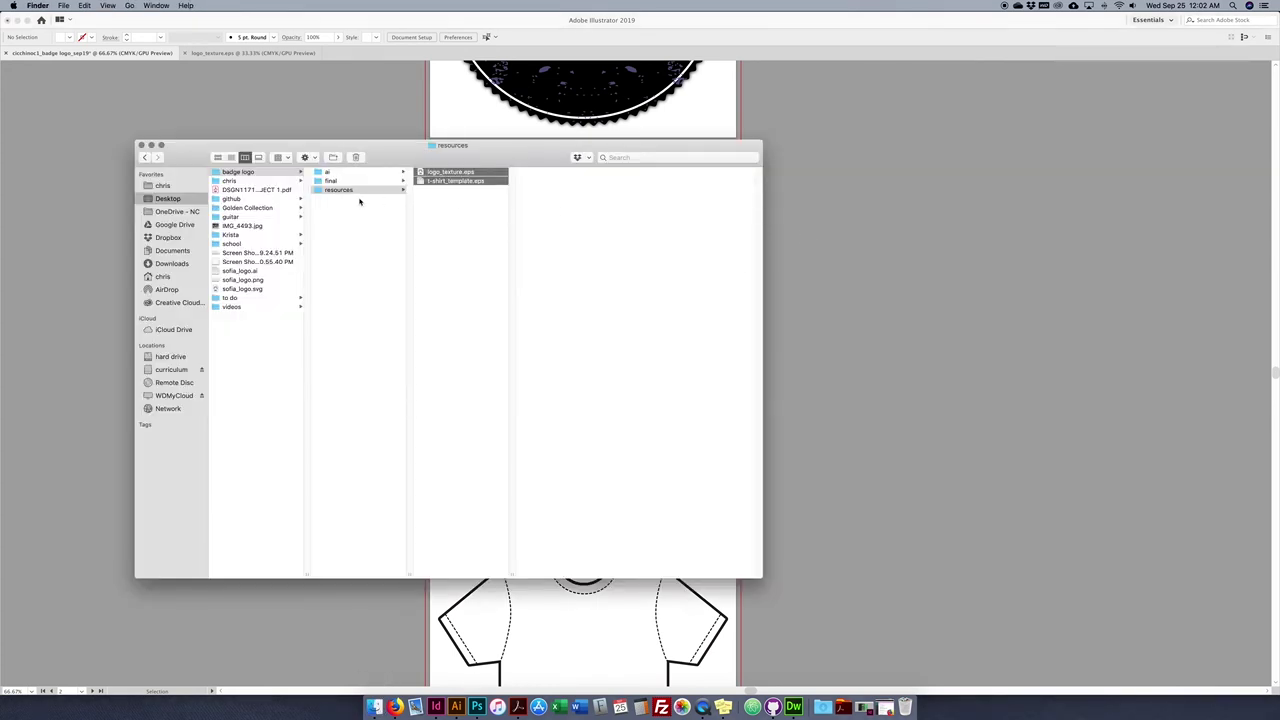
left_click(170, 211)
left_click(246, 172)
left_click(340, 172)
left_click(450, 172)
left_click(560, 172)
left_click(650, 172)
left_click(595, 189)
left_click(672, 181)
left_click(686, 216)
left_click(678, 172)
left_click(693, 174)
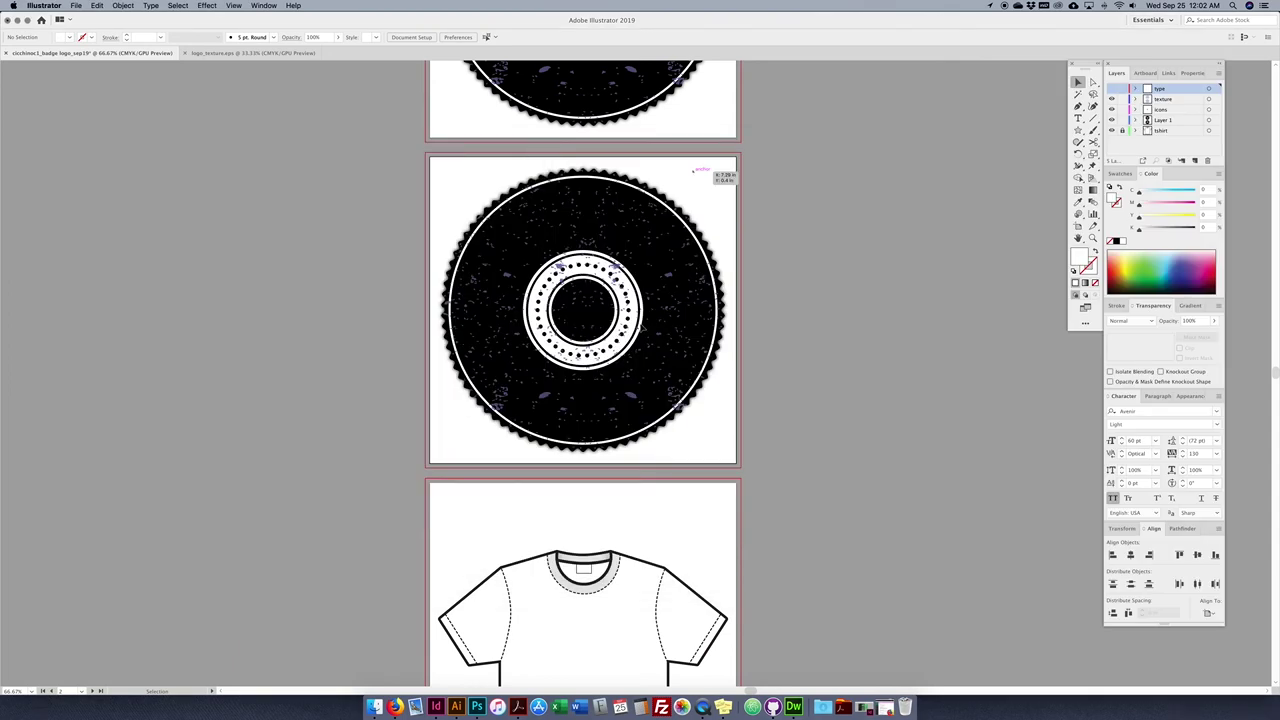
- In the sample document, move the icons sublayer holding the cat face out of logo 2 to the top of the layer stack
scroll(641, 327, "up", 5)
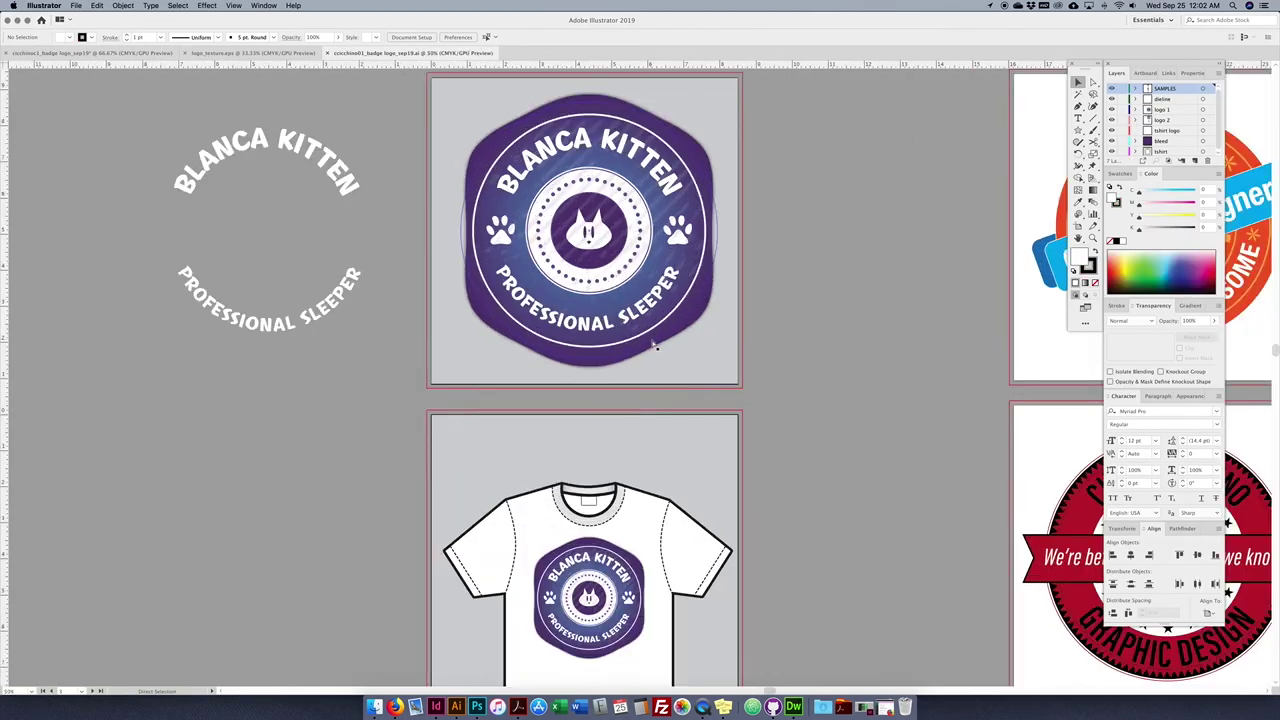
key("super+equal")
left_click_drag(803, 281, 823, 443)
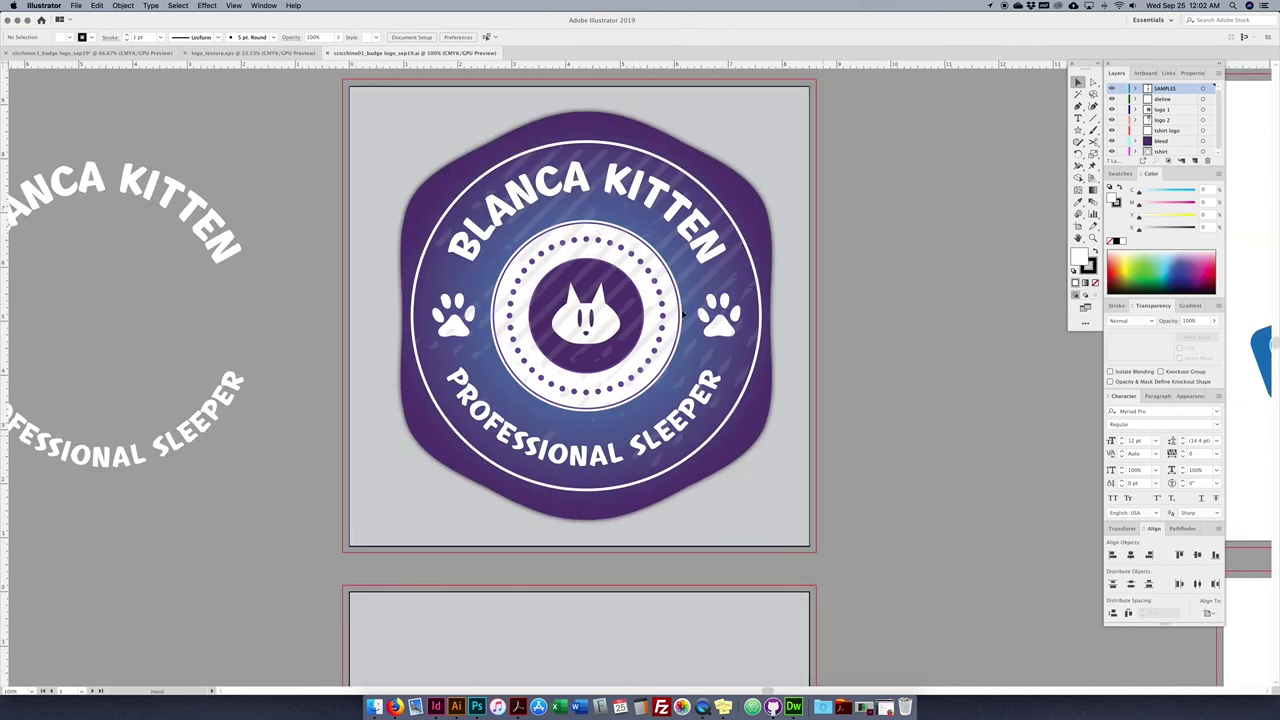
left_click(595, 328)
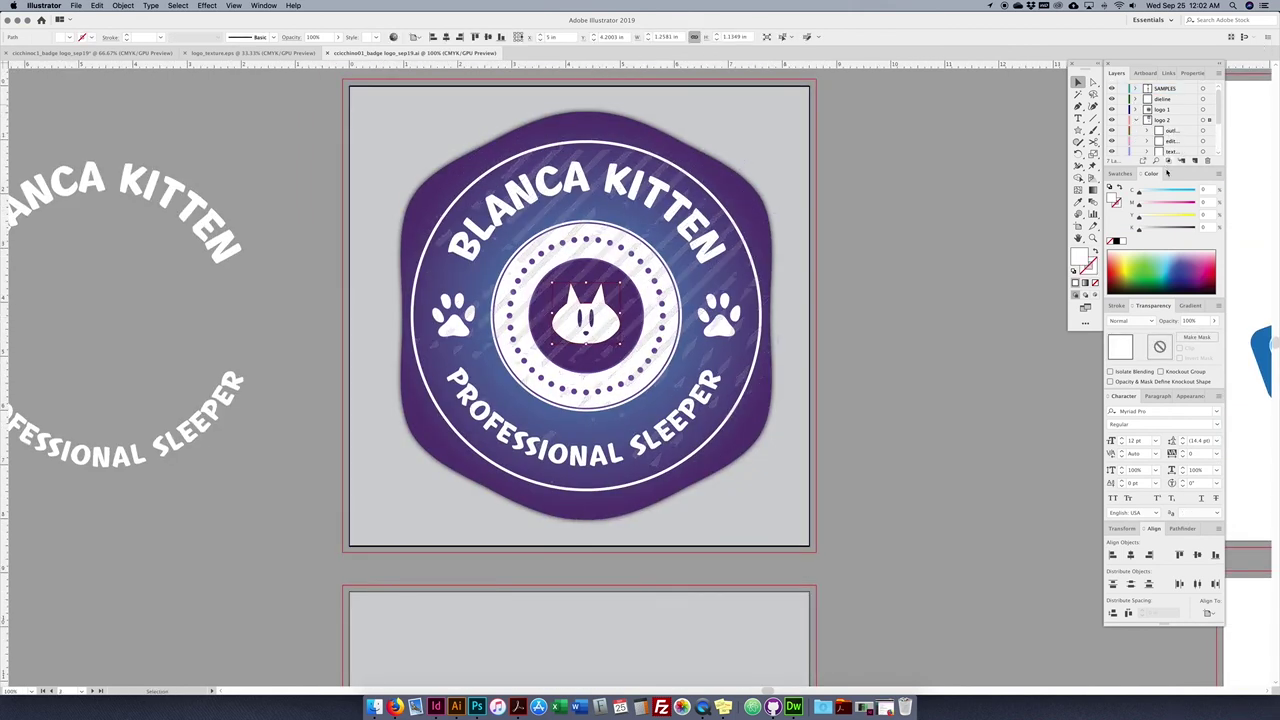
left_click_drag(1163, 166, 1166, 276)
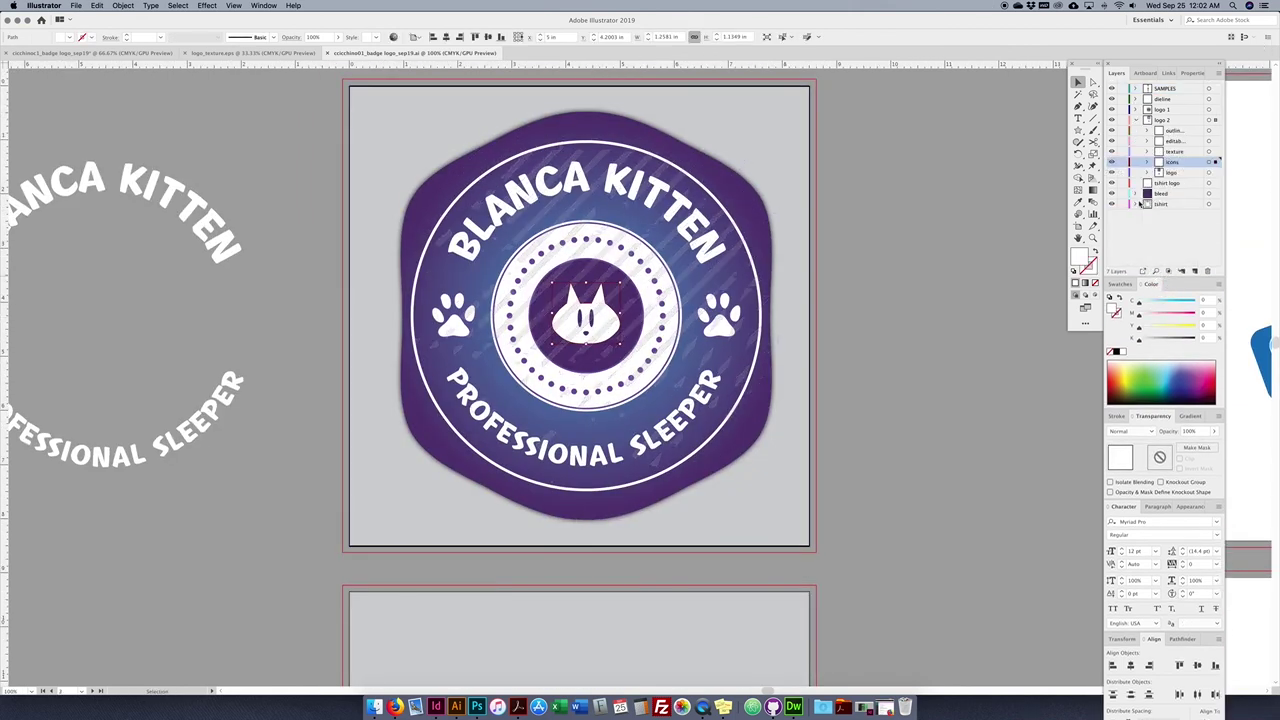
left_click_drag(1186, 166, 1183, 88)
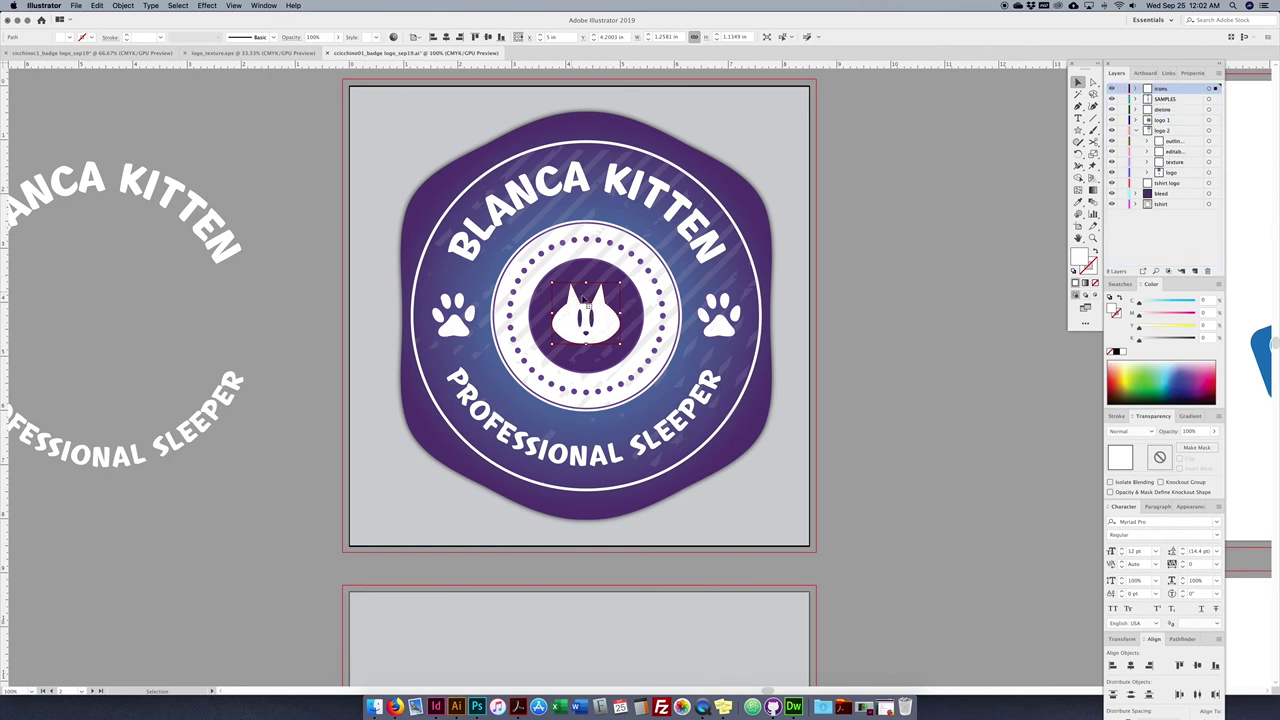
- Select and copy the complete cat face and both paw prints in the sample badge
left_click(875, 324)
left_click(590, 320)
left_click(596, 323)
left_click(592, 320, "shift")
left_click(581, 321, "shift")
left_click(586, 333, "shift")
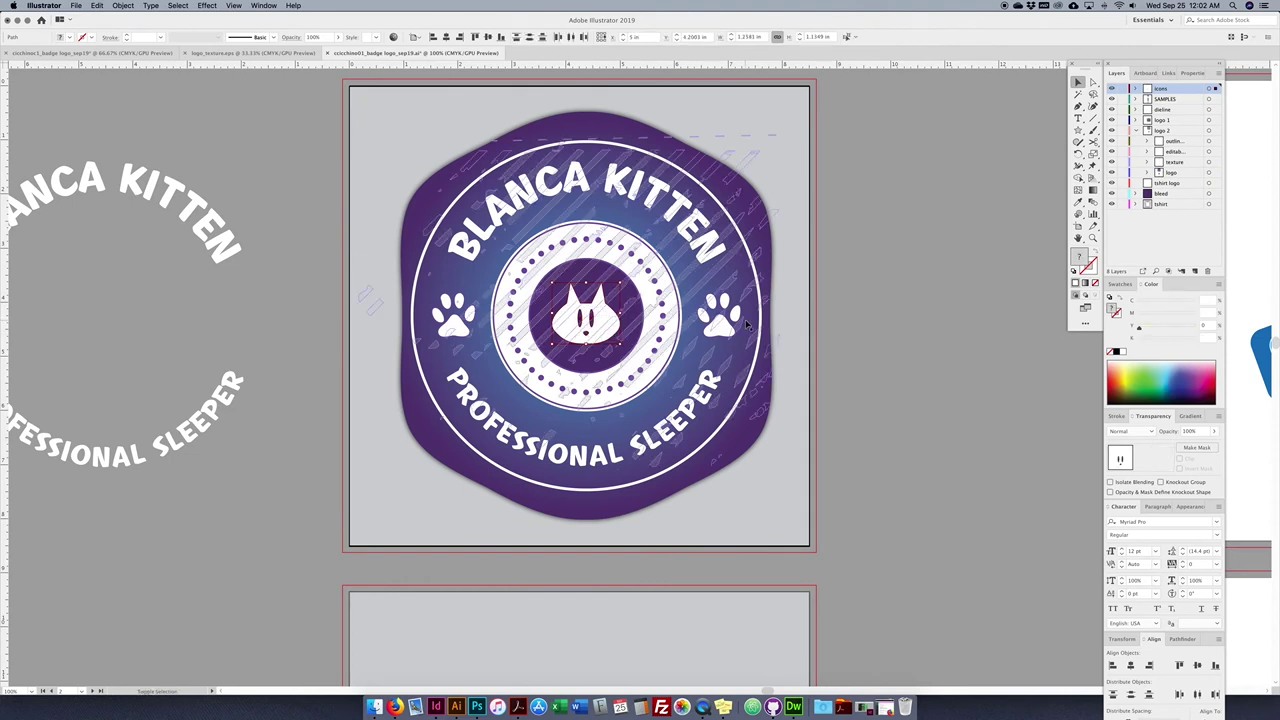
left_click(733, 316, "shift")
left_click(453, 318, "shift")
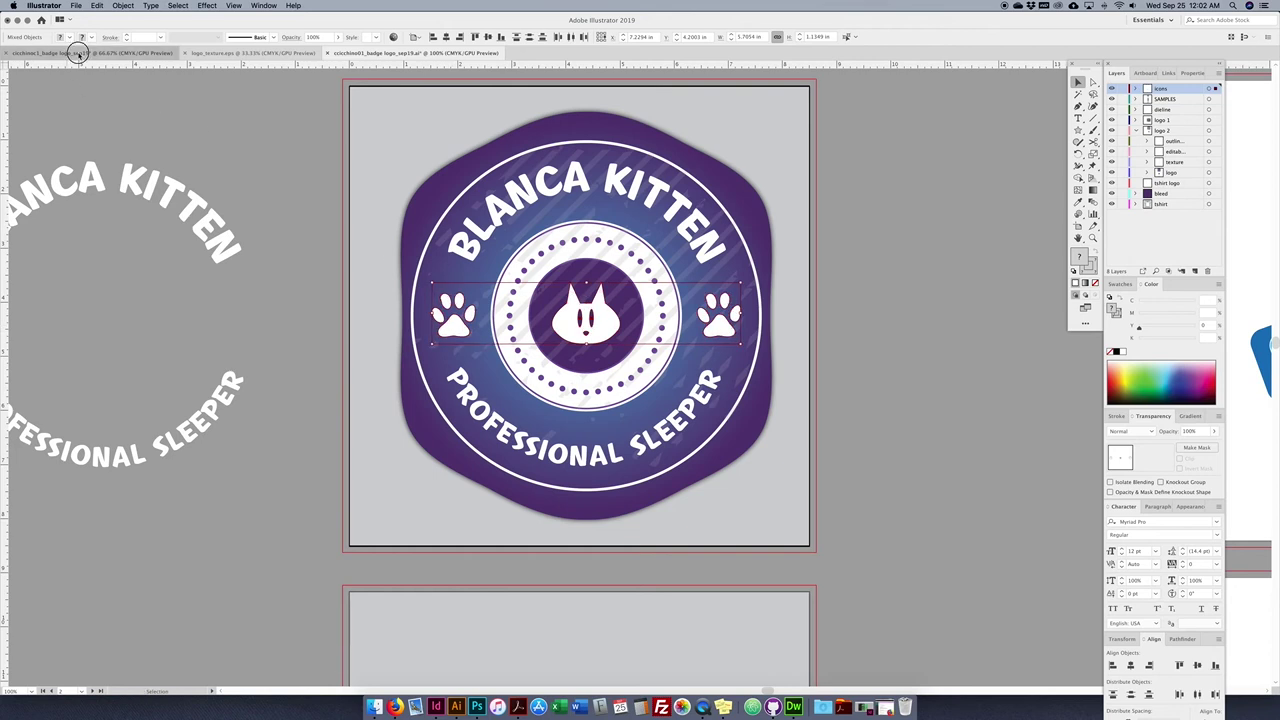
- Return to the working badge document and paste the copied cat icons onto the icons layer
left_click(79, 52)
key("super+v")
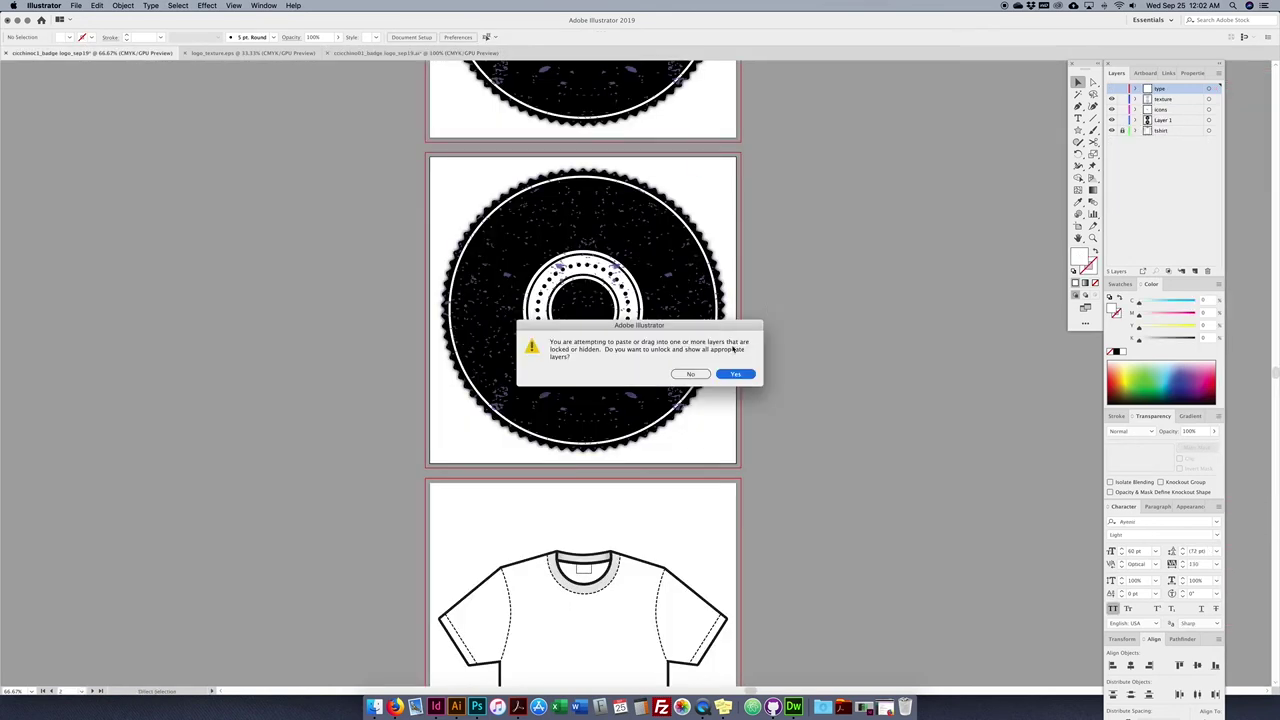
left_click(691, 374)
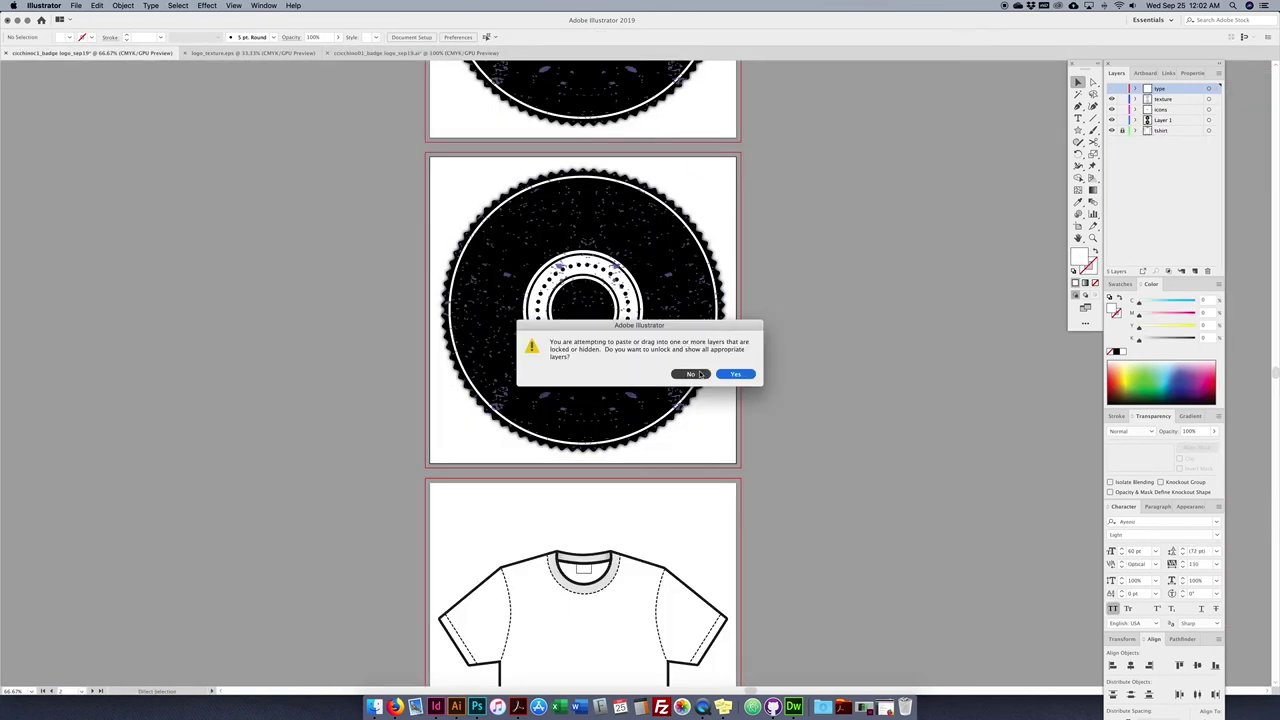
left_click(1175, 110)
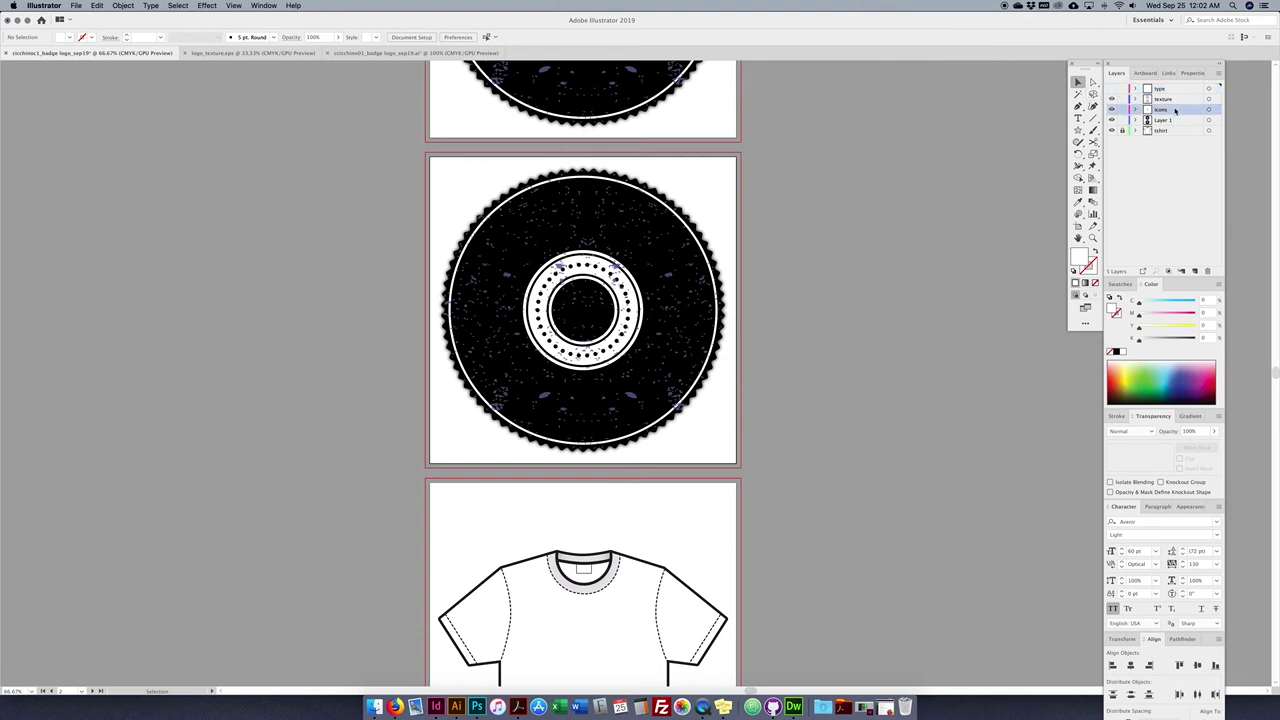
key("super+v")
- Move the pasted cat face and both paws together so the face sits in the centre of the second badge
left_click_drag(645, 381, 592, 316)
key("super+z")
left_click(719, 385)
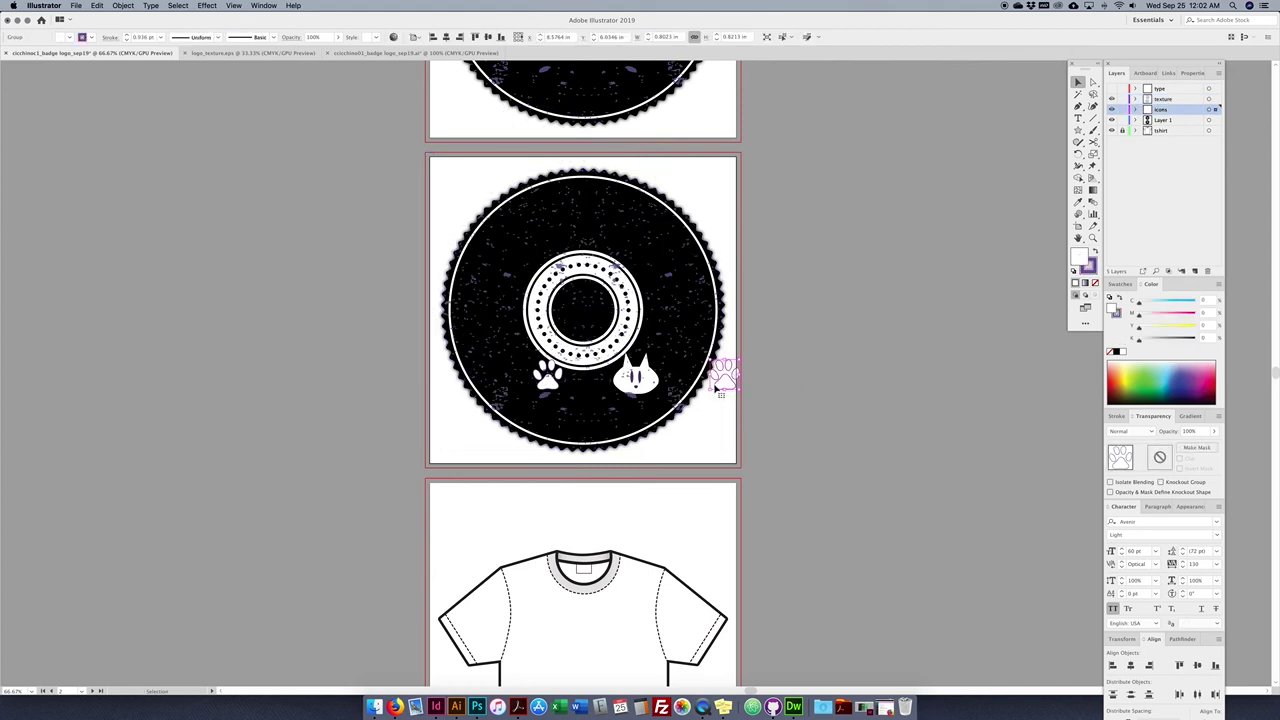
left_click(640, 385, "shift")
left_click(552, 386, "shift")
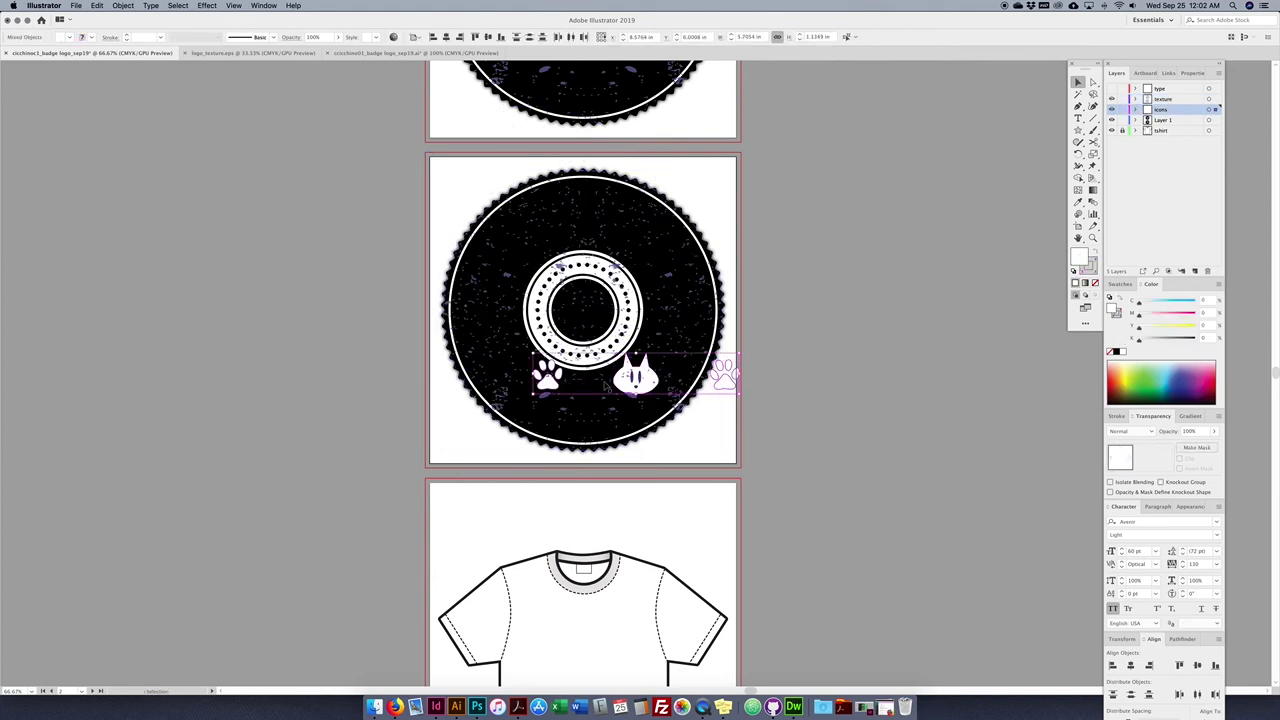
left_click(634, 384, "shift")
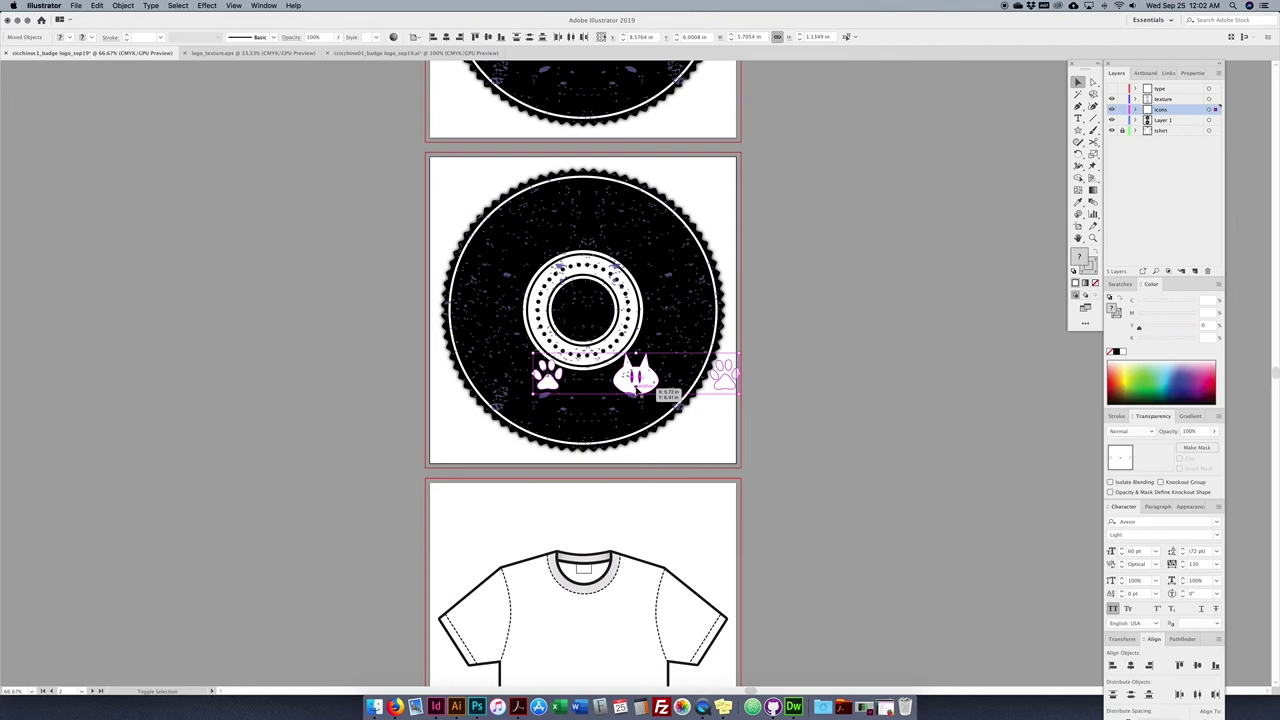
left_click_drag(633, 378, 591, 322)
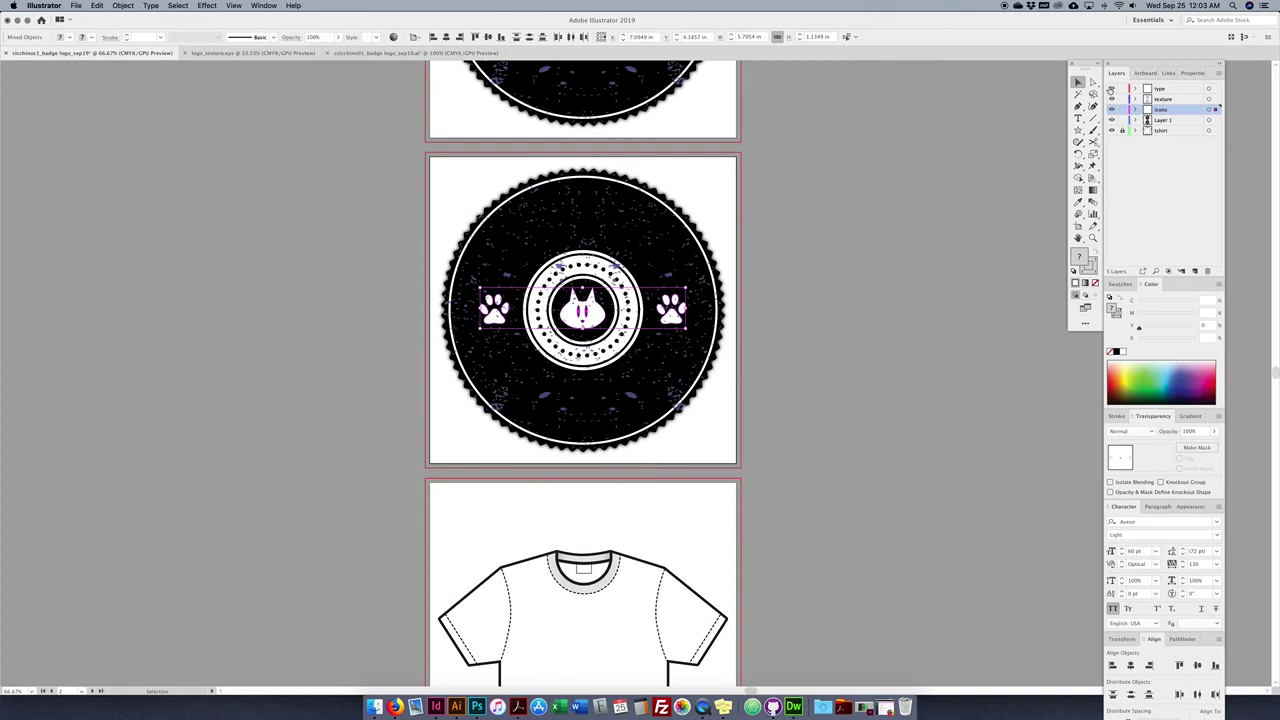
- Show the type layer and select all of the "COOKIE THE CAT" text on the second badge for editing
left_click(1111, 89)
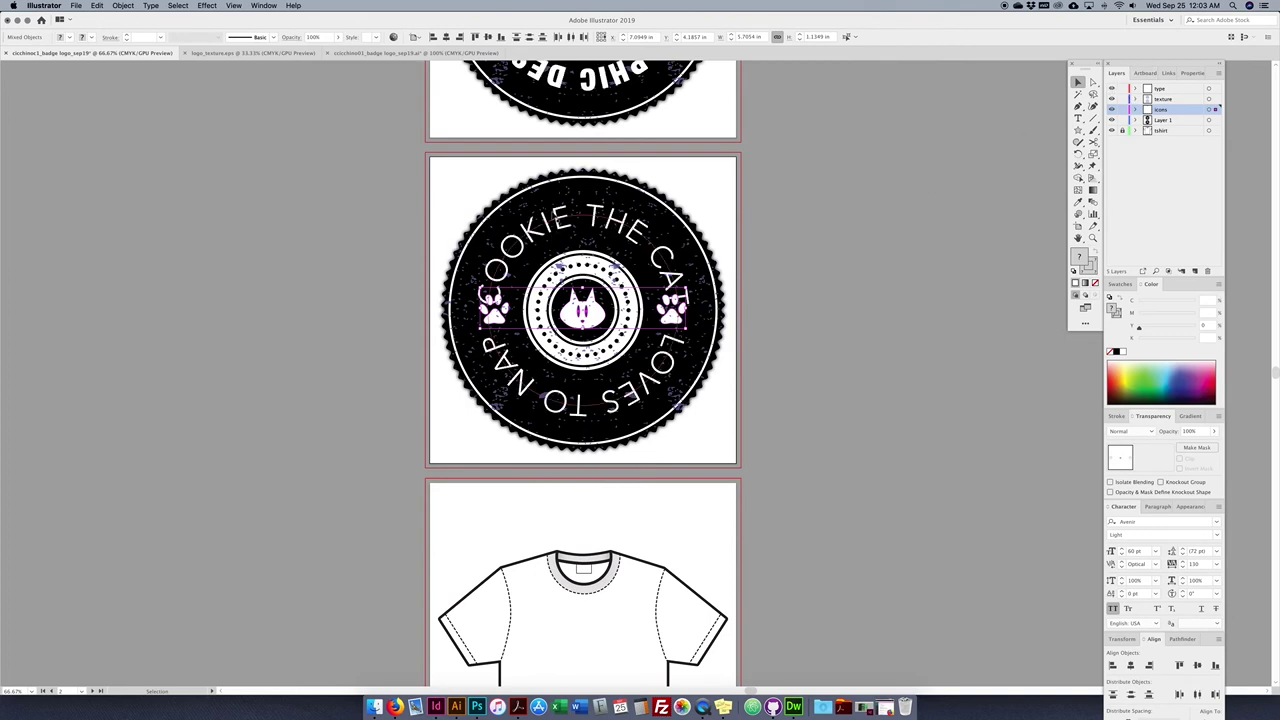
left_click(558, 220)
left_click(583, 222)
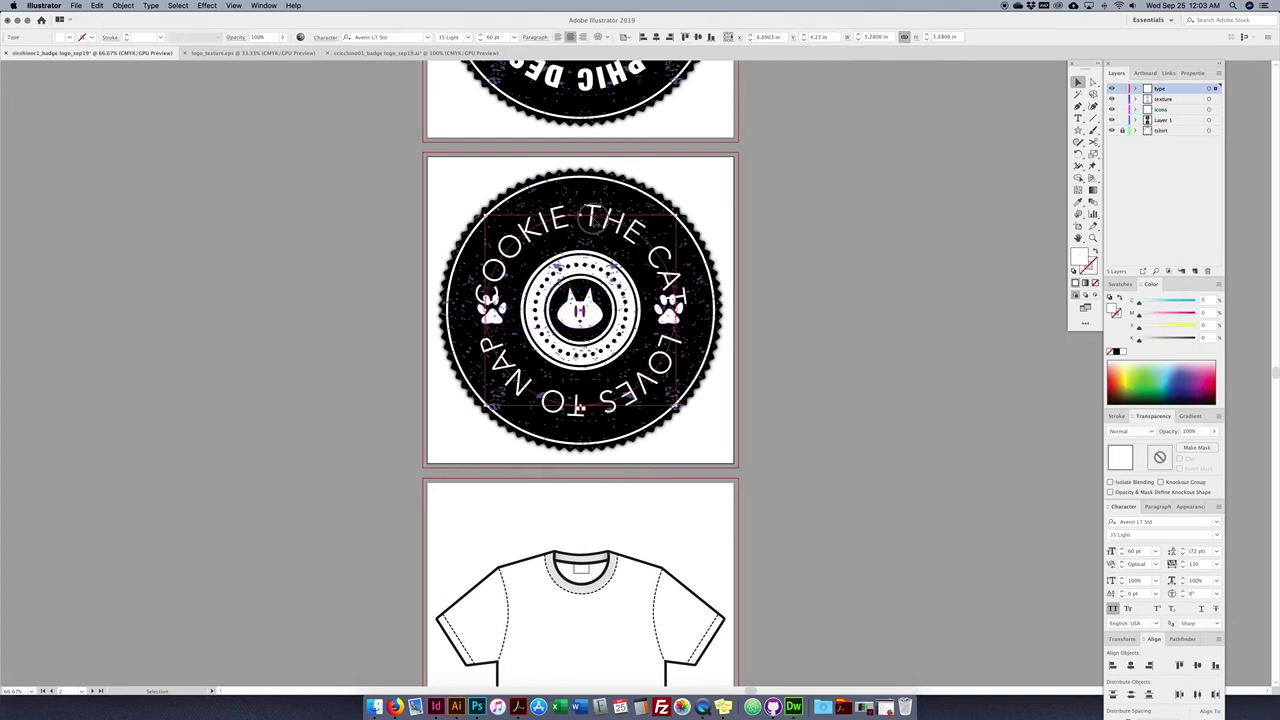
double_click(597, 219)
key("super+a")
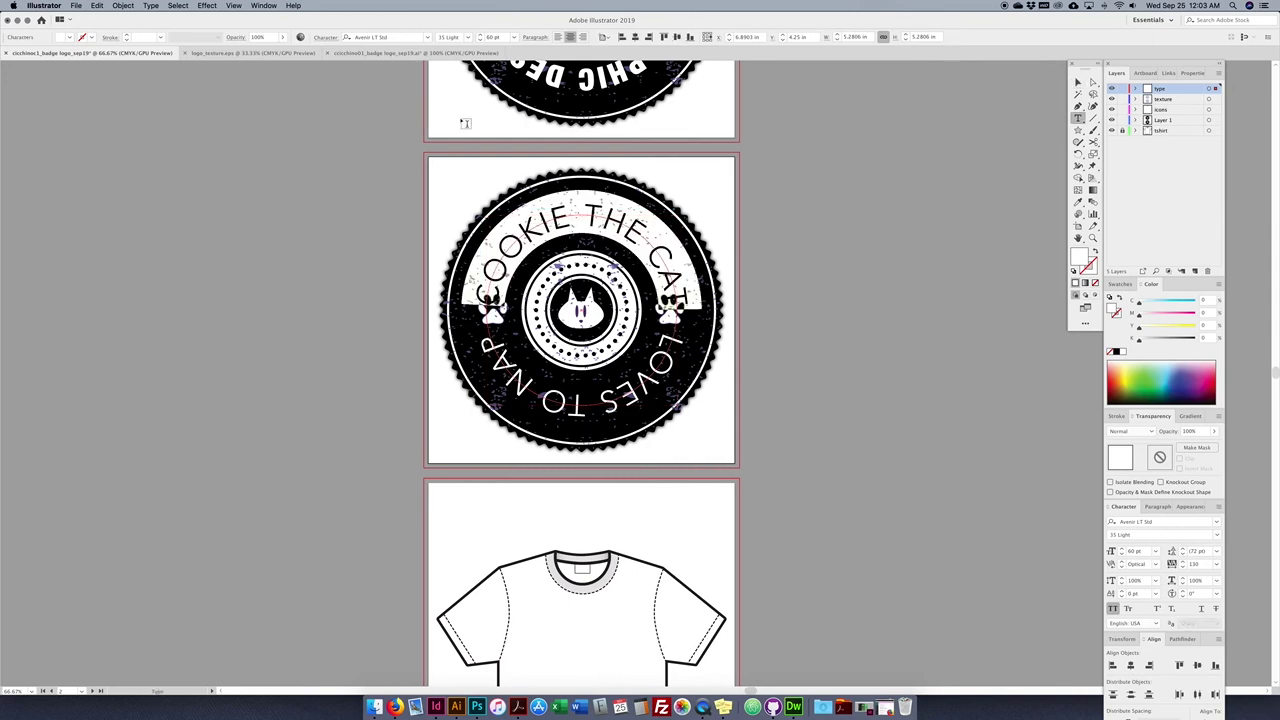
left_click(460, 37)
key("Down")
key("Down")
key("Down")
key("Down")
key("Down")
key("Down")
key("Down")
key("Down")
key("Down")
key("Up")
key("Up")
key("Up")
key("Up")
key("Up")
key("Up")
key("Up")
key("Up")
key("Up")
- Reduce the "COOKIE THE CAT" text to 46 pt and deselect it
left_click(490, 37)
type("50")
key("Return")
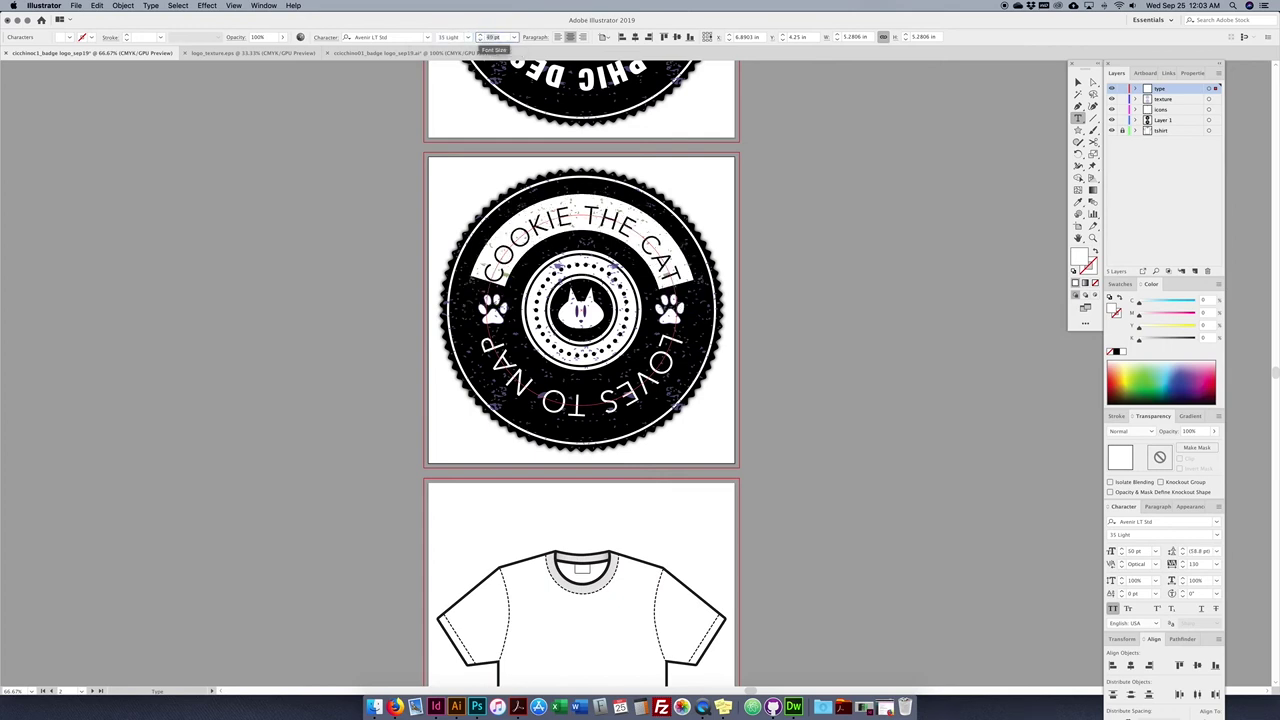
key("Down")
key("Down")
key("Down")
key("Down")
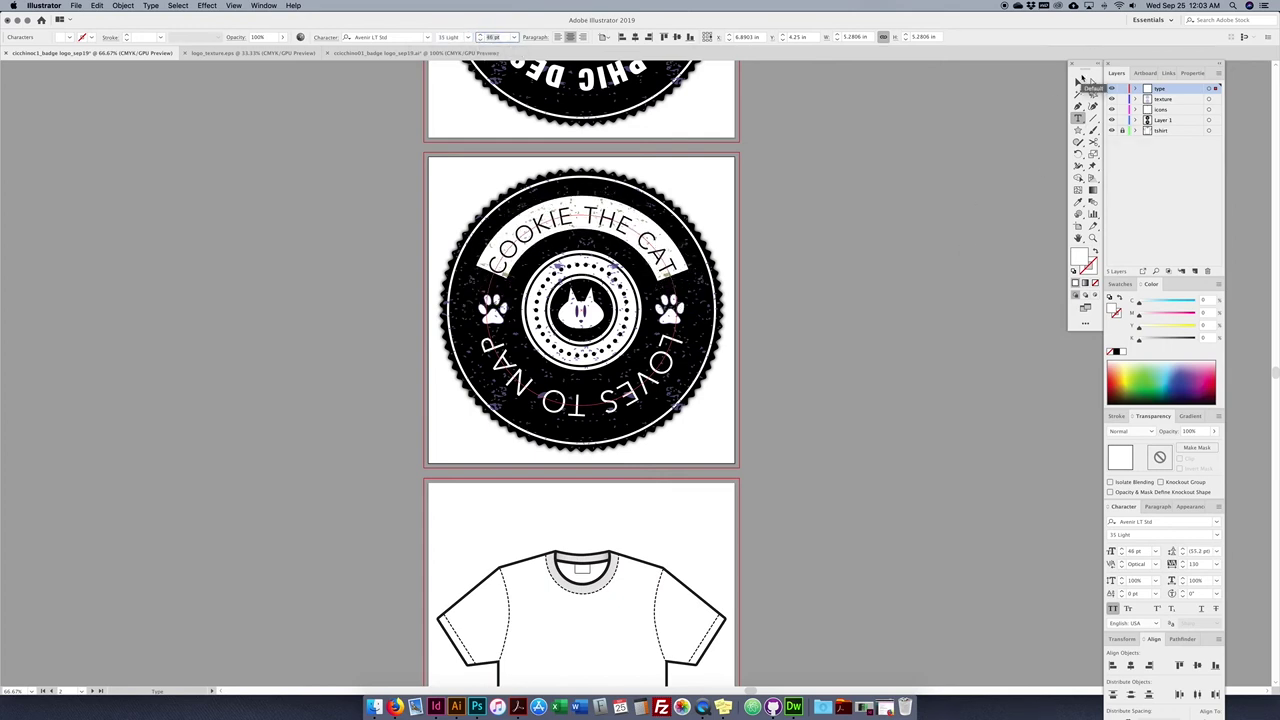
left_click(1078, 82)
left_click(999, 208)
left_click(725, 300)
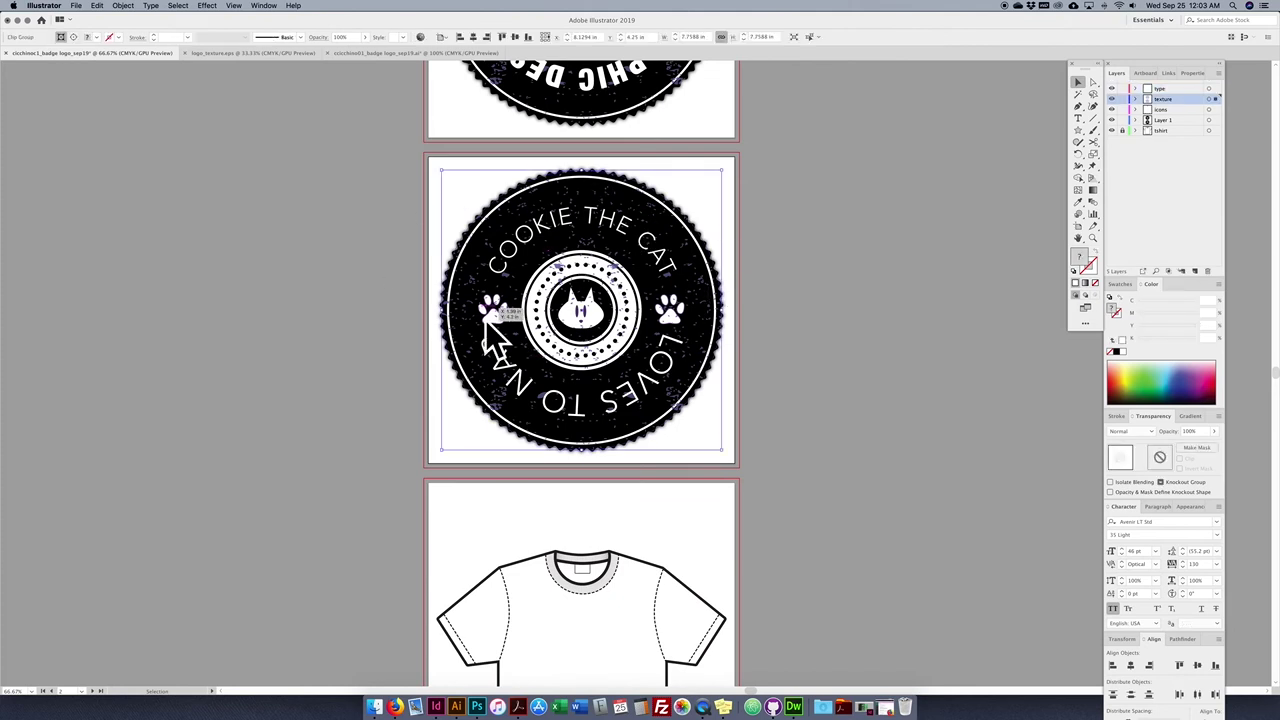
scroll(580, 182, "right", 1)
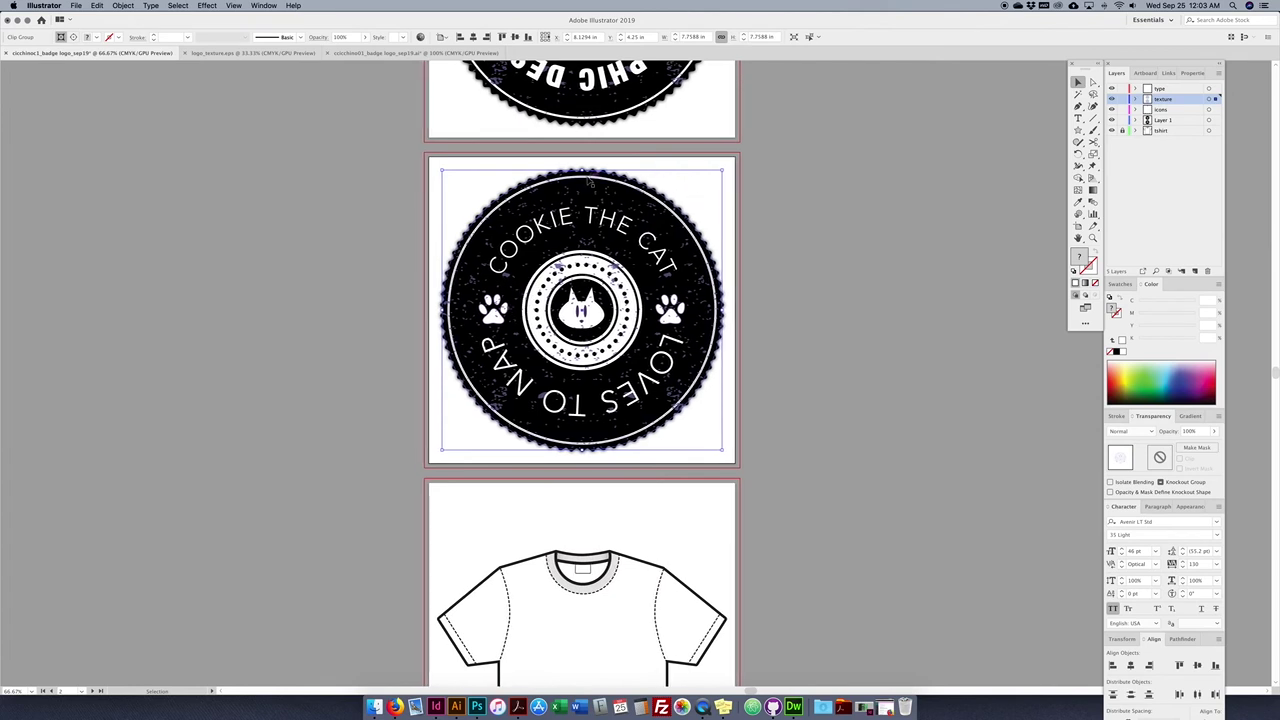
left_click(208, 7)
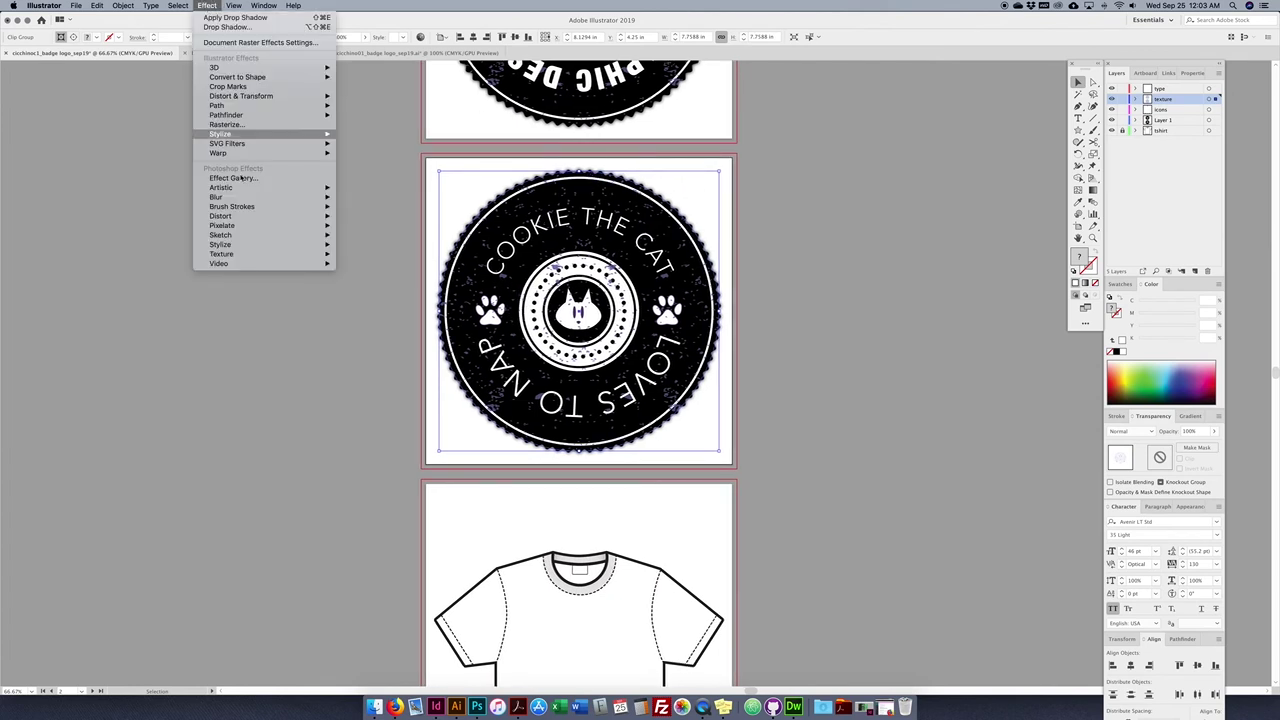
mouse_move(242, 137)
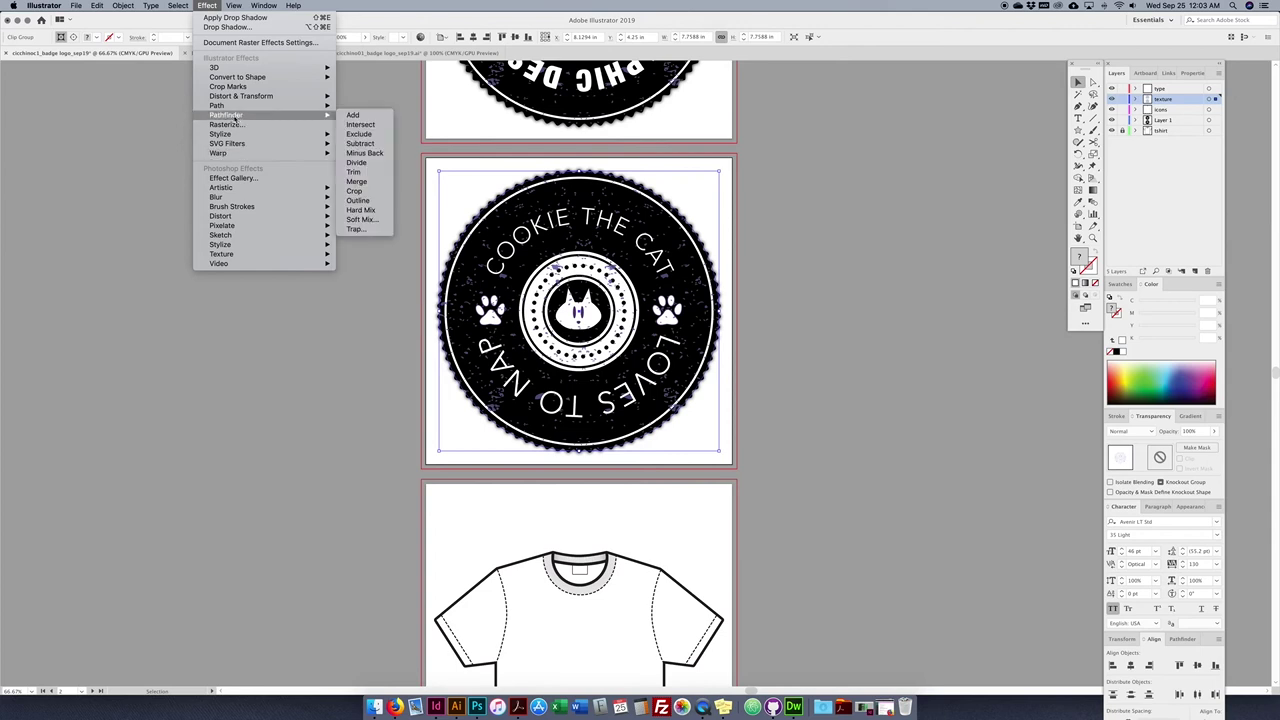
mouse_move(233, 97)
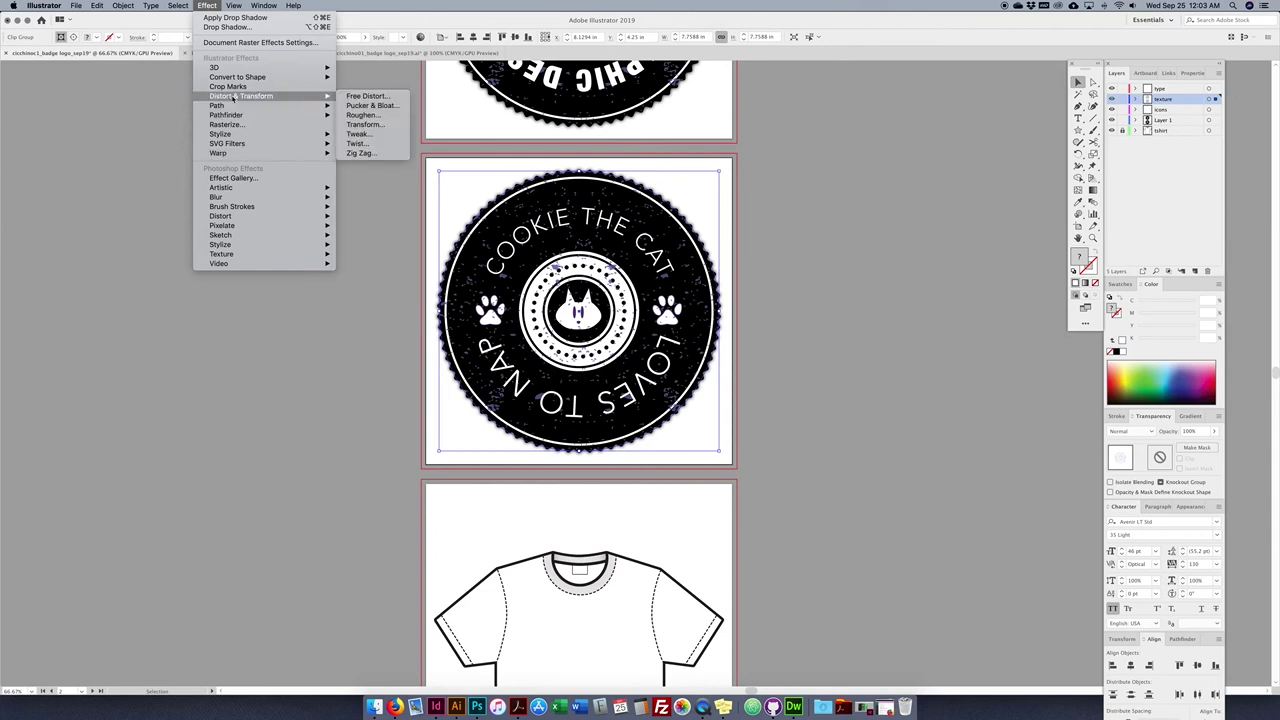
left_click(358, 134)
left_click(567, 422)
left_click(567, 422)
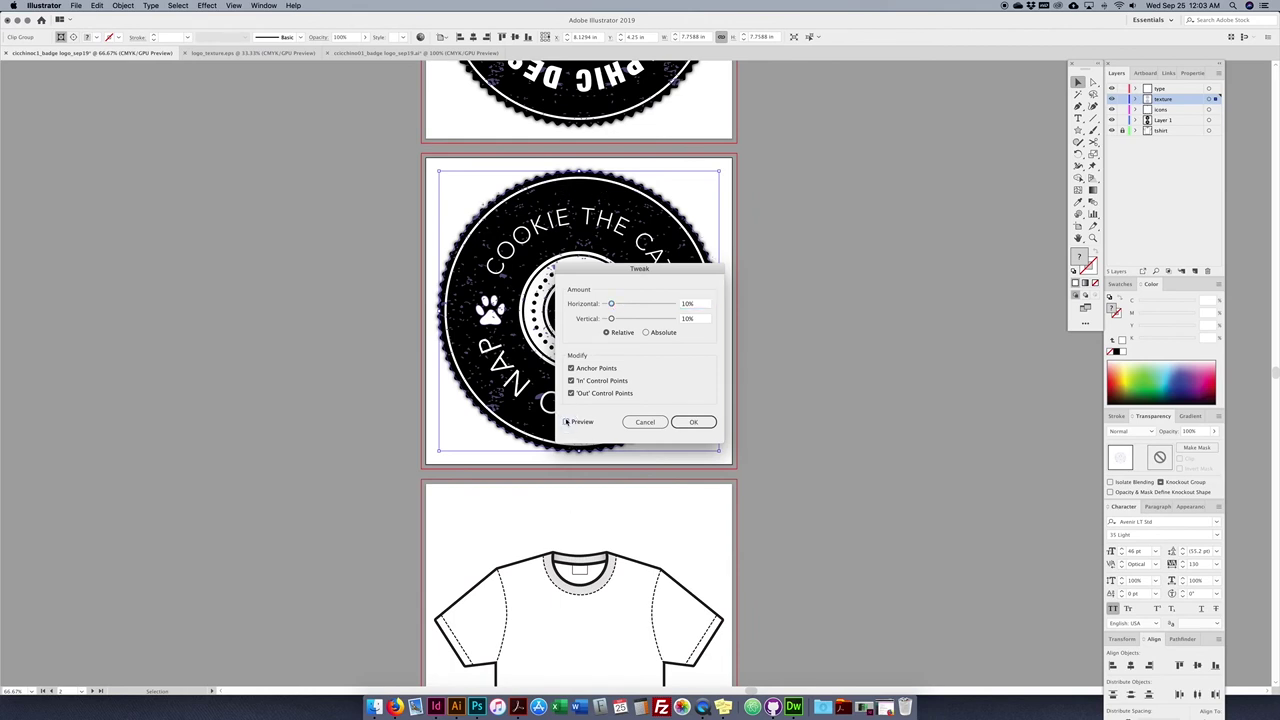
left_click_drag(612, 304, 645, 304)
left_click(645, 421)
- Hide the texture layer and apply a Tweak effect of 2% horizontal and 2% vertical to the second badge's outer circle
left_click(810, 149)
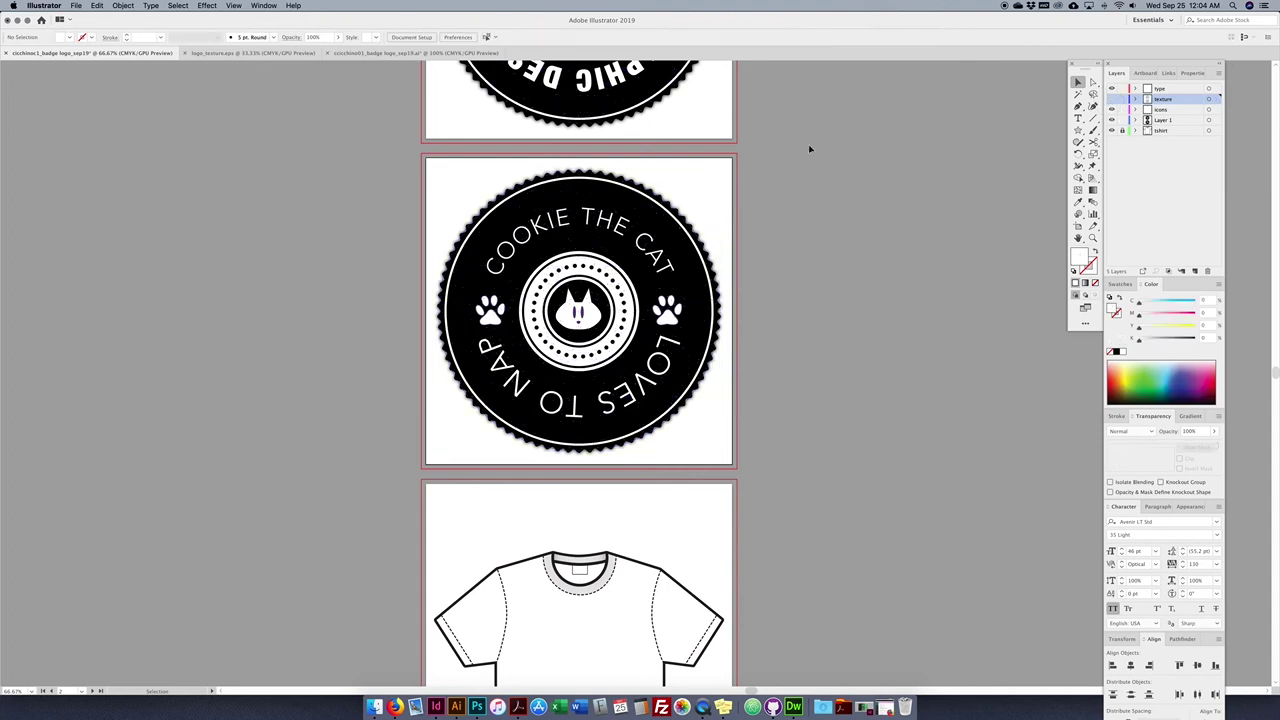
left_click(645, 188)
left_click(207, 5)
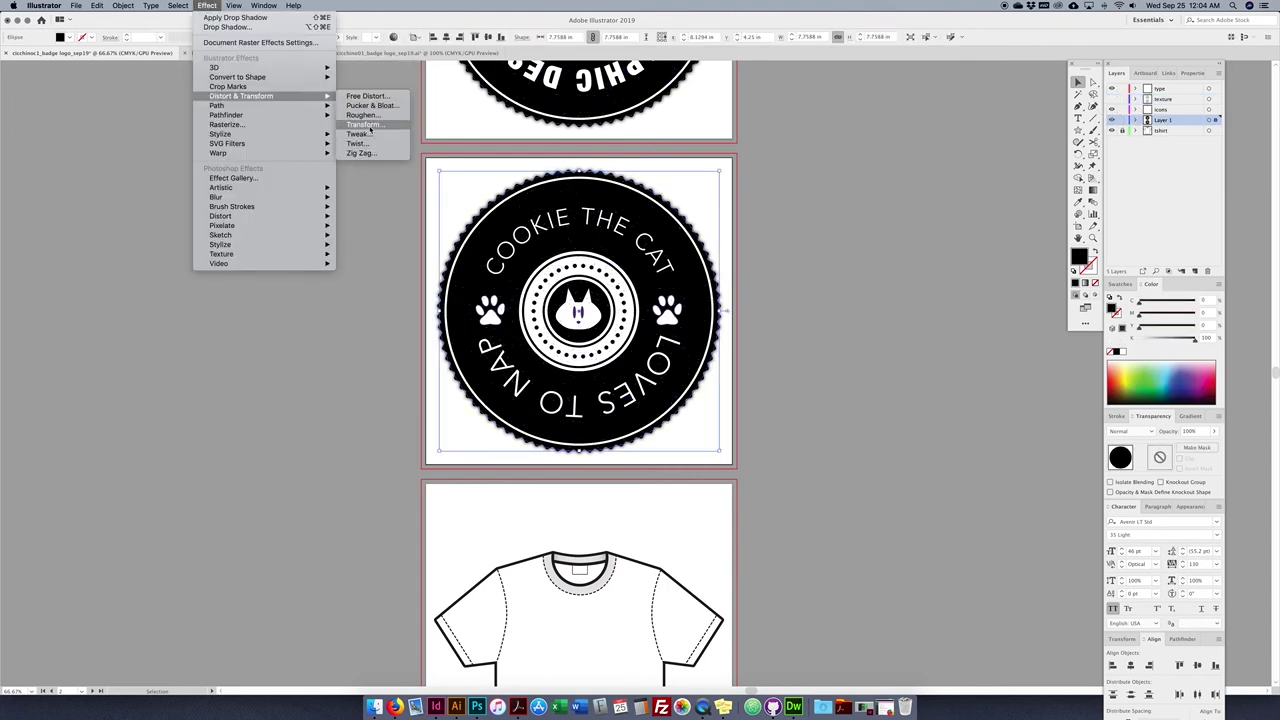
left_click(358, 134)
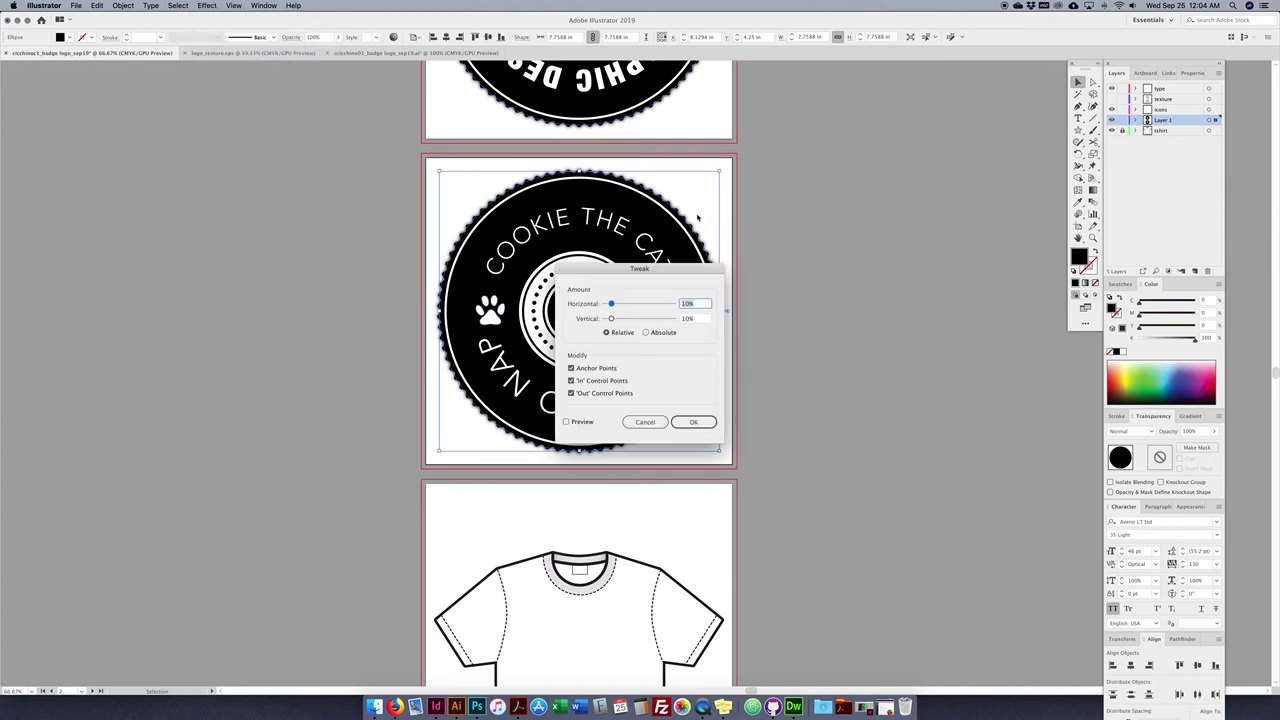
left_click(566, 421)
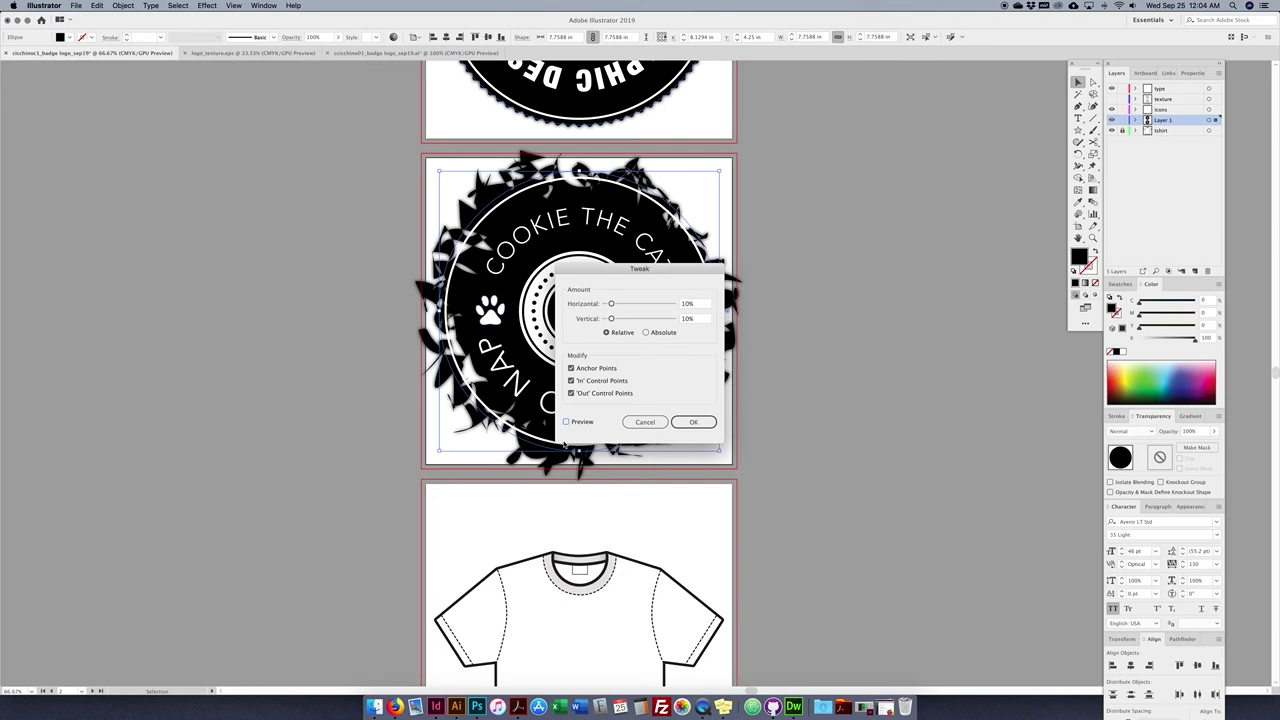
left_click_drag(611, 304, 606, 318)
left_click_drag(698, 307, 669, 306)
left_click(566, 422)
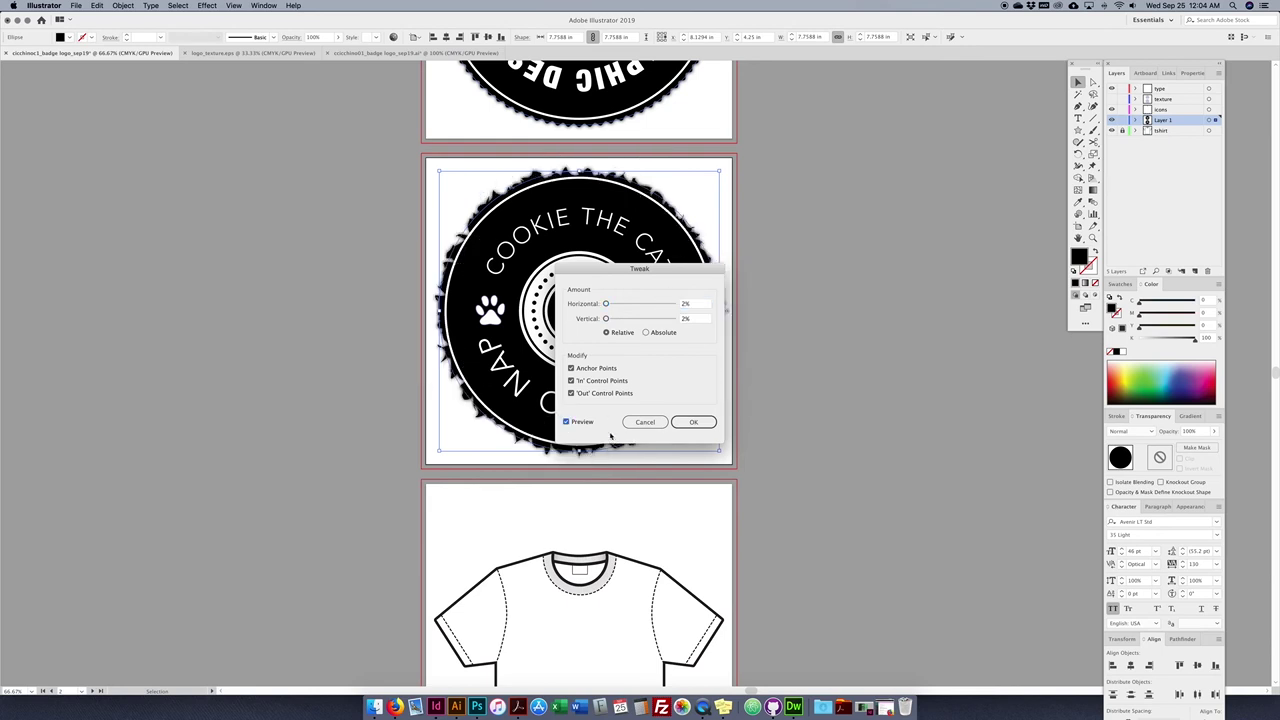
left_click(693, 421)
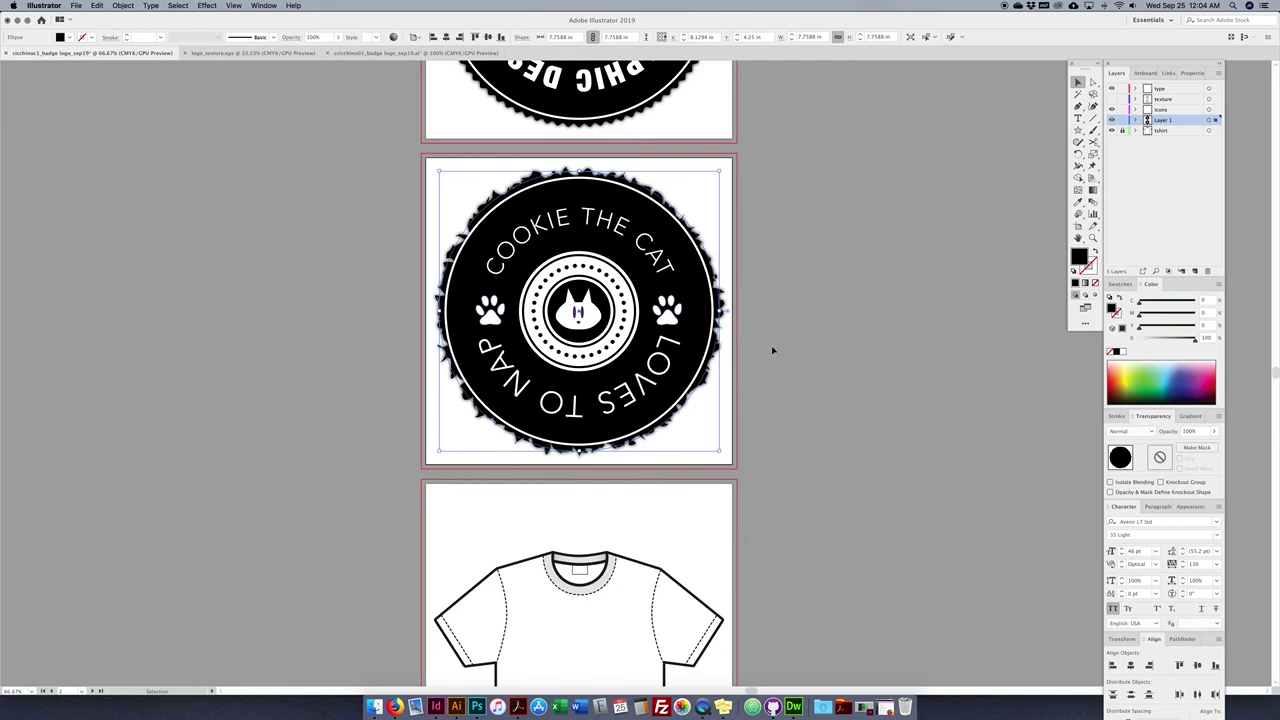
left_click(753, 217)
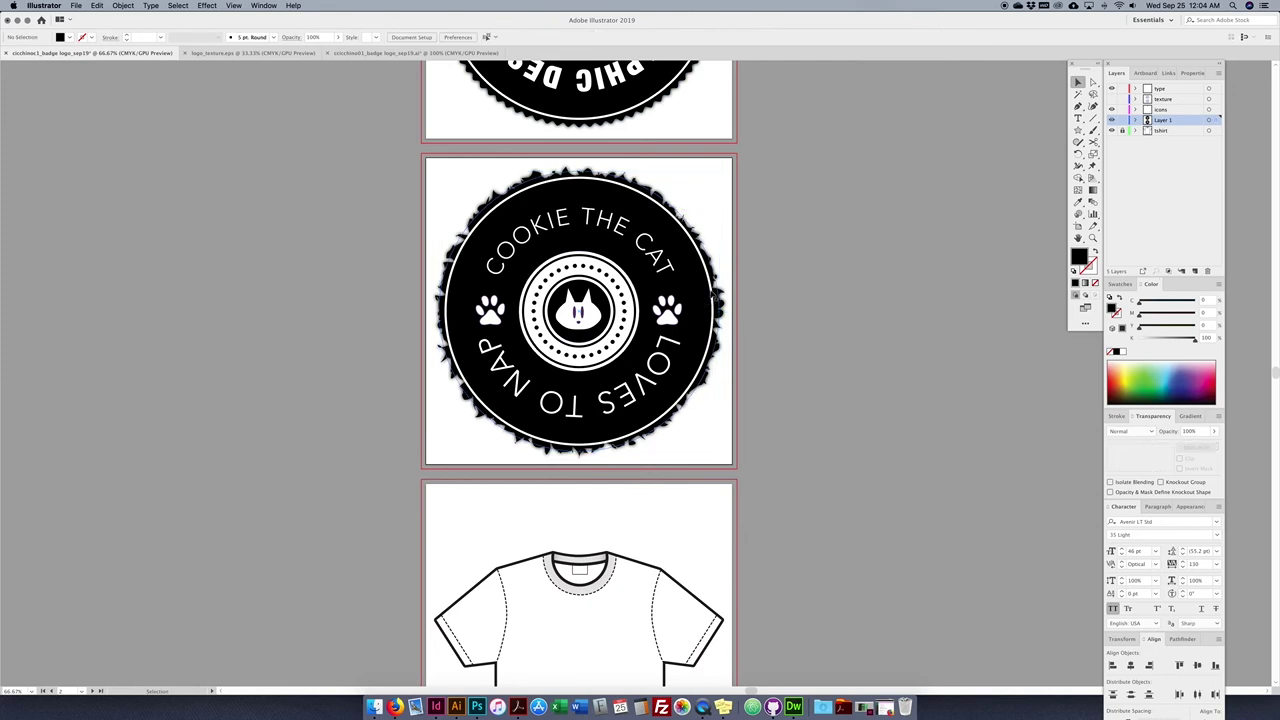
- Fill the second badge's outer circle with a white-to-black linear gradient
left_click(714, 304)
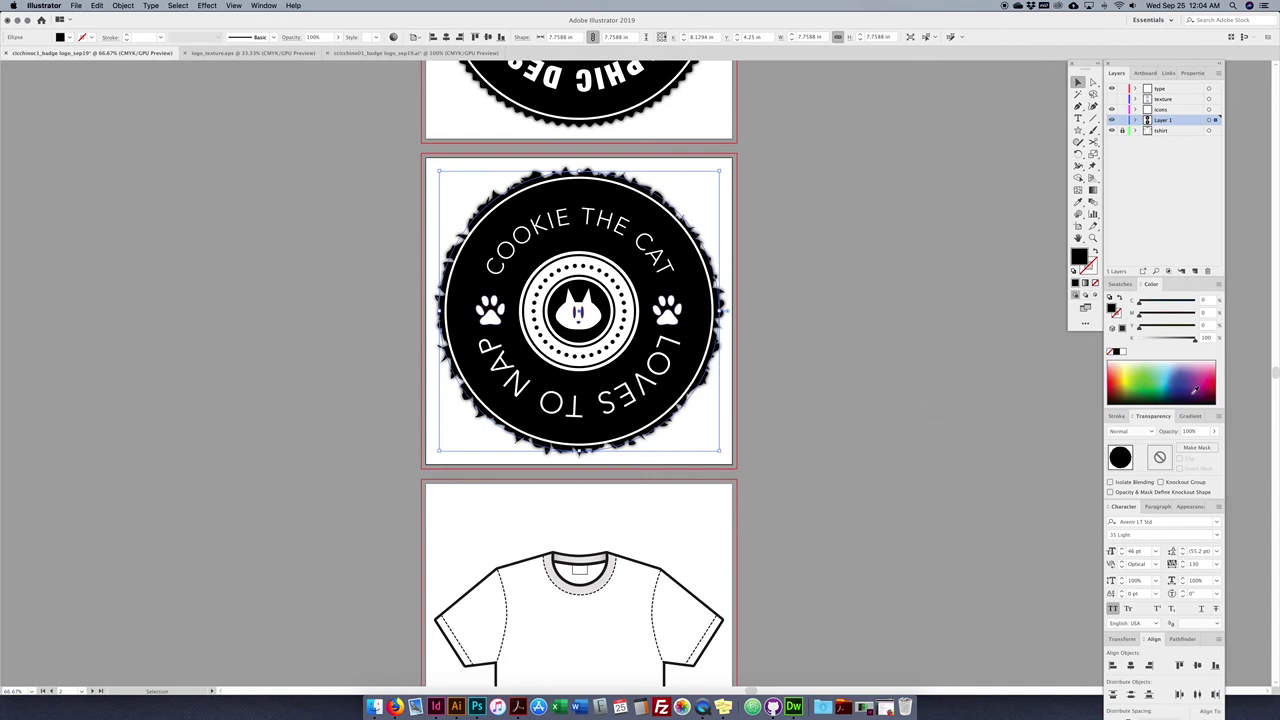
mouse_move(1155, 389)
left_mouse_down()
mouse_move(1188, 376)
mouse_move(1158, 380)
left_mouse_up()
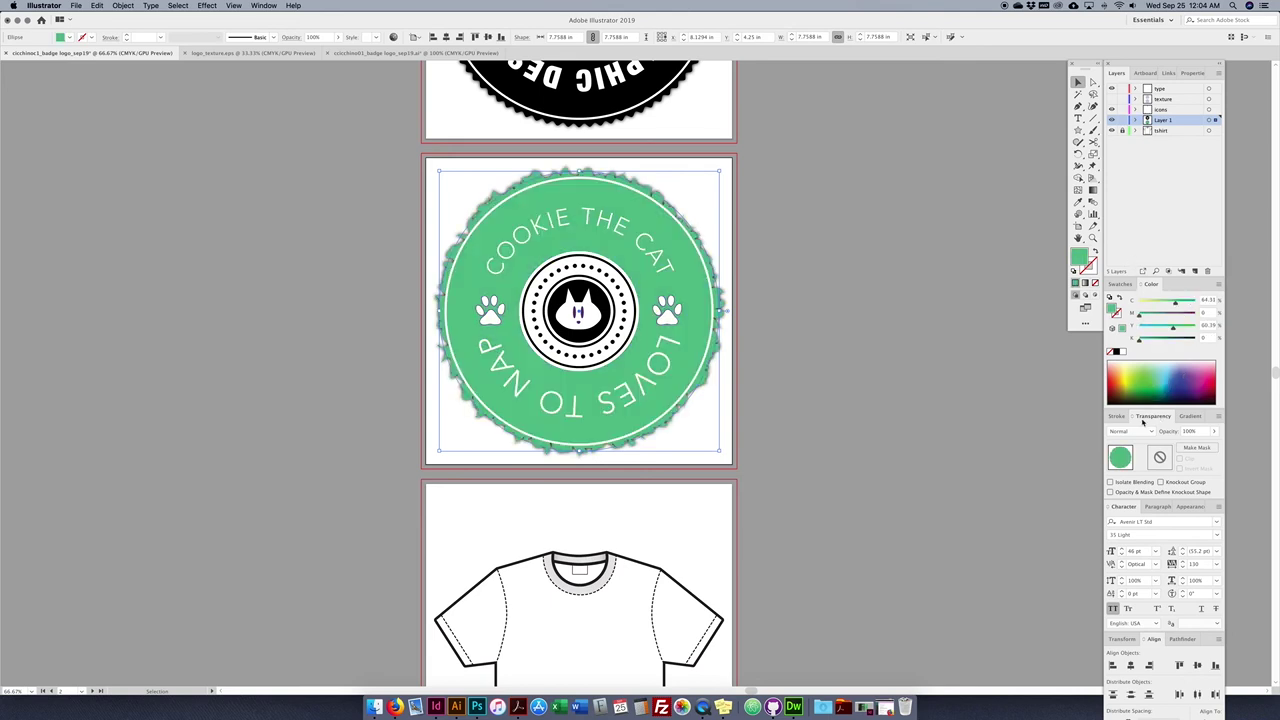
left_click(1189, 416)
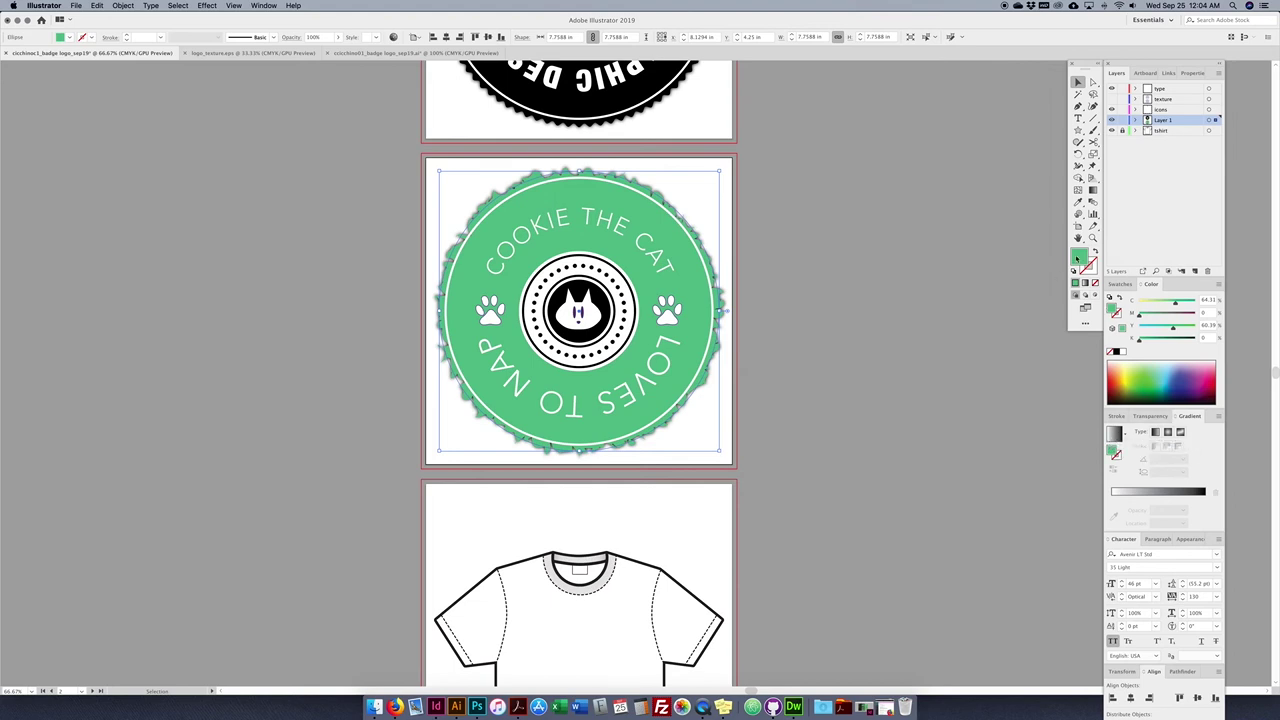
left_click(1114, 432)
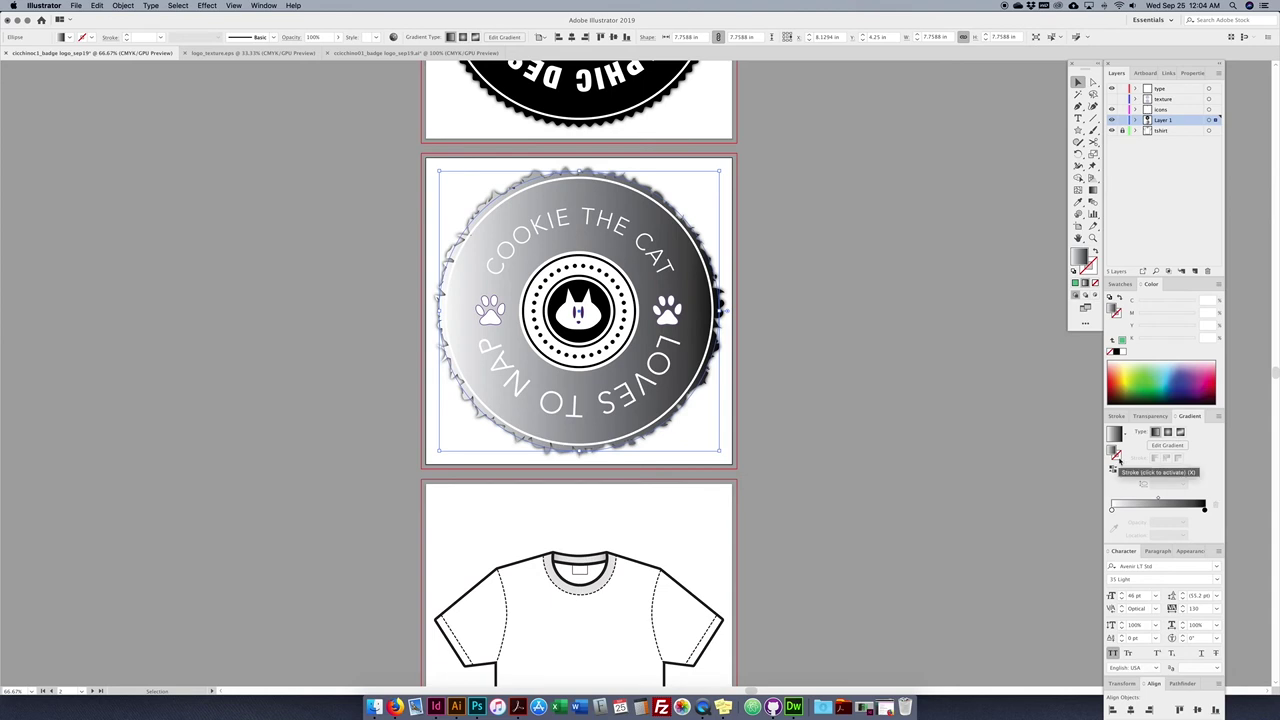
left_click(1113, 470)
left_click(1113, 470)
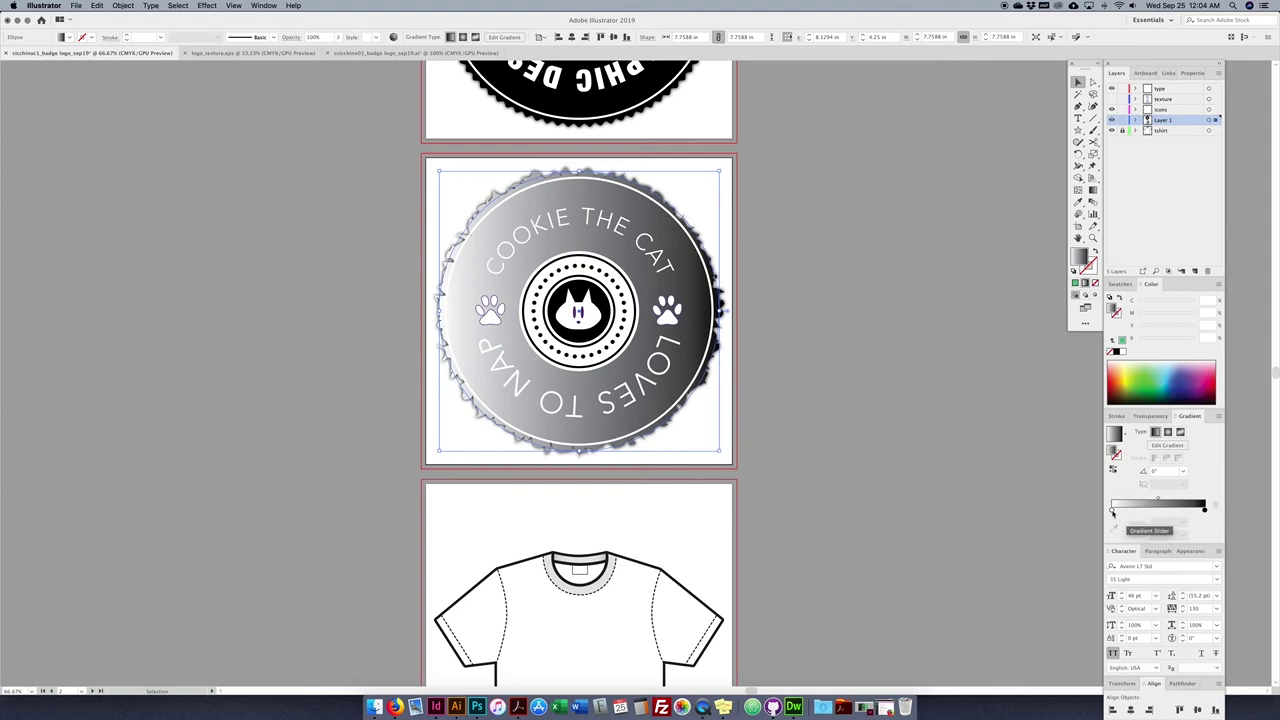
- Add three intermediate colour stops to the outer circle's gradient, at about 25%, midway and at about 78%
mouse_move(1111, 511)
left_mouse_down()
mouse_move(1172, 521)
mouse_move(1096, 510)
left_mouse_up()
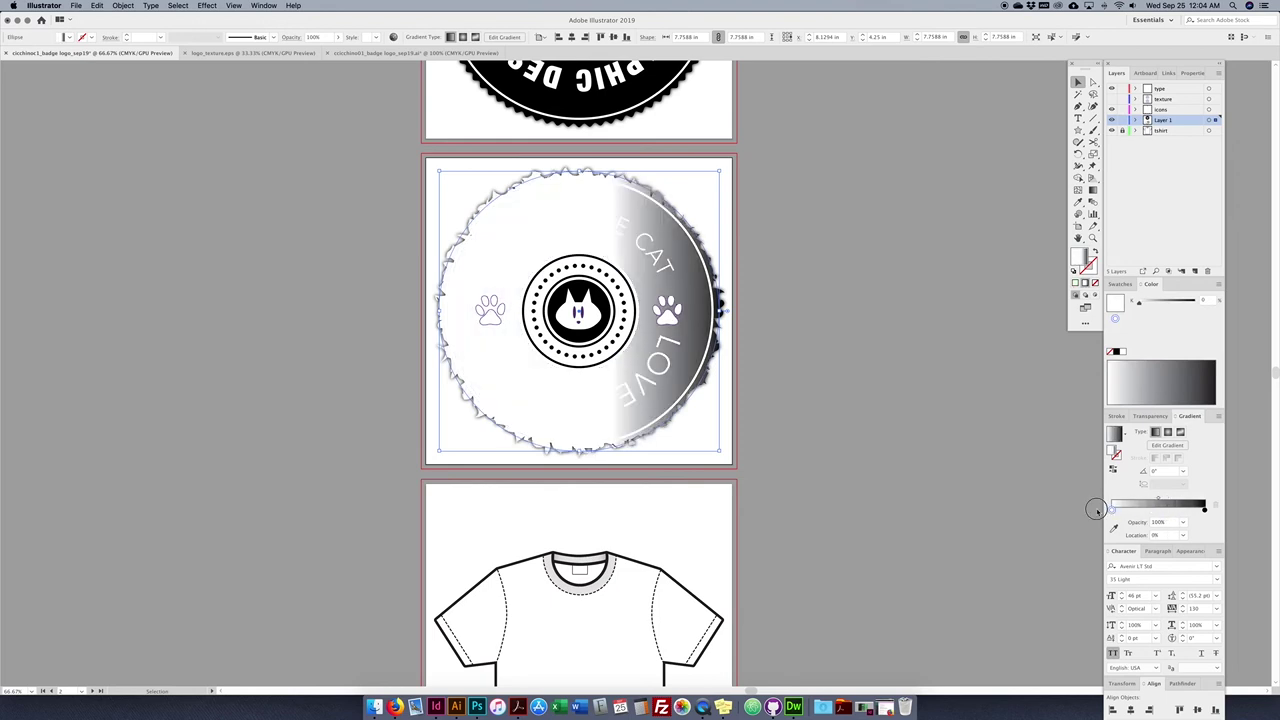
left_click_drag(1205, 511, 1135, 512)
left_click(1200, 510)
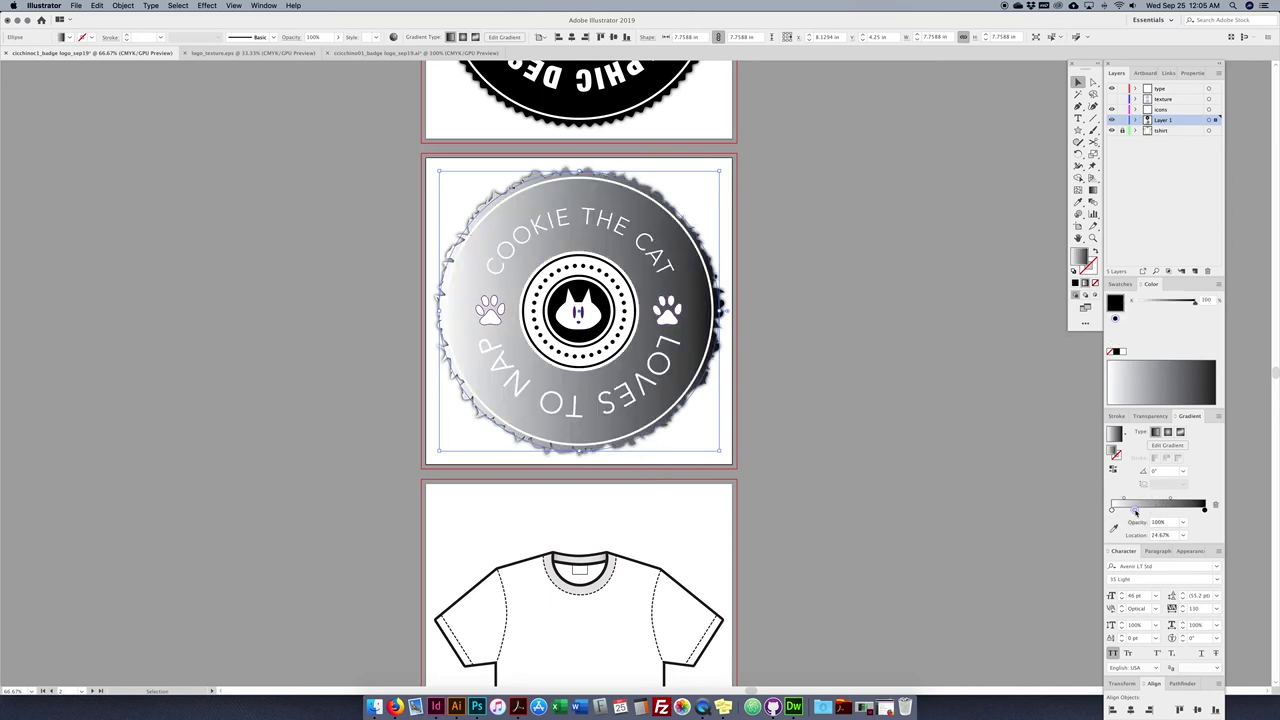
left_click(1160, 511)
left_click(1183, 511)
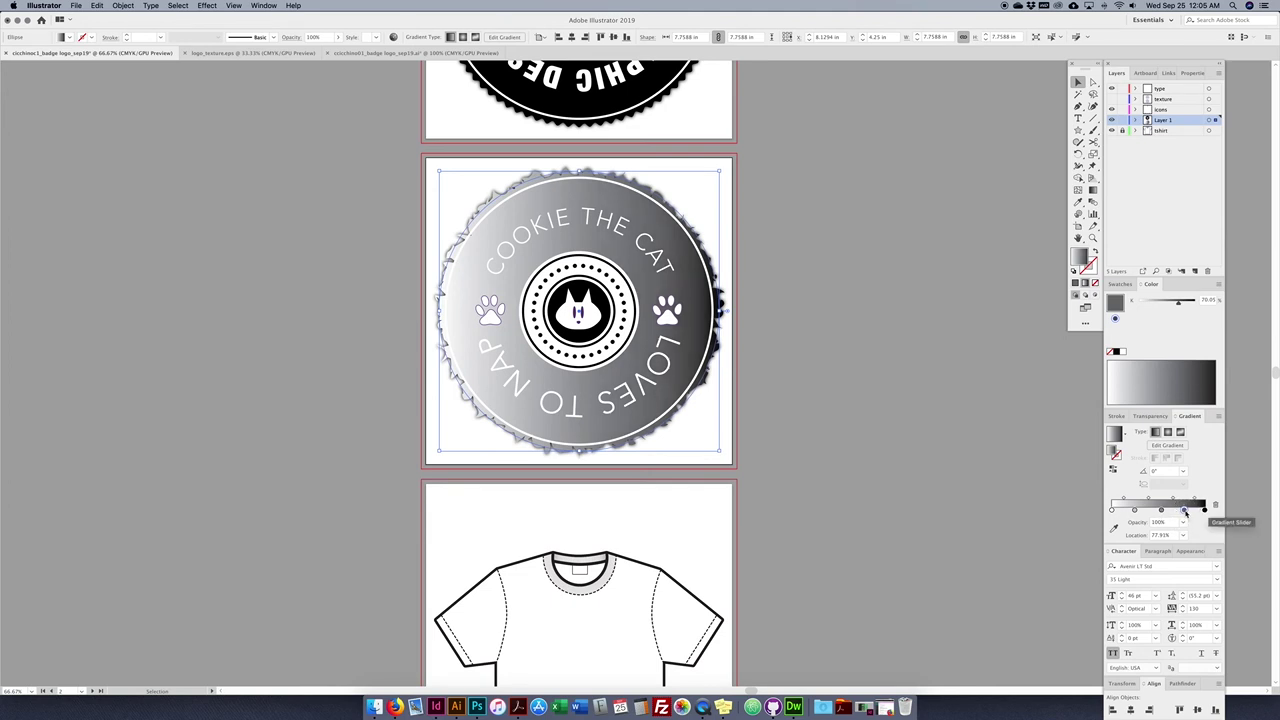
- Remove the outer circle gradient's intermediate colour stops and recolour the start stop in CMYK as purple, with 40% cyan and 70% magenta
left_click_drag(1185, 511, 1120, 534)
left_click(1112, 510)
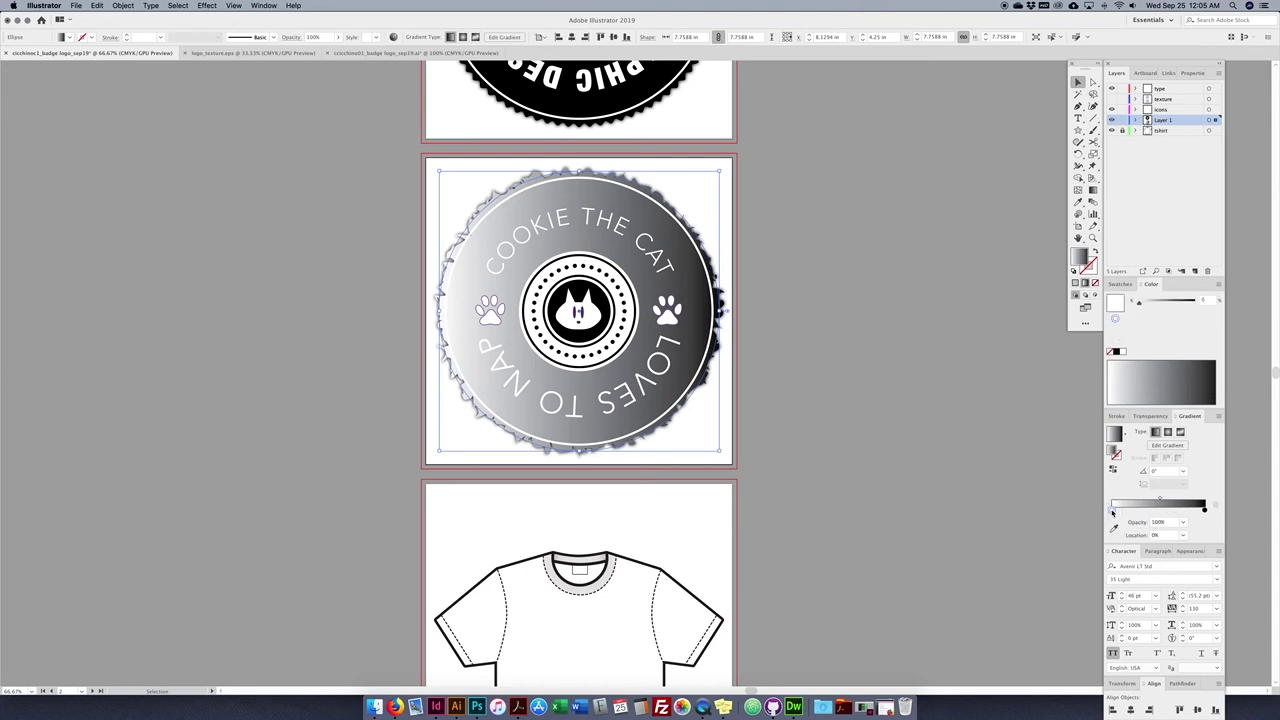
double_click(1112, 510)
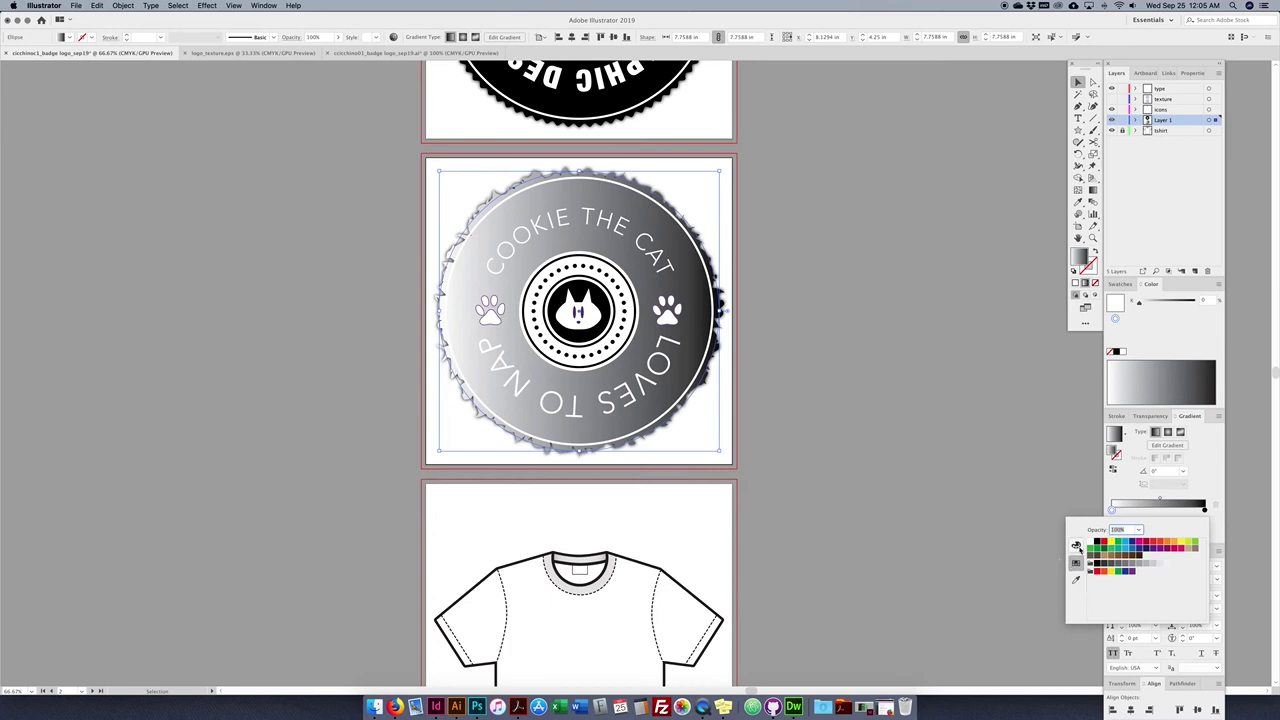
left_click(1076, 545)
left_click(1204, 521)
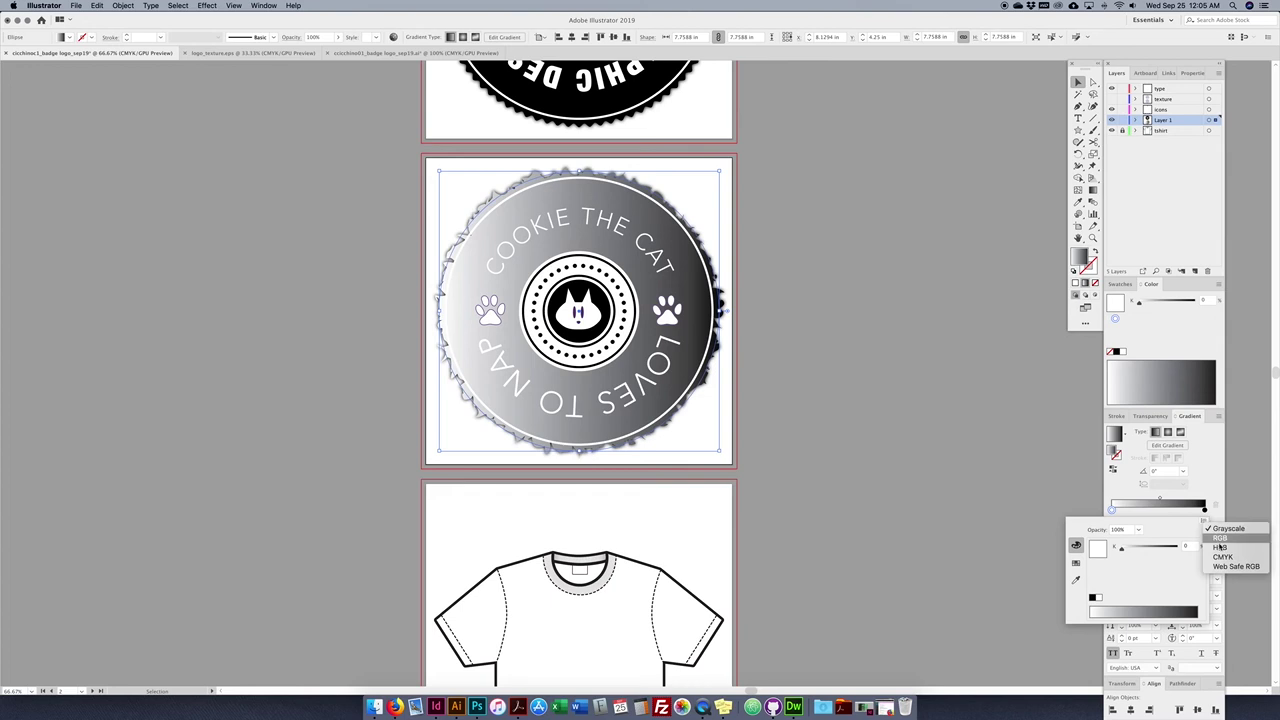
left_click(1223, 556)
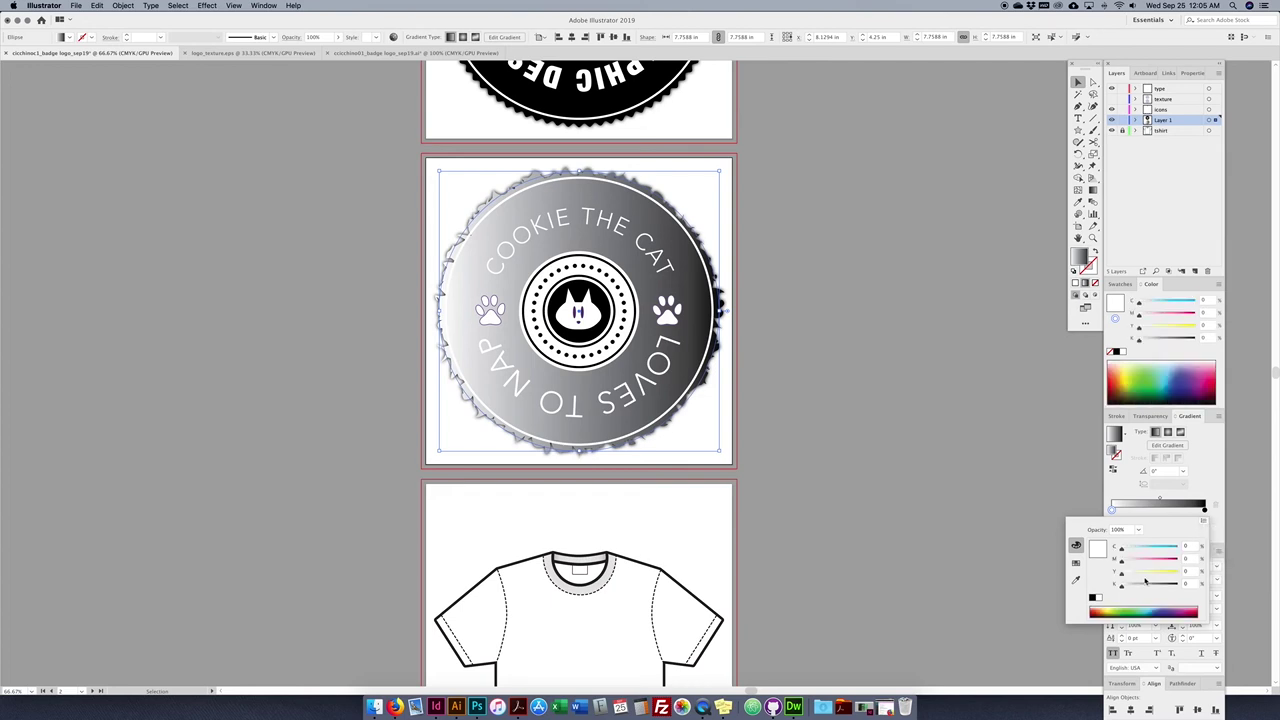
mouse_move(1121, 559)
left_mouse_down()
mouse_move(1160, 558)
mouse_move(1144, 549)
left_mouse_up()
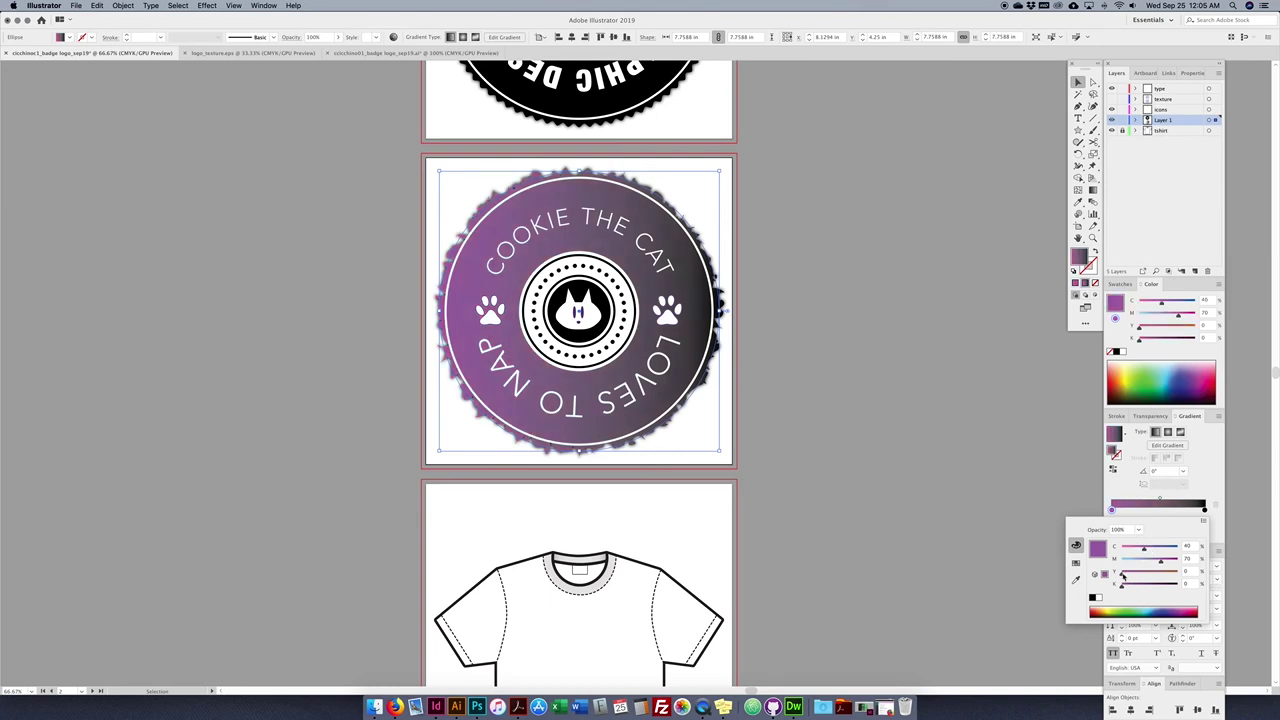
- Recolour the gradient's black end stop in CMYK as blue, about 81% cyan, 29% magenta and 12% yellow
left_click(1204, 511)
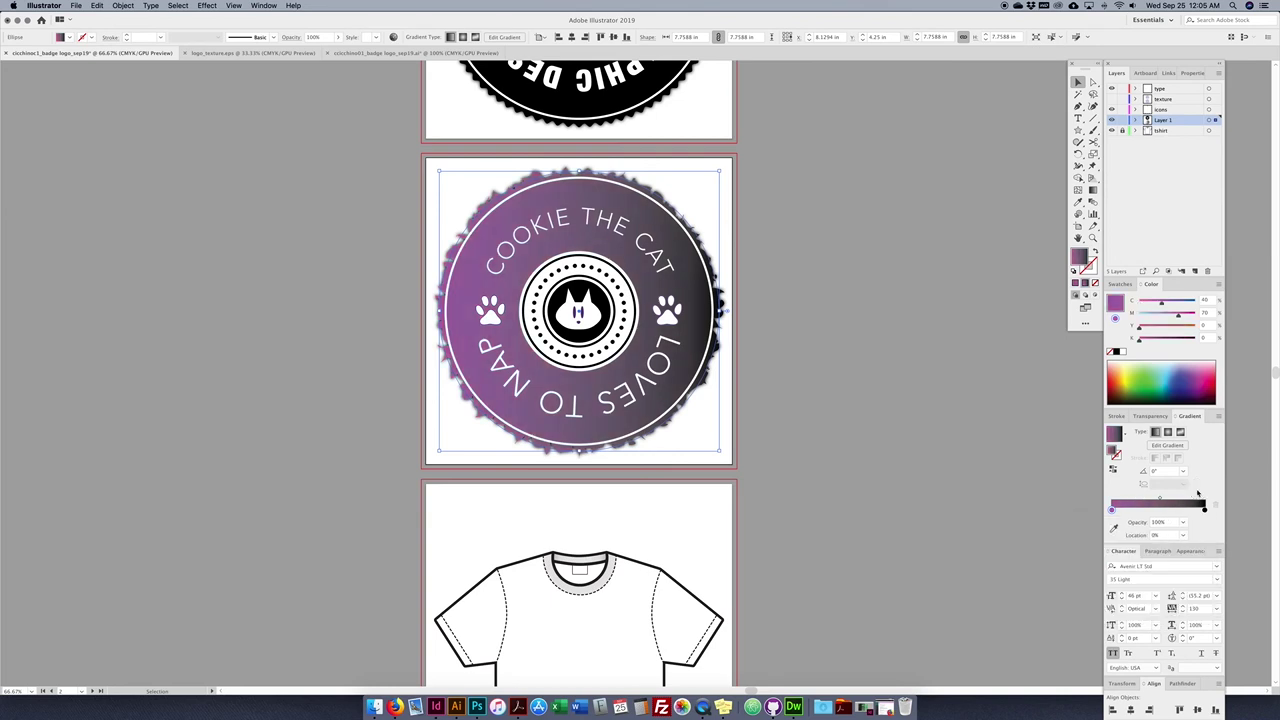
left_click(1204, 510)
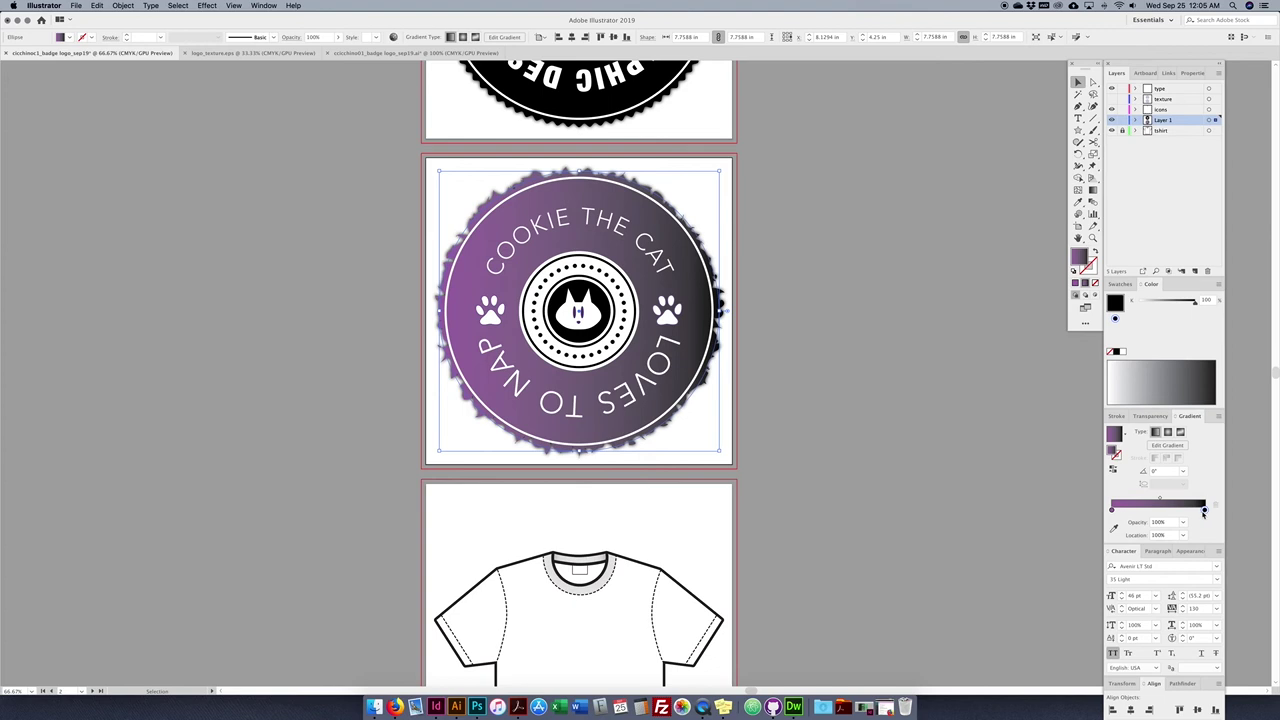
double_click(1204, 510)
left_click(1203, 522)
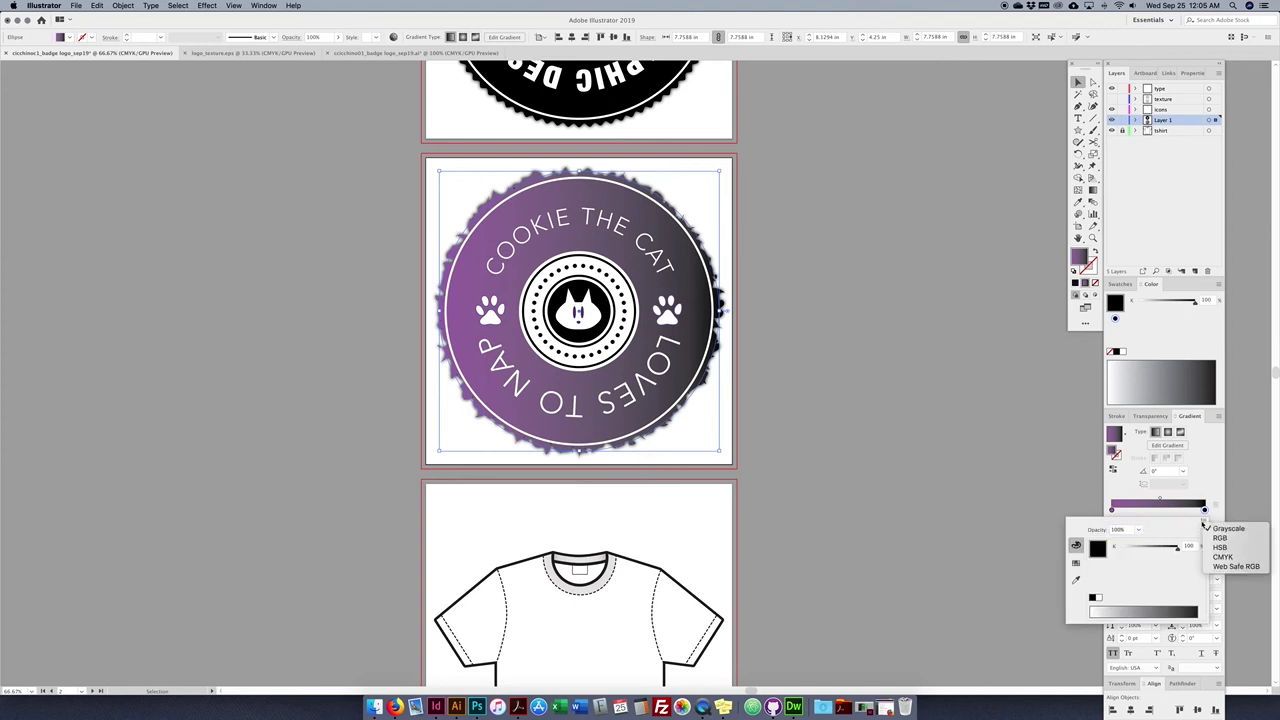
left_click(1213, 558)
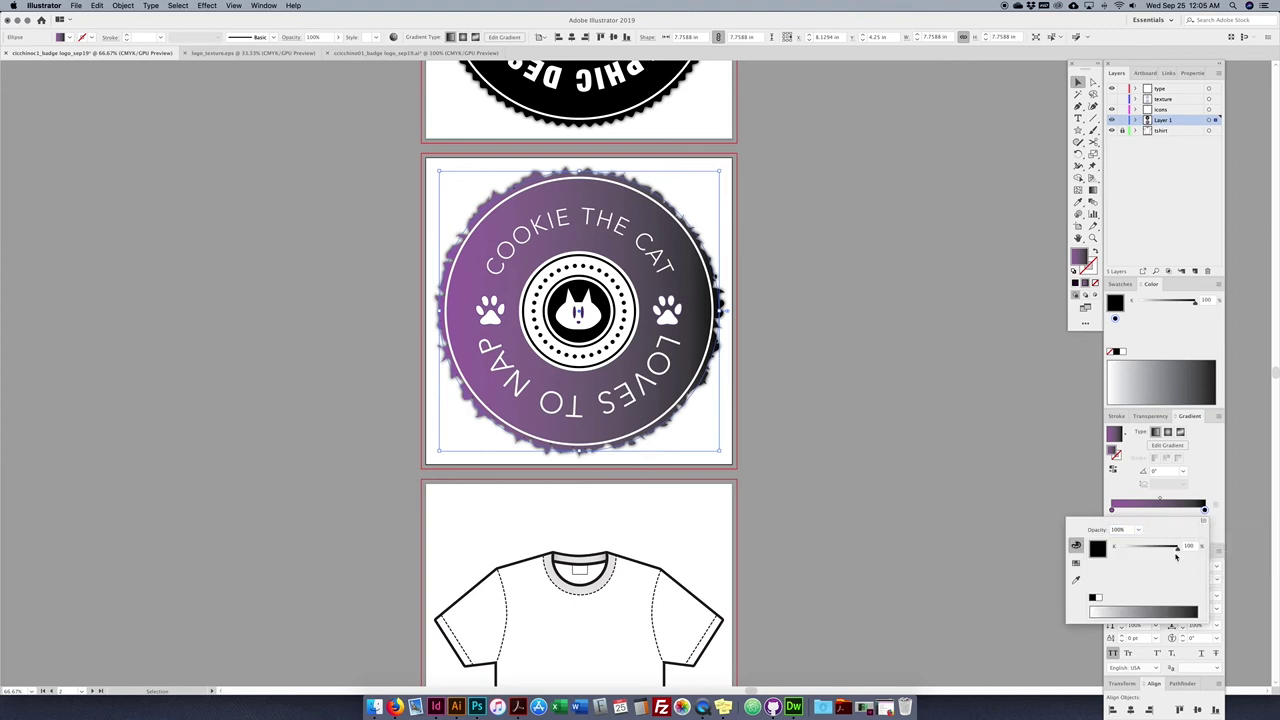
left_click(1154, 606)
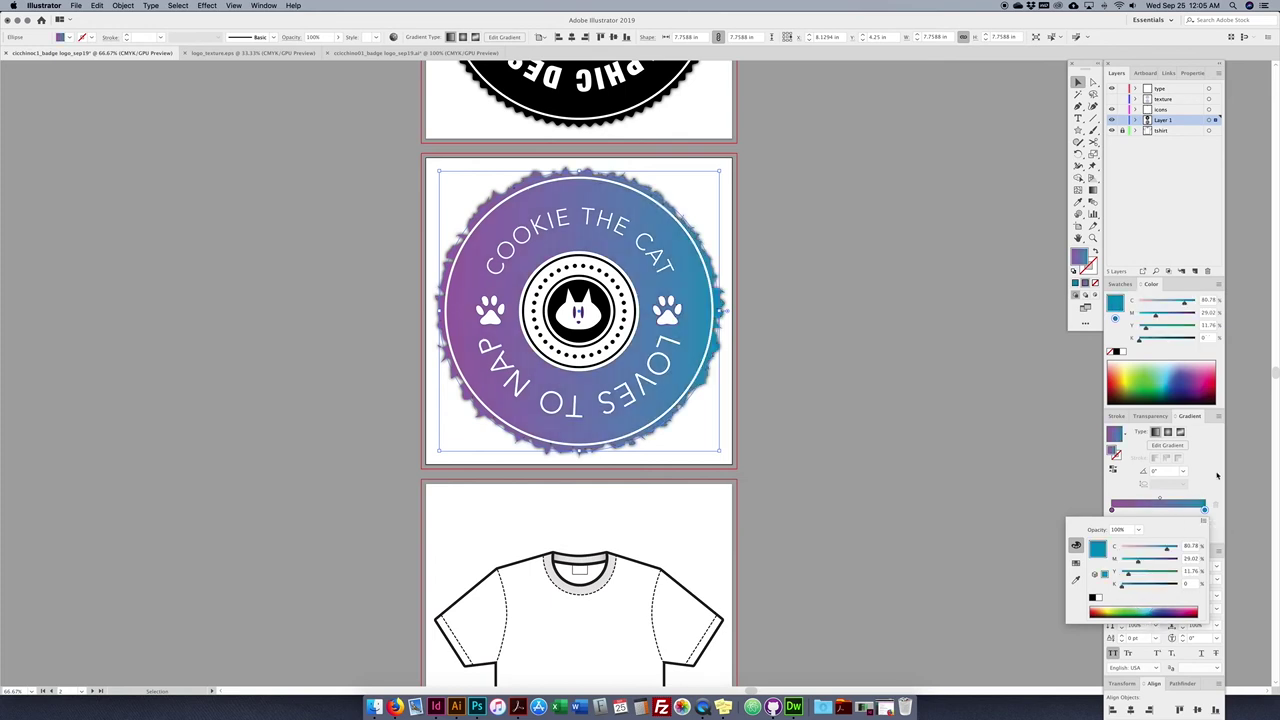
left_click(1189, 490)
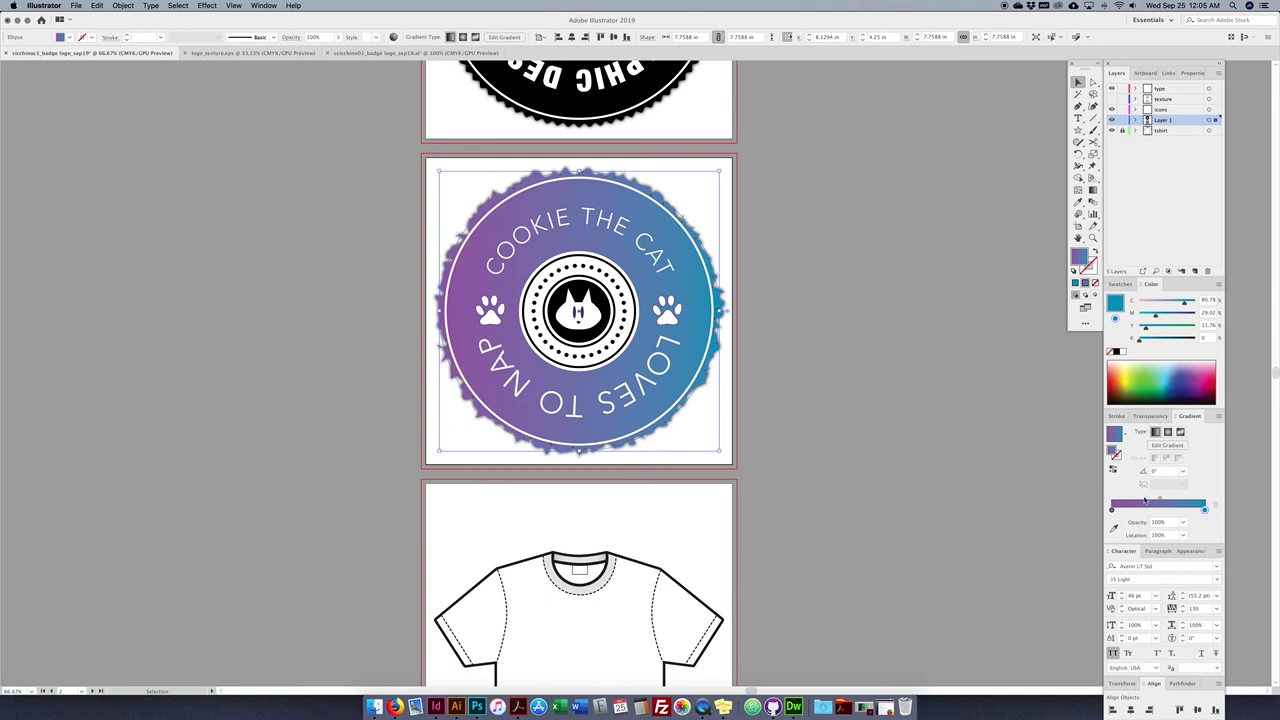
- Make the outer circle's gradient radial with its midpoint at about 72%, and undo a trial reversal of the gradient
left_click(1167, 431)
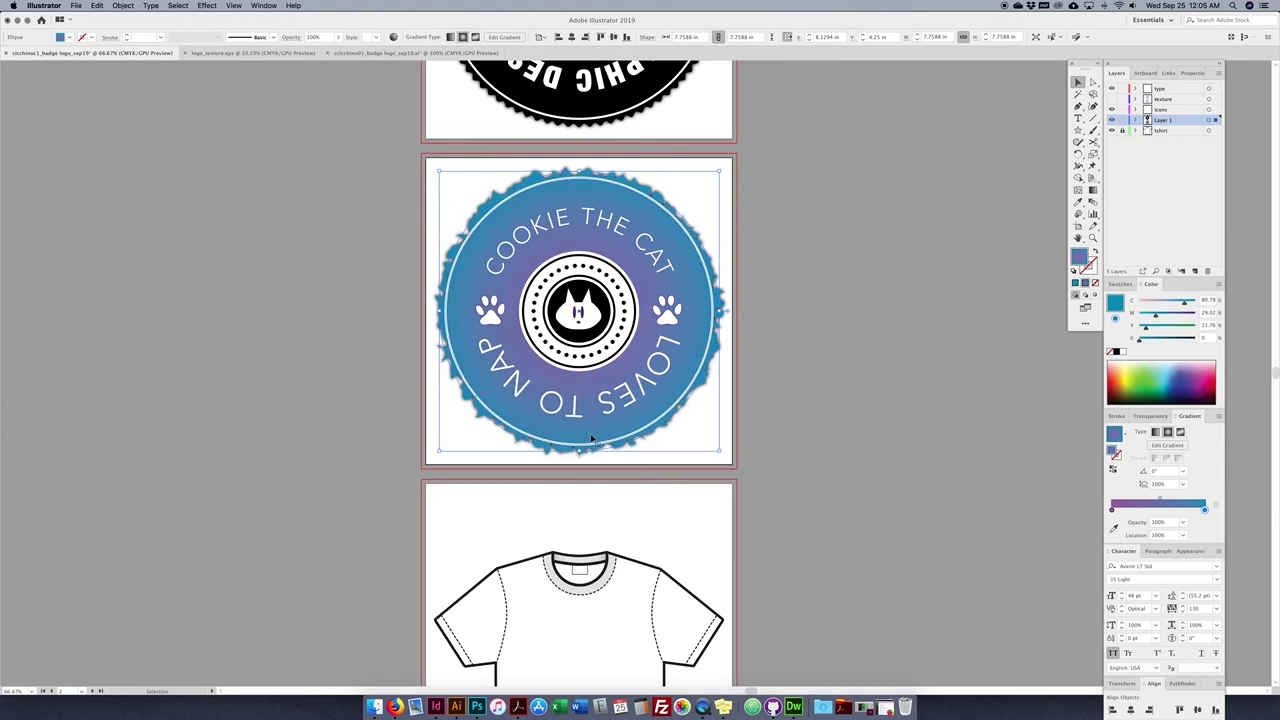
left_click_drag(1160, 500, 1178, 500)
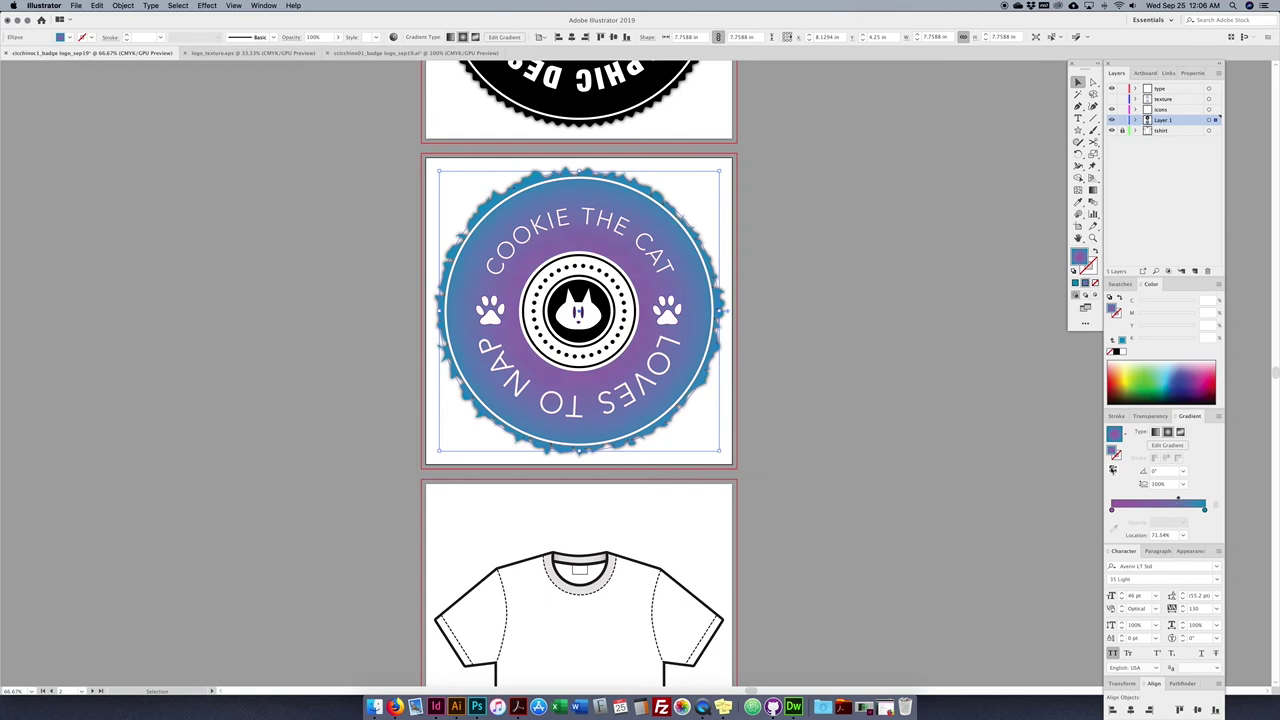
left_click(1113, 471)
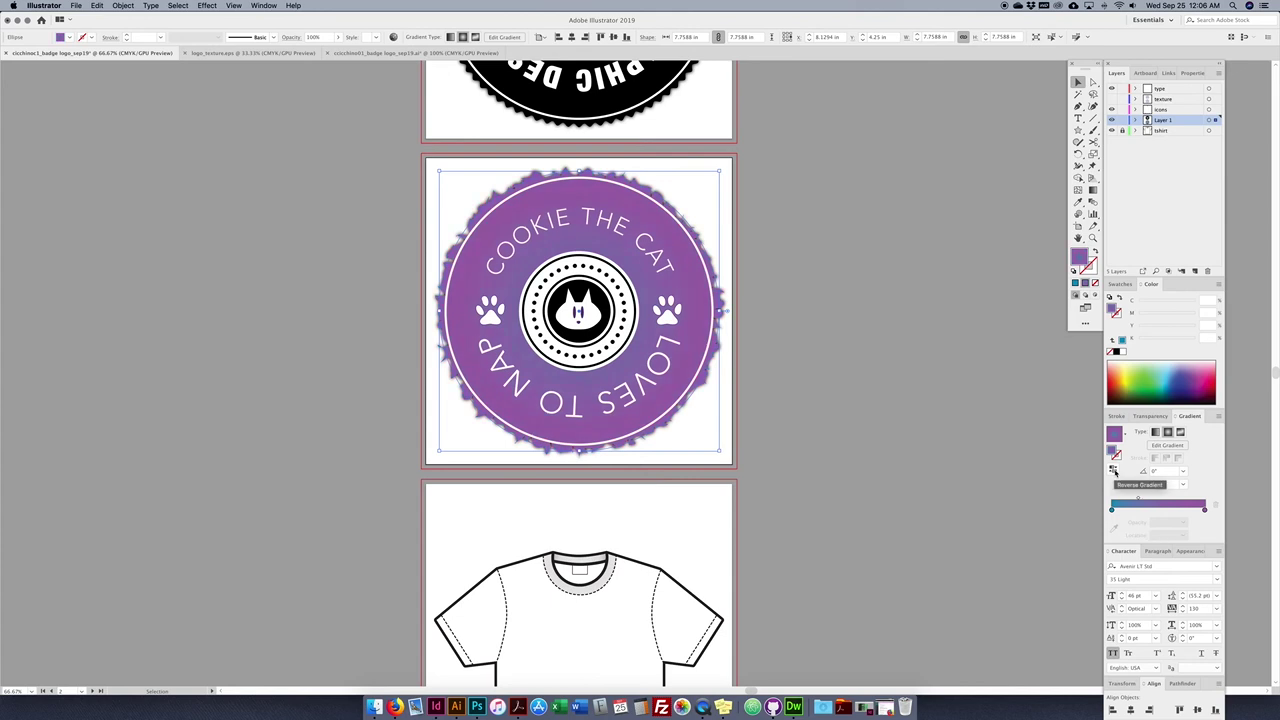
key("super+z")
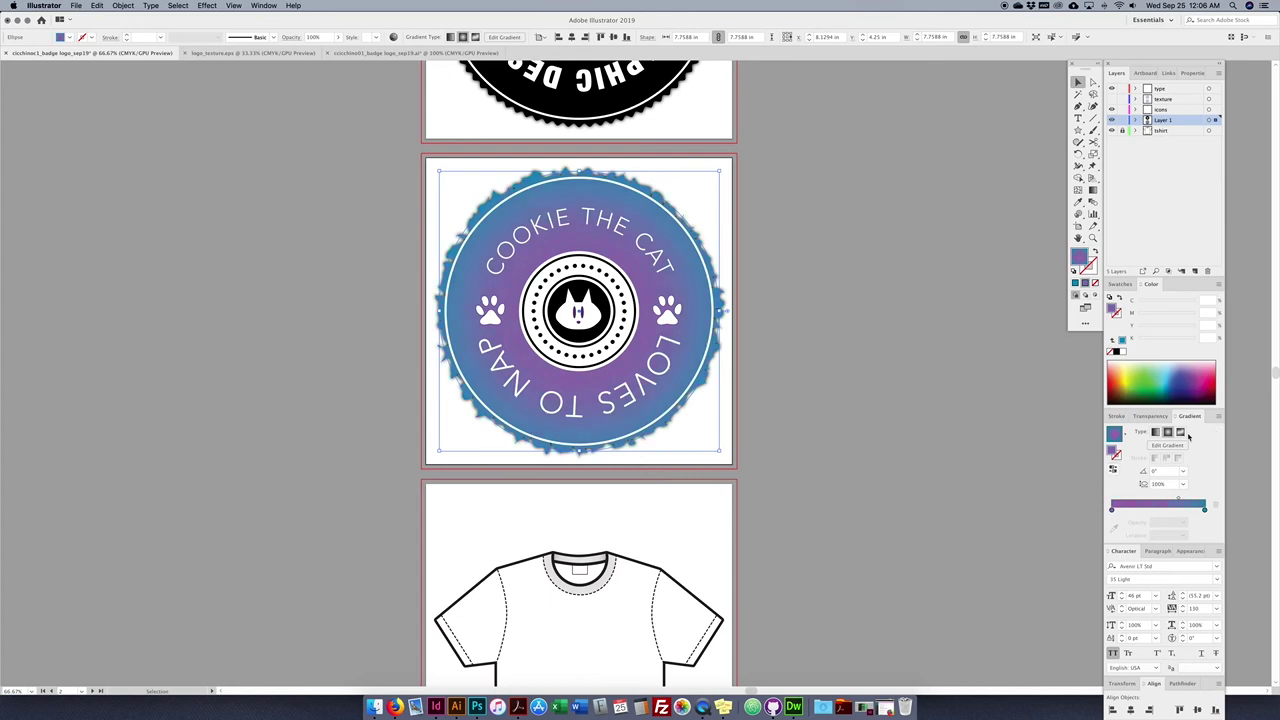
- Duplicate the badge's outer circle beside the artboard and give the copy a freeform gradient
left_click_drag(722, 290, 1034, 295)
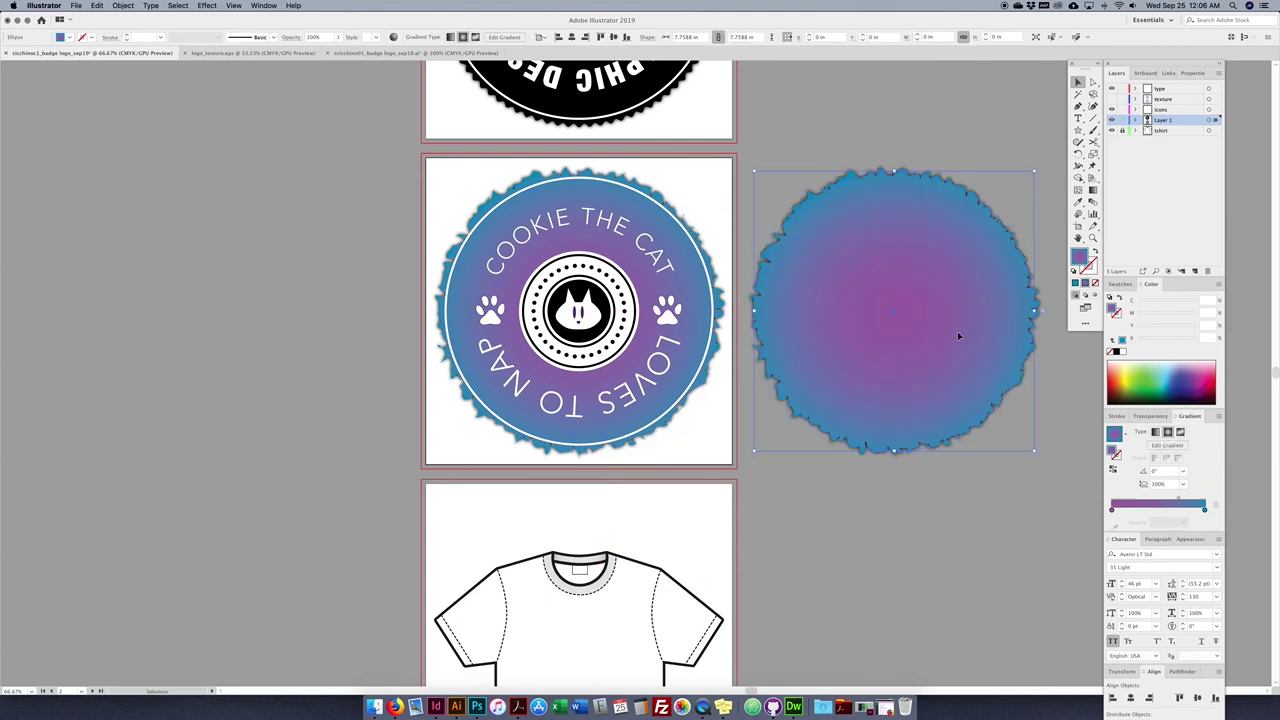
scroll(957, 334, "right", 5)
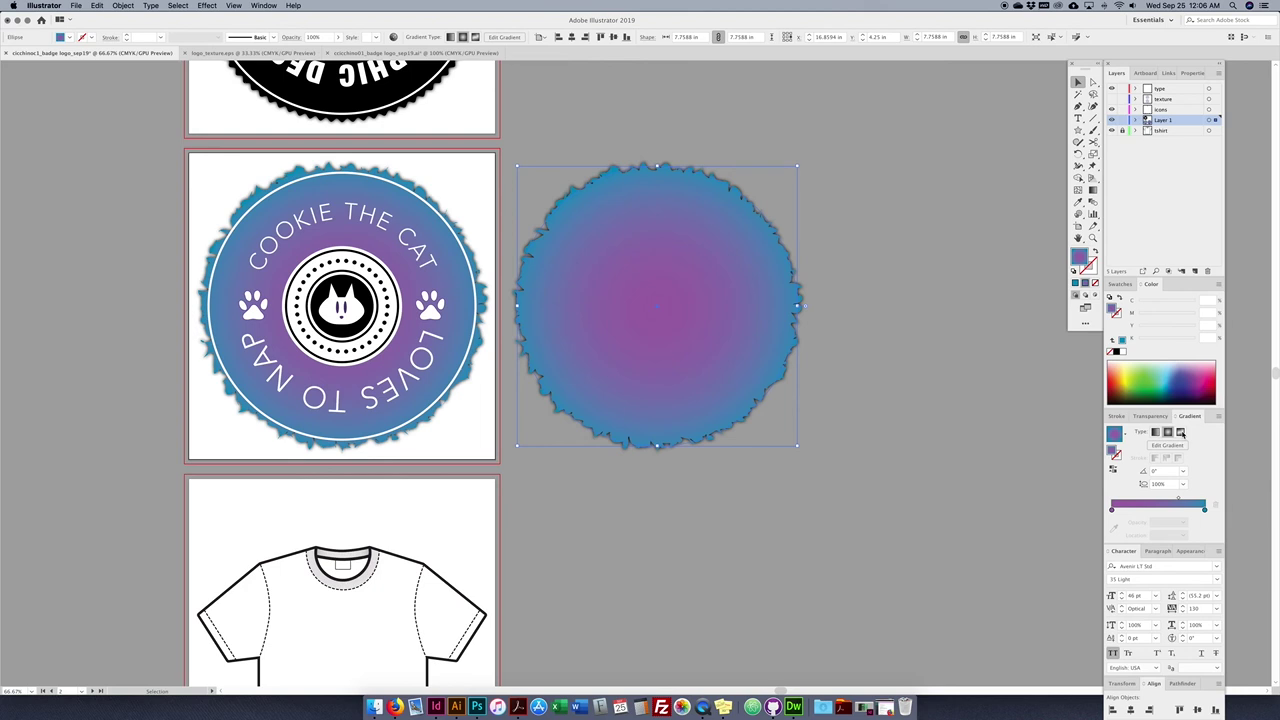
left_click(1181, 432)
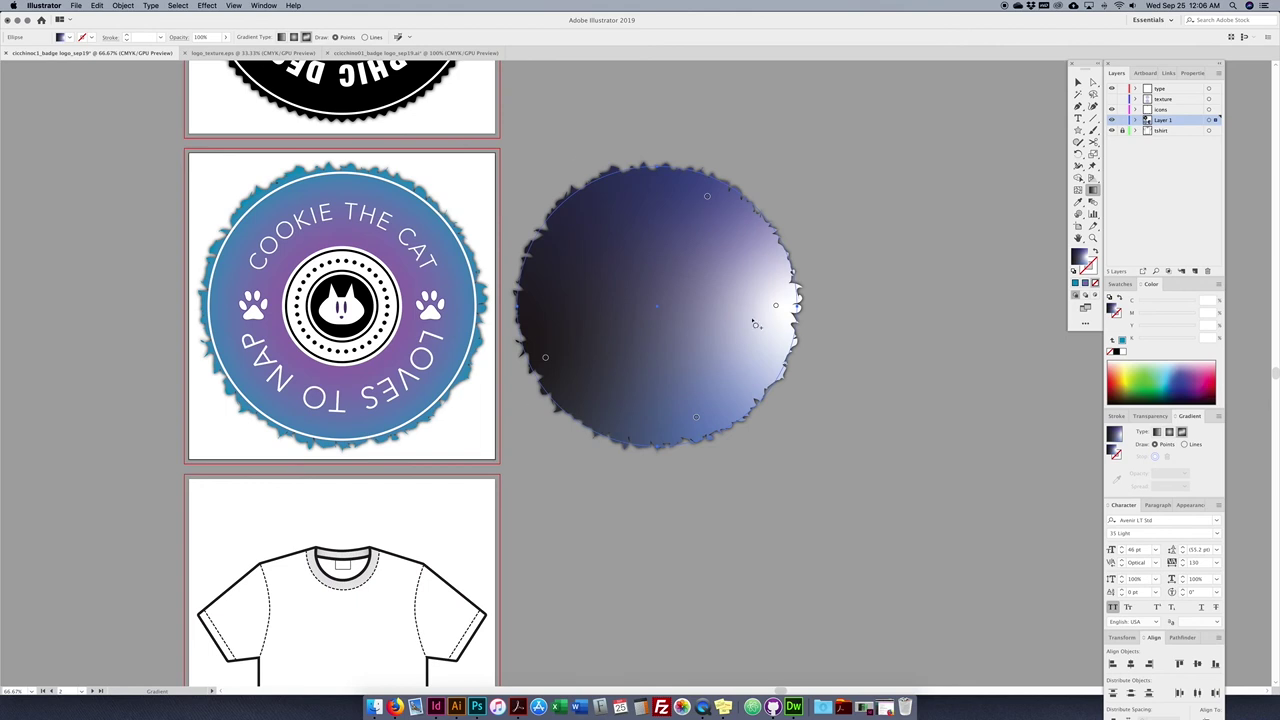
- Recolour the copied circle's upper freeform colour point as pink by setting its cyan to 21%
left_click(707, 197)
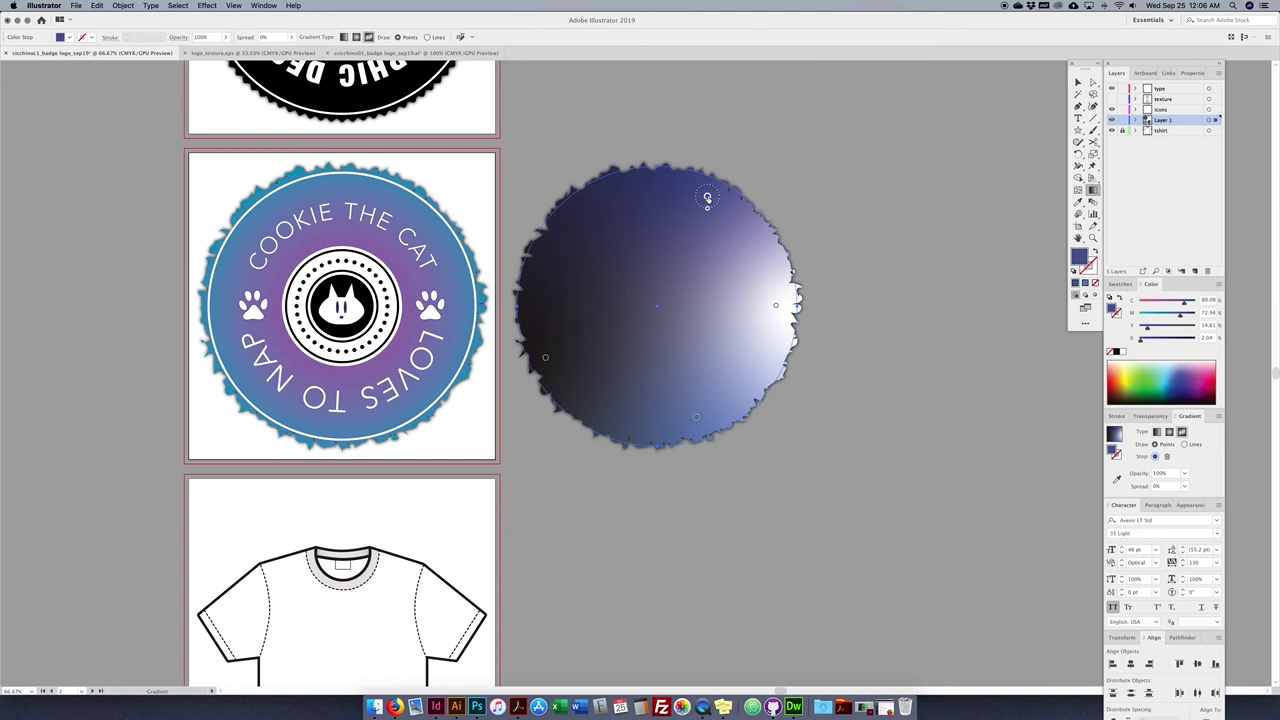
double_click(707, 197)
left_click_drag(669, 233, 632, 232)
left_click(638, 233)
left_click(637, 234)
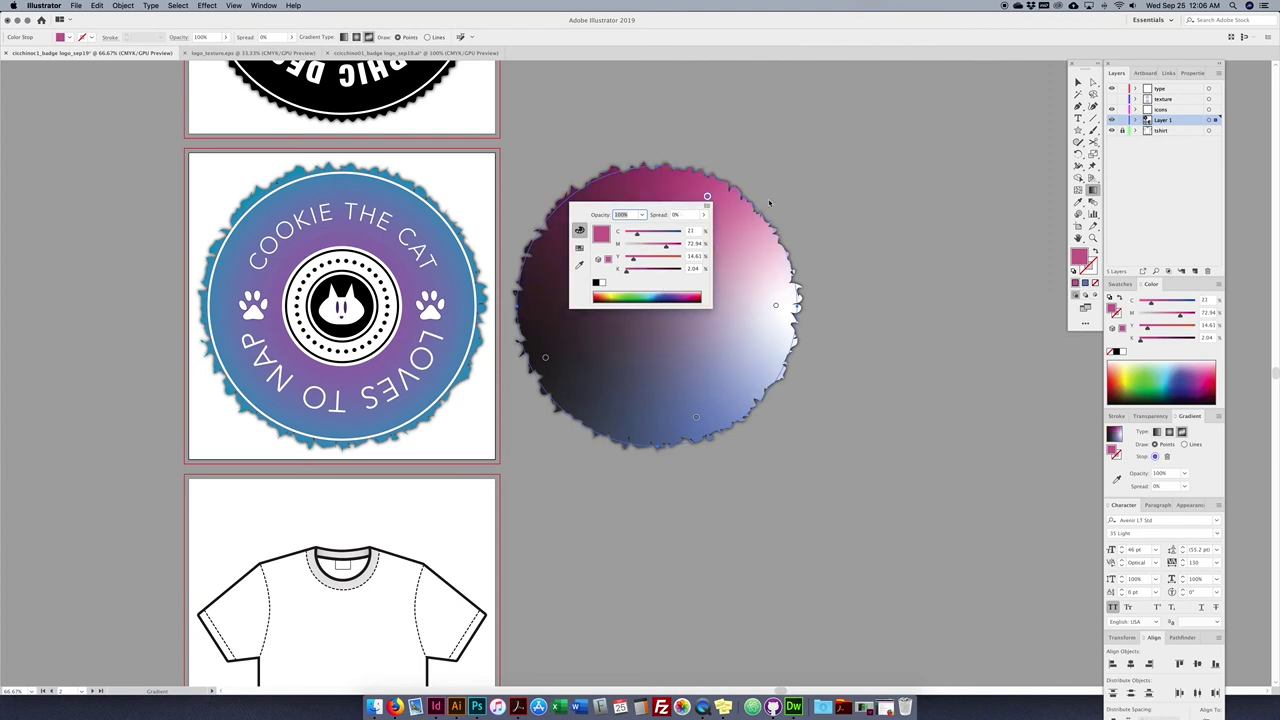
left_click(761, 347)
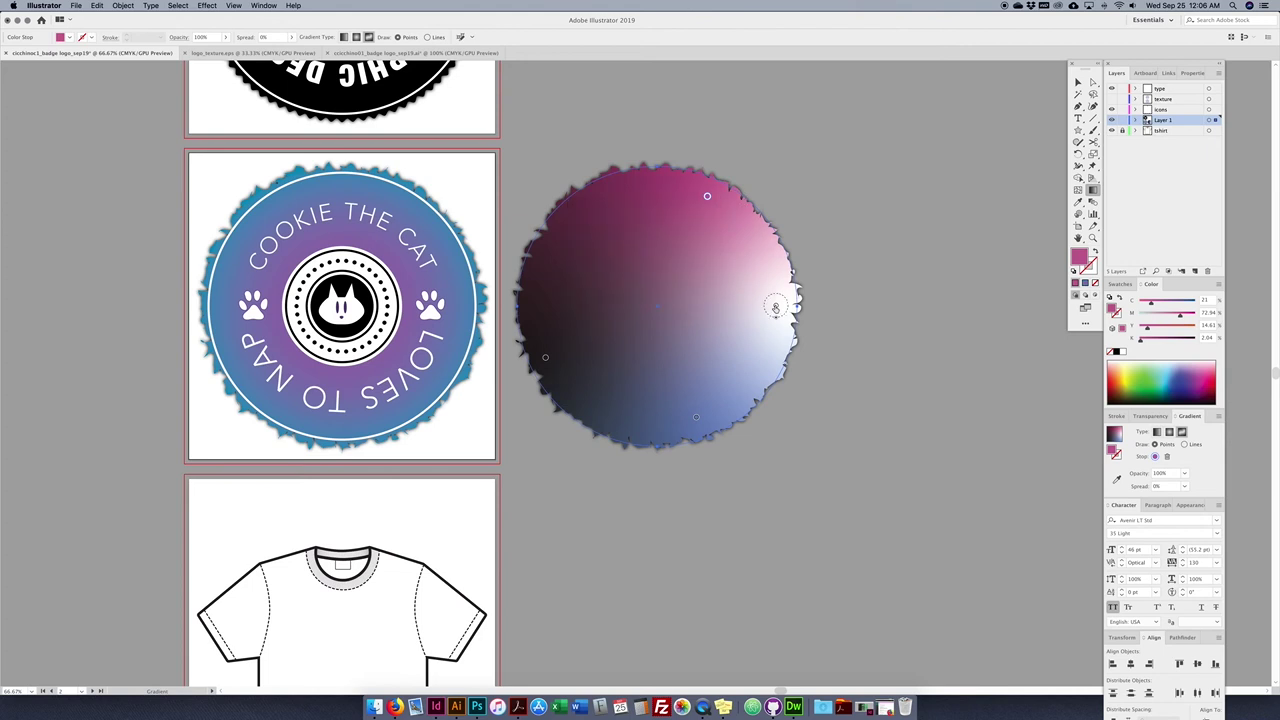
- Recolour the copied circle's white freeform colour point as light blue with 62% cyan
left_click(775, 307)
double_click(775, 307)
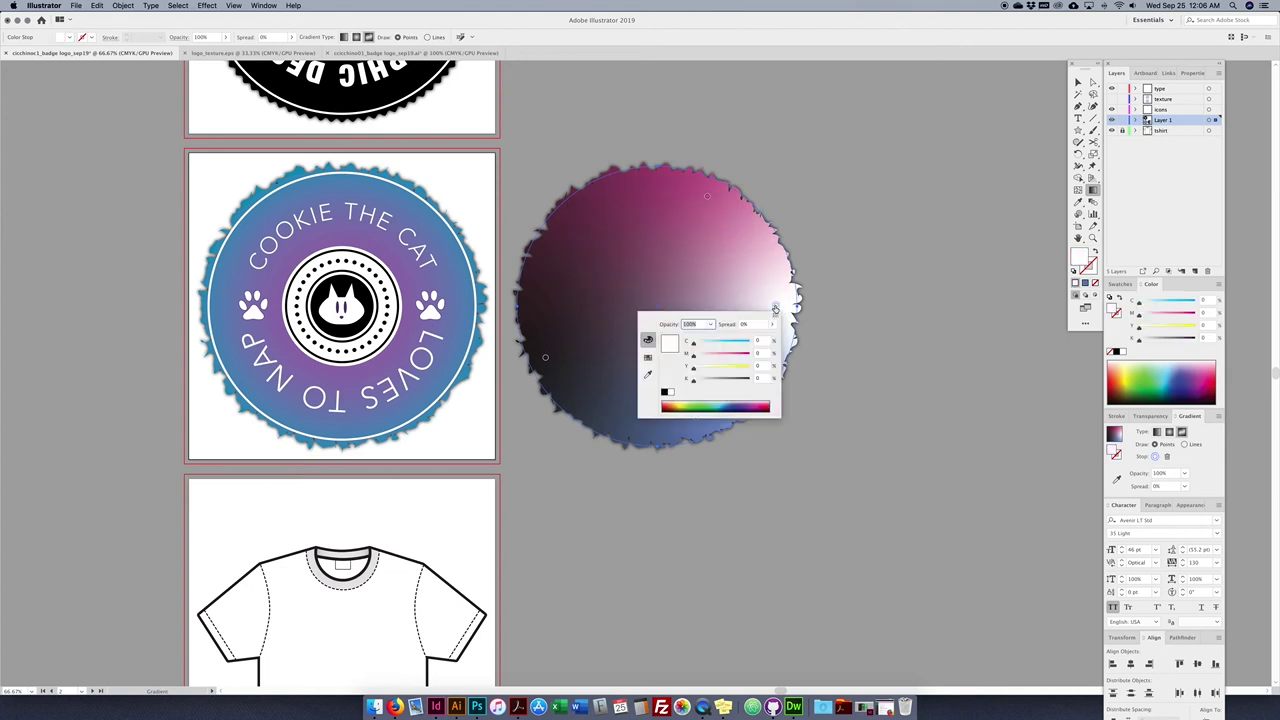
left_click(731, 345)
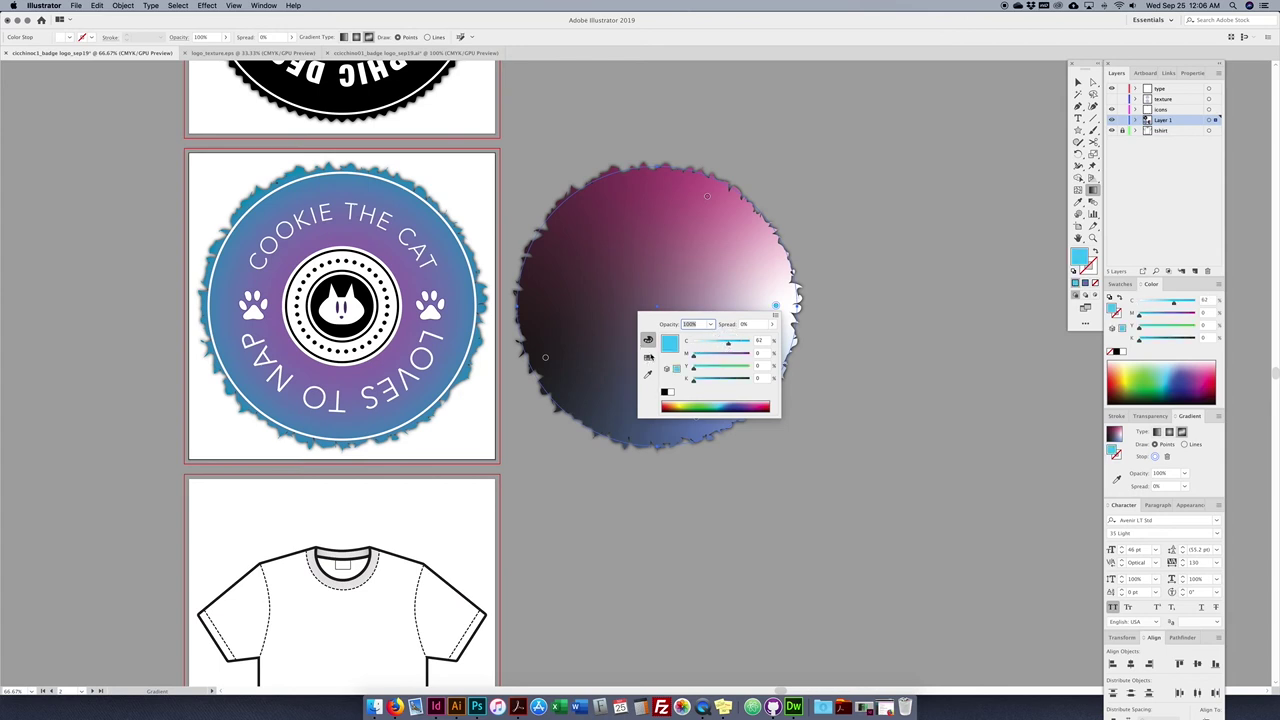
left_click(648, 360)
left_click(837, 311)
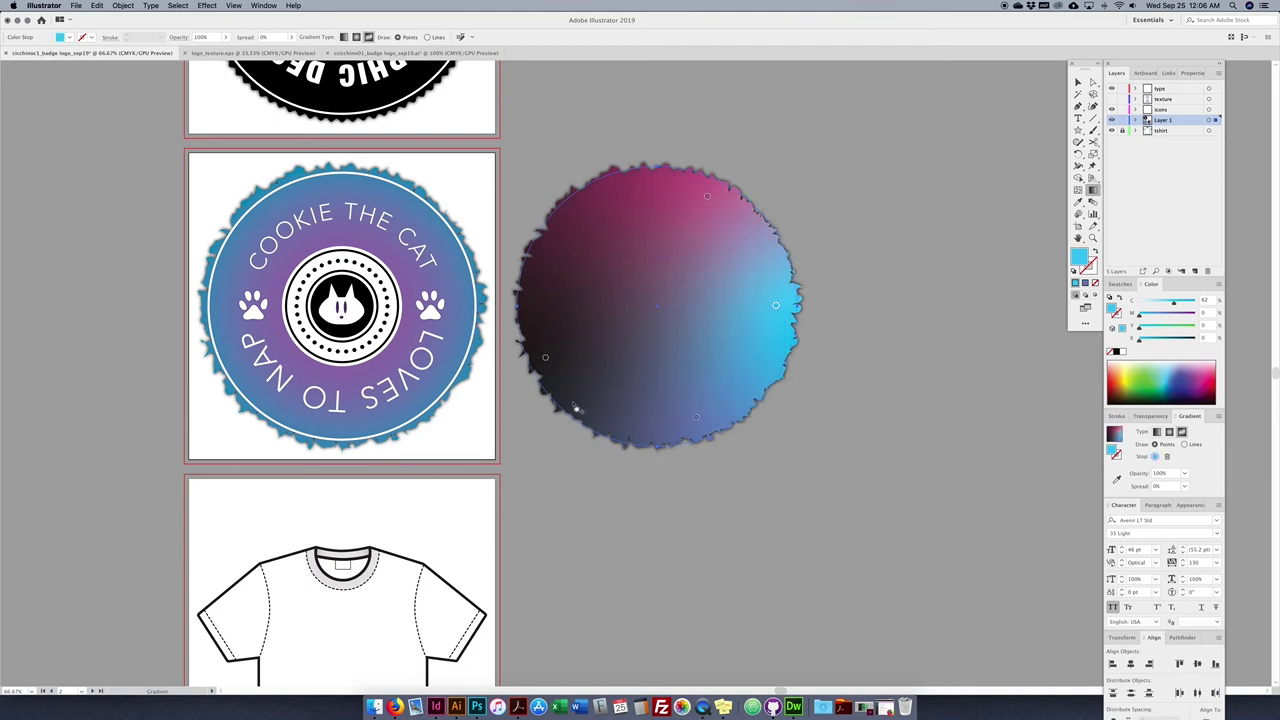
- Move the copied circle's black colour point inward and expand the pink point's spread to 100%
left_click(545, 359)
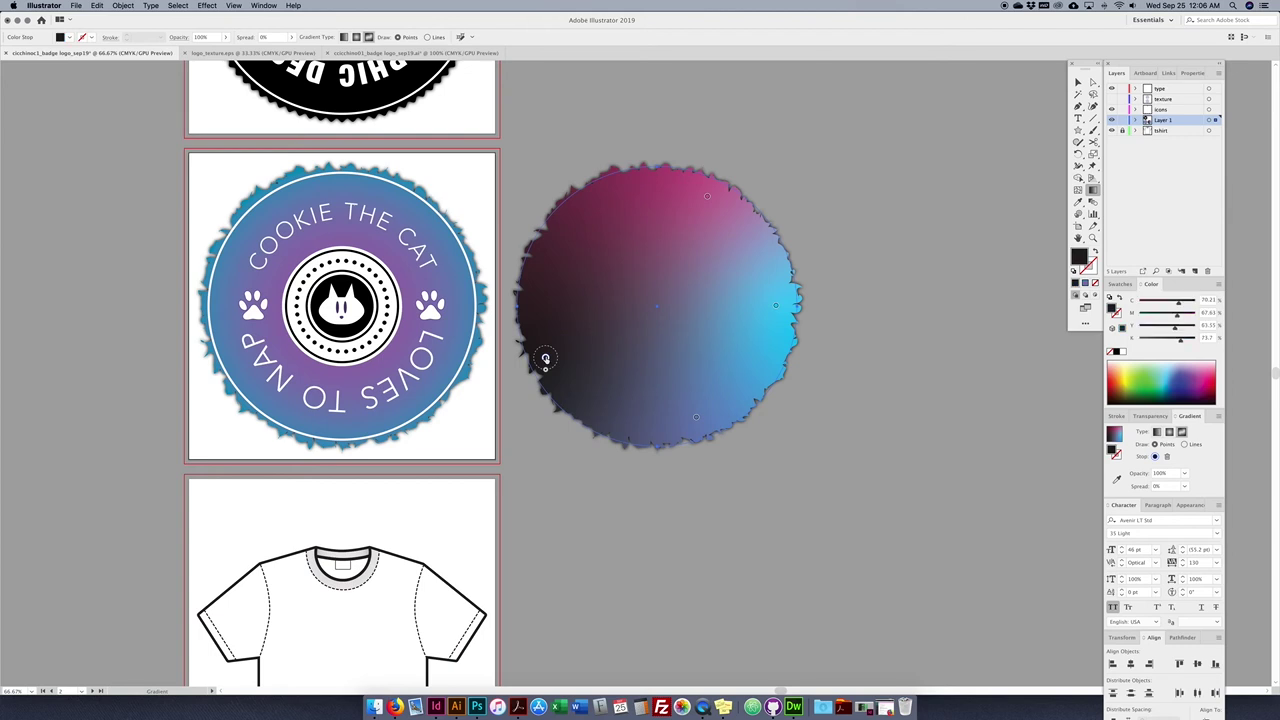
left_click_drag(545, 357, 601, 329)
left_click(706, 205)
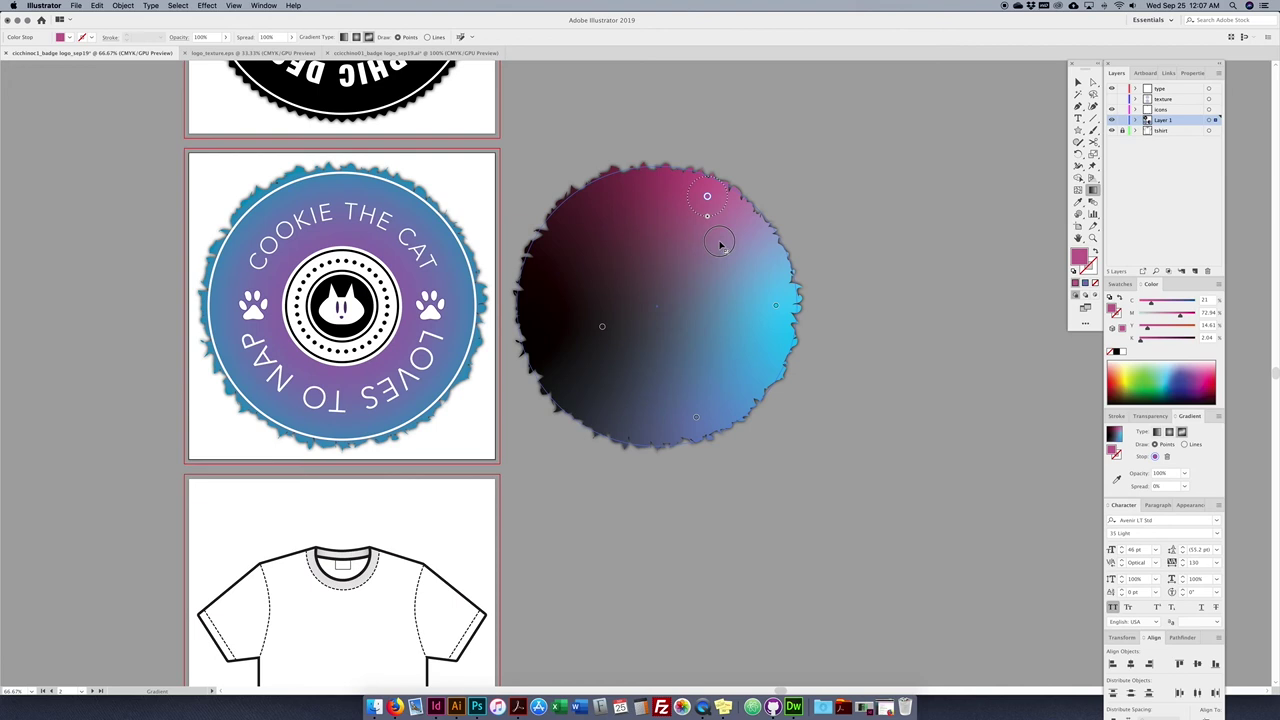
left_click(721, 248)
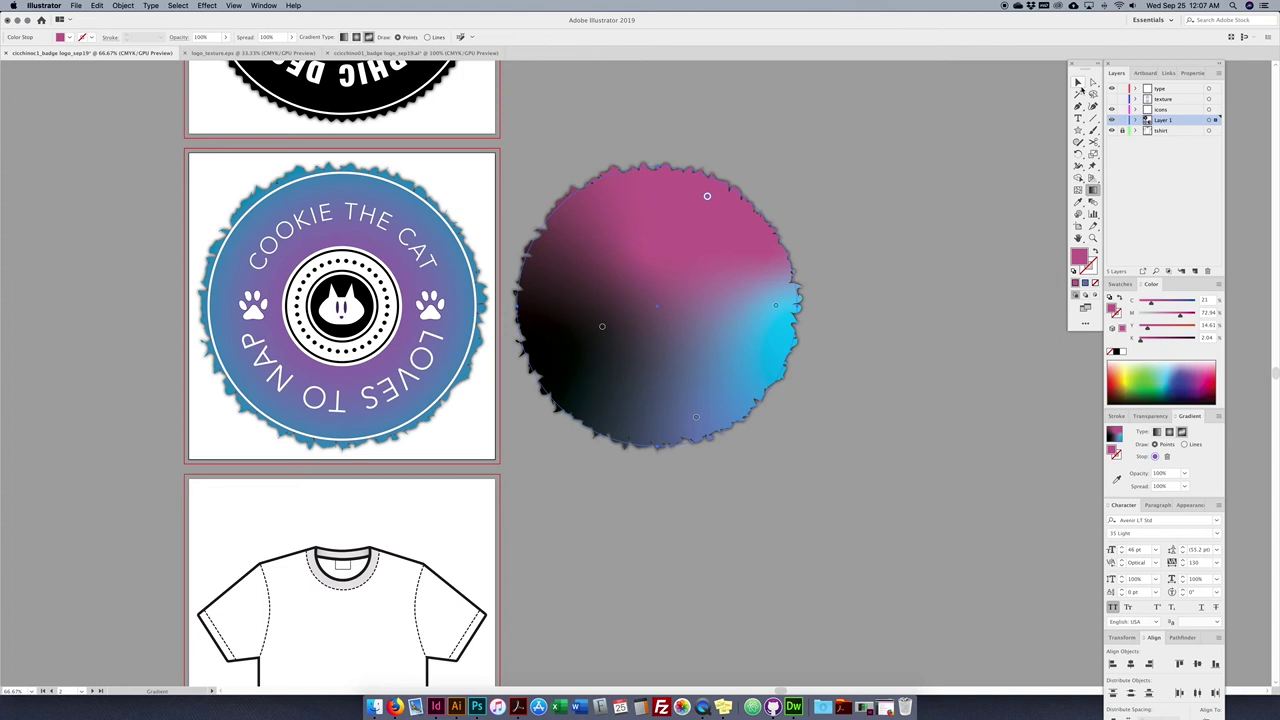
- Delete the copied circle with the freeform gradient
left_click(1078, 82)
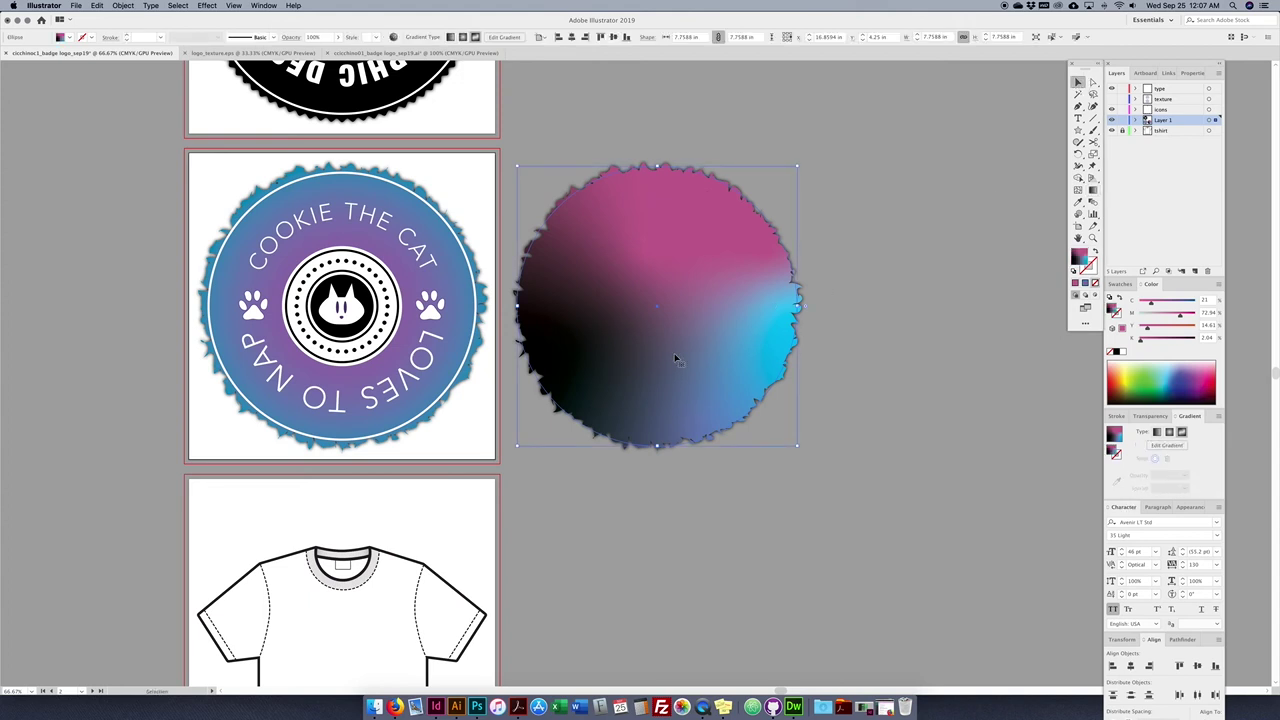
key("Delete")
left_click_drag(600, 354, 812, 342)
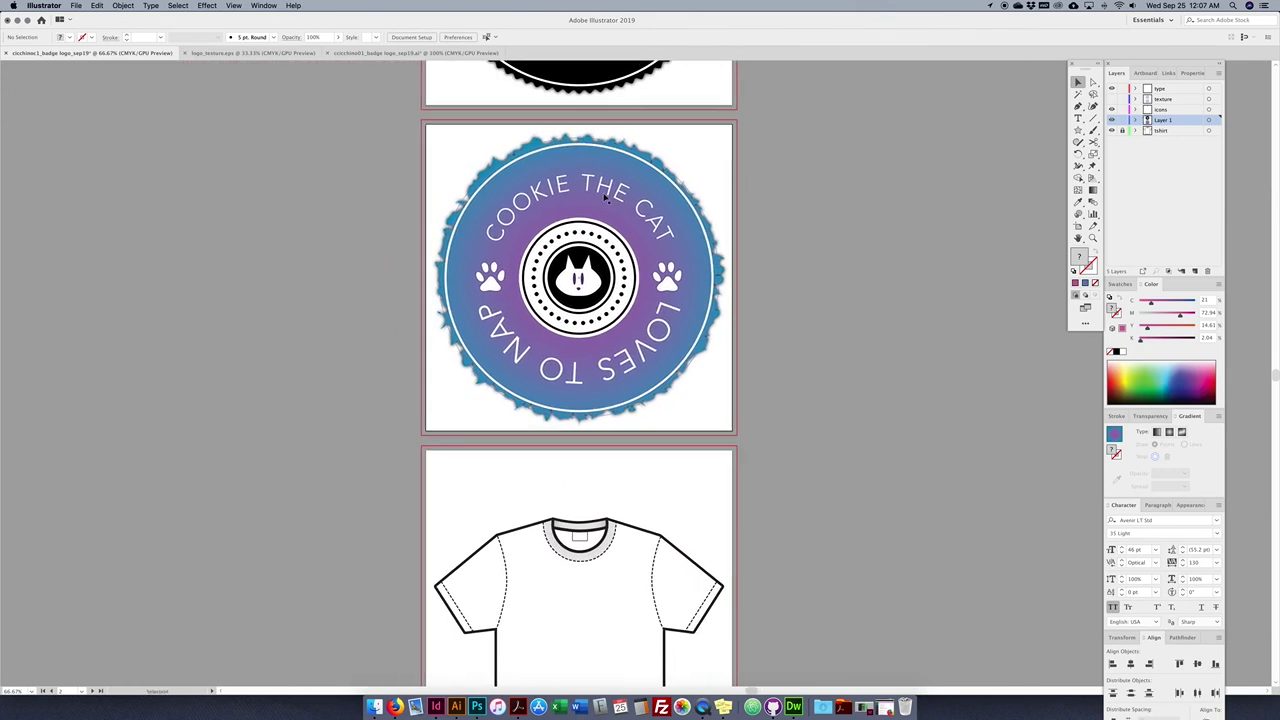
- Show the texture layer and select all the artwork of the cat badge
left_click(1112, 99)
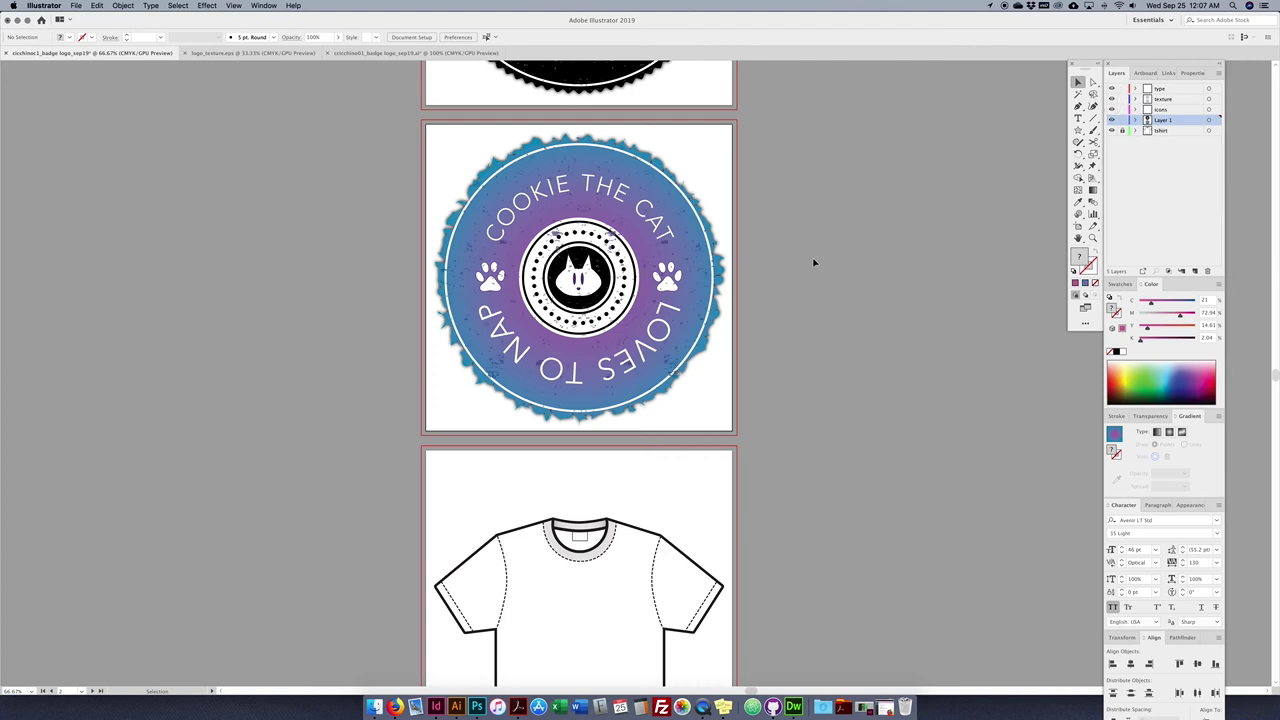
left_click_drag(711, 186, 406, 420)
scroll(850, 434, "down", 1)
scroll(850, 434, "down", 3)
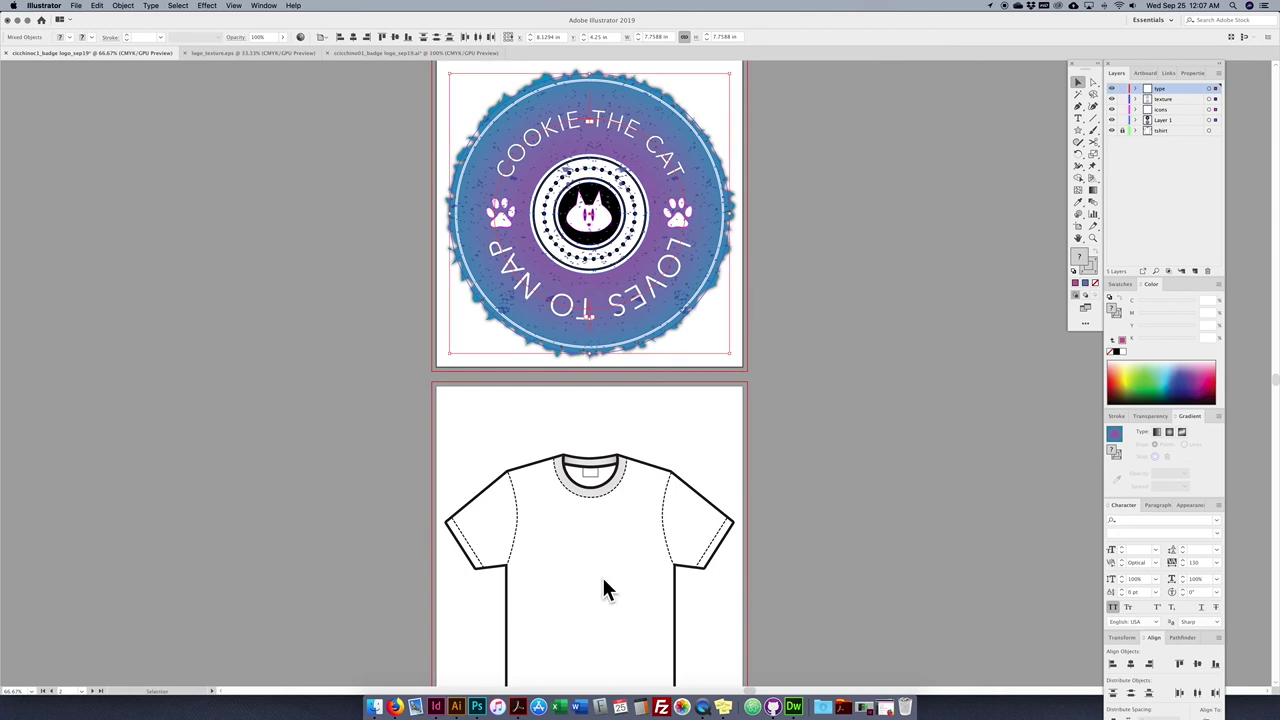
scroll(671, 408, "left", 2)
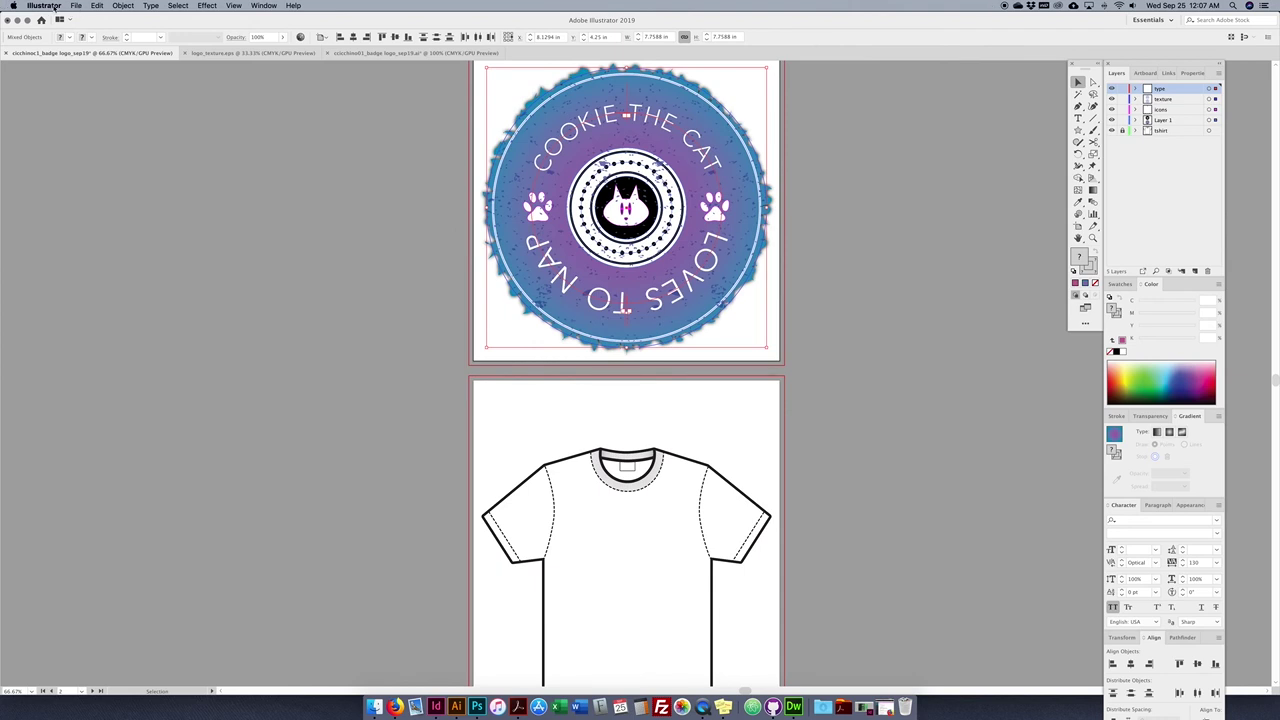
- Turn off Scale Strokes & Effects in the general preferences
left_click(55, 7)
mouse_move(56, 35)
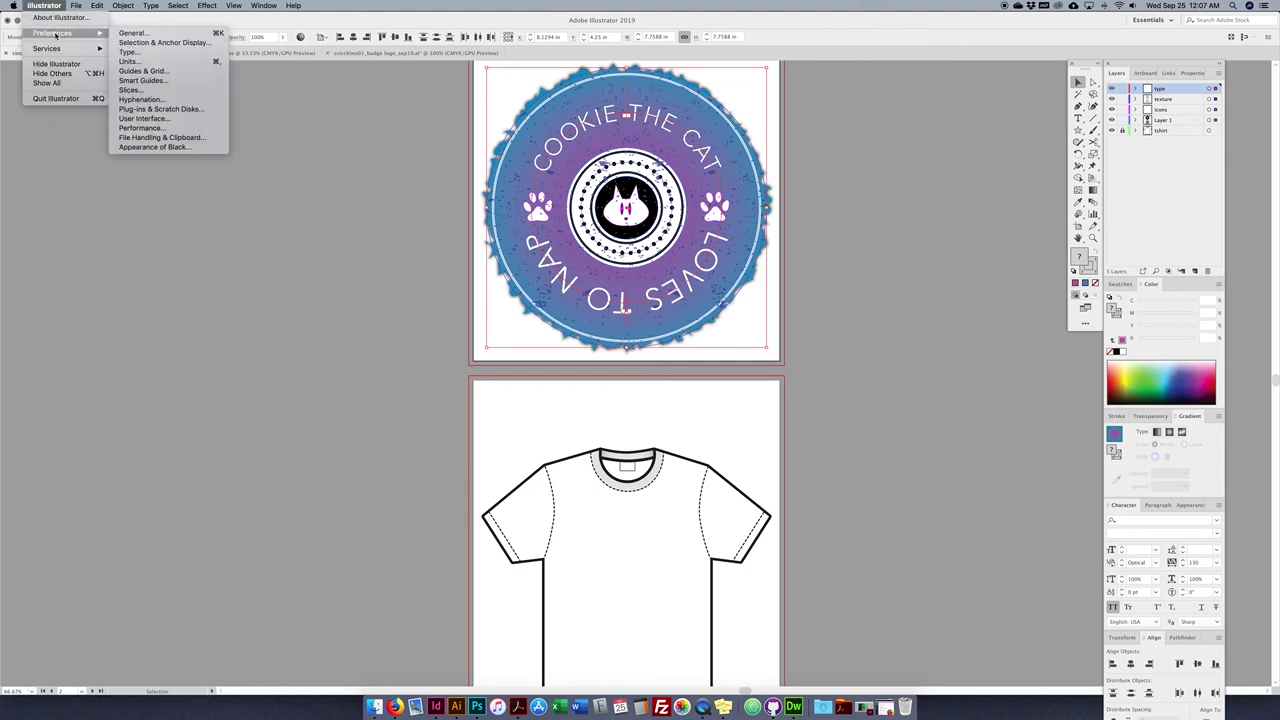
left_click(135, 35)
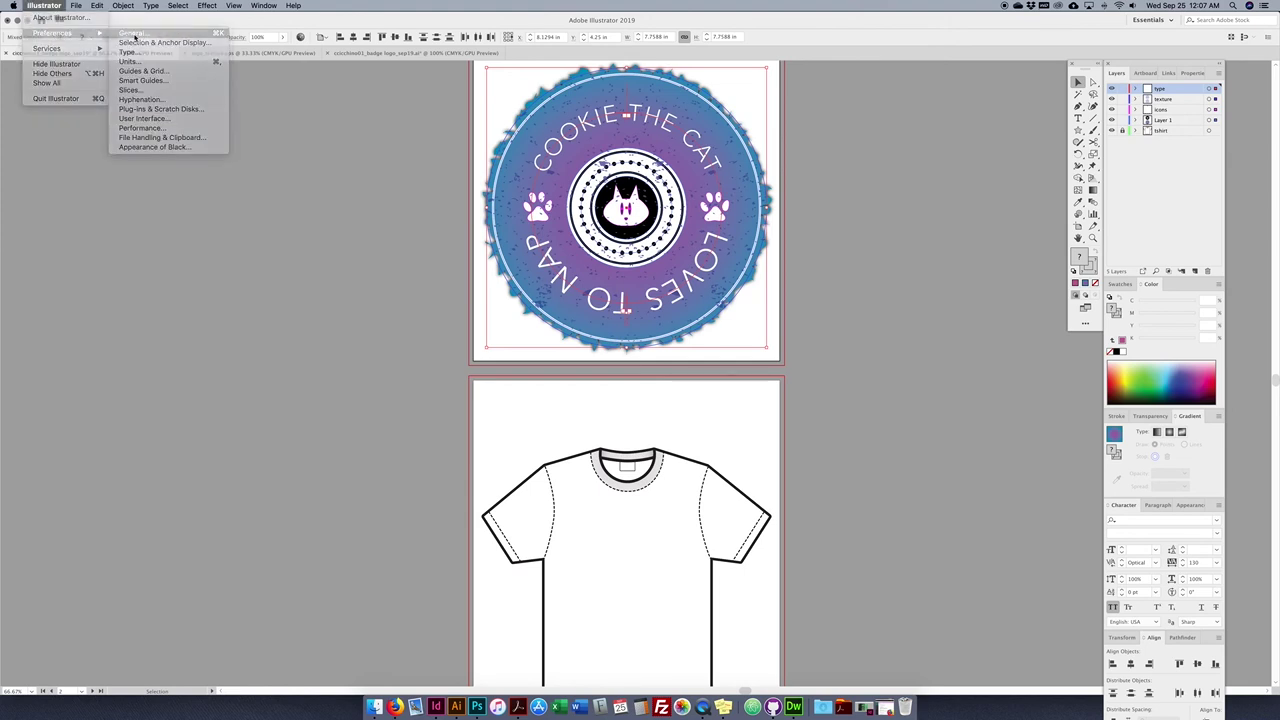
left_click(724, 346)
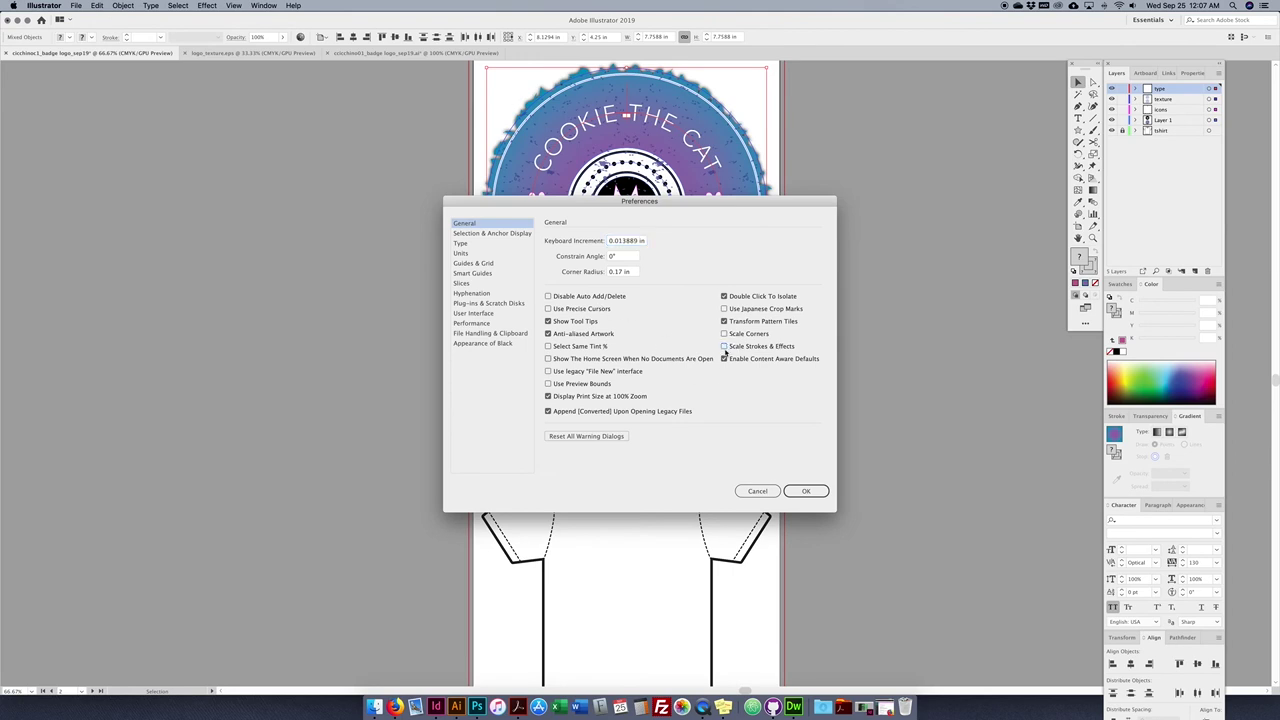
left_click(806, 491)
- Copy the badge onto the T-shirt's chest and scale the copy down to about 2.03 in wide
left_click_drag(616, 277, 600, 434)
left_click_drag(751, 228, 647, 331)
key("super+plus")
key("super+plus")
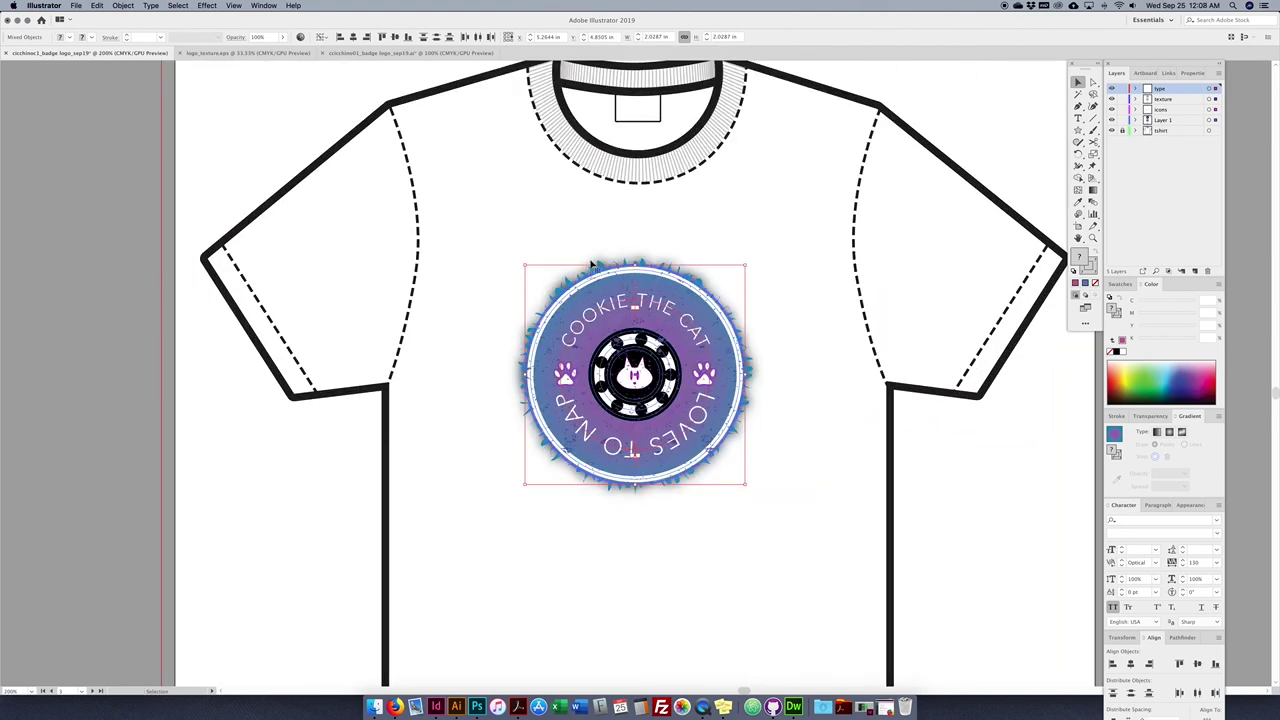
left_click(766, 291)
key("super+minus")
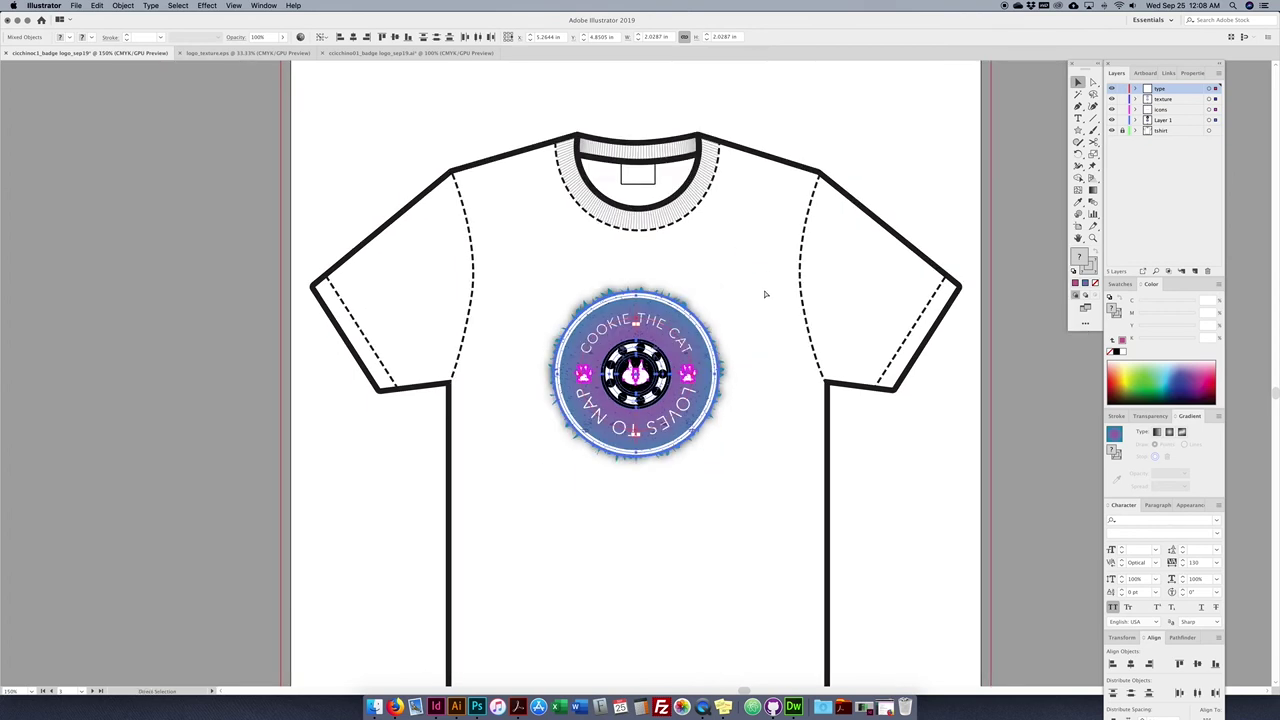
key("super+minus")
key("super+minus")
key("super+minus")
left_click(635, 373)
- Turn on Scale Strokes & Effects in the general preferences
left_click(43, 5)
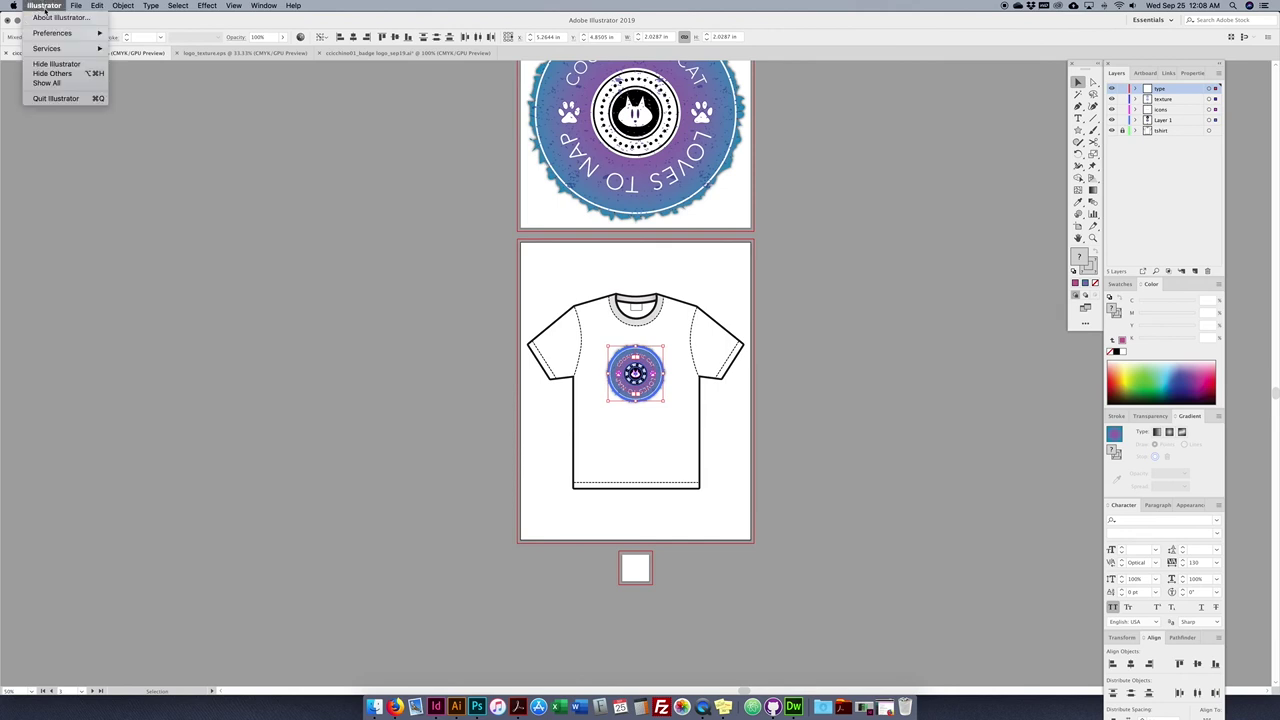
mouse_move(52, 33)
left_click(150, 33)
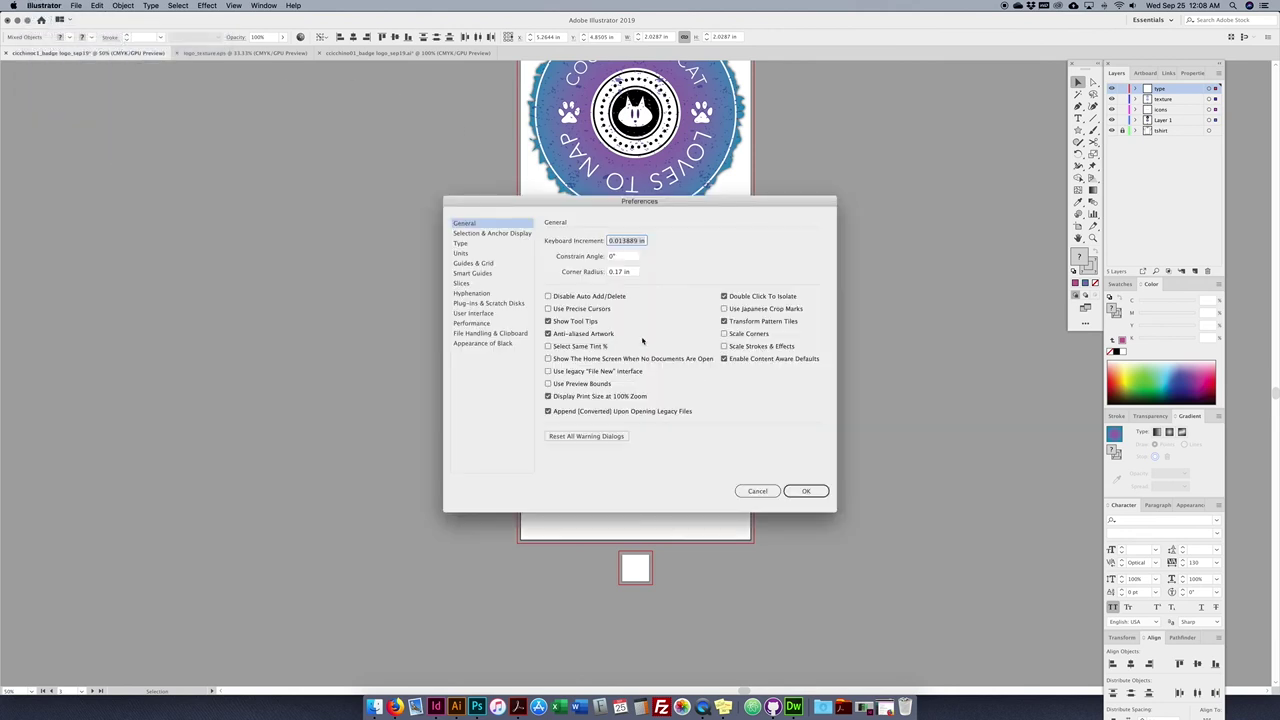
left_click(724, 346)
left_click(806, 490)
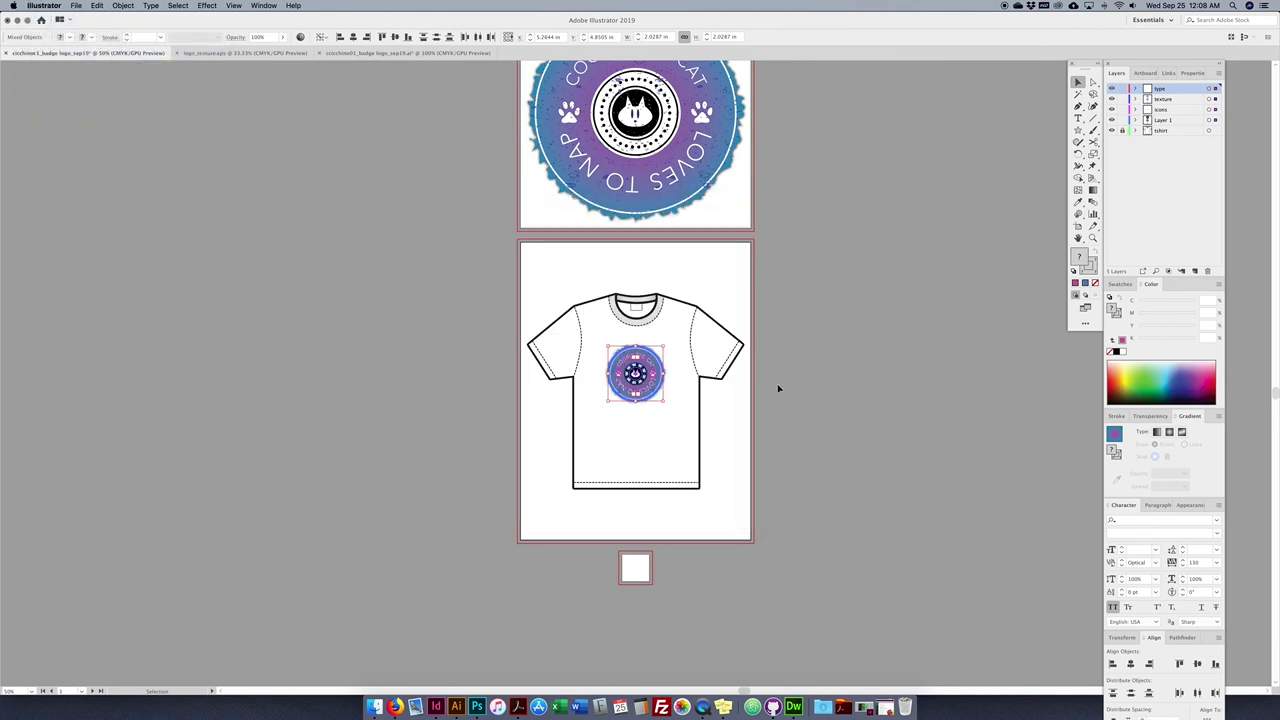
- Copy the full-size badge over the T-shirt's side and scale the copy proportionally down to about 1.67 in wide
scroll(767, 213, "up", 3)
left_click_drag(627, 305, 772, 556)
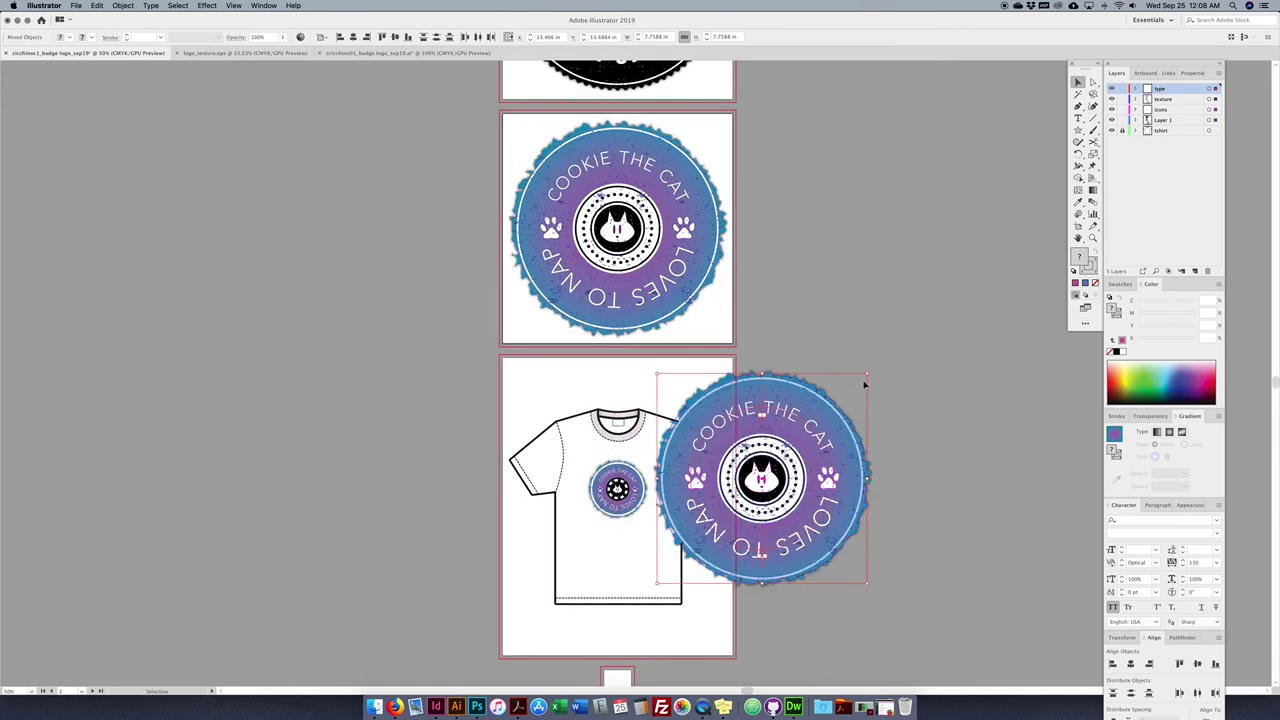
left_click_drag(867, 375, 801, 437)
key("super+equal")
key("super+equal")
key("super+equal")
left_click_drag(717, 500, 562, 450)
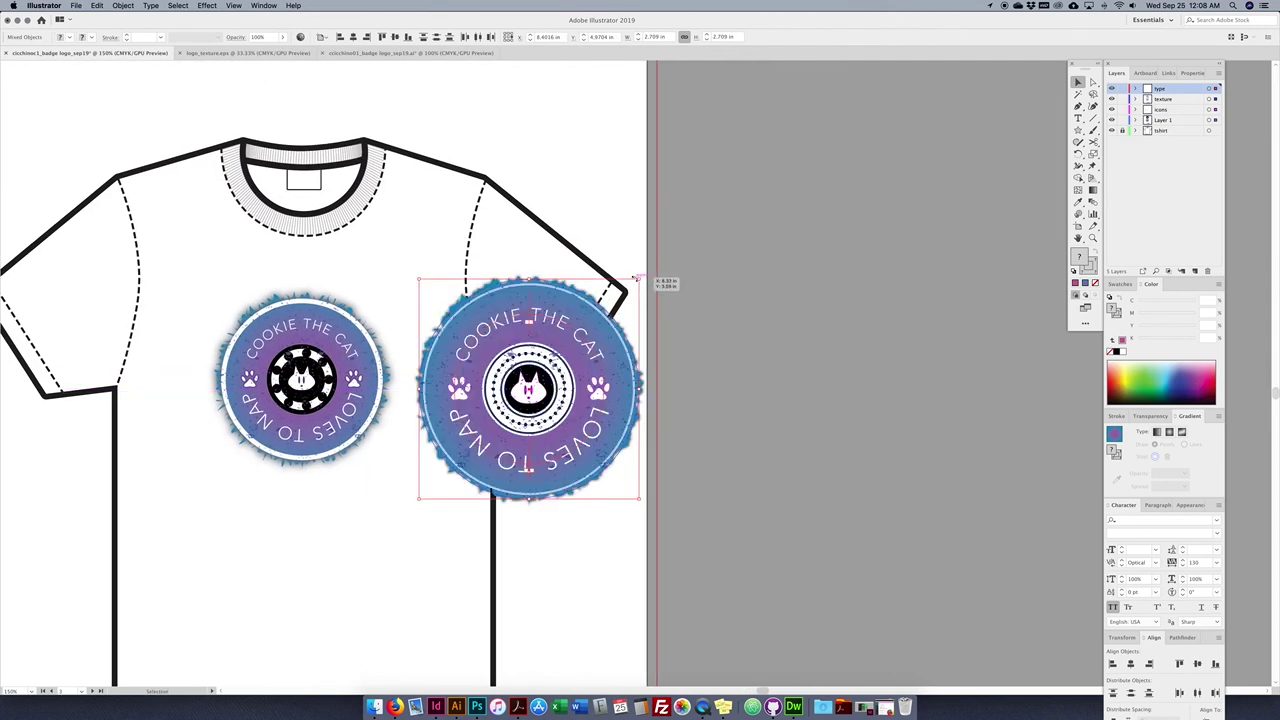
left_click_drag(636, 282, 598, 322)
left_click_drag(570, 387, 521, 388)
- Delete the distorted small badge on the T-shirt and move the new small copy to the middle of the chest
mouse_move(395, 280)
left_mouse_down()
mouse_move(211, 463)
mouse_move(210, 480)
left_mouse_up()
key("Delete")
left_click_drag(349, 309, 597, 531)
left_click_drag(481, 389, 303, 383)
left_click_drag(399, 496, 459, 392)
left_click(459, 412)
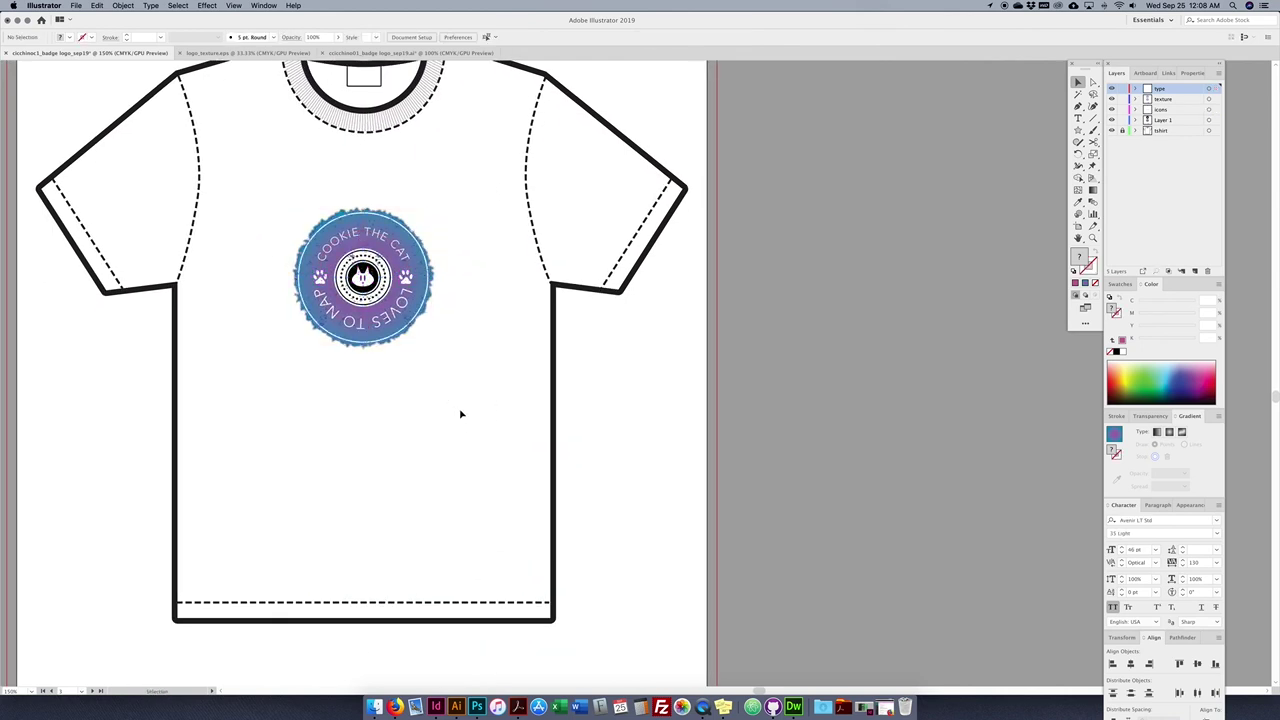
- Draw a 1.25 in square over the small artboard below the T-shirt, reaching out to its bleed lines
scroll(420, 430, "down", 10)
left_click(363, 532)
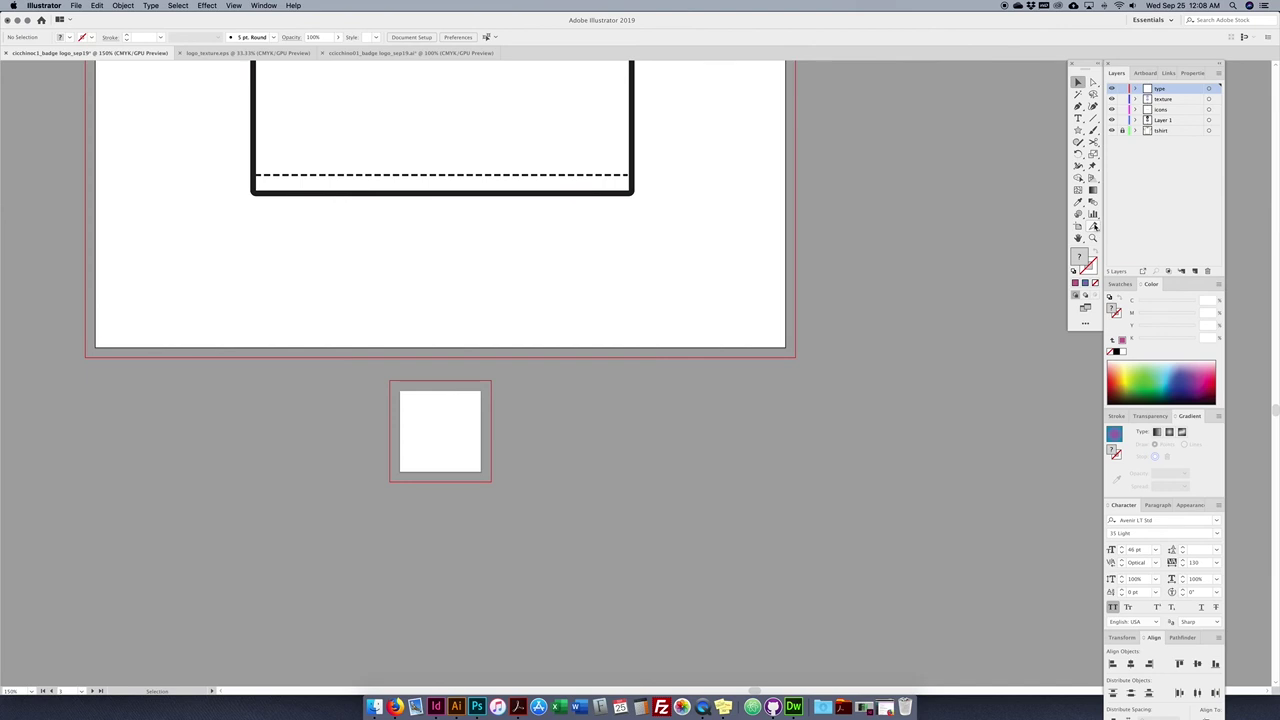
left_click(463, 406)
key("super+=")
key("super+=")
left_click_drag(395, 459, 693, 401)
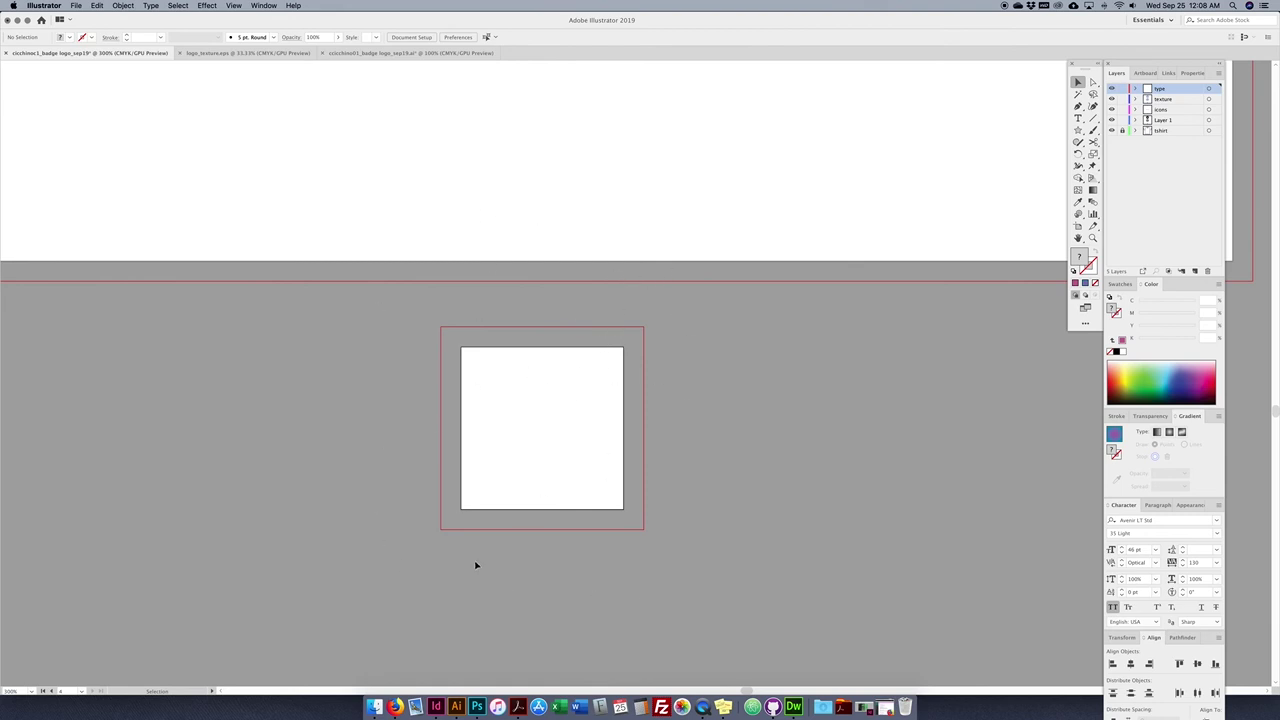
left_click_drag(1078, 130, 1112, 131)
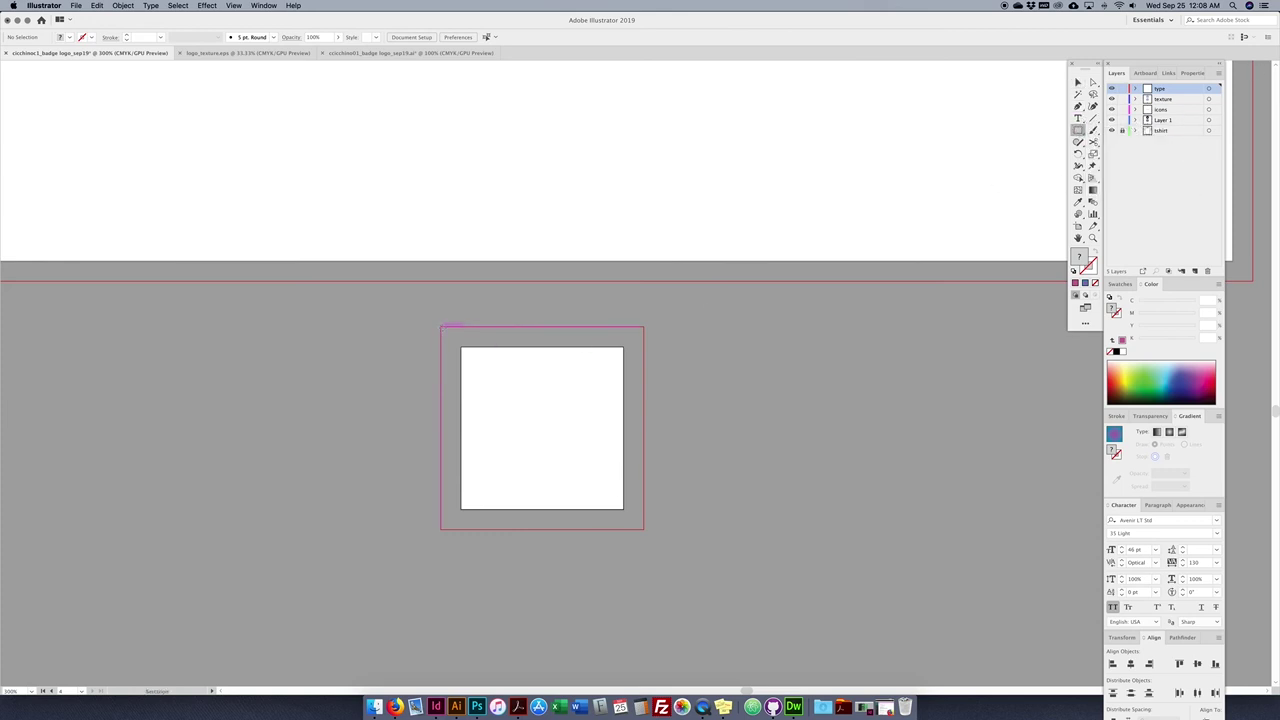
left_click_drag(441, 326, 644, 528)
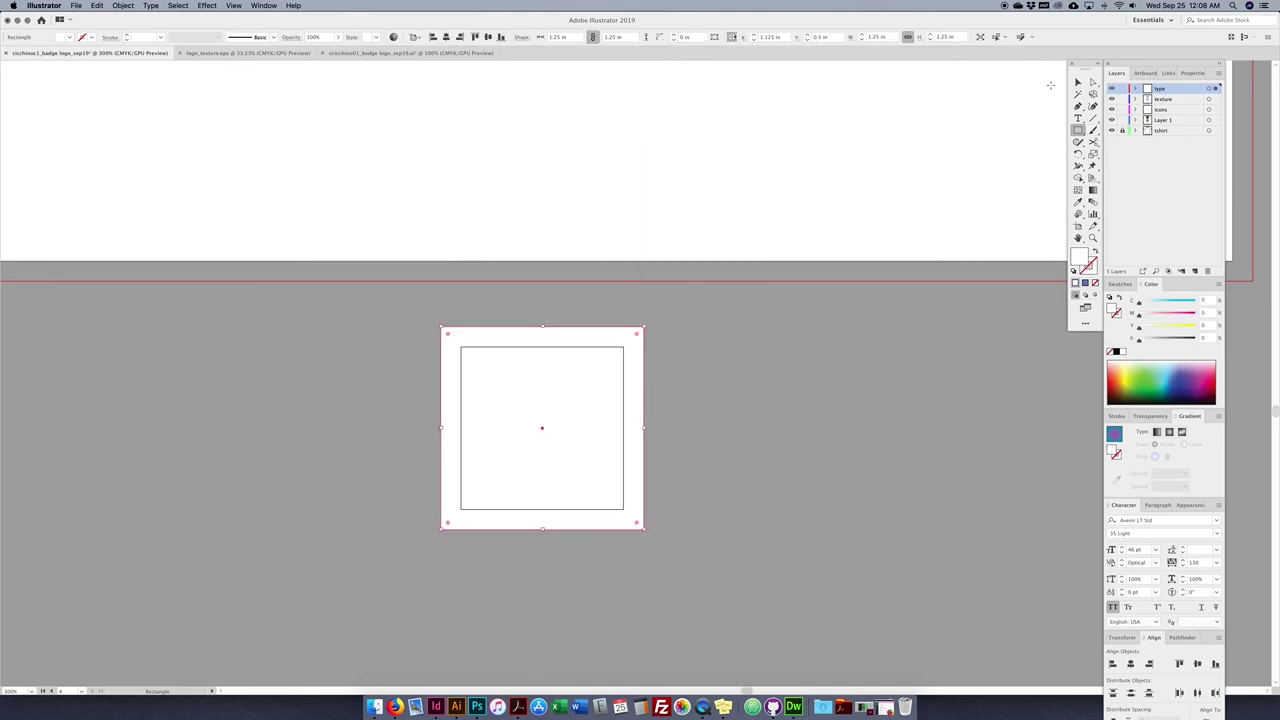
- Try to sample the T-shirt badge's fill onto the square with the Eyedropper tool
key("super+minus")
key("super+minus")
key("super+minus")
key("b")
key("space")
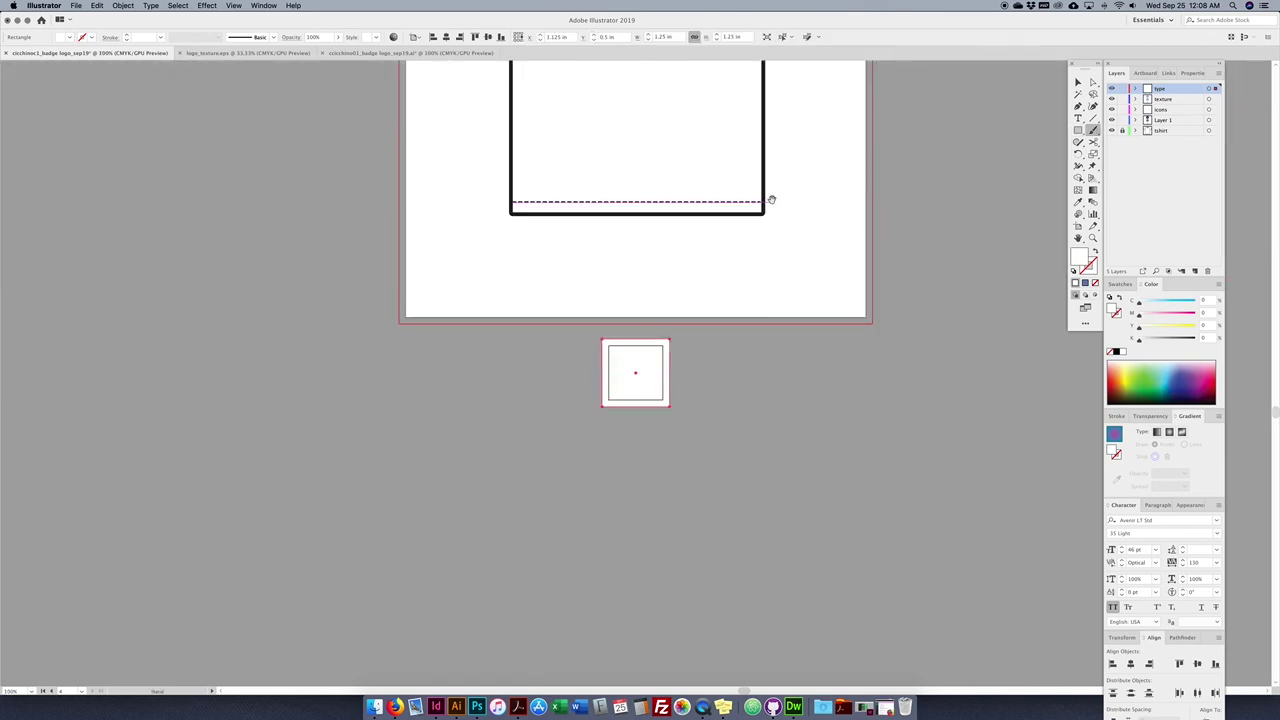
left_click_drag(771, 199, 757, 343)
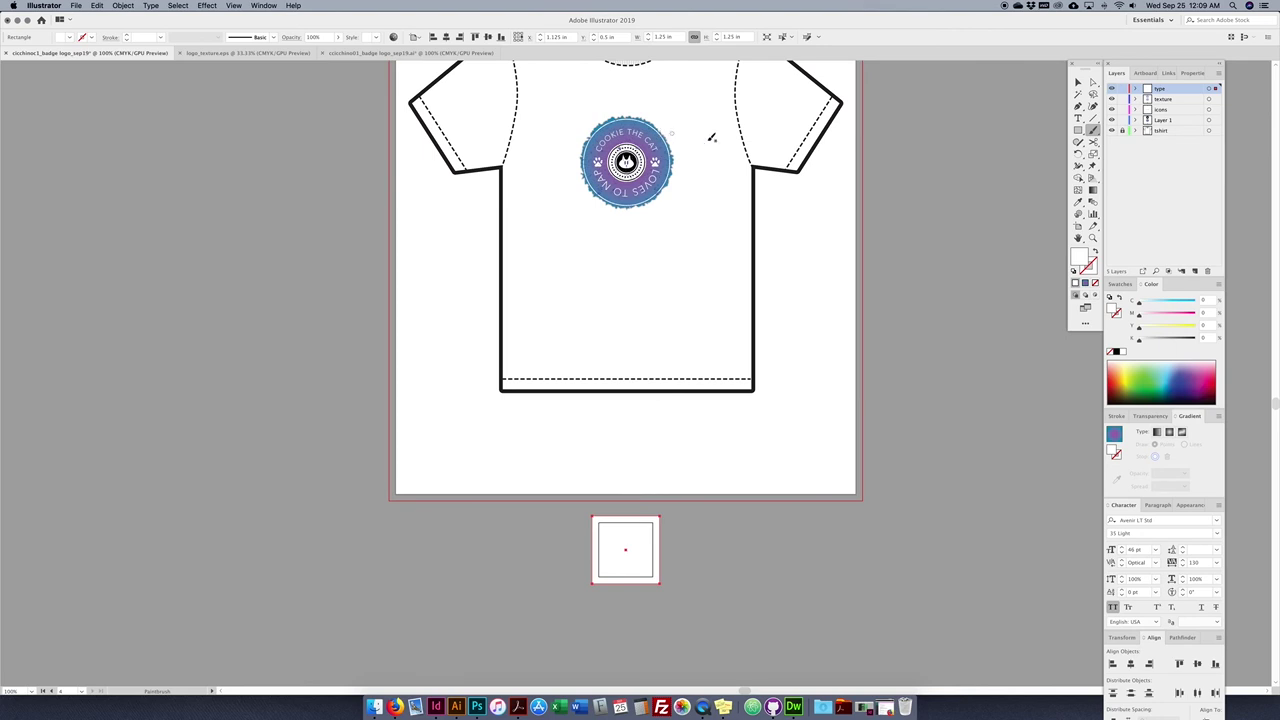
left_click(1082, 203)
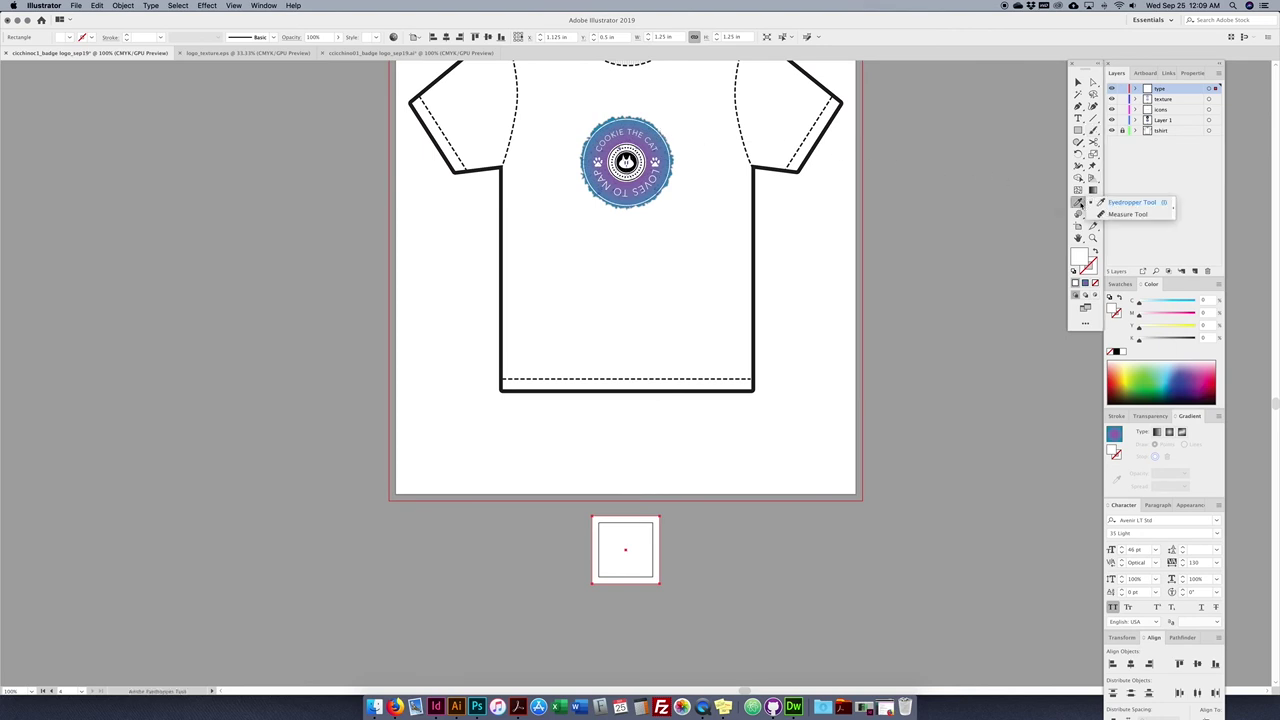
left_click(1120, 202)
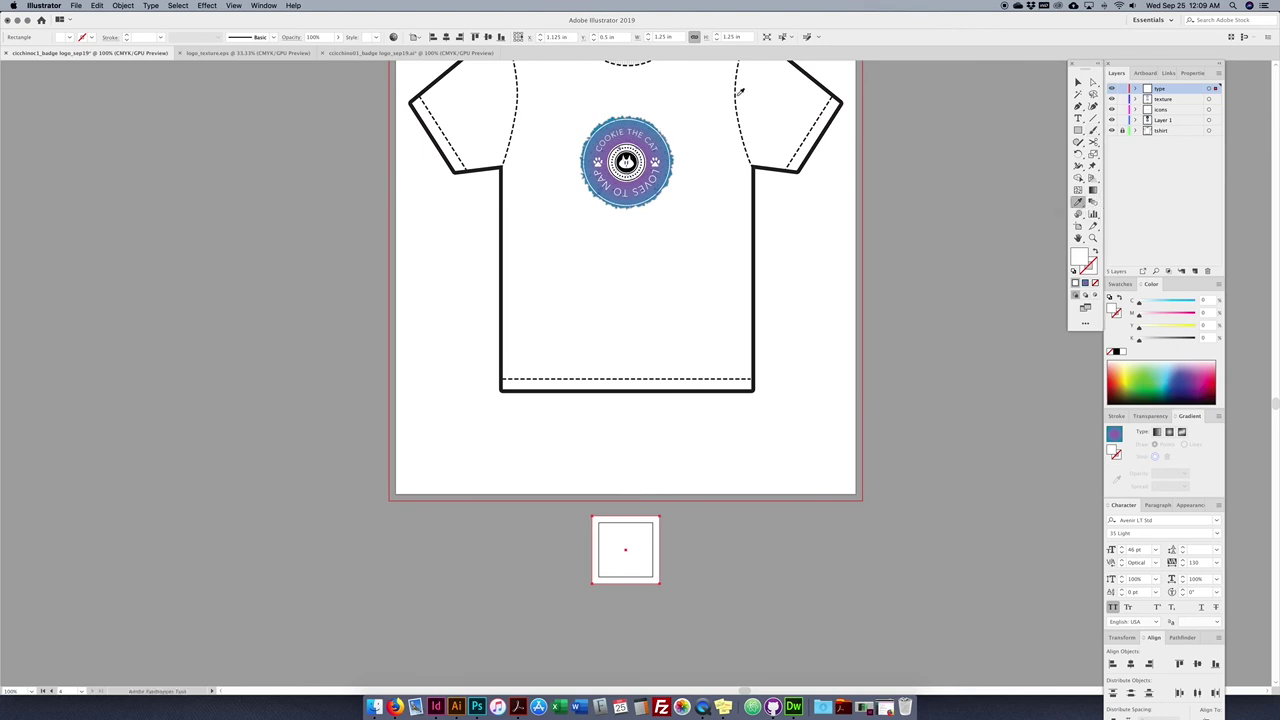
left_click(616, 115)
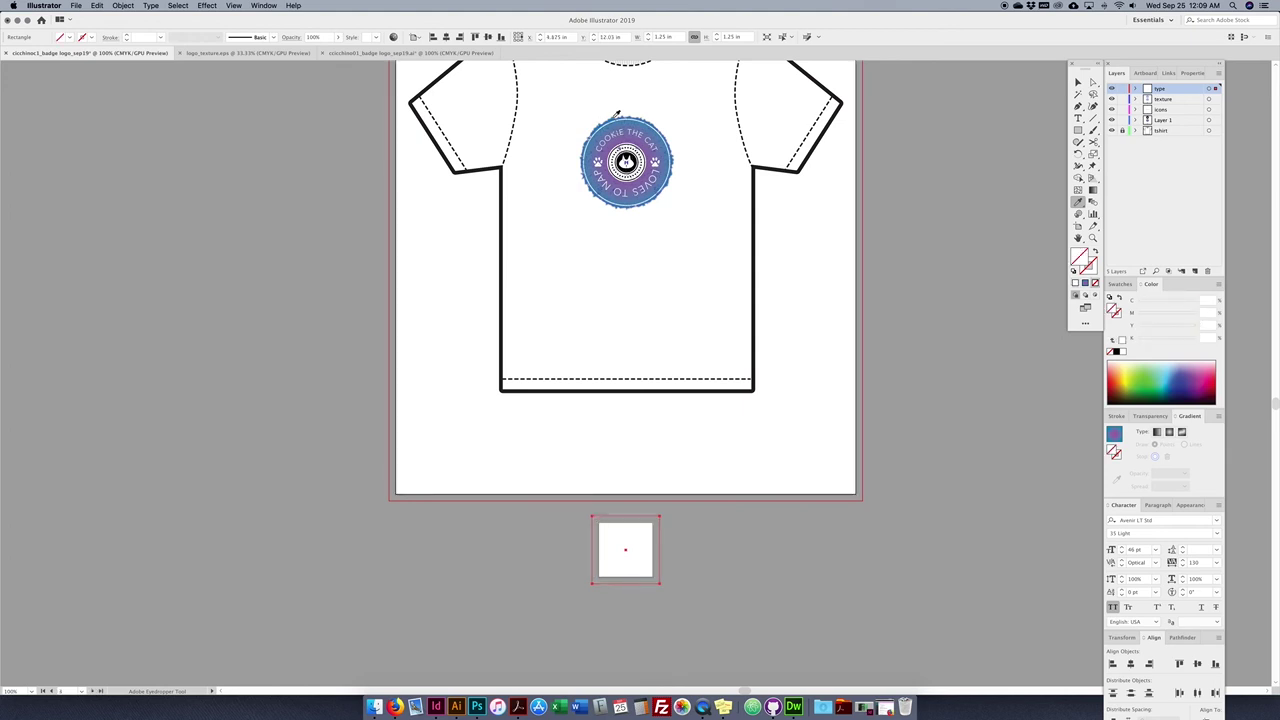
key("super+shift+a")
key("v")
- Select the whole badge on the T-shirt and place a copy of it beside the small square artboard
left_click(625, 195)
left_click(625, 195)
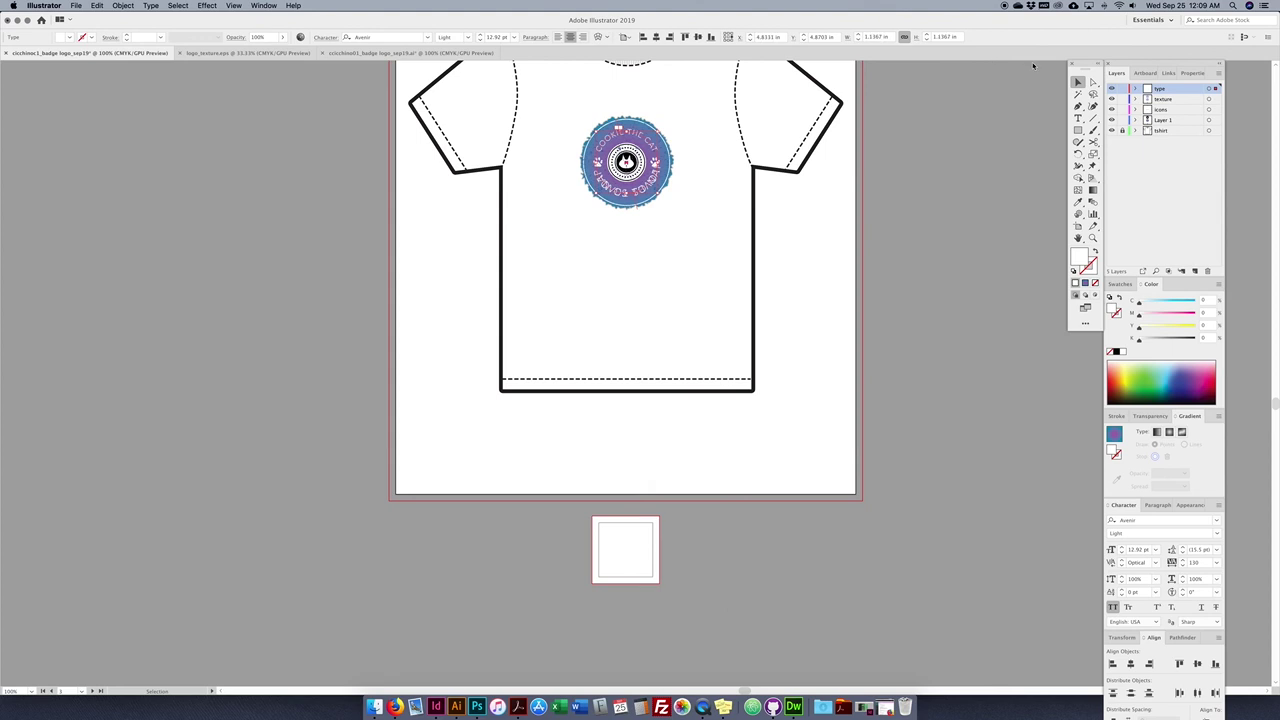
left_click(1076, 80)
left_click(637, 186)
left_click_drag(637, 186, 732, 562)
key("super+minus")
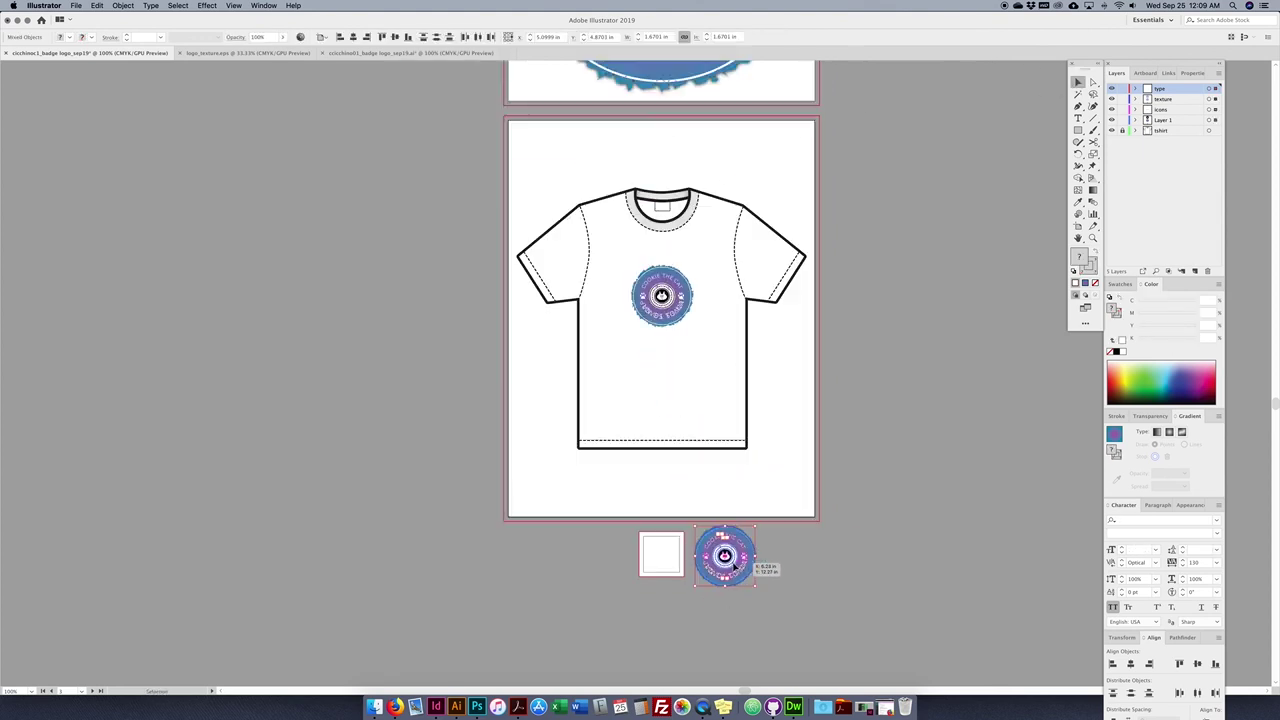
key("super+equal")
key("super+equal")
key("super+equal")
key("super+equal")
key("super+equal")
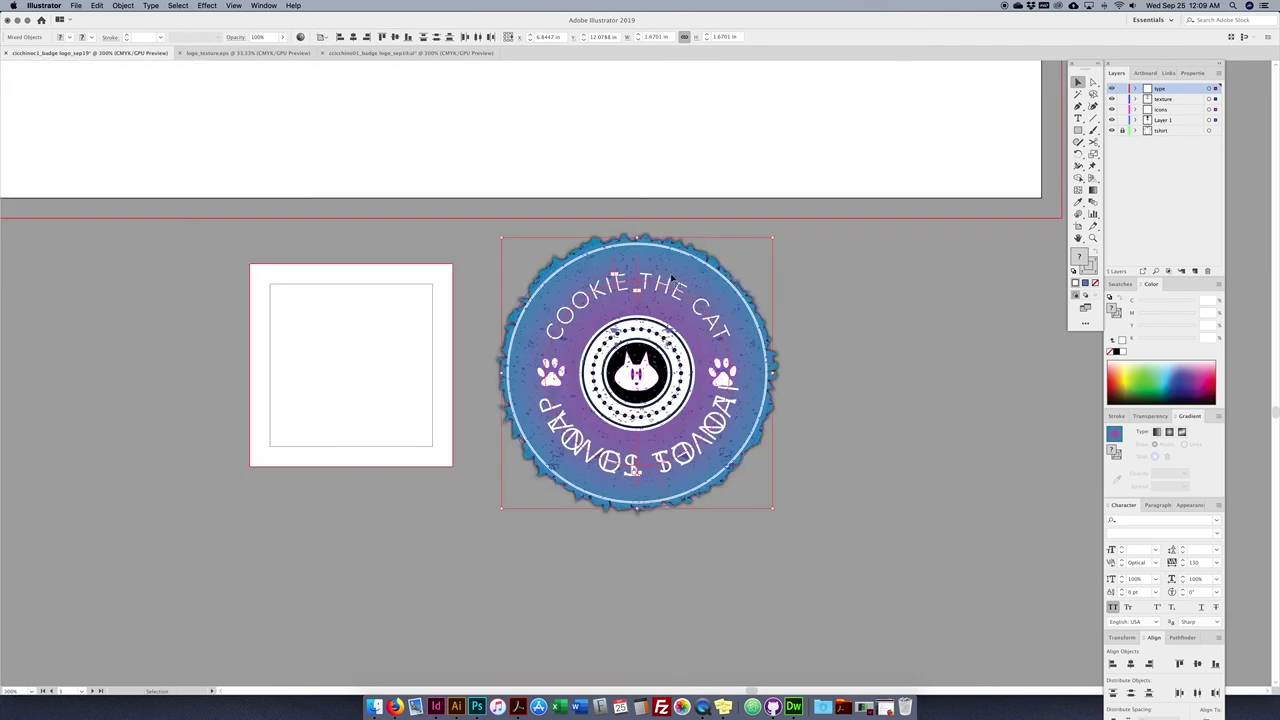
- Apply the badge background's purple-to-blue radial gradient to the square with the Eyedropper tool
left_click(430, 265)
left_click(1078, 201)
left_click(695, 243)
key("v")
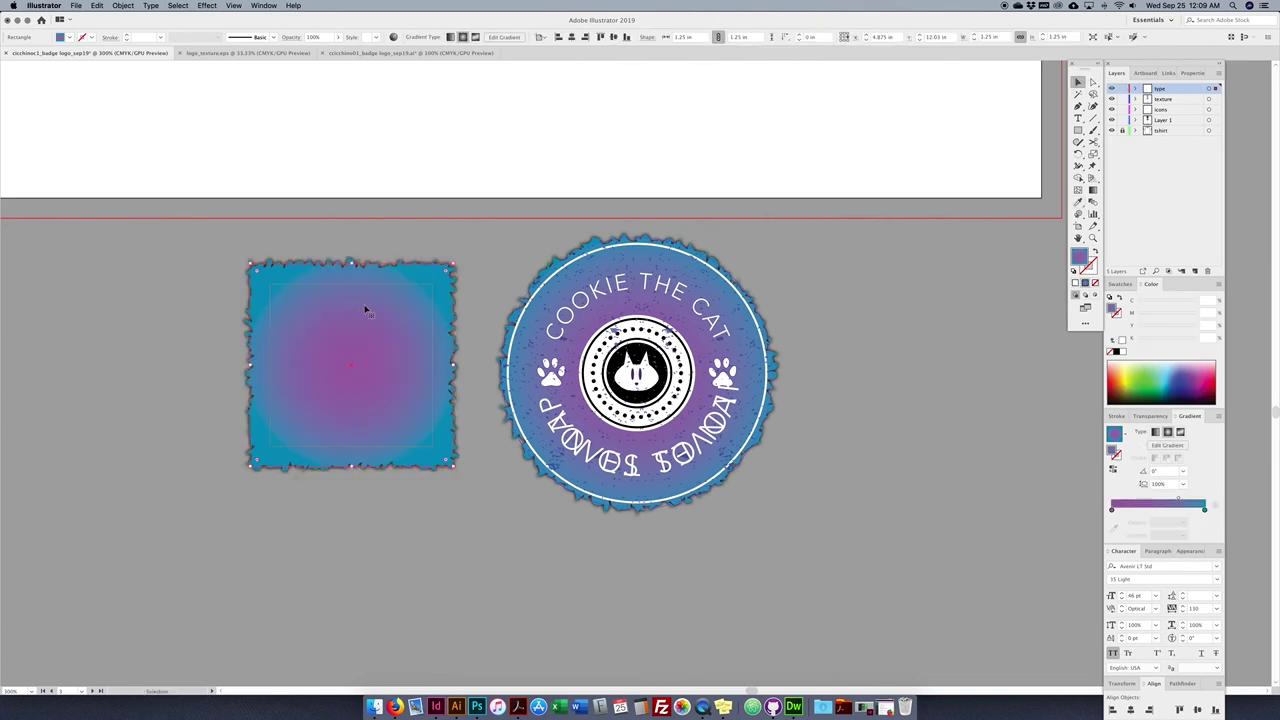
left_click(511, 222)
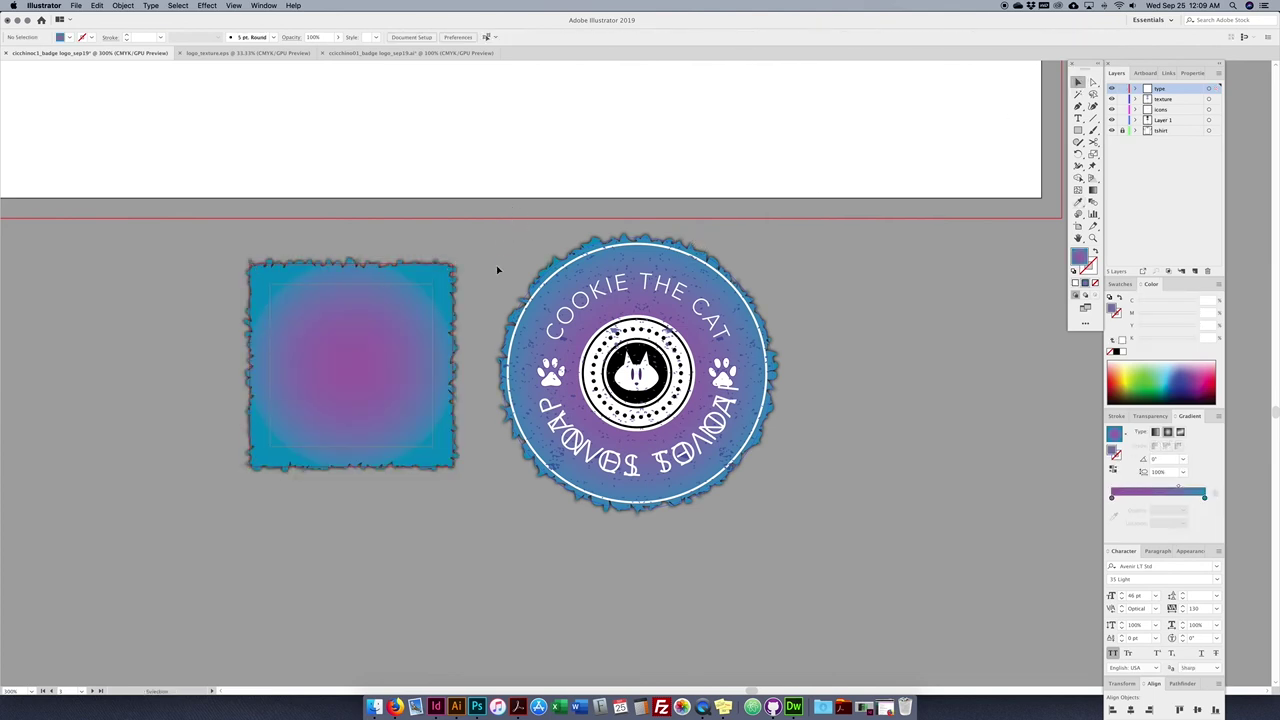
- Remove the Zig Zag effect from the gradient square's appearance
left_click_drag(490, 258, 615, 245)
left_click(498, 330)
left_click(440, 242)
left_click(425, 264)
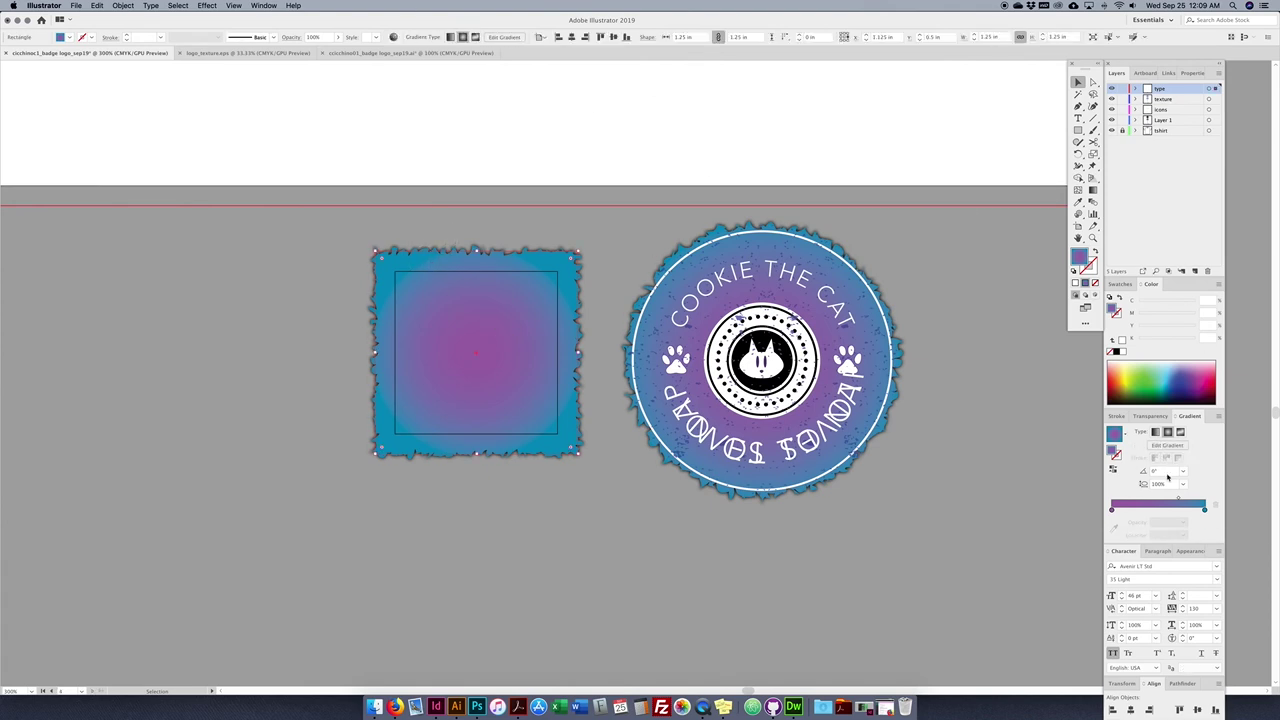
left_click(1188, 551)
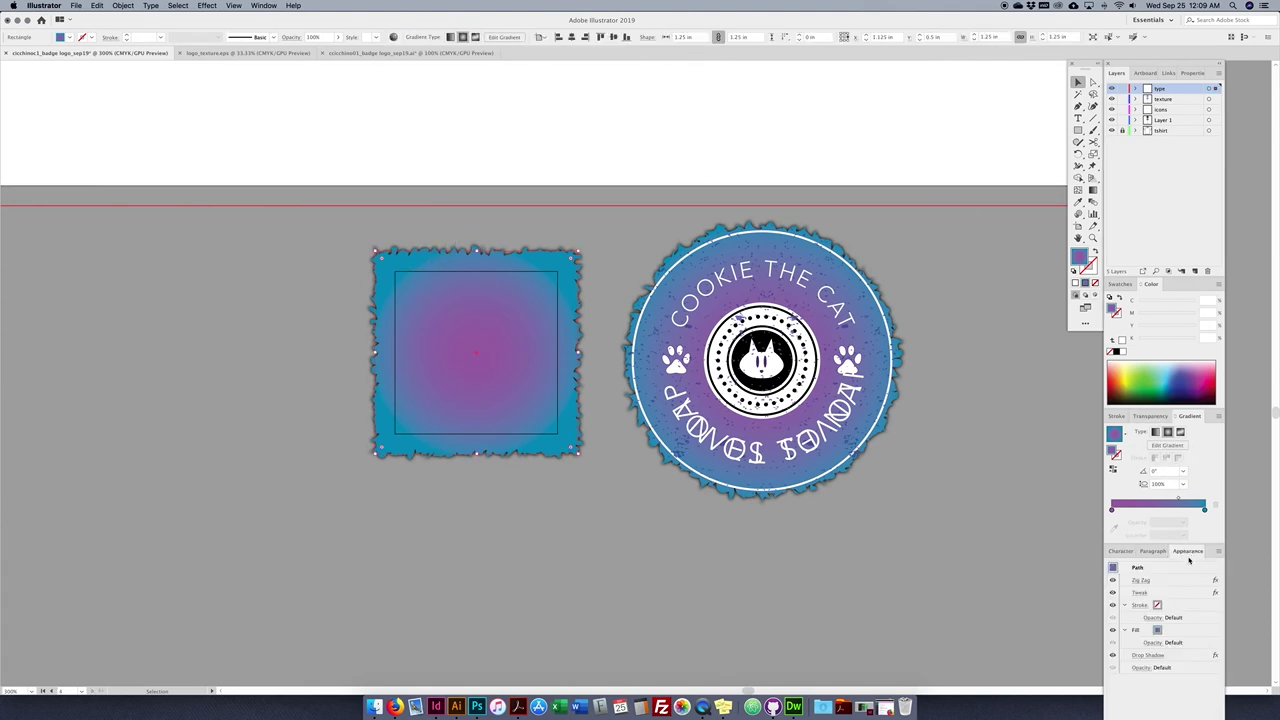
left_click(1168, 580)
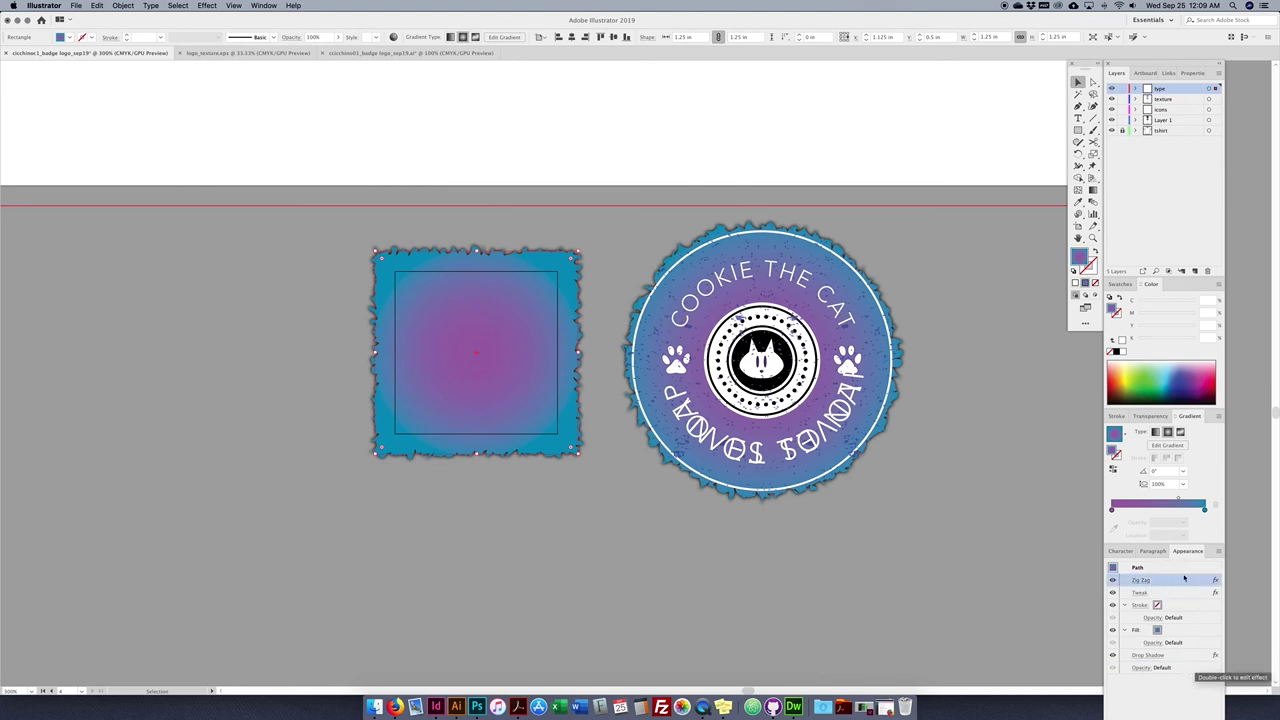
left_click_drag(1186, 543, 1184, 458)
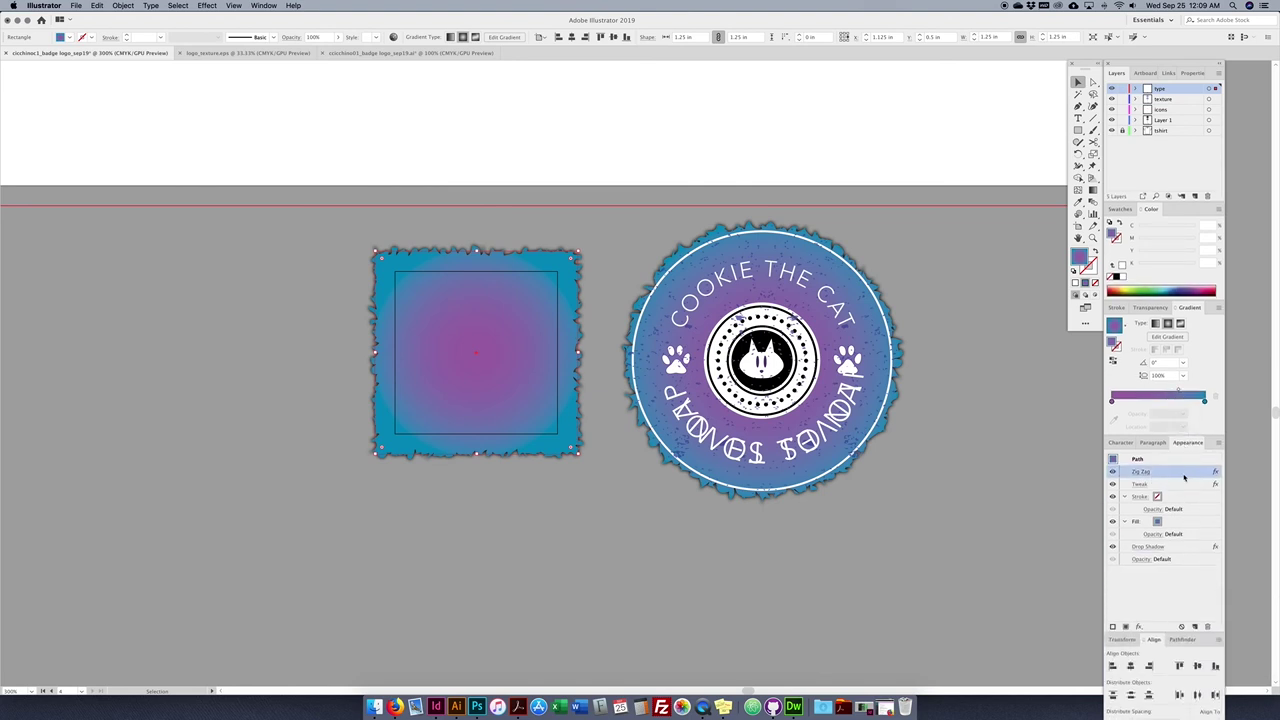
left_click(1207, 626)
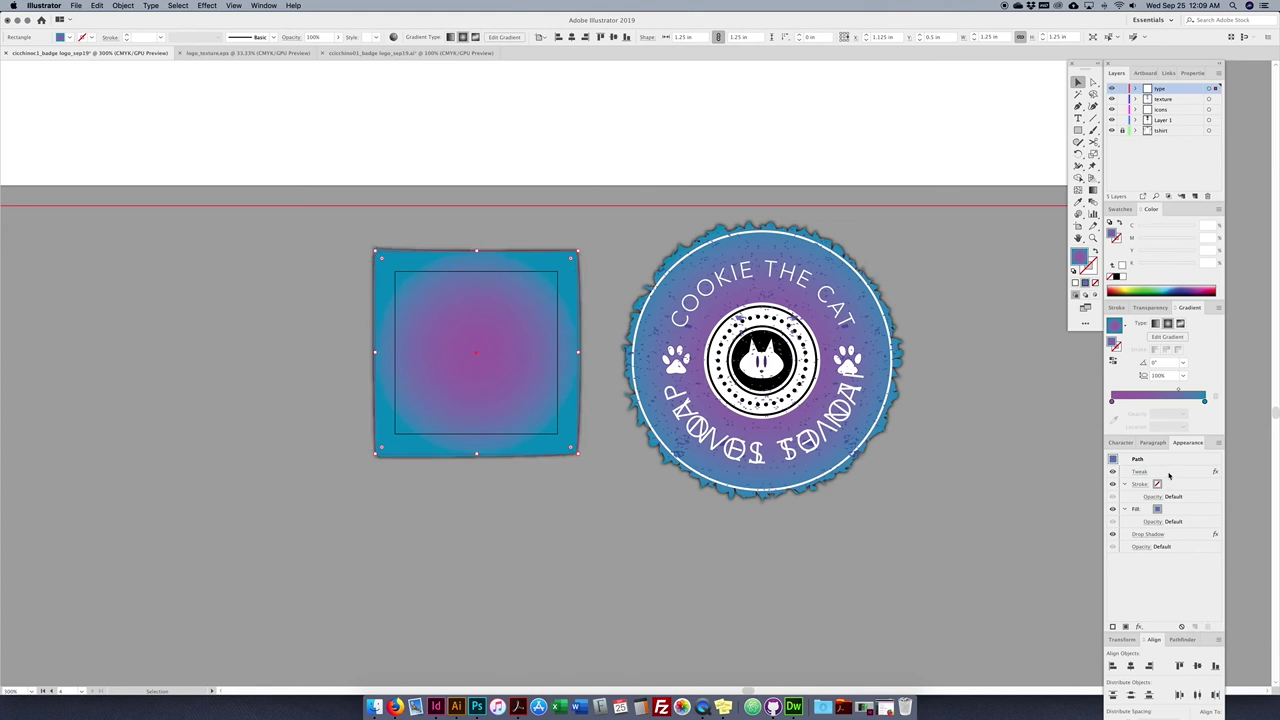
- Remove the Tweak and Drop Shadow effects from the gradient square and deselect it
left_click(1169, 472)
left_click(1207, 626)
left_click(1186, 522)
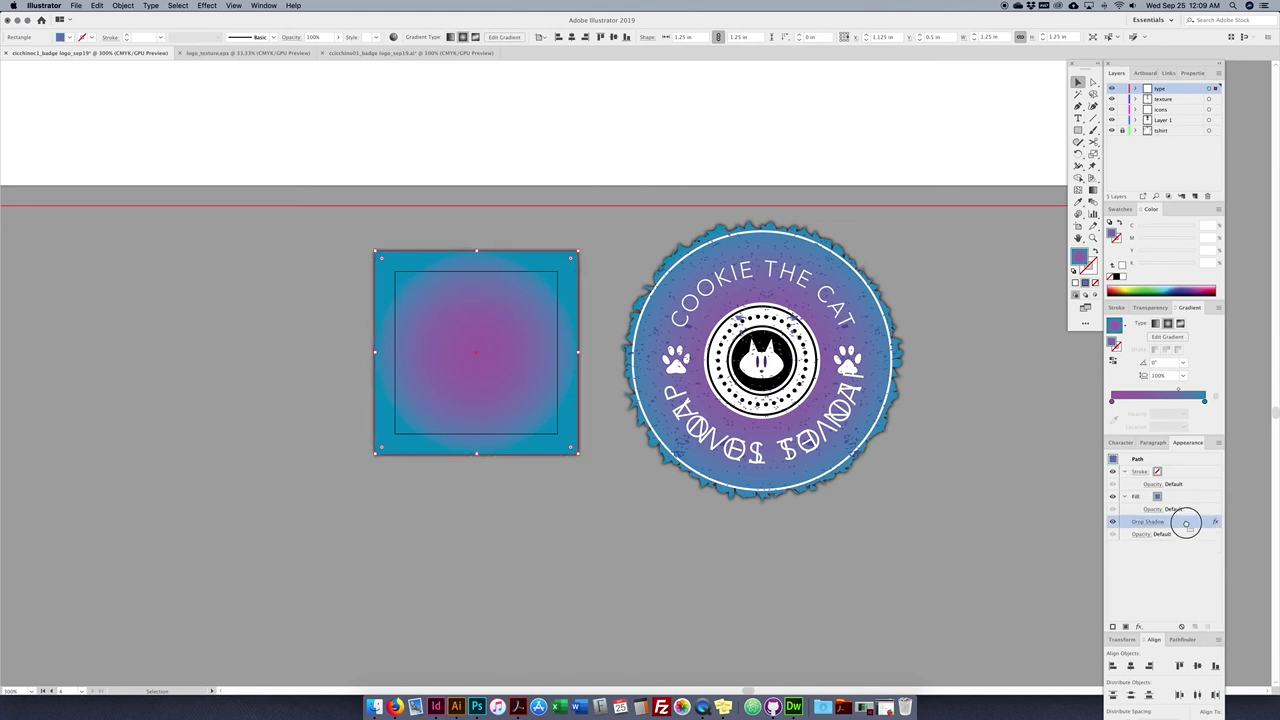
left_click(1207, 626)
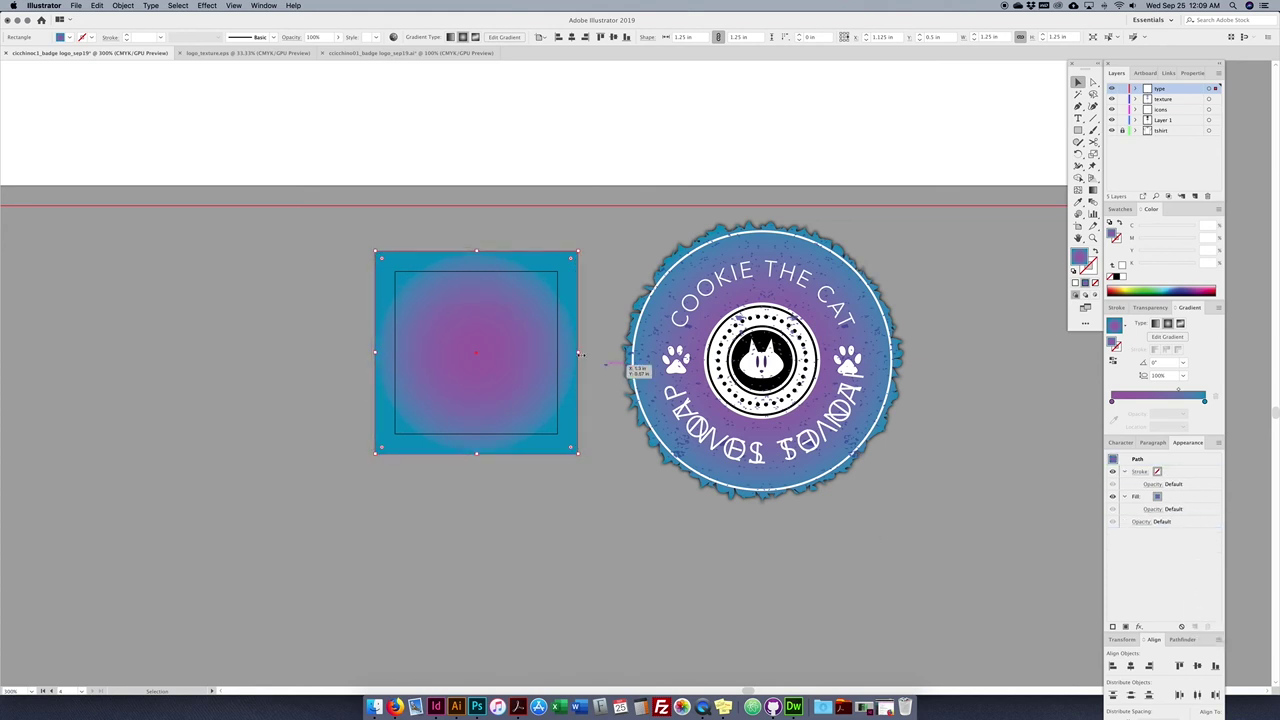
left_click(585, 227)
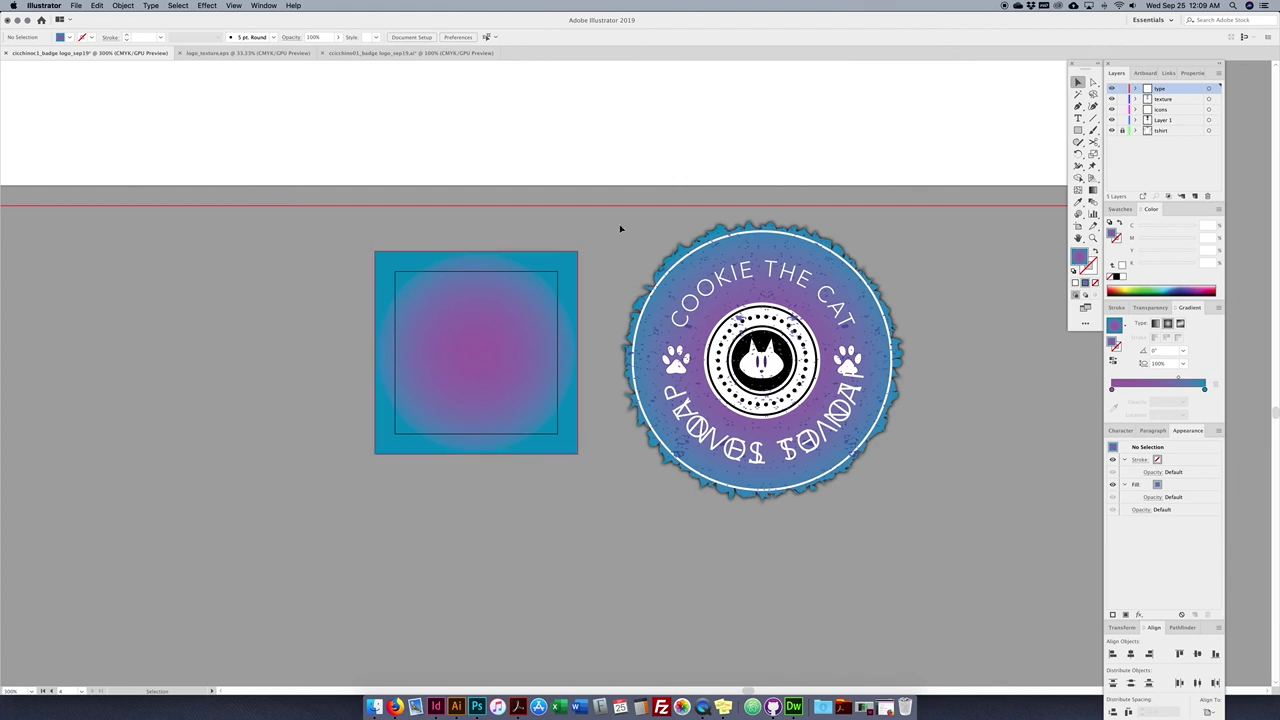
- Create a new layer named blend and place it between Layer 1 and the tshirt layer
left_click(1195, 197)
double_click(1164, 89)
type("blend")
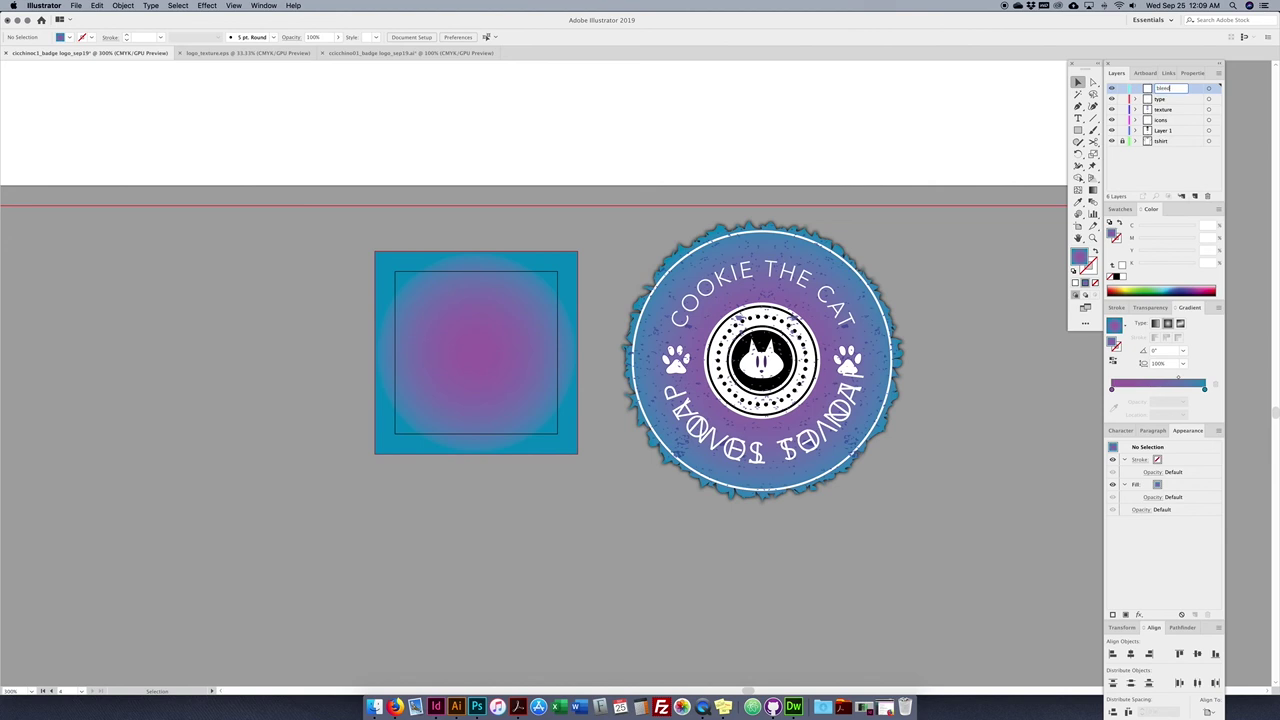
key("Return")
left_click_drag(1174, 89, 1172, 135)
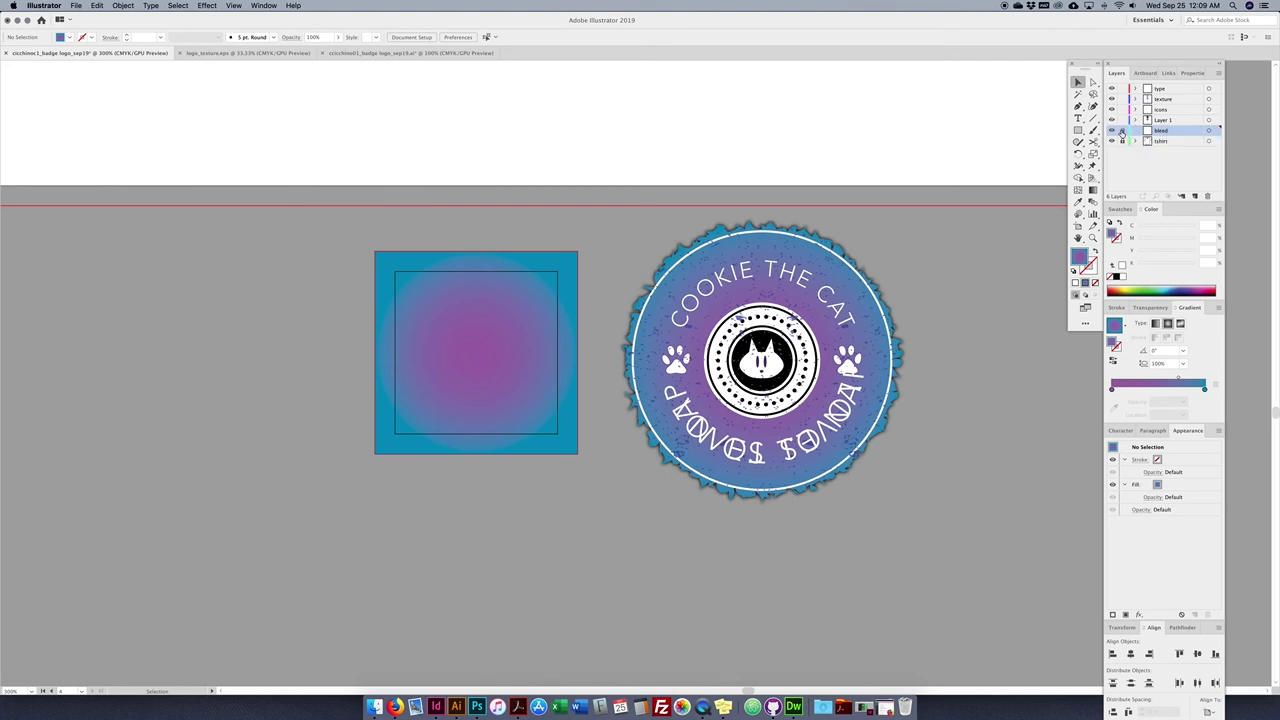
- Move the gradient square from the type layer onto the bleed layer and deselect it
left_click(514, 360)
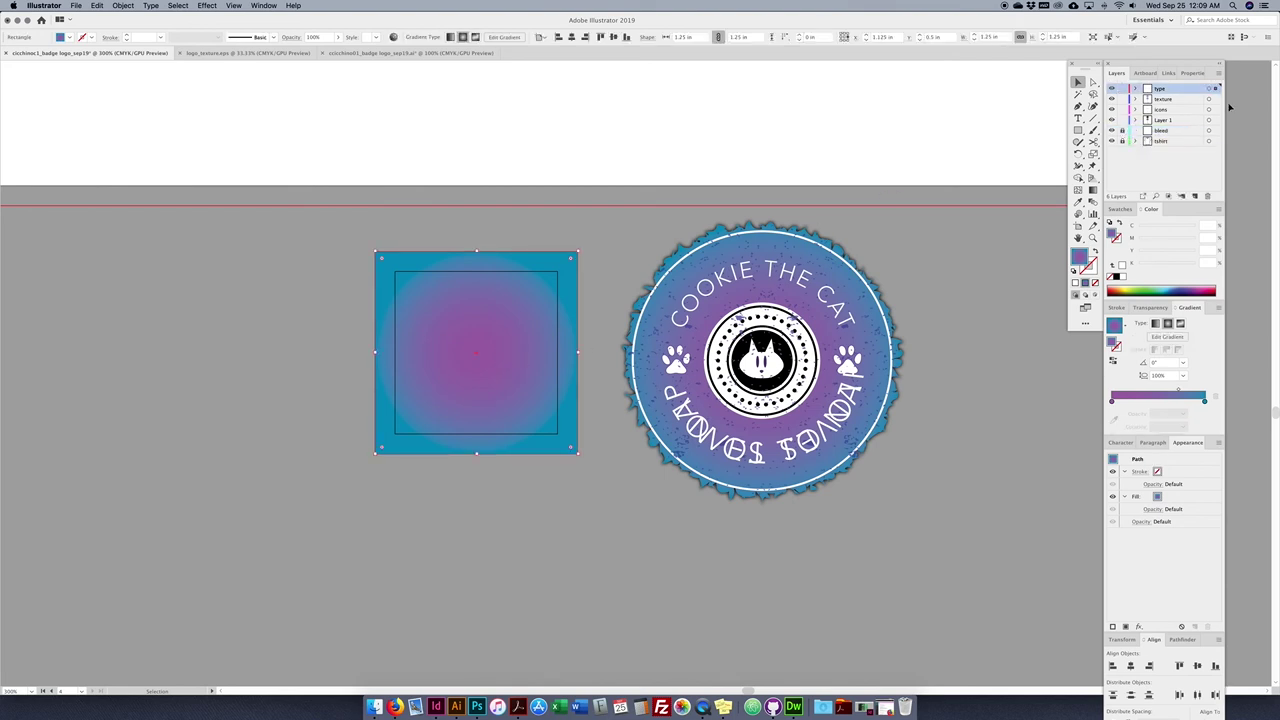
left_click_drag(1208, 91, 1214, 130)
left_click(586, 311)
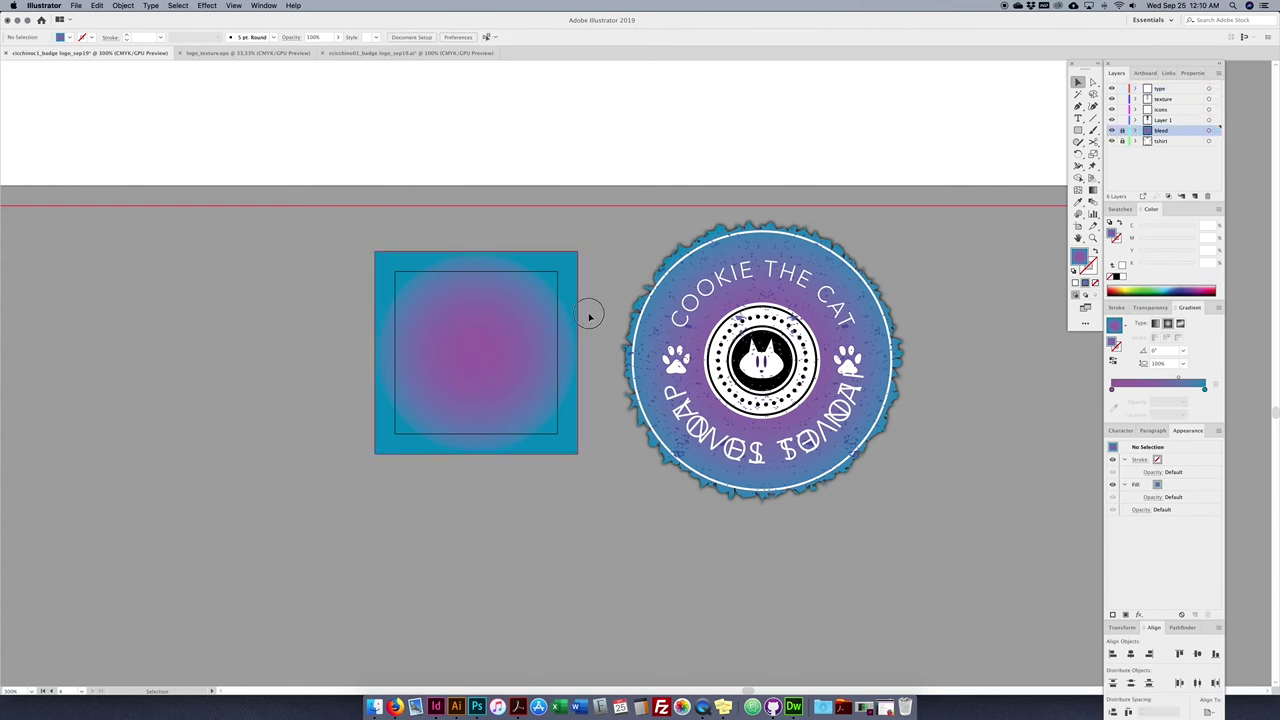
- Draw a 1 in by 1 in circle on Layer 1 and place it just below the gradient square
left_click(1079, 130)
left_click(1124, 154)
left_click(1163, 120)
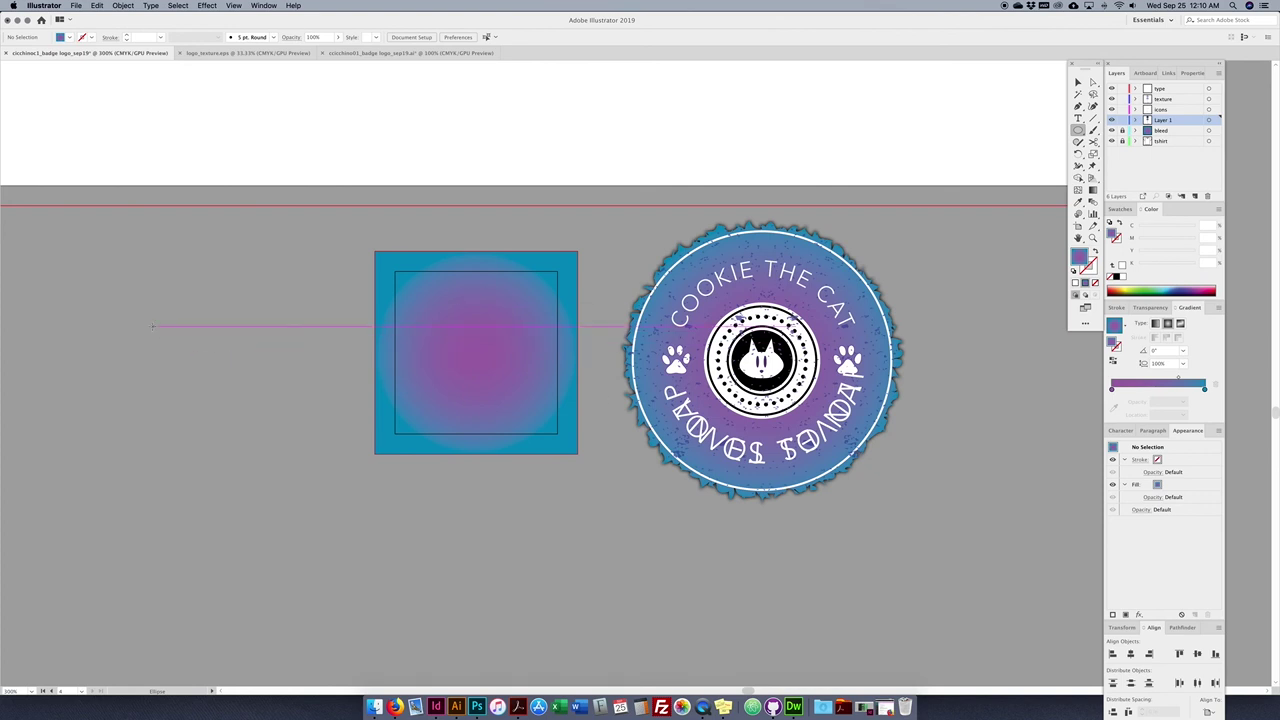
left_click(221, 330)
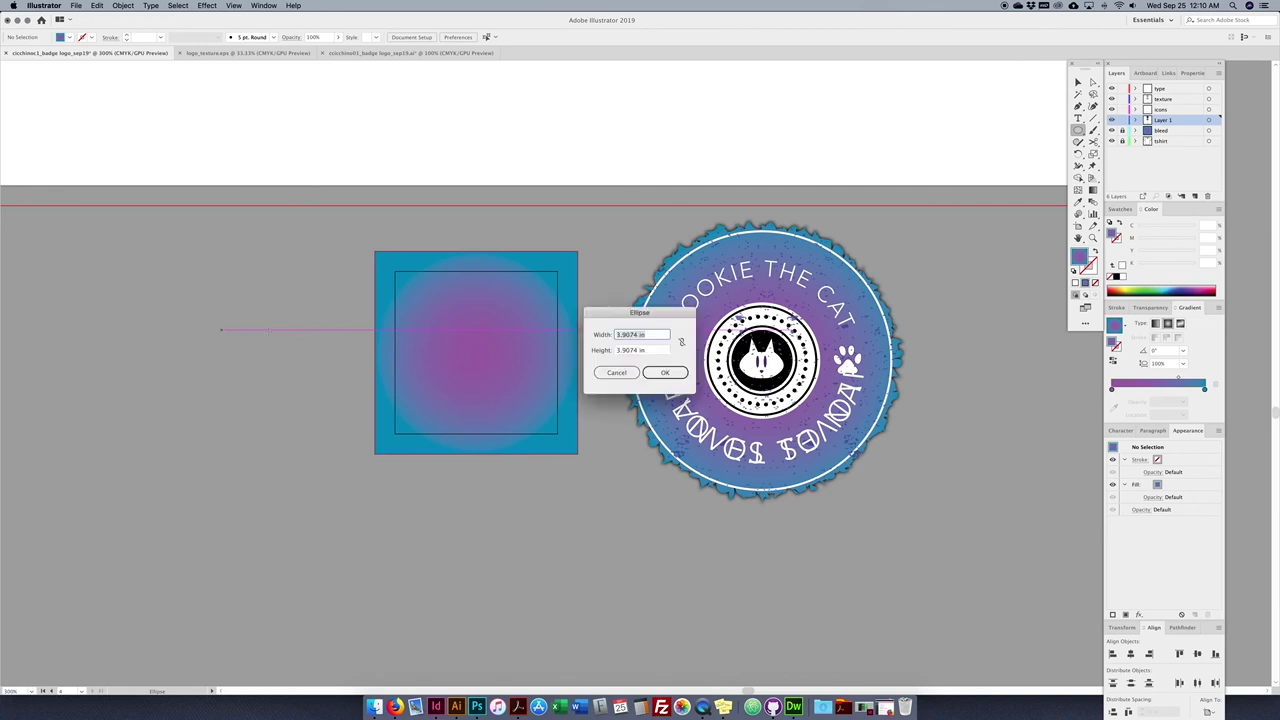
type("1")
key("Tab")
type("1")
key("Return")
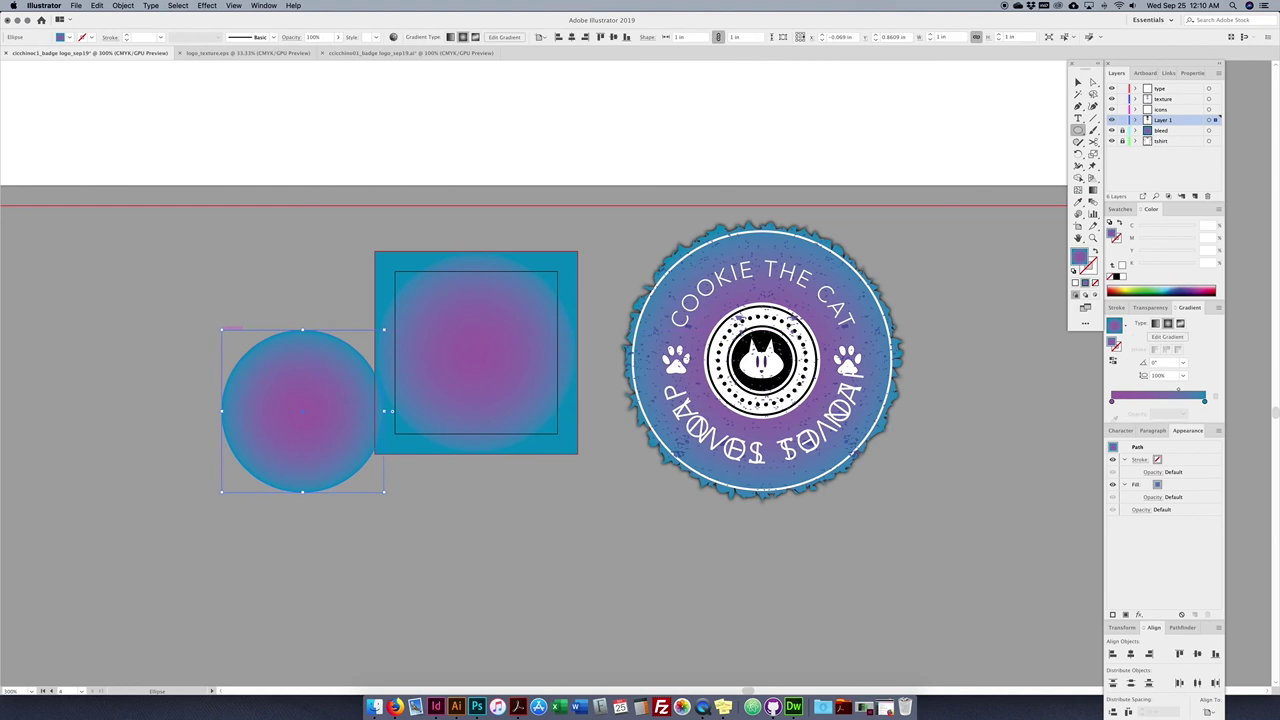
key("v")
left_click_drag(314, 410, 494, 550)
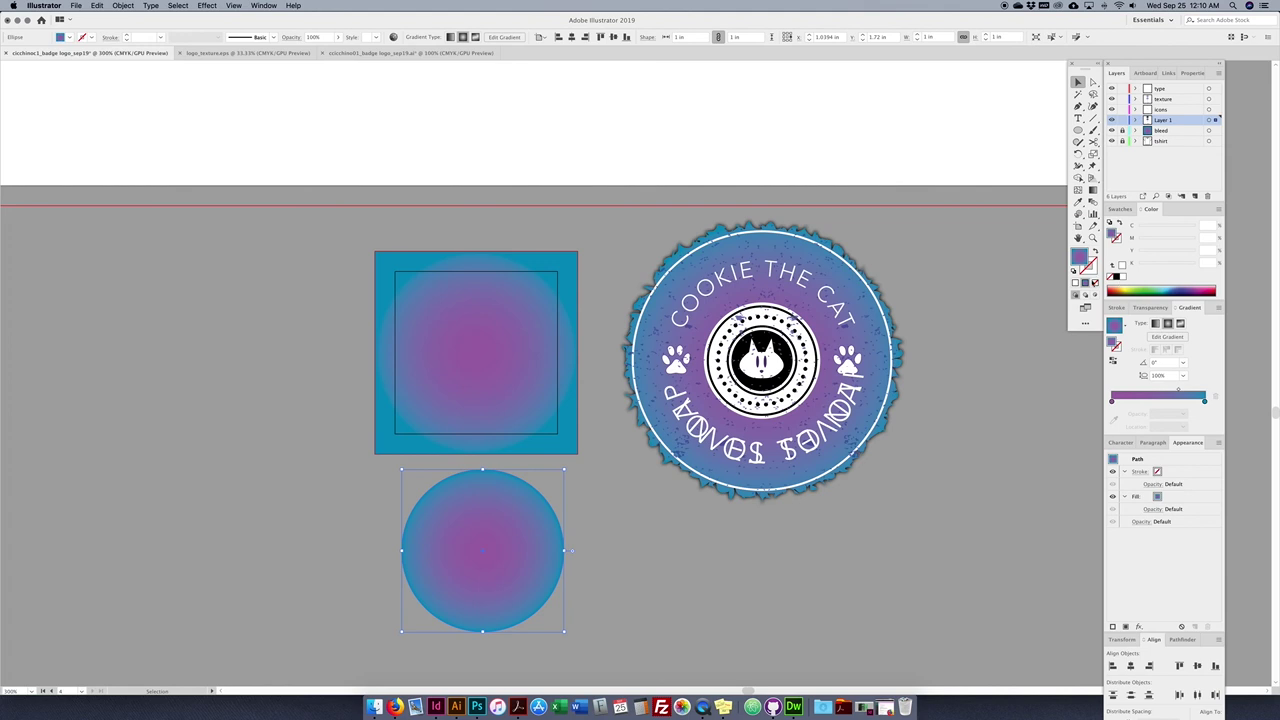
- Remove the circle's gradient fill and give it a 100% cyan stroke
left_click(1095, 283)
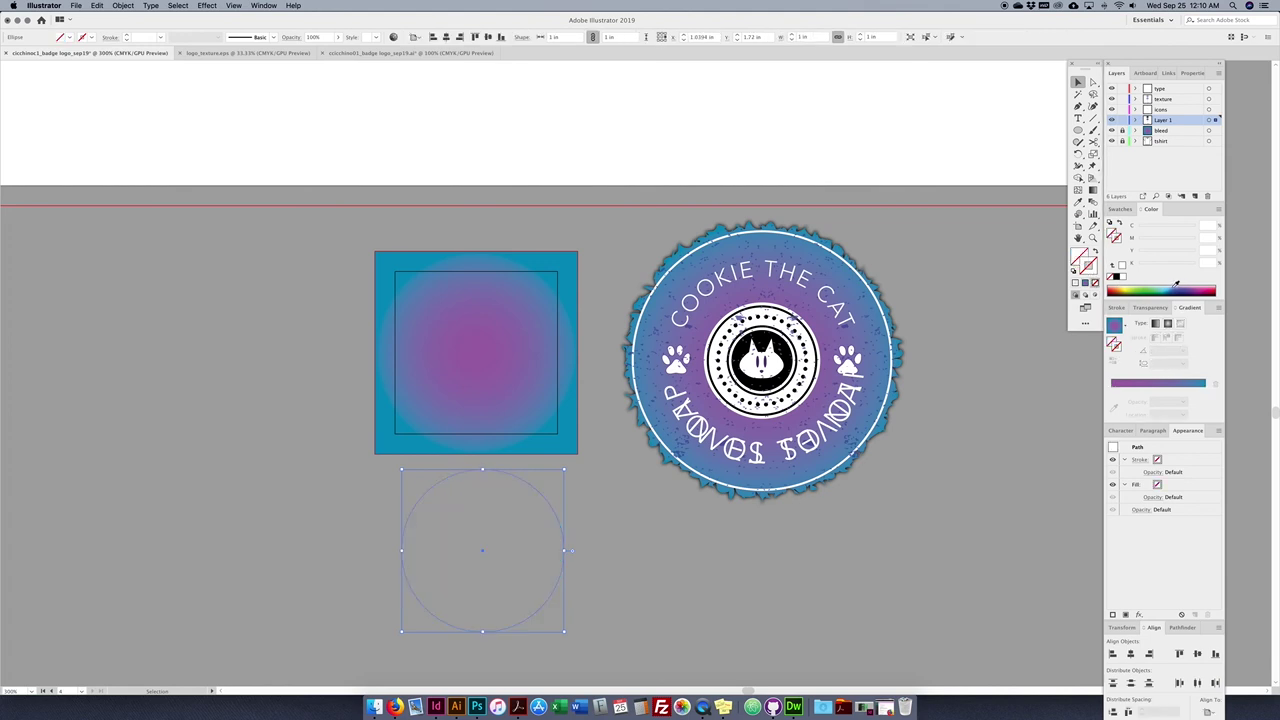
left_click(1120, 209)
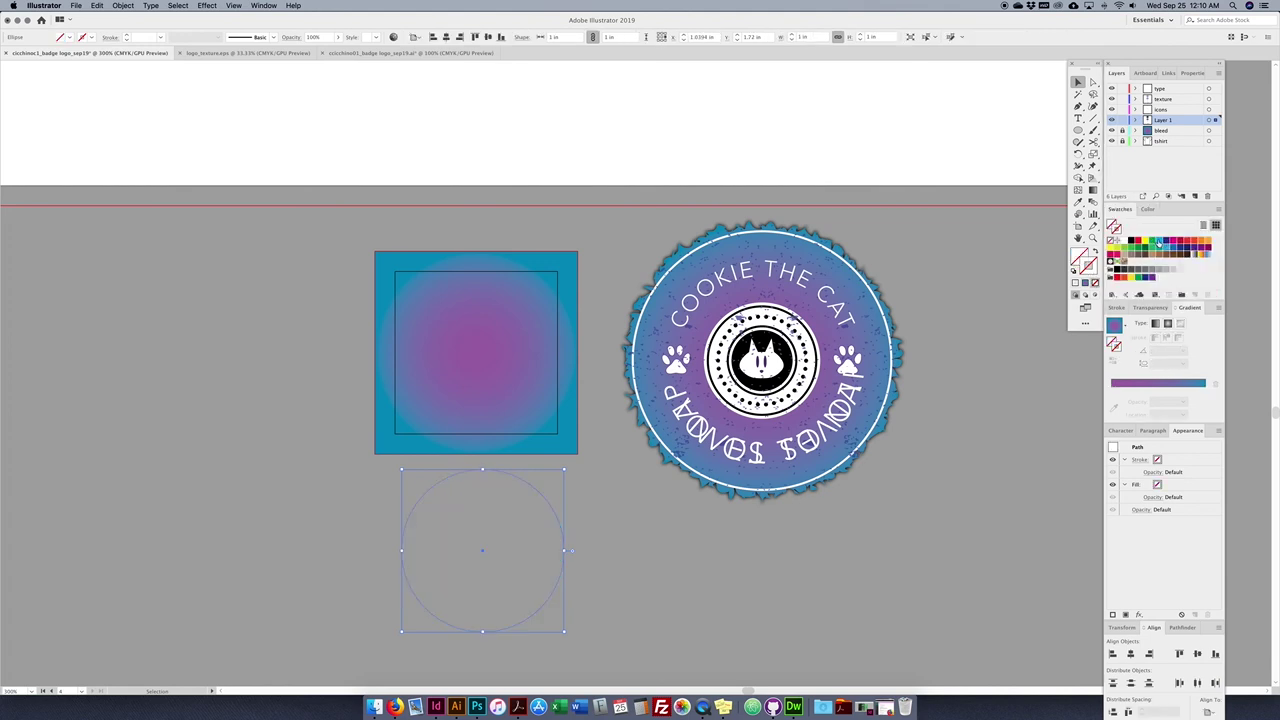
left_click(1157, 242)
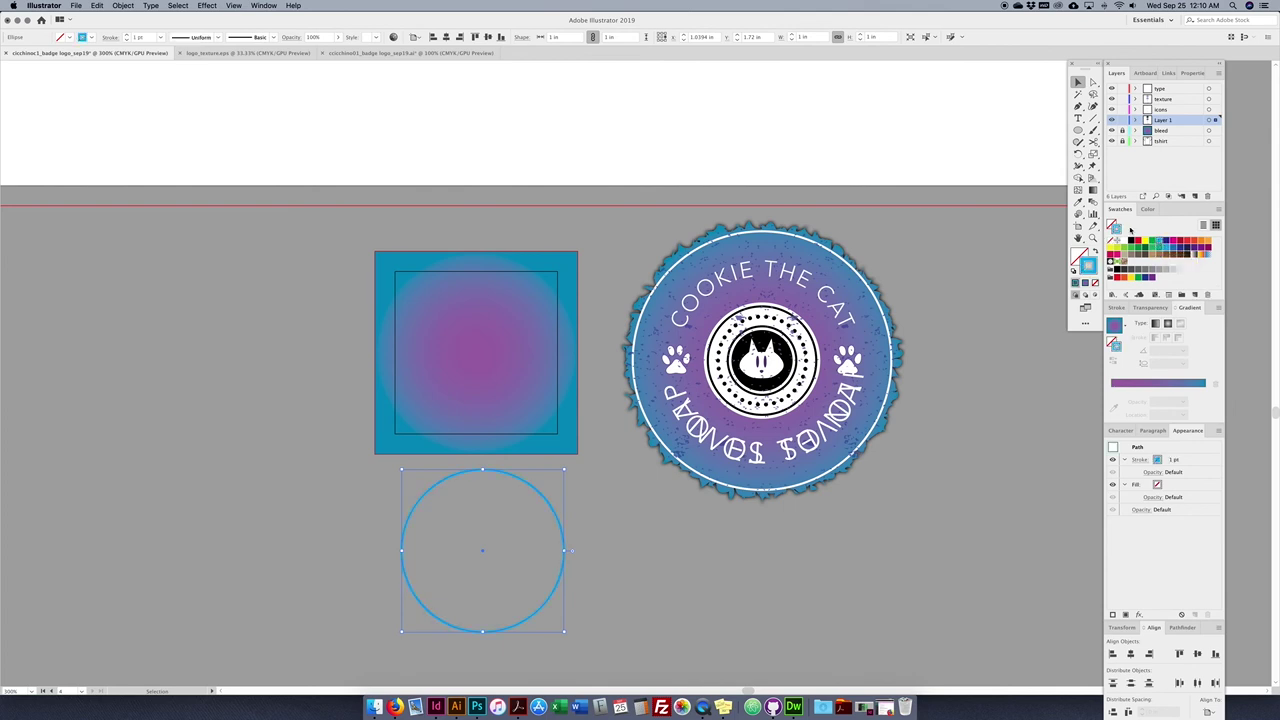
left_click(1143, 209)
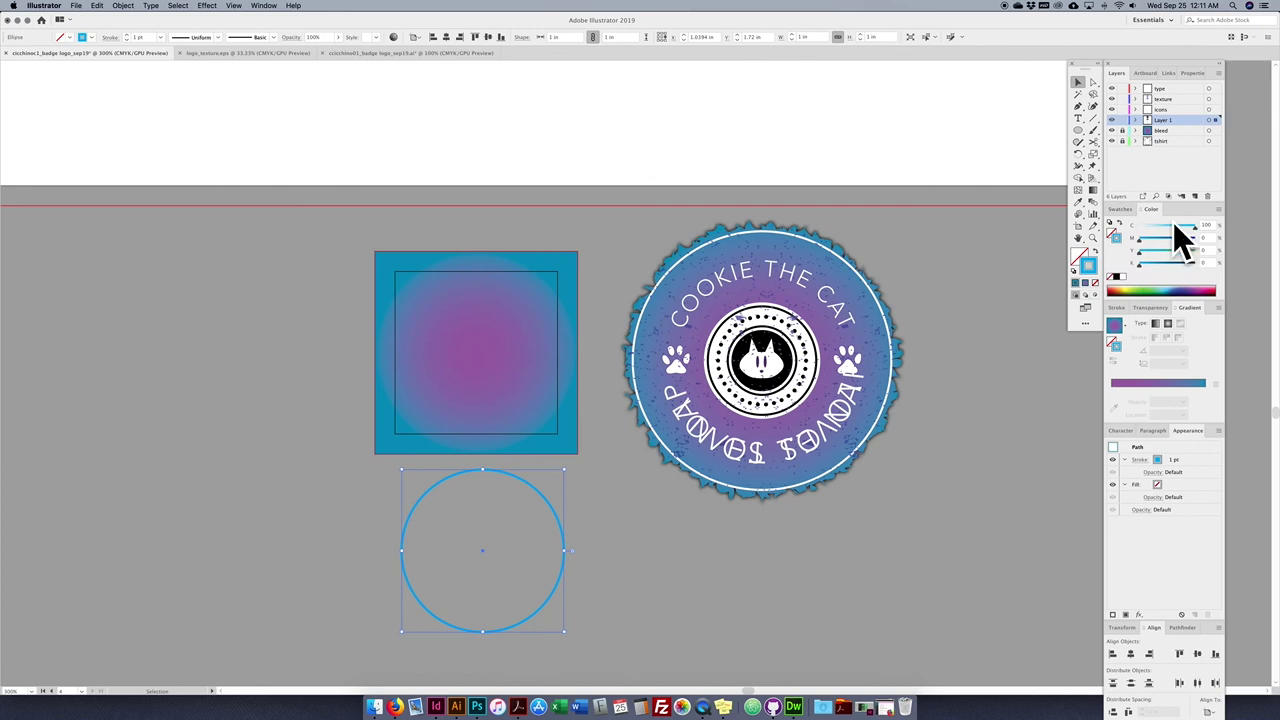
left_click_drag(1196, 231, 1201, 233)
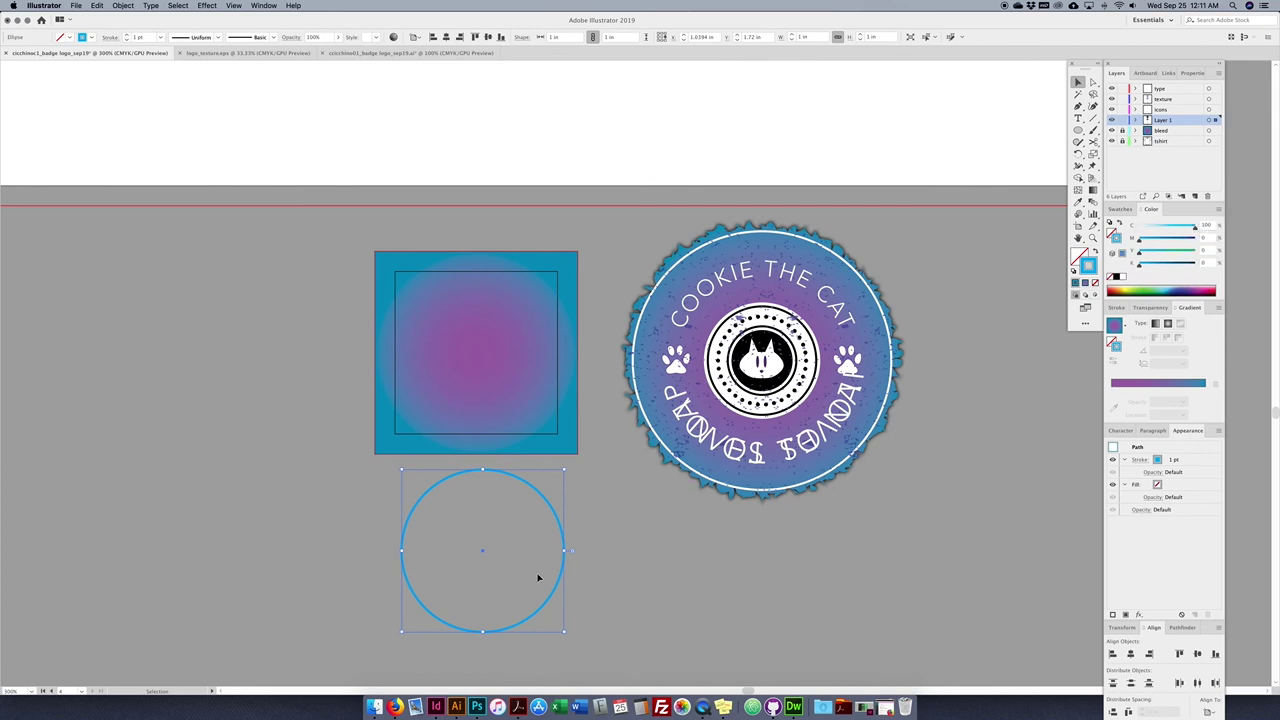
- Set the circle's stroke weight to 0.125 pt and centre the circle on the gradient square
left_click(1117, 307)
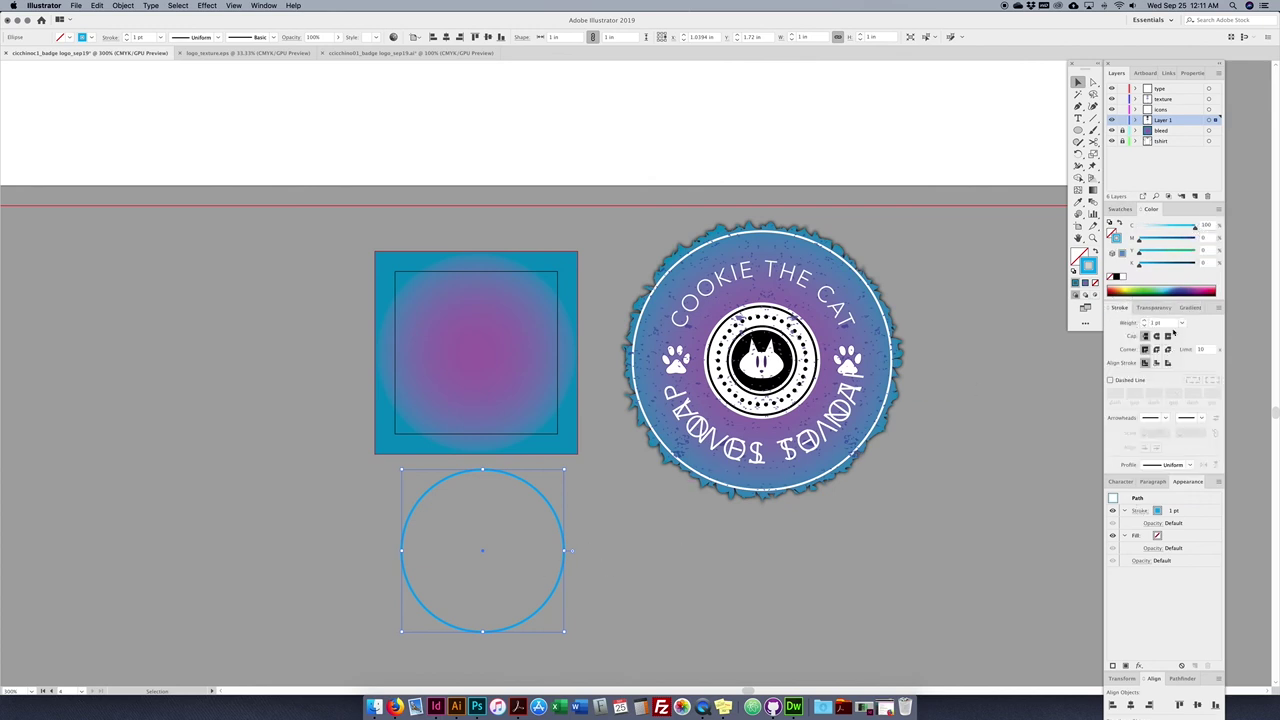
key("Return")
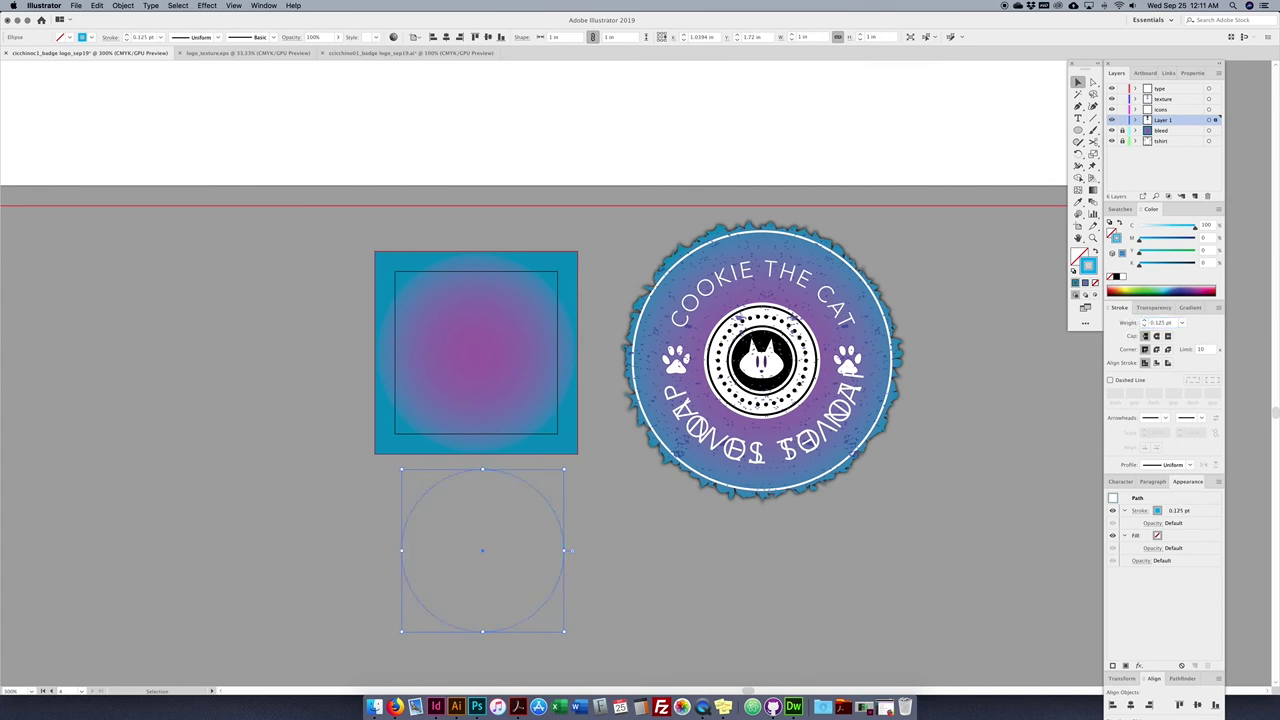
left_click(562, 607)
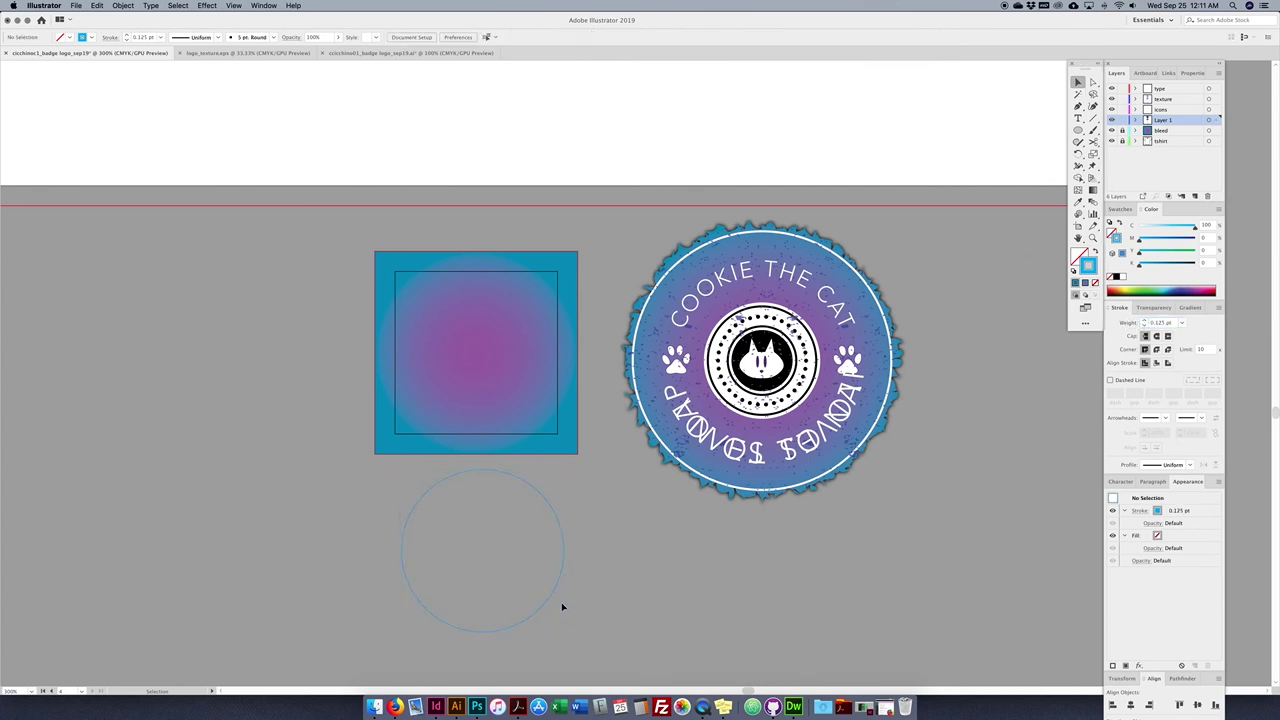
mouse_move(550, 604)
left_mouse_down()
mouse_move(563, 417)
mouse_move(557, 400)
mouse_move(543, 403)
left_mouse_up()
left_click(591, 531)
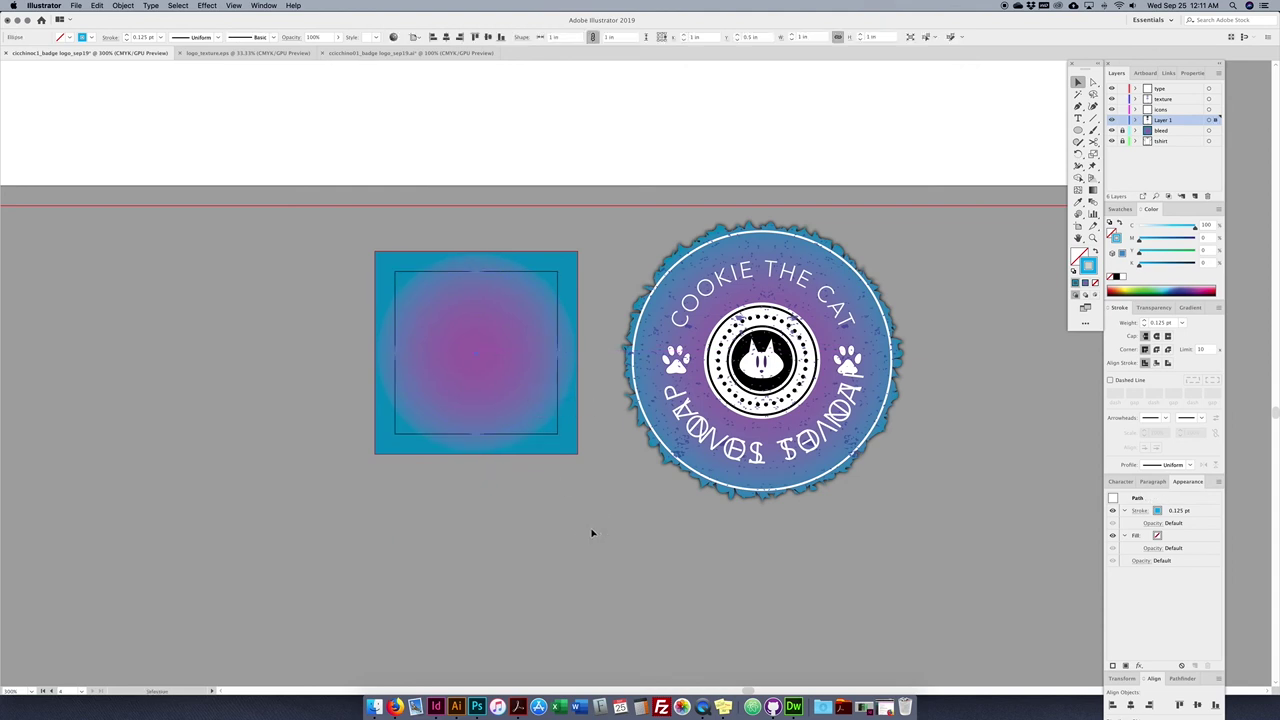
- Create a new layer directly above Layer 1 and name it dieline
left_click(539, 312)
left_click(1194, 196)
double_click(1164, 120)
type("ill")
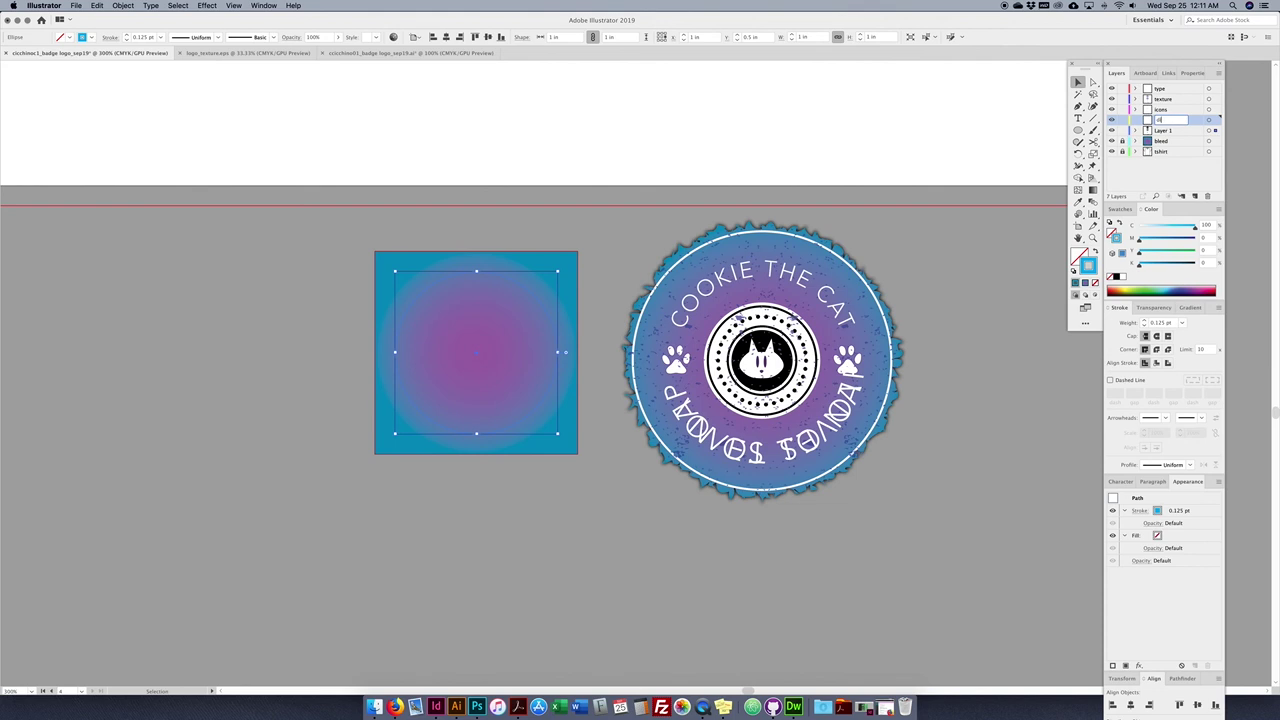
- Transfer the selected cyan circle to the dieline layer, then lock that layer and place it above the type layer
left_click_drag(1217, 130, 1216, 120)
left_click(1122, 120)
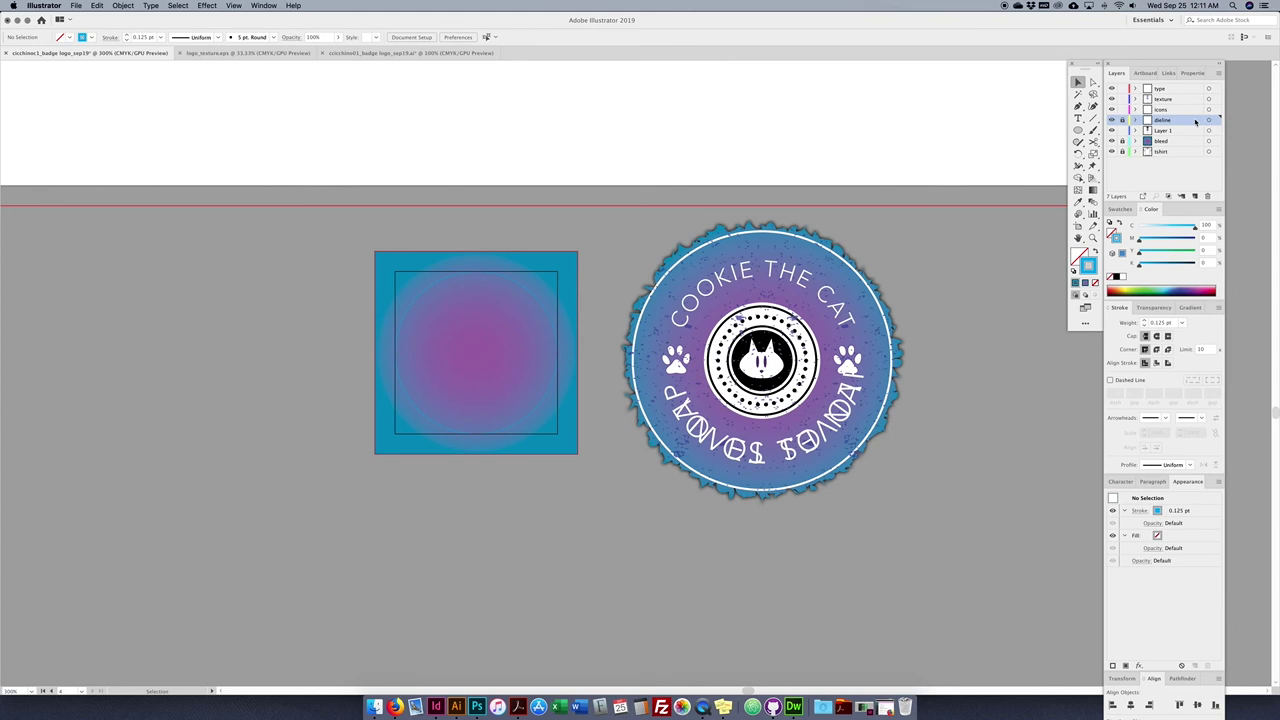
left_click_drag(1195, 121, 1184, 91)
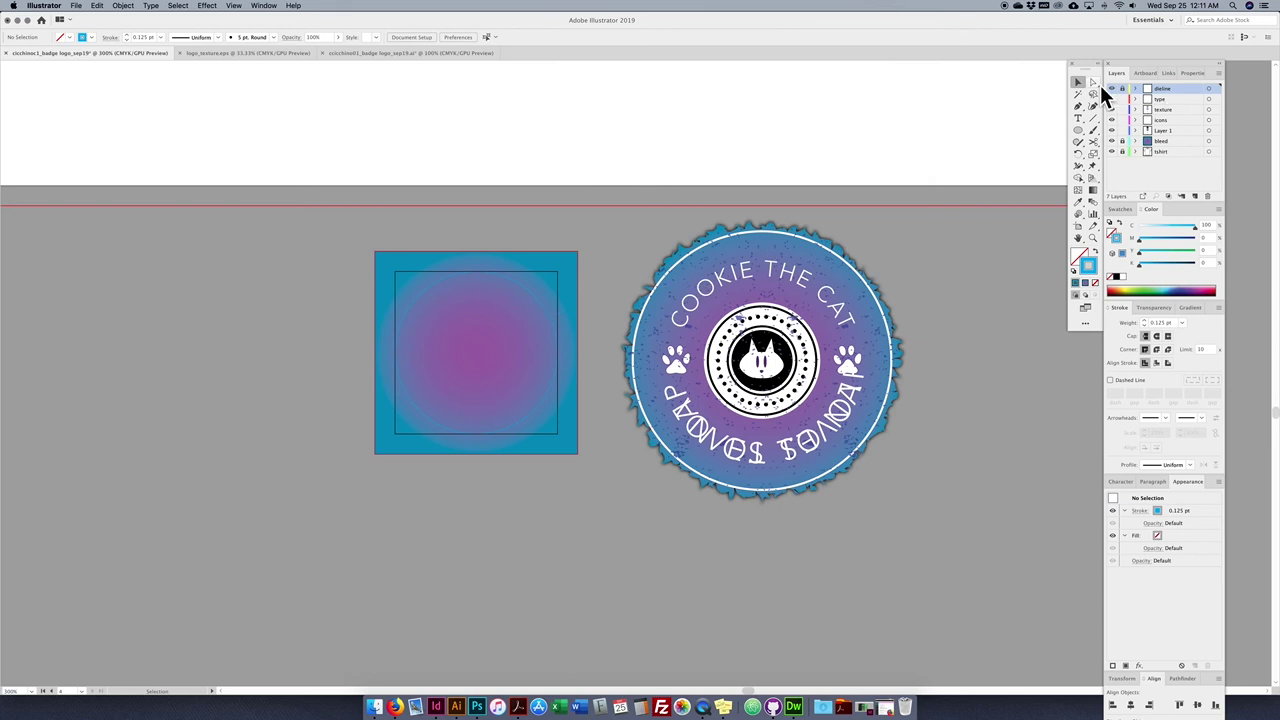
- Move the whole cat badge onto the gradient square and scale it proportionally to about 0.98 in wide
left_click_drag(930, 228, 641, 511)
left_click_drag(805, 413, 657, 414)
left_click_drag(752, 410, 540, 412)
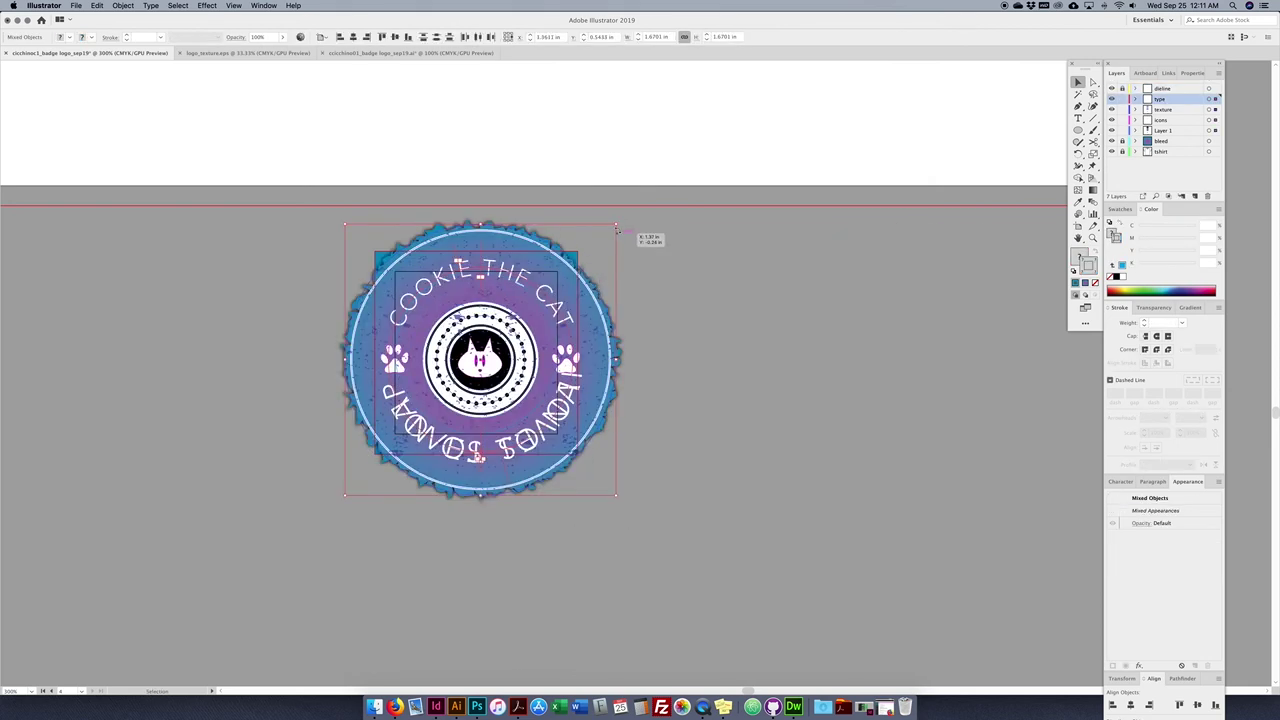
left_click_drag(616, 225, 560, 280)
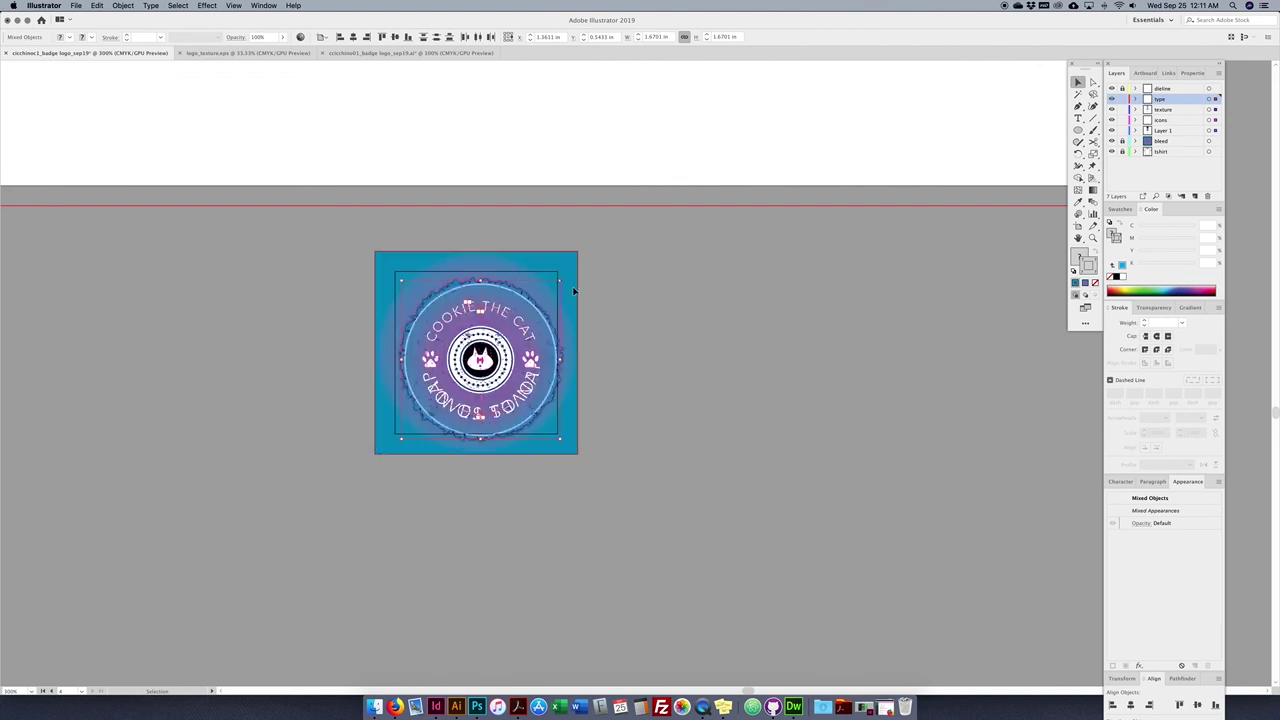
- Nudge the badge up and sideways to centre it in the black inner square, and scale it to about 0.93 in wide
key("super+equal")
key("super+equal")
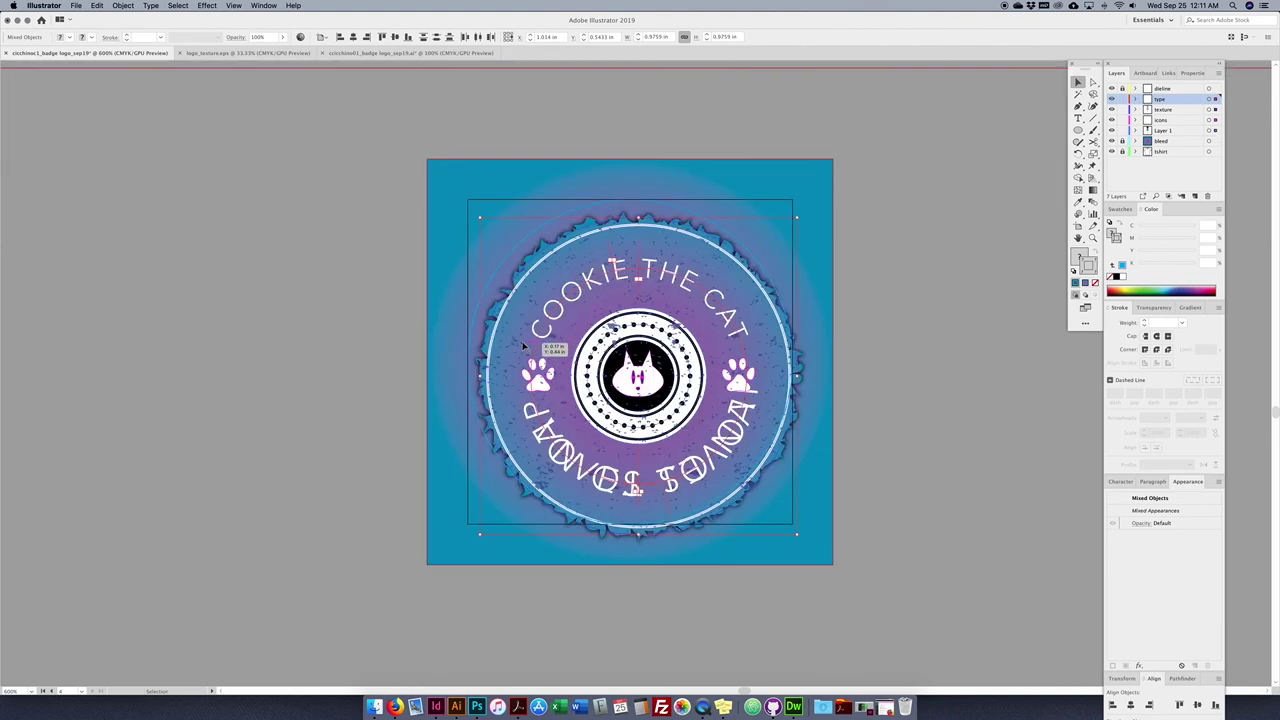
key("Up")
key("Up")
key("Up")
key("Left")
key("Left")
key("Left")
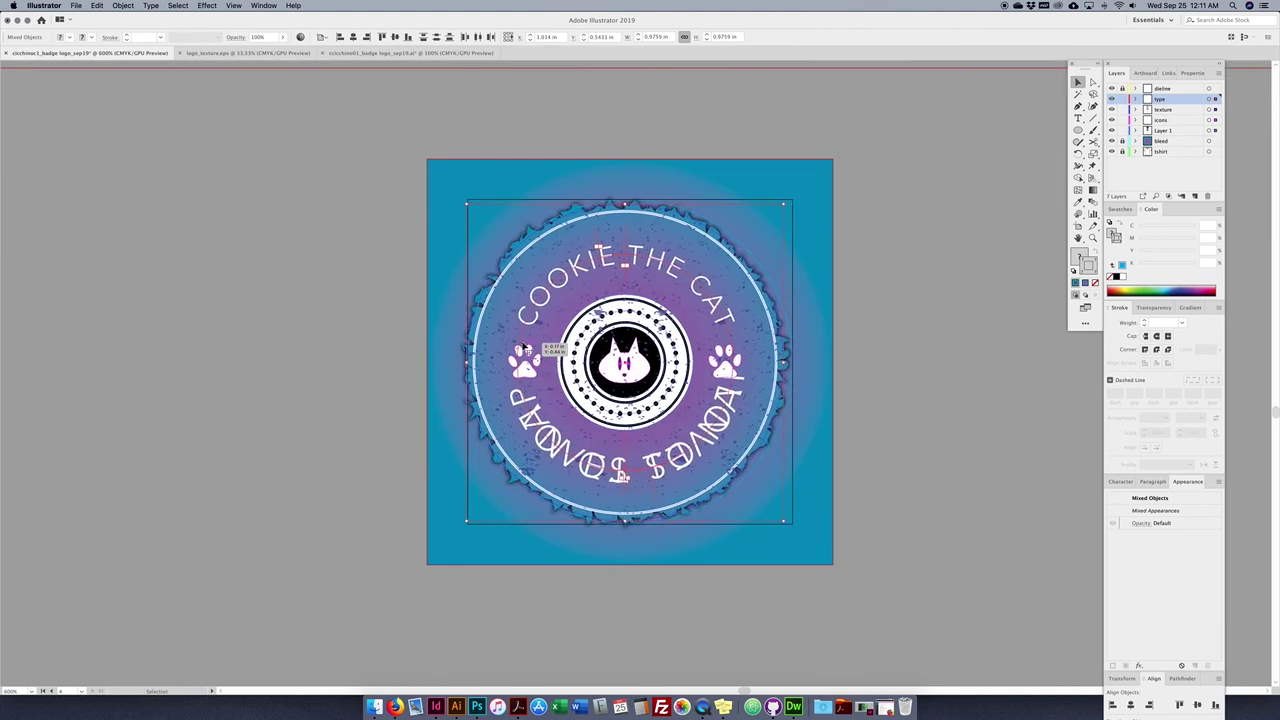
key("Left")
key("Right")
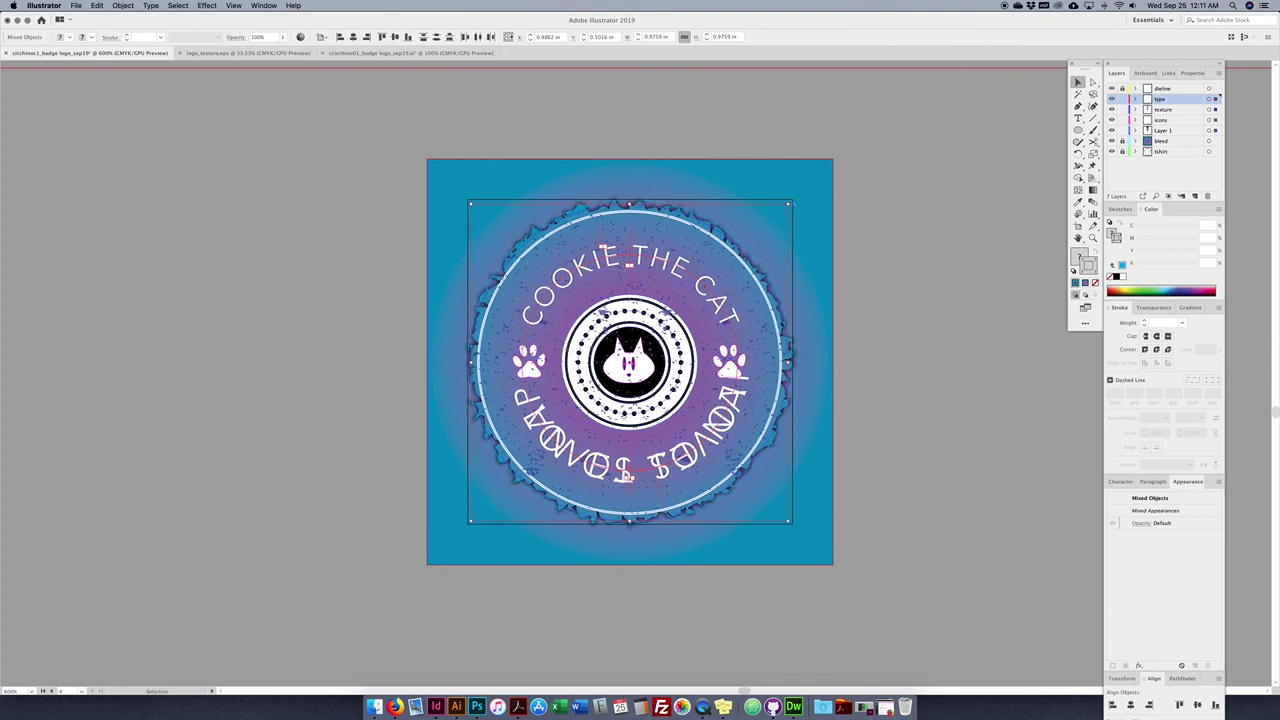
left_click_drag(789, 204, 783, 211)
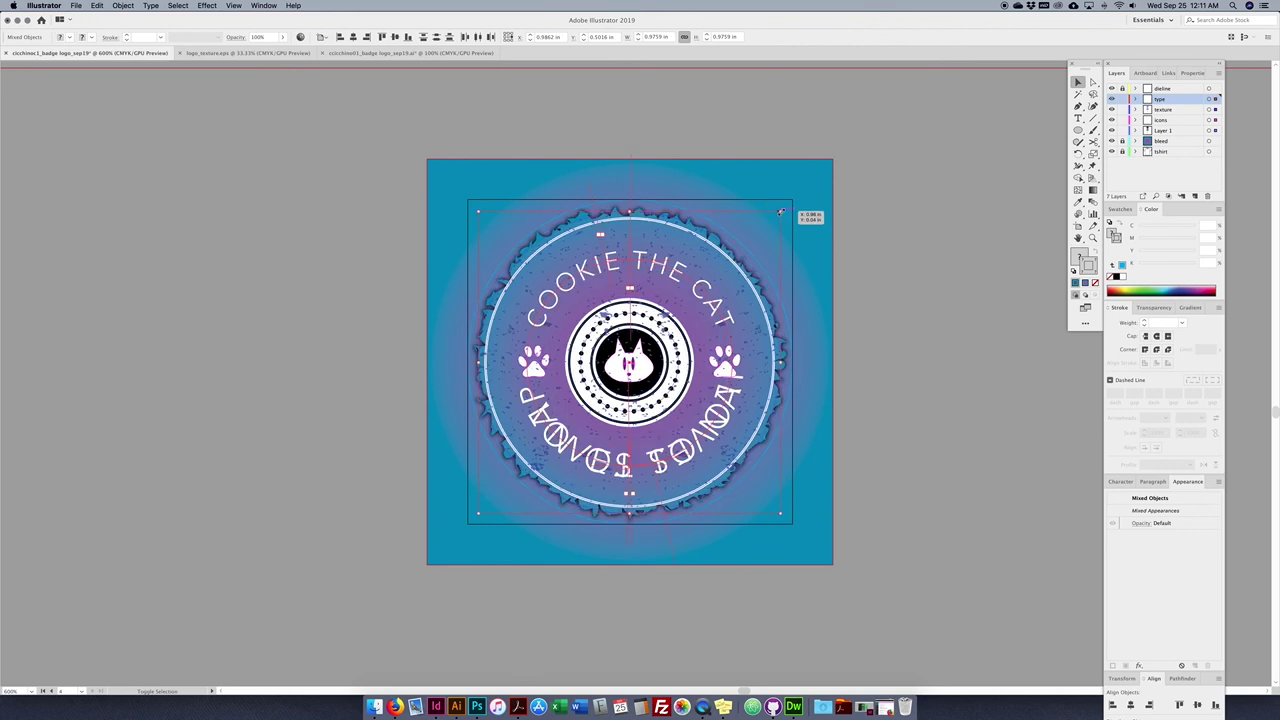
left_click(206, 5)
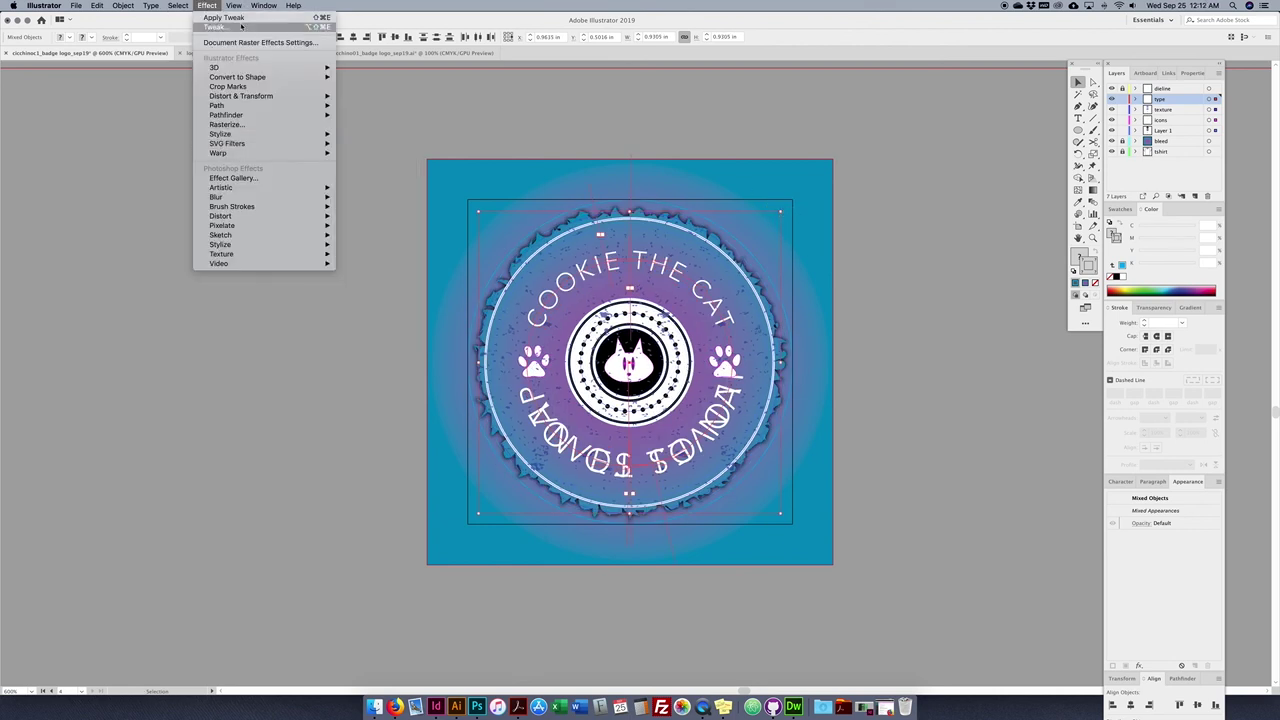
mouse_move(233, 5)
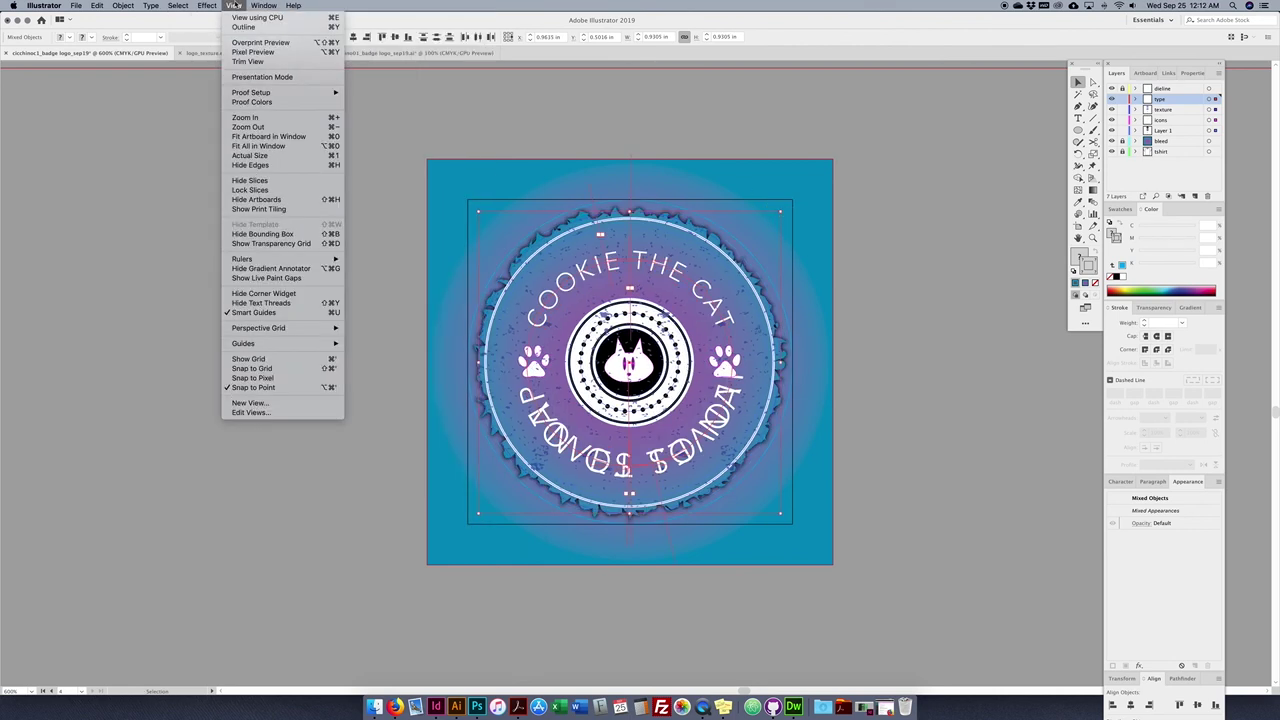
left_click(663, 136)
- Delete the duplicate text object overlapping LOVES TO NAP on the small badge
left_click(945, 417)
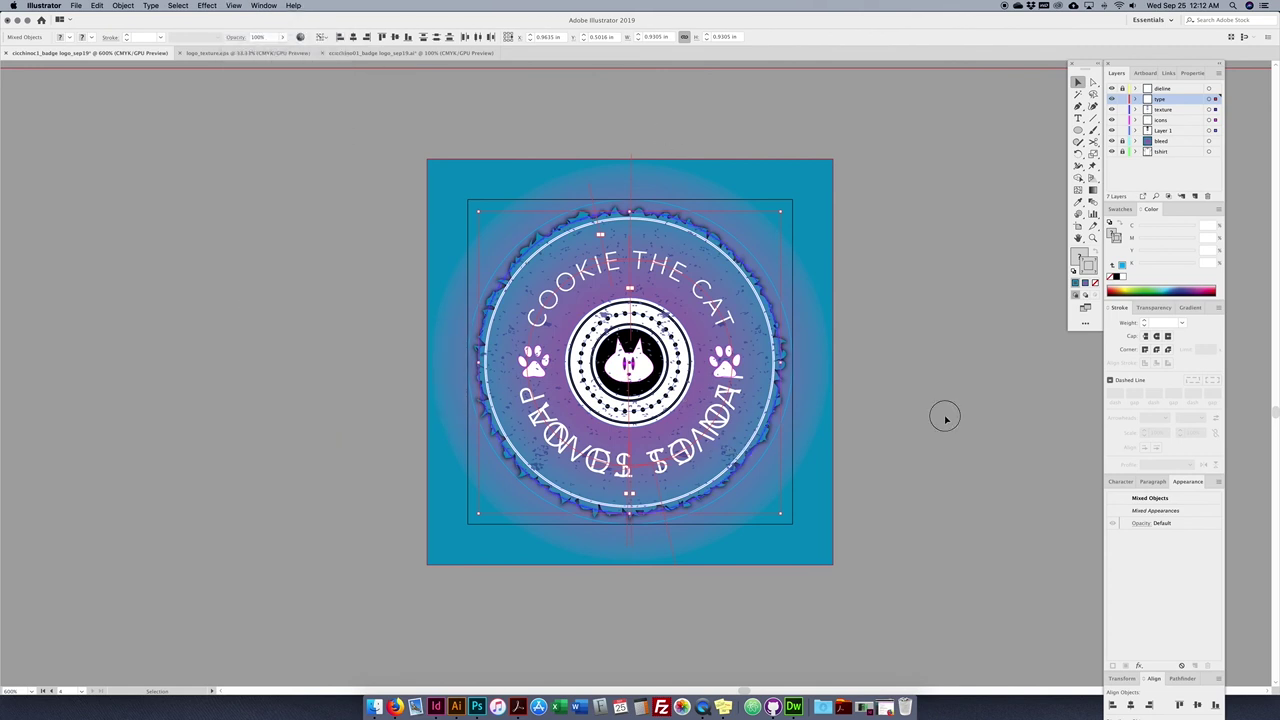
key("t")
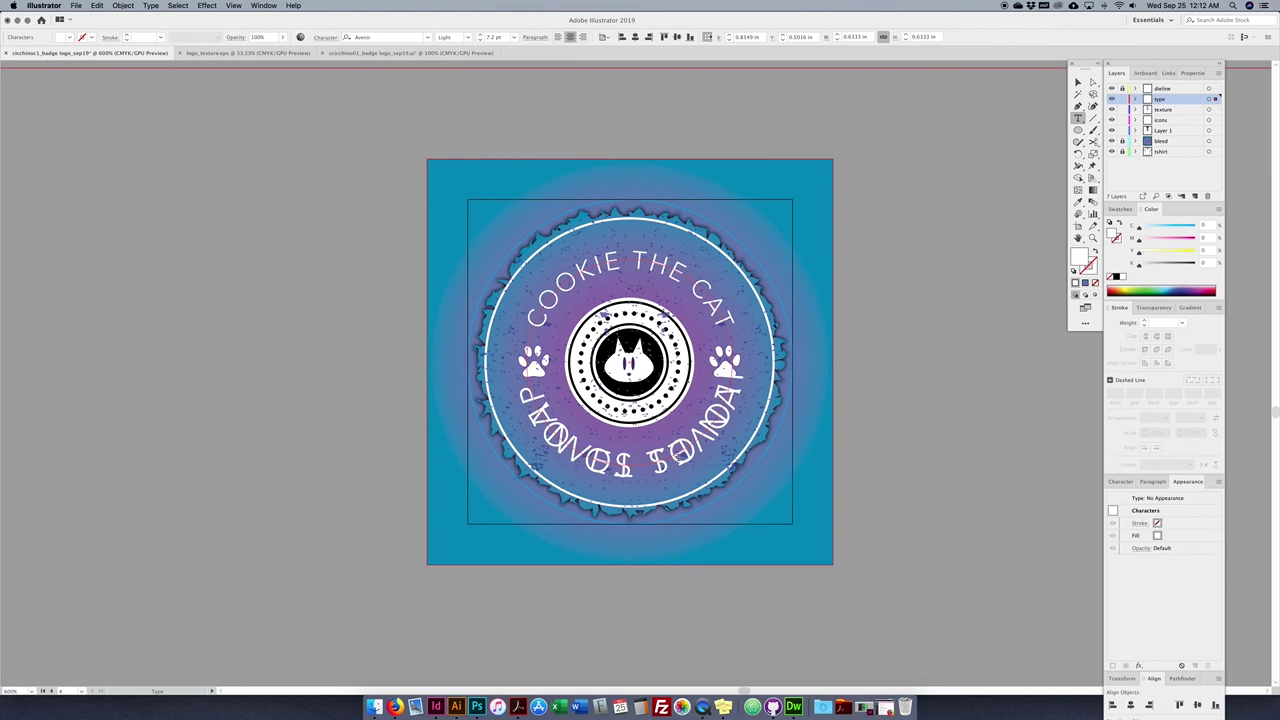
key("super+a")
left_click(1078, 82)
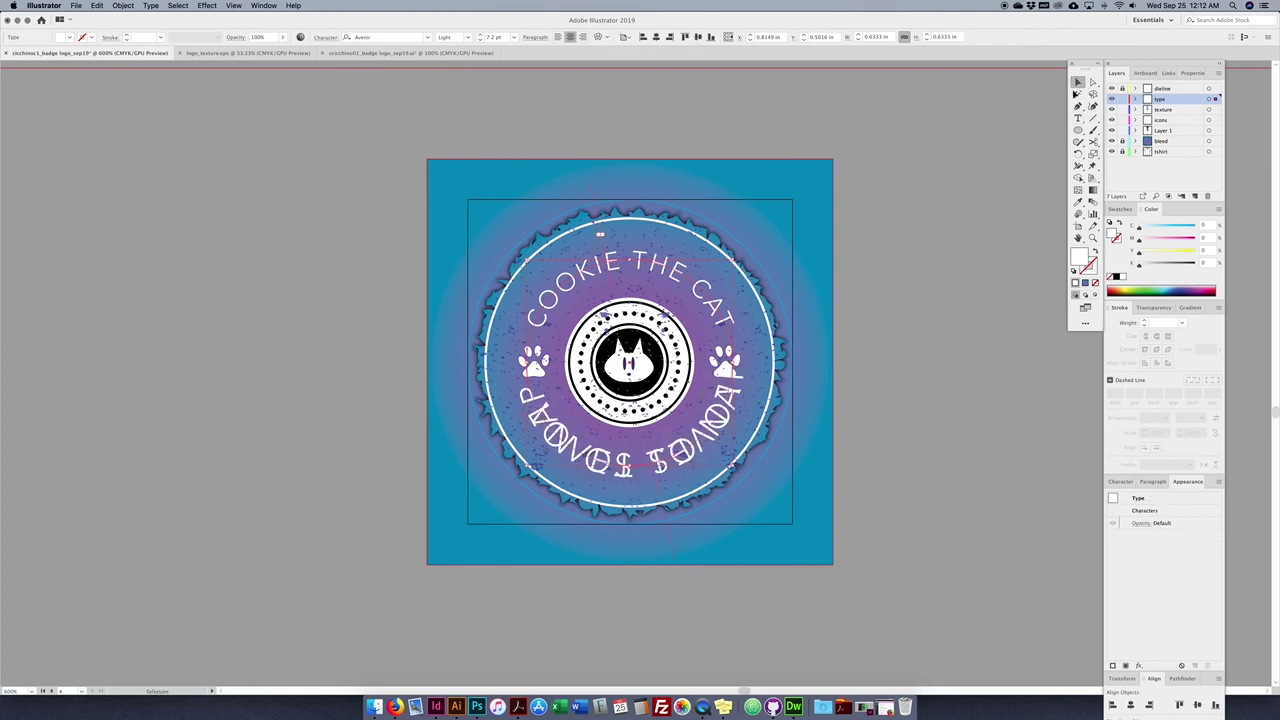
left_click(923, 240)
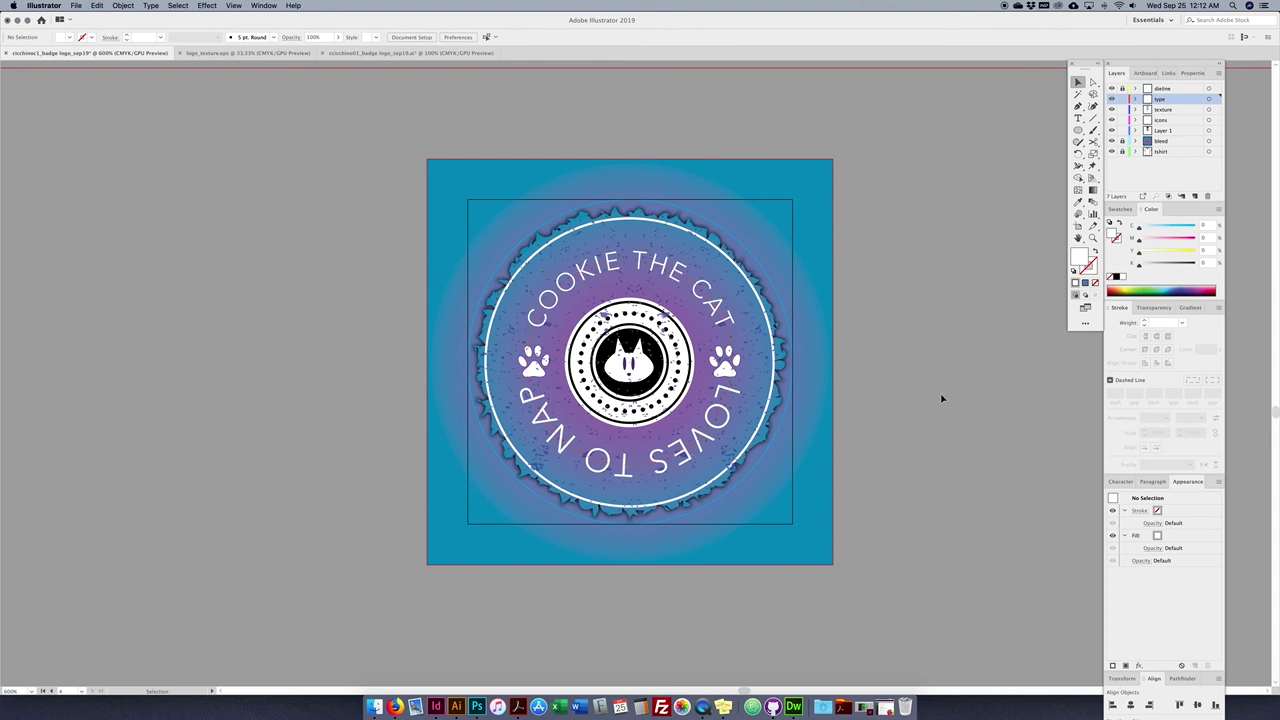
- Review the small badge, the T-shirt mockup and the large badge artboards, checking the black badge's circular text object
key("super+minus")
key("super+minus")
key("super+minus")
key("super+minus")
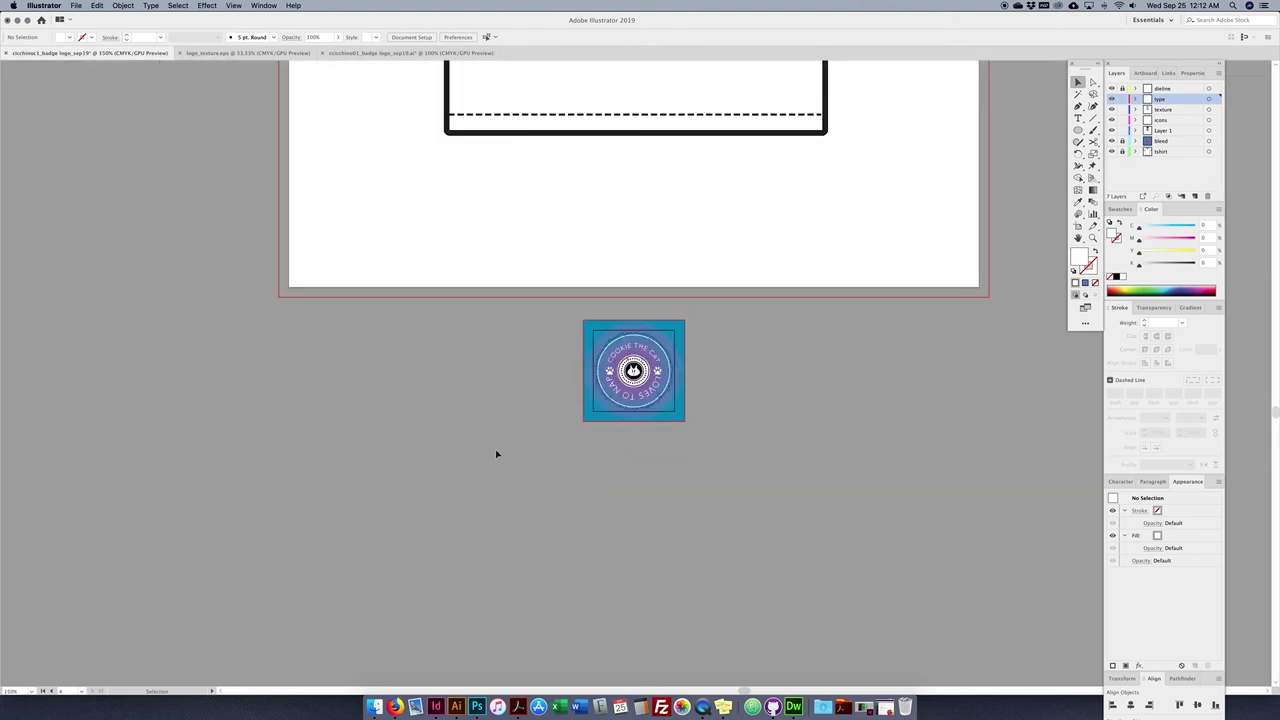
key("super+minus")
key("super+minus")
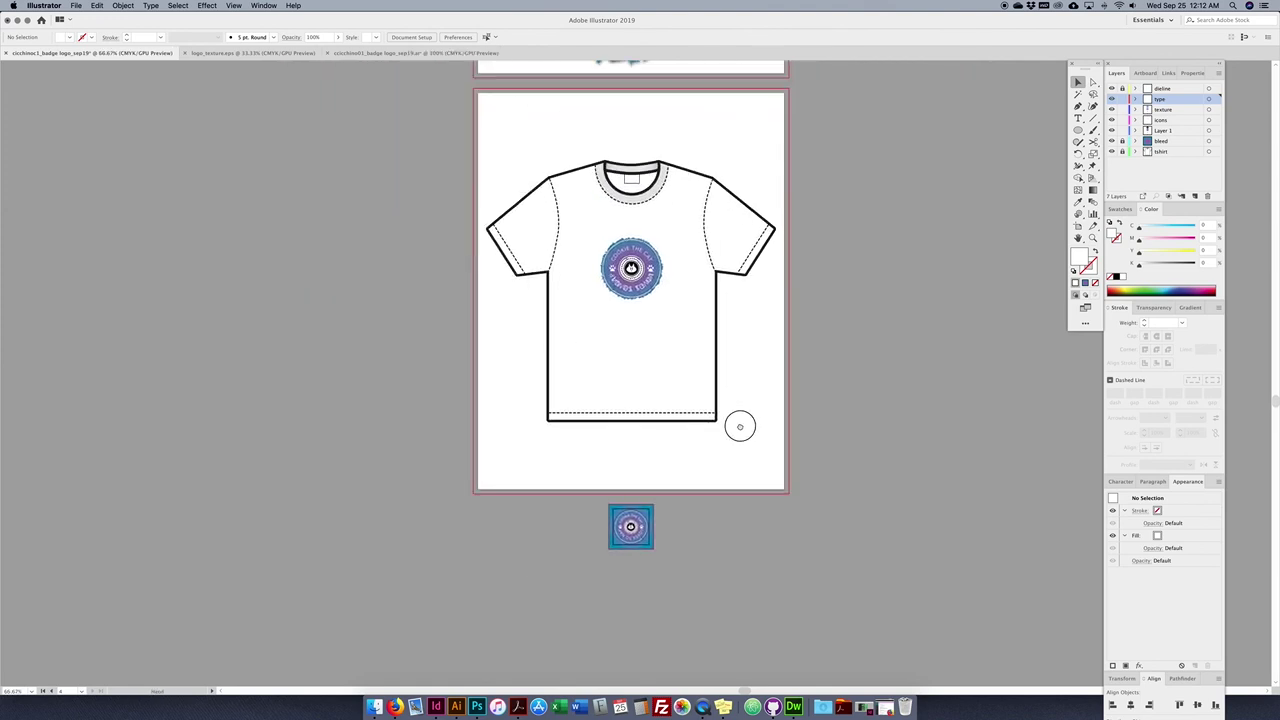
scroll(750, 410, "up", 2)
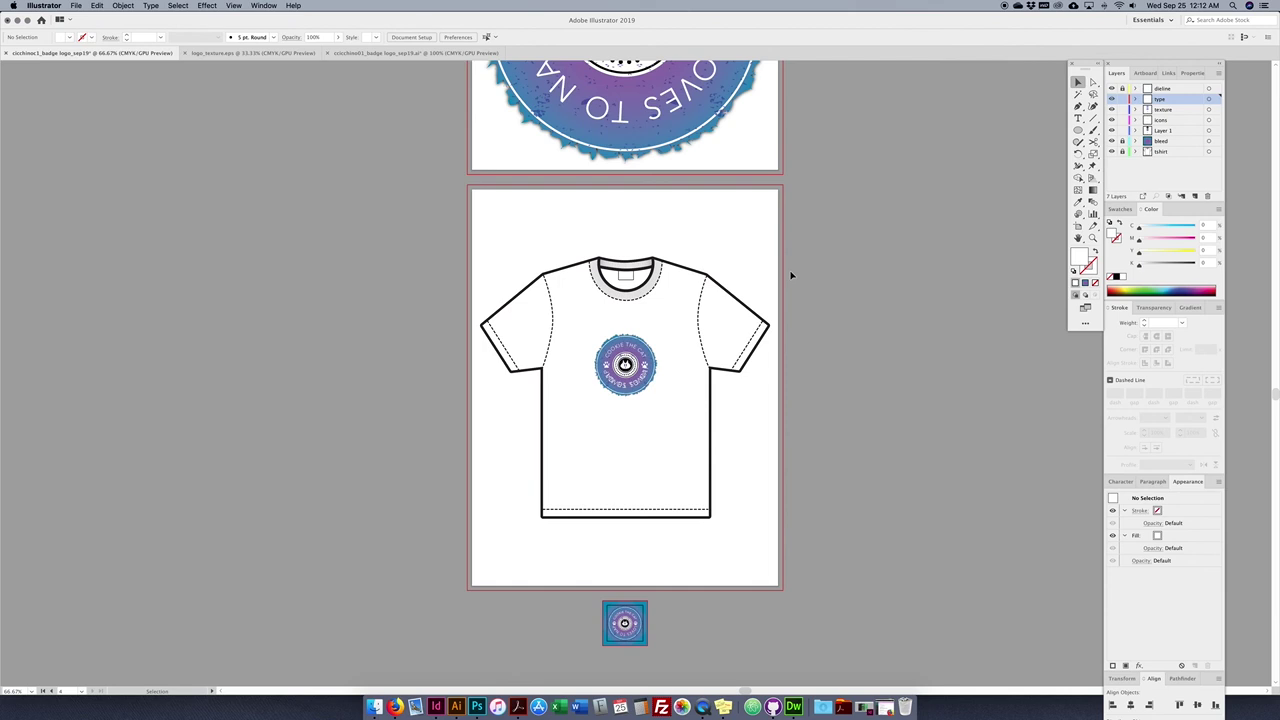
scroll(875, 292, "up", 10)
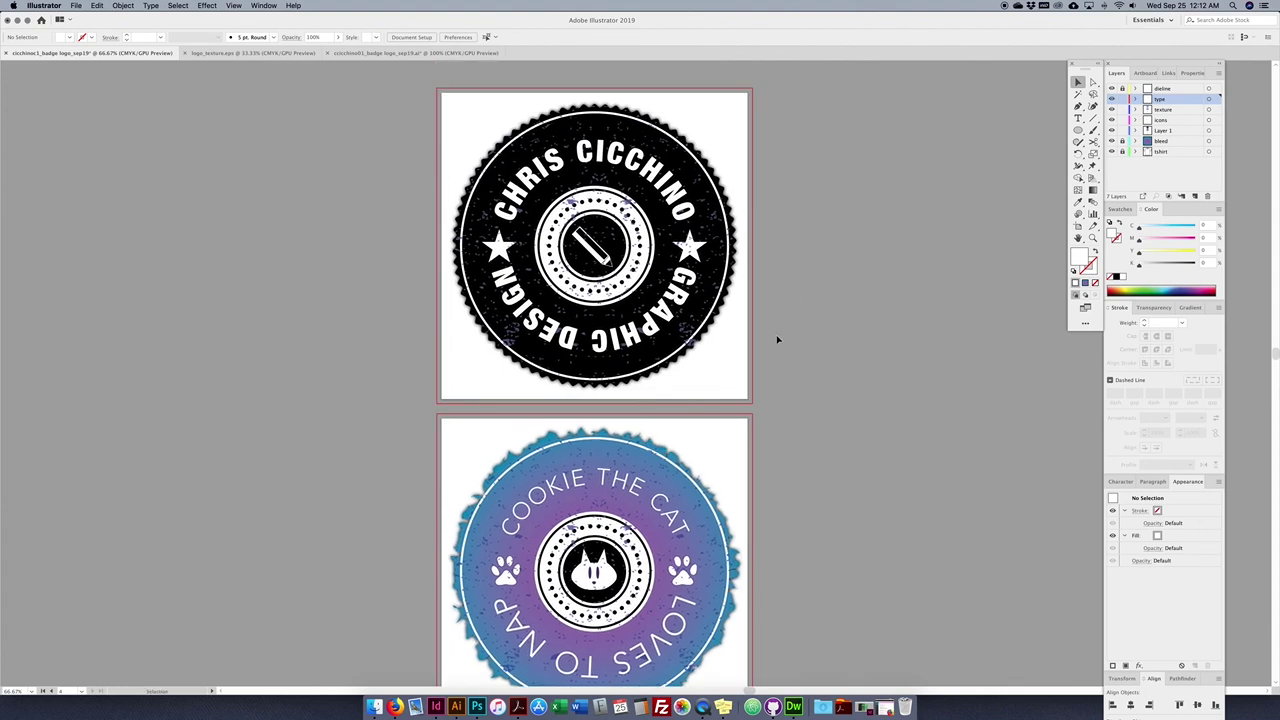
left_click(651, 160)
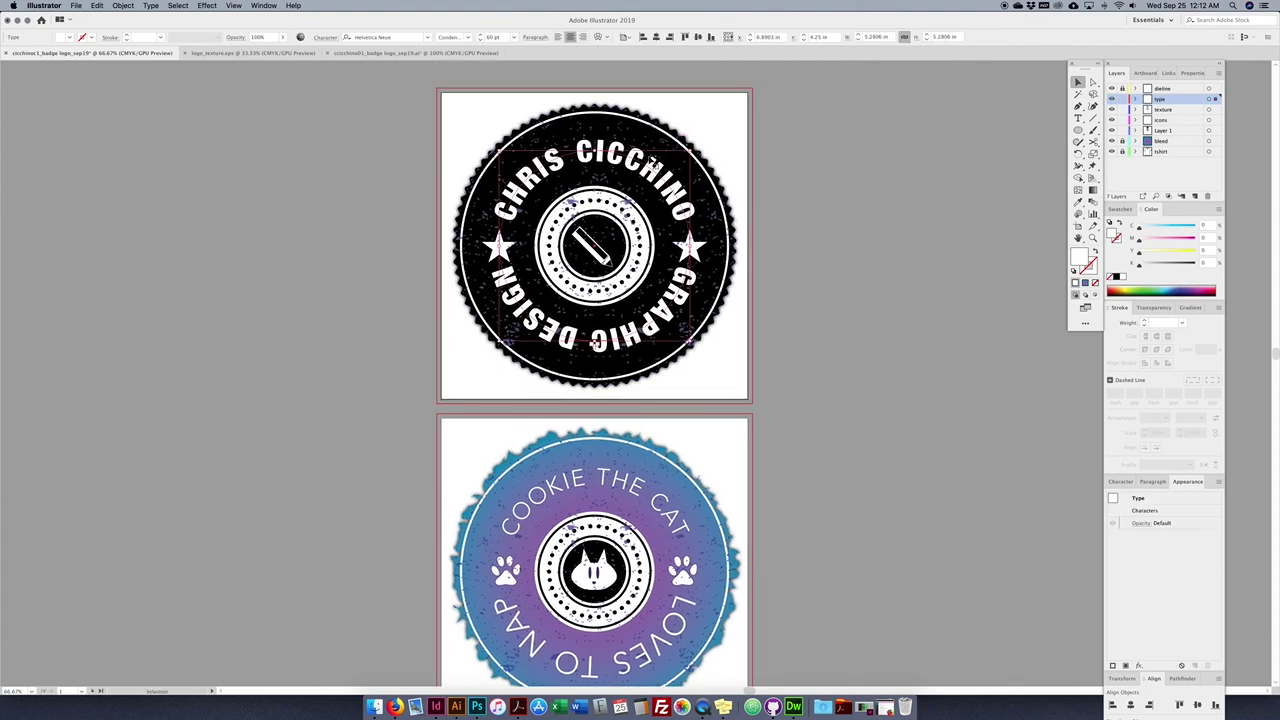
left_click(1041, 157)
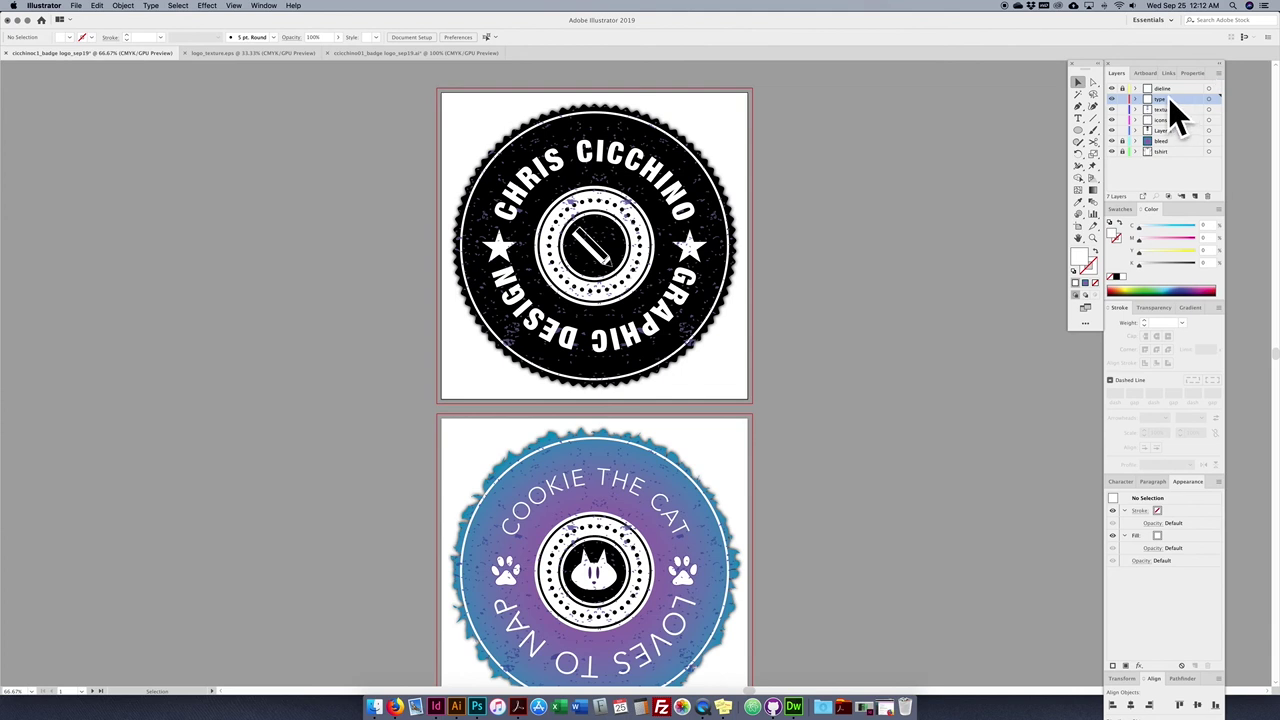
- Duplicate the type layer together with all the badge text on it
left_click(1208, 99)
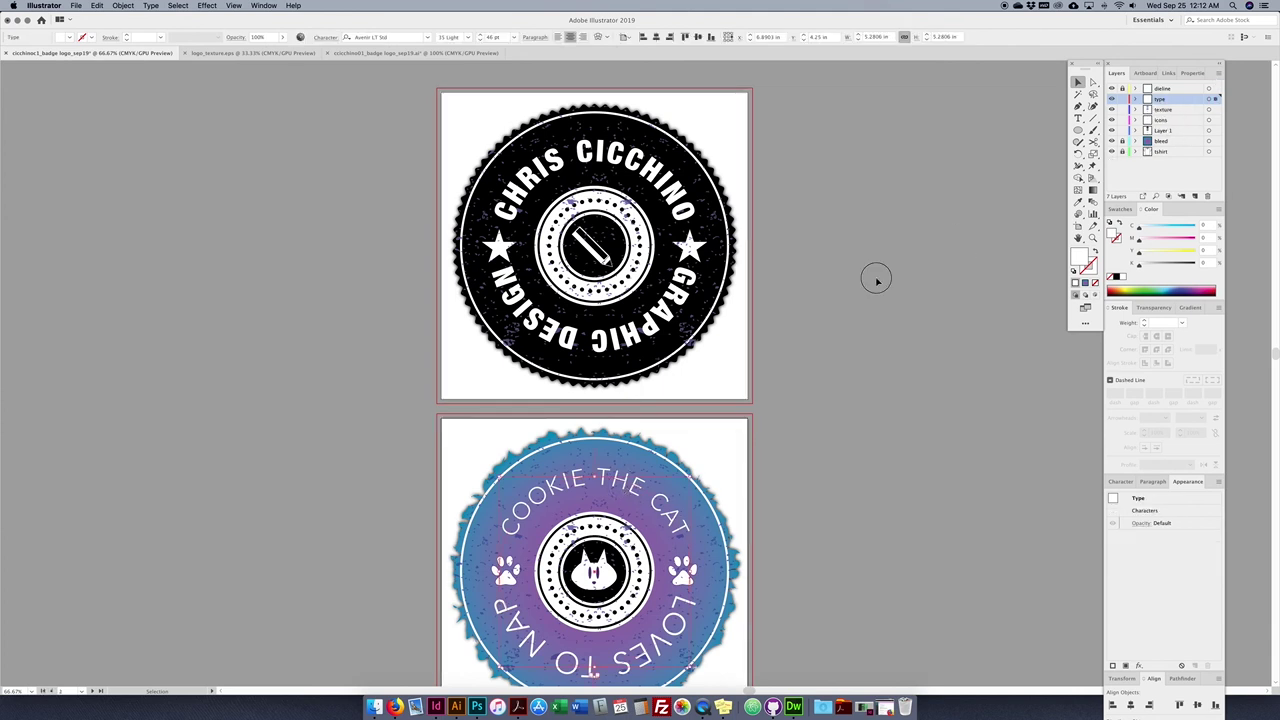
scroll(876, 280, "left", 5)
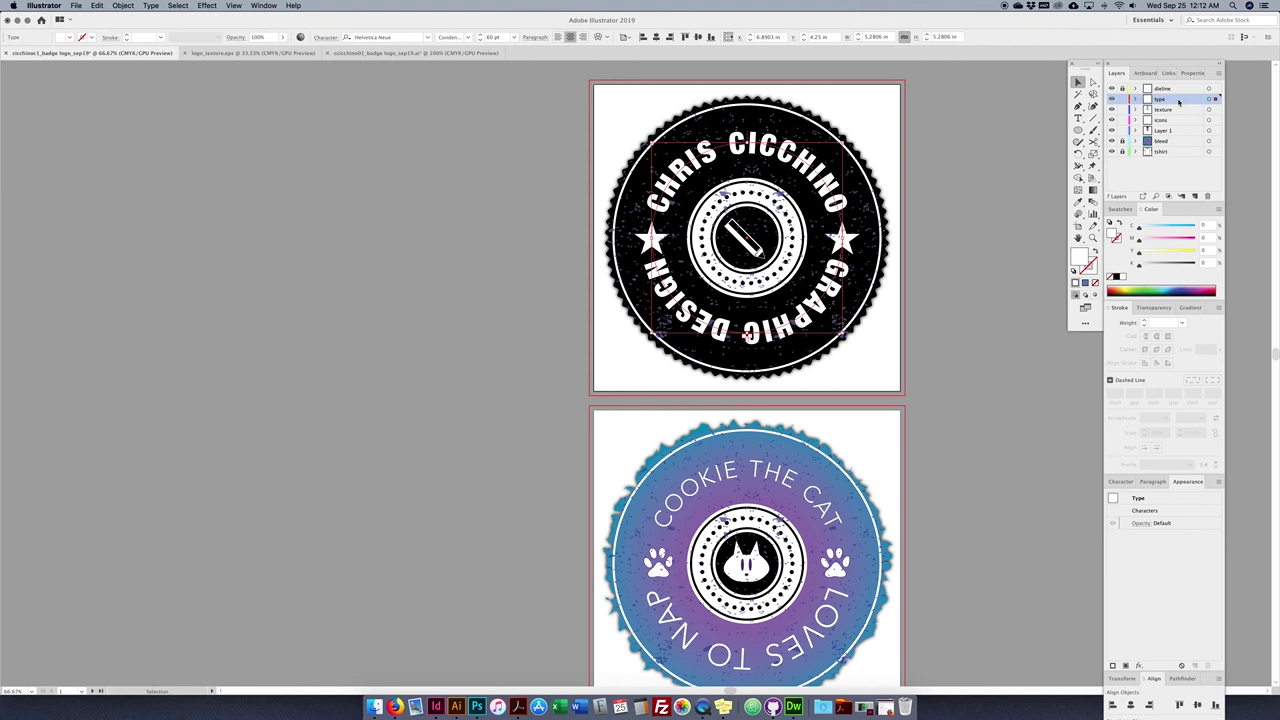
mouse_move(1178, 101)
left_mouse_down()
mouse_move(1186, 191)
mouse_move(1180, 97)
left_mouse_up()
right_click(1182, 98)
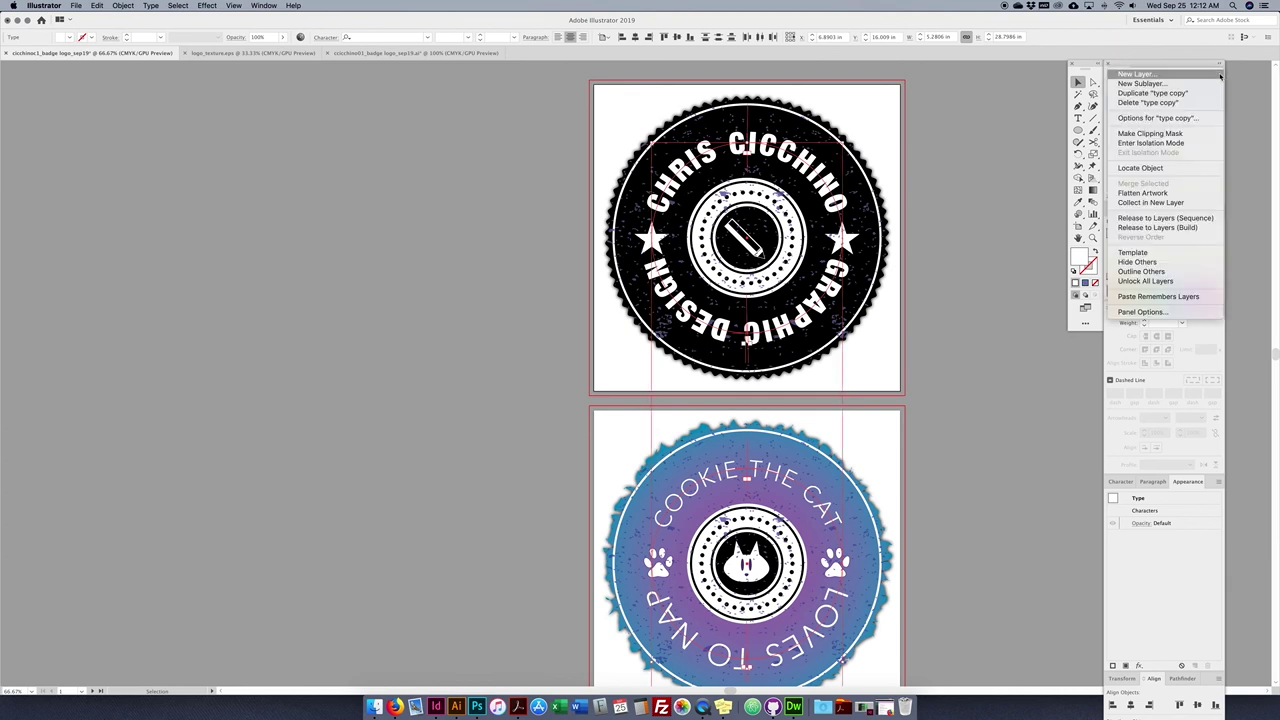
left_click(1181, 95)
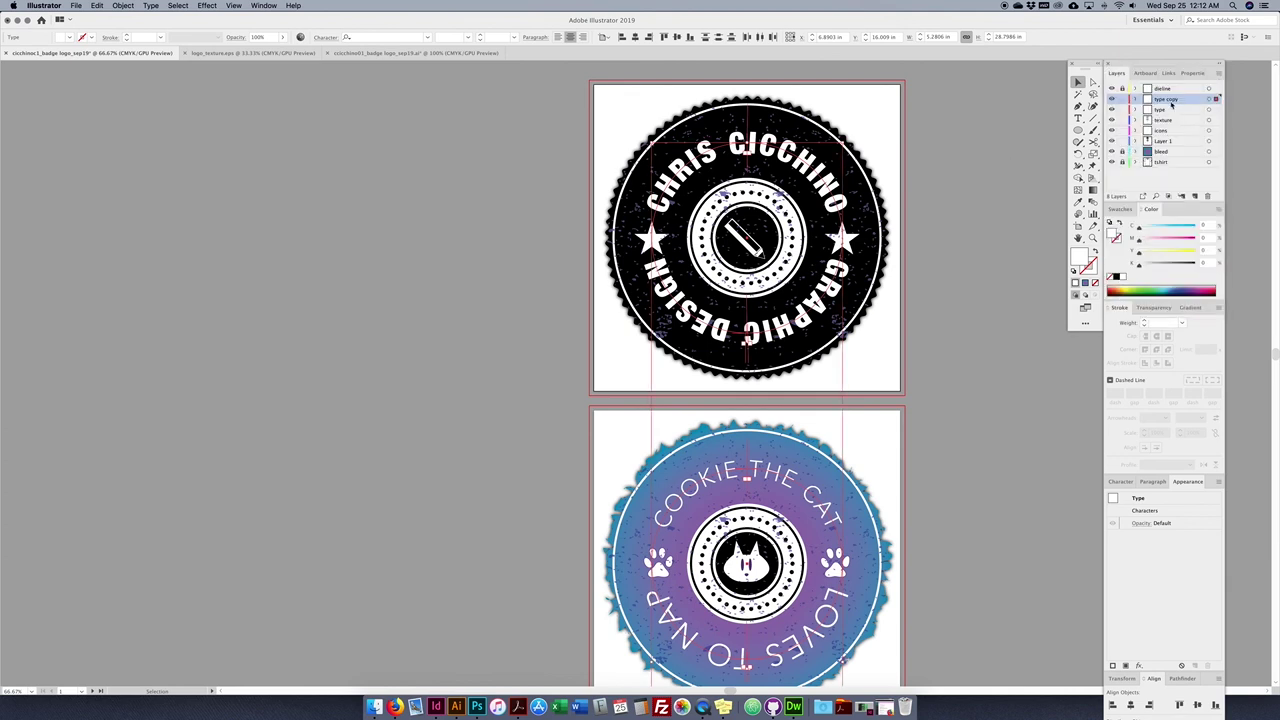
- Rename the duplicated type layer as outlined type
double_click(1169, 100)
type("outlined type")
key("Return")
double_click(1176, 99)
left_click_drag(1182, 99, 1205, 100)
- Rename the original type layer as editable type, hide it, and make the outlined type layer active with nothing selected
double_click(1163, 110)
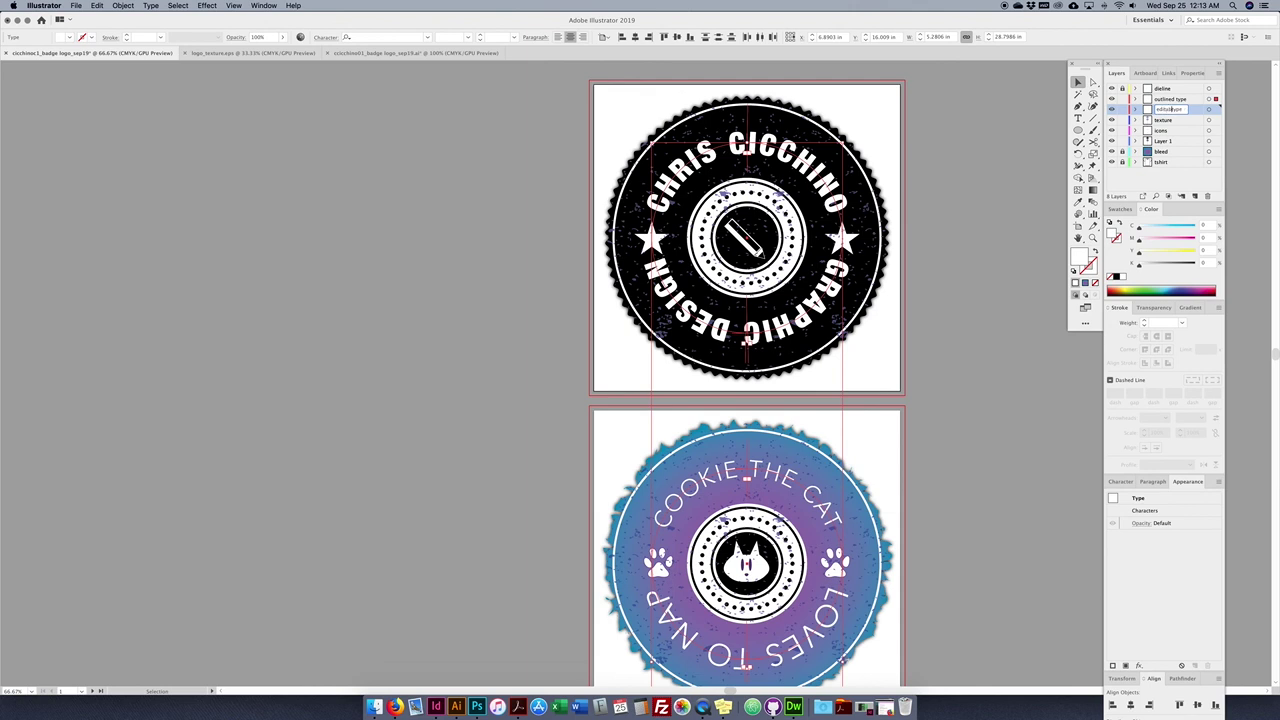
key("Return")
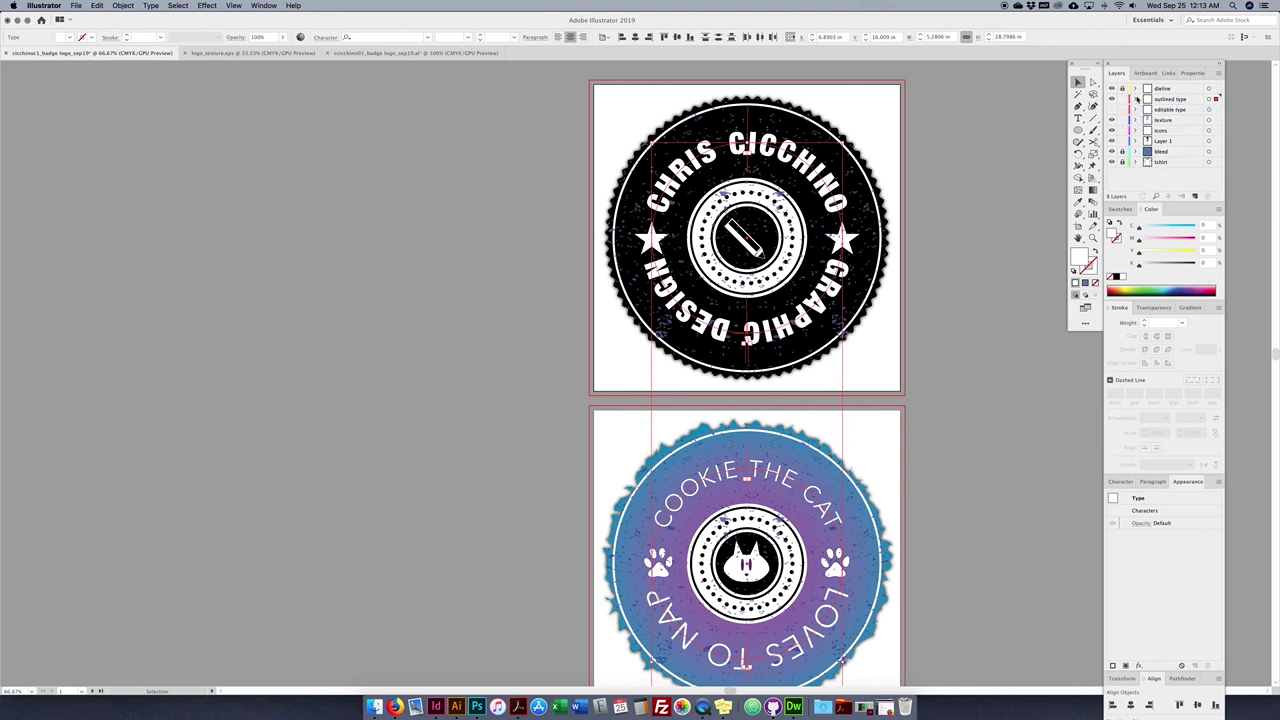
left_click(1162, 101)
key("shift+super+a")
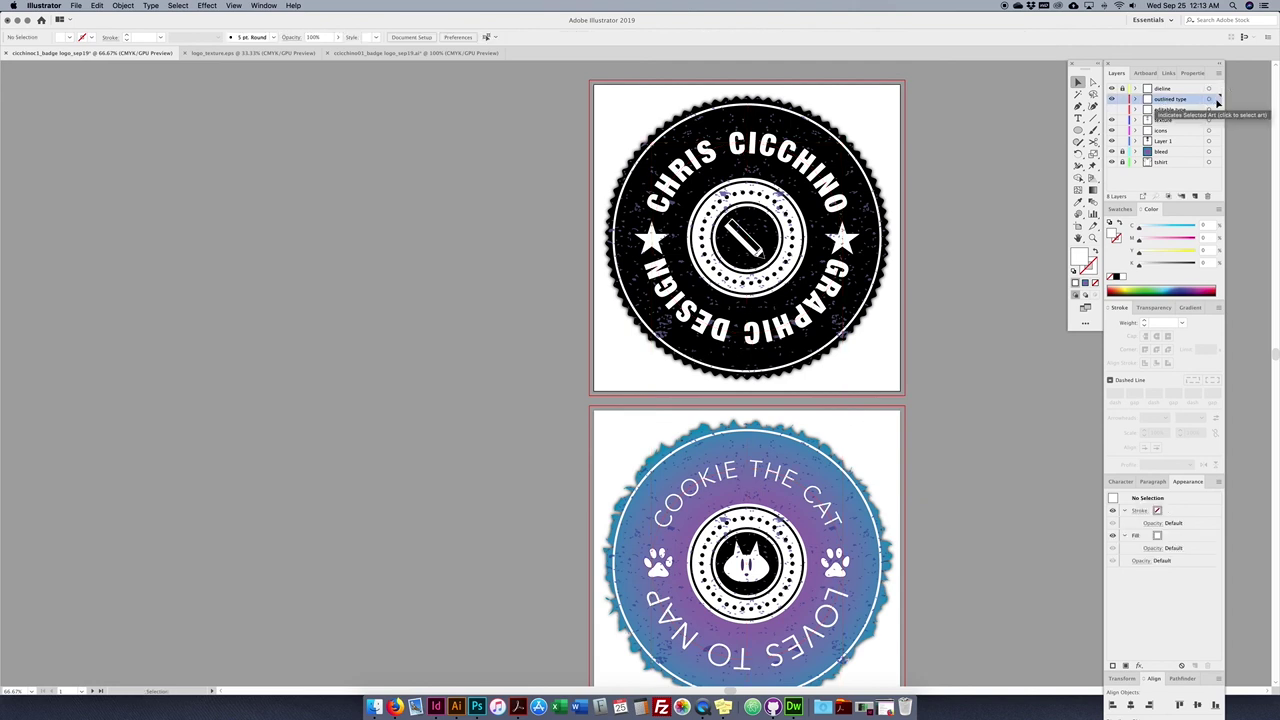
- Select everything on the outlined type layer and move it off the badges onto the empty canvas beside the artboards
left_click(1217, 100)
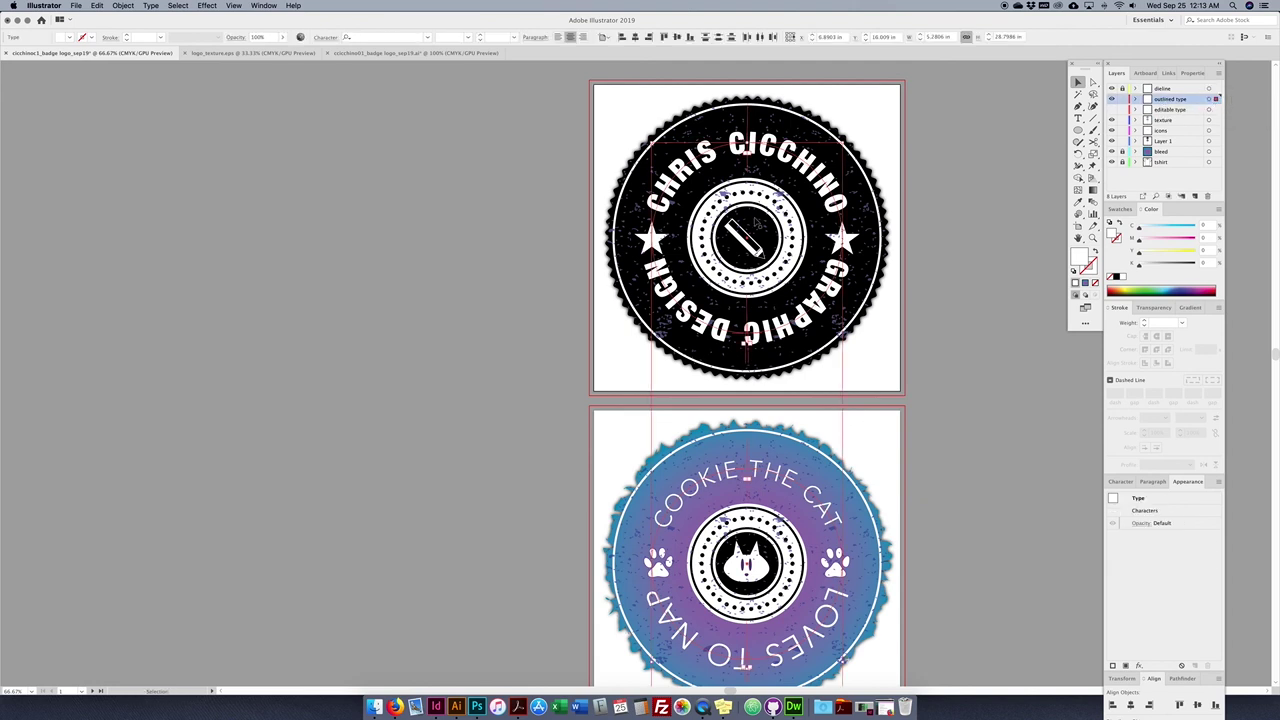
left_click_drag(830, 176, 466, 177)
left_click(519, 326)
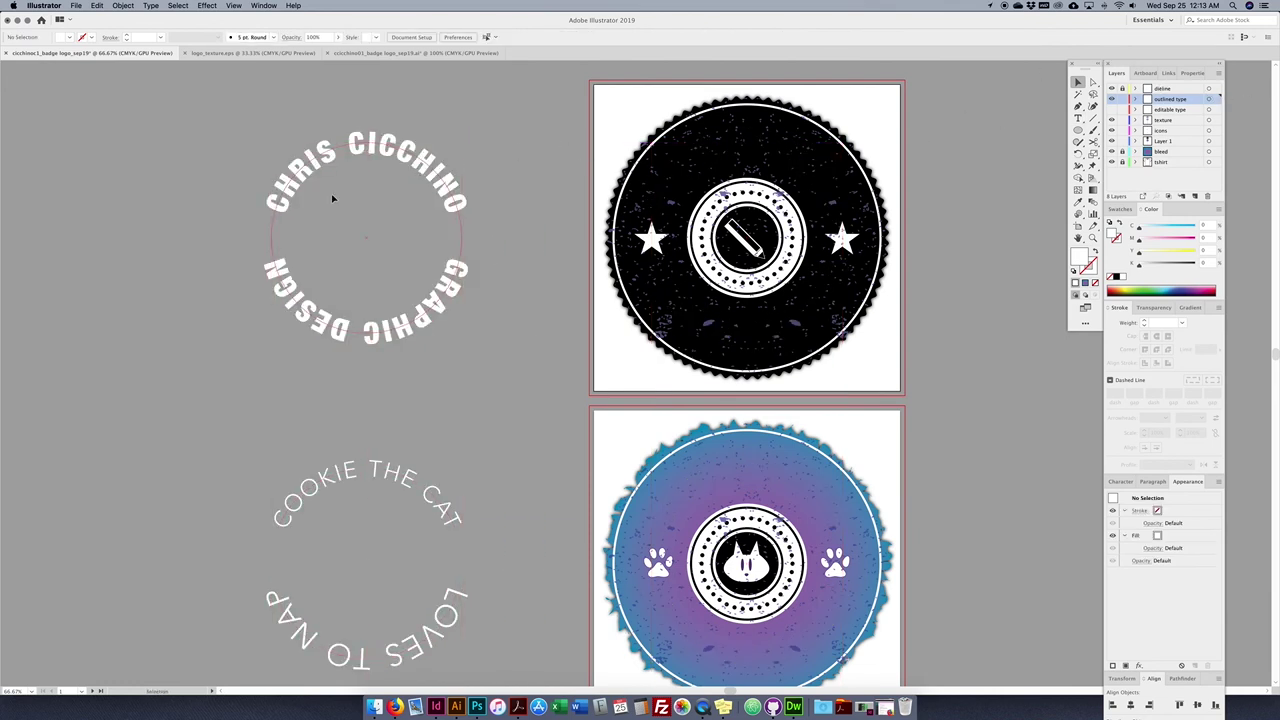
- Try replacing the last letters of the black badge's curved name with SDGASFGSA, and undo the edit
double_click(416, 160)
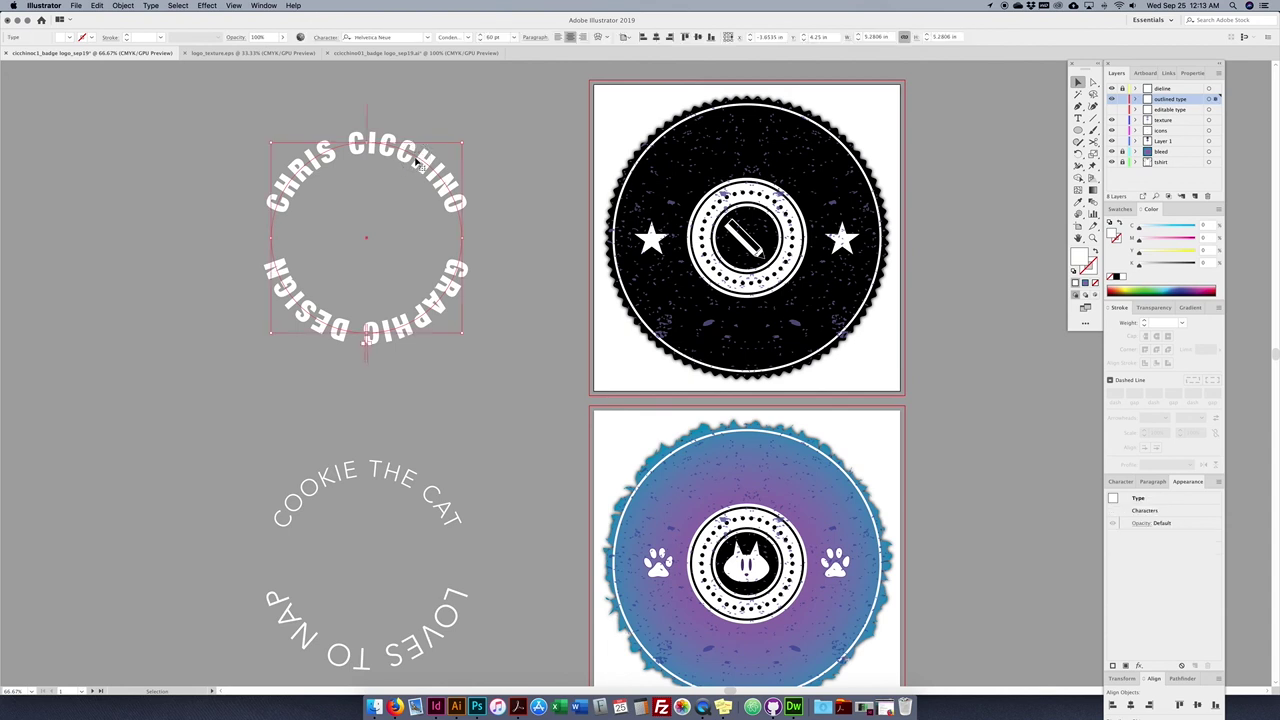
left_click_drag(419, 153, 468, 212)
type("SDGASFGSA")
key("super+z")
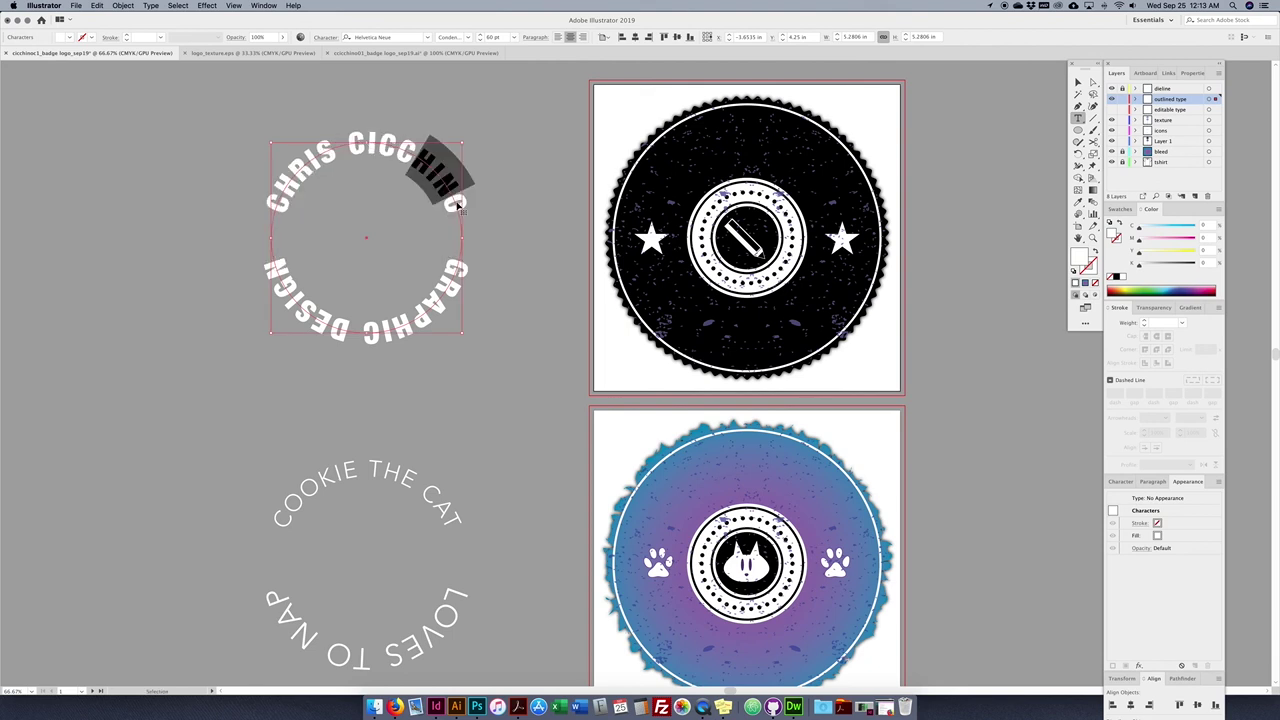
left_click(1078, 82)
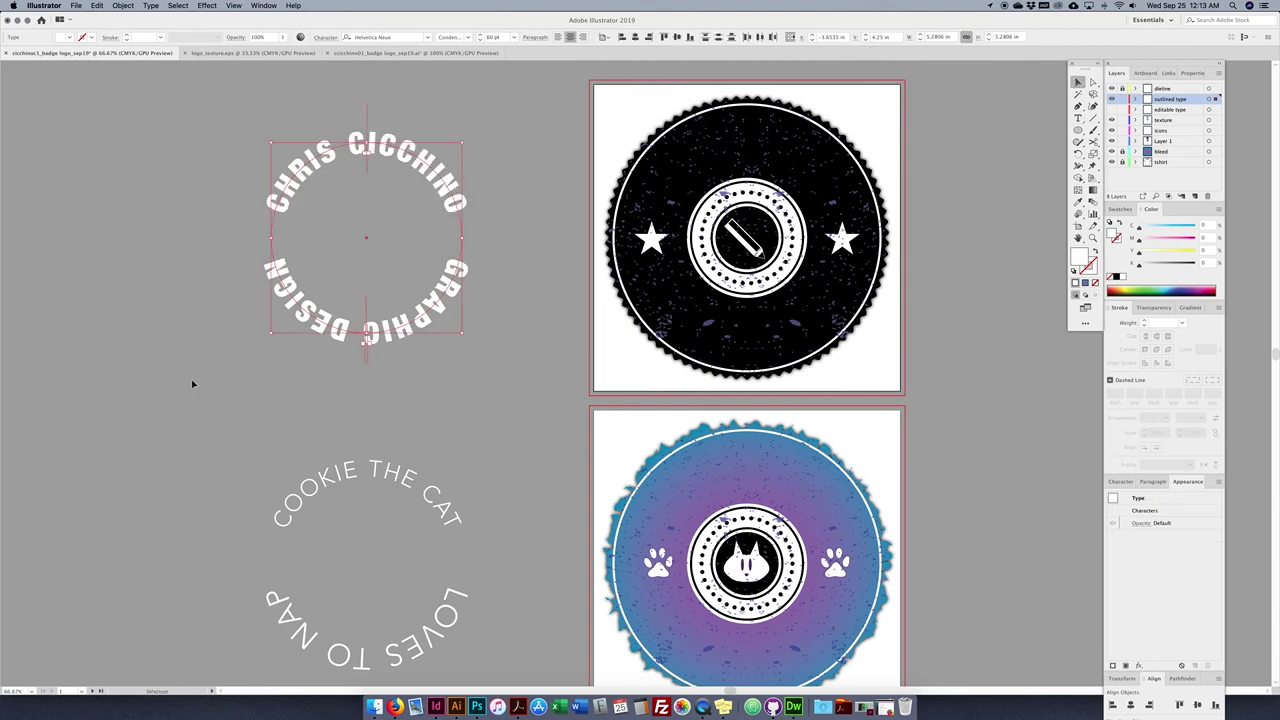
- Convert the circular texts of both large badges, placed beside the artboards, to outlines
left_click(123, 5)
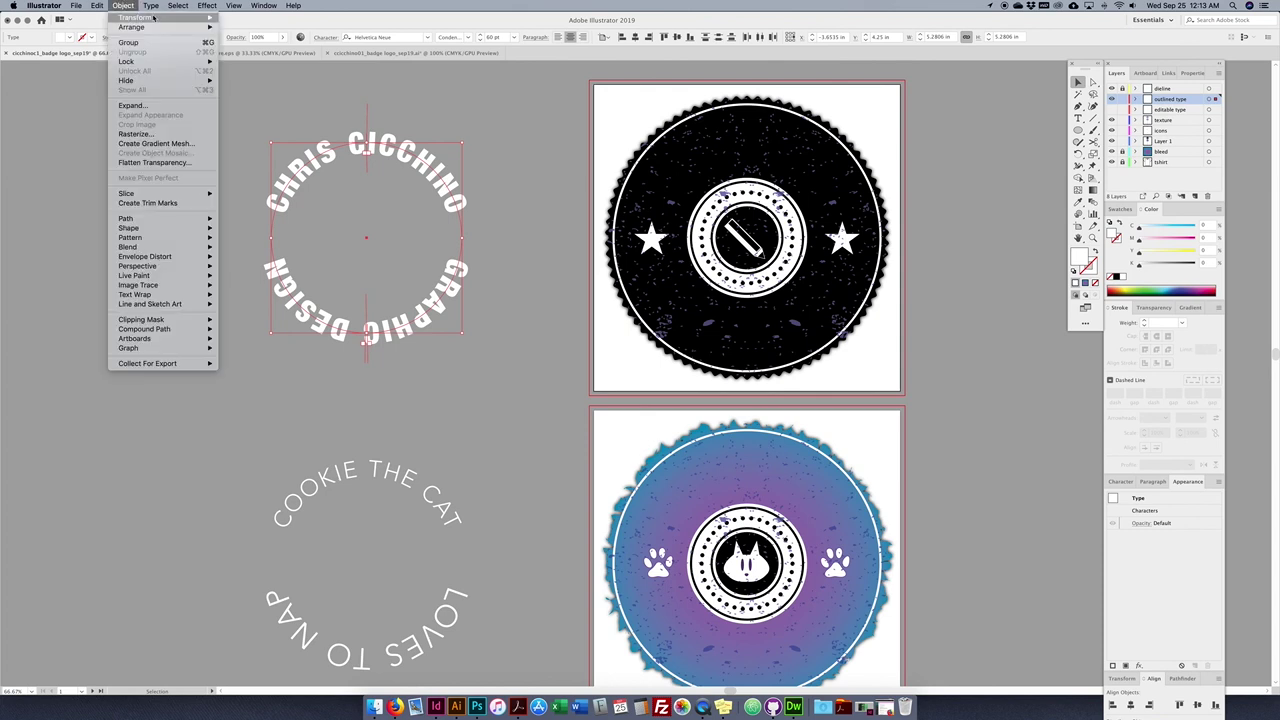
left_click_drag(268, 120, 468, 666)
left_click(123, 6)
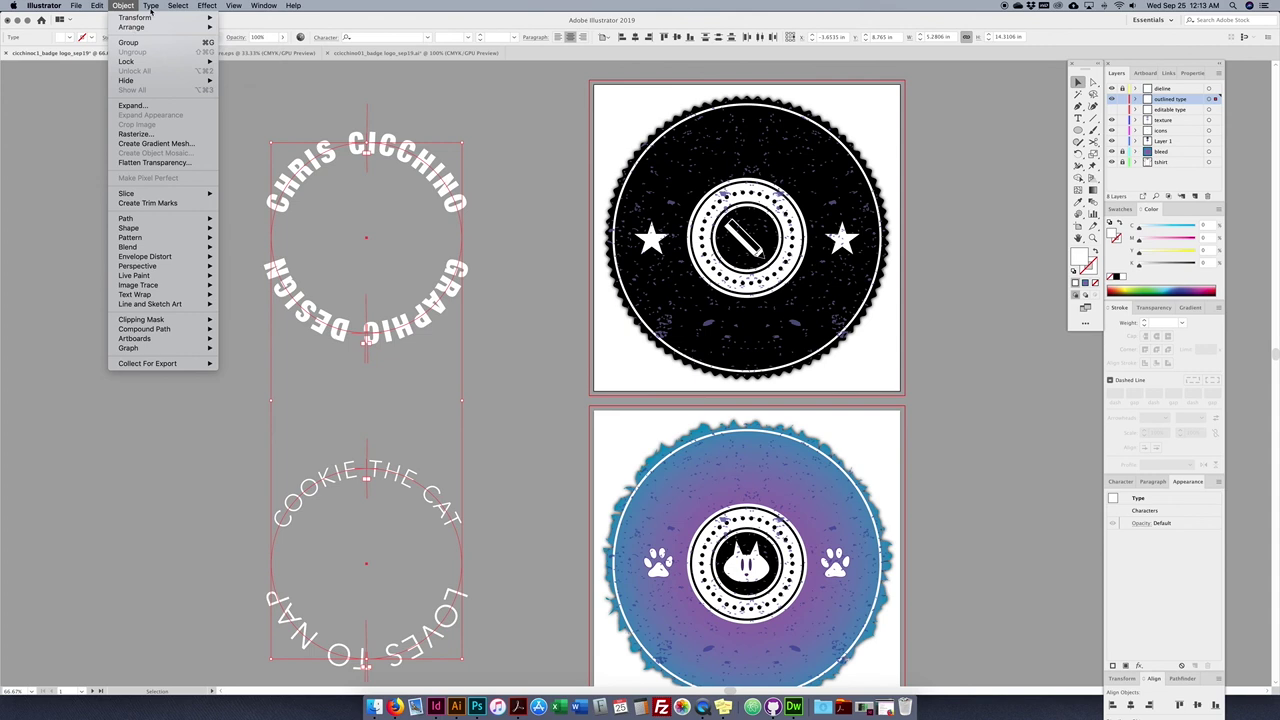
mouse_move(150, 5)
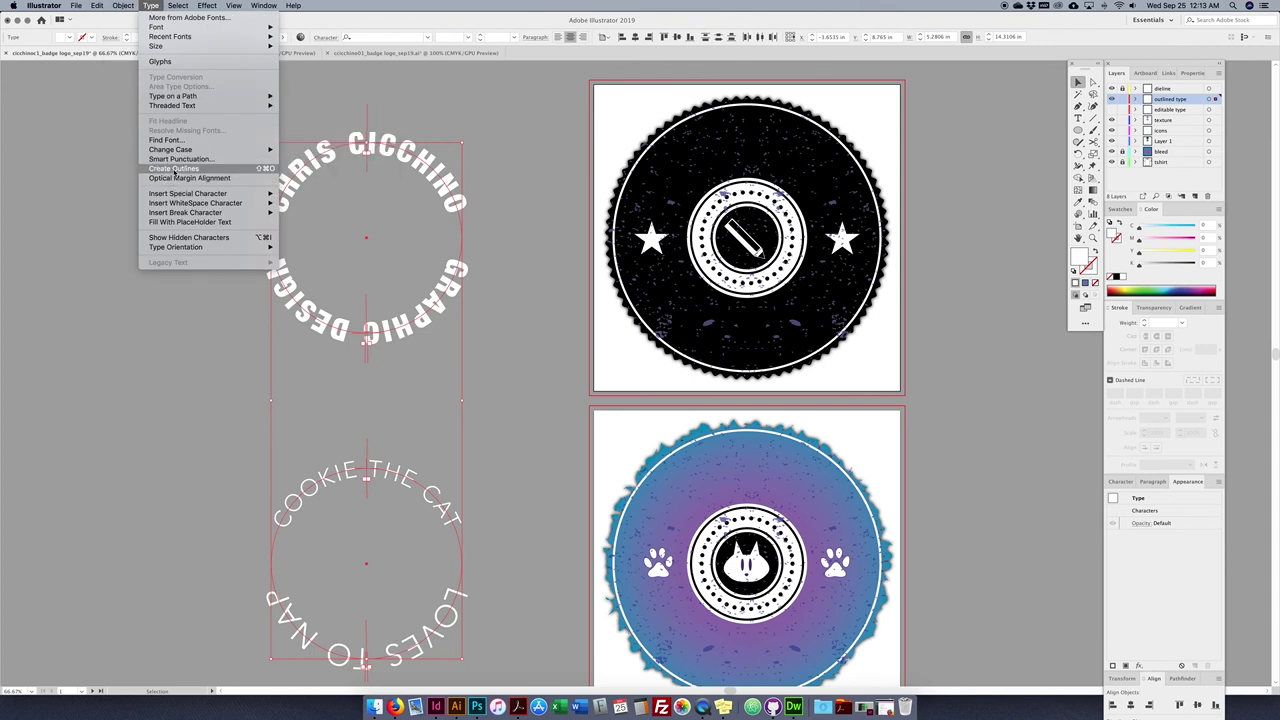
left_click(176, 169)
left_click(254, 106)
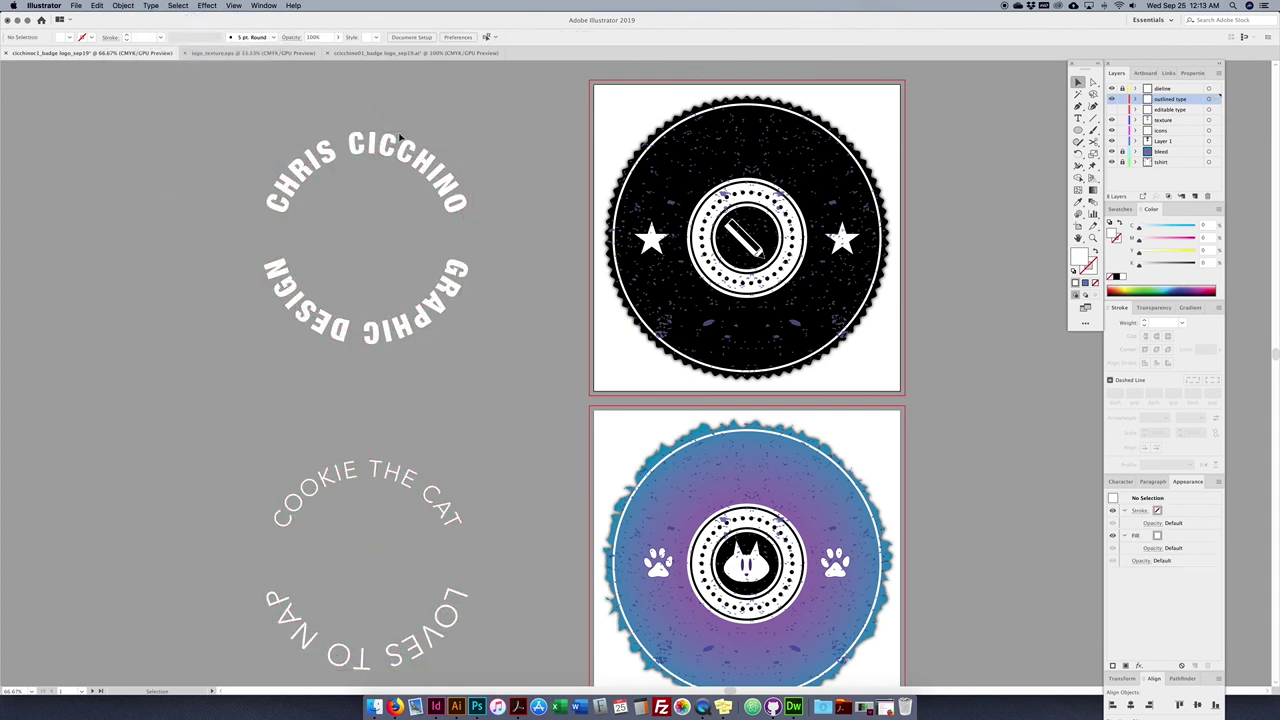
- Stretch the base of the I in the middle of the outlined curved name inward towards the ring's centre
left_click(404, 145)
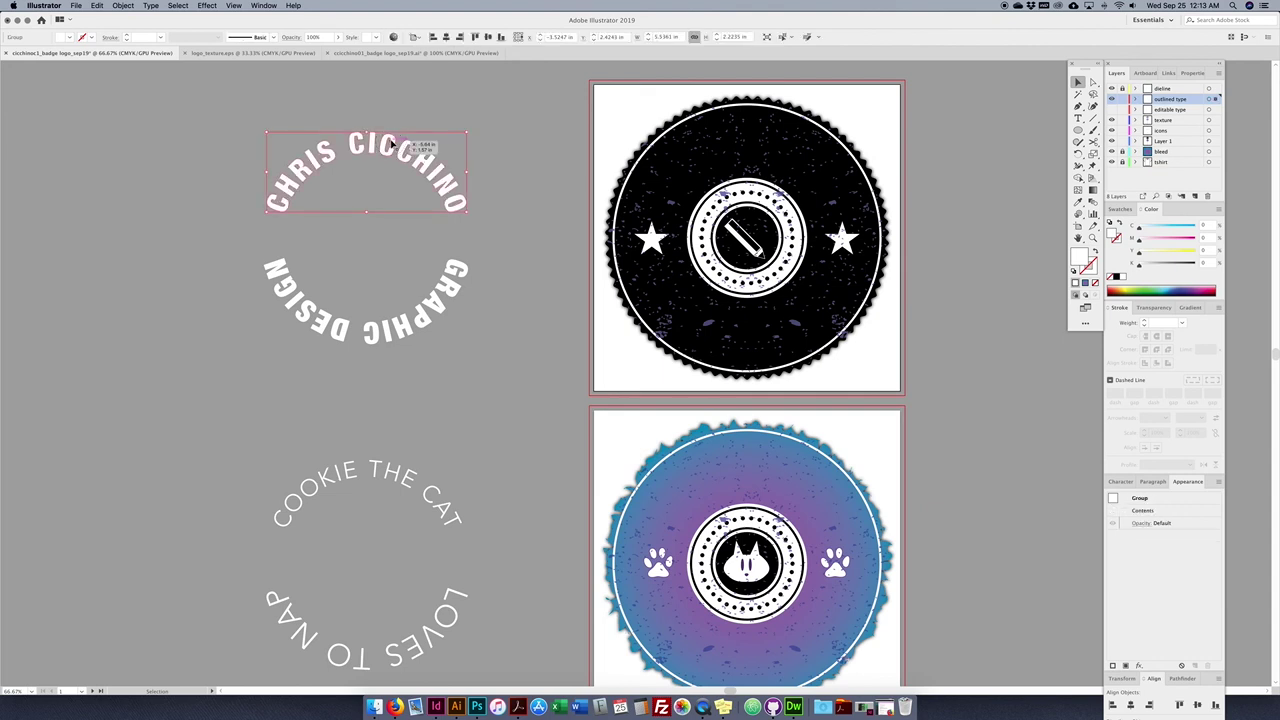
key("super+equal")
key("super+equal")
key("super+equal")
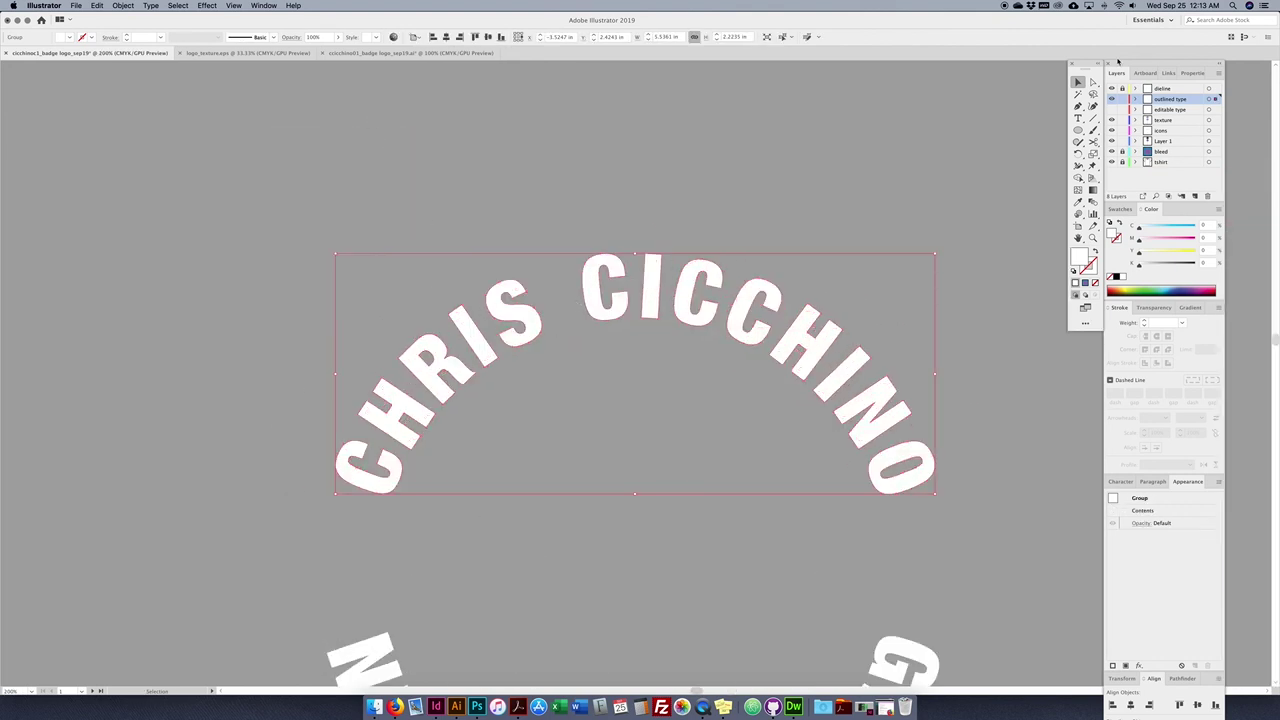
left_click(1093, 82)
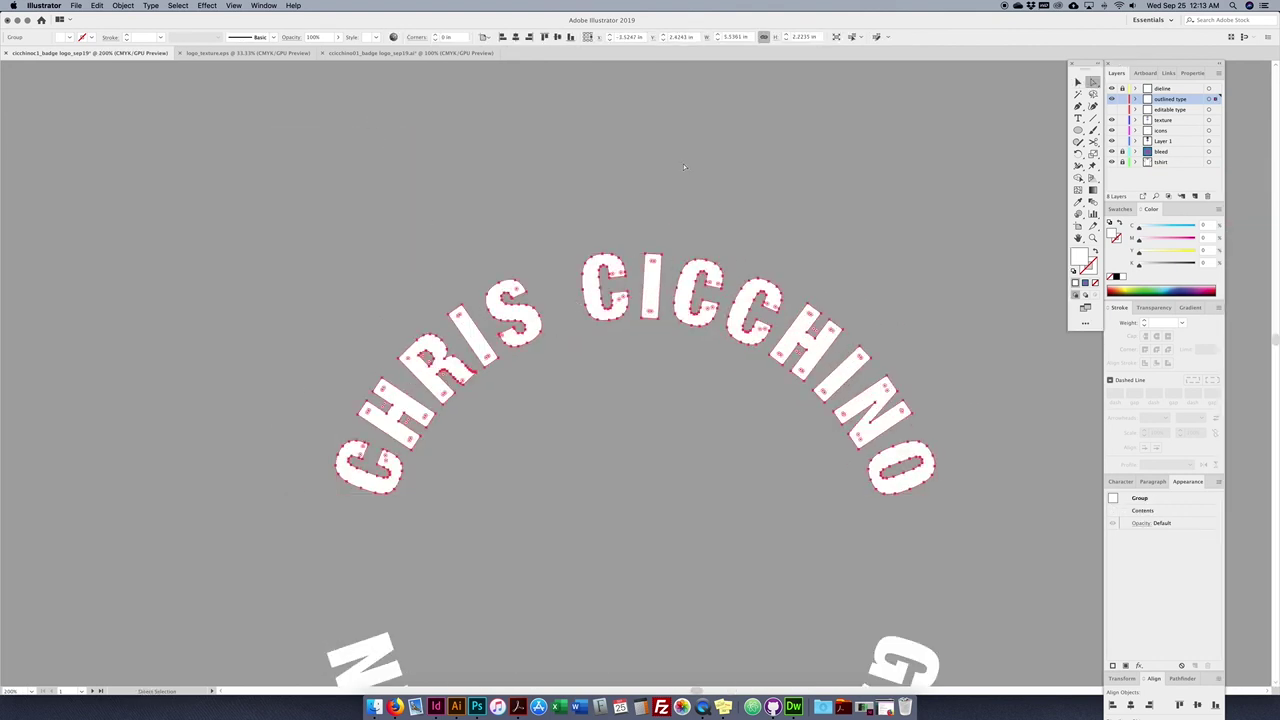
left_click(631, 357)
left_click_drag(595, 258, 583, 238)
left_click(656, 318)
left_click_drag(657, 319, 649, 441)
left_click(595, 400)
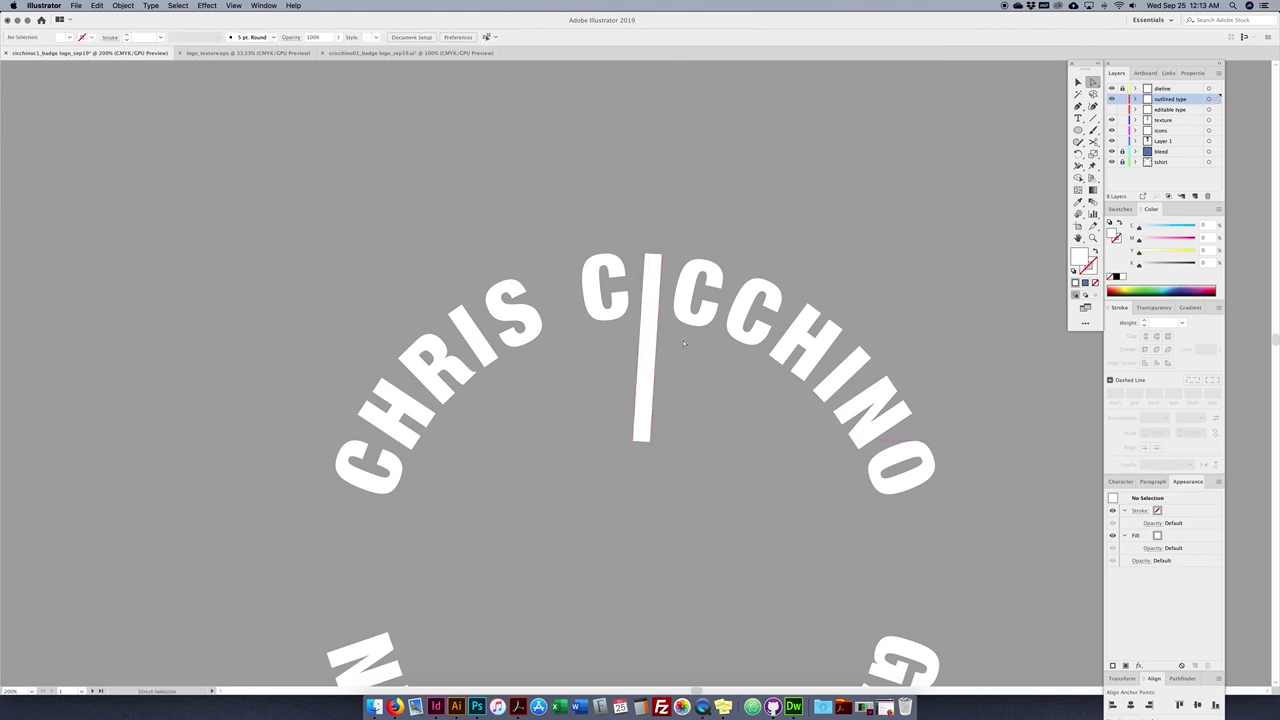
- Stretch the bases of the other two I letters in the outlined curved name inward towards the ring's centre
left_click(498, 359)
left_click_drag(486, 370, 549, 450)
left_click(801, 417)
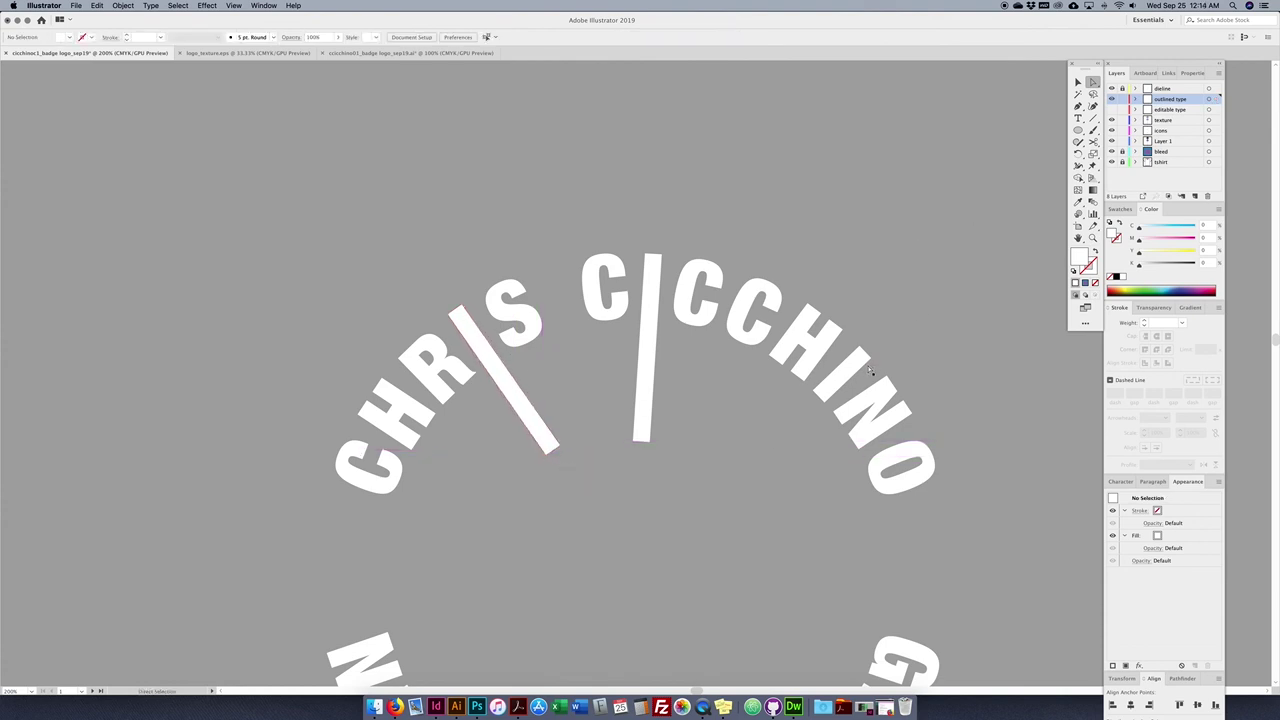
mouse_move(829, 401)
left_mouse_down()
mouse_move(768, 457)
mouse_move(767, 446)
left_mouse_up()
left_click(1078, 82)
left_click(804, 167)
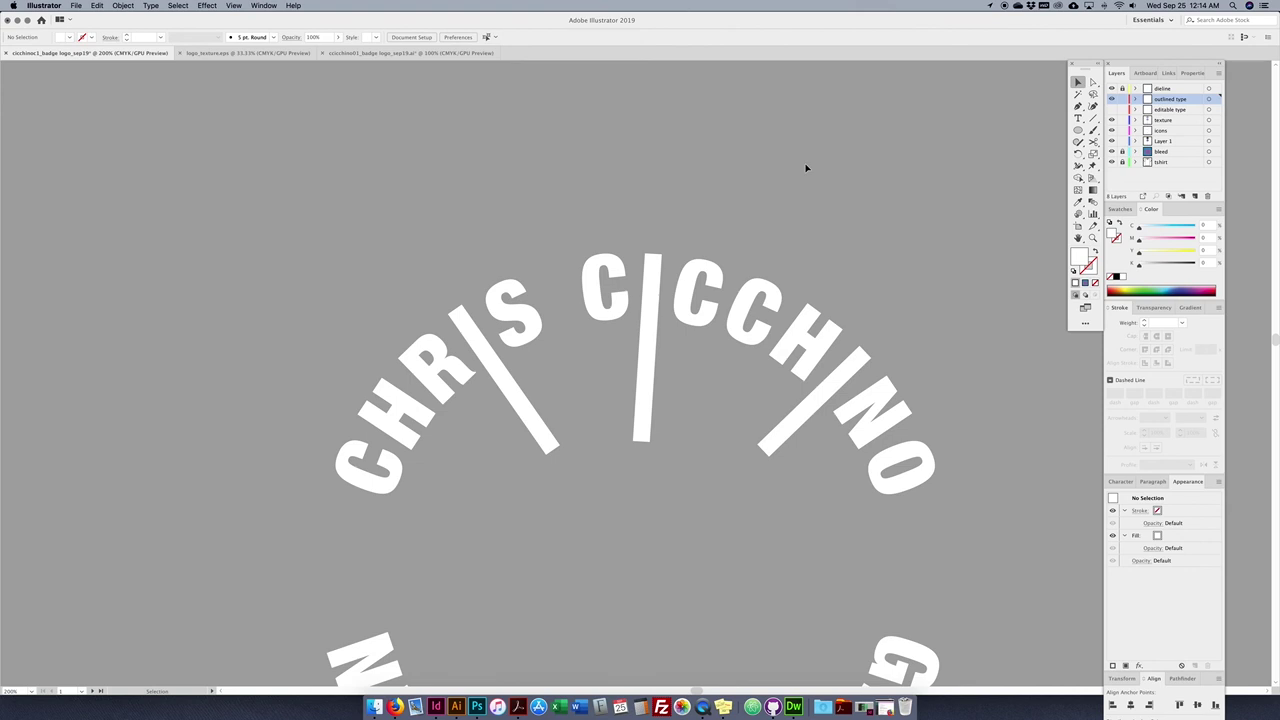
- Select the outlined texts of both large badges together and move them back into place on the badges
key("super+minus")
key("super+minus")
key("super+minus")
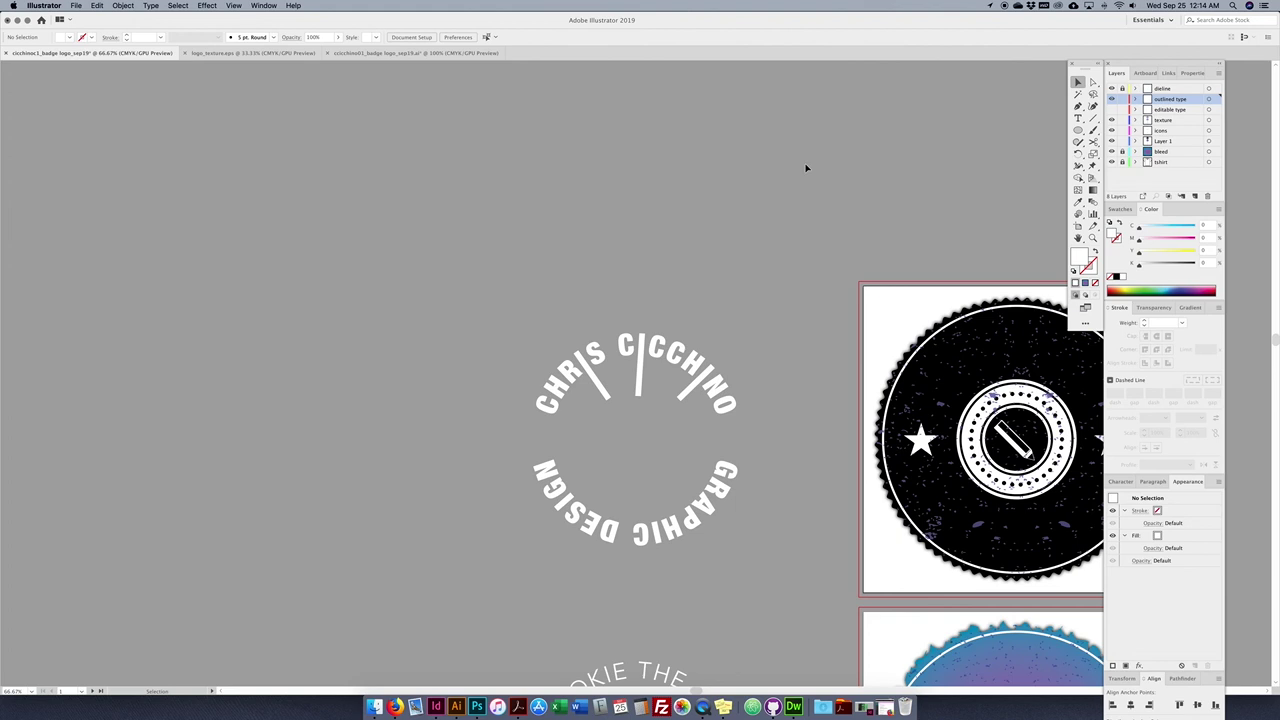
left_click_drag(849, 286, 540, 218)
left_click_drag(437, 309, 278, 430)
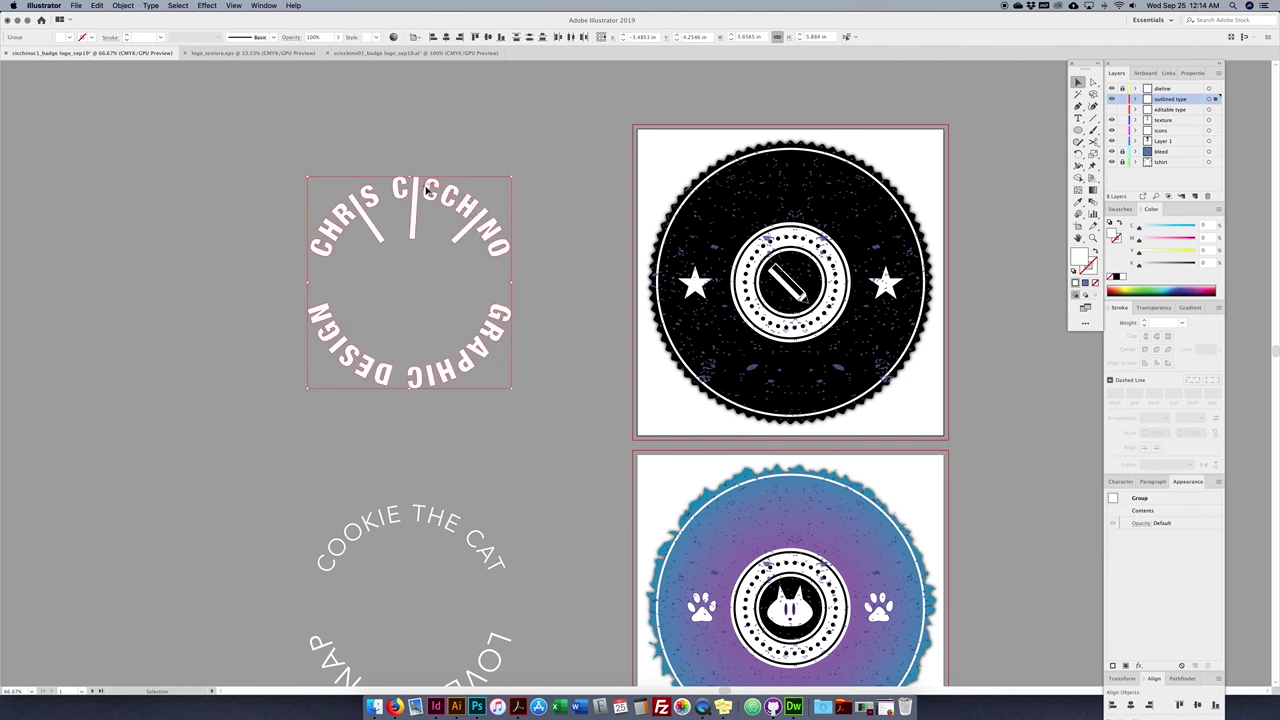
left_click_drag(564, 172, 304, 690)
left_click_drag(425, 323, 805, 335)
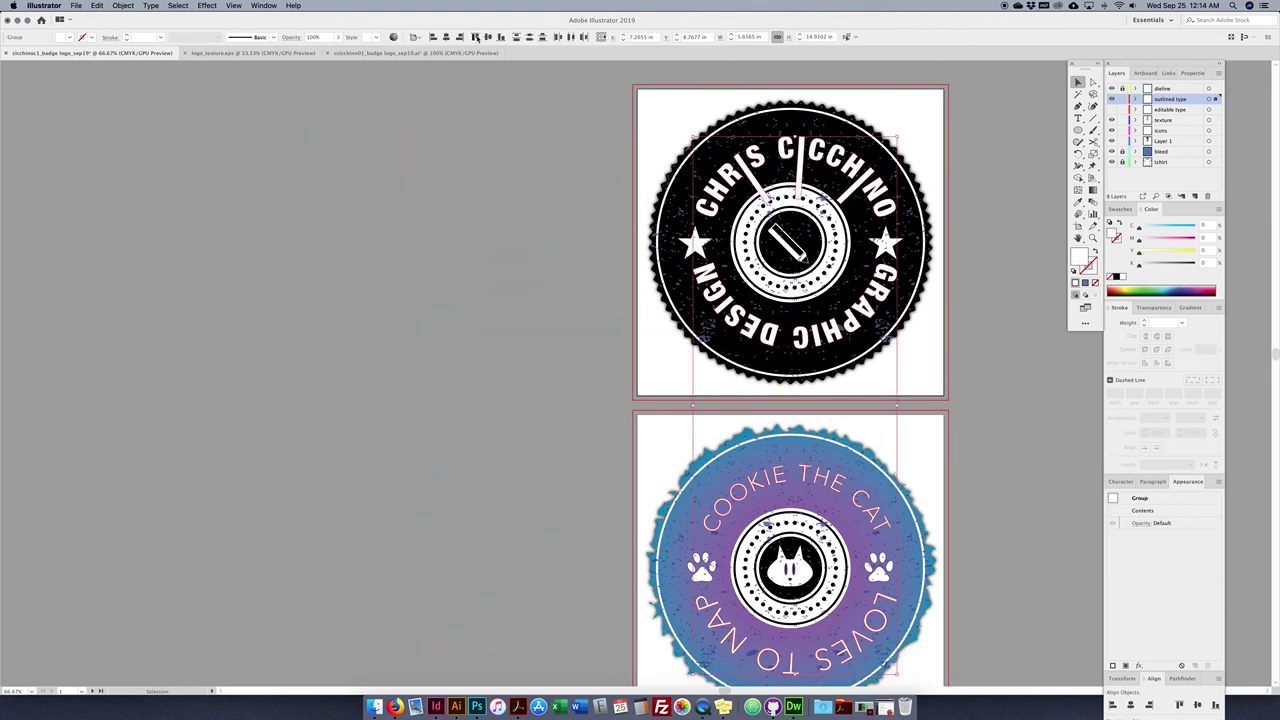
left_click(469, 220)
left_click_drag(949, 261, 893, 243)
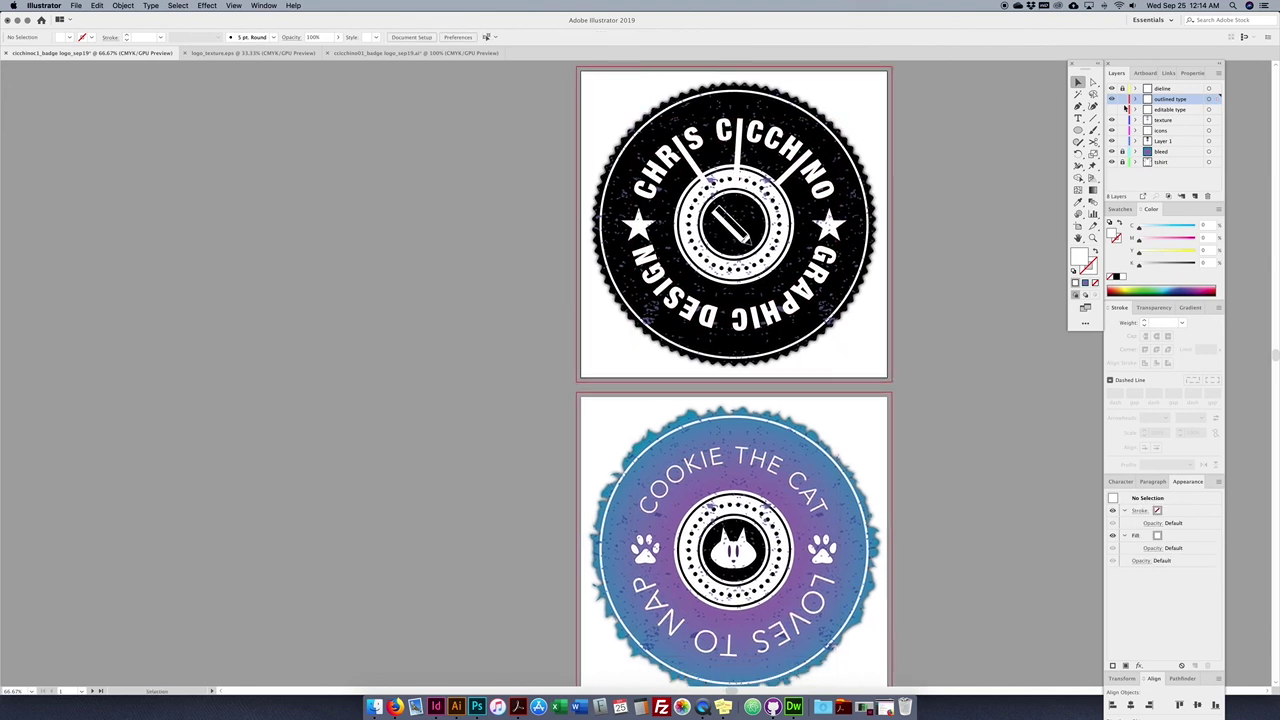
- Hide the outlined type layer, show the editable type layer, and check that the black badge's circular text is live type
left_click(1112, 100)
left_click(1113, 101)
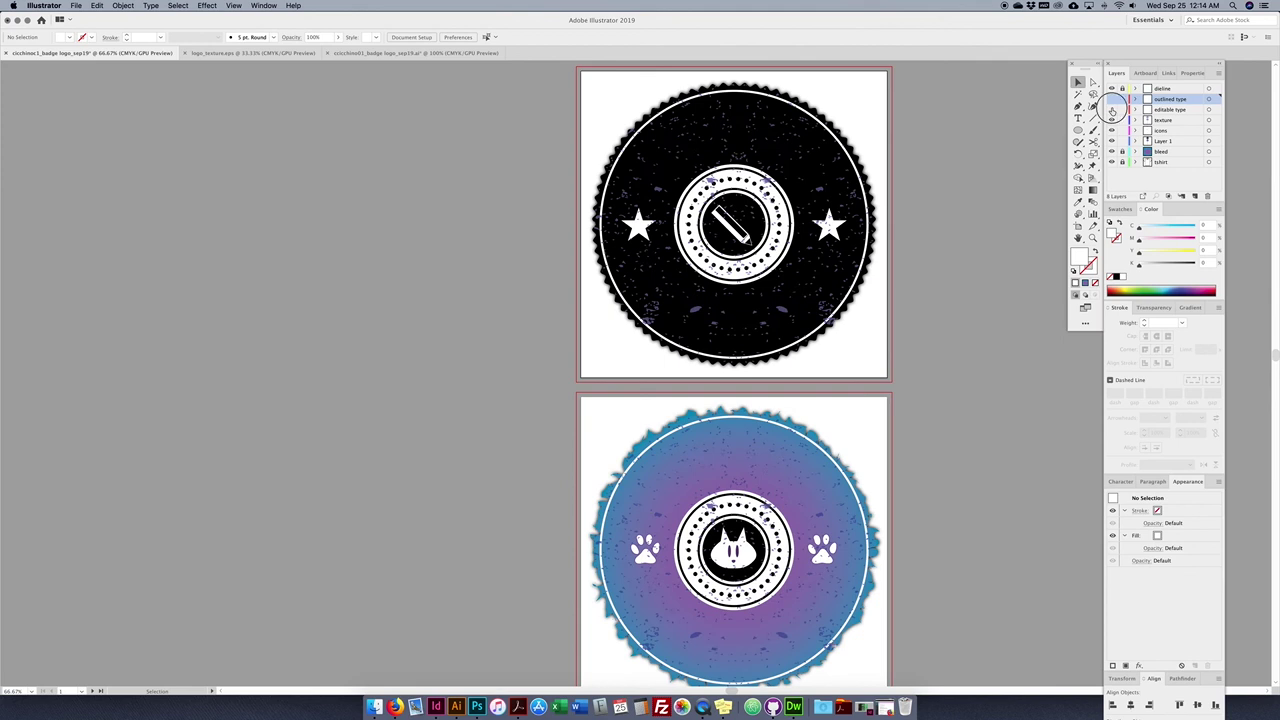
left_click(738, 133)
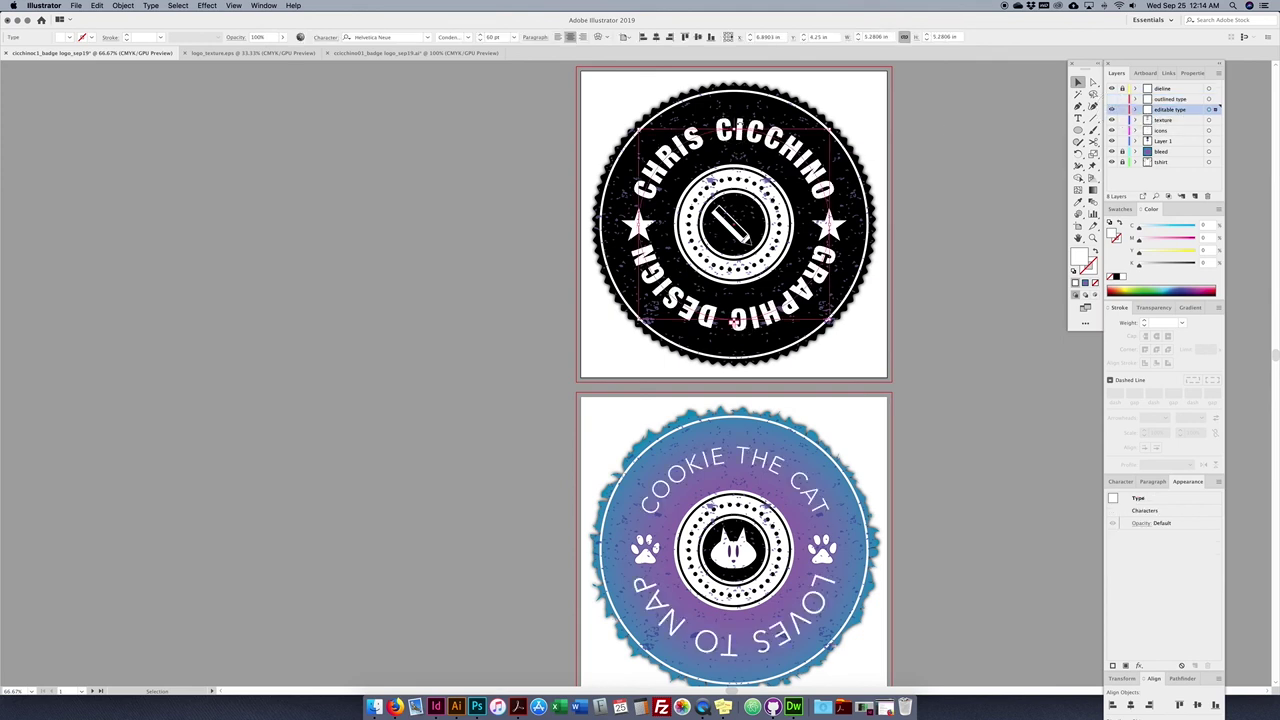
double_click(758, 134)
left_click(1078, 82)
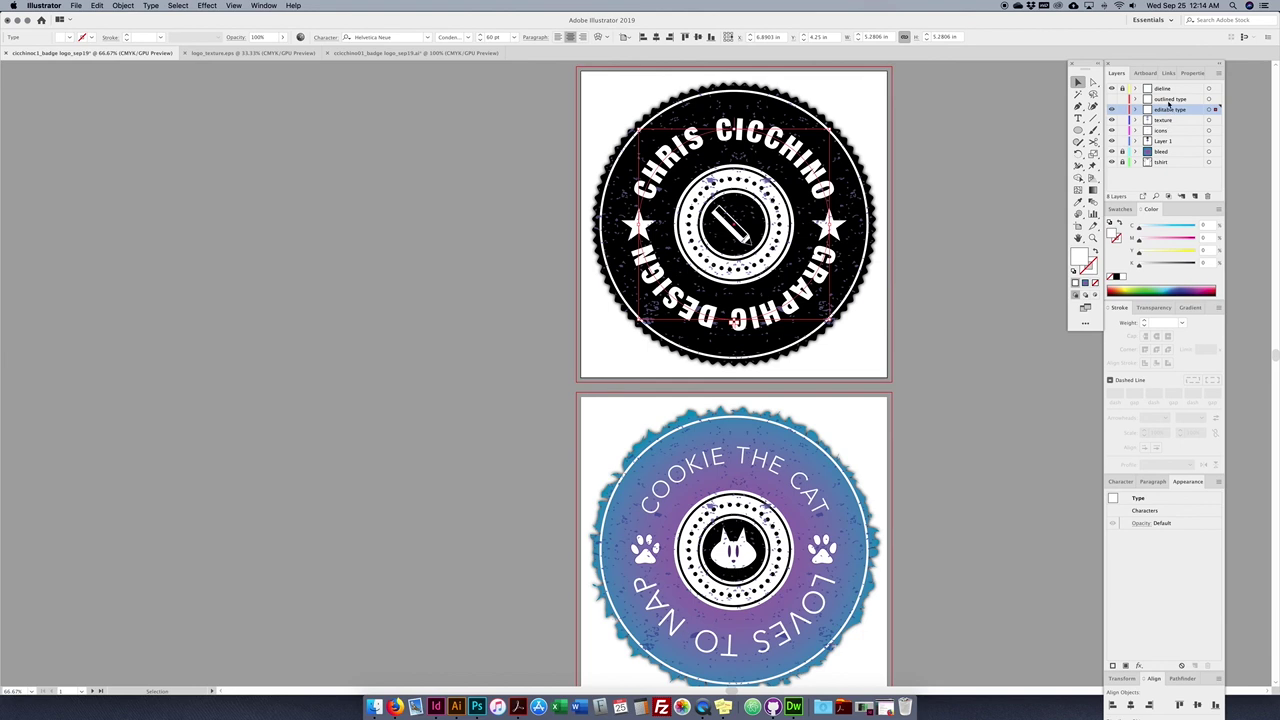
- Show the outlined type layer again and hide the editable type layer
left_click(1112, 100)
left_click(1112, 110)
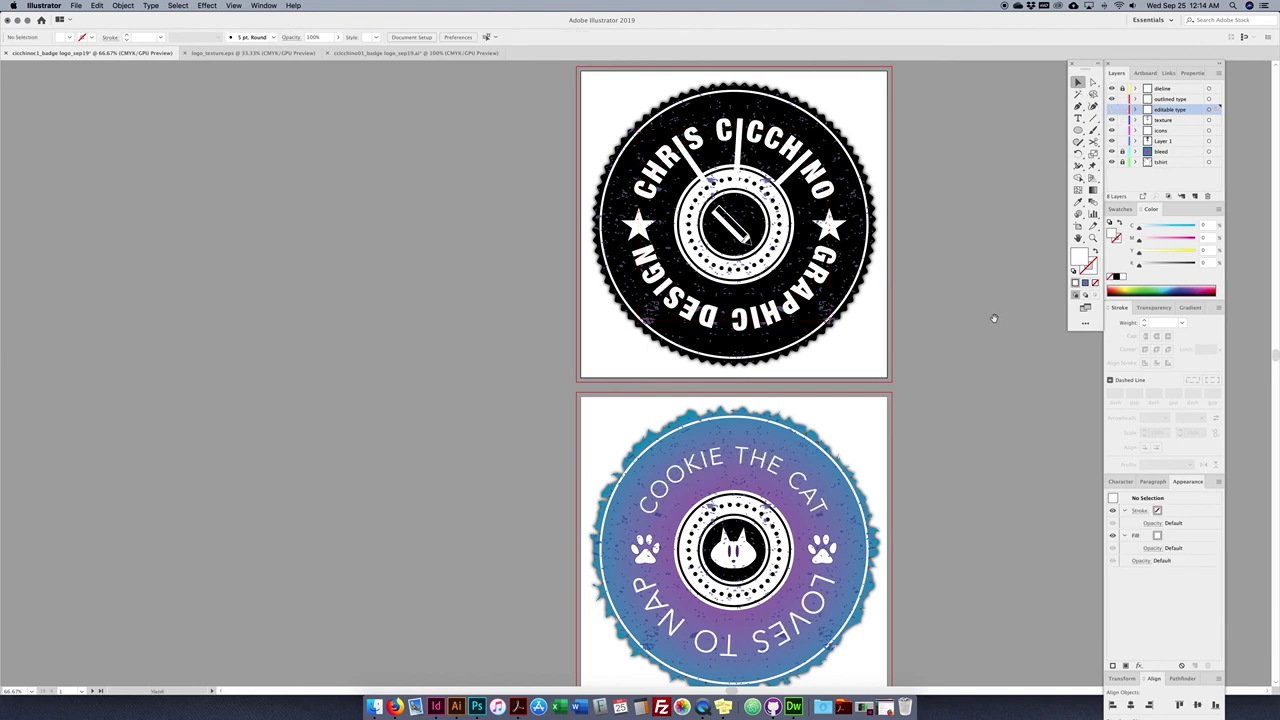
scroll(994, 319, "down", 3)
key("super+minus")
key("super+minus")
key("super+minus")
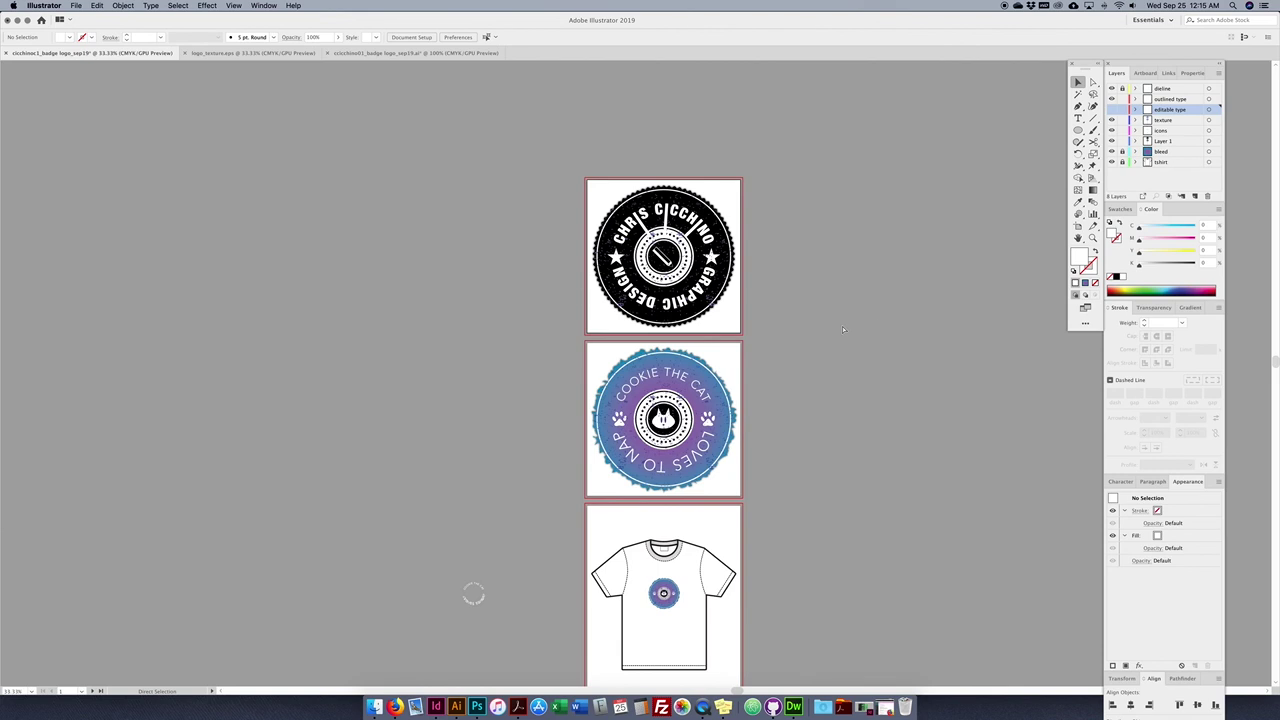
- Examine the outlined small-badge texts lying outside the artboards beside the t-shirt, leaving nothing selected
scroll(803, 434, "down", 3)
left_click_drag(462, 620, 526, 538)
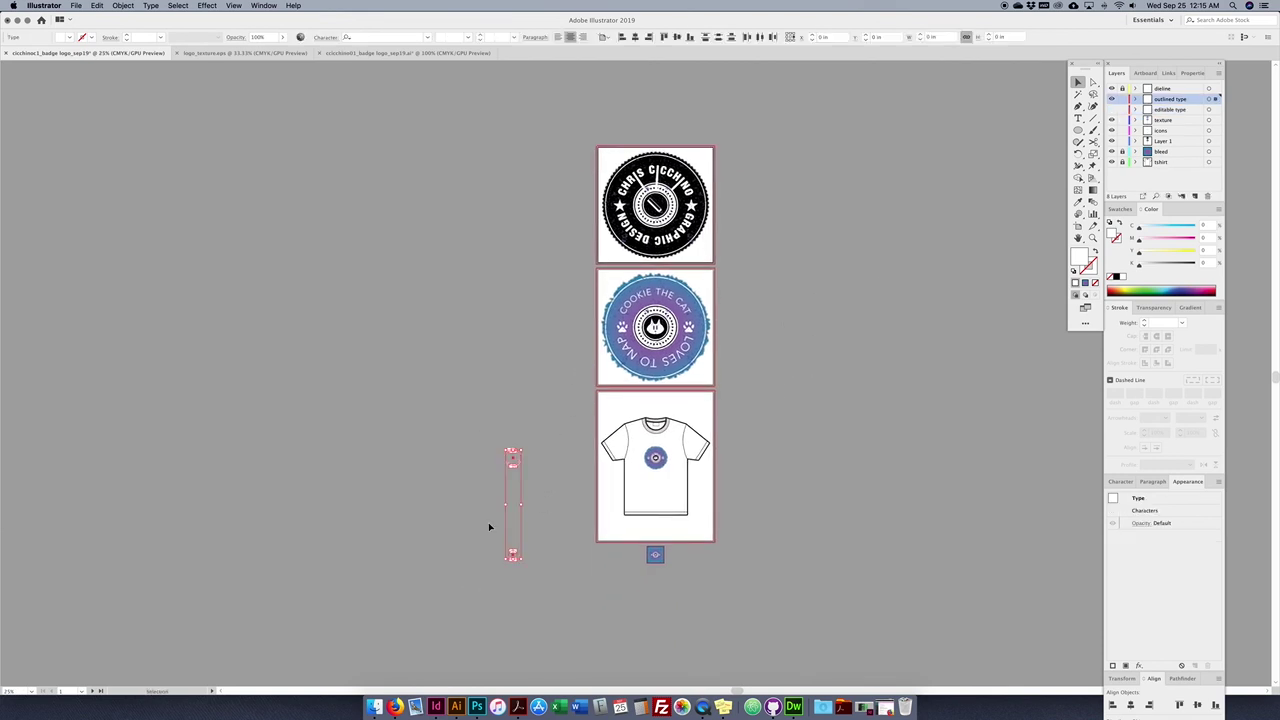
left_click(960, 341)
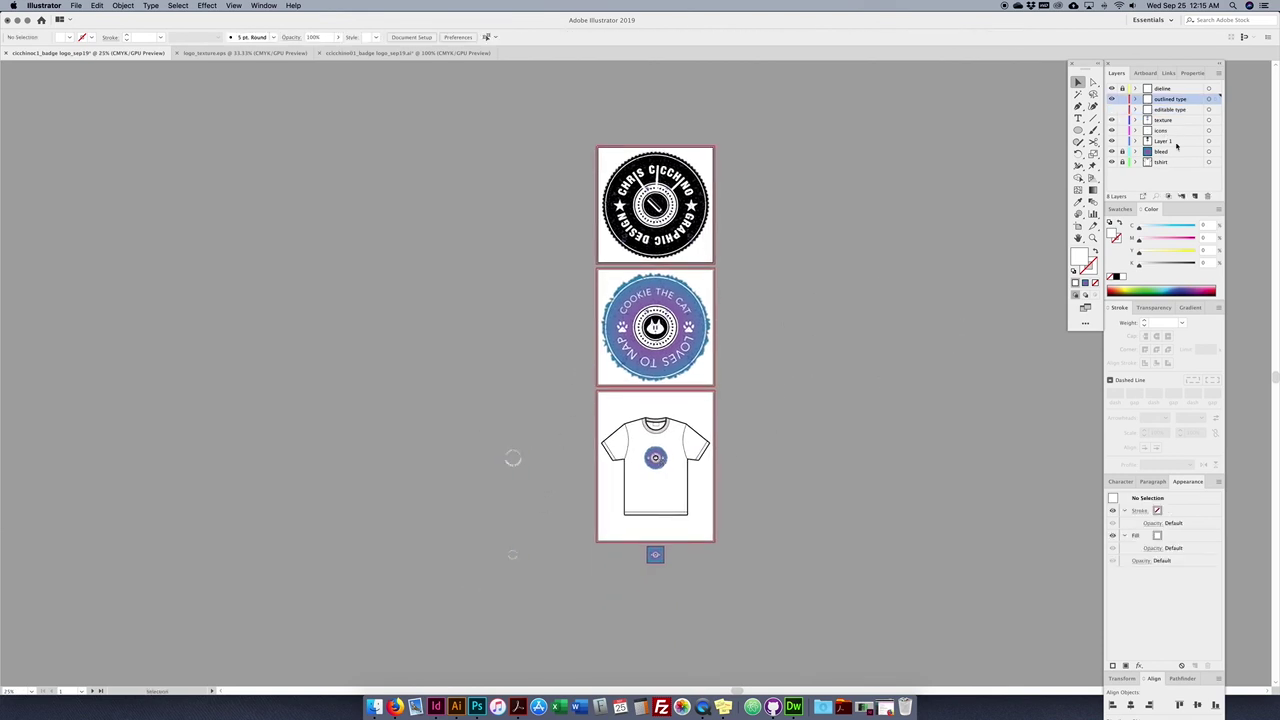
- Rename Layer 1 as "logo"
double_click(1164, 141)
type("logo")
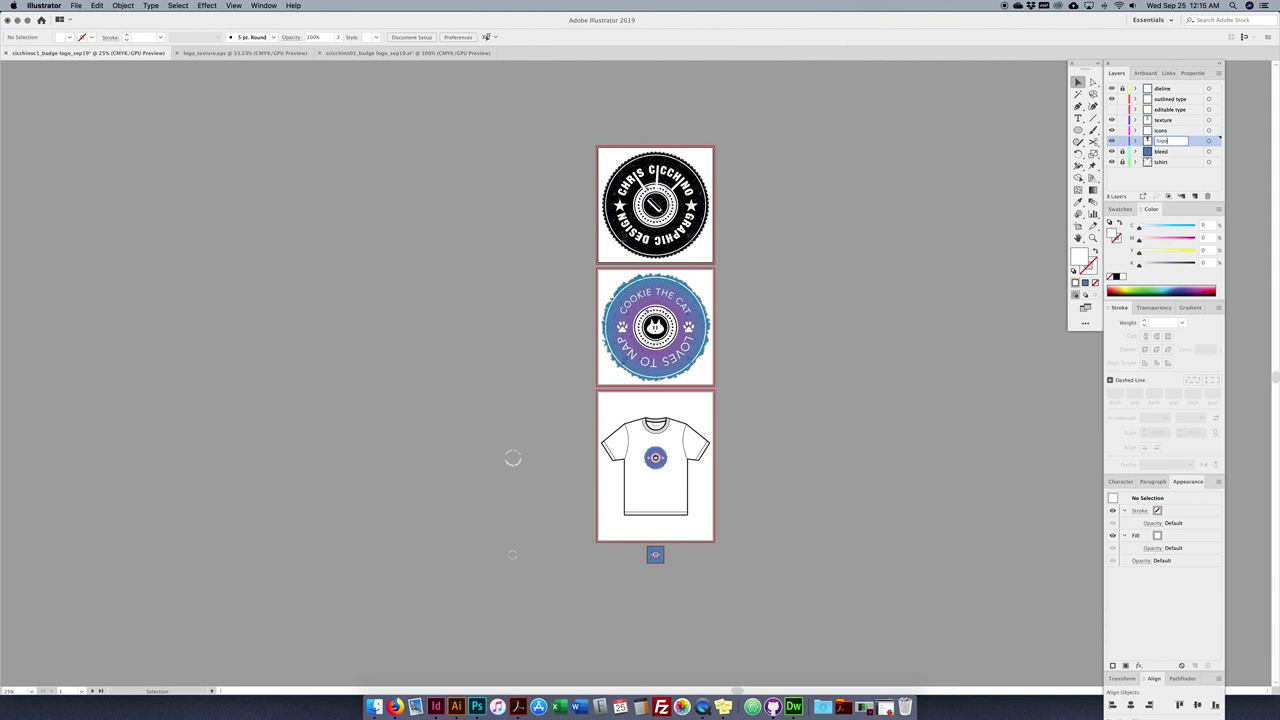
key("Return")
- Lock the hidden editable type layer while going through the layers from dieline down to tshirt
left_click(1164, 90)
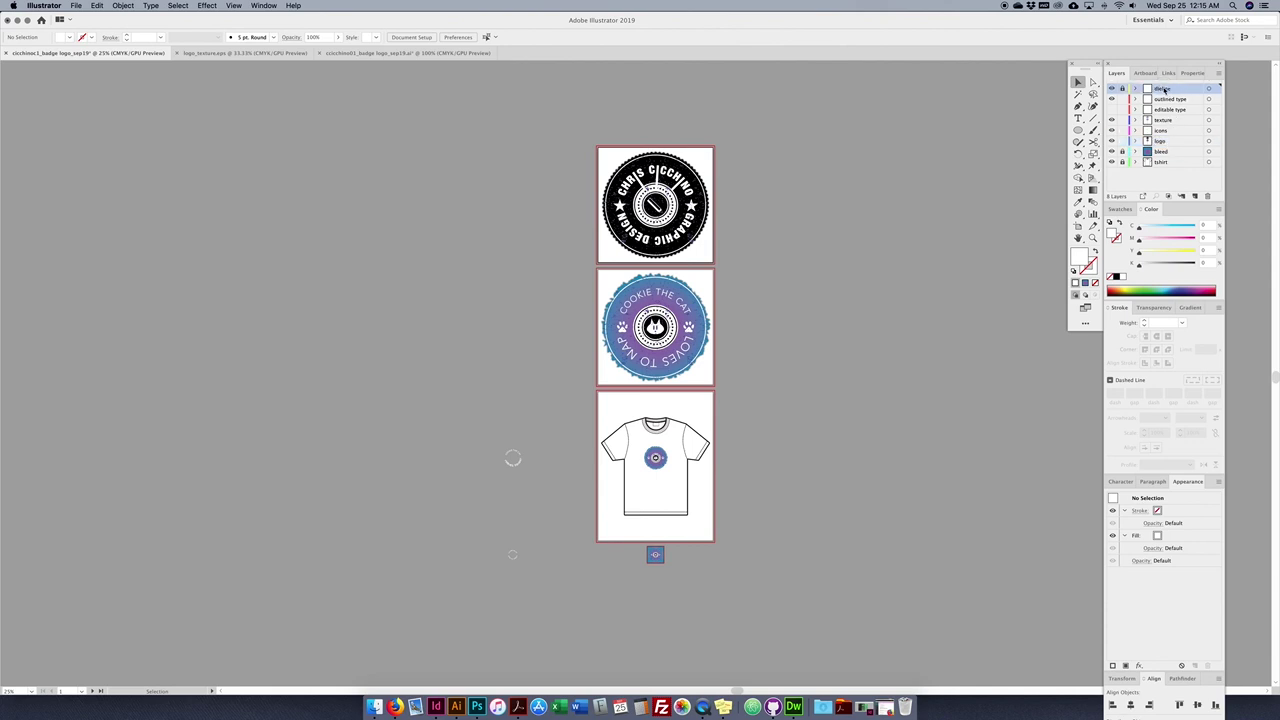
left_click(1121, 109)
left_click(1165, 120)
left_click(1167, 130)
left_click(1171, 142)
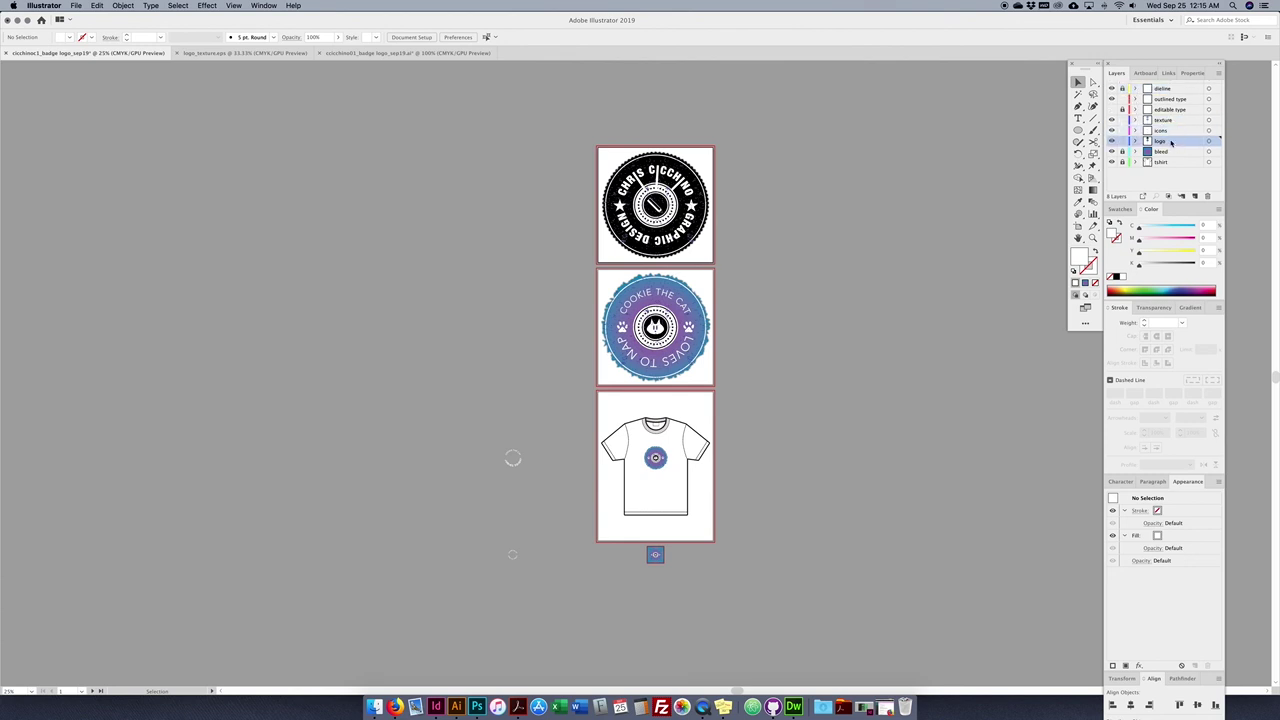
left_click(1170, 152)
left_click(1166, 163)
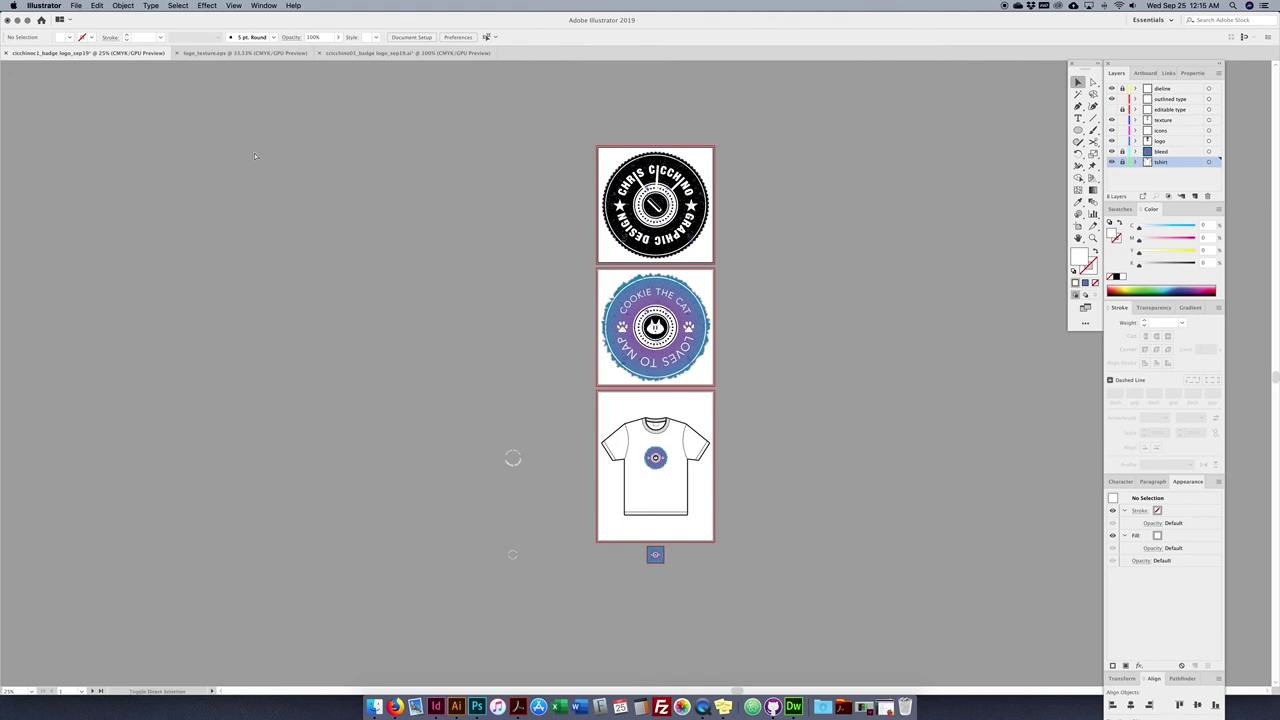
- Save the document in Adobe Illustrator format to the ai folder inside badge logo, accepting the Illustrator CC options
key("super+shift+s")
left_click(493, 165)
left_click(584, 163)
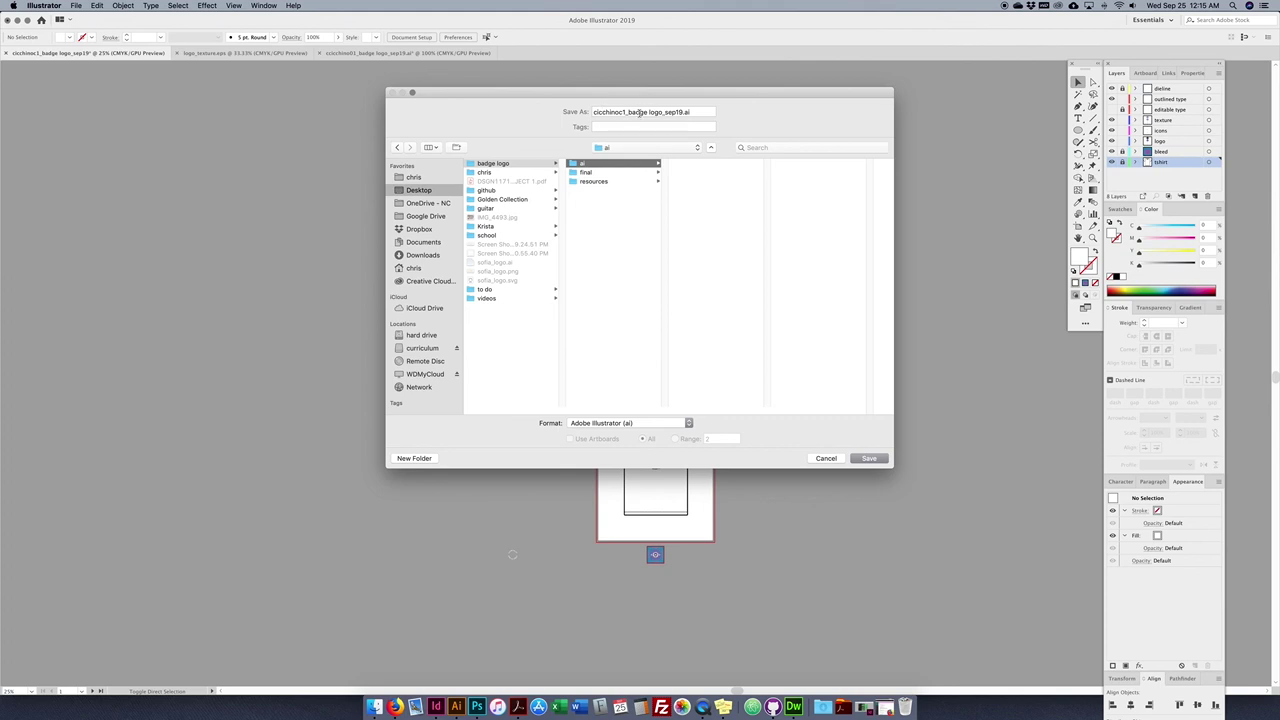
left_click(864, 459)
left_click(873, 462)
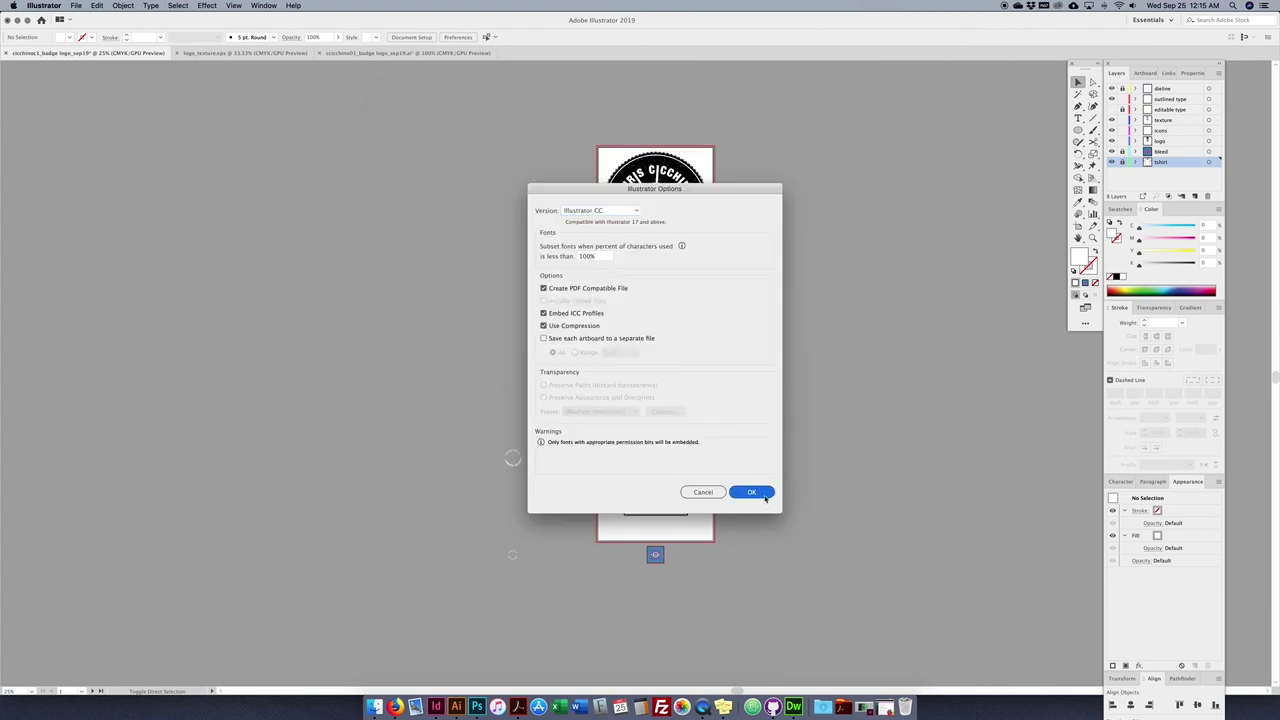
key("Return")
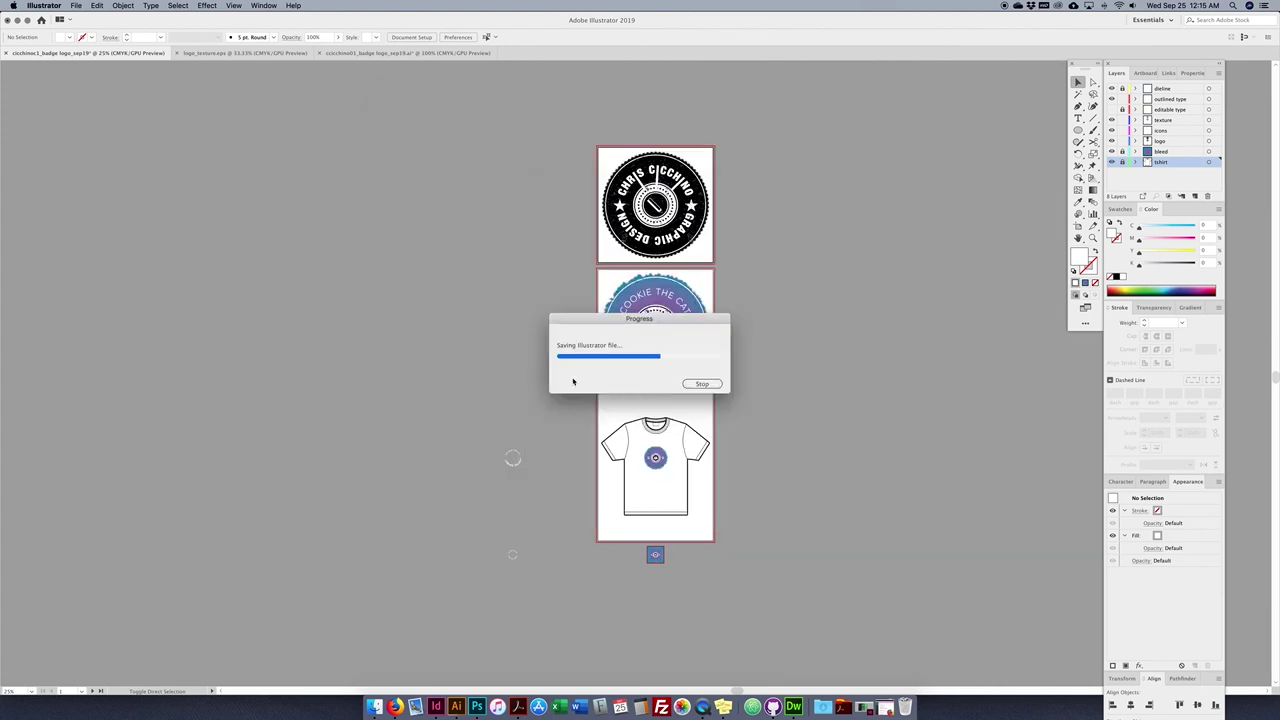
- Start saving a copy of the document in Adobe PDF format to the final folder inside badge logo
left_click(76, 6)
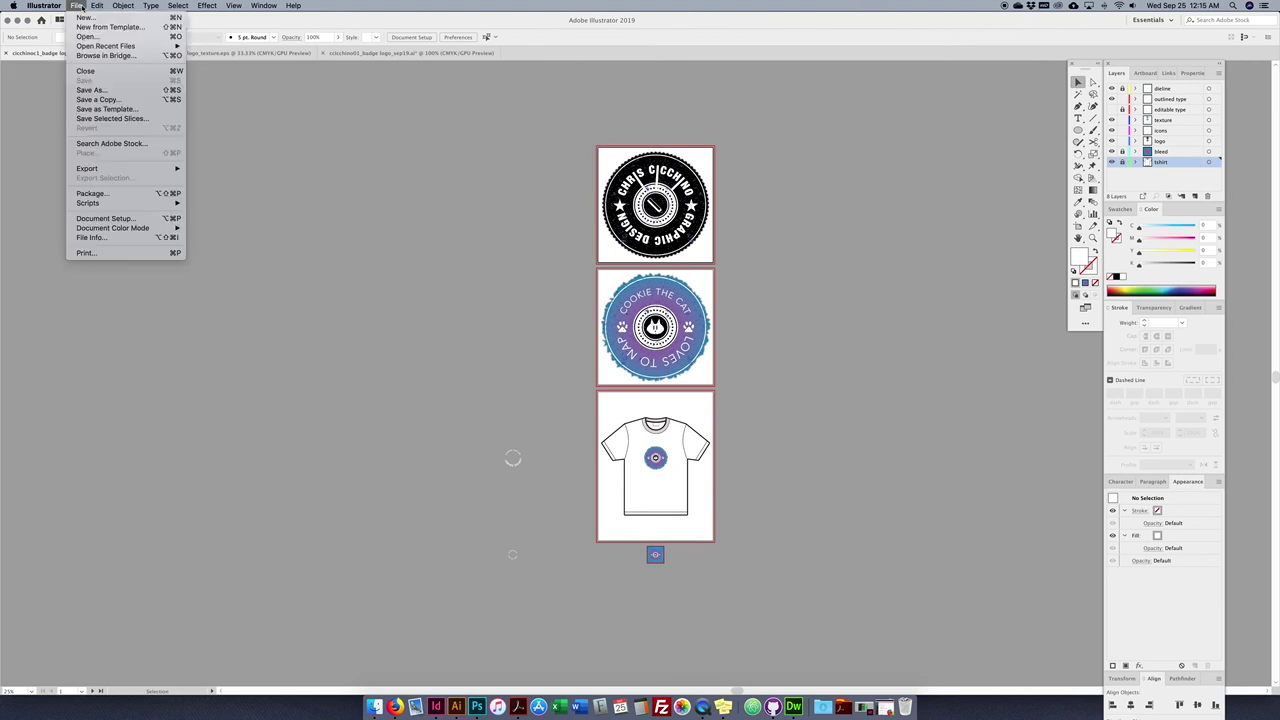
left_click(110, 100)
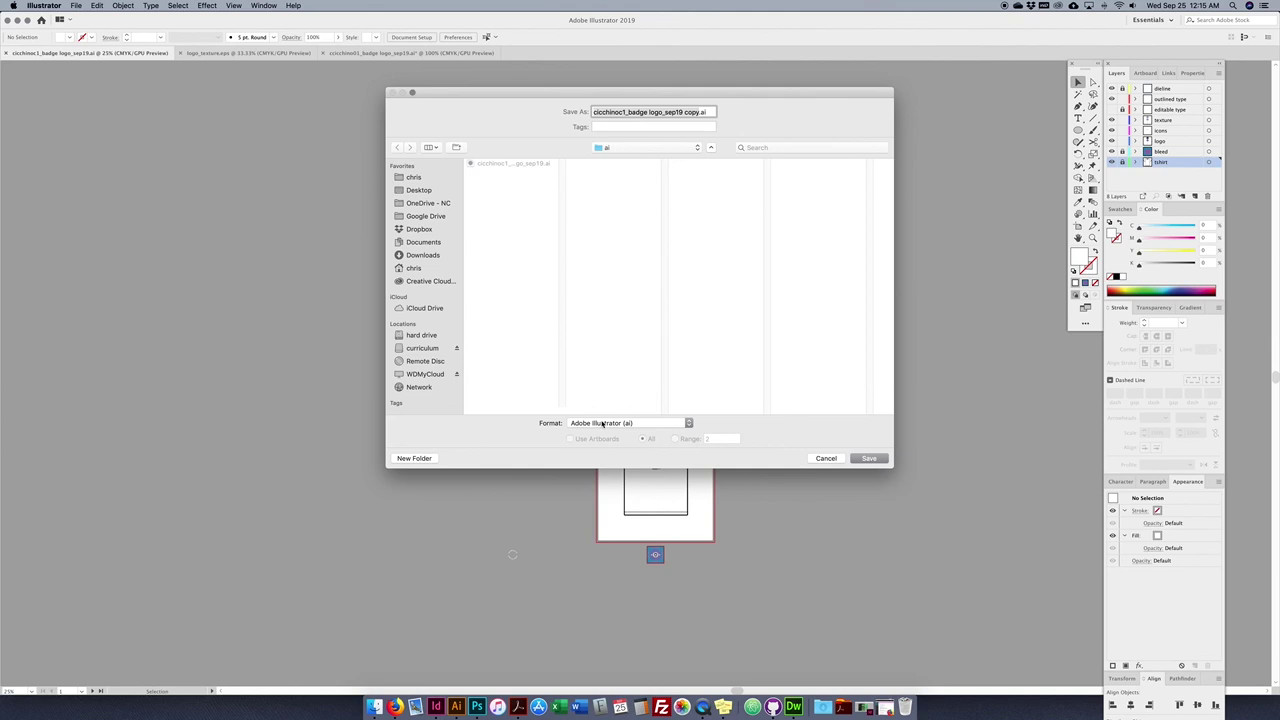
left_click(602, 424)
left_click(607, 451)
left_click(625, 147)
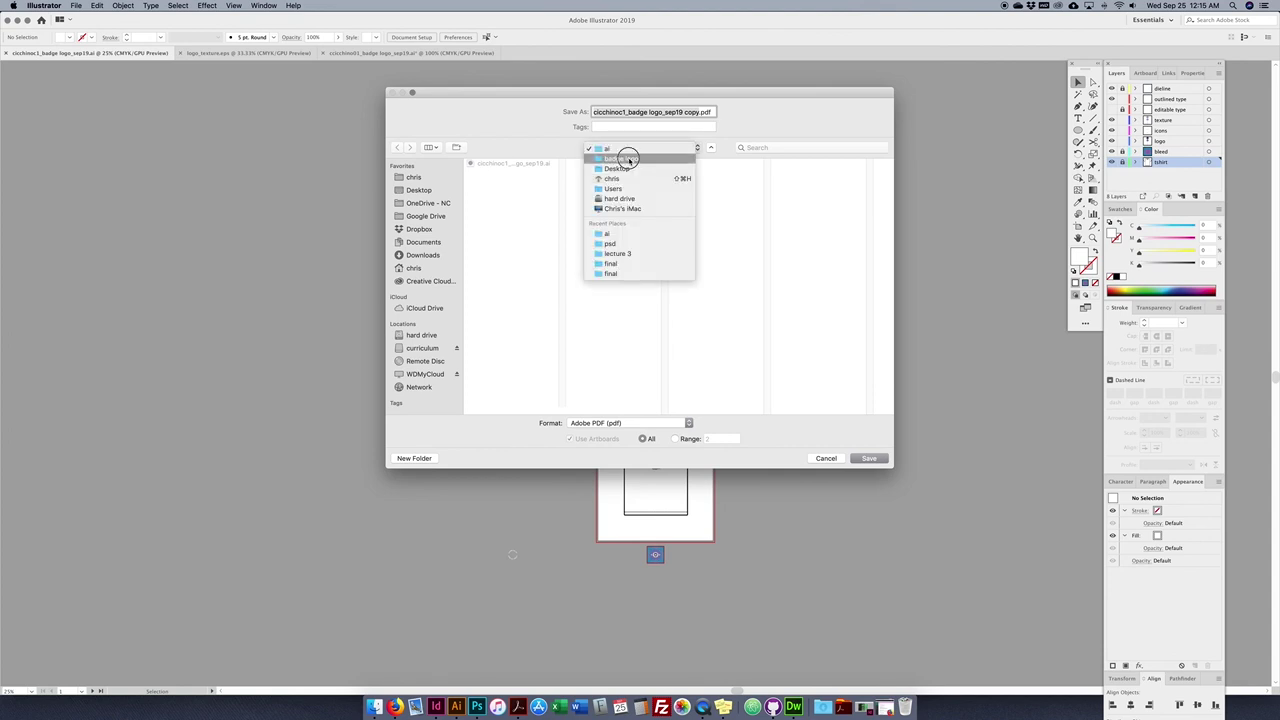
left_click(640, 162)
left_click(596, 175)
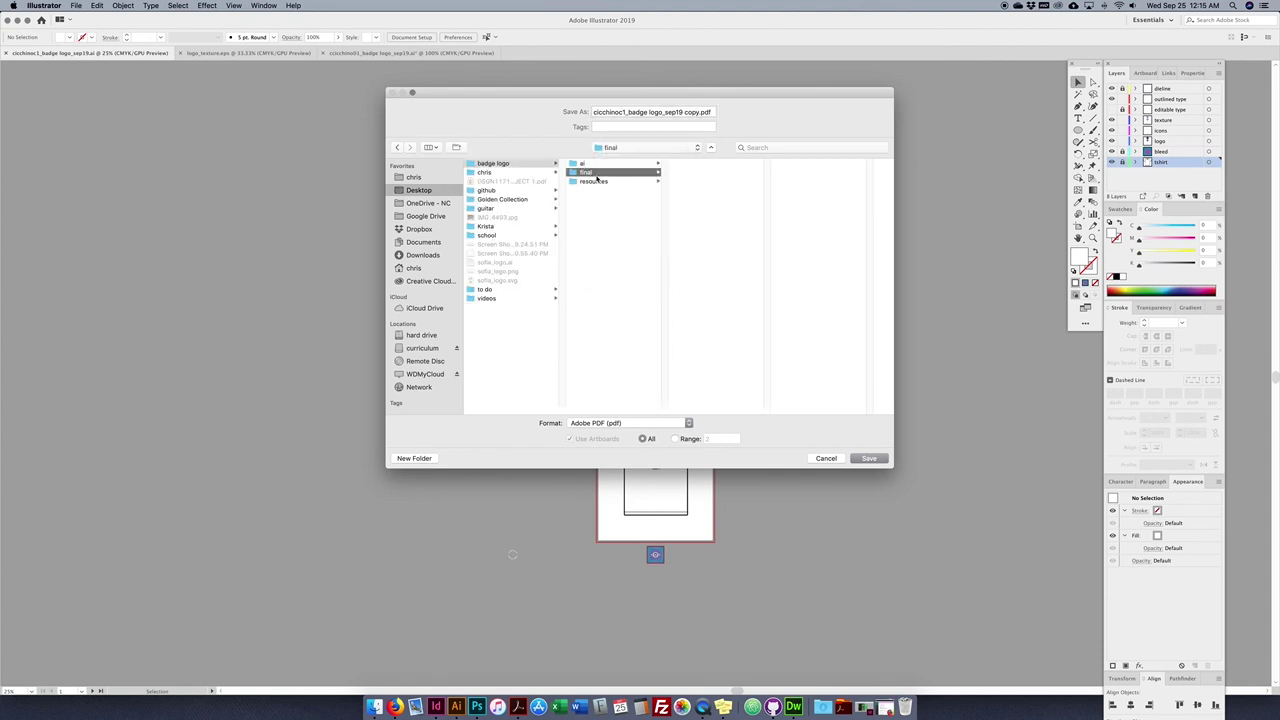
- Remove the word "copy" from the PDF's file name
left_click(698, 113)
key("BackSpace")
key("BackSpace")
key("BackSpace")
key("BackSpace")
key("BackSpace")
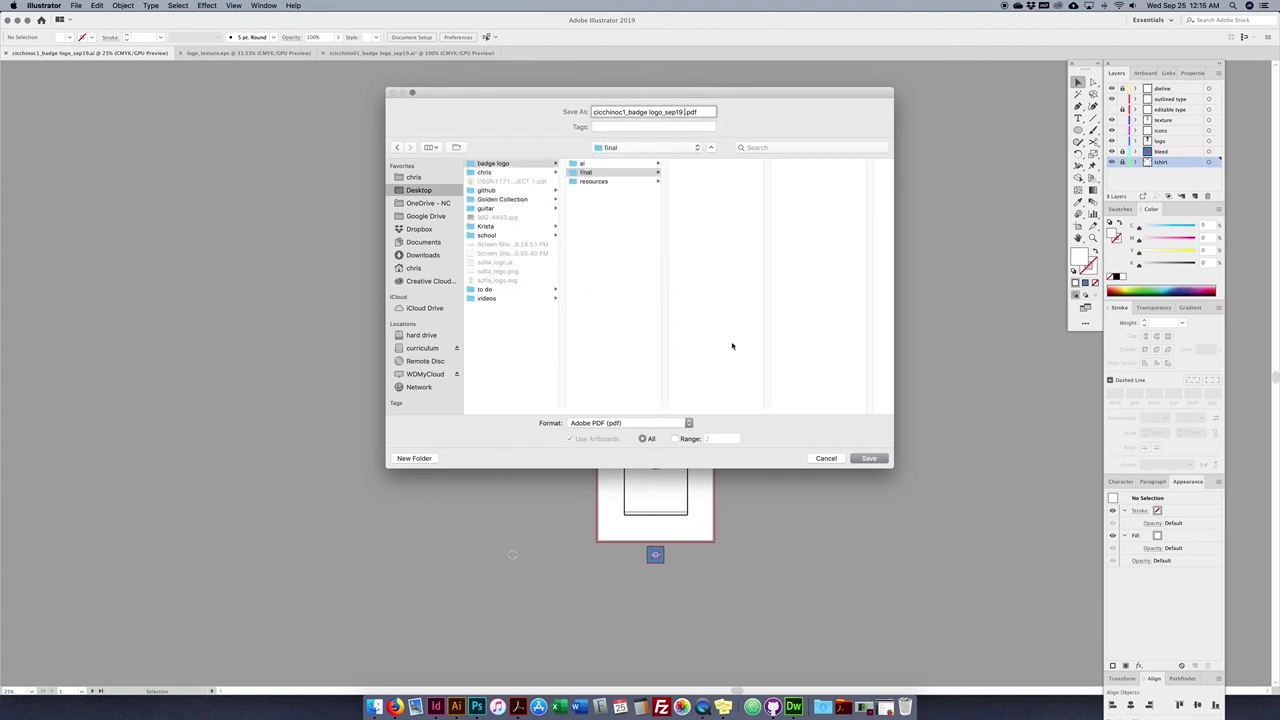
- Keep the Adobe PDF format, set the copy to include all artboards, and continue to the PDF options
left_click(653, 424)
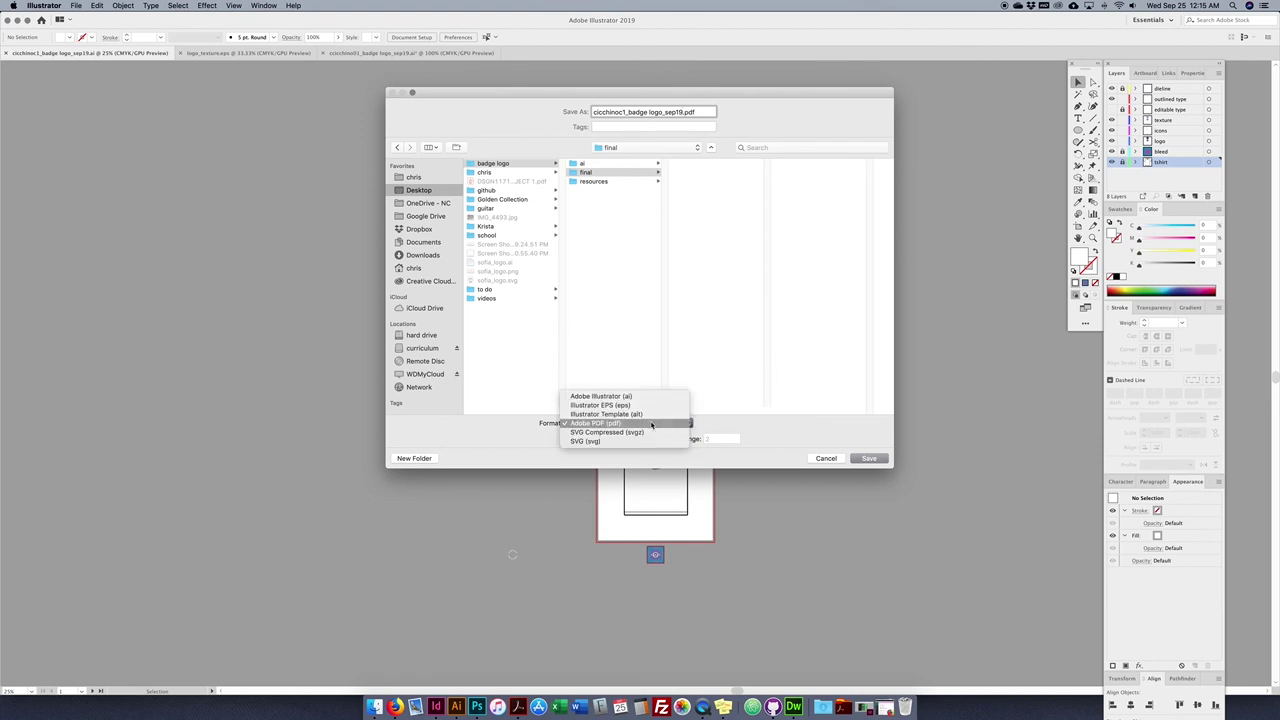
left_click(652, 424)
left_click(675, 439)
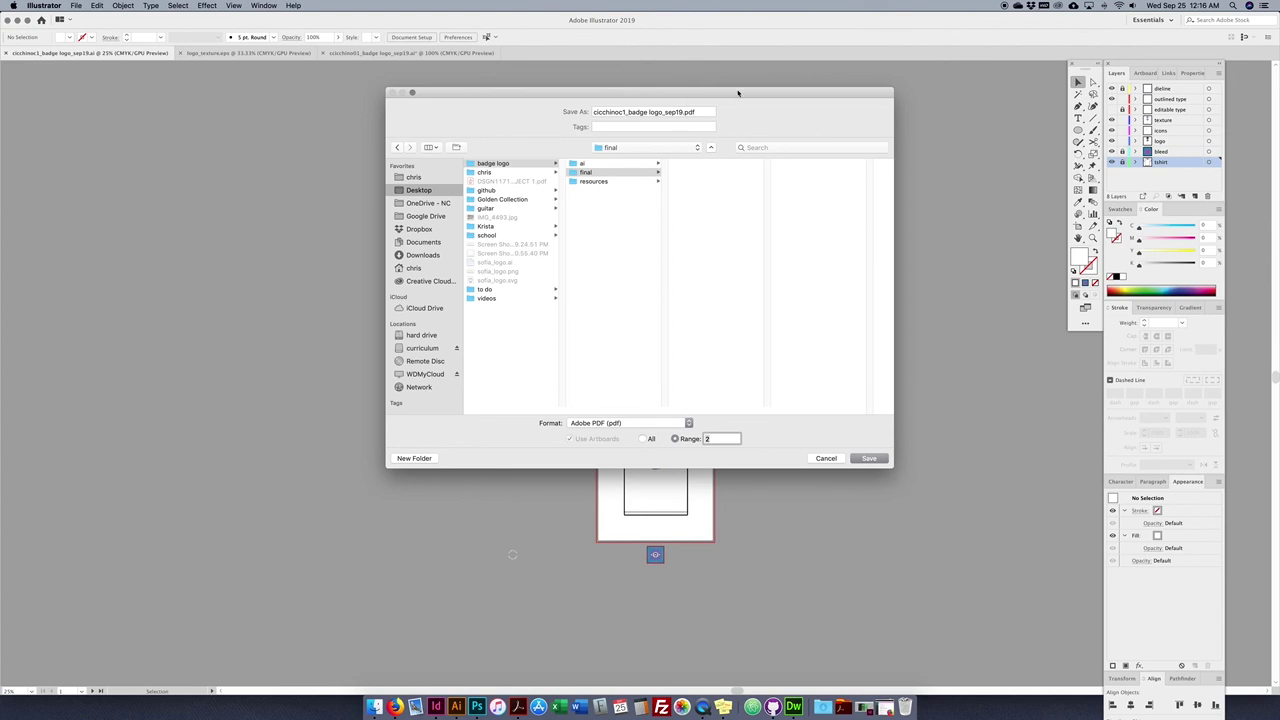
left_click_drag(738, 93, 410, 83)
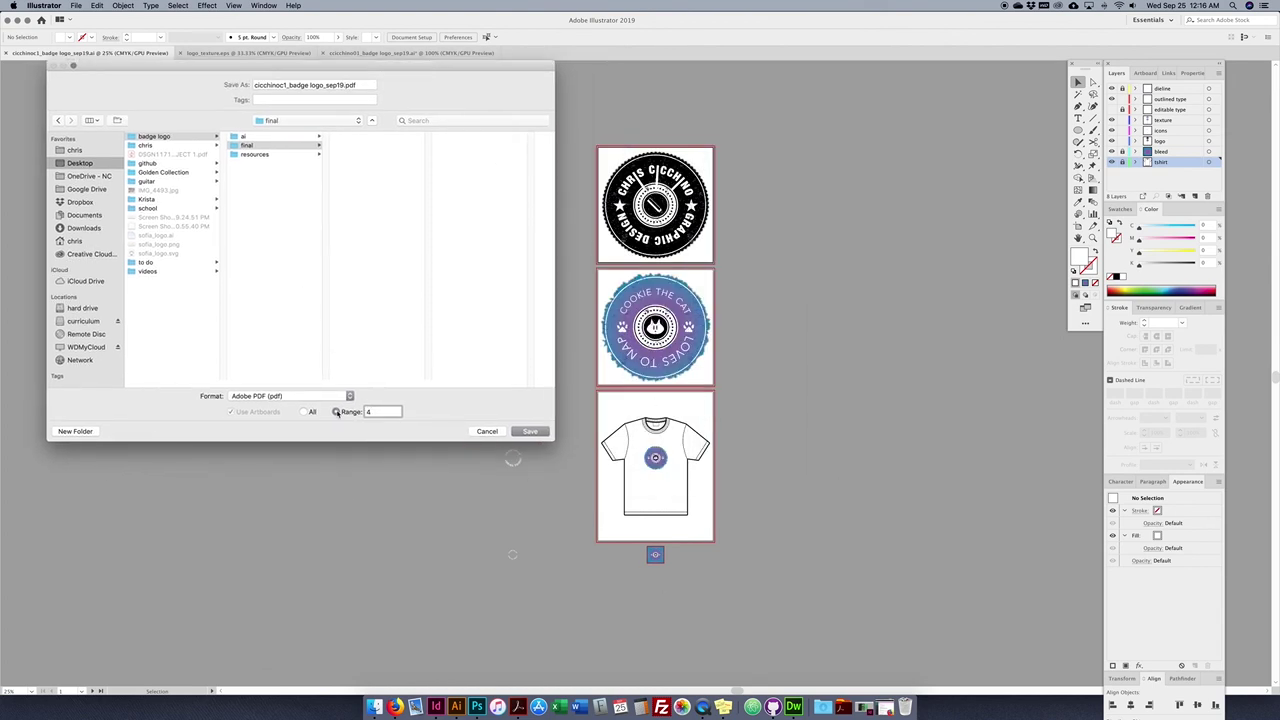
left_click(304, 412)
left_click(530, 431)
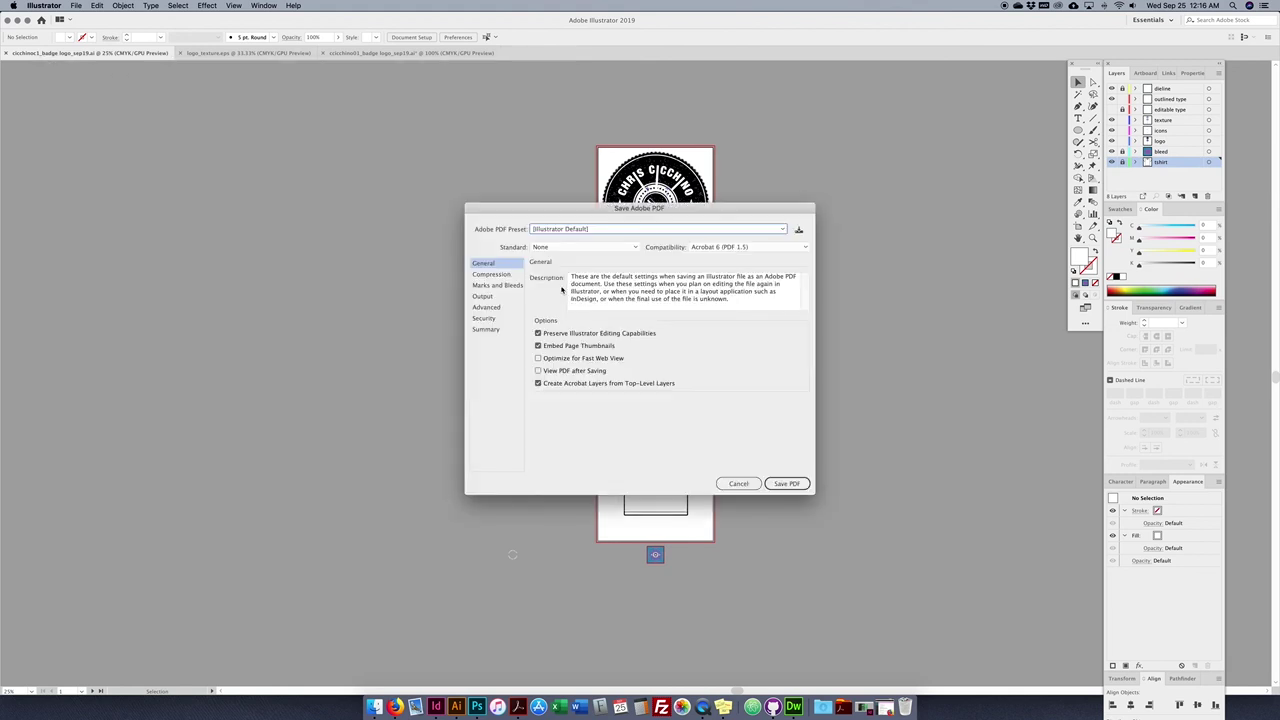
- Apply the [Press Quality] preset to the PDF and review its compression settings
left_click_drag(577, 206, 360, 149)
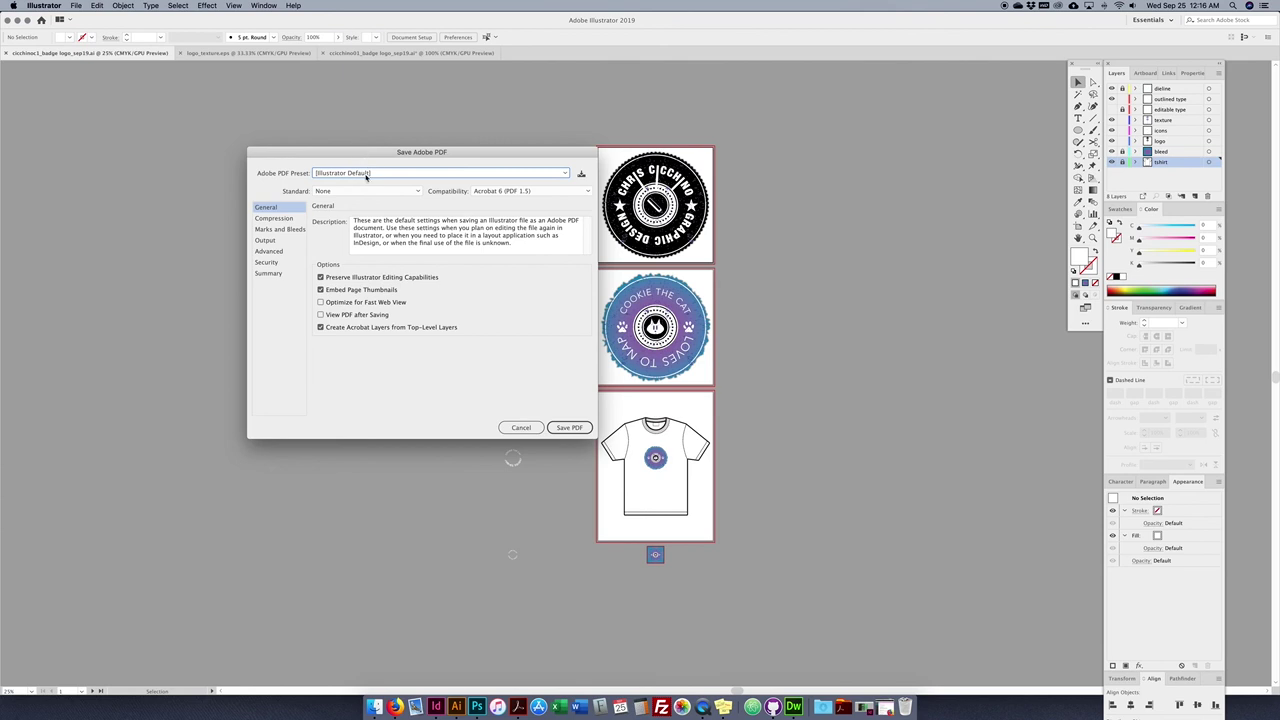
left_click(363, 173)
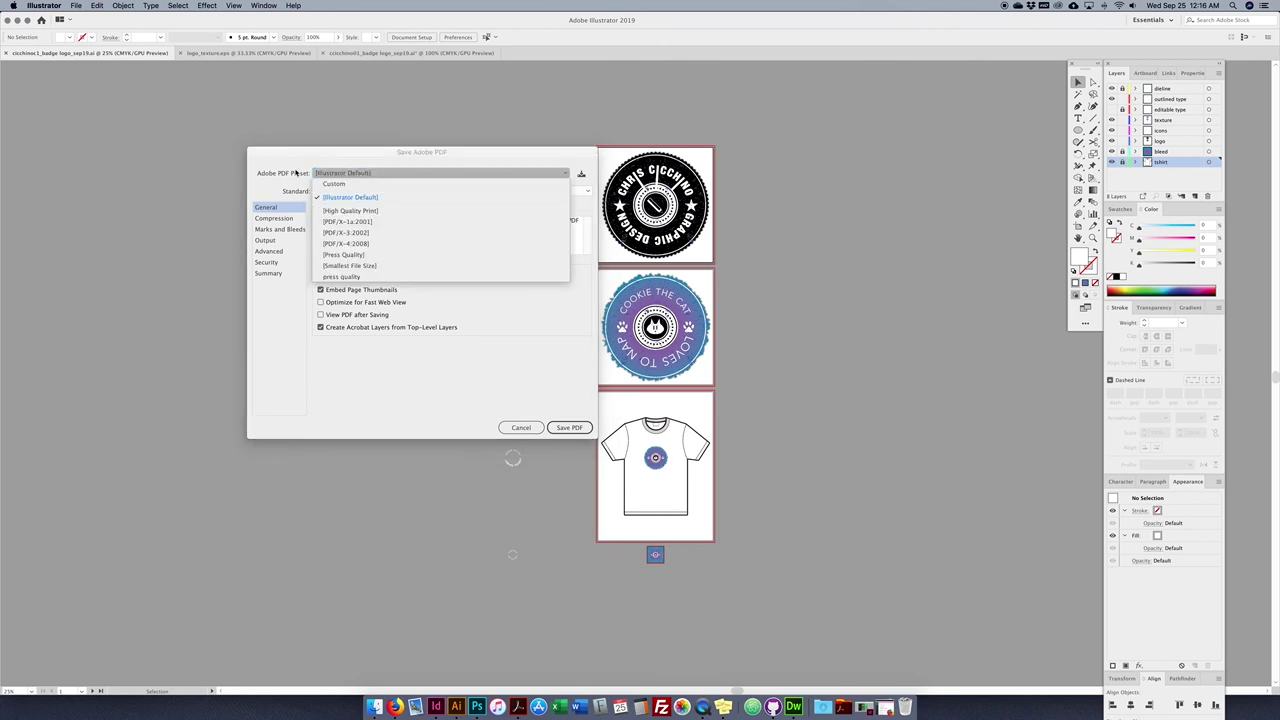
left_click(338, 255)
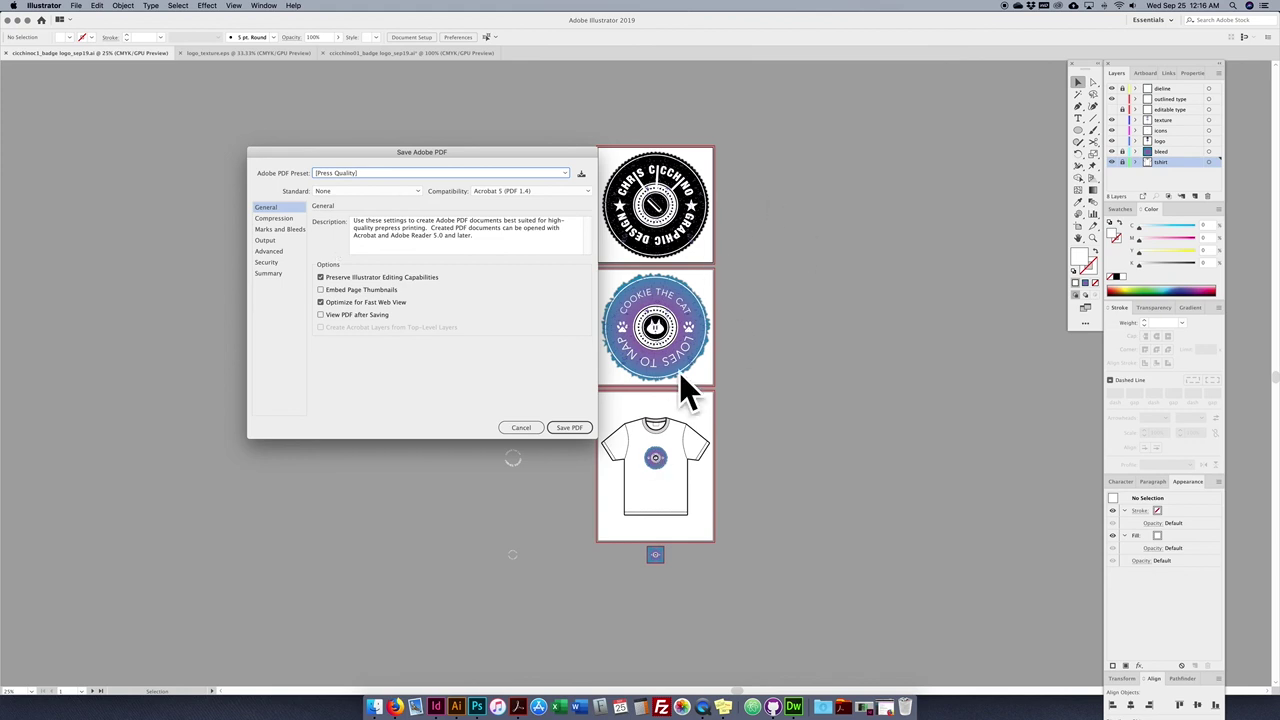
left_click(340, 172)
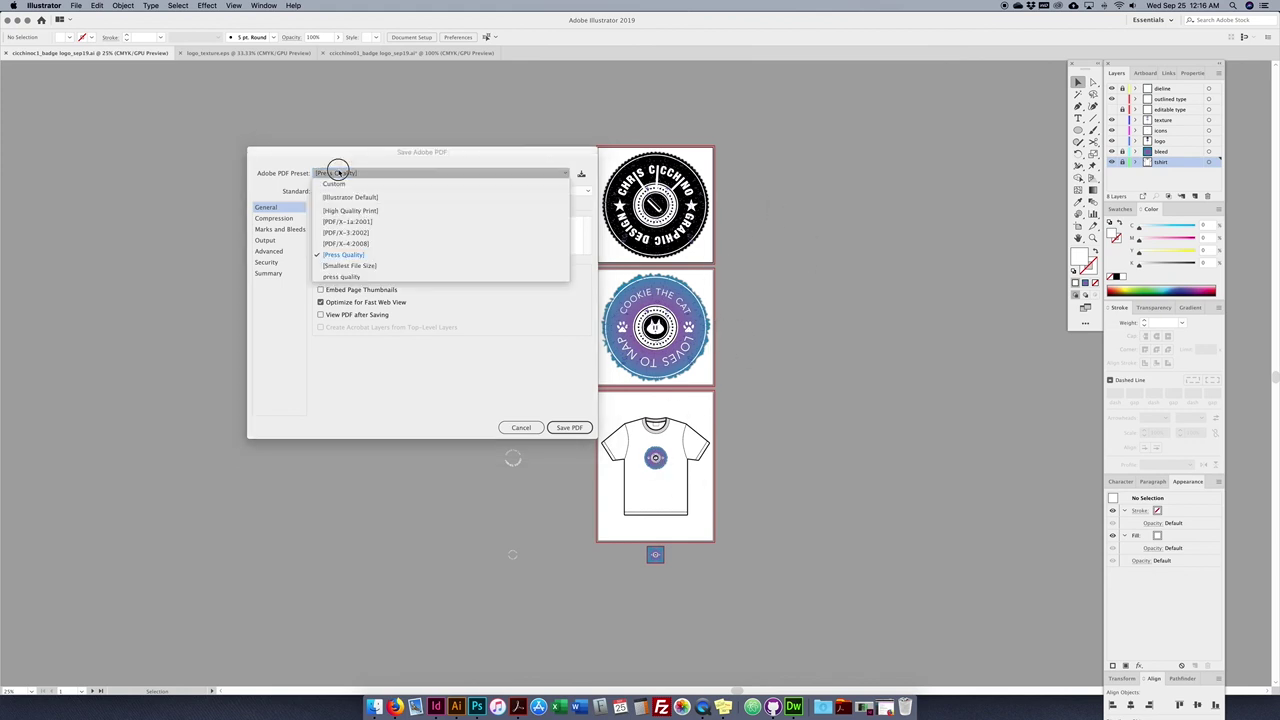
left_click(351, 257)
left_click(283, 218)
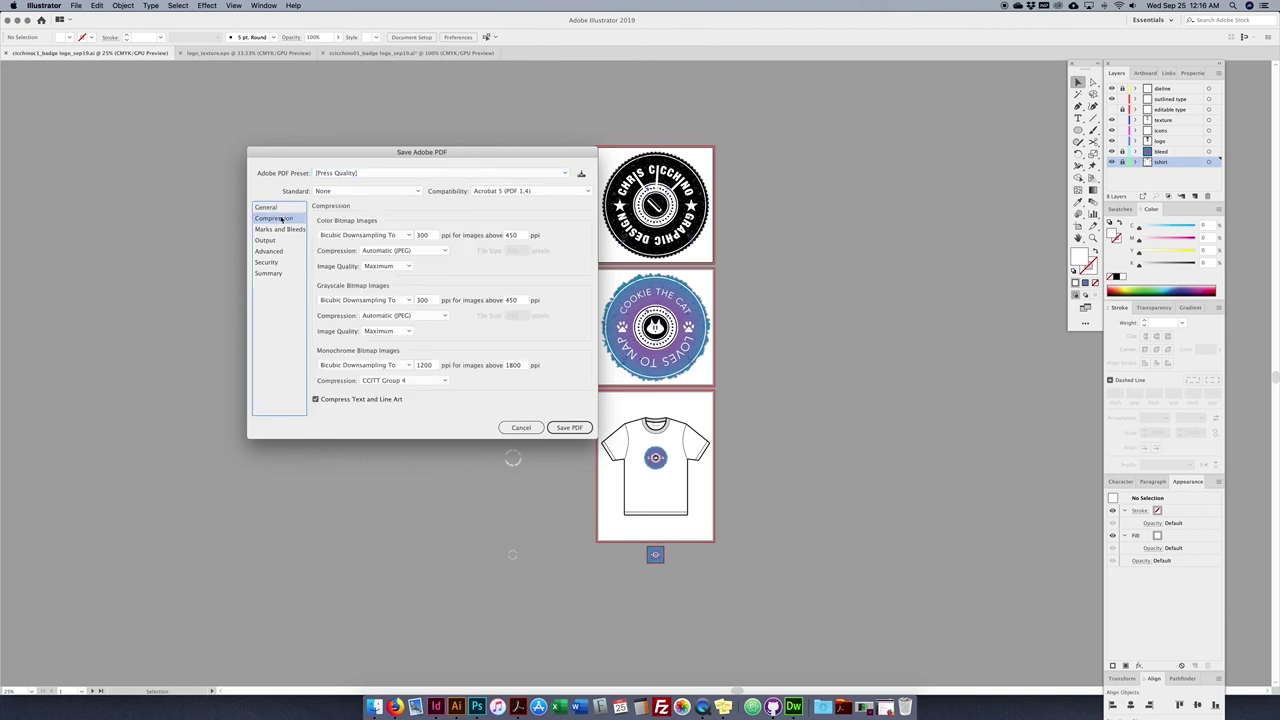
- Give the PDF trim marks as its only printer's marks and make it use the document bleed settings
left_click(278, 229)
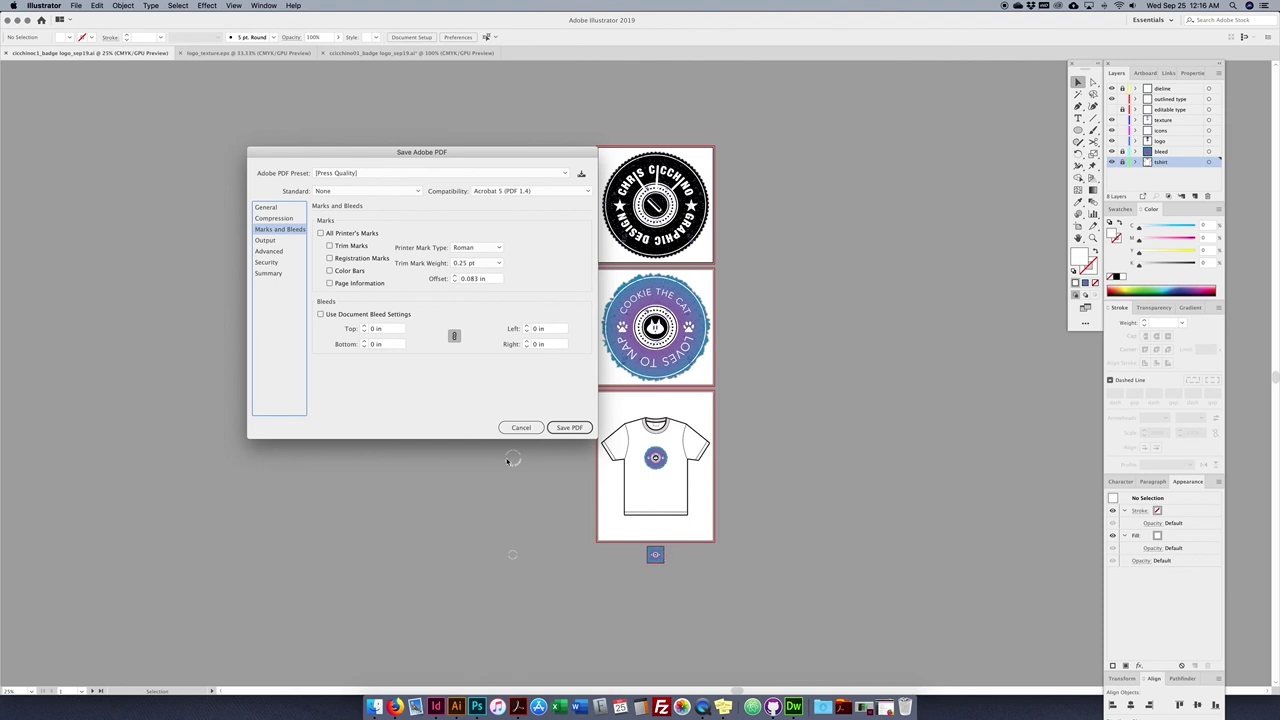
left_click(321, 233)
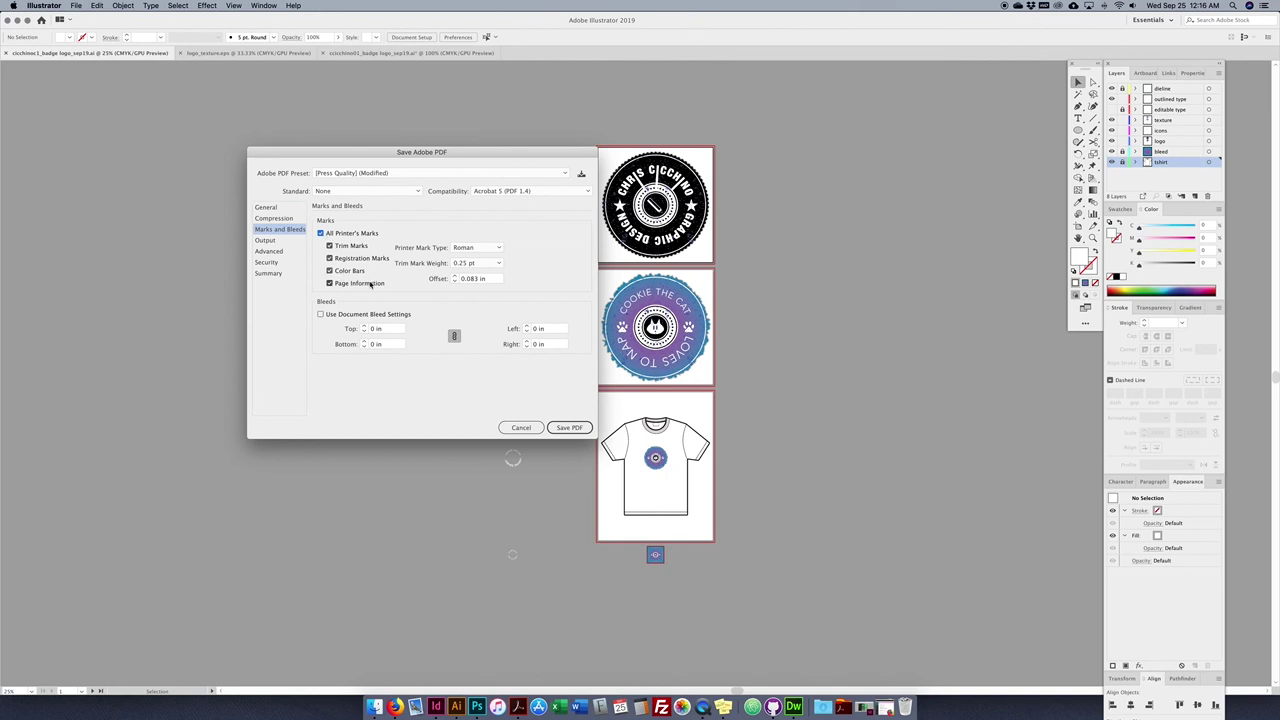
left_click(321, 233)
left_click(329, 246)
left_click(331, 317)
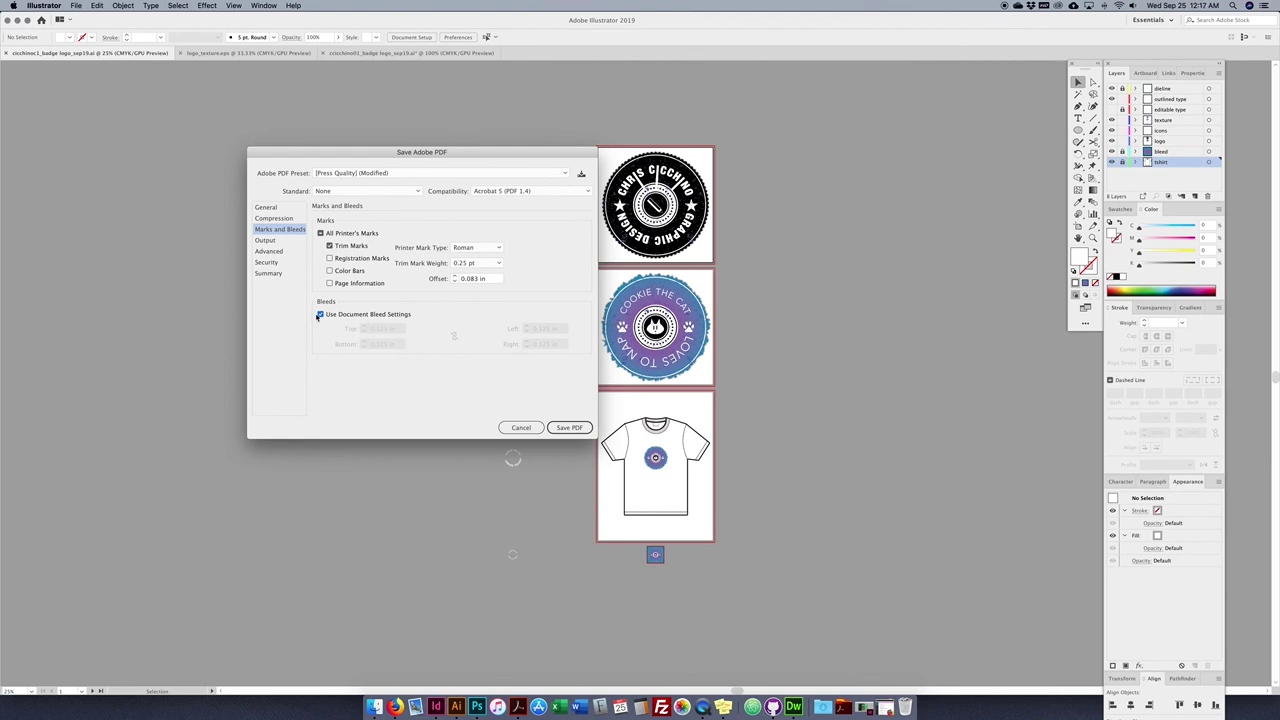
- Try a custom bleed of .125 in for the PDF, and return to the document bleed settings
left_click(320, 315)
left_click(320, 315)
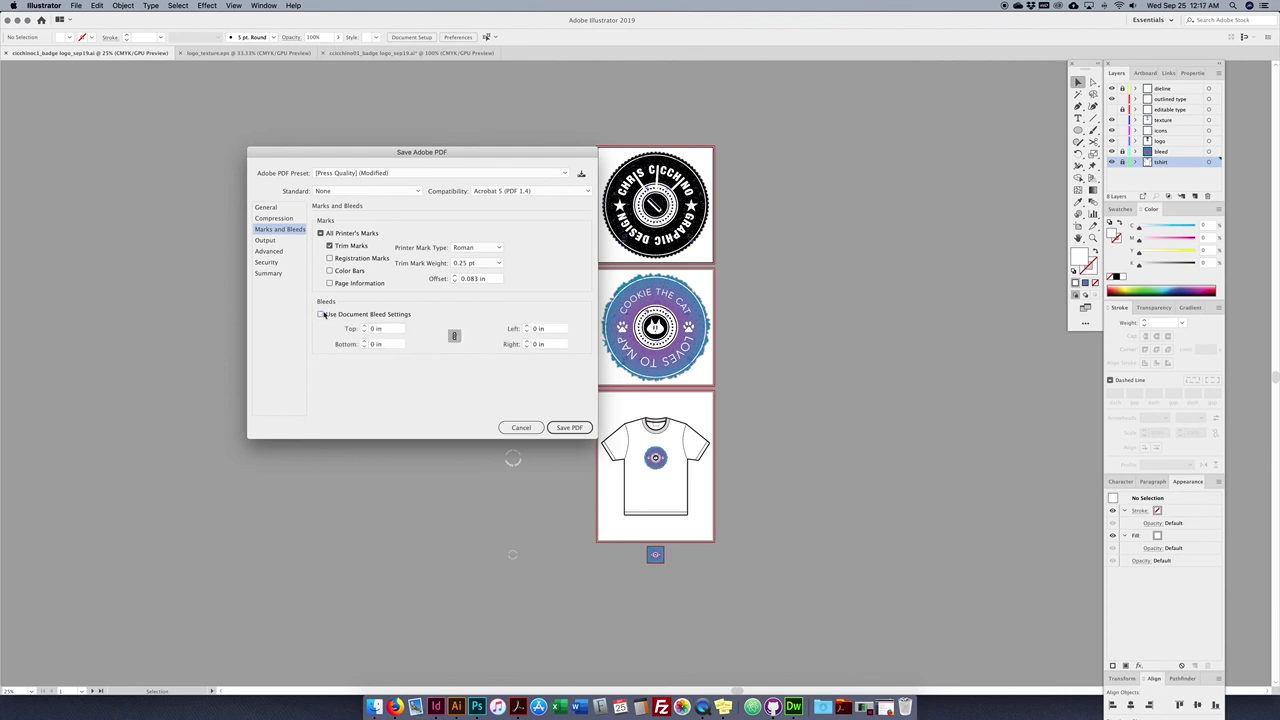
left_click(320, 315)
left_click(380, 328)
type(".125")
key("Tab")
left_click(326, 315)
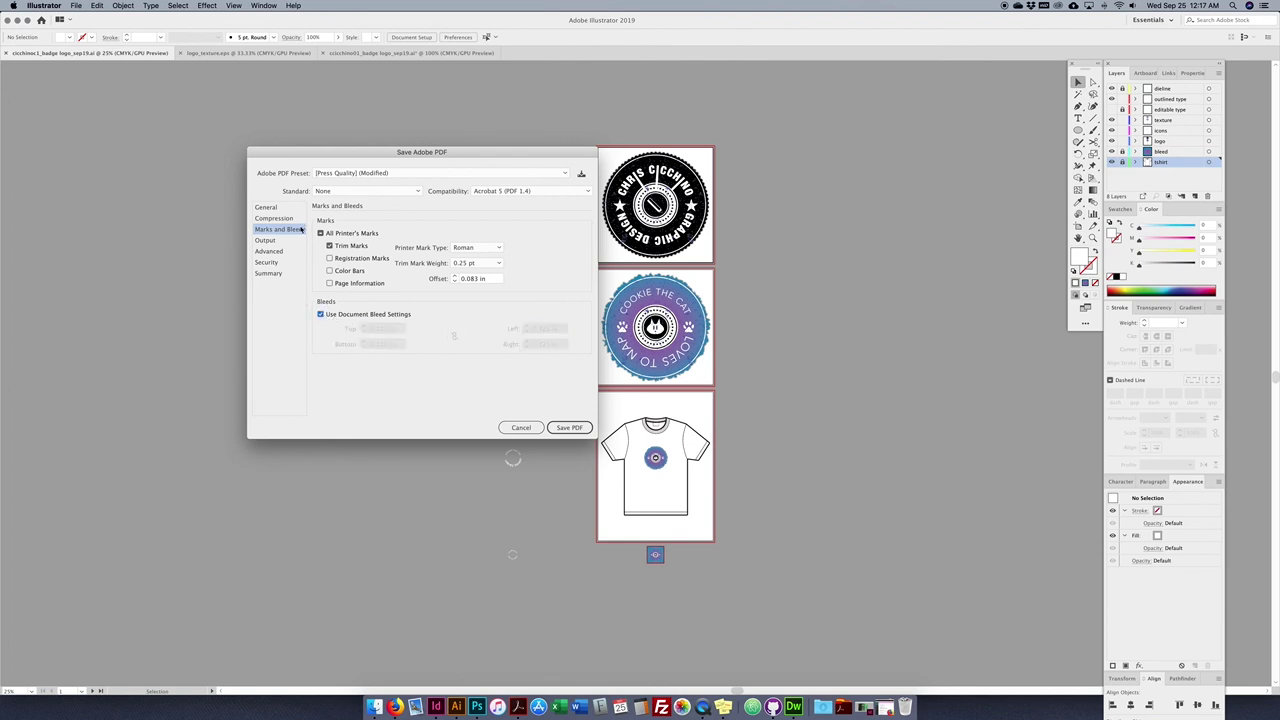
- Enable View PDF after Saving and save the PDF after a last check of its marks and bleeds
left_click(266, 207)
left_click(321, 315)
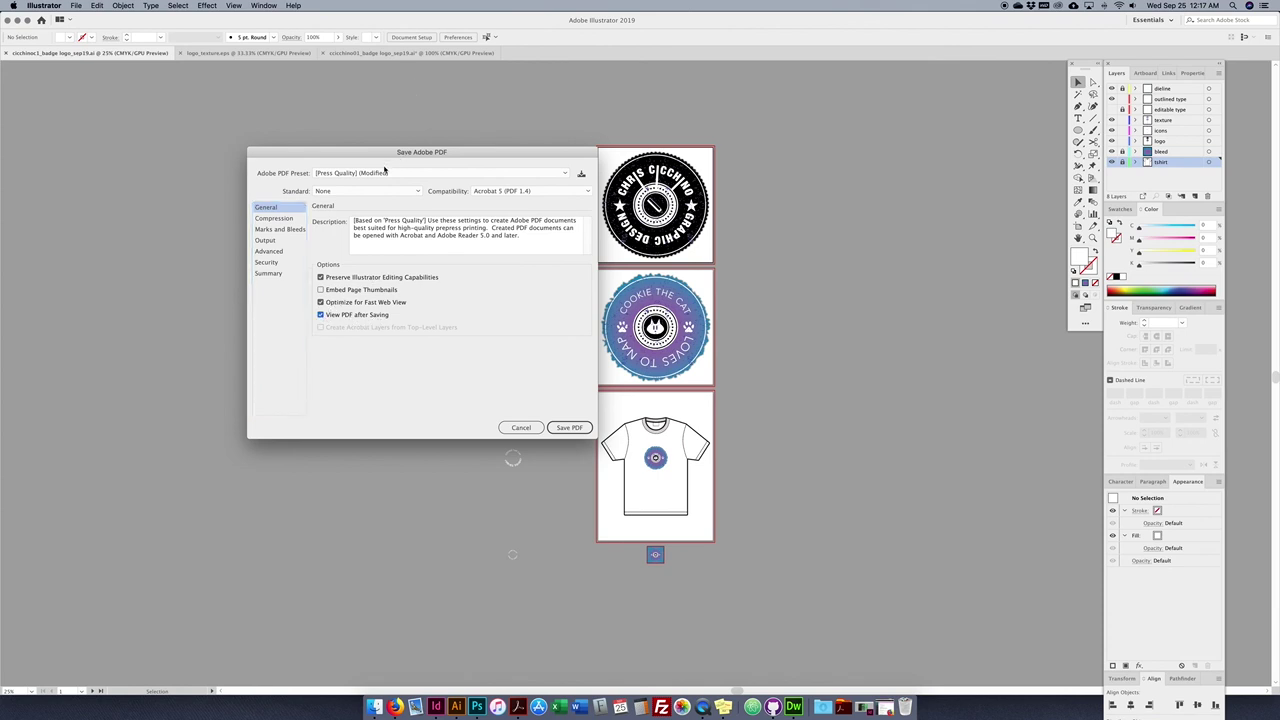
left_click(279, 229)
left_click(349, 248)
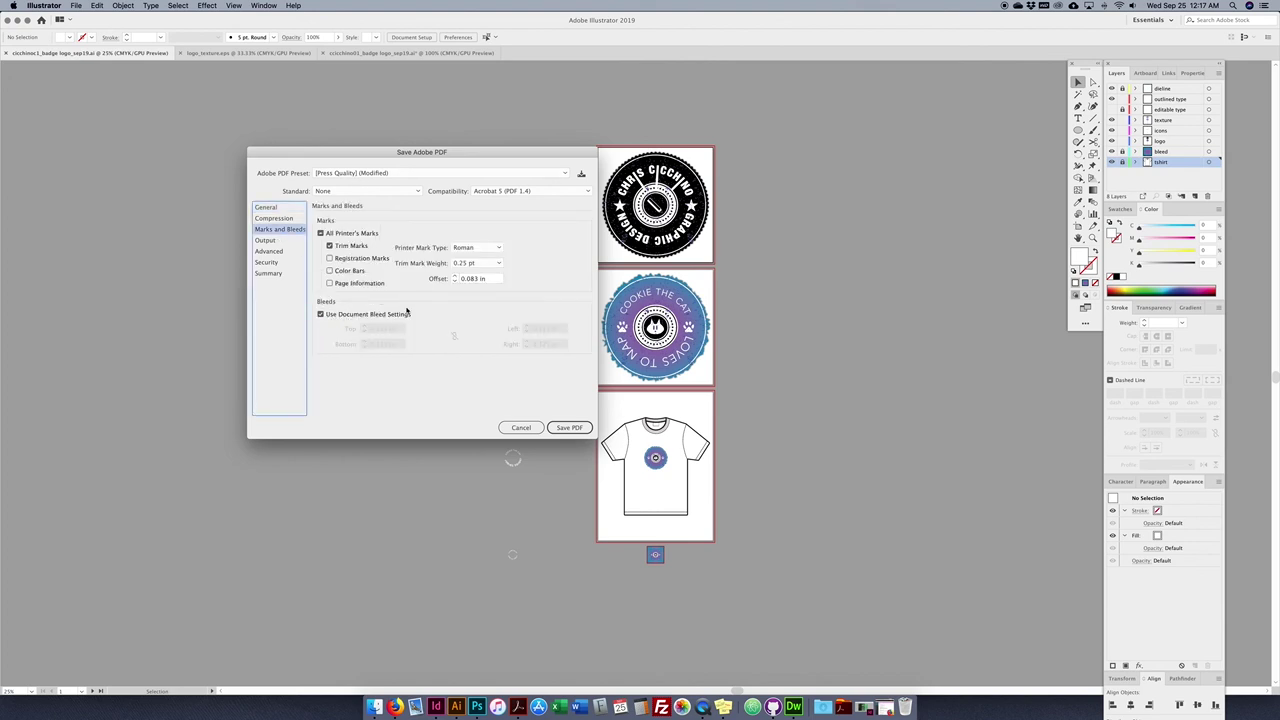
left_click(575, 428)
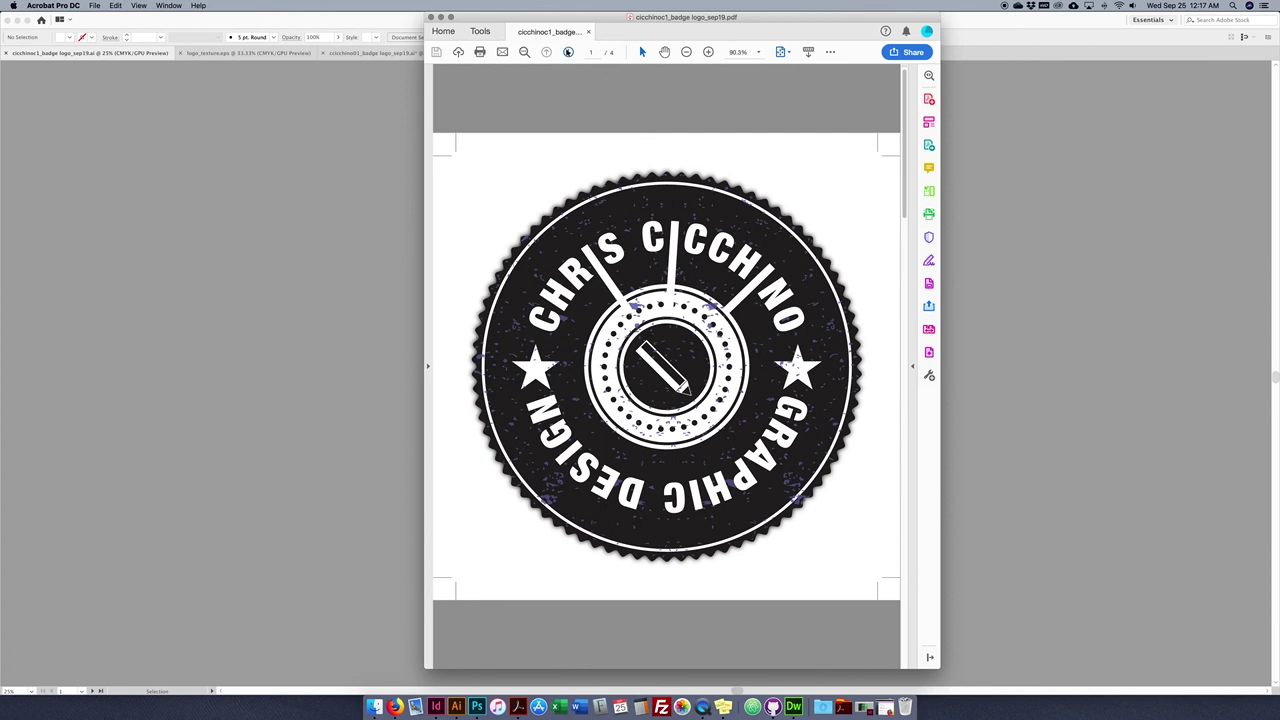
- Page through the saved PDF in Acrobat to check the artwork, trim marks and bleed on each page
left_click(568, 52)
left_click(568, 52)
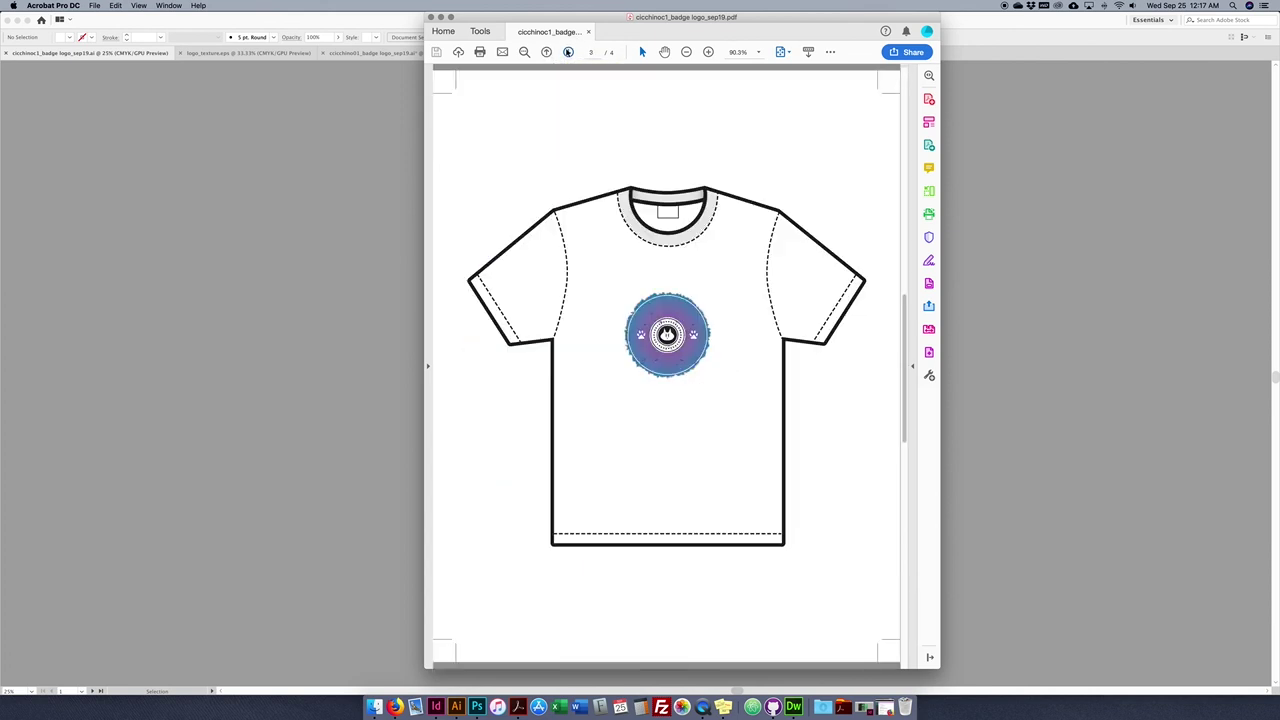
left_click(568, 52)
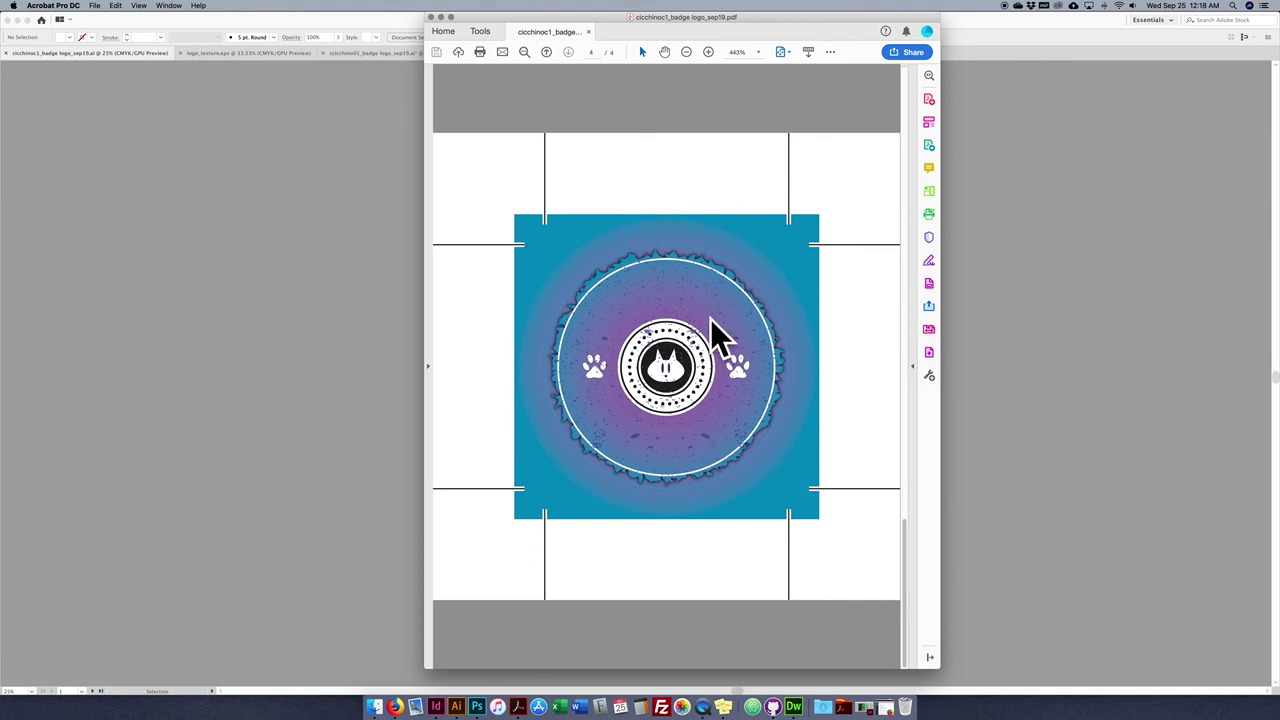
- Switch back to Illustrator and move the outlined "COOKIE THE CAT LOVES TO NAP" type onto the small square badge below the T-shirt artboard
left_click(337, 291)
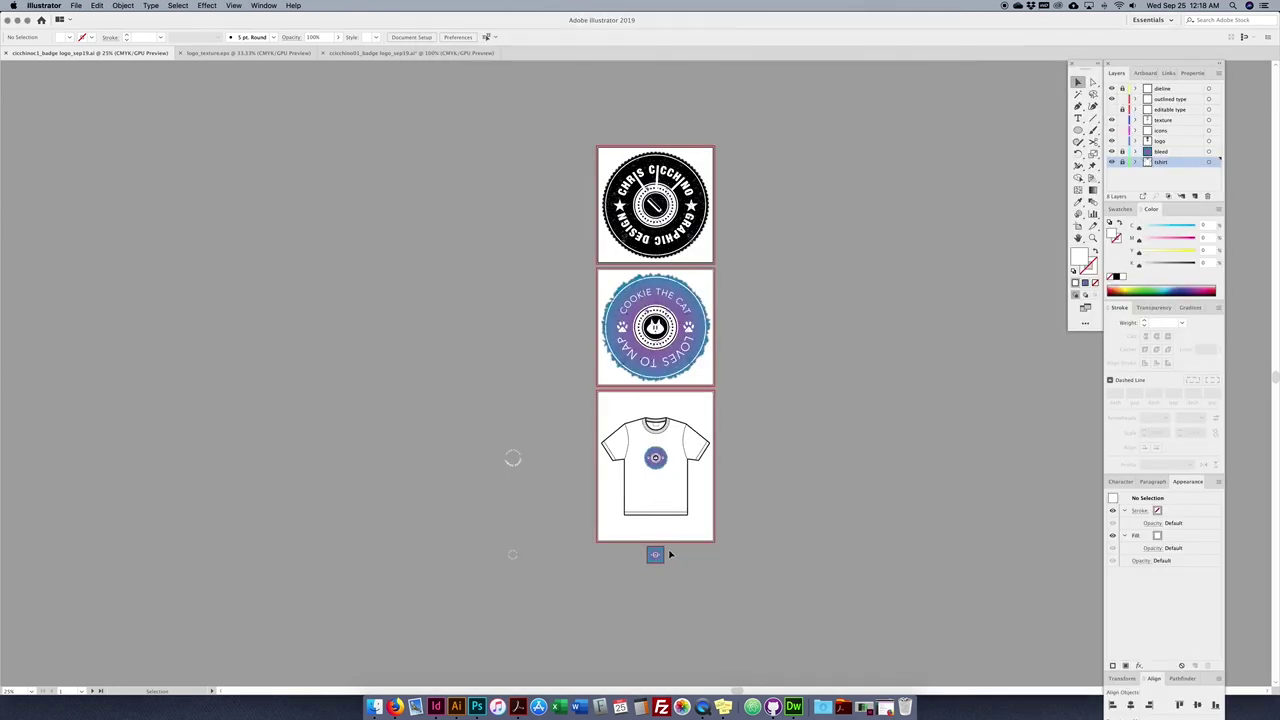
left_click(648, 558)
key("super+plus")
key("super+plus")
key("super+plus")
key("super+plus")
key("super+plus")
key("super+plus")
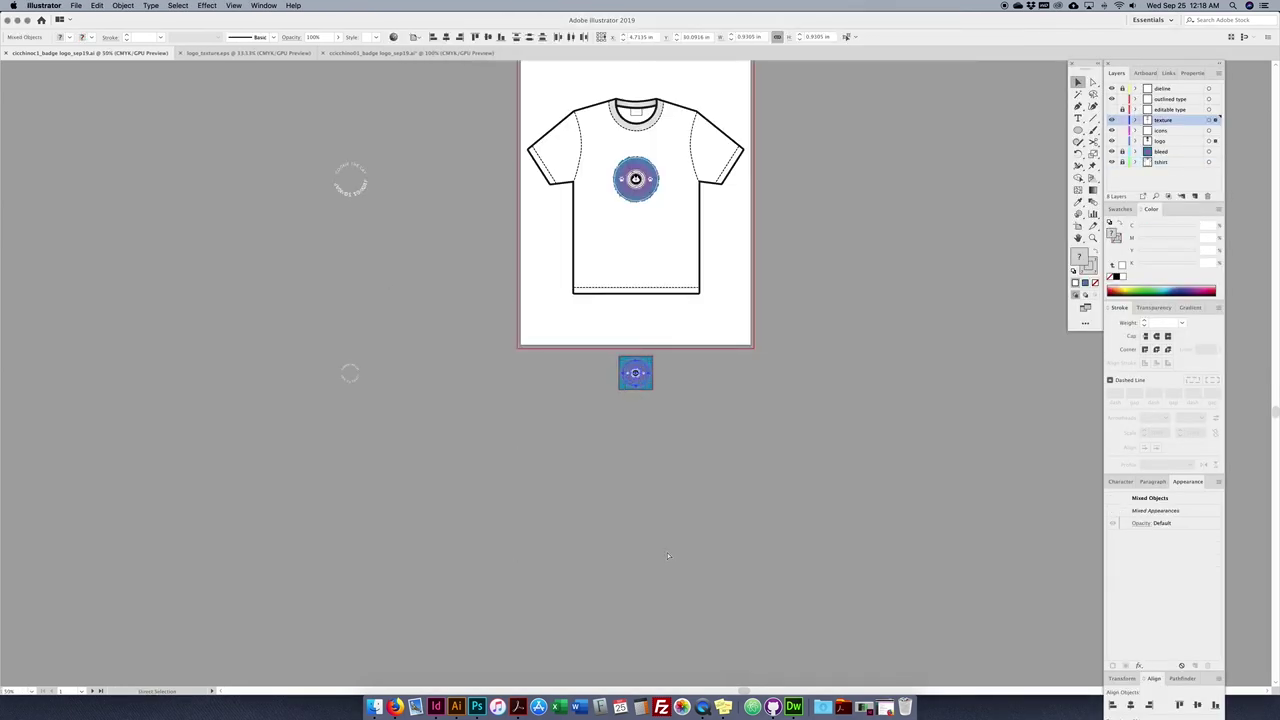
left_click(384, 435)
scroll(383, 434, "left", 10)
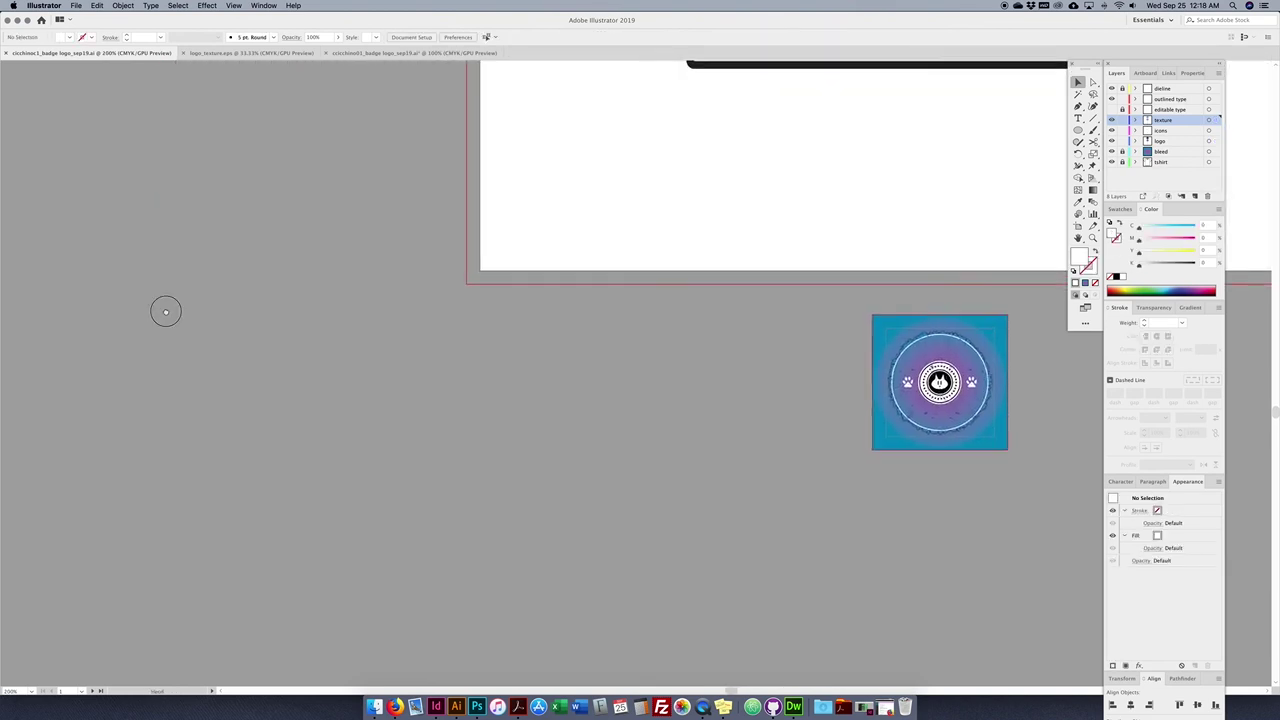
left_click(196, 406)
left_click_drag(196, 406, 773, 424)
left_click(896, 423)
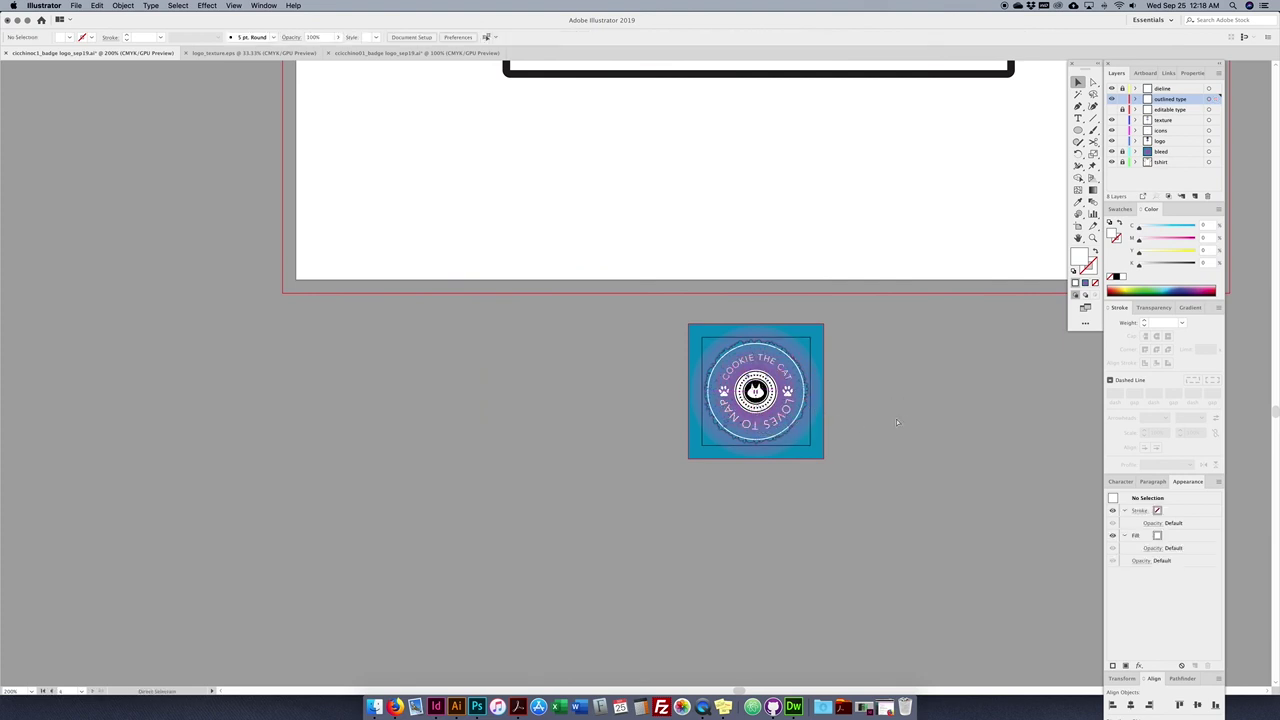
- Examine the badge, T-shirt and small square artboards together with their bleed guides
key("super+minus")
key("super+minus")
key("super+minus")
key("super+minus")
key("super+minus")
key("super+minus")
key("super+minus")
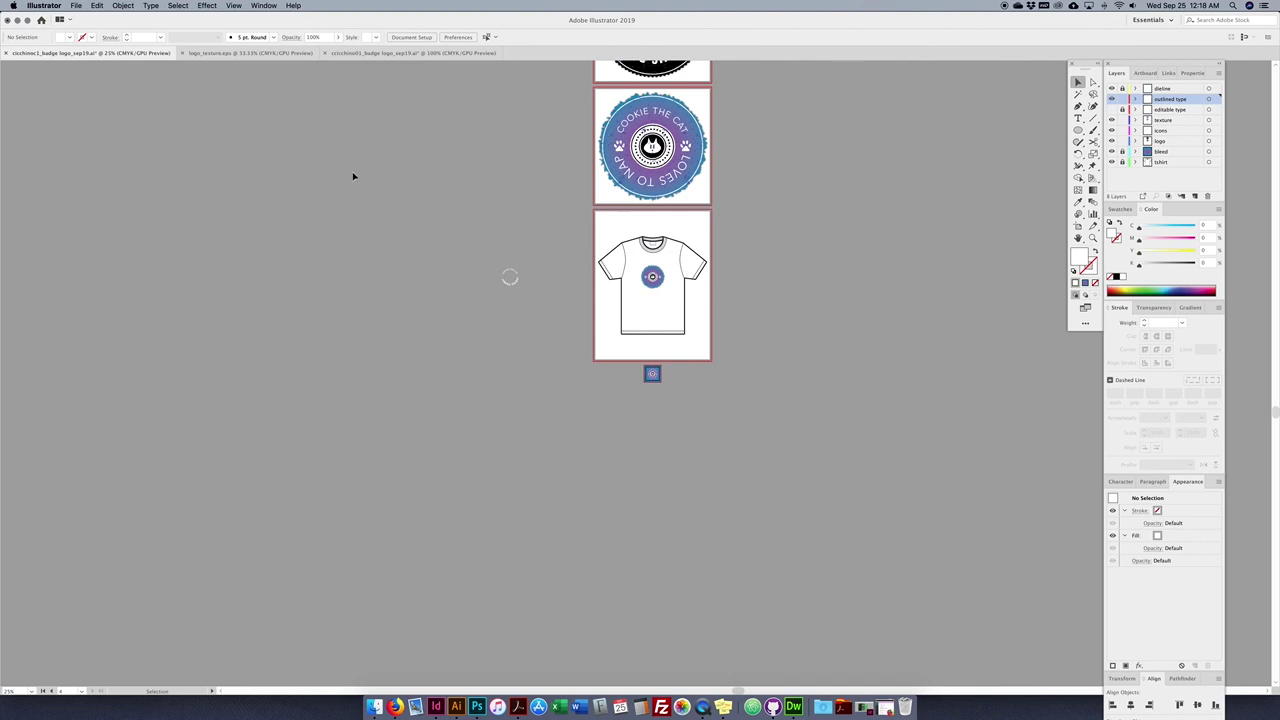
key("super+plus")
key("super+plus")
left_click_drag(426, 193, 406, 293)
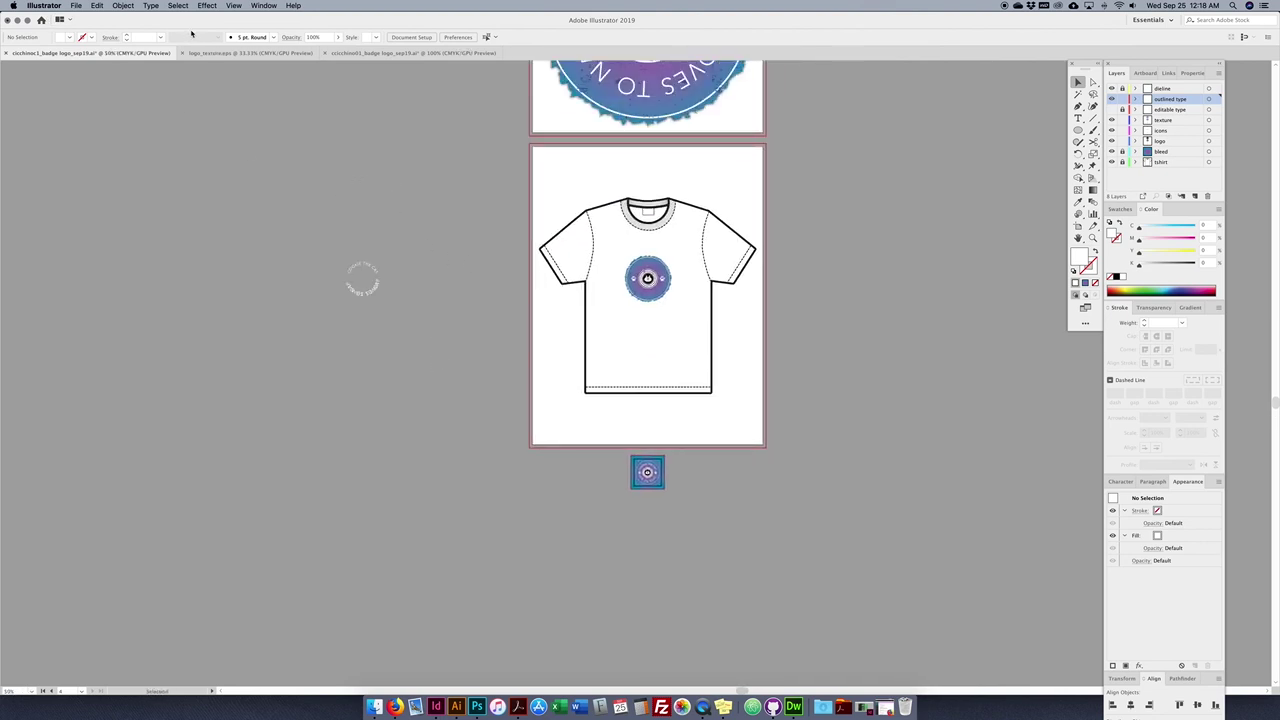
- Check the units and bleed values in the document setup, keeping inches as the unit, and accept the settings
left_click(76, 5)
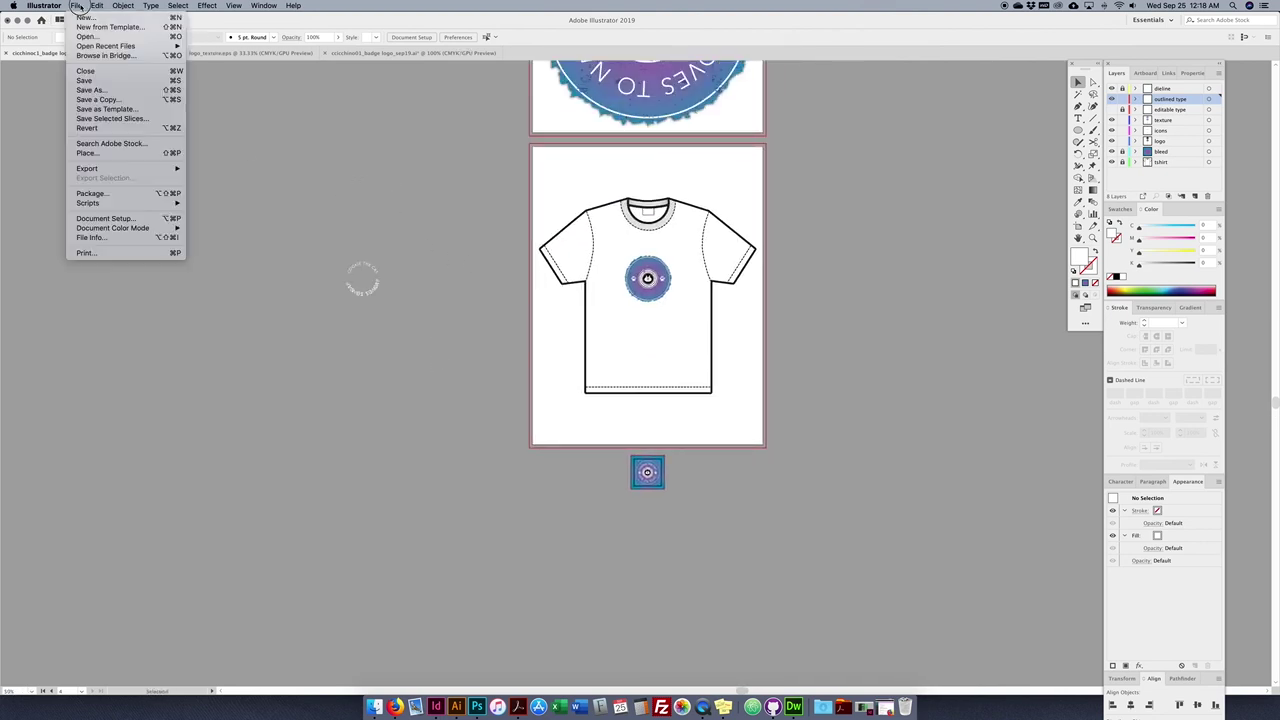
left_click(122, 218)
left_click(571, 295)
left_click(577, 271)
left_click(572, 305)
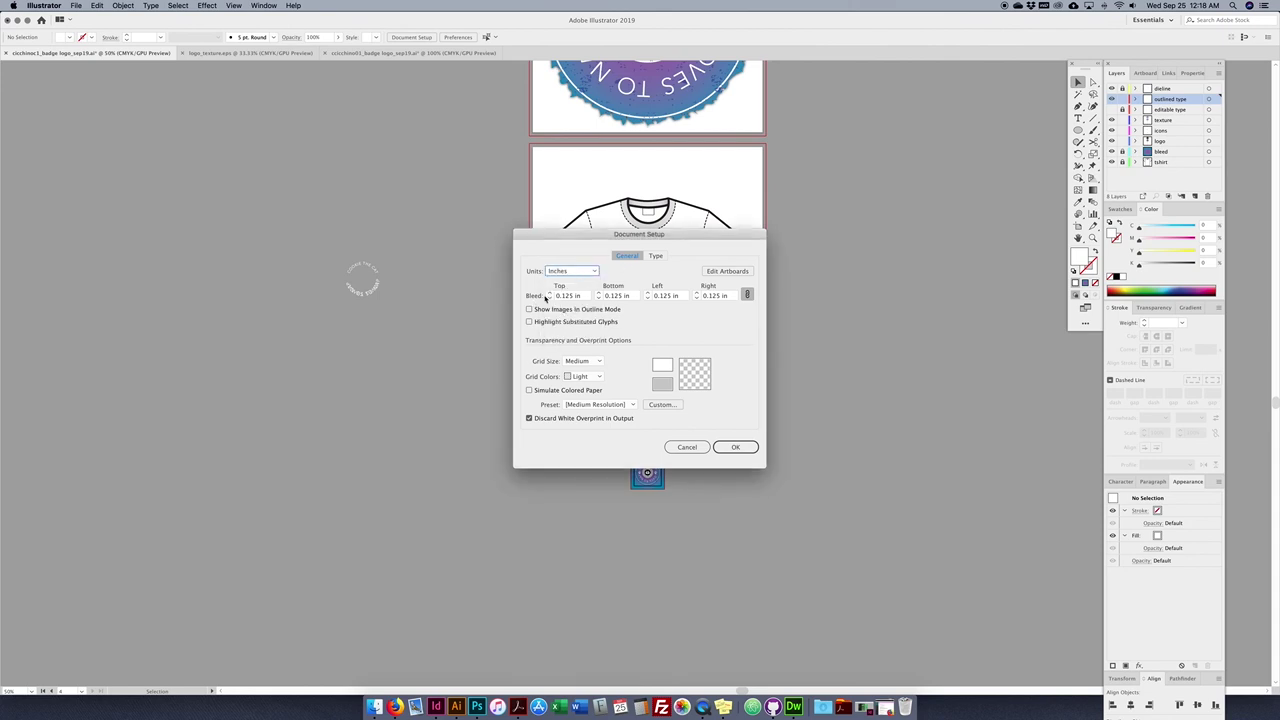
left_click(576, 295)
left_click(736, 448)
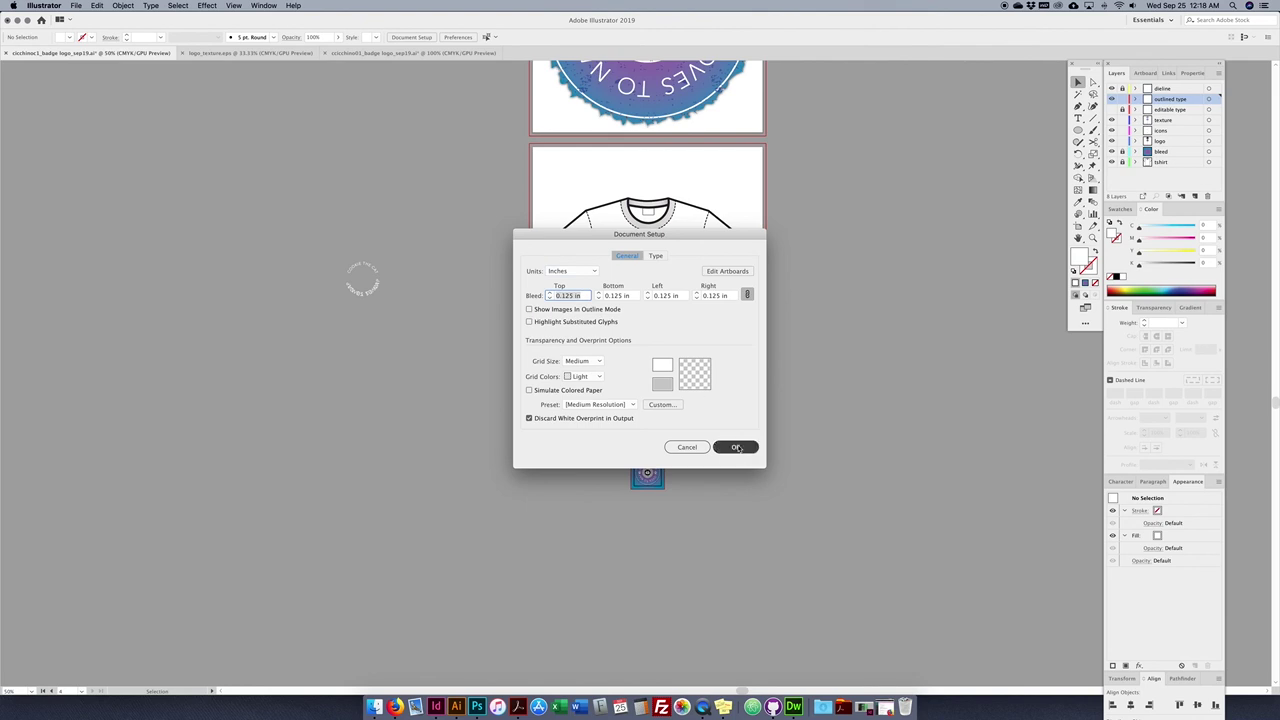